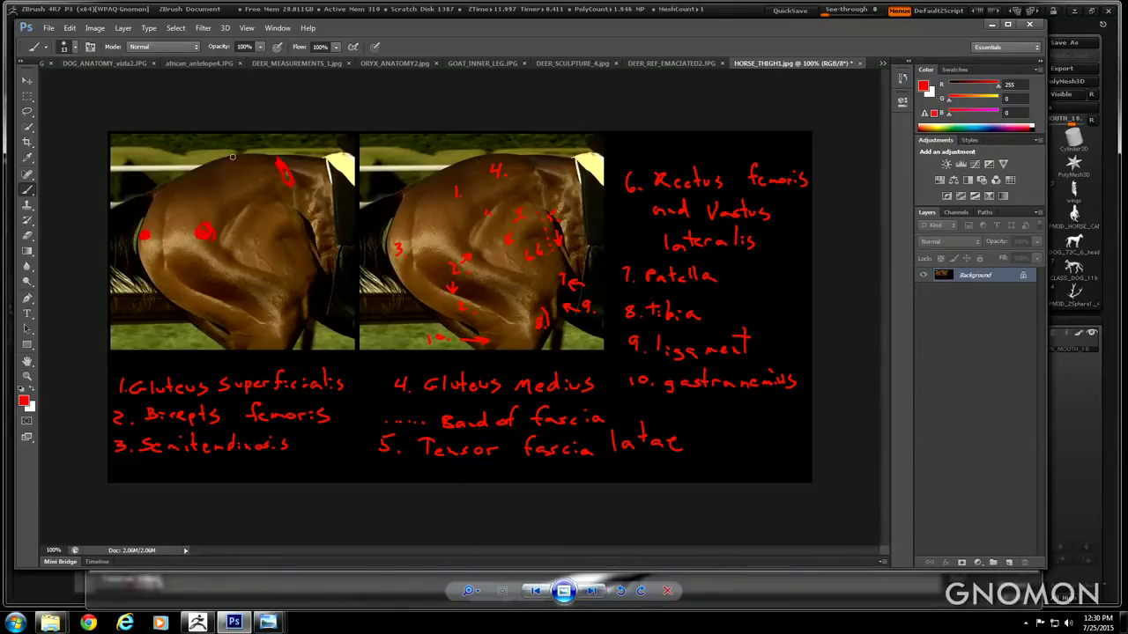
Draw red brush lines tracing the gluteal and biceps femoris muscle contours over the unlabelled horse thigh photo
mouse_move(219, 182)
mouse_down()
mouse_move(220, 203)
mouse_move(208, 187)
mouse_move(219, 177)
mouse_up()
drag(219, 161, 214, 168)
drag(277, 183, 227, 218)
mouse_move(257, 155)
mouse_down()
mouse_move(167, 250)
mouse_move(199, 294)
mouse_move(243, 299)
mouse_up()
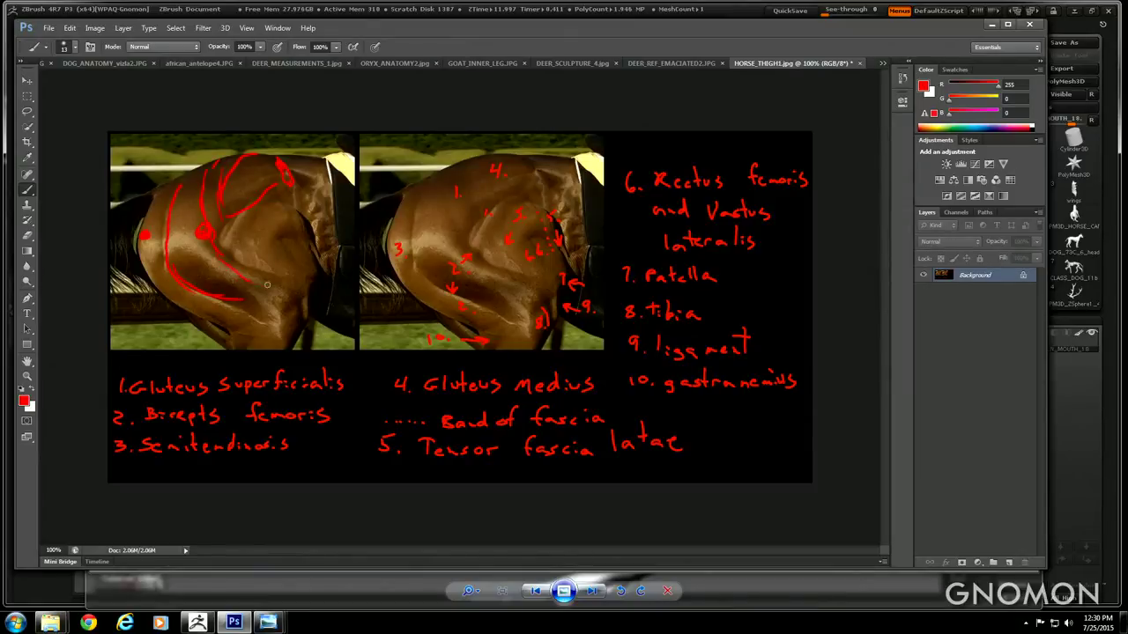
drag(205, 286, 284, 295)
Switch to Windows Photo Viewer, review the bone labels in HORSE_THIGH2.jpg, and close the viewer
mouse_move(268, 621)
click(267, 580)
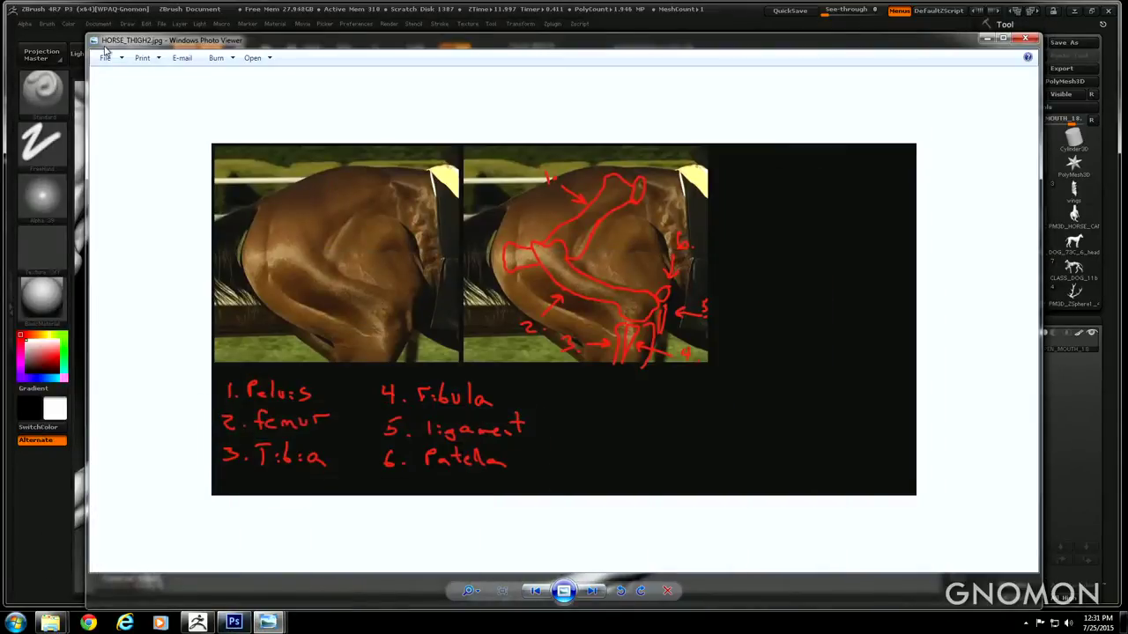
click(1025, 39)
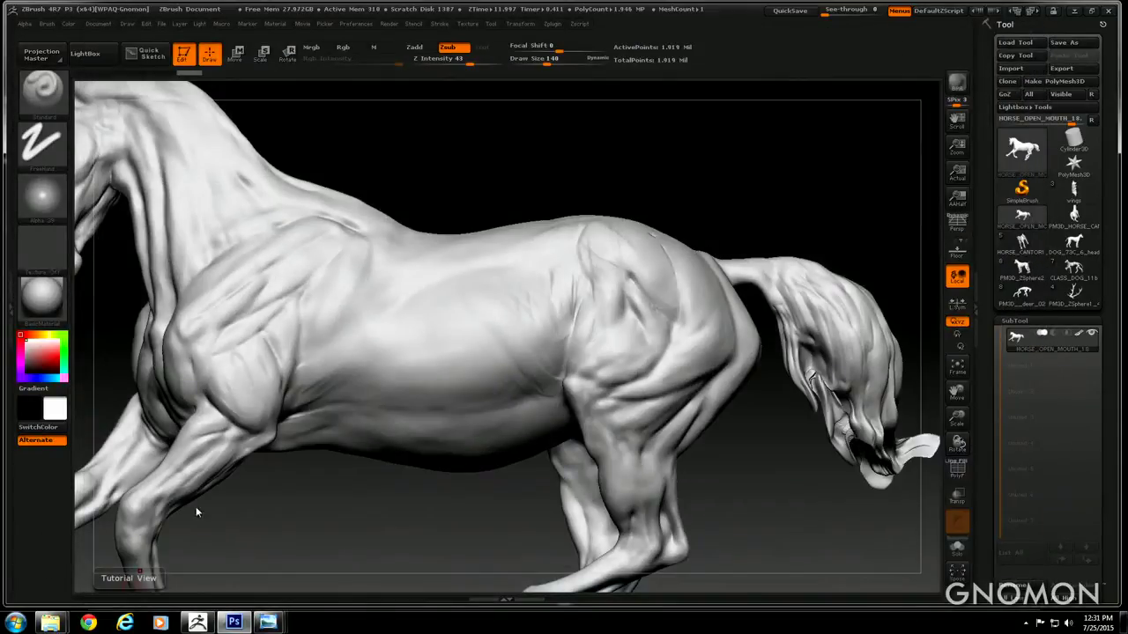
Switch back to Photoshop and open the horse anatomy plate Image.jpg
click(234, 622)
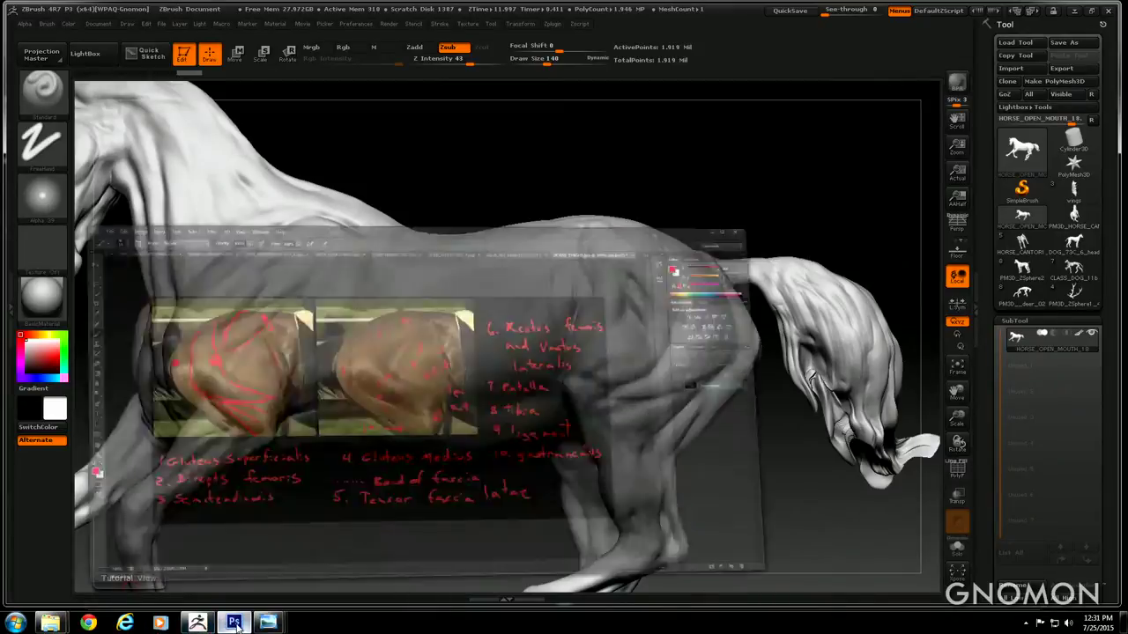
click(49, 27)
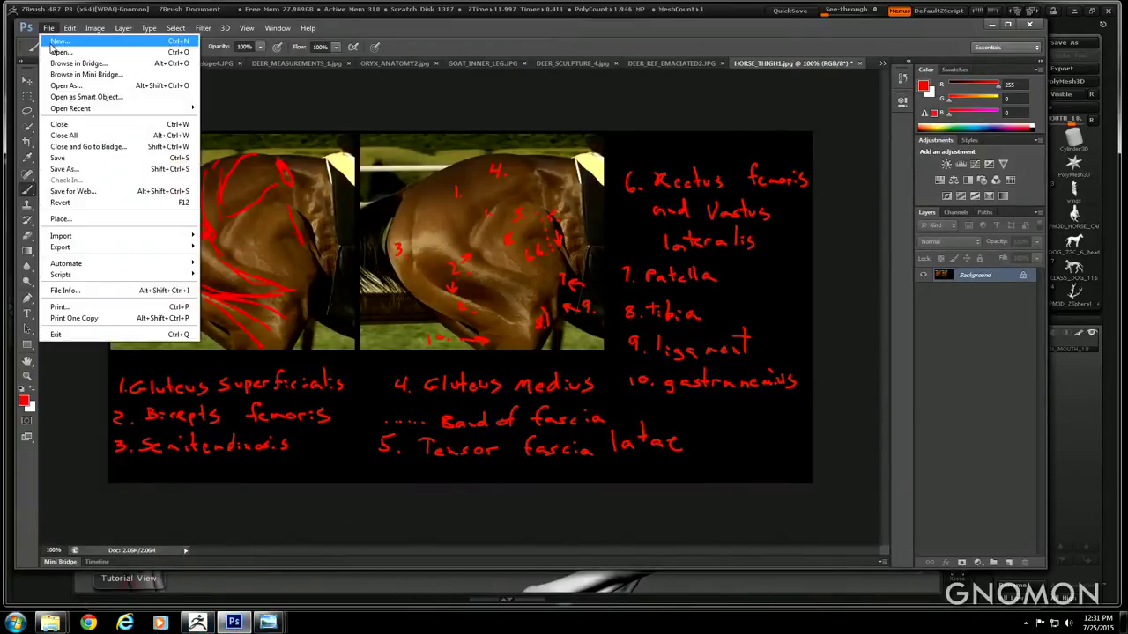
click(60, 51)
double_click(223, 257)
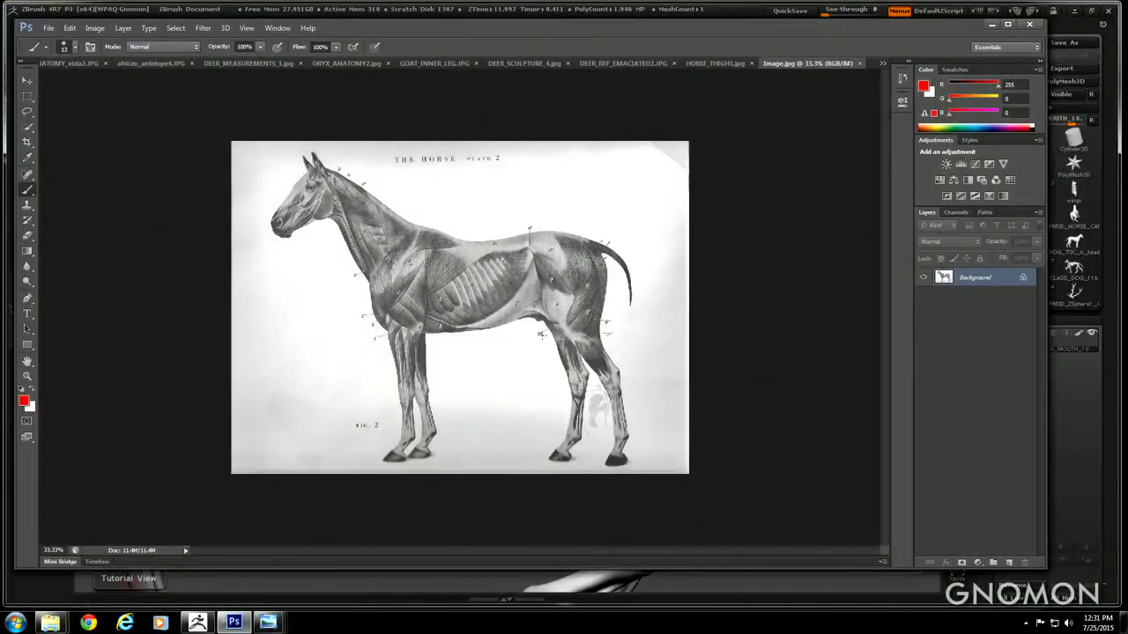
Mark the muscle at the front of the thigh and its fascia band in red on the anatomy plate at 50% zoom
click(247, 28)
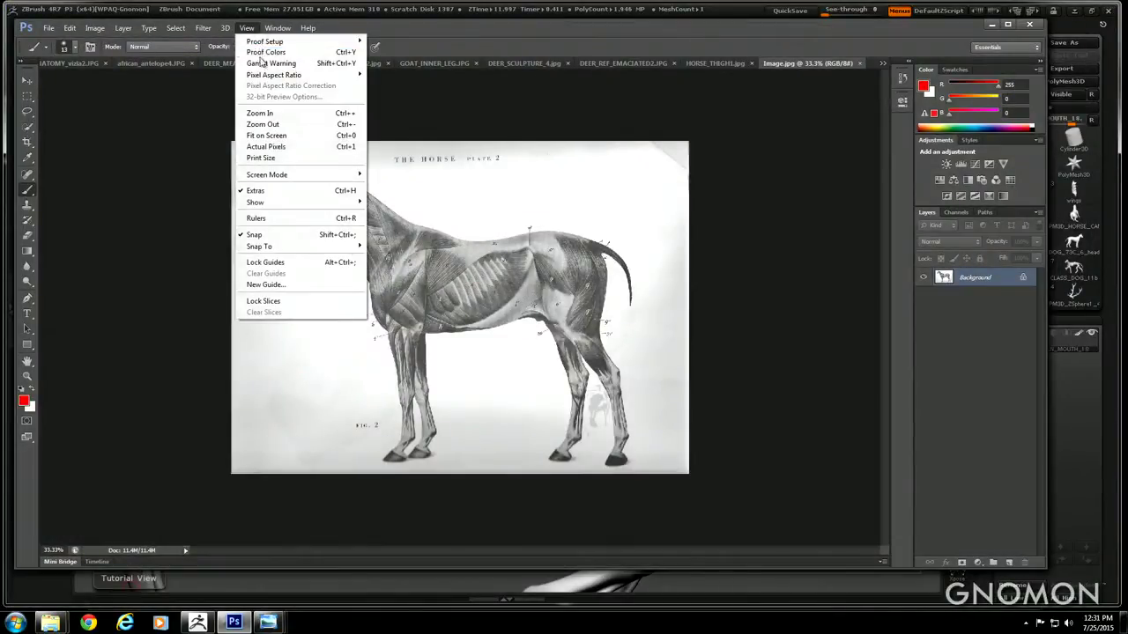
click(261, 113)
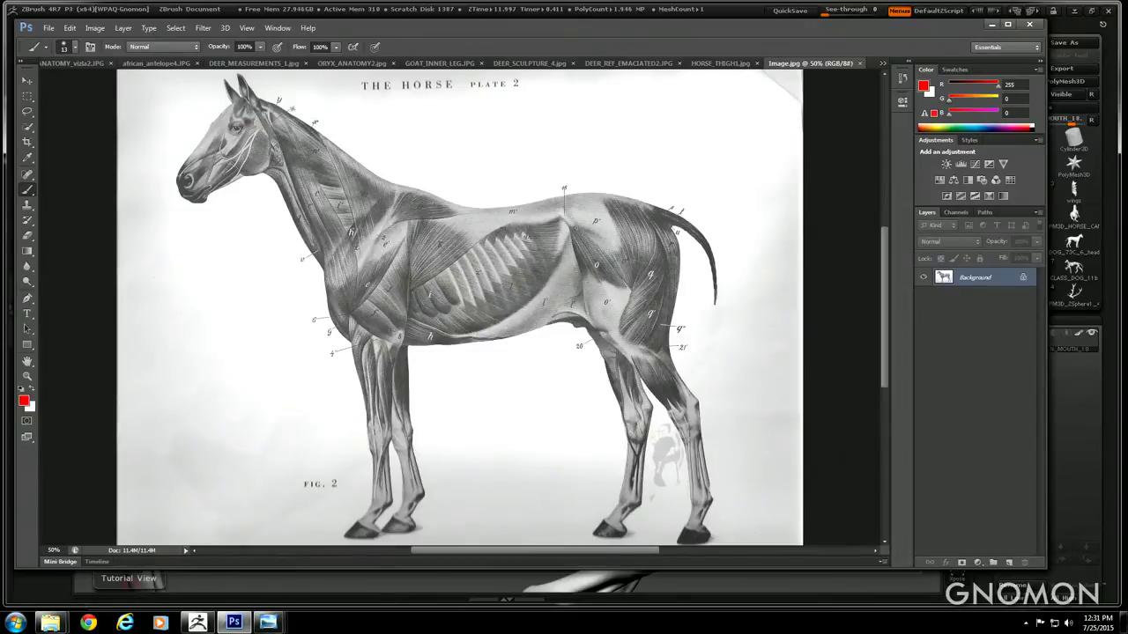
drag(594, 272, 583, 245)
mouse_move(594, 270)
mouse_down()
mouse_move(606, 333)
mouse_move(599, 278)
mouse_up()
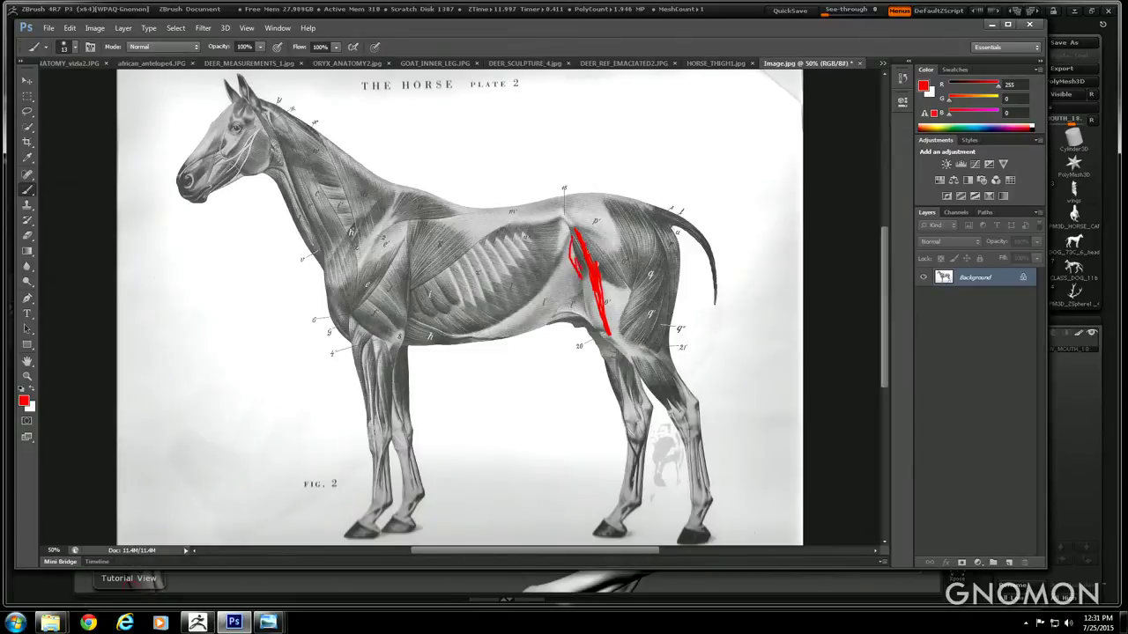
drag(592, 236, 622, 279)
Return to HORSE_THIGH1.jpg and draw a red stroke along the front edge of the thigh in the unlabelled photo
click(714, 64)
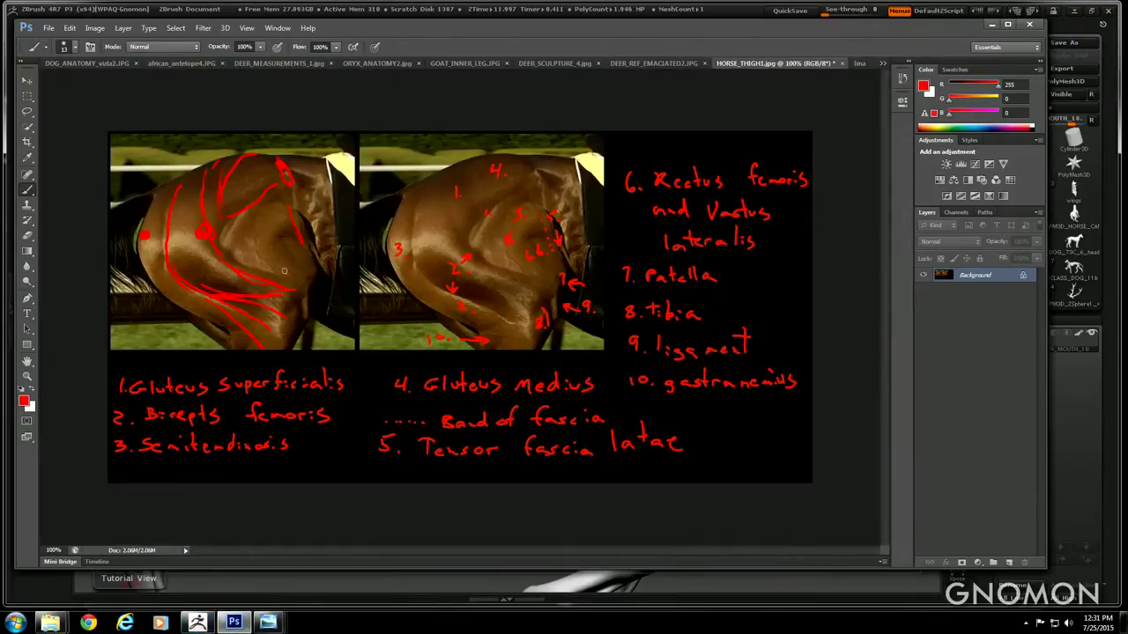
drag(297, 211, 306, 242)
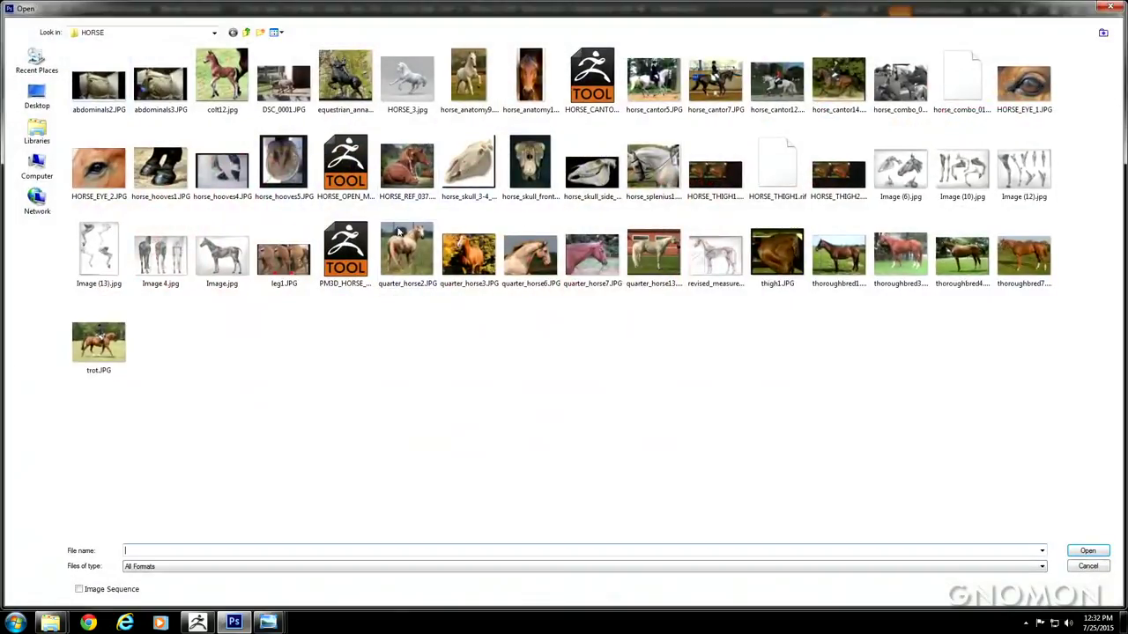
Open HORSE_REF_037.JPG and draw red lines along the thigh muscles of the reclining horse
click(407, 167)
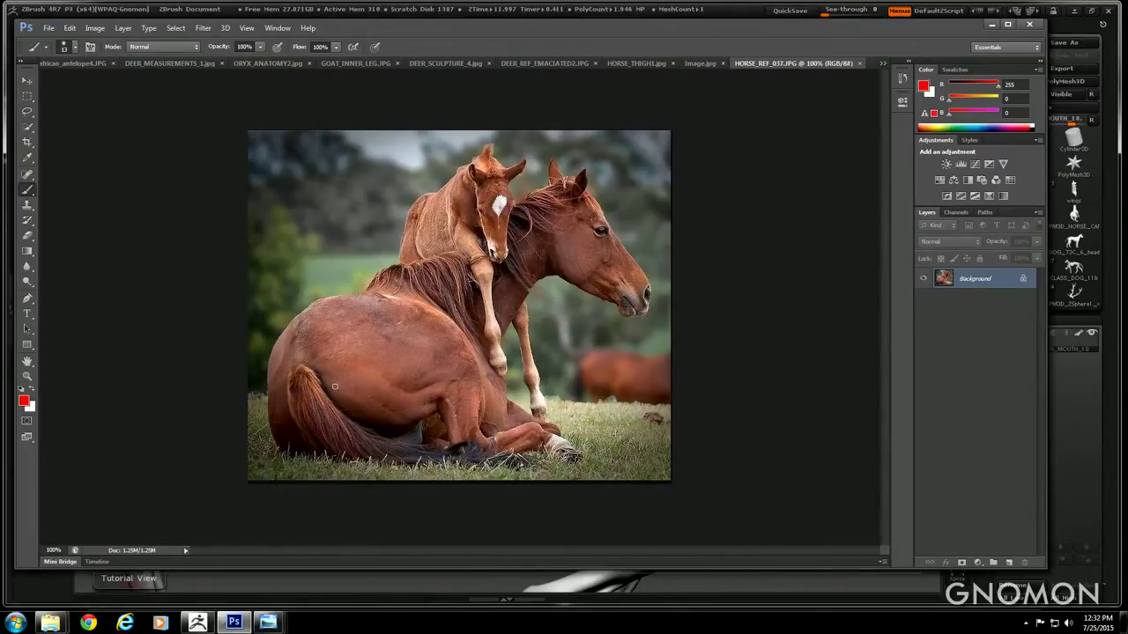
drag(330, 383, 403, 423)
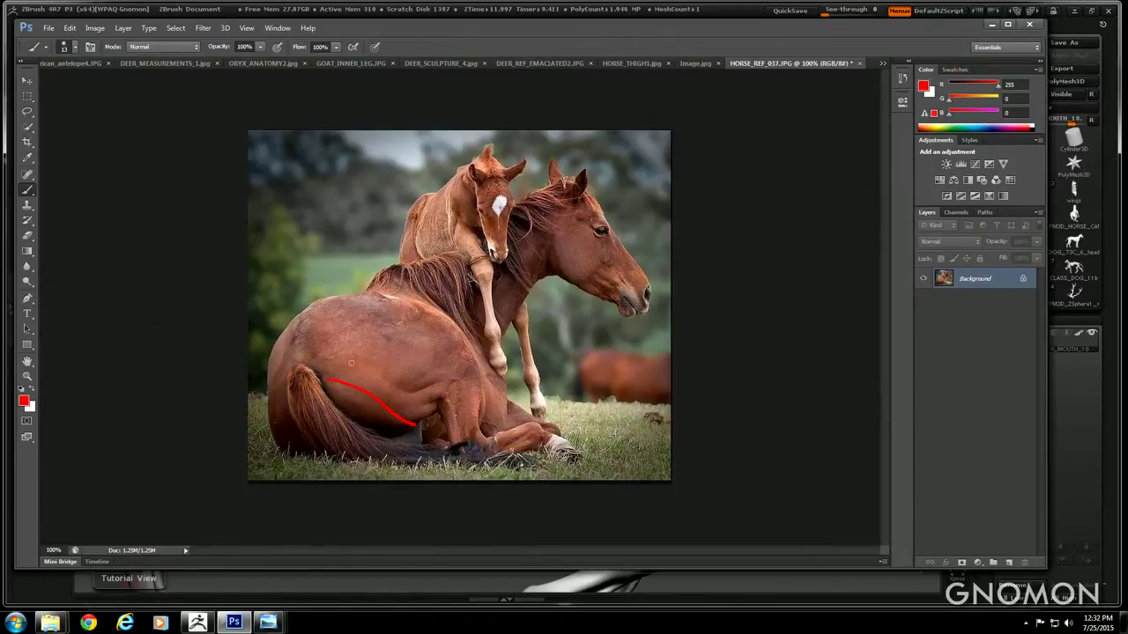
mouse_move(406, 396)
mouse_down()
mouse_move(450, 384)
mouse_move(431, 414)
mouse_up()
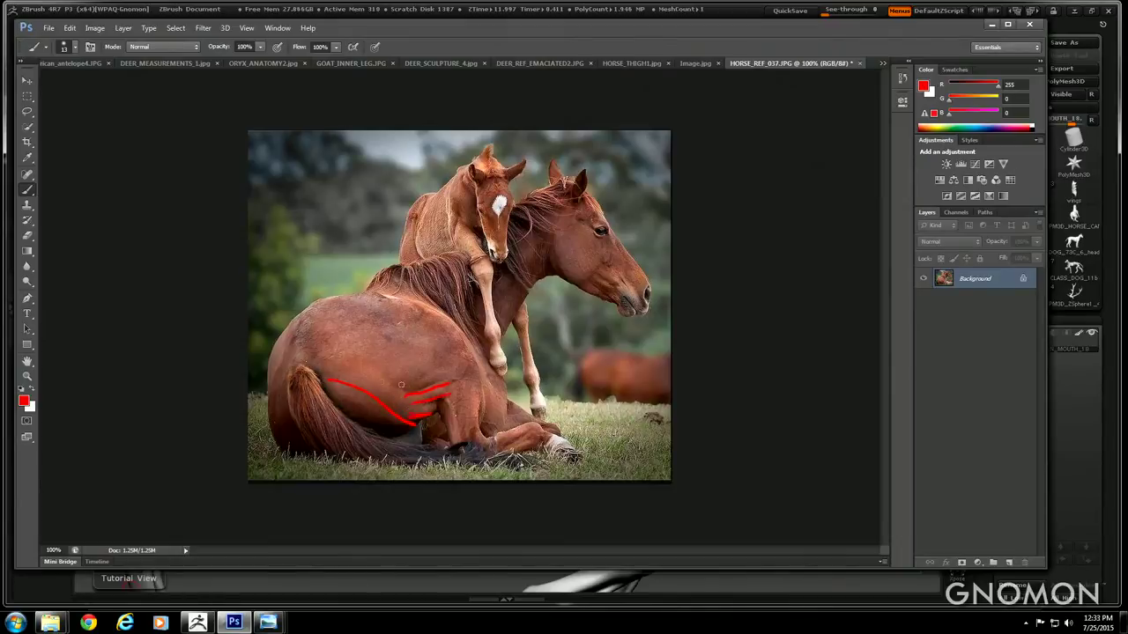
drag(342, 360, 413, 388)
drag(438, 349, 404, 356)
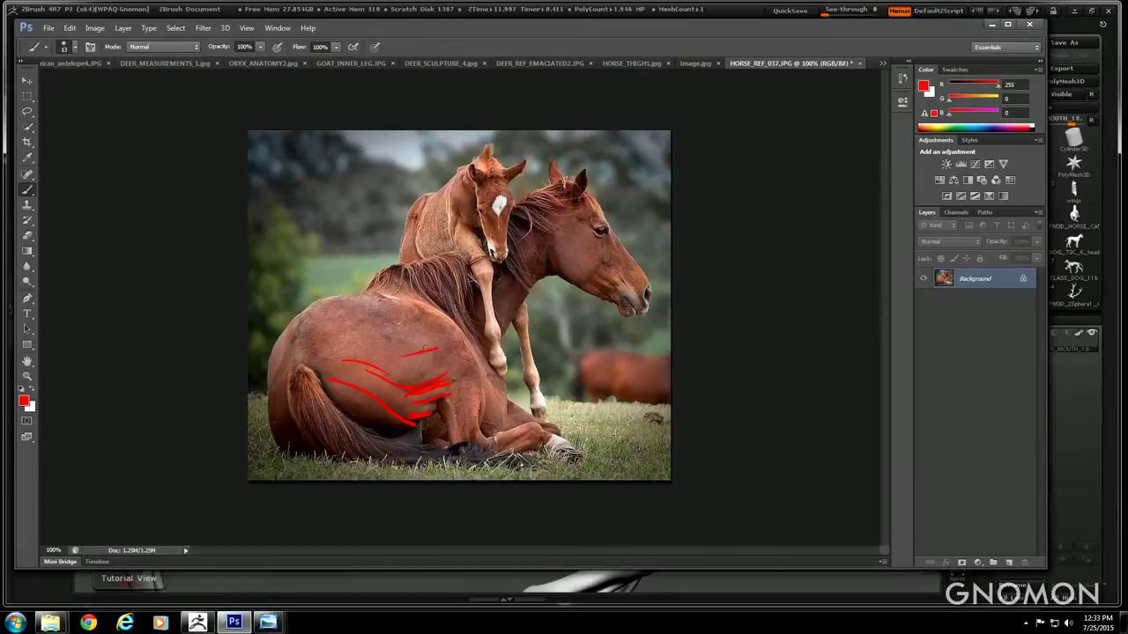
mouse_move(439, 329)
mouse_down()
mouse_move(404, 355)
mouse_move(462, 347)
mouse_move(396, 370)
mouse_move(387, 363)
mouse_up()
Mark the bony high points of the reclining horse's rump and trace the curved muscle contours around them
drag(370, 292, 360, 294)
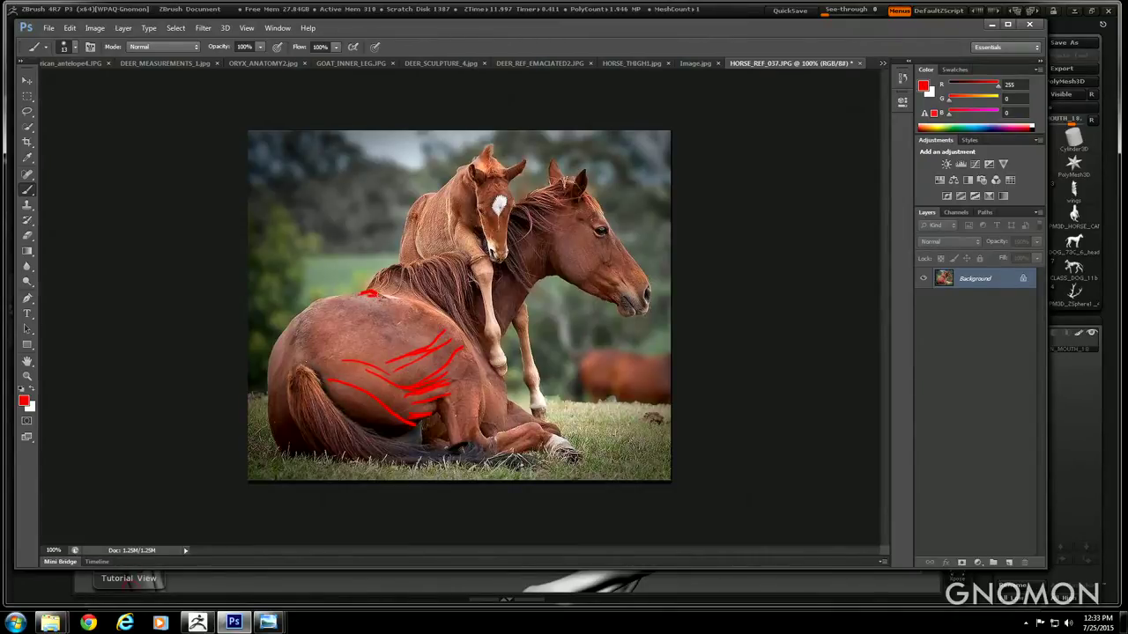
mouse_move(366, 293)
mouse_down()
mouse_move(404, 316)
mouse_move(327, 338)
mouse_move(387, 342)
mouse_up()
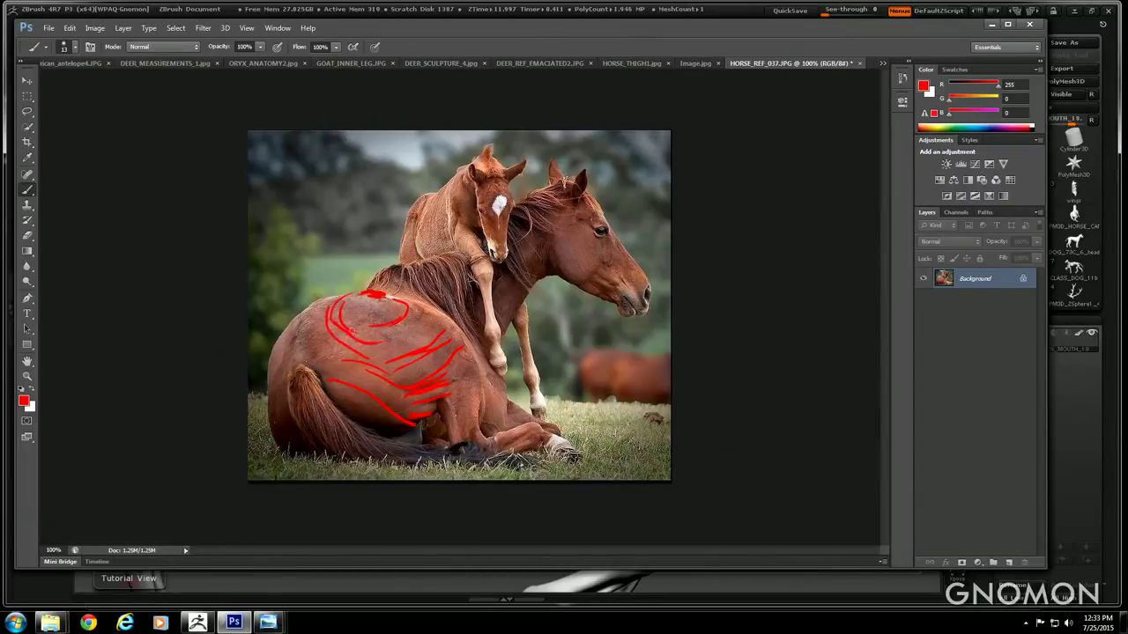
mouse_move(309, 314)
mouse_down()
mouse_move(337, 363)
mouse_move(411, 334)
mouse_move(385, 335)
mouse_up()
mouse_move(403, 323)
mouse_down()
mouse_move(421, 338)
mouse_move(428, 308)
mouse_move(465, 347)
mouse_up()
mouse_move(416, 305)
mouse_down()
mouse_move(446, 313)
mouse_move(420, 308)
mouse_move(434, 315)
mouse_up()
drag(454, 404, 447, 413)
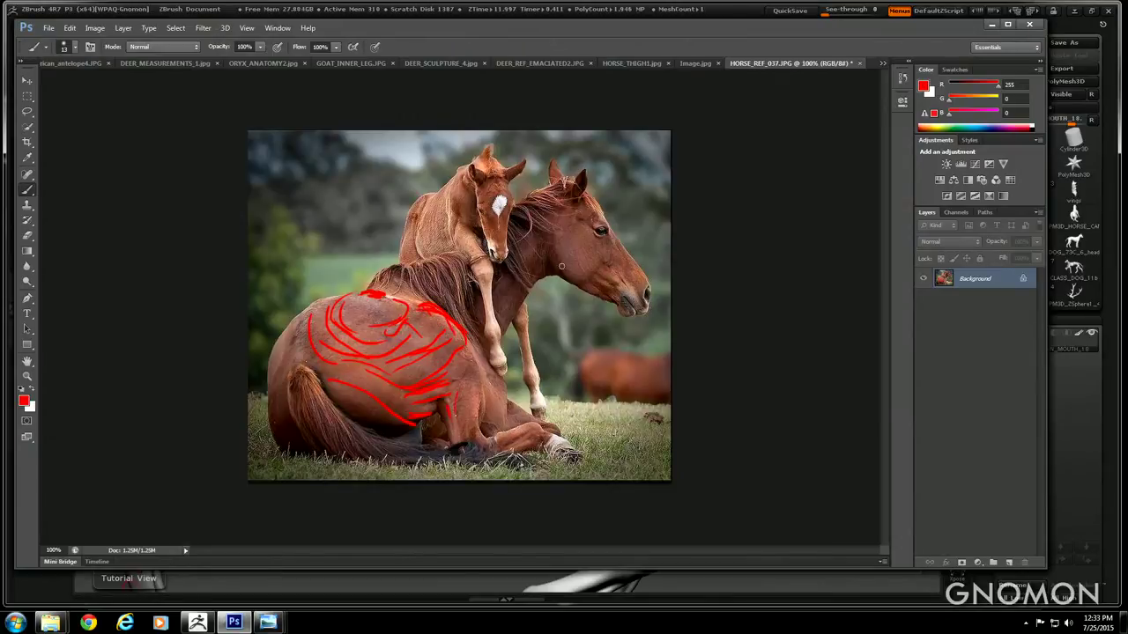
Outline the cheek muscle and jaw on the adult horse's head with red strokes
drag(602, 261, 555, 277)
drag(557, 232, 581, 282)
drag(578, 229, 605, 291)
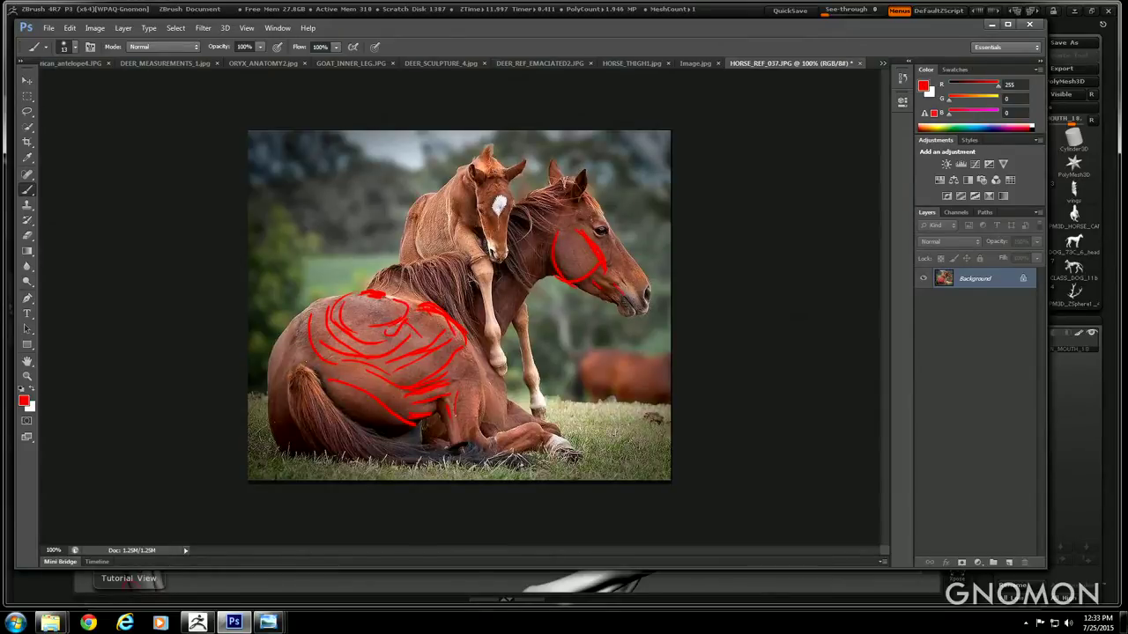
drag(457, 217, 451, 240)
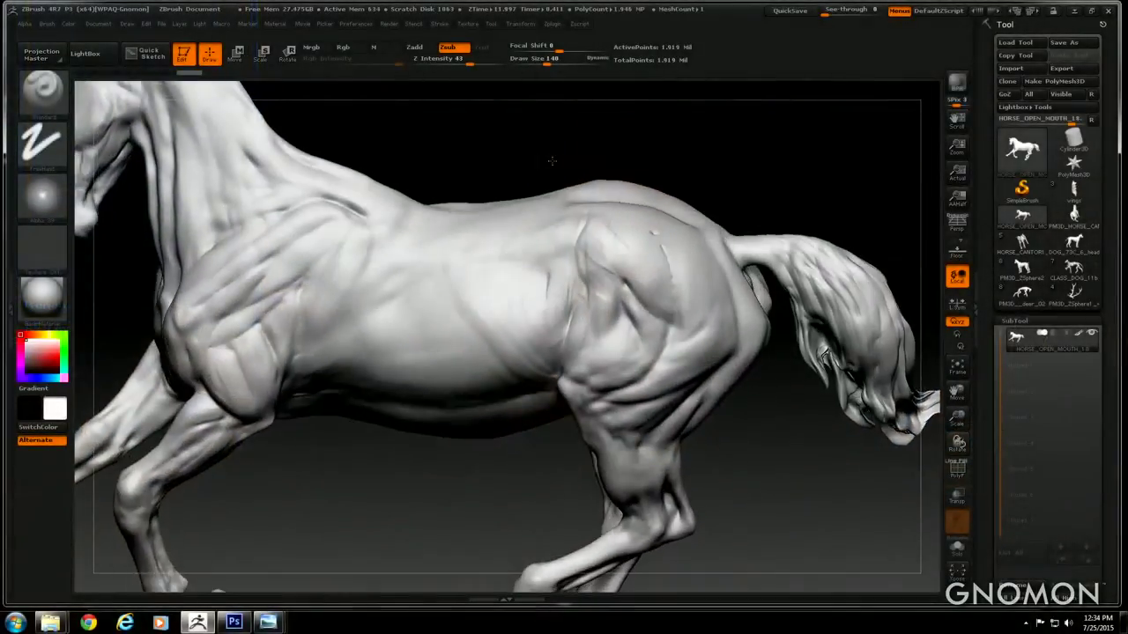
Switch to ZBrush and carve muscle grooves into the horse's hip and thigh with the Standard brush in Zsub mode
mouse_move(551, 161)
mouse_down()
mouse_move(549, 126)
mouse_move(431, 167)
mouse_up()
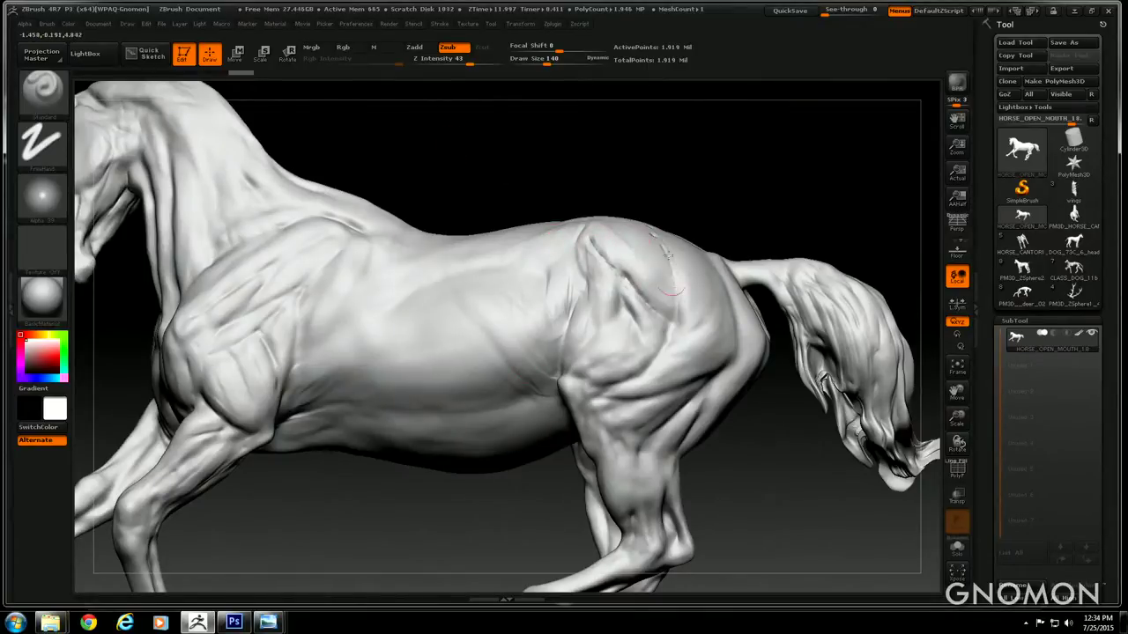
mouse_move(613, 295)
mouse_down()
mouse_move(644, 336)
mouse_move(655, 321)
mouse_move(655, 333)
mouse_up()
drag(590, 247, 577, 339)
mouse_move(592, 298)
mouse_down()
mouse_move(564, 364)
mouse_move(595, 281)
mouse_move(575, 352)
mouse_move(577, 295)
mouse_move(599, 282)
mouse_move(621, 340)
mouse_move(611, 326)
mouse_move(570, 361)
mouse_up()
mouse_move(624, 322)
mouse_down()
mouse_move(583, 360)
mouse_move(603, 357)
mouse_move(597, 343)
mouse_up()
drag(686, 393, 646, 399)
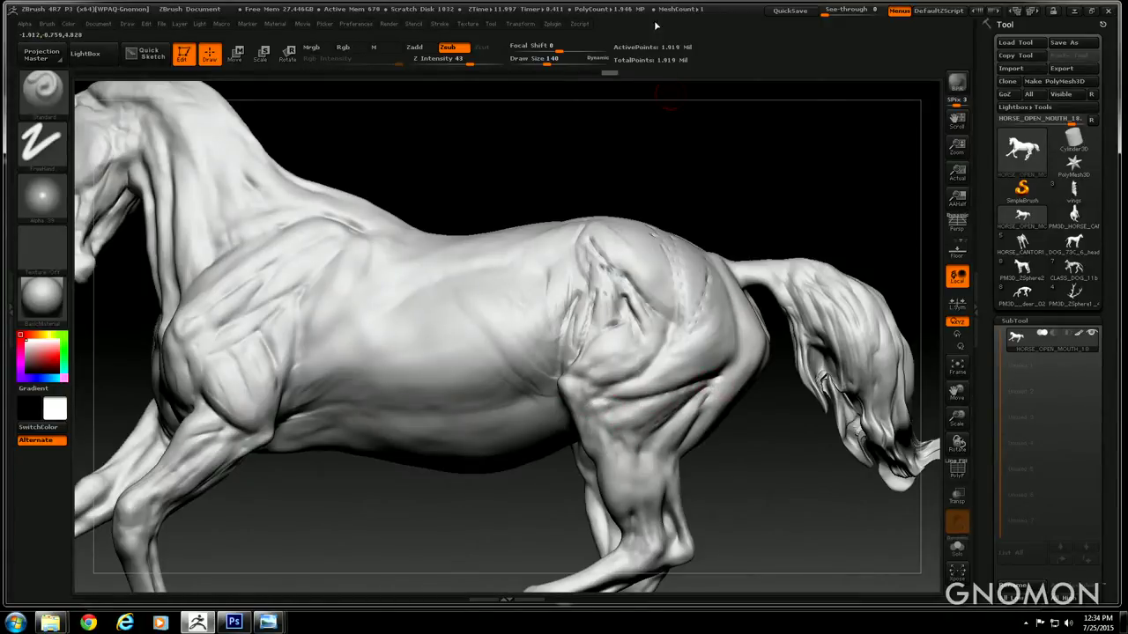
Adjust the Roll Distance modifier of the FreeHand stroke
click(439, 24)
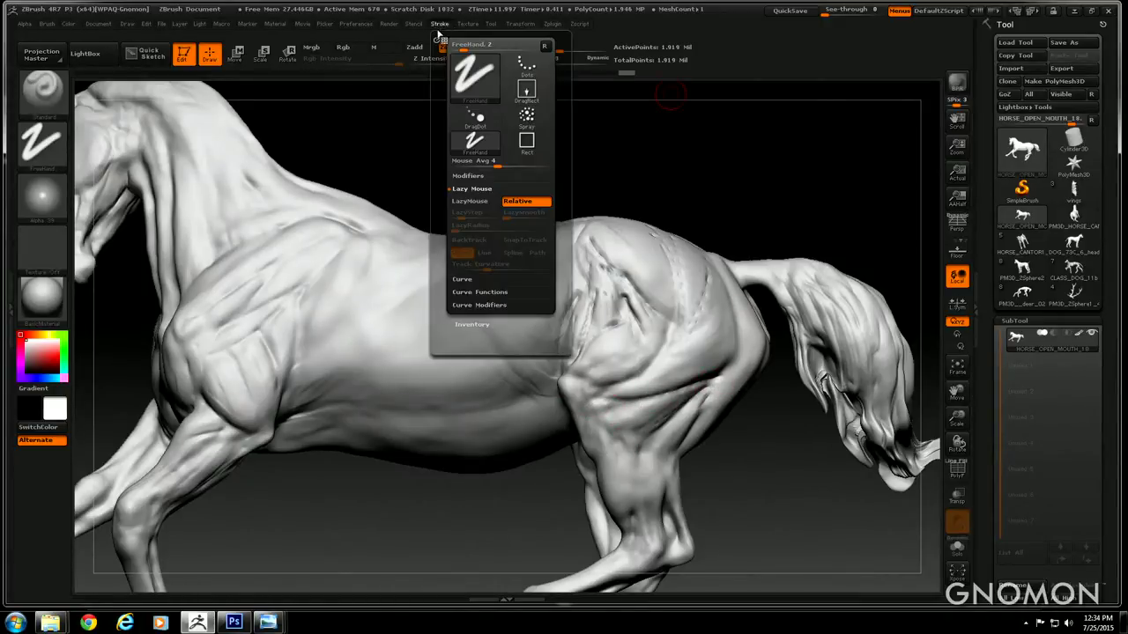
click(468, 175)
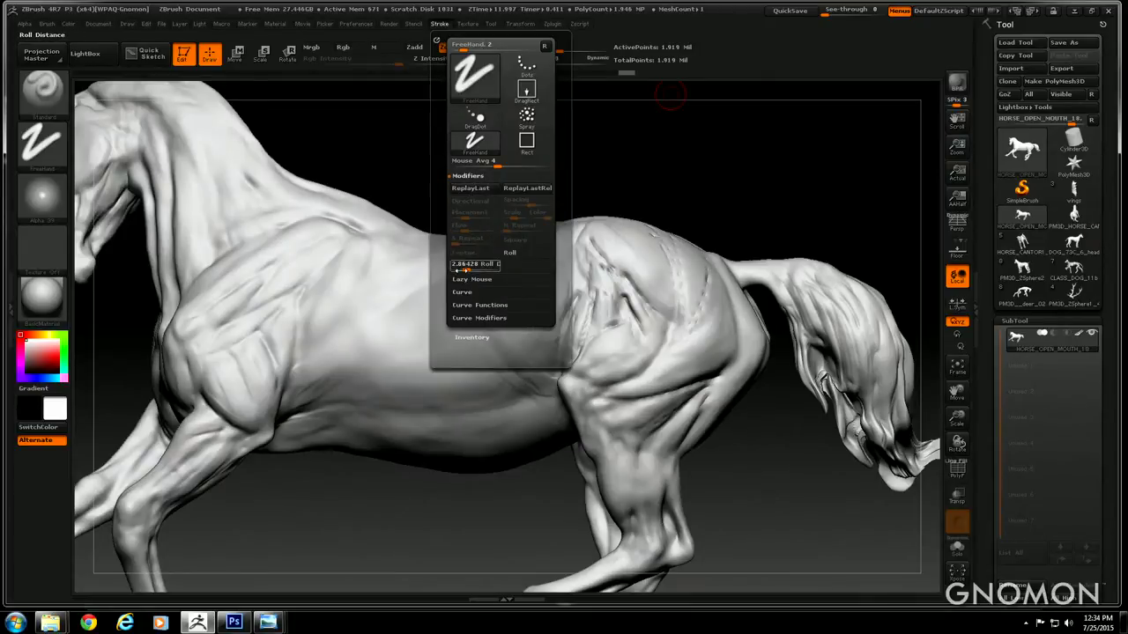
drag(468, 268, 475, 269)
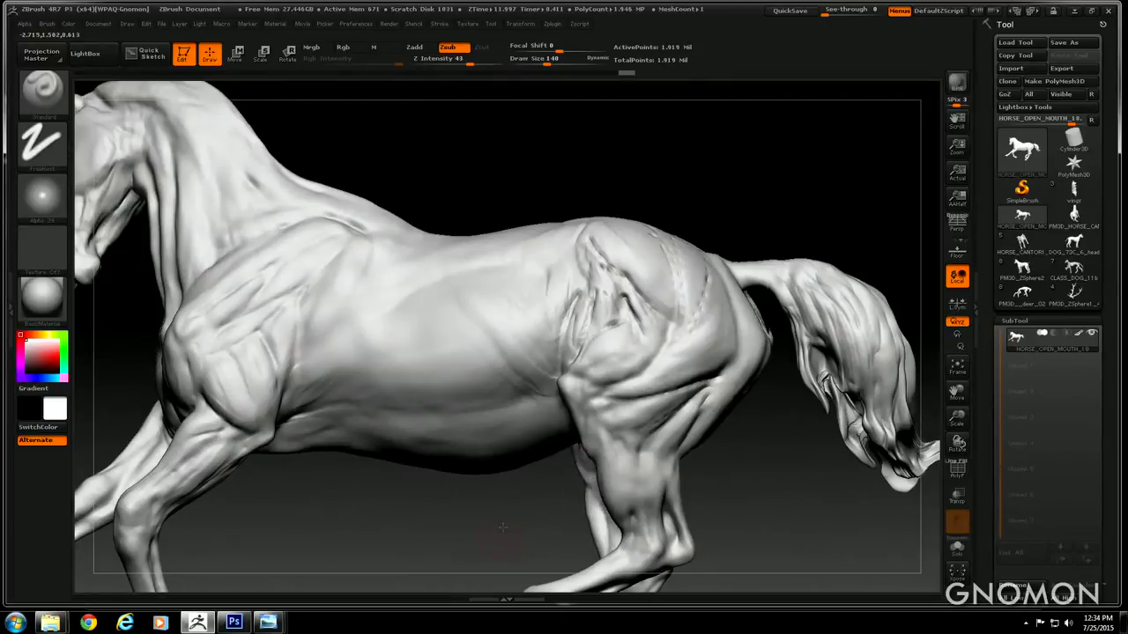
Choose the ClayTubes brush and set its draw size to 175 for working on the hind leg
drag(498, 528, 652, 458)
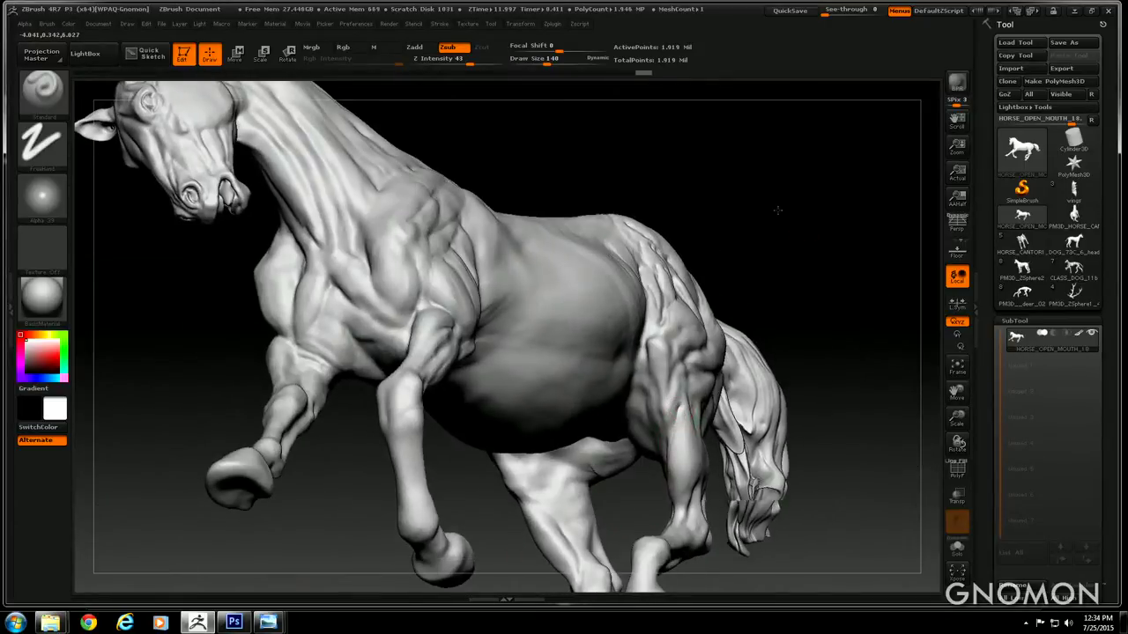
drag(789, 210, 757, 244)
drag(553, 494, 722, 480)
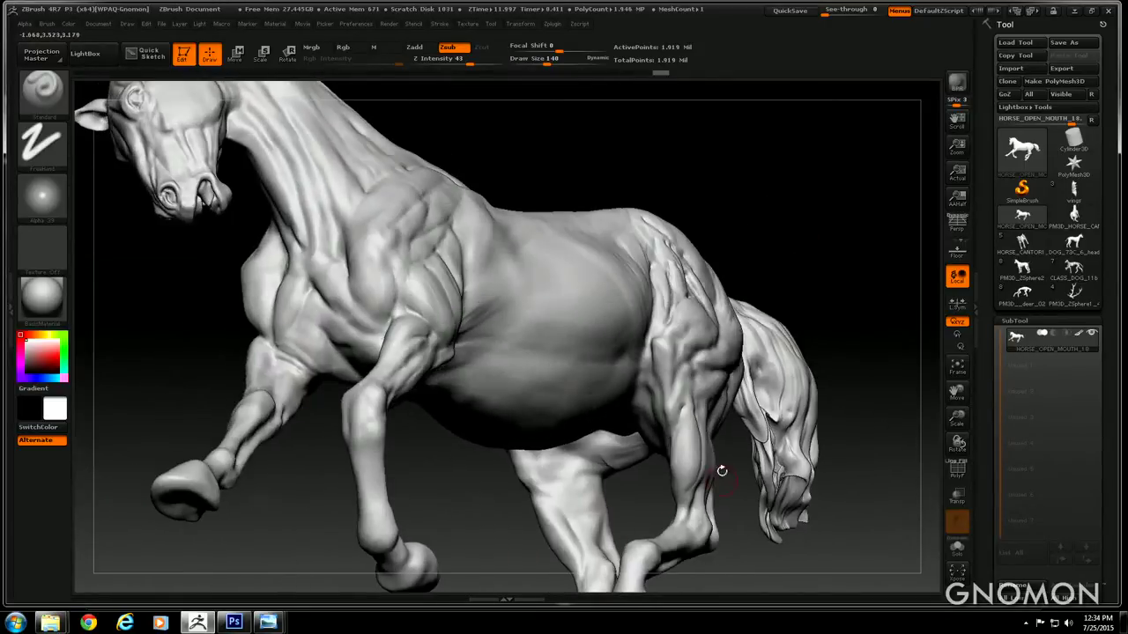
mouse_move(824, 186)
mouse_down()
mouse_move(522, 400)
mouse_move(616, 564)
mouse_move(503, 495)
mouse_move(785, 385)
mouse_up()
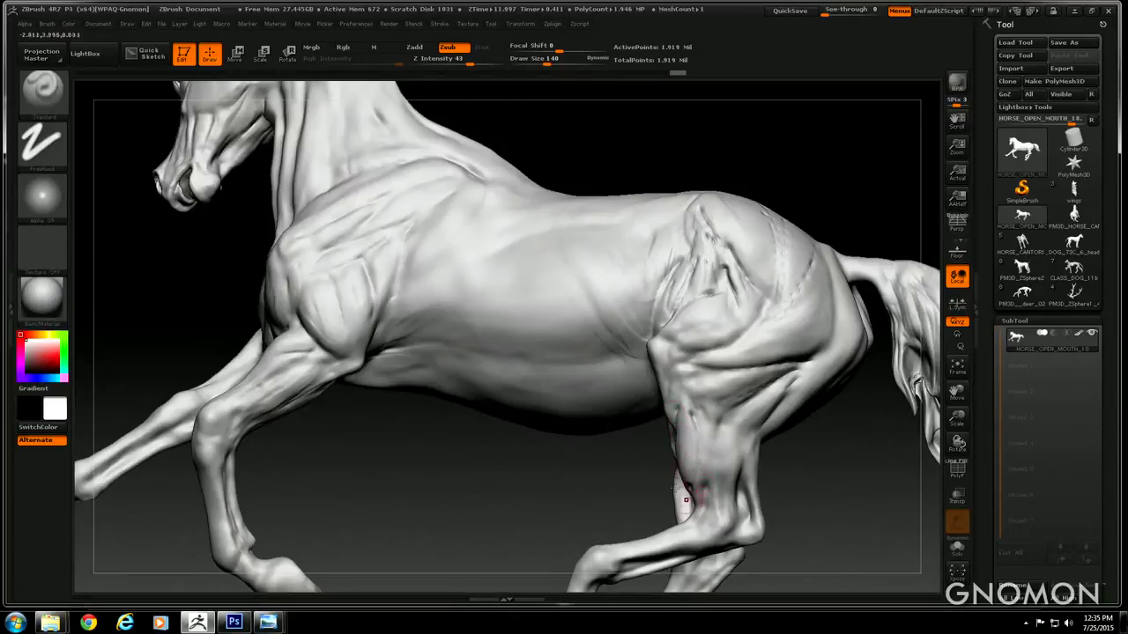
drag(532, 502, 781, 480)
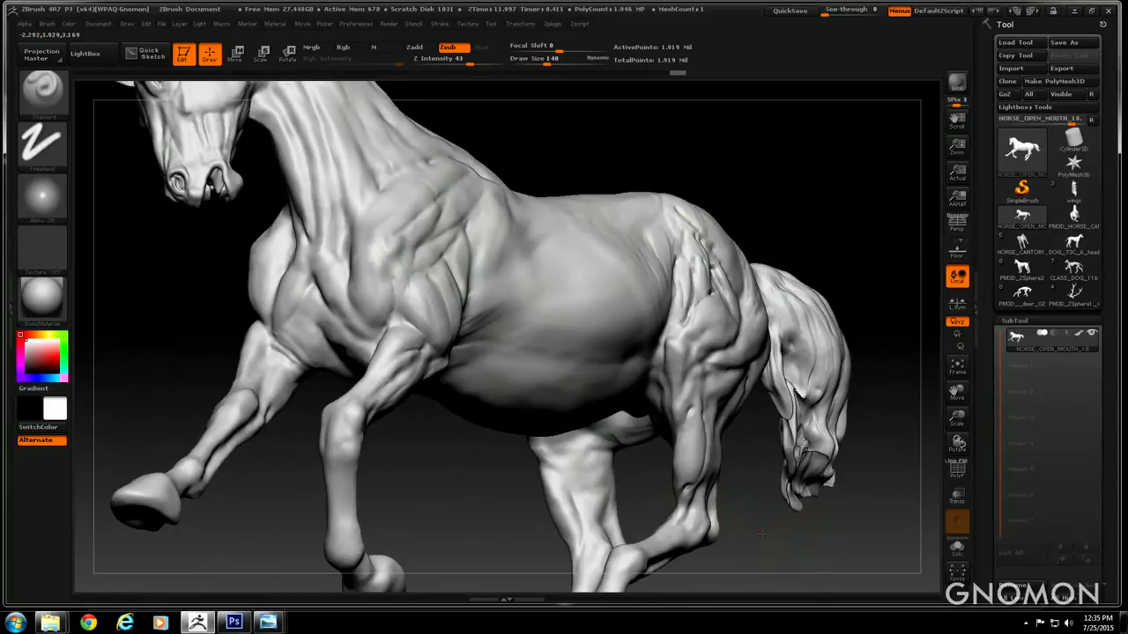
drag(766, 534, 681, 487)
click(46, 92)
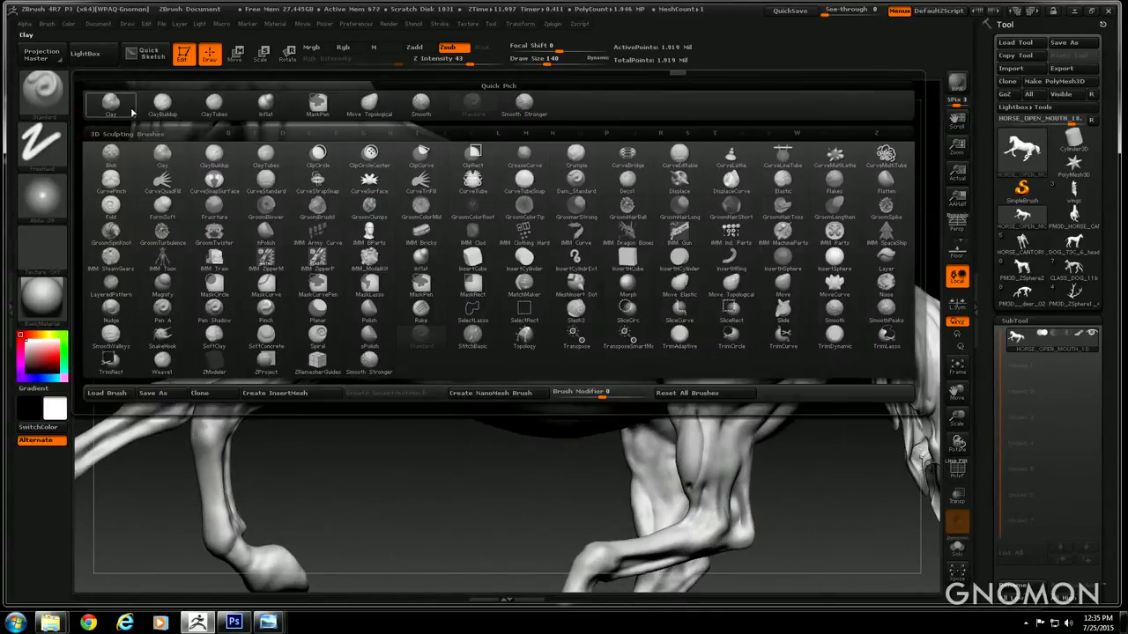
click(214, 99)
click(550, 62)
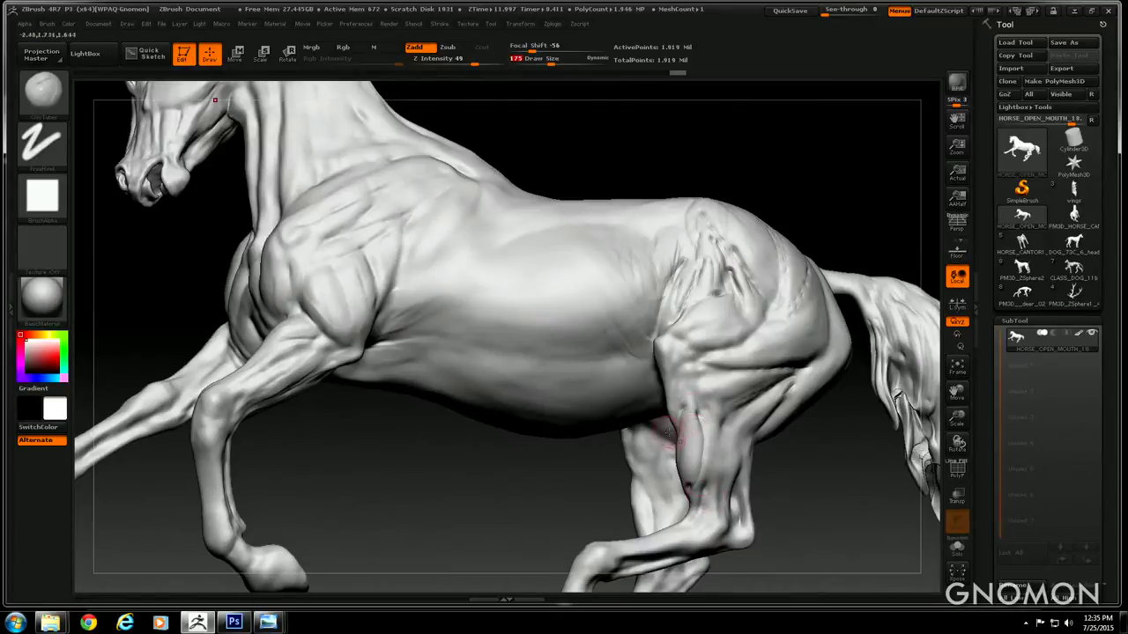
Build up clay strips along the front of the near hind lower leg down towards the hock
drag(687, 424, 705, 527)
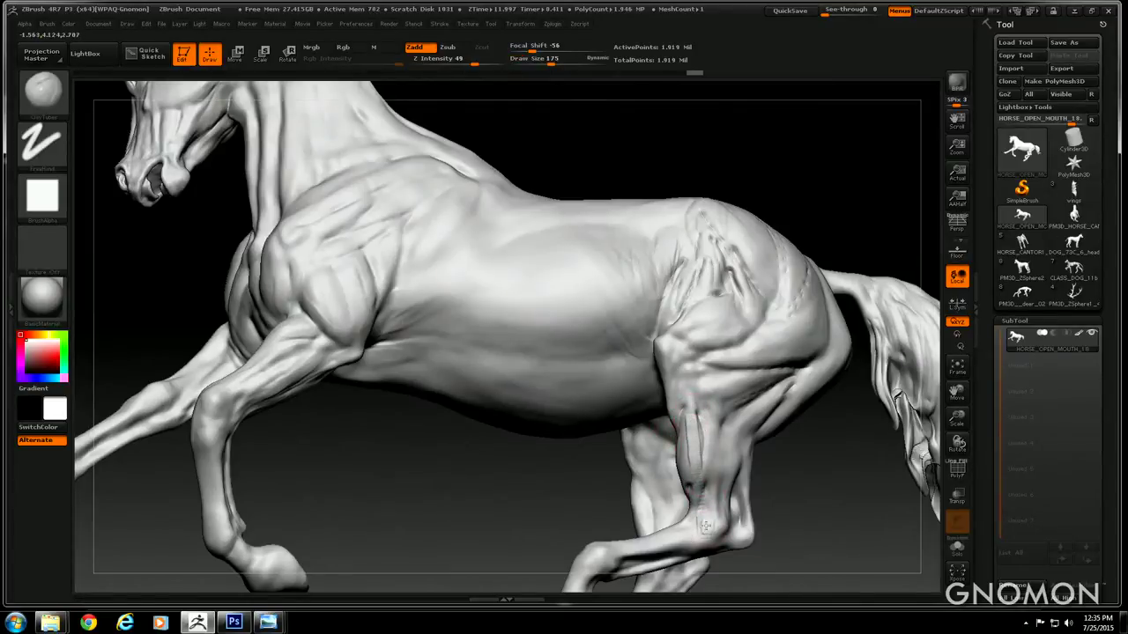
drag(701, 486, 703, 507)
drag(541, 469, 608, 467)
drag(695, 426, 702, 497)
mouse_move(467, 491)
mouse_down()
mouse_move(560, 490)
mouse_move(435, 490)
mouse_up()
mouse_move(556, 480)
mouse_down()
mouse_move(575, 480)
mouse_move(565, 479)
mouse_up()
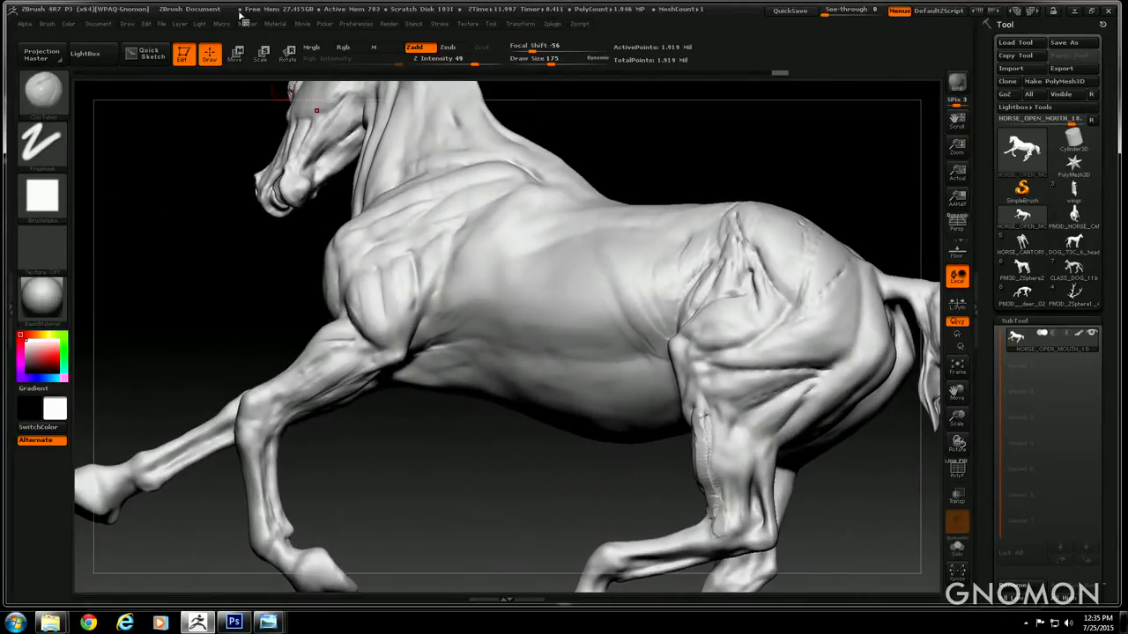
Undo the clay strokes on the hind lower leg and the most recent grooves carved into the thigh
click(148, 24)
click(179, 92)
click(179, 92)
click(179, 93)
click(180, 95)
click(179, 94)
click(180, 93)
click(180, 95)
click(181, 94)
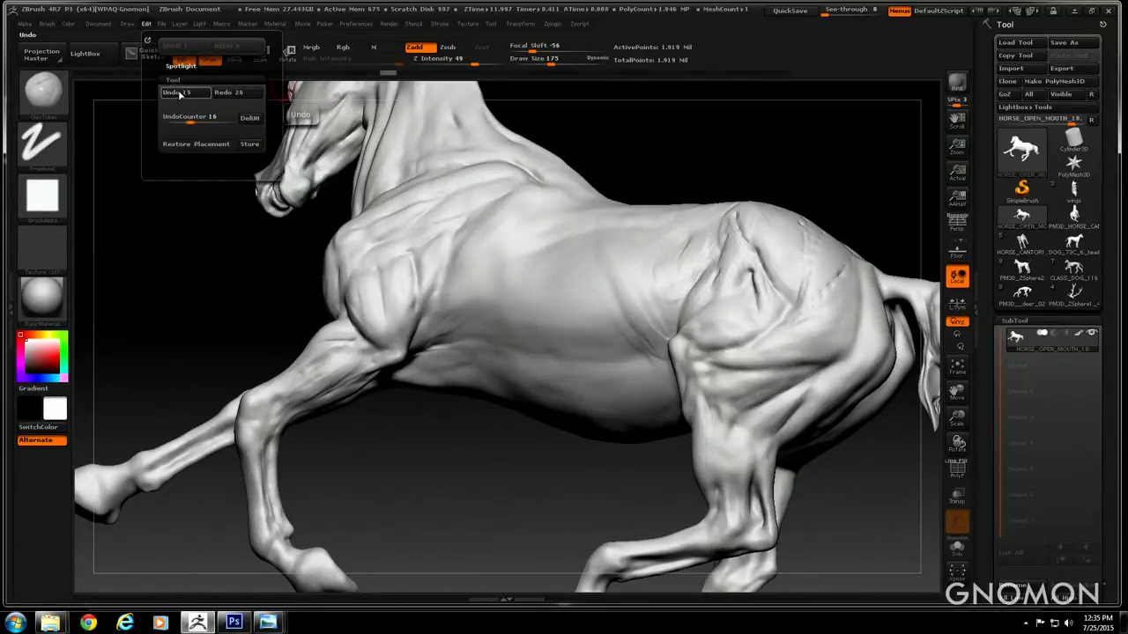
drag(509, 511, 453, 403)
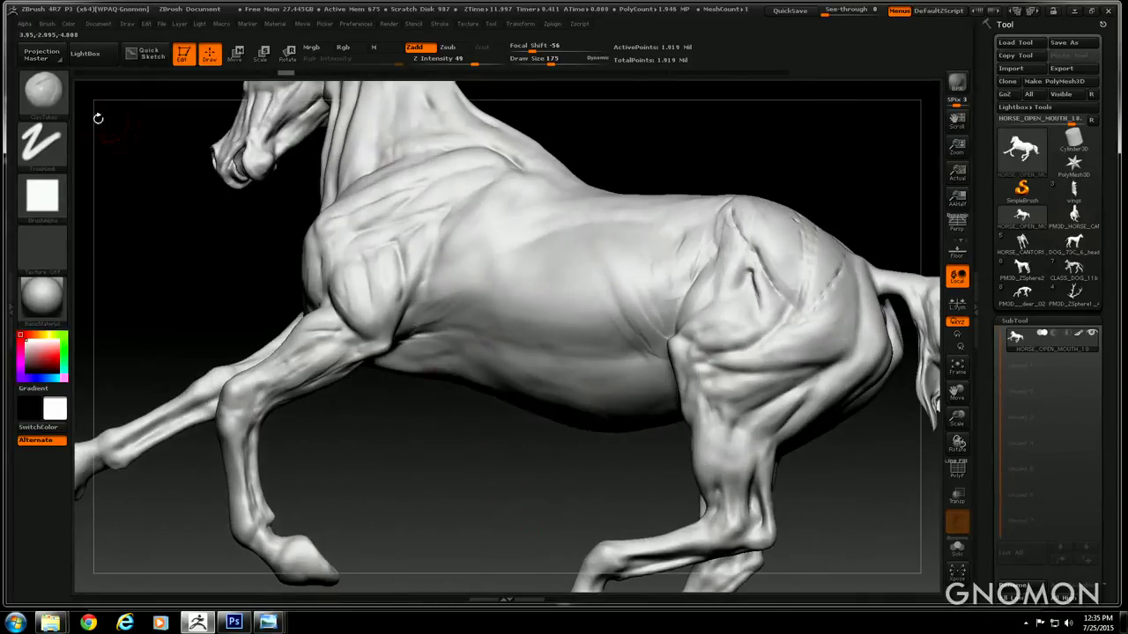
Choose the Standard brush in subtractive mode and set its draw size to 170 for carving the hind leg
drag(499, 508, 479, 466)
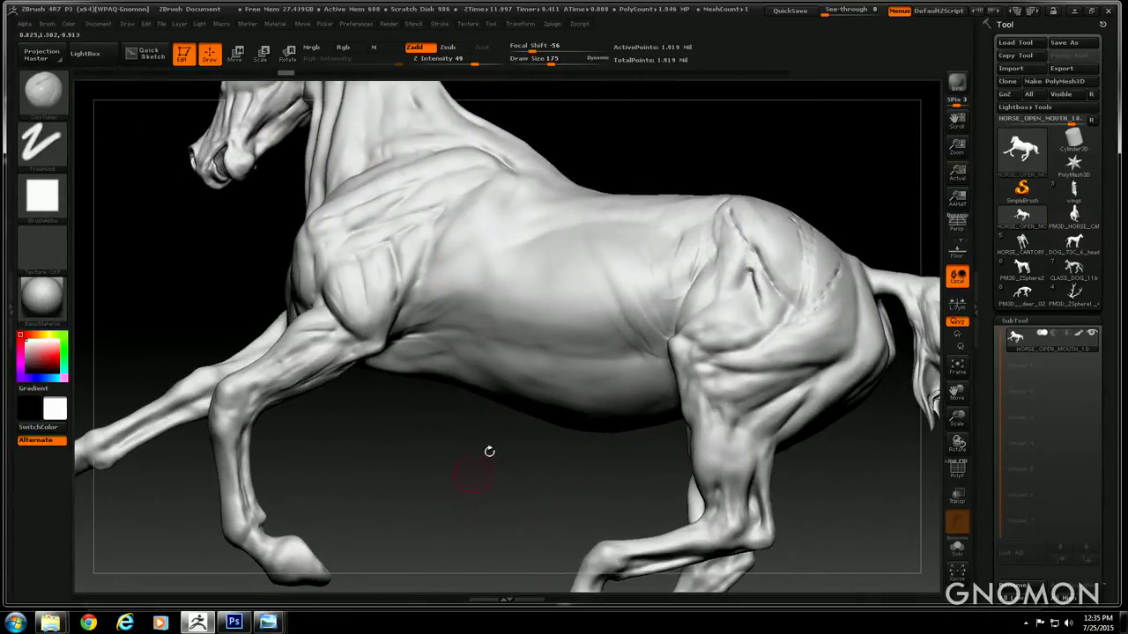
drag(637, 118, 669, 357)
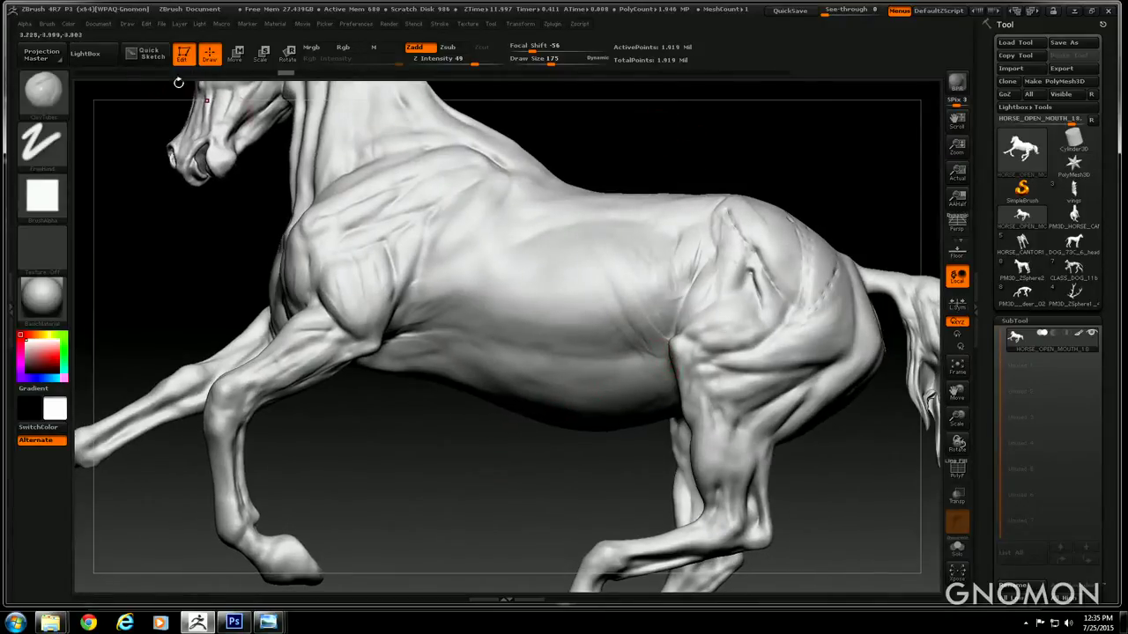
drag(675, 135, 679, 167)
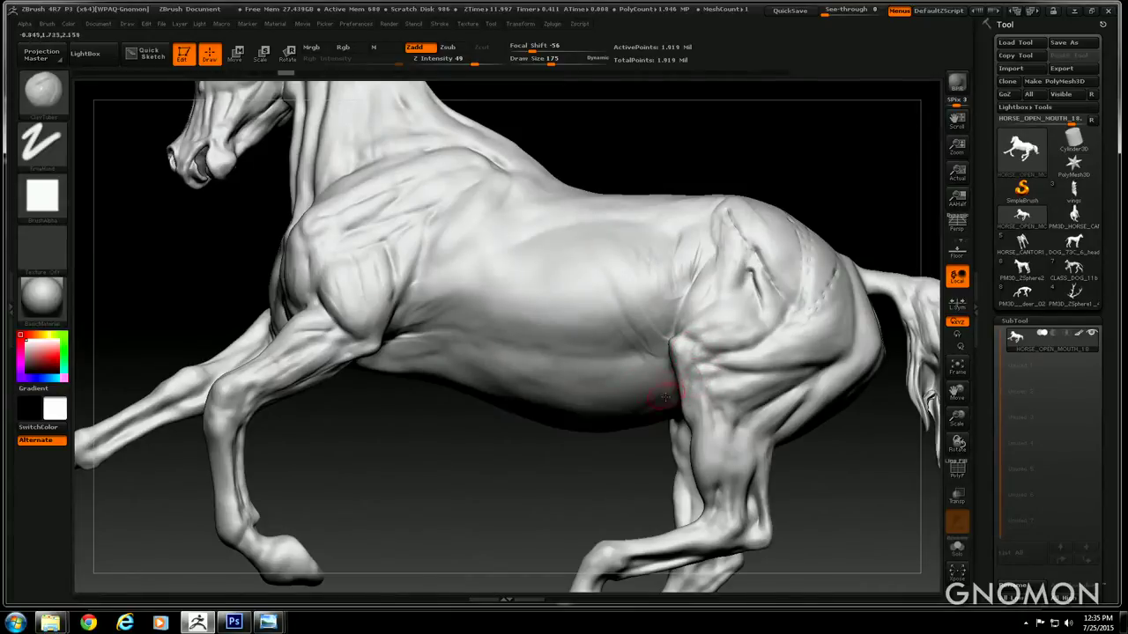
drag(473, 437, 442, 416)
click(51, 96)
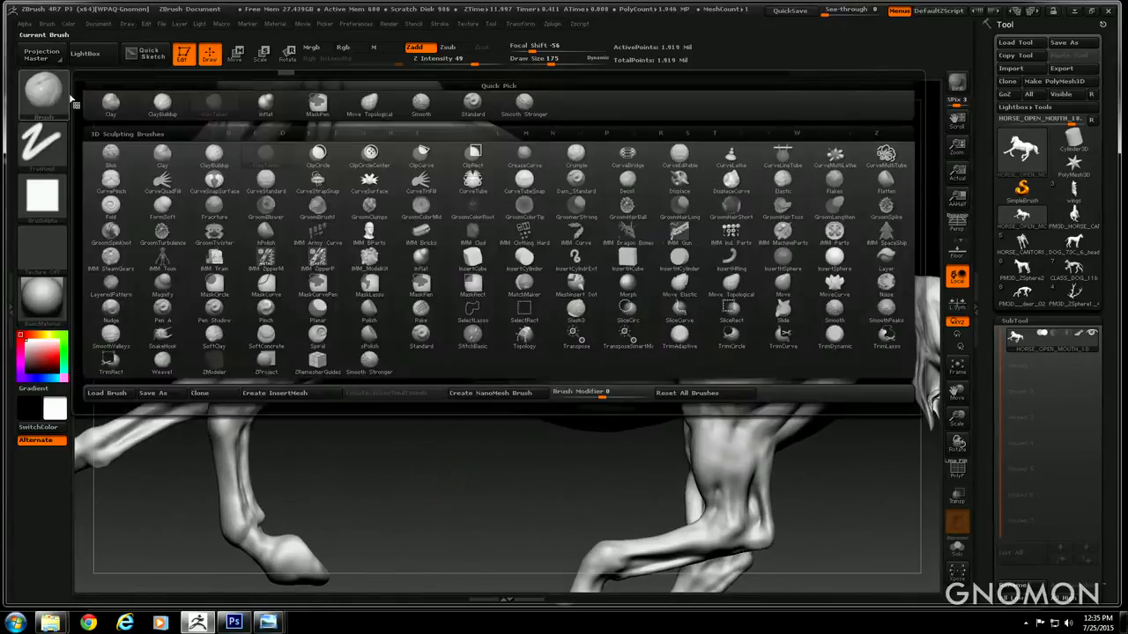
click(474, 105)
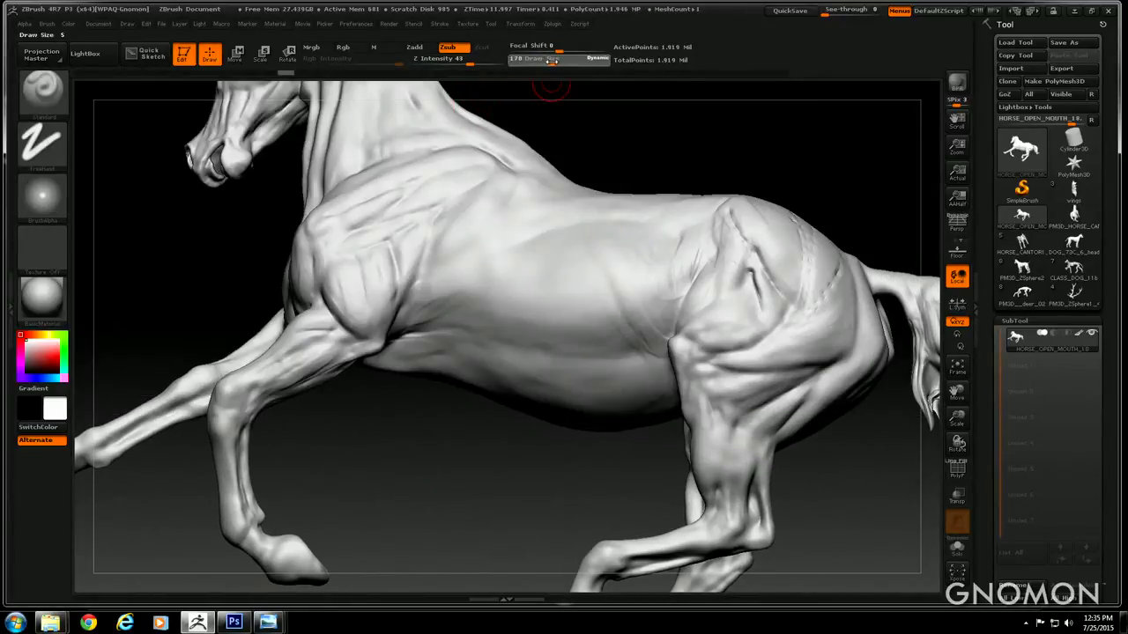
drag(550, 60, 547, 59)
drag(627, 144, 618, 136)
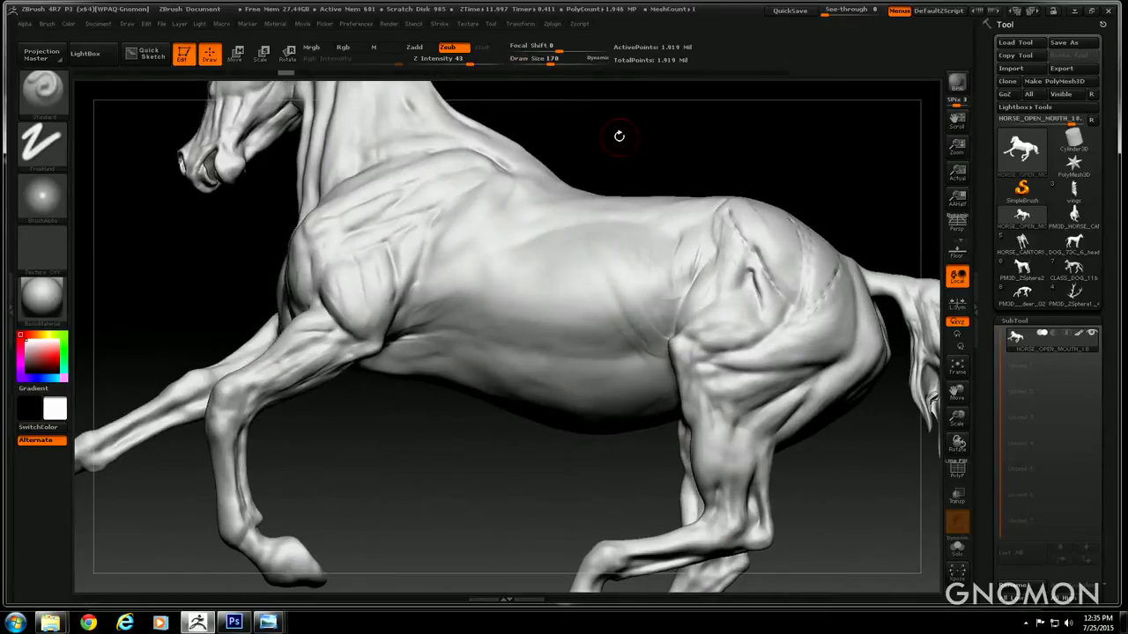
Carve the bony kneecap and ligament forms at the near stifle, accepting removal of the newer undo history entries
click(688, 350)
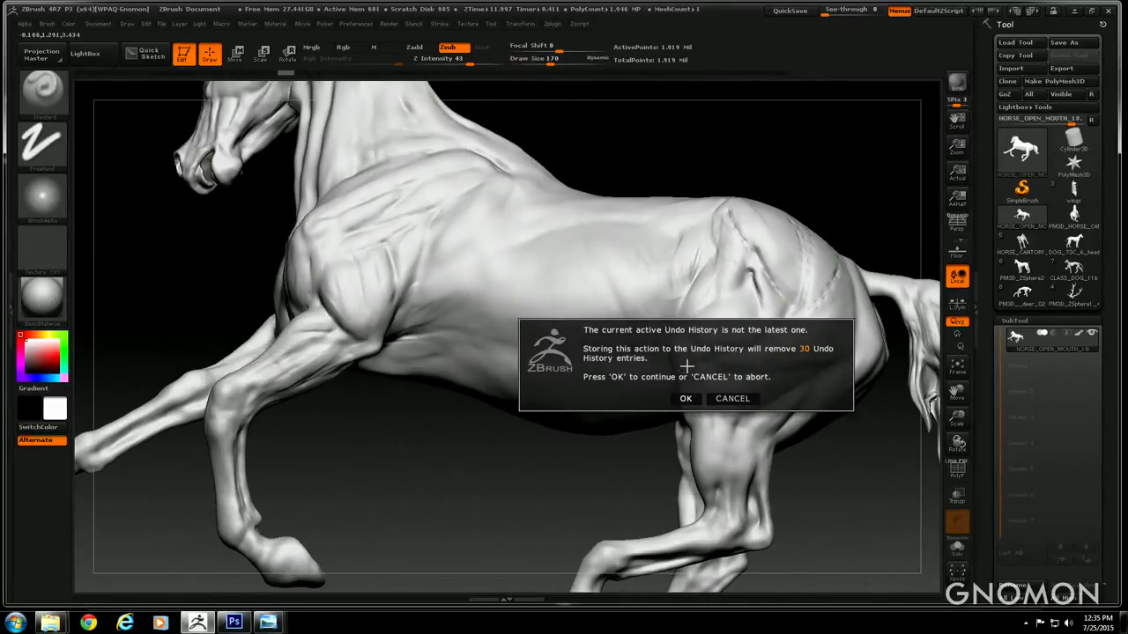
click(684, 399)
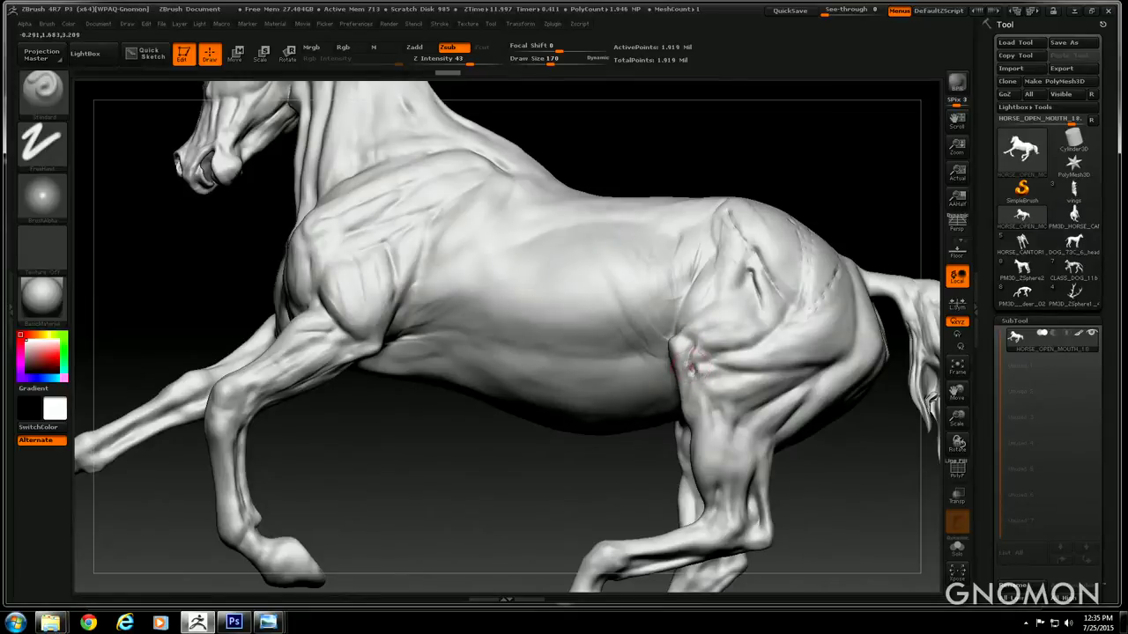
drag(688, 334, 686, 340)
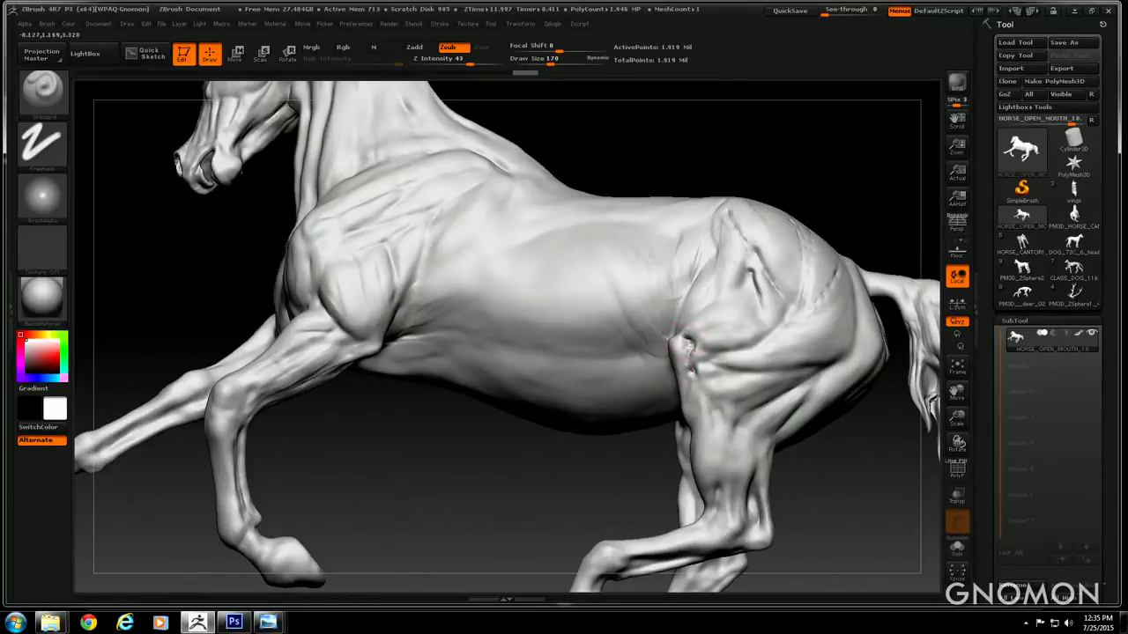
drag(472, 504, 506, 505)
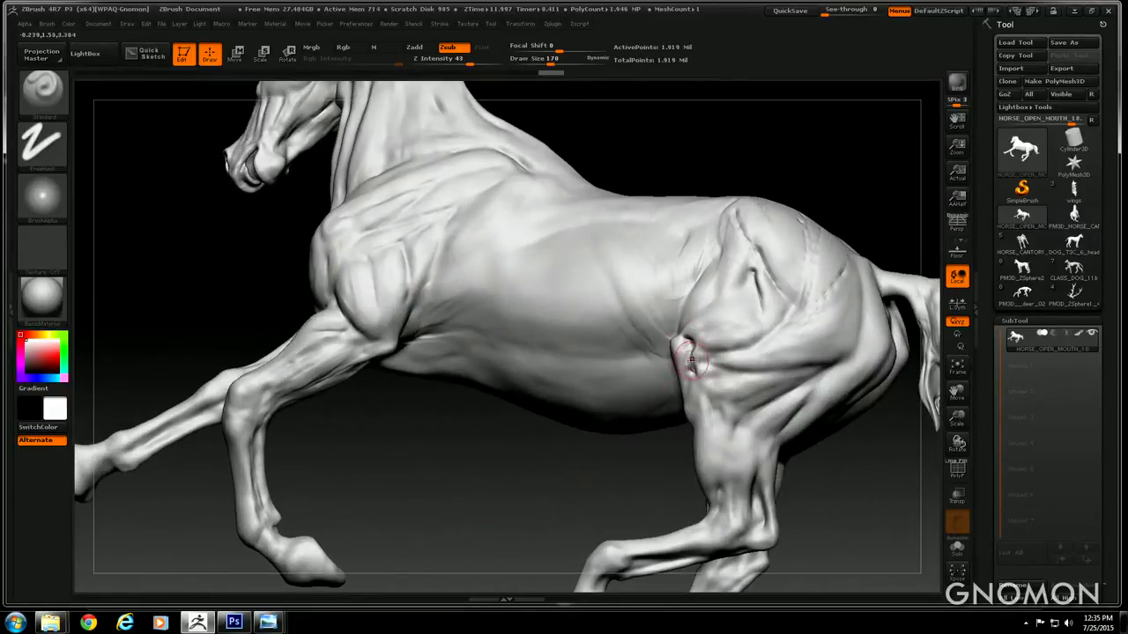
drag(690, 363, 703, 375)
drag(569, 493, 670, 363)
mouse_move(677, 161)
mouse_down()
mouse_move(701, 420)
mouse_move(696, 386)
mouse_move(683, 391)
mouse_move(680, 380)
mouse_up()
drag(585, 511, 674, 388)
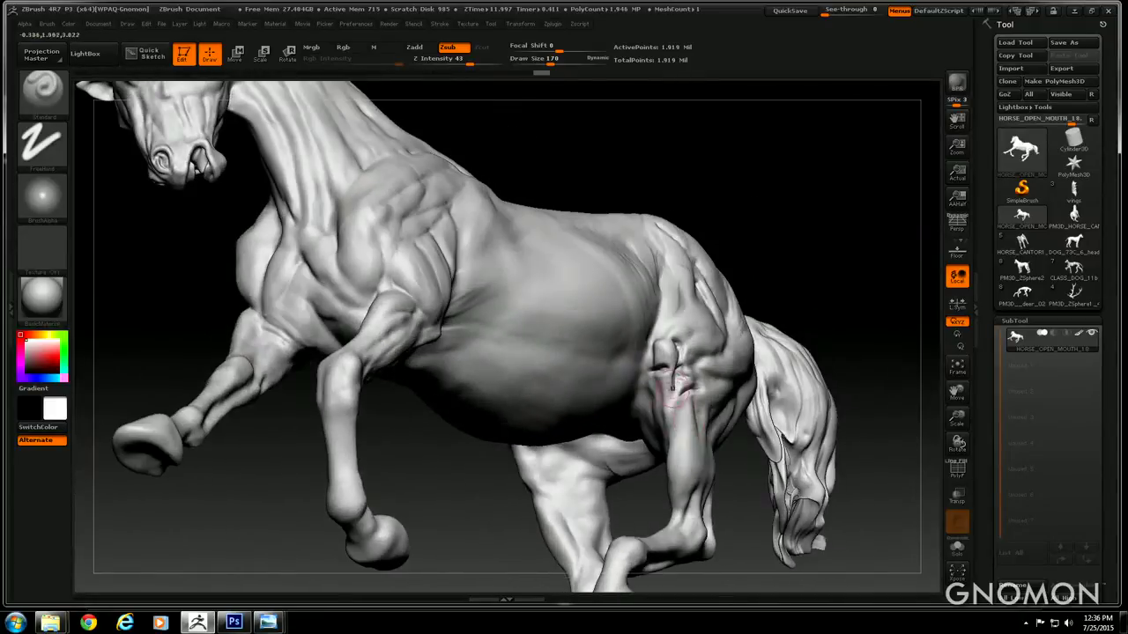
Deepen the groove running from the rear of the near thigh down towards the lower leg
mouse_move(795, 274)
mouse_down()
mouse_move(548, 379)
mouse_move(507, 290)
mouse_up()
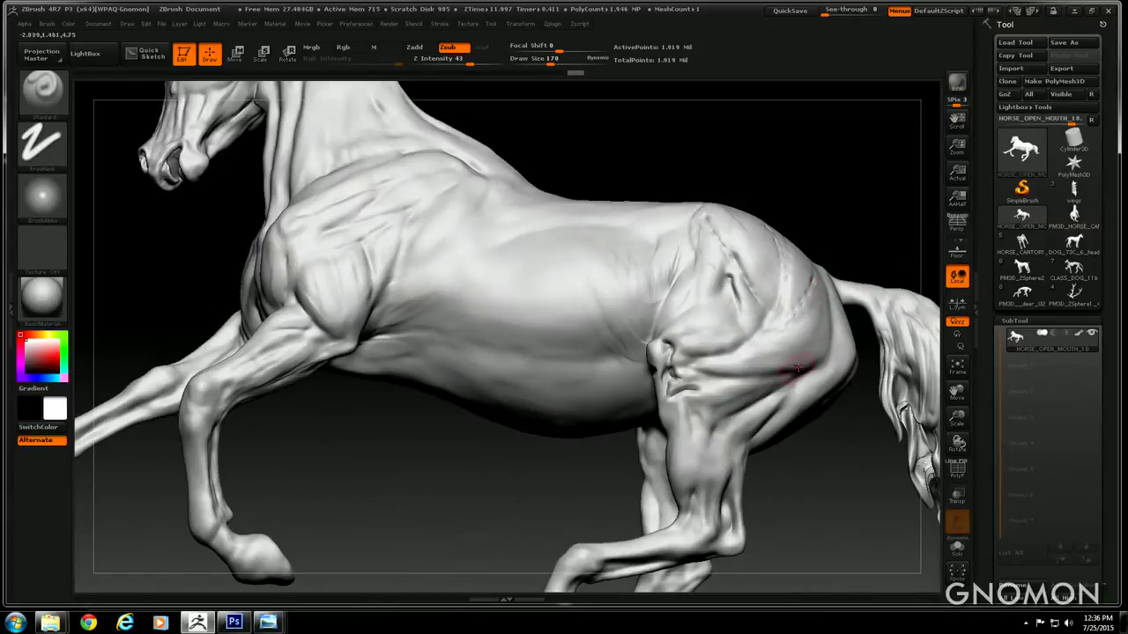
alt+drag(804, 370, 714, 423)
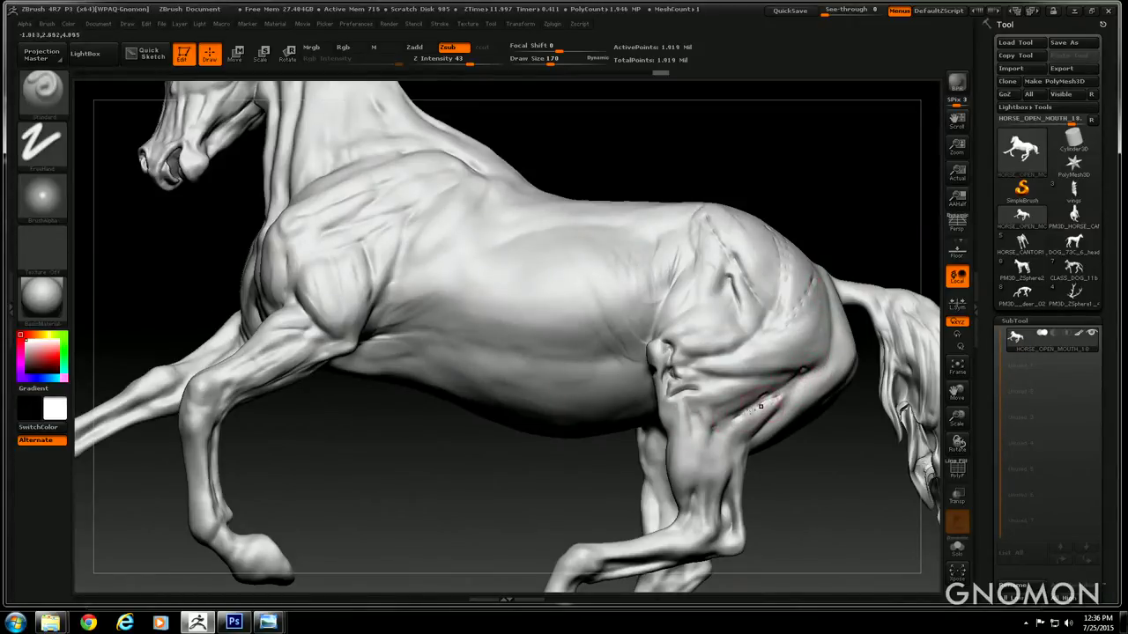
drag(507, 491, 564, 489)
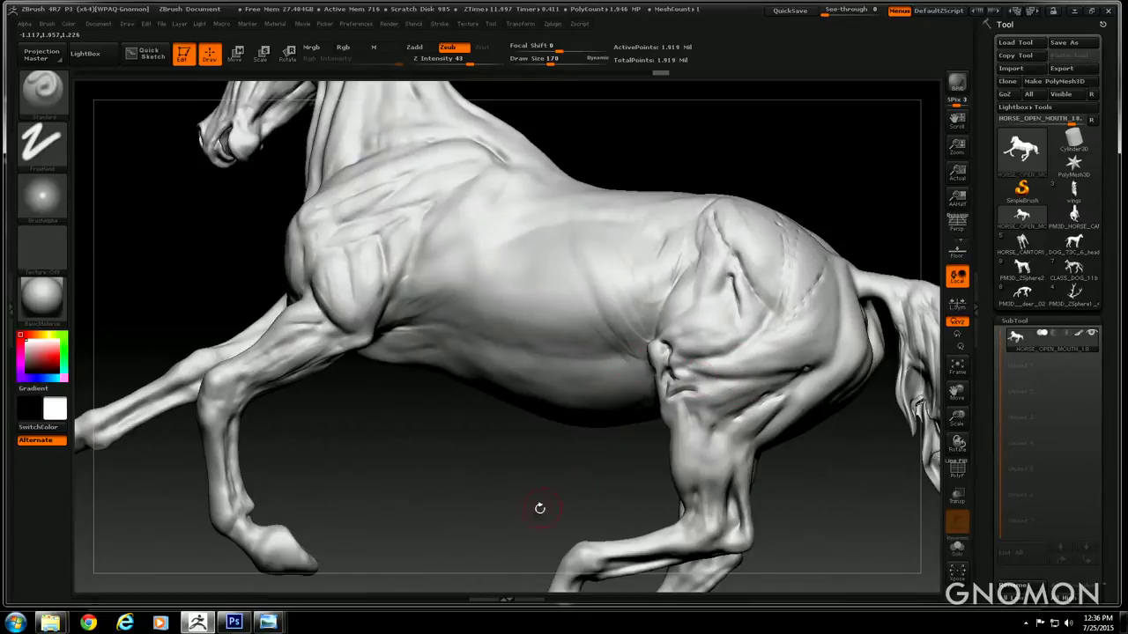
drag(541, 507, 595, 460)
Carve the matching kneecap and ligament details into the stifle on the opposite side of the horse
drag(520, 469, 350, 461)
drag(285, 288, 304, 231)
drag(956, 393, 846, 388)
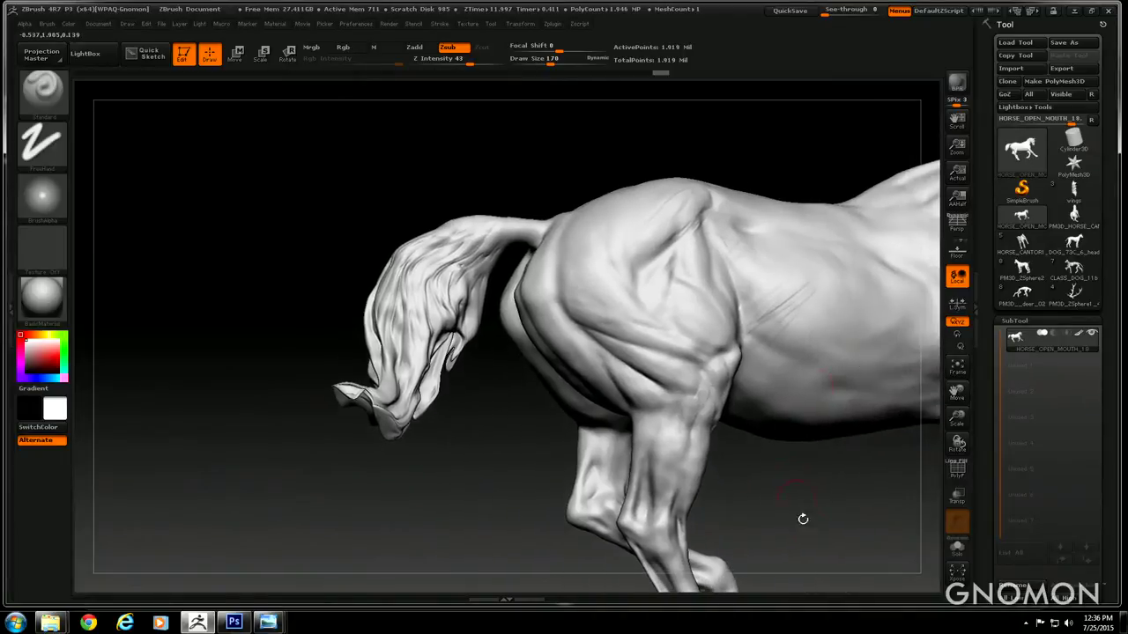
drag(798, 503, 790, 480)
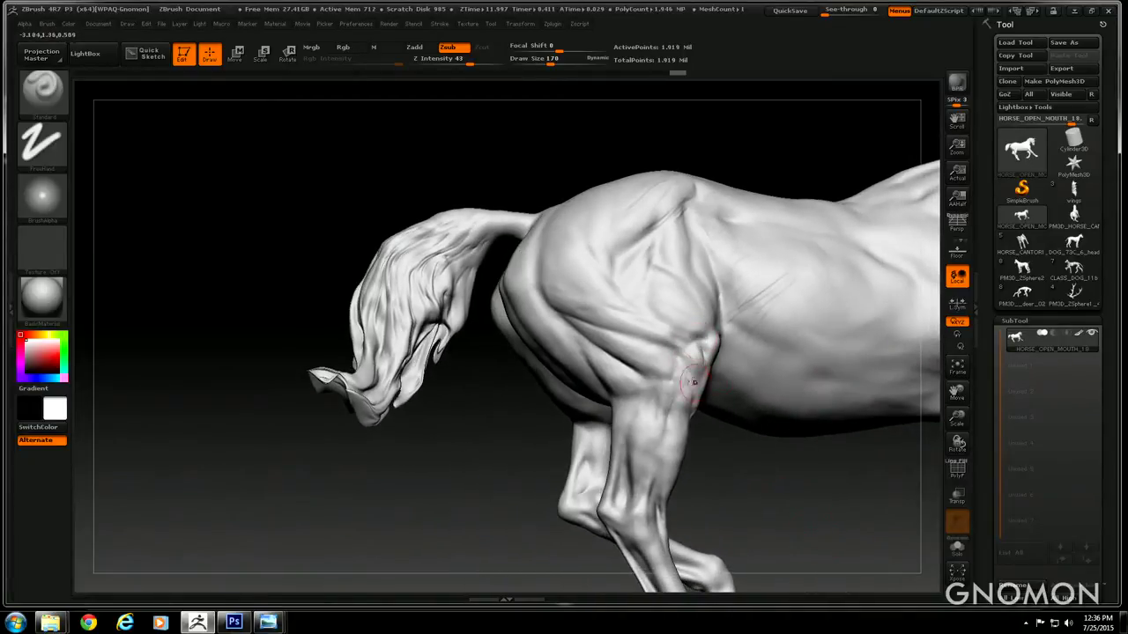
drag(671, 361, 691, 386)
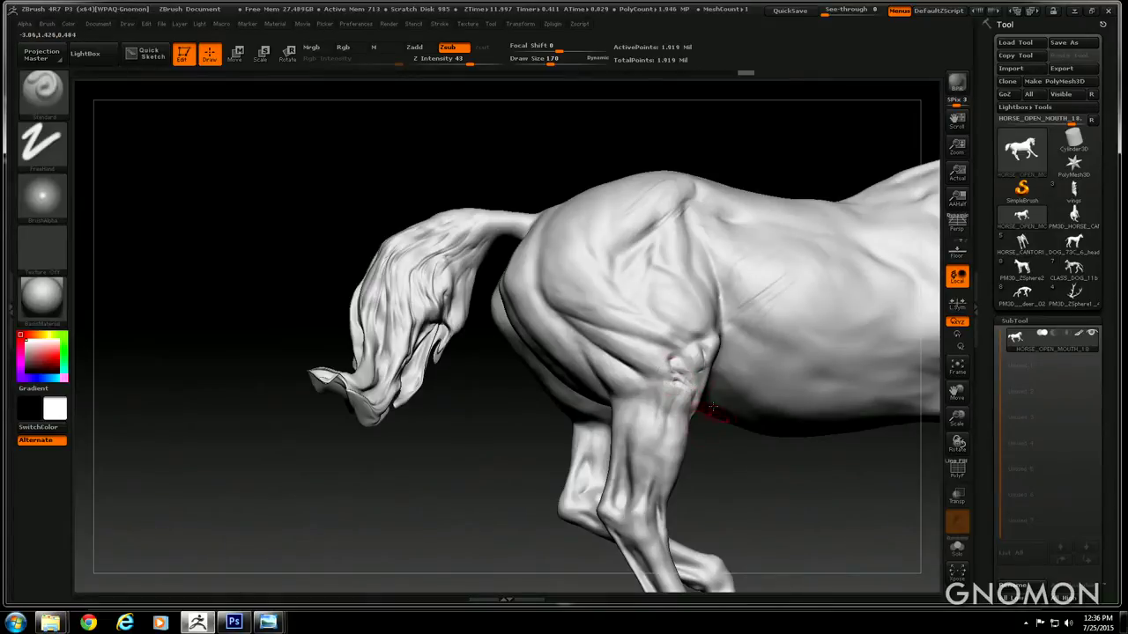
drag(749, 491, 711, 381)
drag(465, 178, 370, 259)
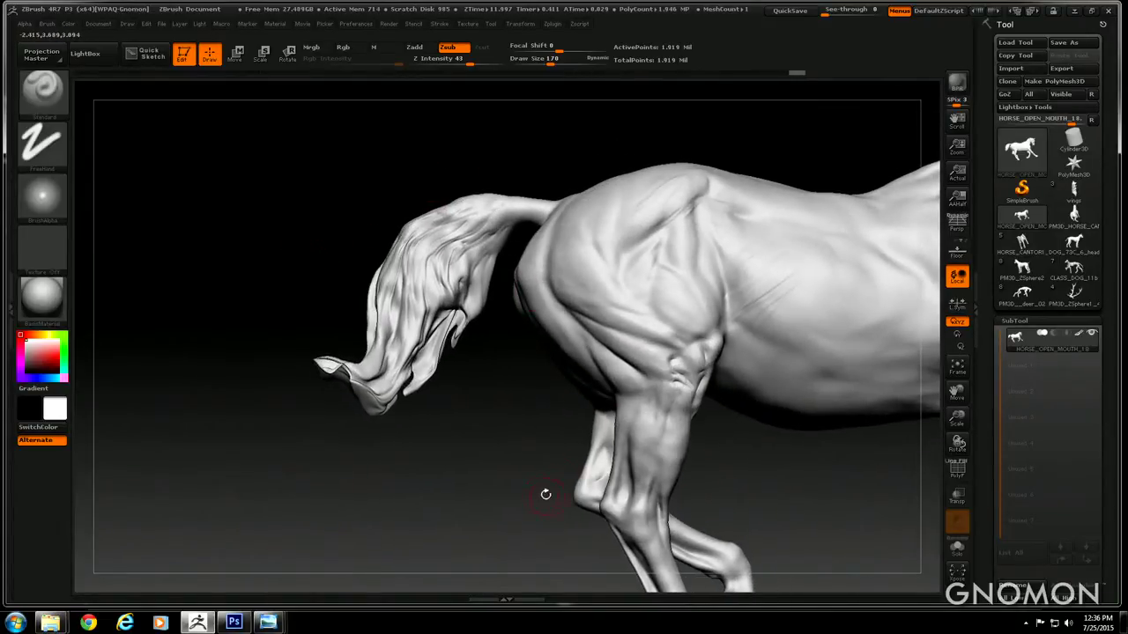
drag(549, 497, 476, 469)
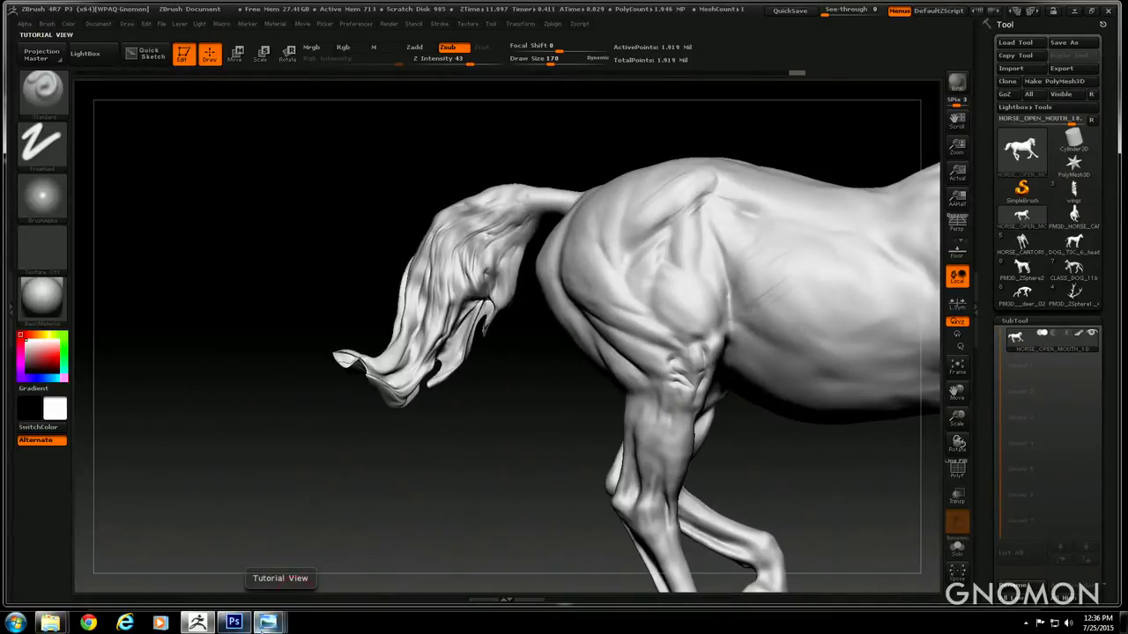
Switch to Photoshop and the HORSE folder in File Explorer, go up to the GNOMON folder and open an item there
click(234, 623)
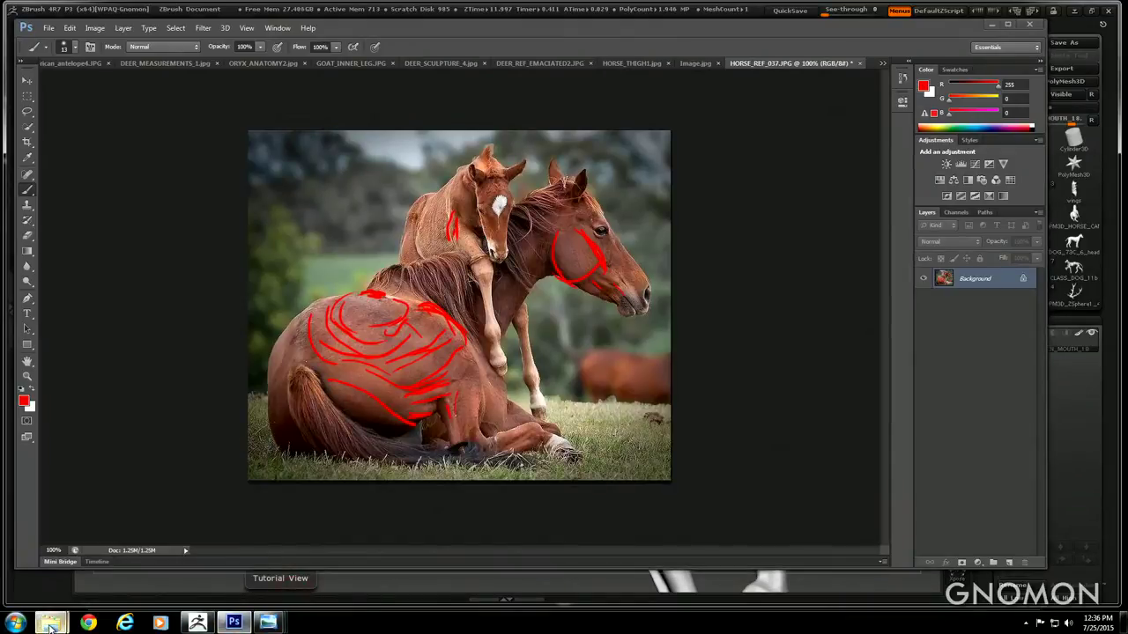
mouse_move(50, 621)
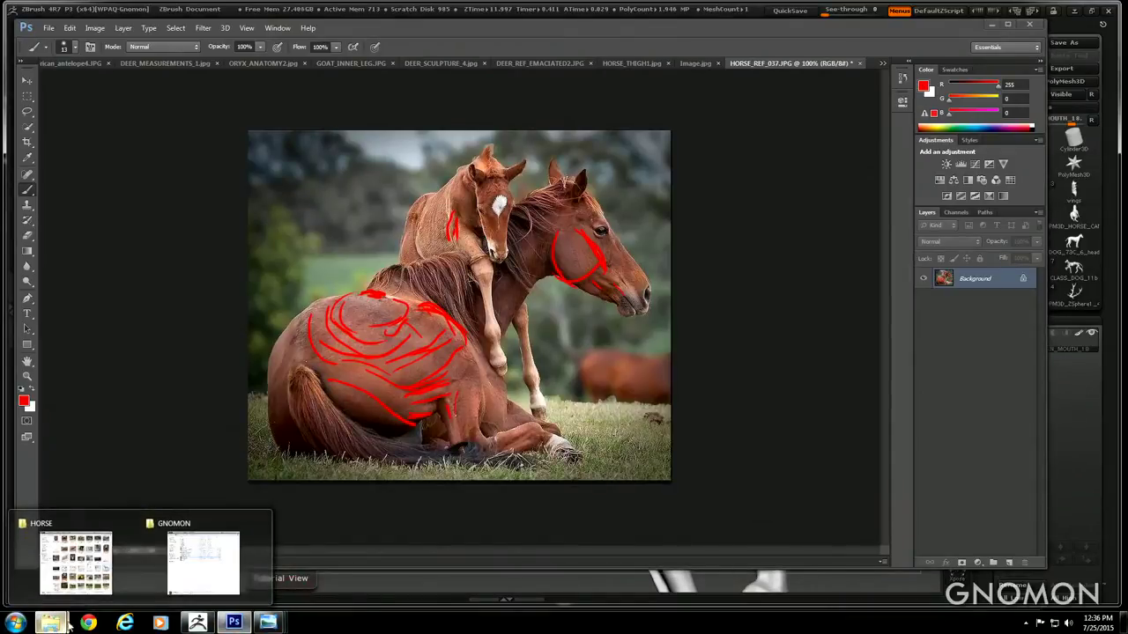
click(124, 561)
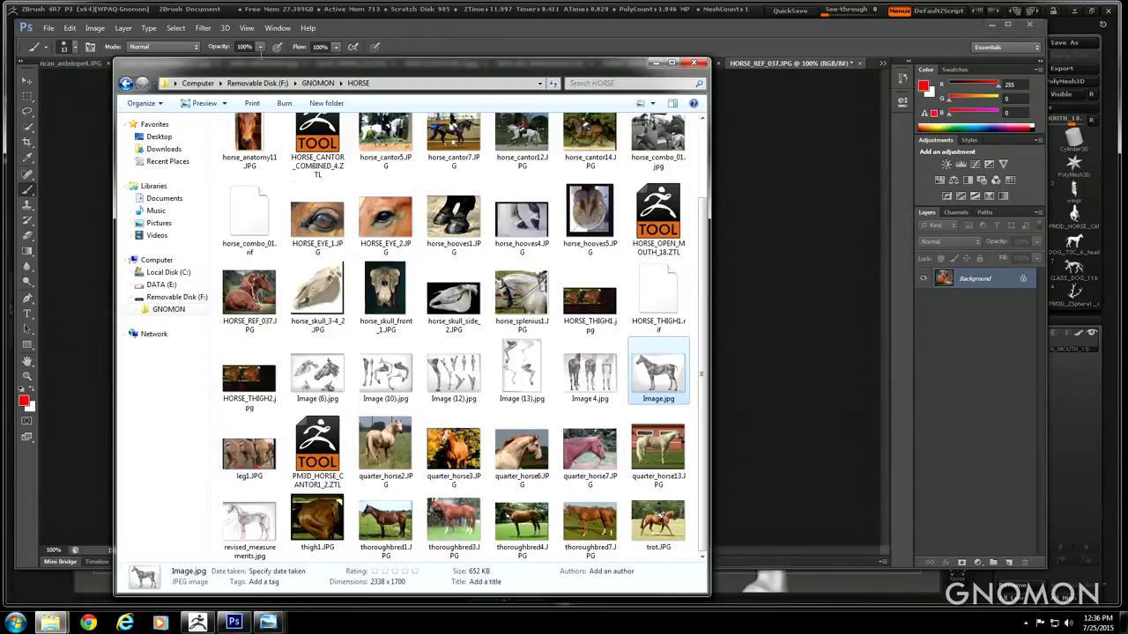
click(317, 83)
double_click(243, 199)
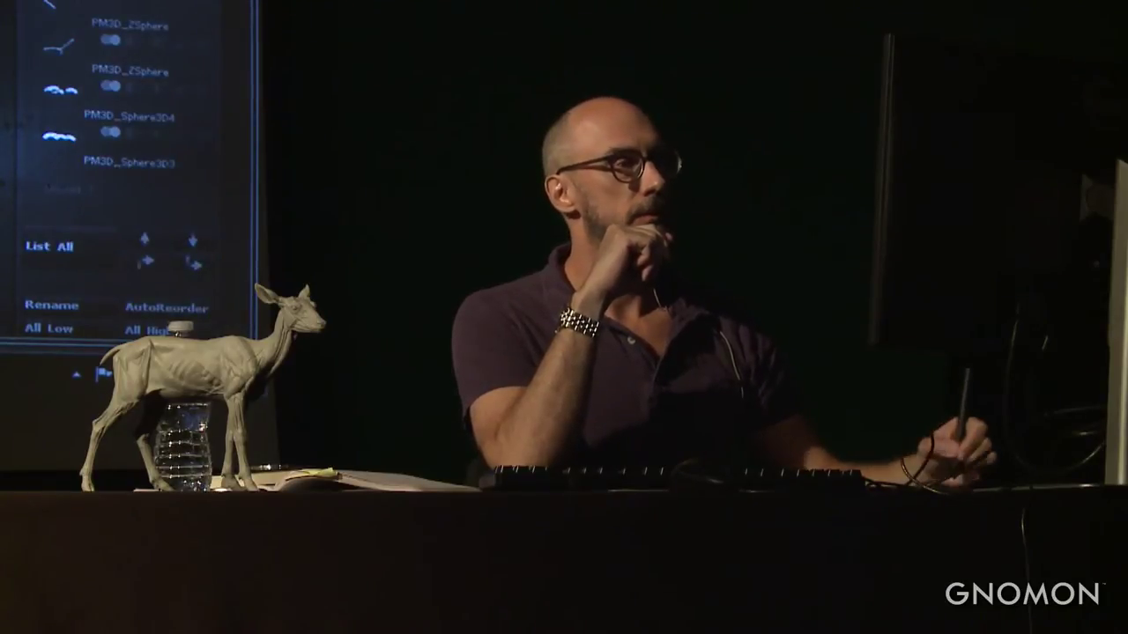
Preview the skin of the CLASS_DOG_11b ZSphere model and make the standing dog's ZSphere subtool active
drag(785, 279, 779, 342)
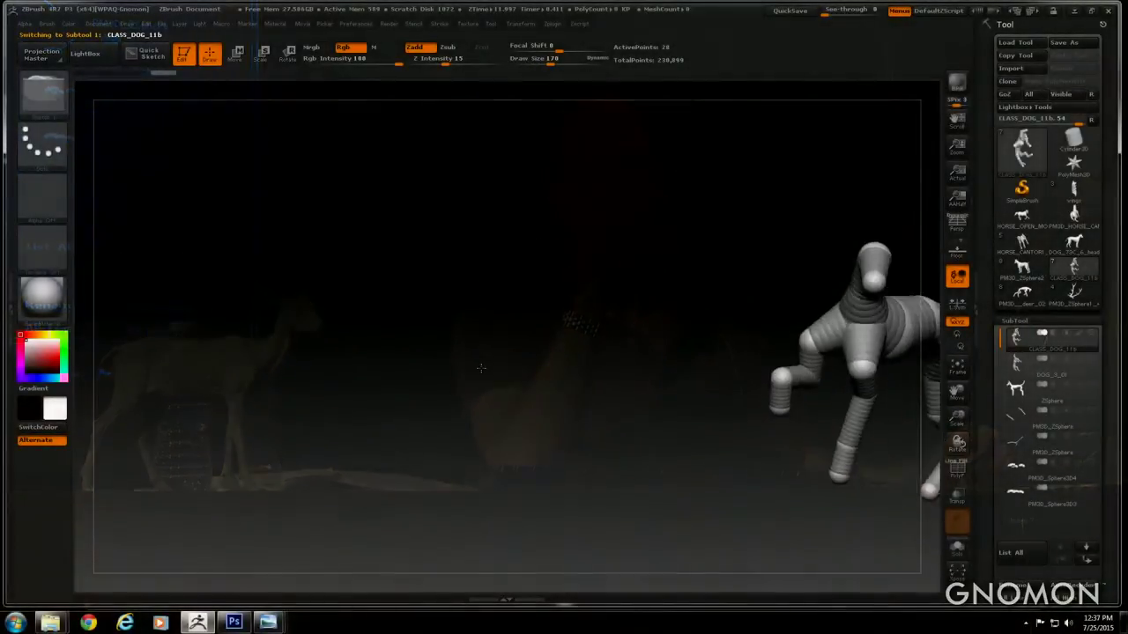
key(a)
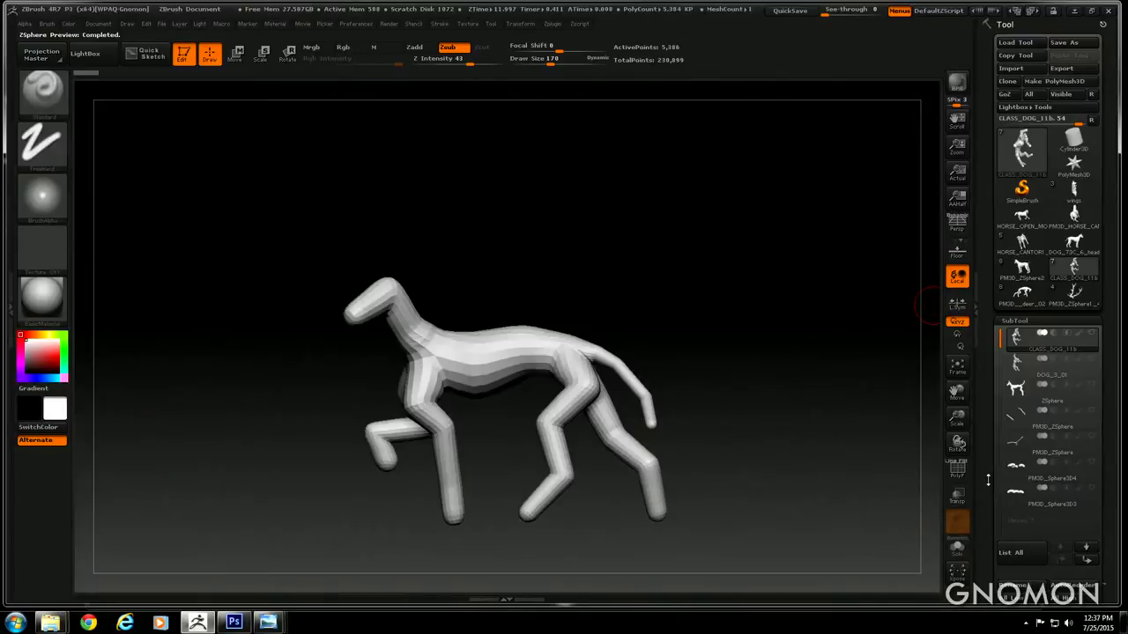
click(1041, 400)
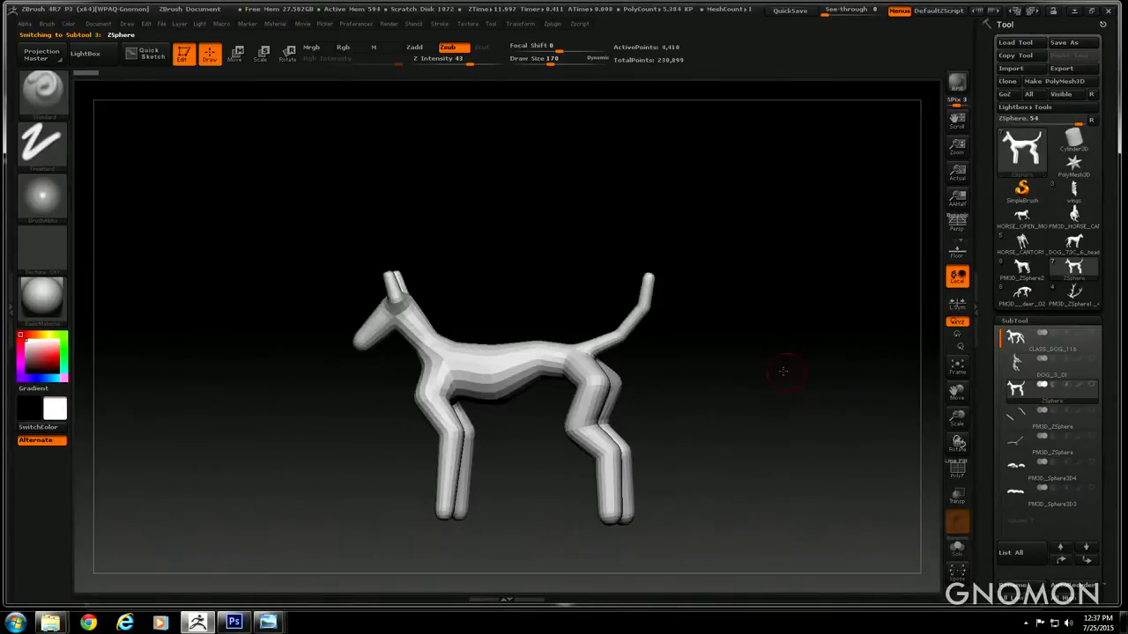
drag(957, 421, 683, 317)
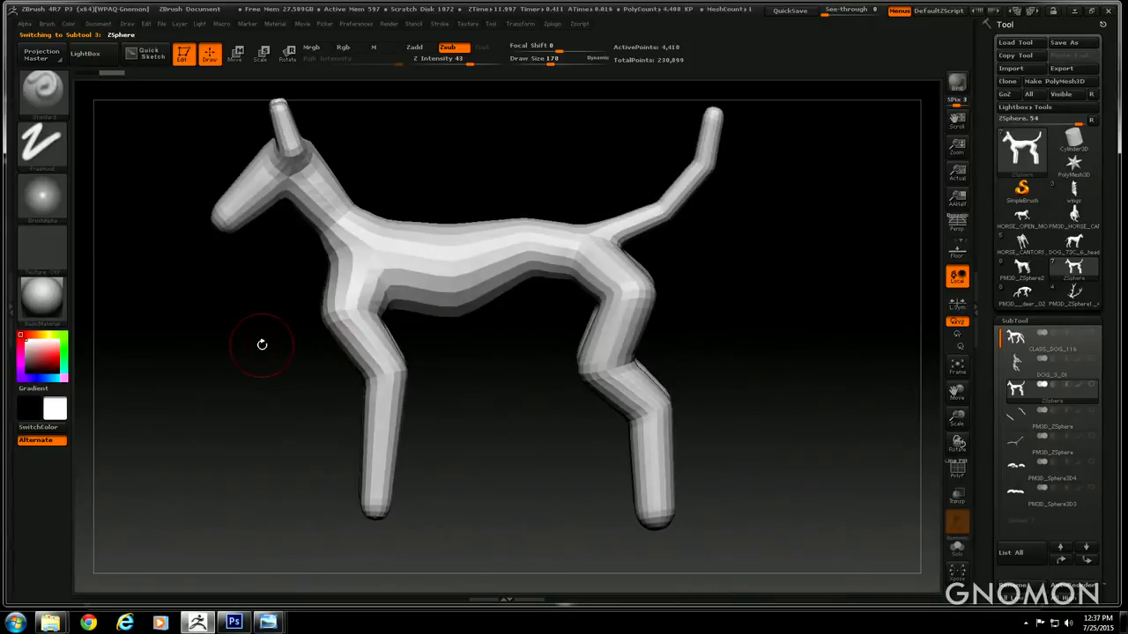
Choose the Move Topological brush and set its draw size to 238 for reshaping the dog
click(41, 88)
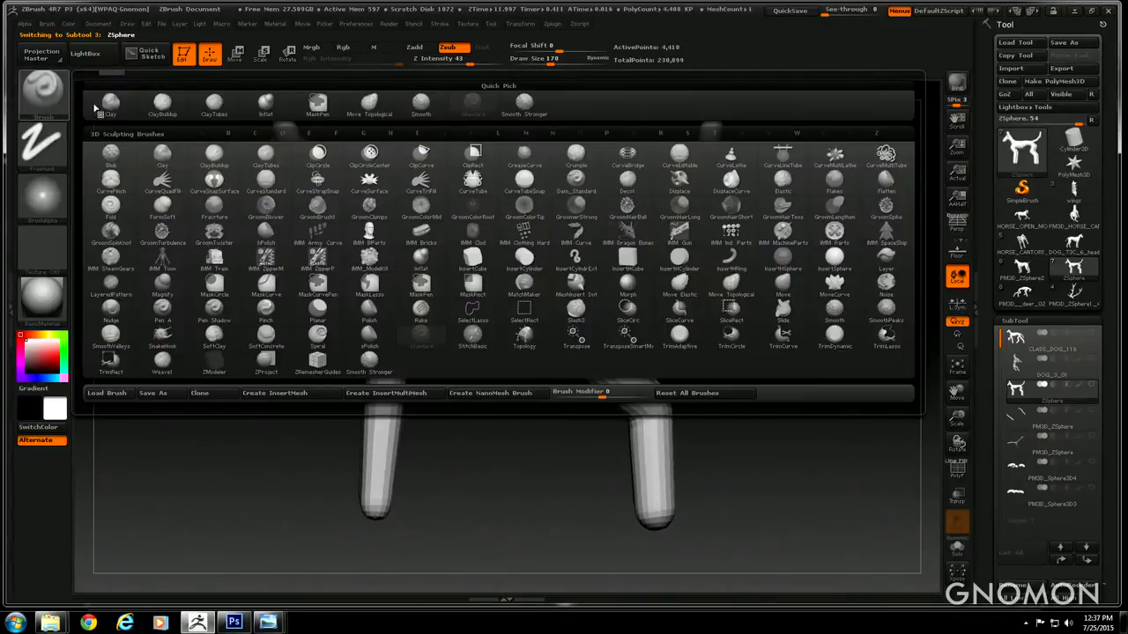
click(370, 104)
drag(559, 58, 561, 67)
drag(523, 132, 502, 146)
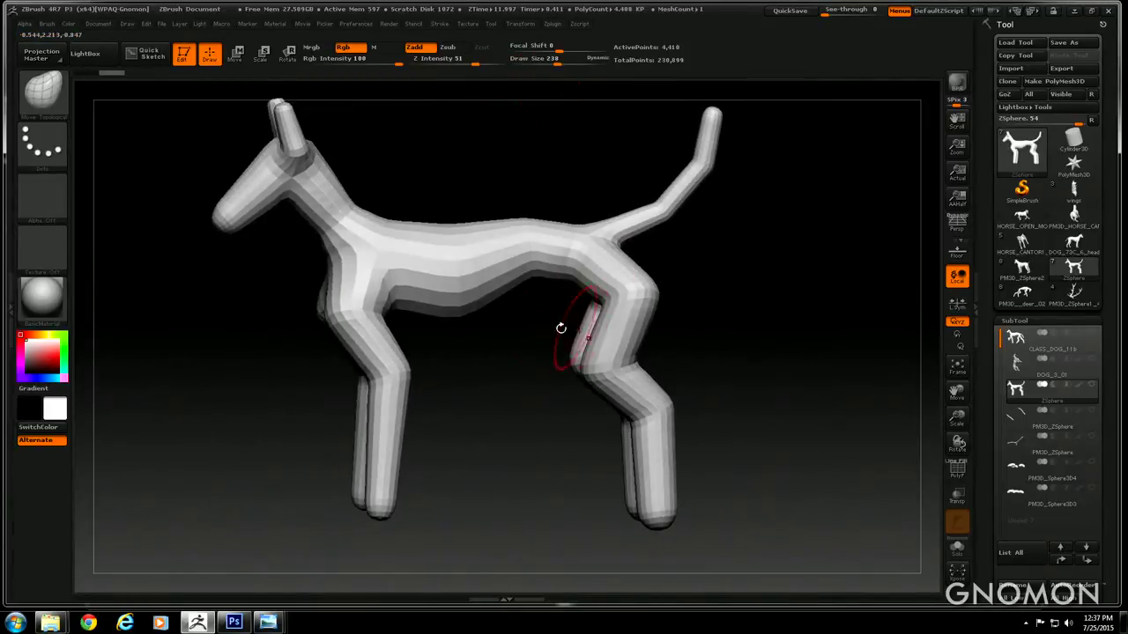
Pull the front of the dog's thigh and the hip area into a fuller hindquarter shape
drag(499, 333, 514, 334)
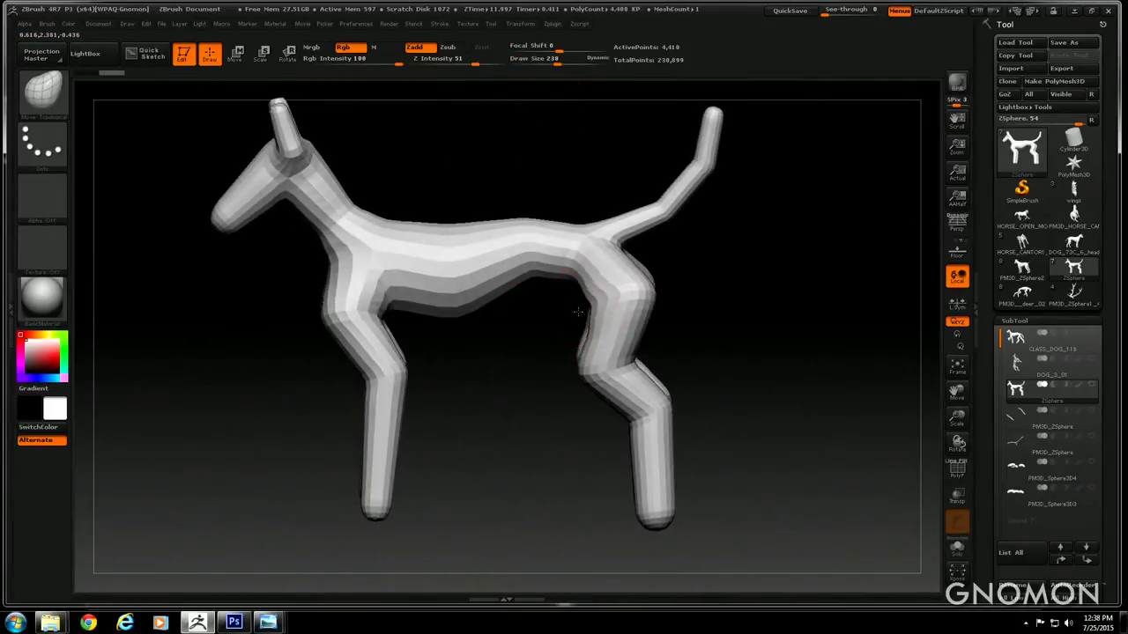
drag(566, 326, 593, 328)
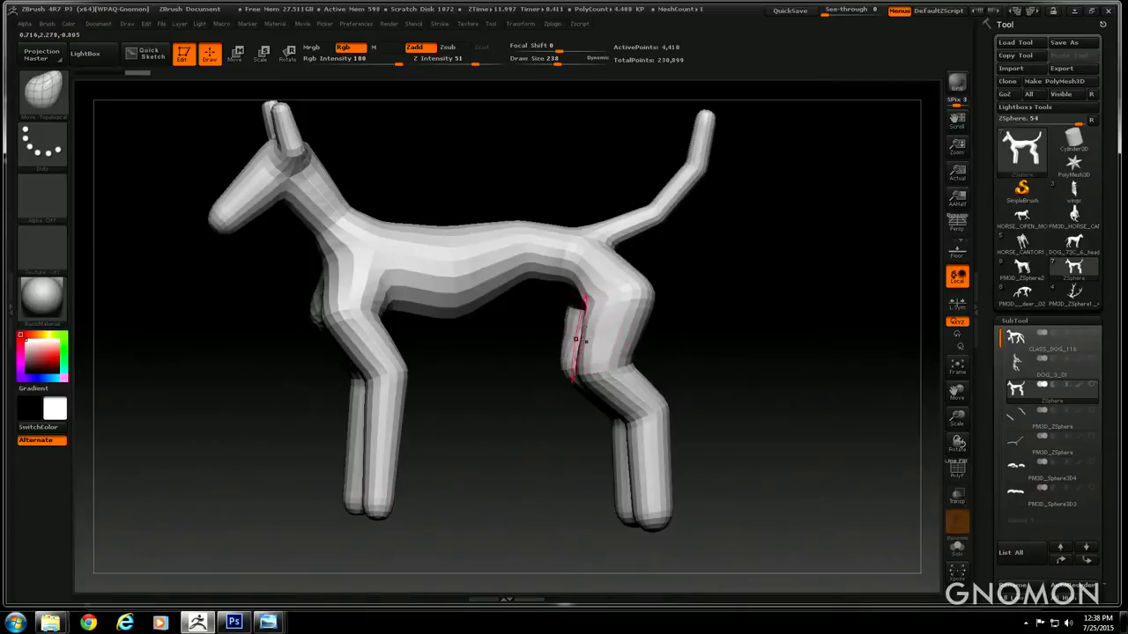
drag(525, 360, 593, 301)
drag(582, 344, 660, 315)
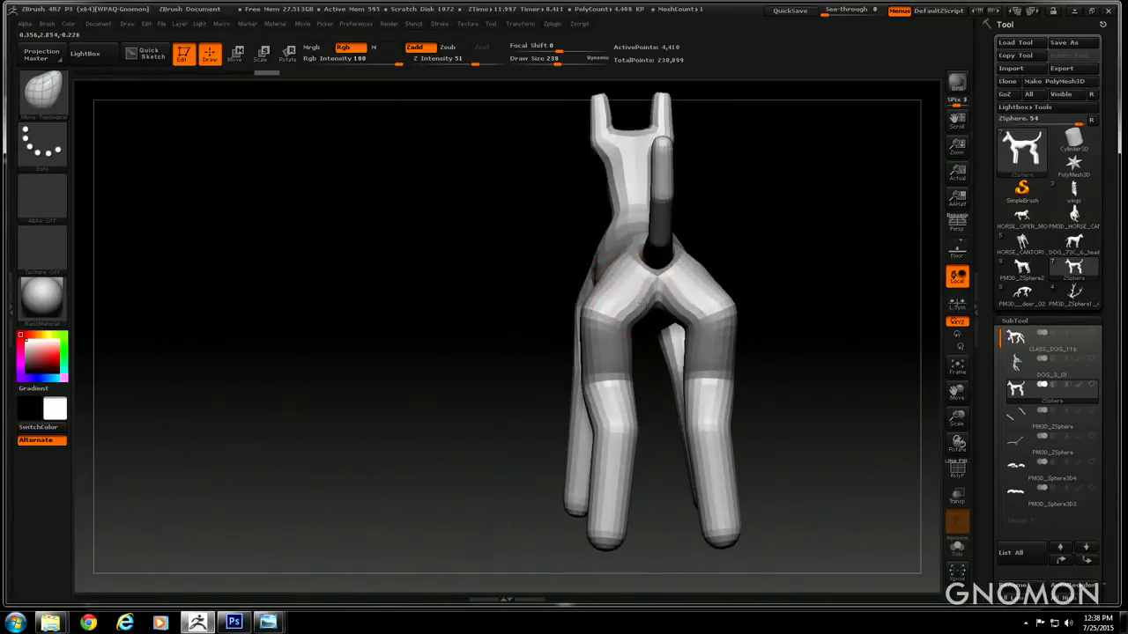
drag(372, 371, 431, 398)
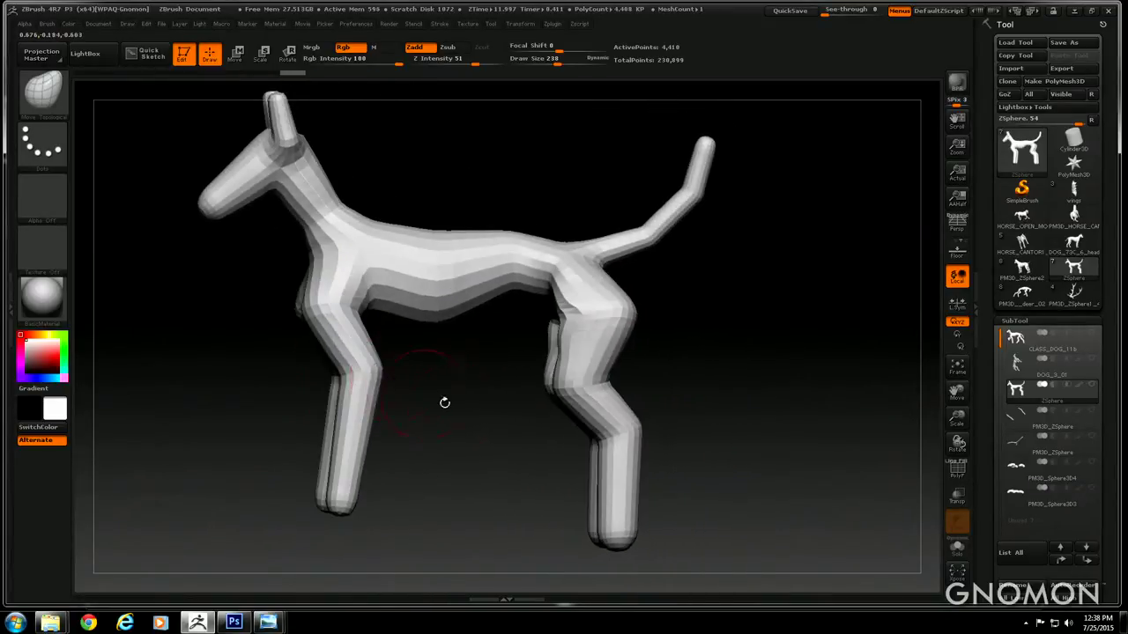
Move the dog's upper hip and flank forms upward where the thigh meets the belly
drag(493, 454, 523, 320)
mouse_move(561, 216)
mouse_down()
mouse_move(565, 247)
mouse_move(550, 250)
mouse_move(561, 197)
mouse_up()
drag(575, 261, 582, 252)
drag(589, 210, 597, 212)
drag(506, 340, 508, 363)
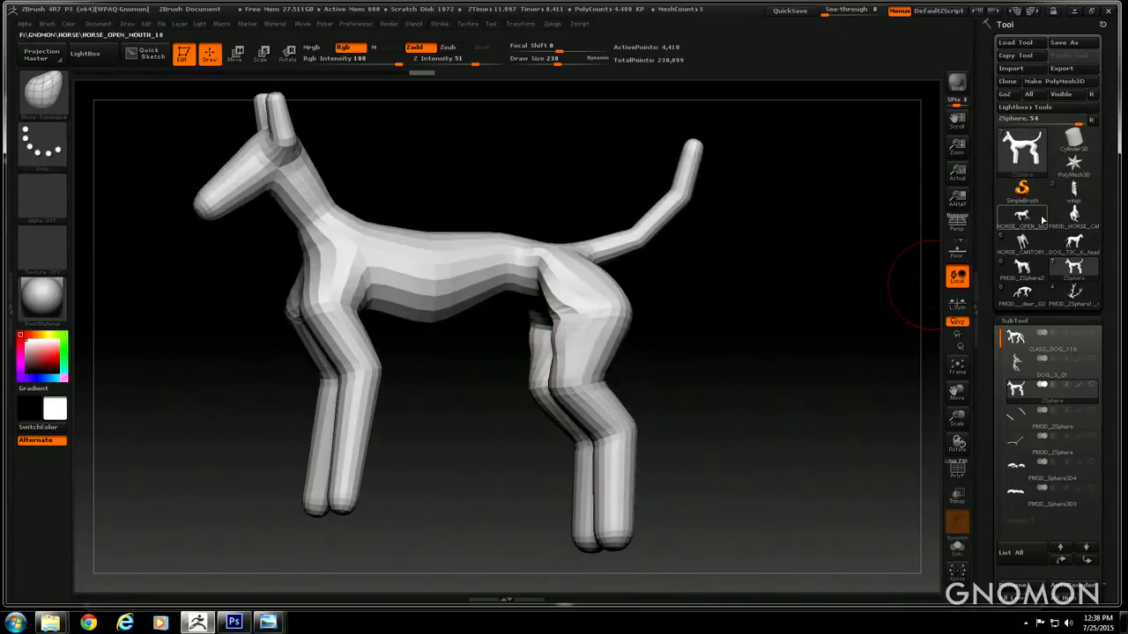
Load the PM3D_HORSE_CANTOR1_2 model and fit the whole galloping horse in the view from the side
mouse_move(1064, 226)
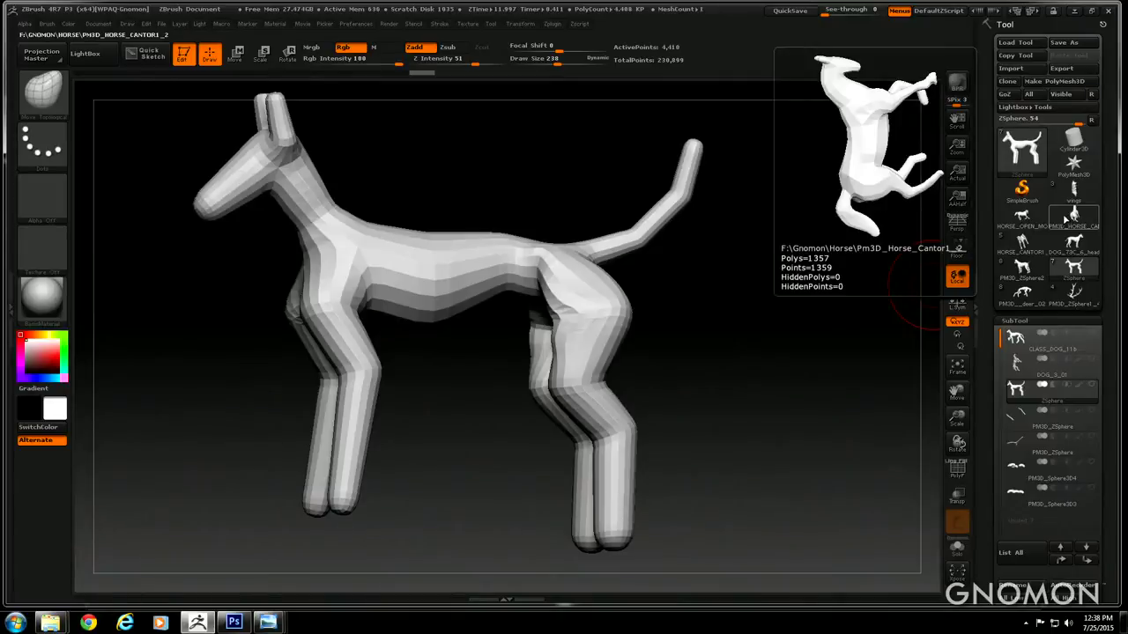
click(1065, 220)
drag(791, 308, 728, 260)
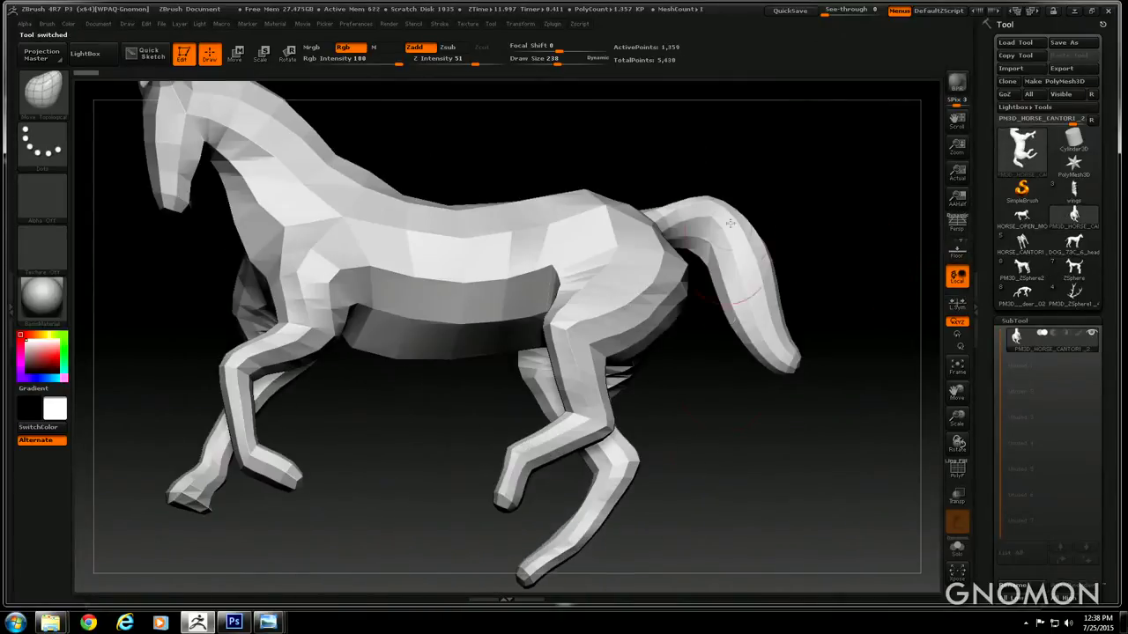
drag(865, 451, 850, 467)
drag(966, 421, 978, 500)
drag(894, 358, 820, 306)
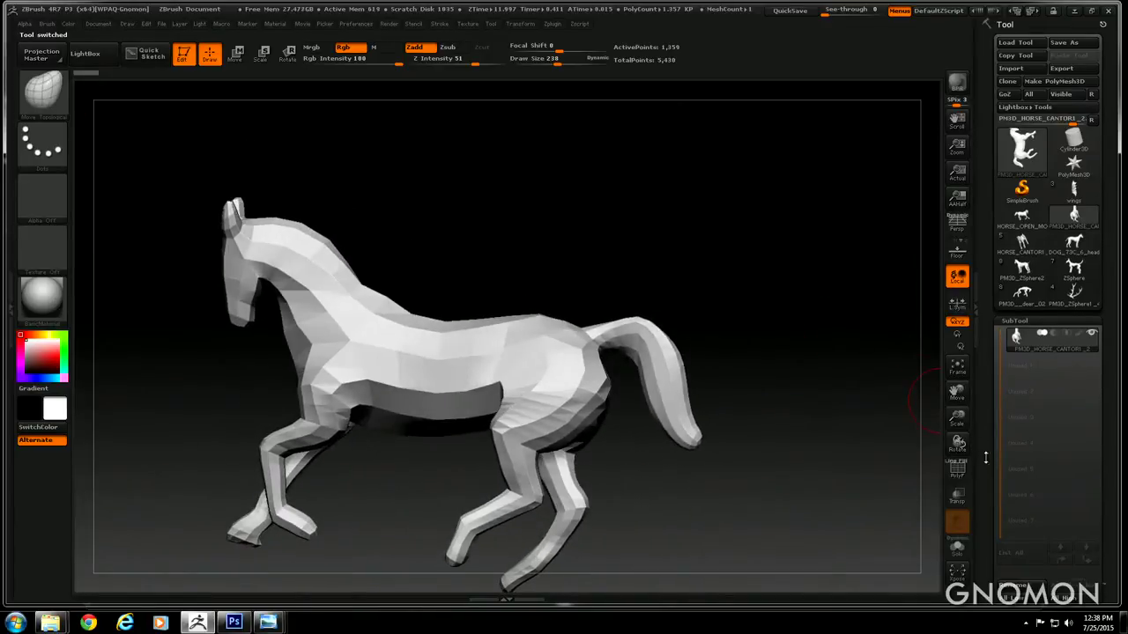
scroll(987, 465, down, 2)
drag(958, 393, 1068, 326)
drag(858, 460, 858, 470)
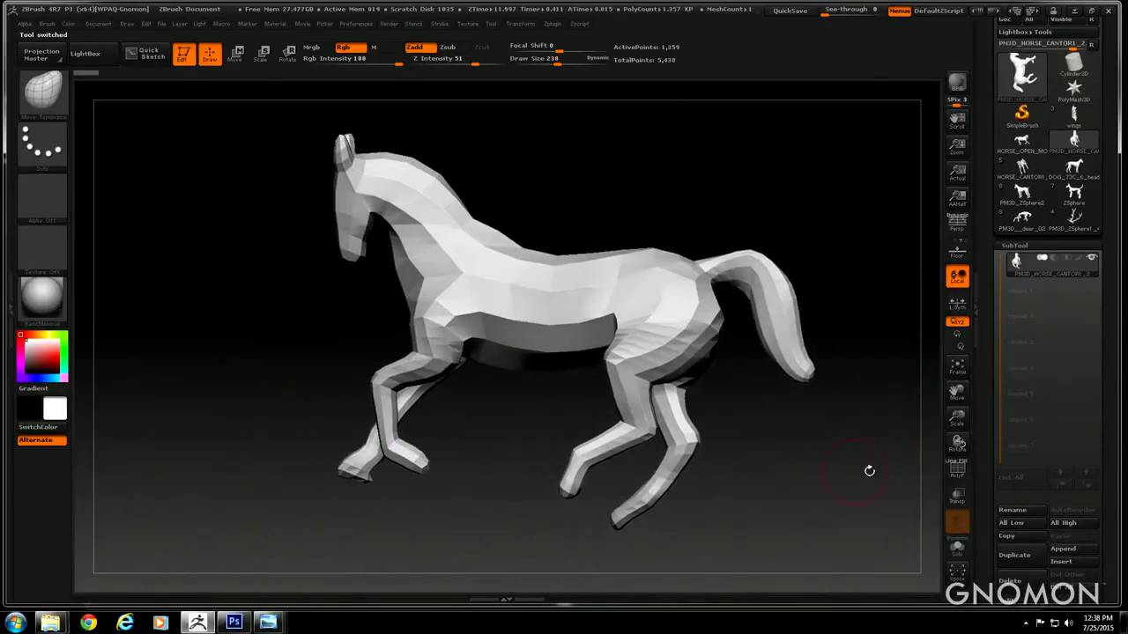
Raise the horse to subdivision level 2 and convert it to a DynaMesh at resolution 128
scroll(988, 509, down, 3)
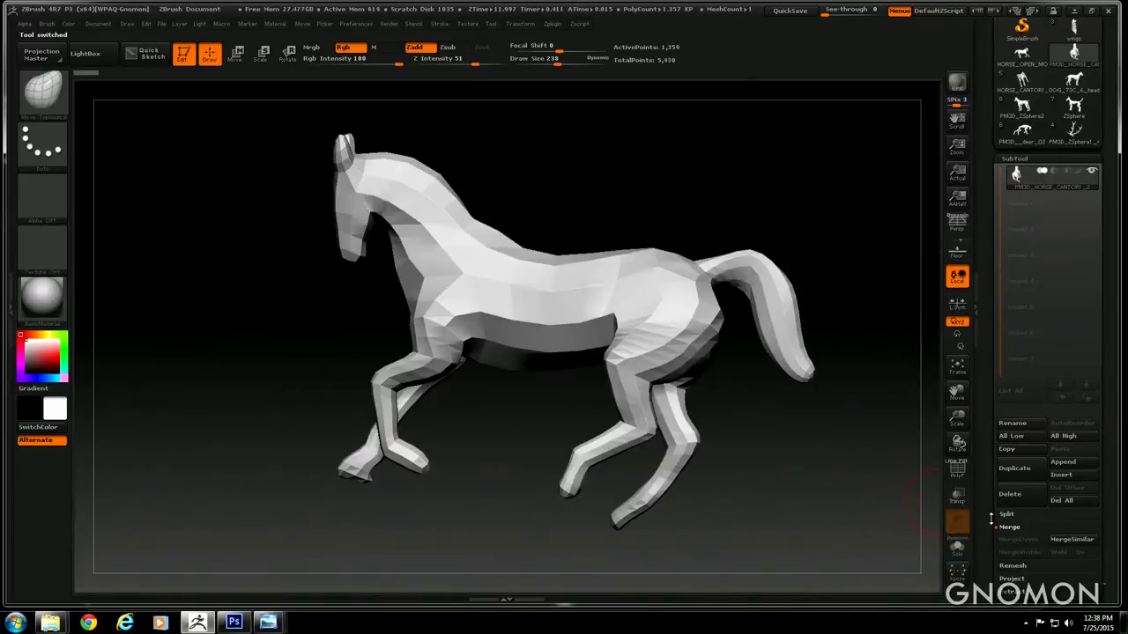
scroll(991, 518, down, 3)
click(1013, 530)
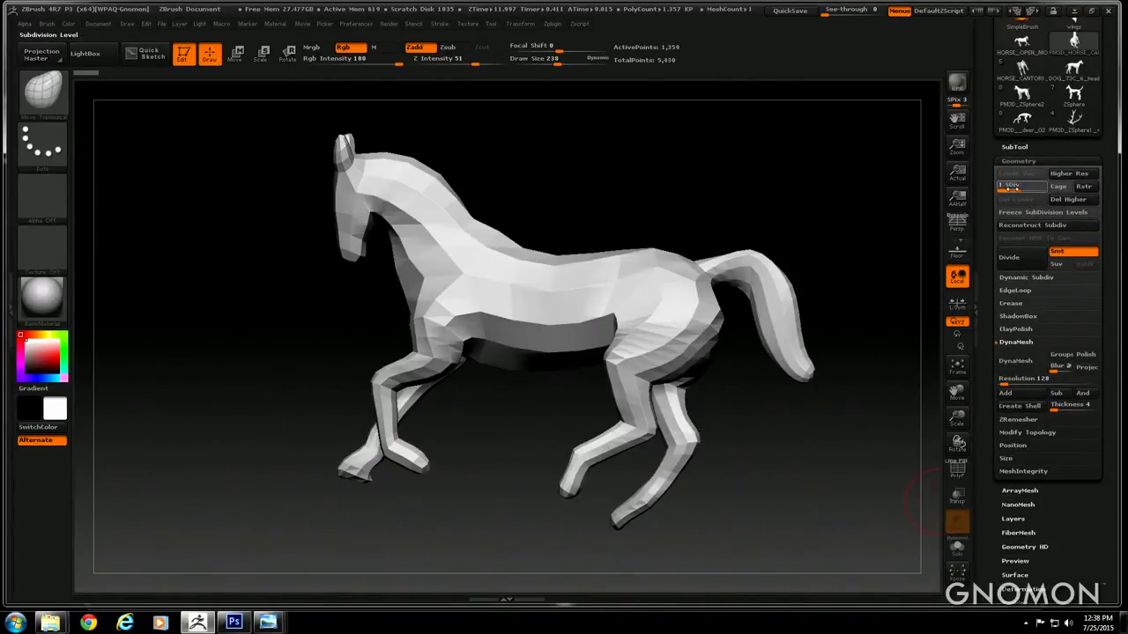
drag(1066, 196, 1067, 198)
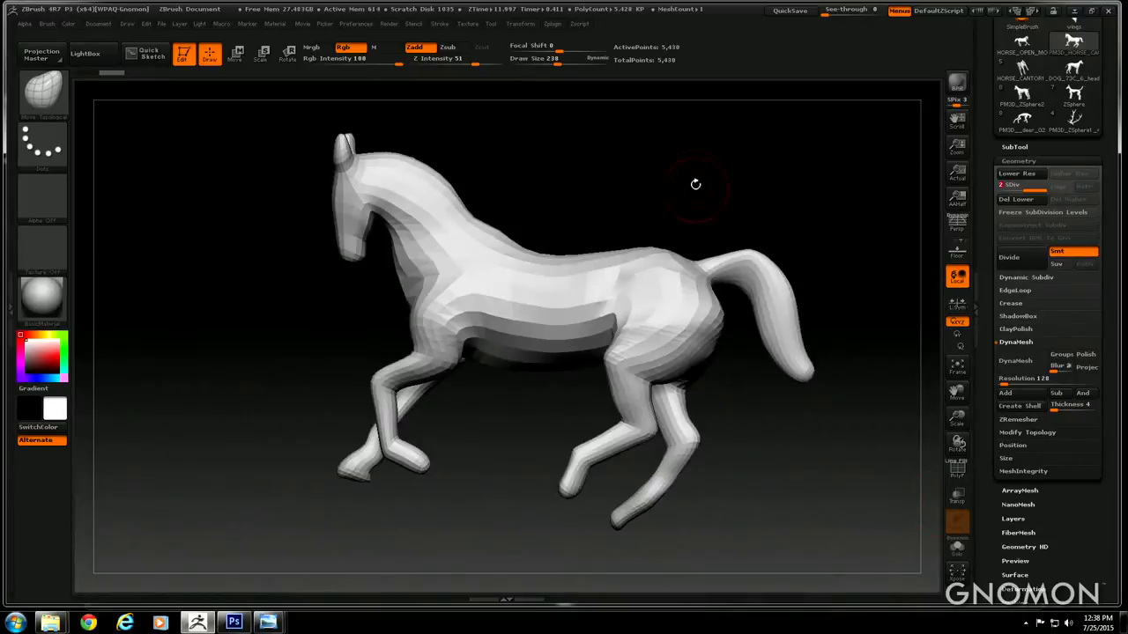
key(shift+d)
click(1018, 368)
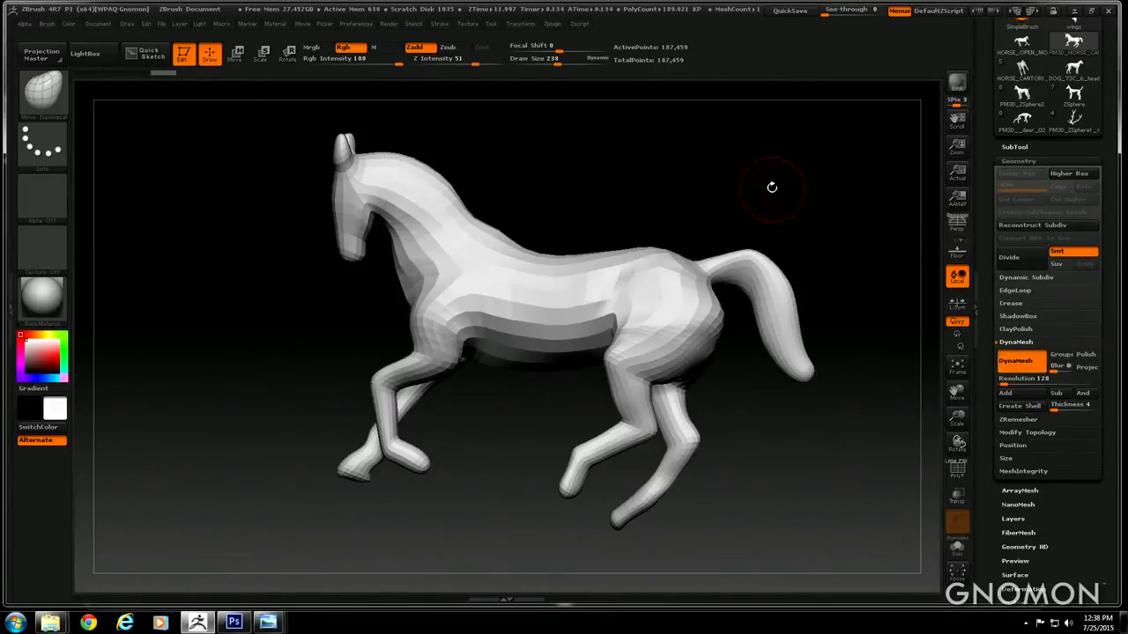
Set the draw size to 434 and smooth out the faceted surface of the horse's haunch and upper thigh
drag(558, 62, 574, 63)
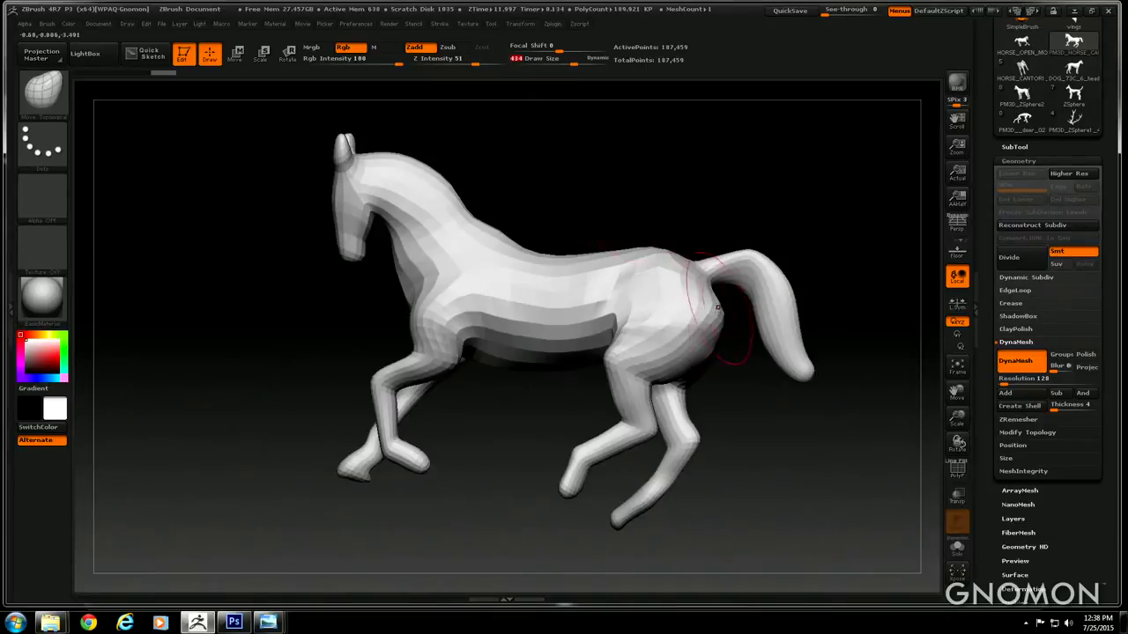
mouse_move(647, 307)
mouse_down()
mouse_move(667, 277)
mouse_move(700, 269)
mouse_up()
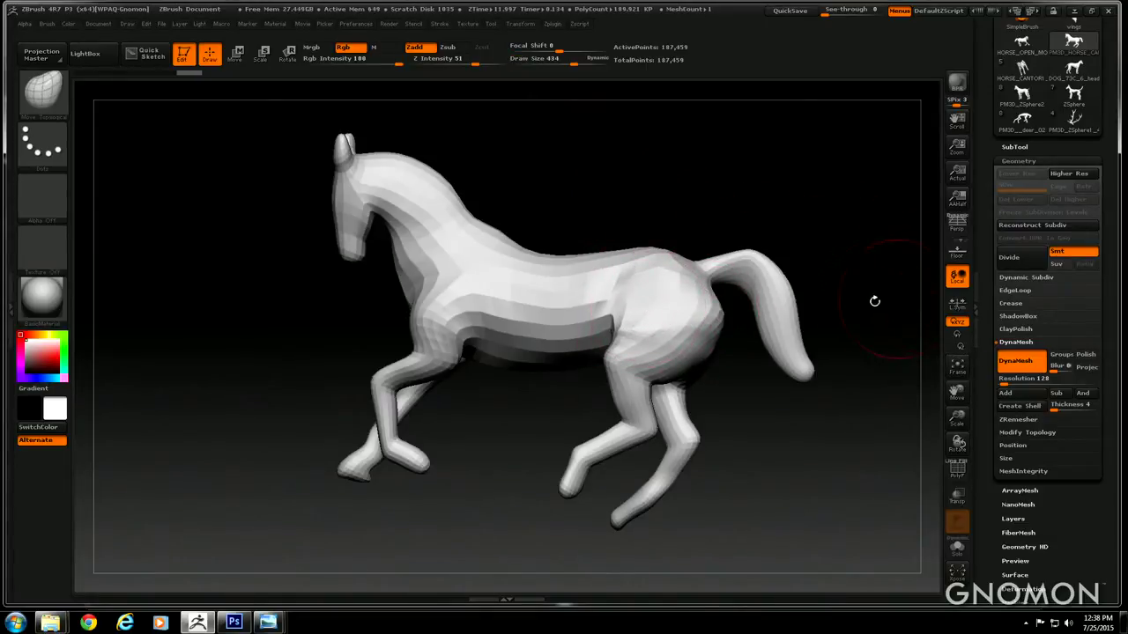
key(shift)
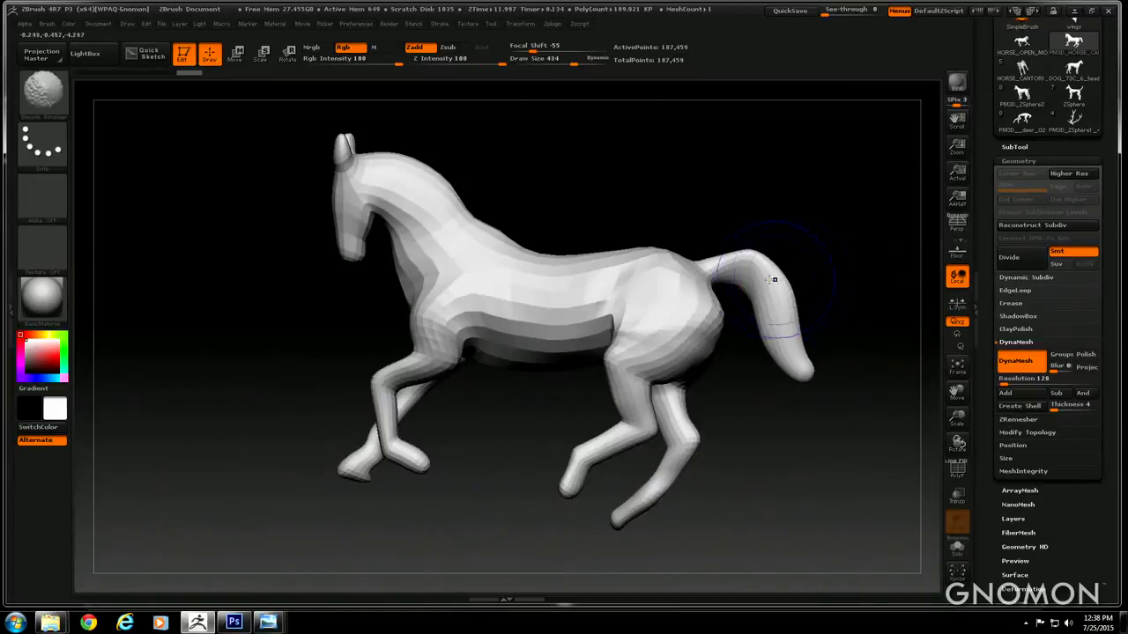
shift+drag(664, 315, 643, 317)
shift+drag(633, 319, 626, 324)
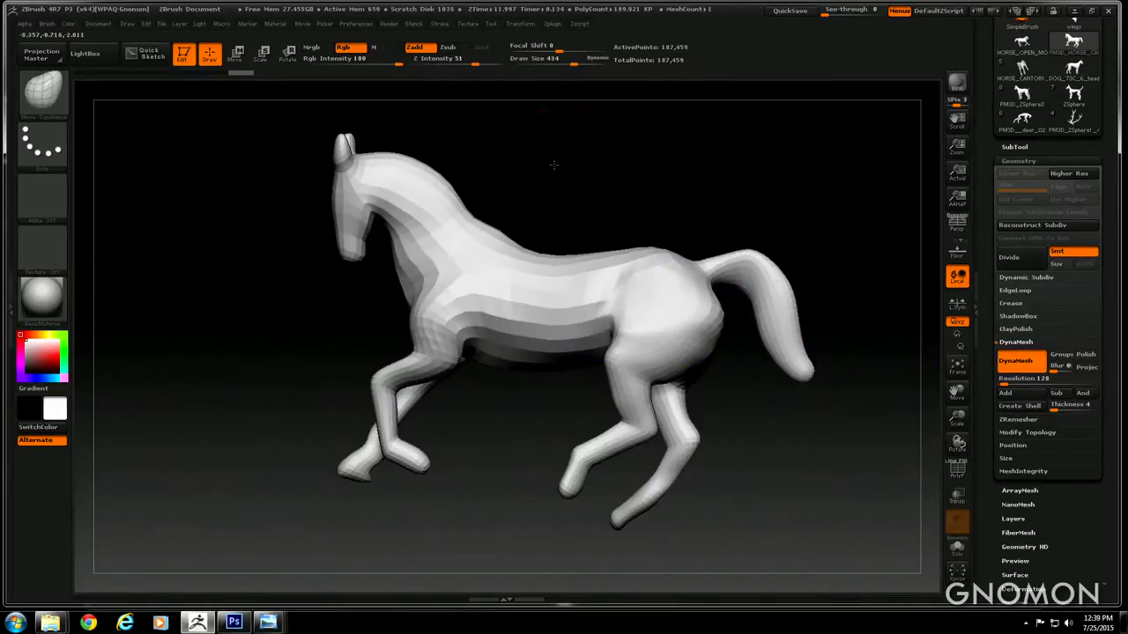
Carve a short crease at the horse's hip point with the Standard brush in Zsub mode at intensity 22 and draw size 257
drag(555, 165, 552, 163)
click(42, 88)
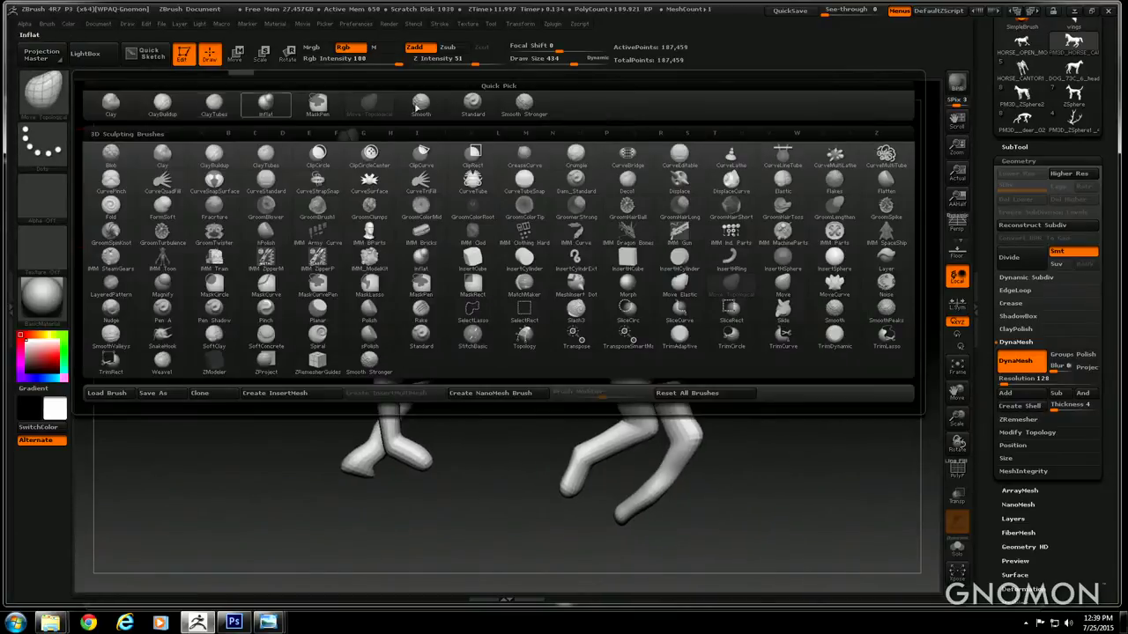
click(479, 107)
drag(564, 61, 546, 64)
drag(469, 59, 445, 59)
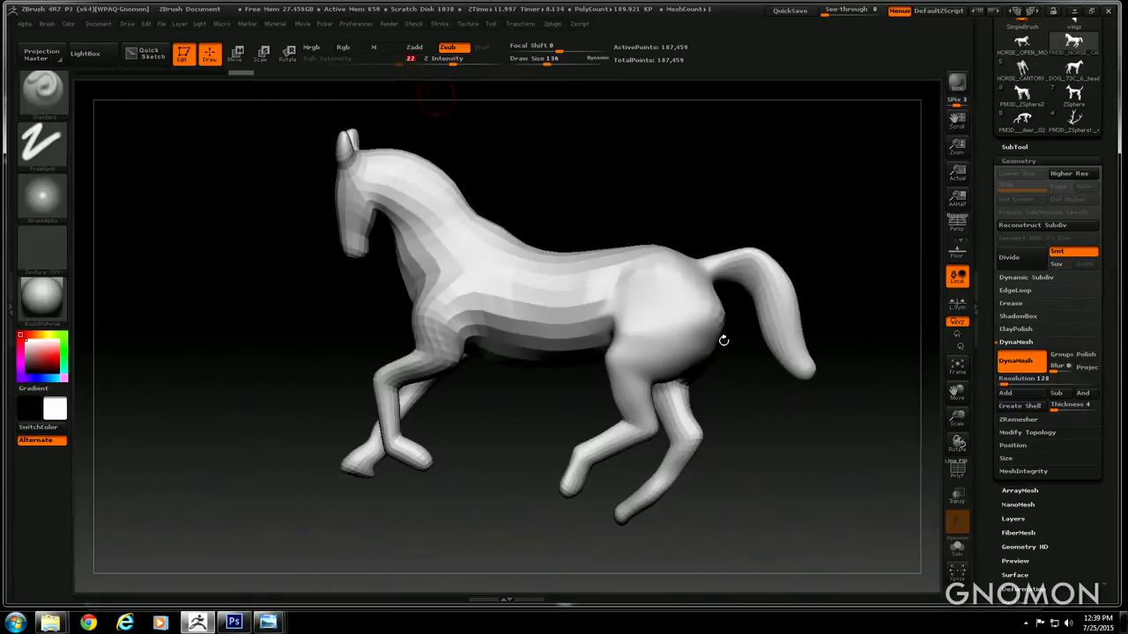
drag(595, 145, 571, 124)
click(546, 62)
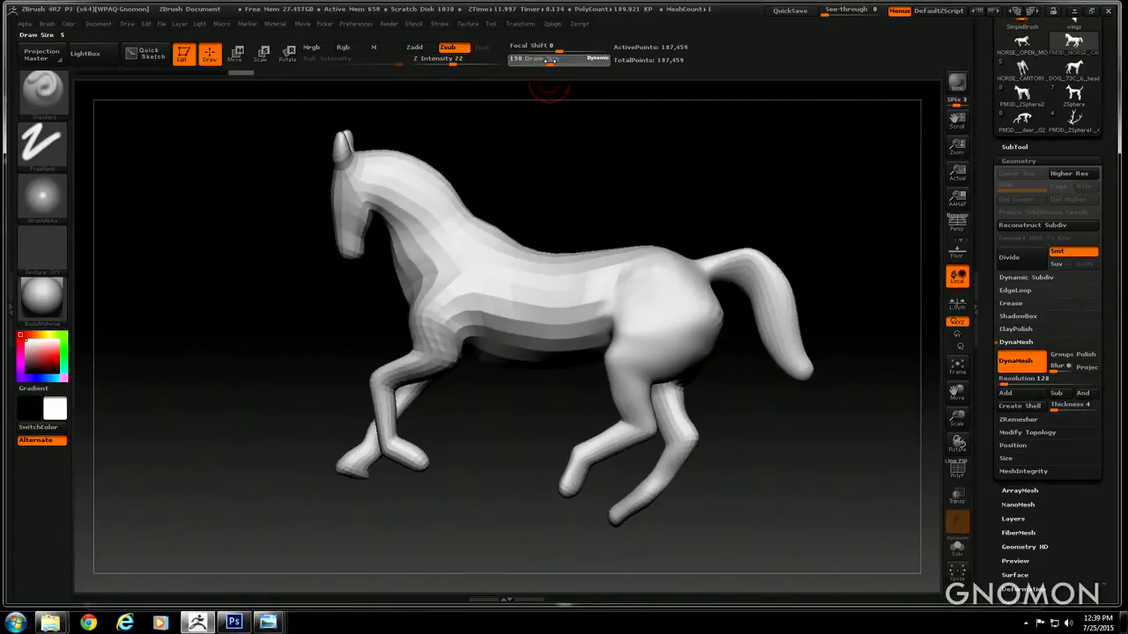
mouse_move(595, 174)
mouse_down()
mouse_move(630, 228)
mouse_move(575, 128)
mouse_up()
drag(548, 62, 558, 63)
drag(596, 204, 625, 237)
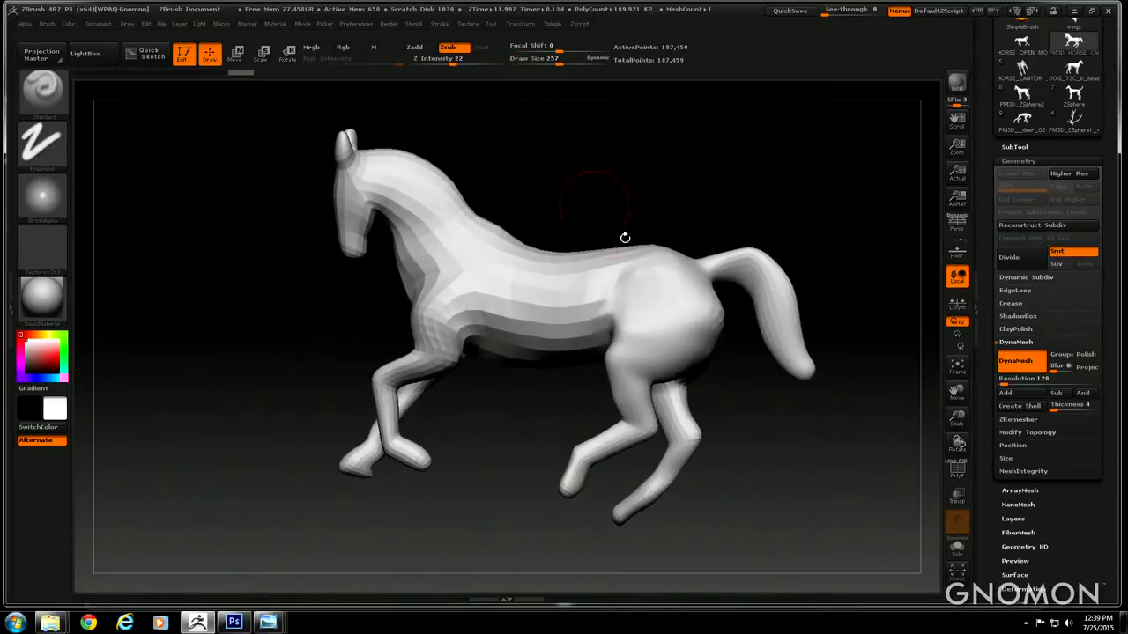
click(640, 265)
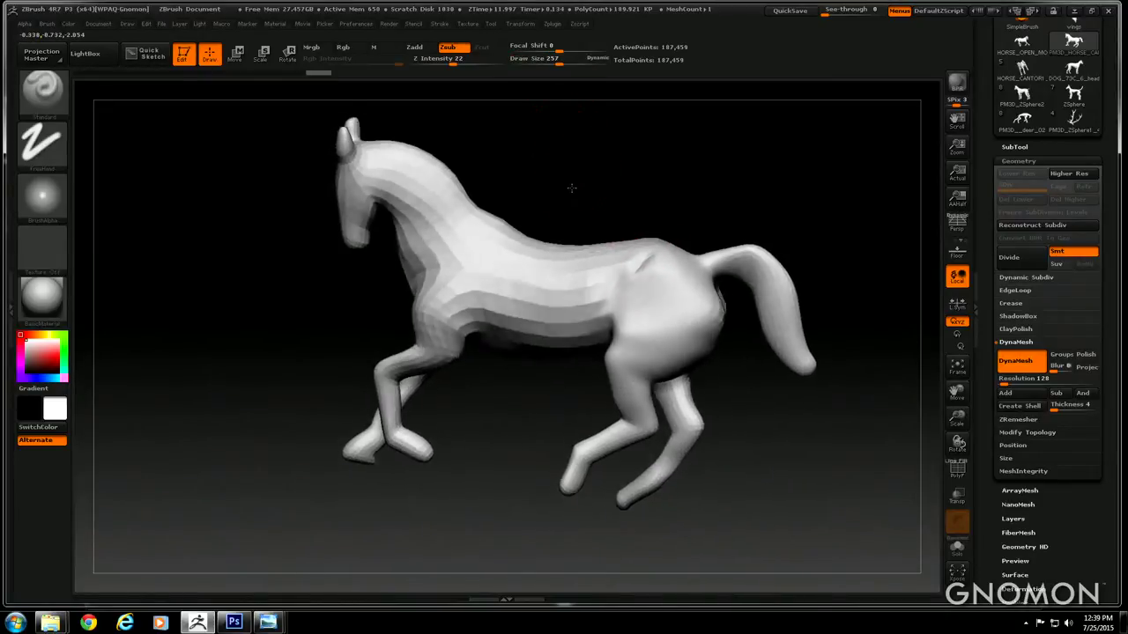
Carve hollows in the upper haunch and a groove across the lower haunch, using intensity 15 and draw size 160
drag(558, 59, 553, 60)
drag(519, 151, 513, 161)
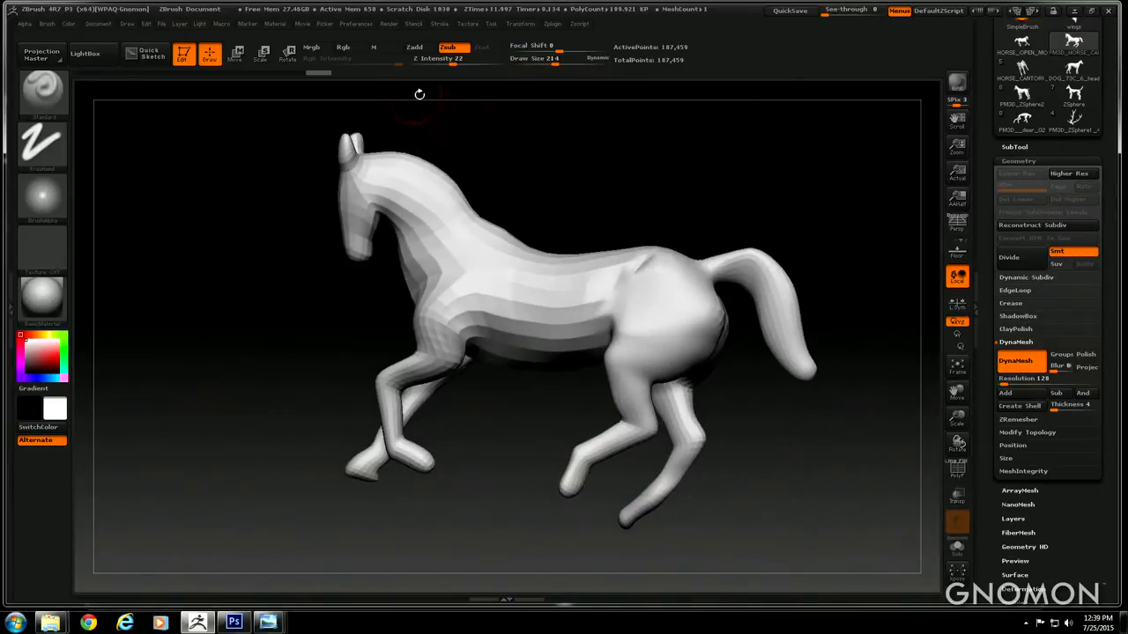
drag(453, 64, 444, 65)
drag(554, 63, 550, 64)
drag(599, 203, 604, 239)
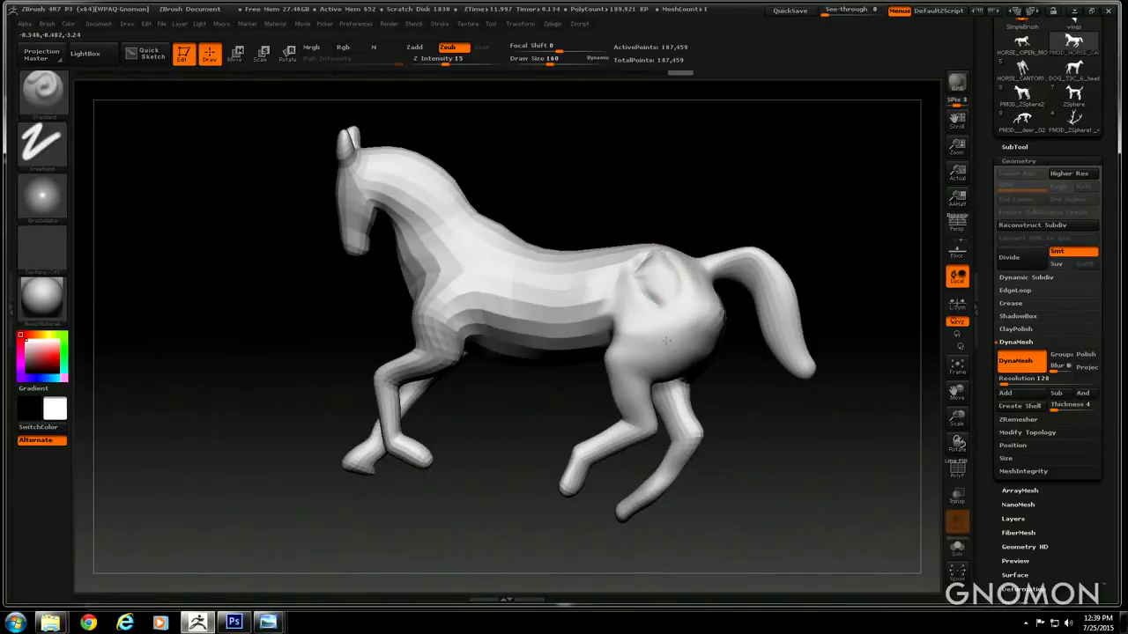
mouse_move(705, 313)
mouse_down()
mouse_move(634, 297)
mouse_move(667, 320)
mouse_move(680, 312)
mouse_up()
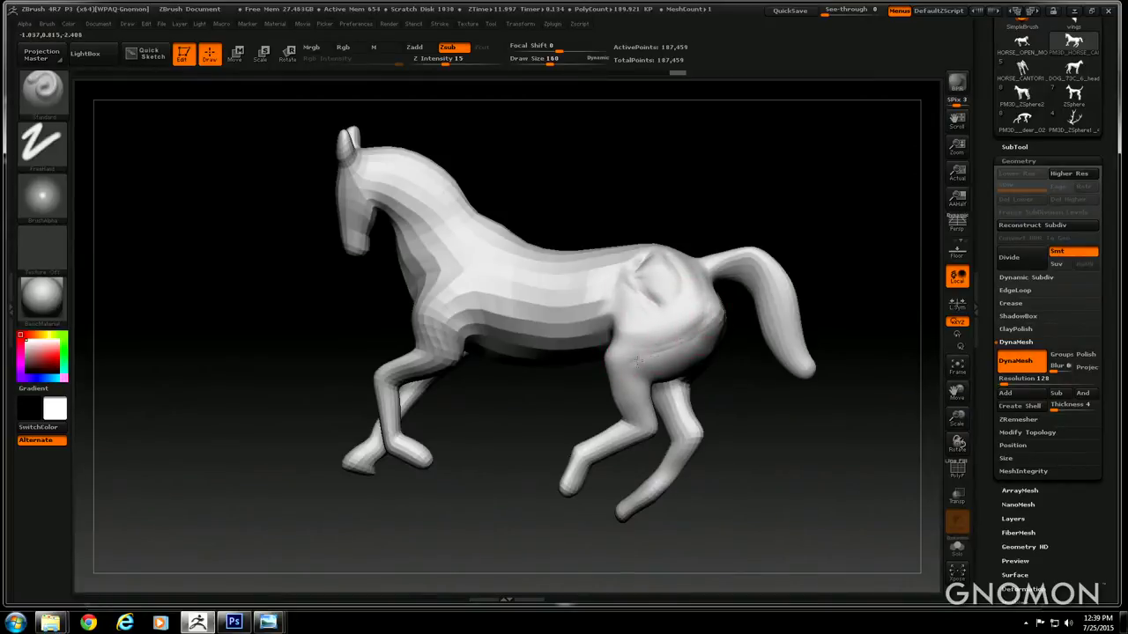
drag(666, 351, 712, 305)
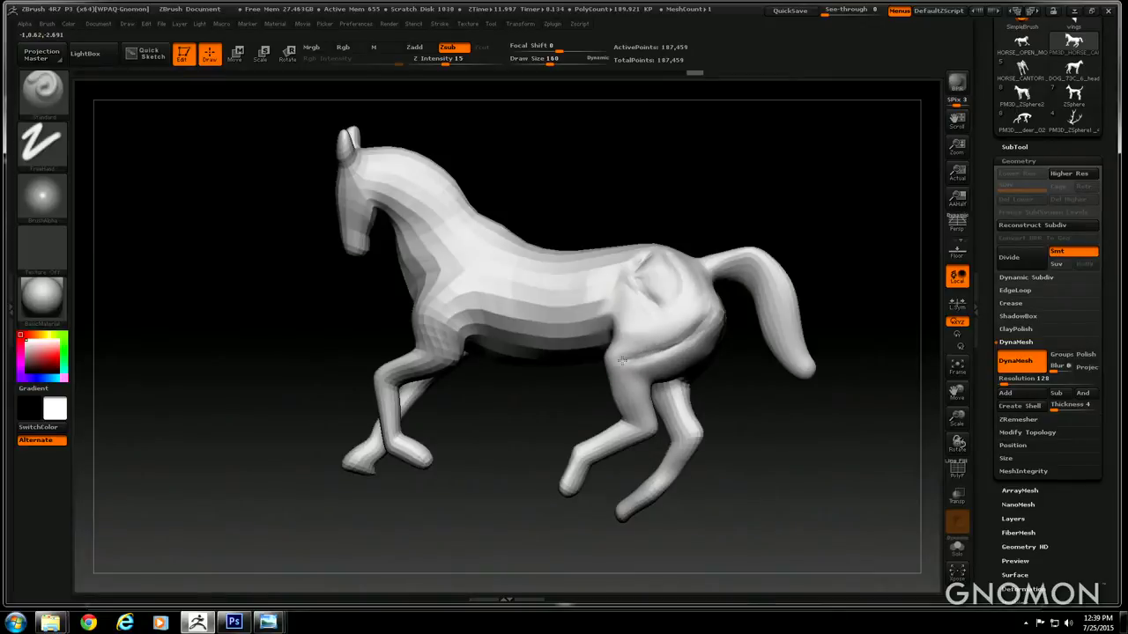
Build up the front of the thigh and the area below the hip with the Clay brush at draw size 232
click(42, 88)
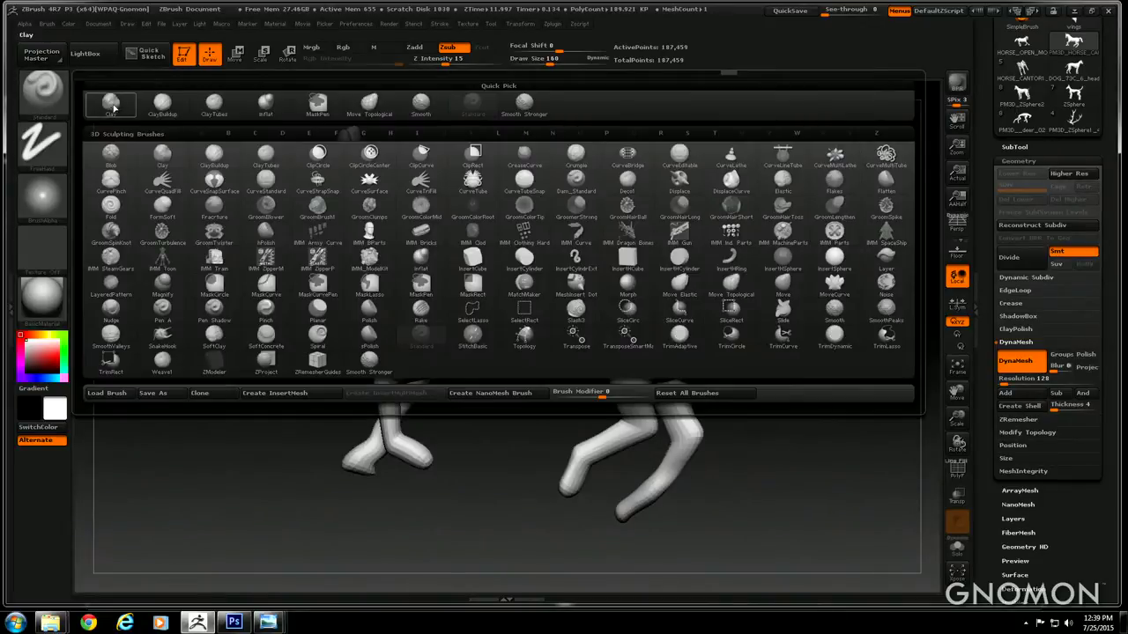
click(111, 108)
drag(552, 60, 558, 60)
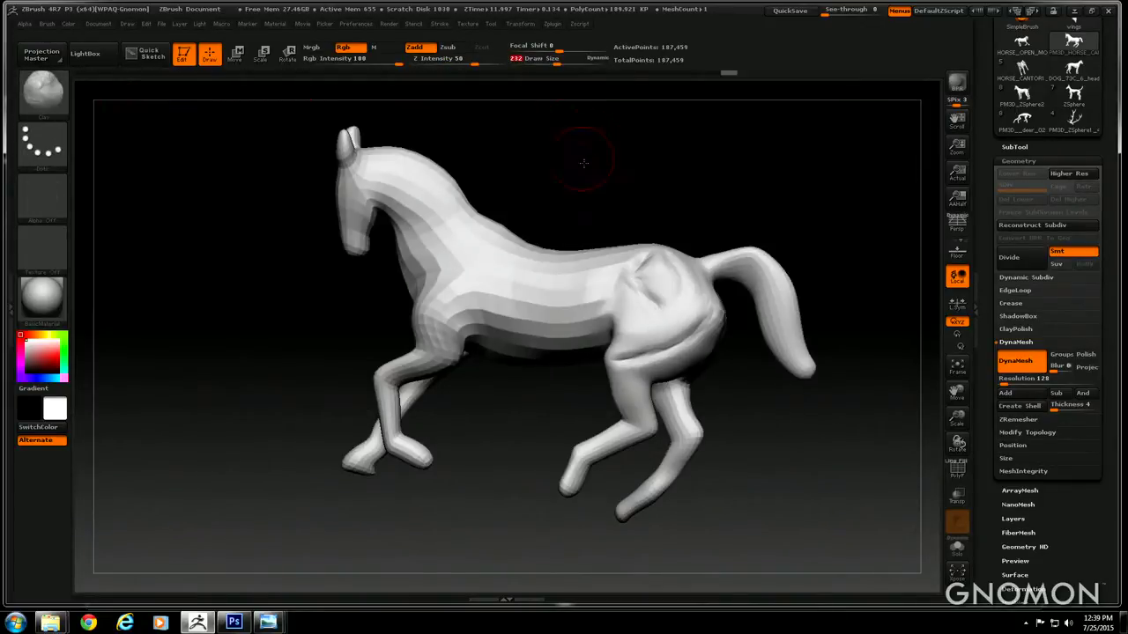
drag(581, 158, 636, 181)
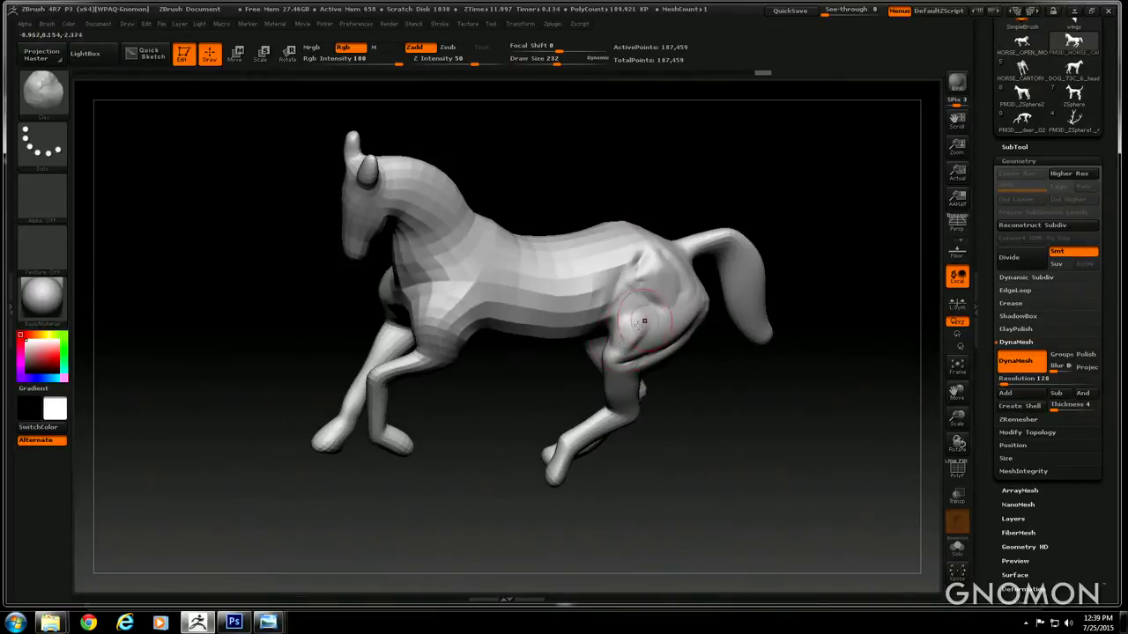
drag(524, 413, 653, 319)
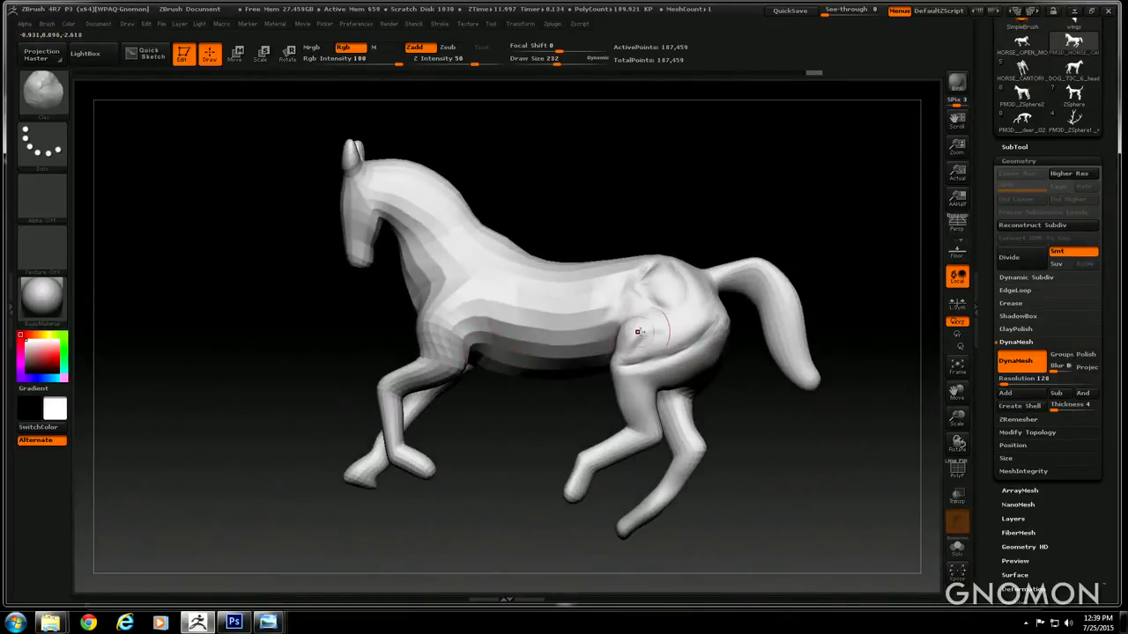
drag(622, 180, 632, 285)
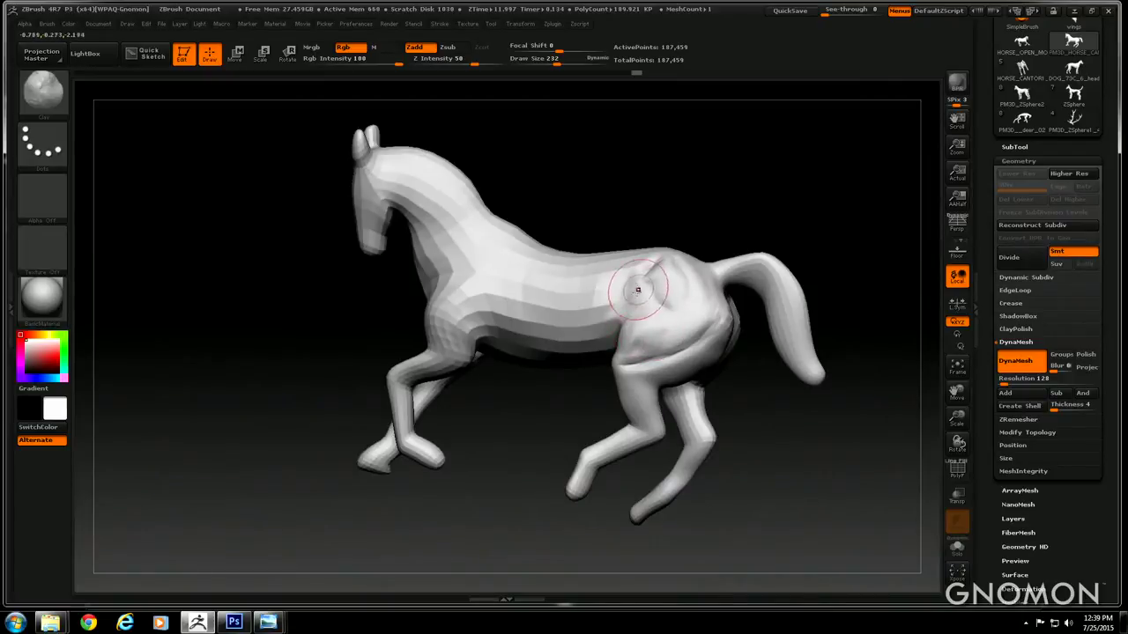
drag(601, 179, 566, 217)
drag(288, 359, 325, 351)
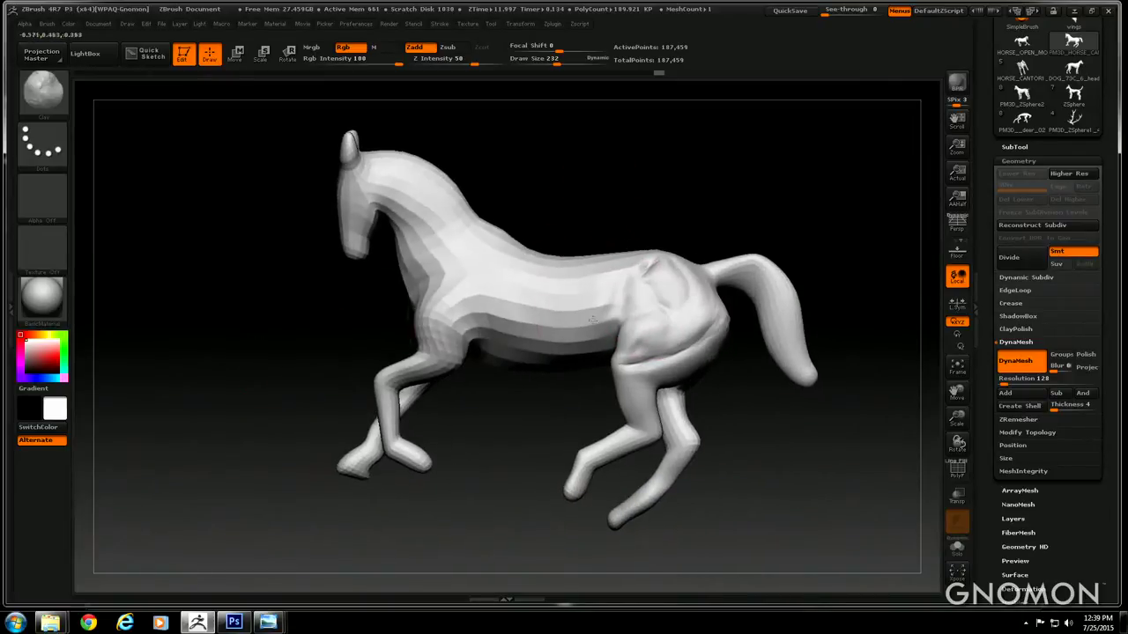
Add clay volume over the middle and rear of the haunch to shape its muscle masses from several angles
drag(637, 156, 663, 225)
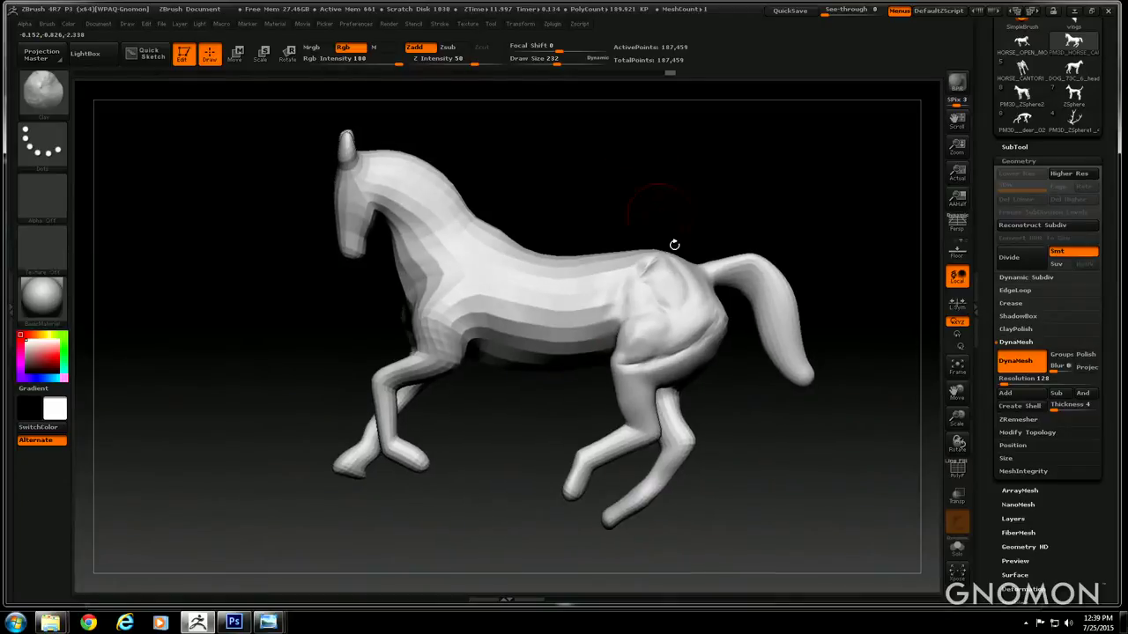
drag(676, 298, 673, 288)
mouse_move(627, 191)
mouse_down()
mouse_move(602, 195)
mouse_move(657, 202)
mouse_move(627, 209)
mouse_up()
drag(697, 324, 695, 321)
drag(666, 178, 679, 331)
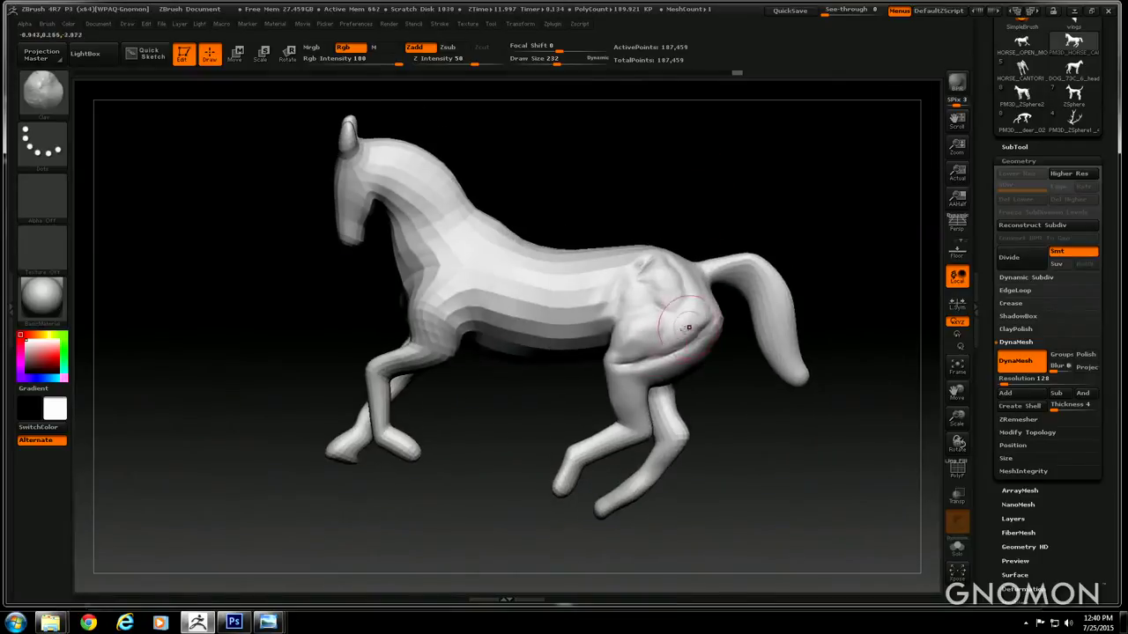
drag(637, 164, 652, 176)
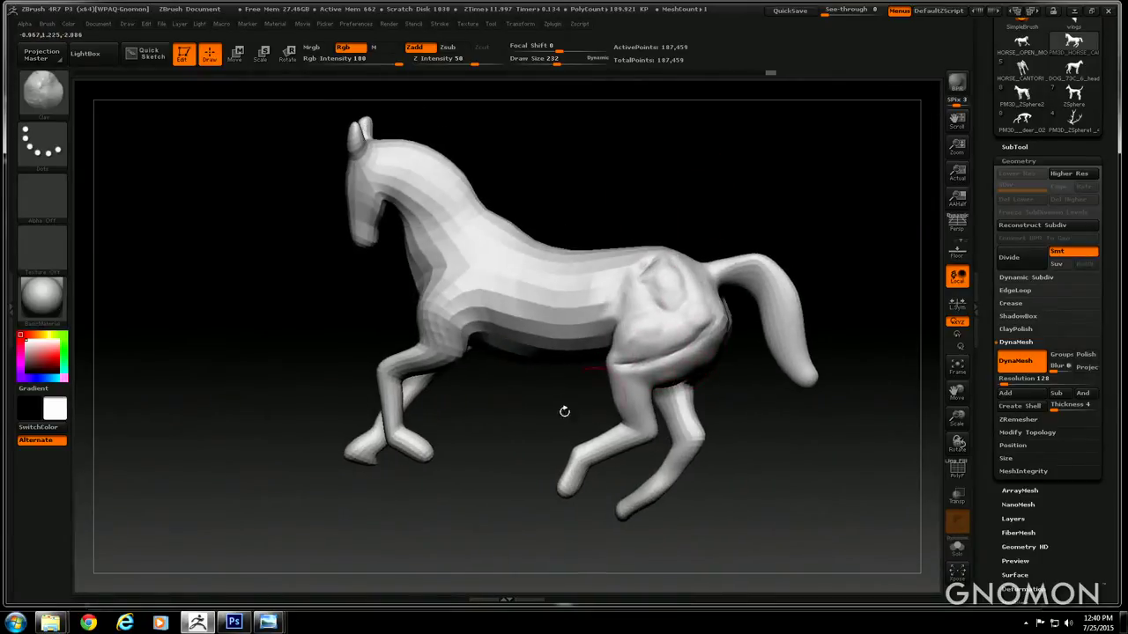
drag(591, 398, 515, 381)
drag(366, 323, 424, 328)
drag(590, 181, 579, 186)
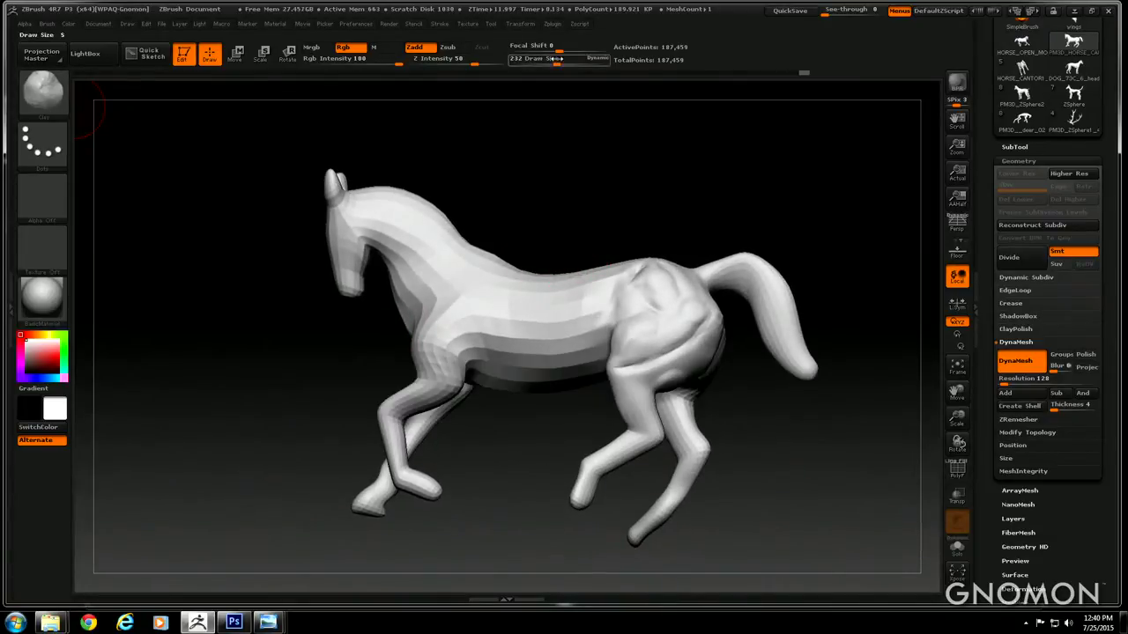
Set Clay to size 145 with a FreeHand stroke, and carve the groove at the thigh's front with the subtractive Standard brush at size 208
drag(557, 59, 551, 59)
click(42, 146)
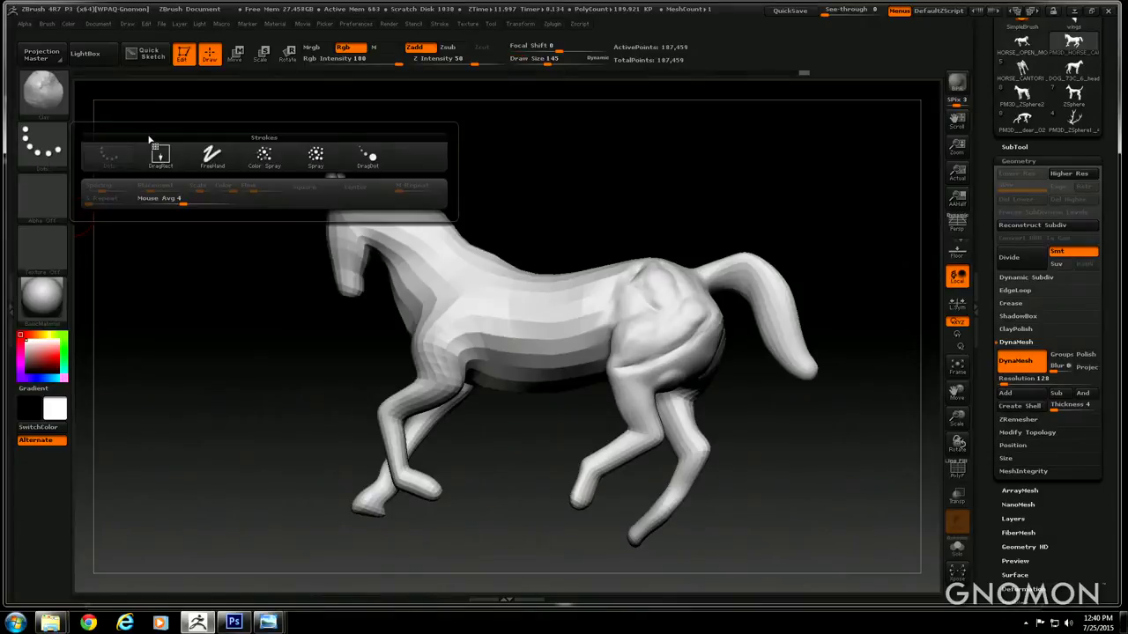
click(212, 157)
click(43, 91)
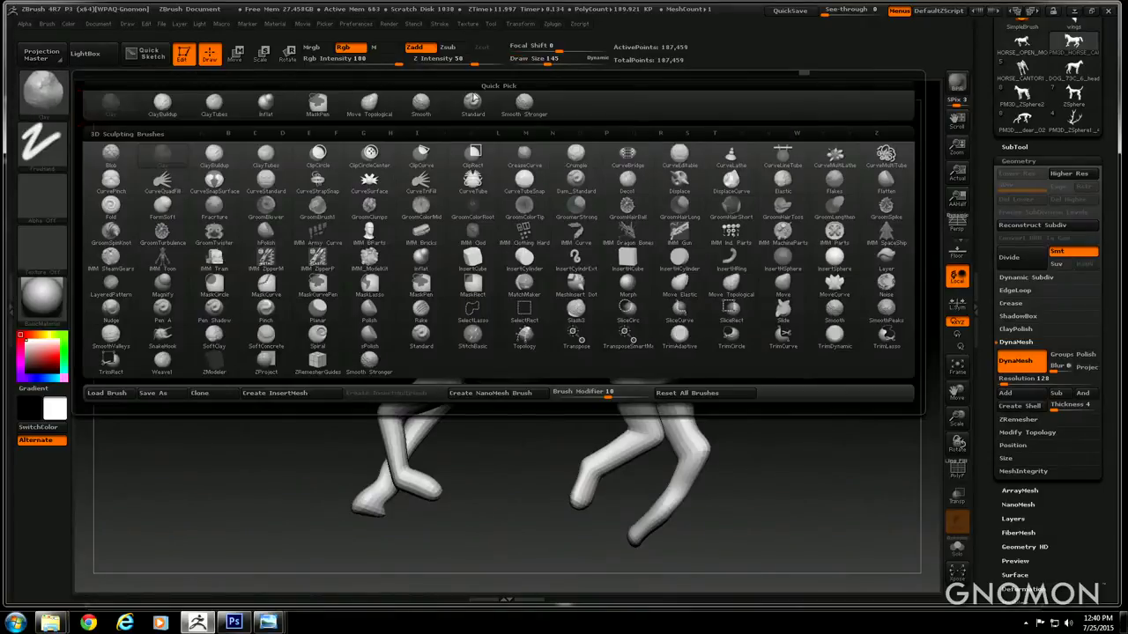
click(459, 100)
drag(552, 59, 554, 58)
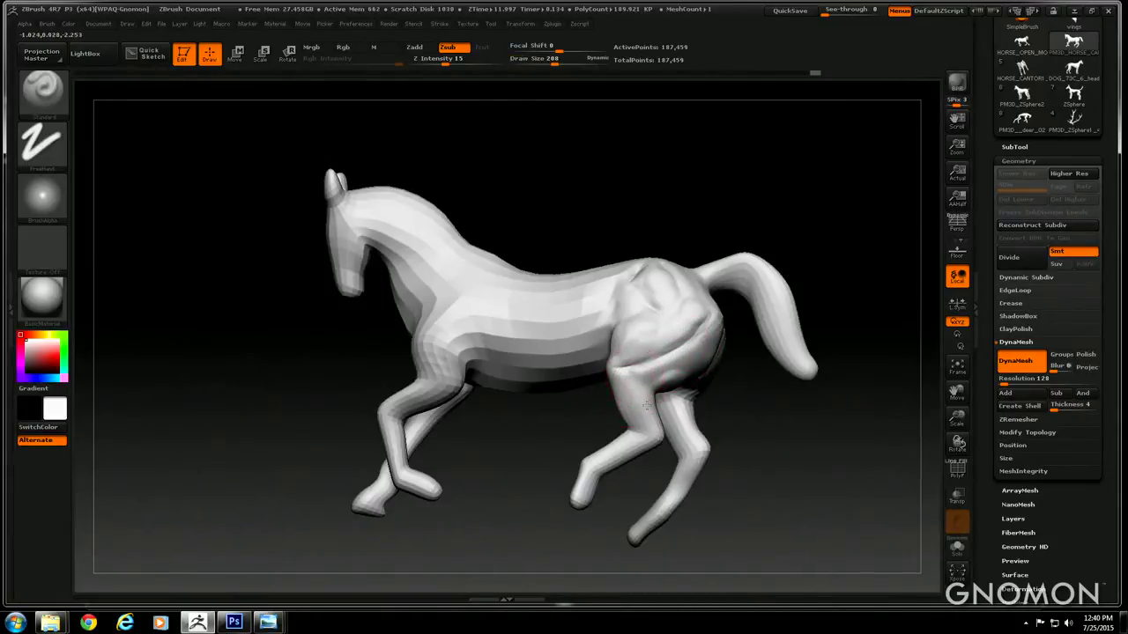
drag(592, 398, 614, 372)
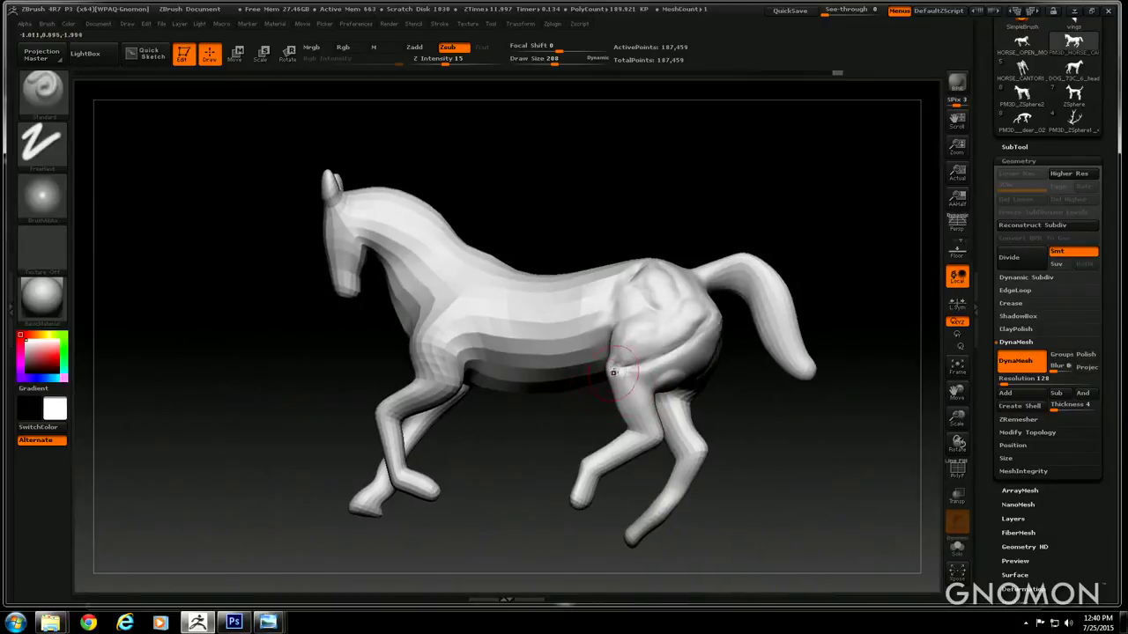
Reshape the front of the thigh near the stifle with the Move Topological brush at draw size 208
click(42, 88)
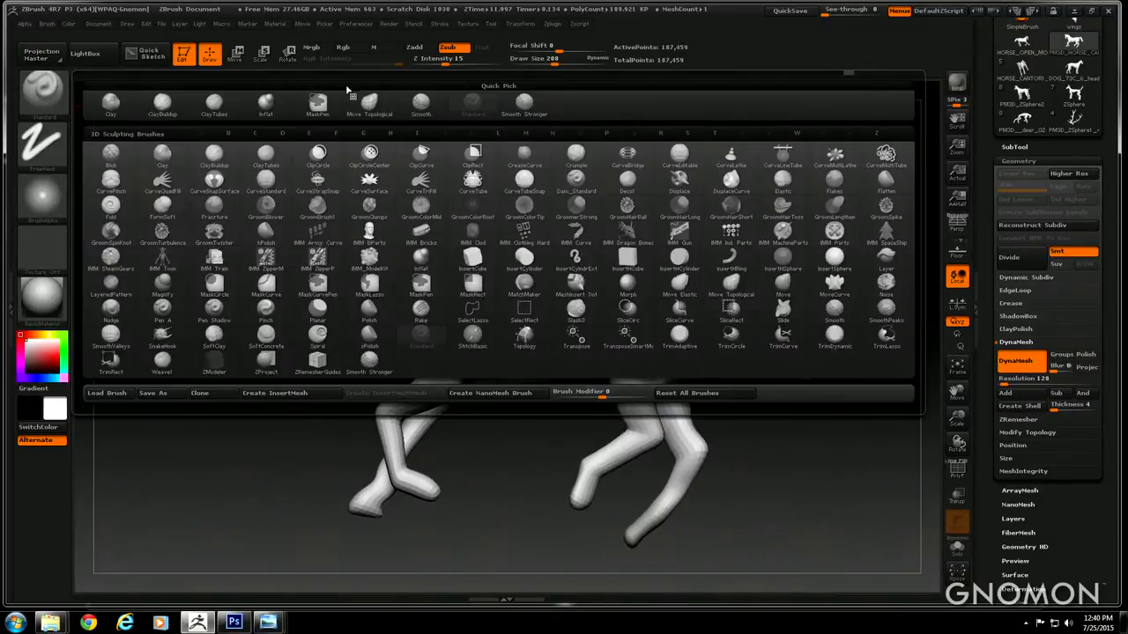
click(370, 100)
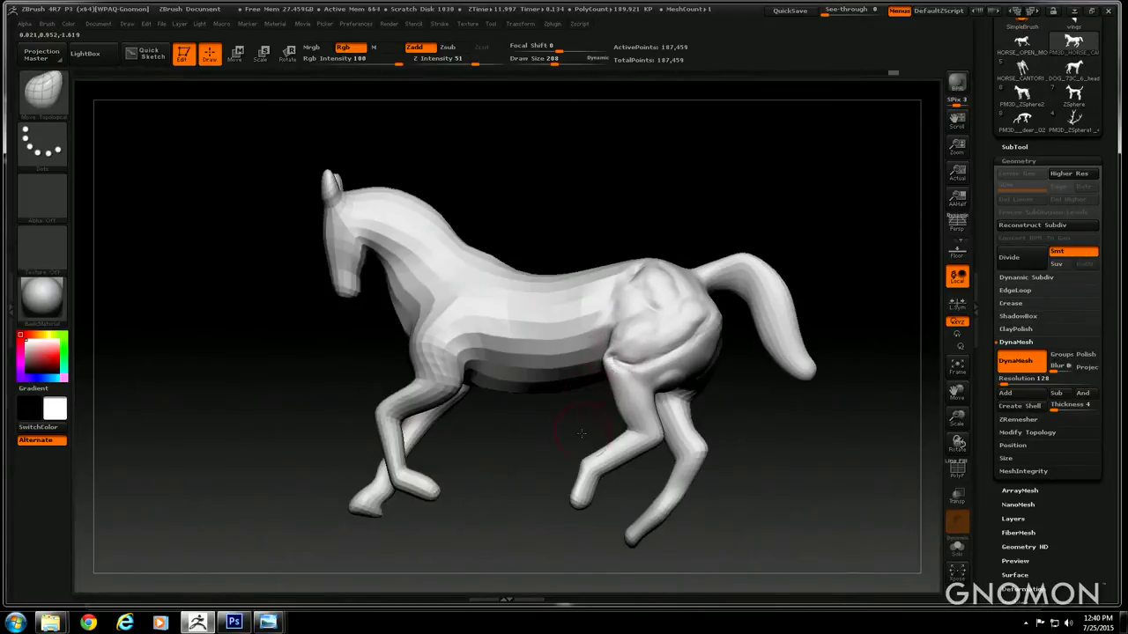
drag(583, 431, 614, 360)
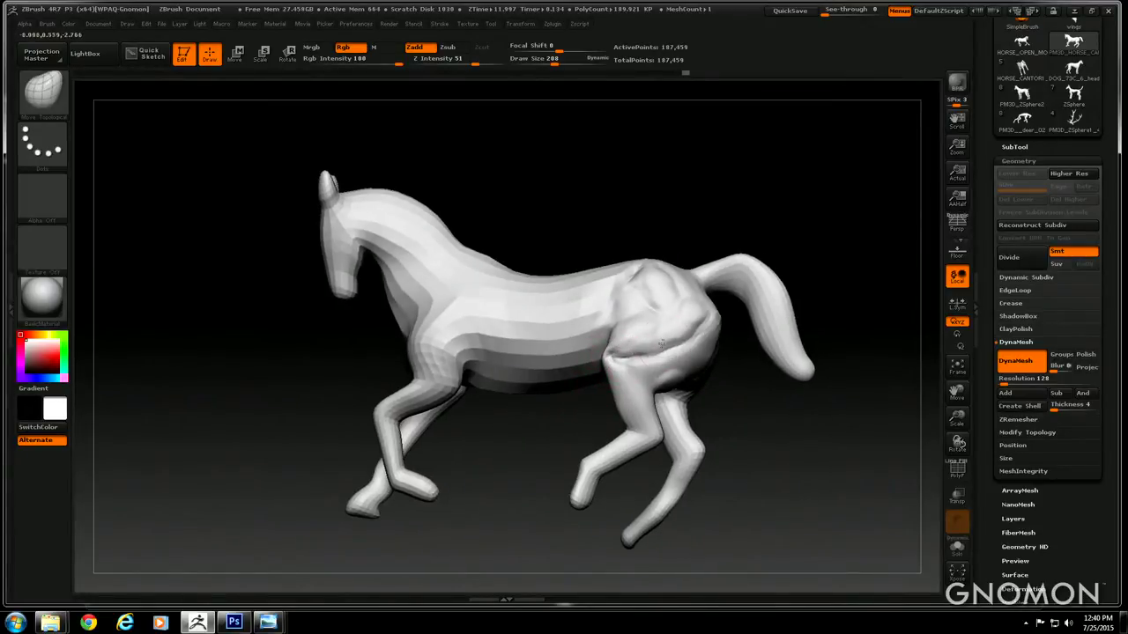
mouse_move(543, 186)
mouse_down()
mouse_move(523, 211)
mouse_move(502, 201)
mouse_up()
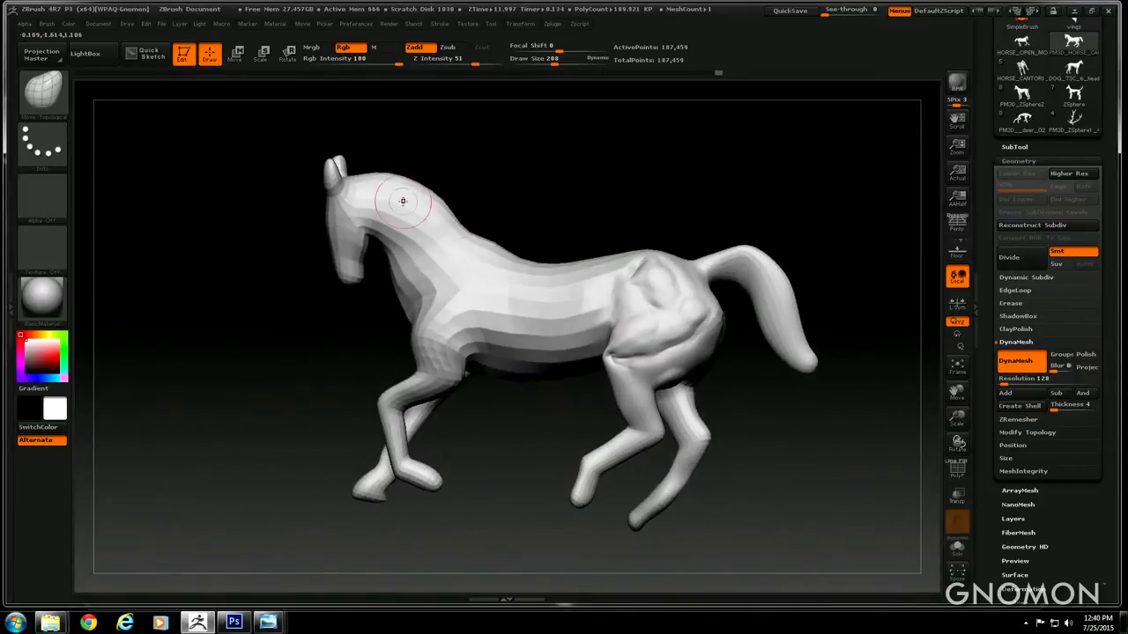
Carve creases at the stifle and down the front of the hind leg with the subtractive Standard brush at draw size 165
click(48, 99)
click(491, 104)
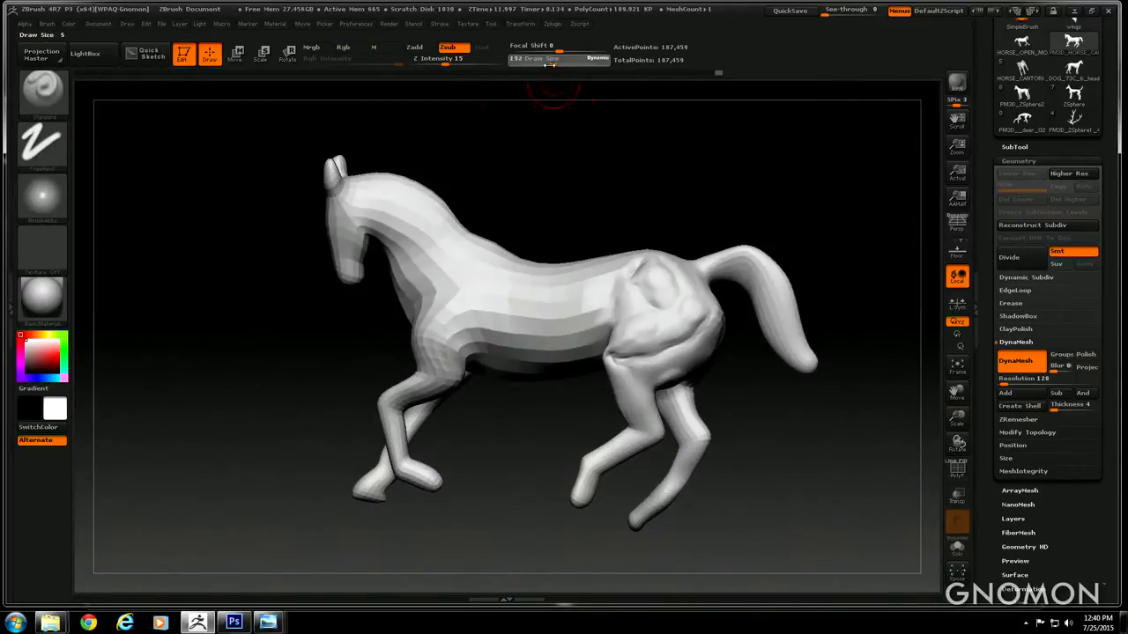
drag(533, 170, 577, 242)
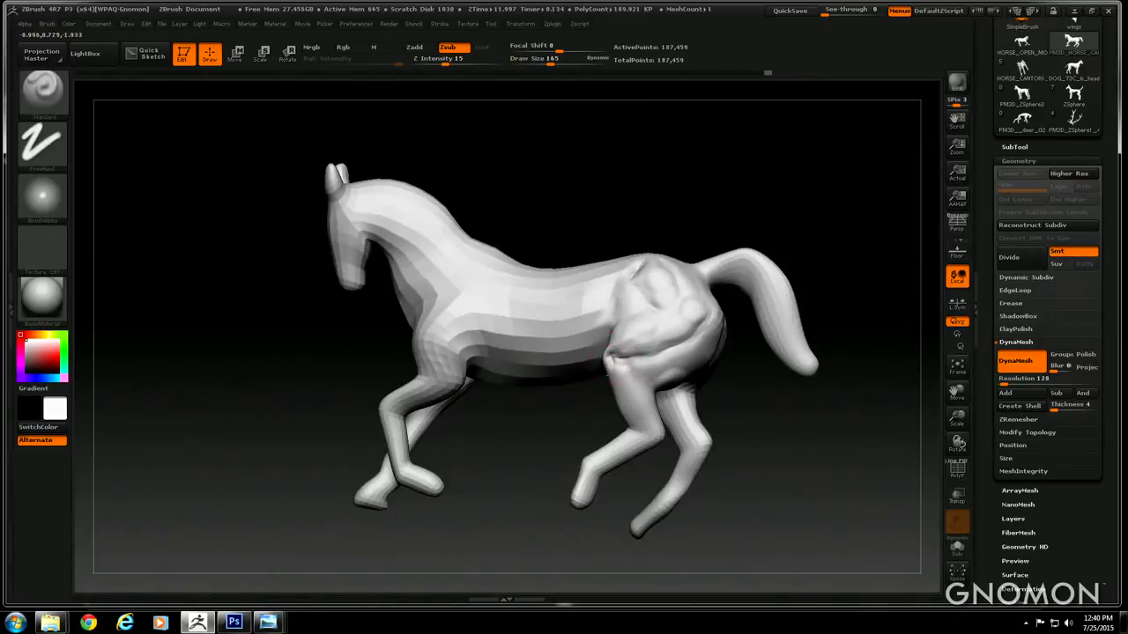
drag(608, 363, 583, 371)
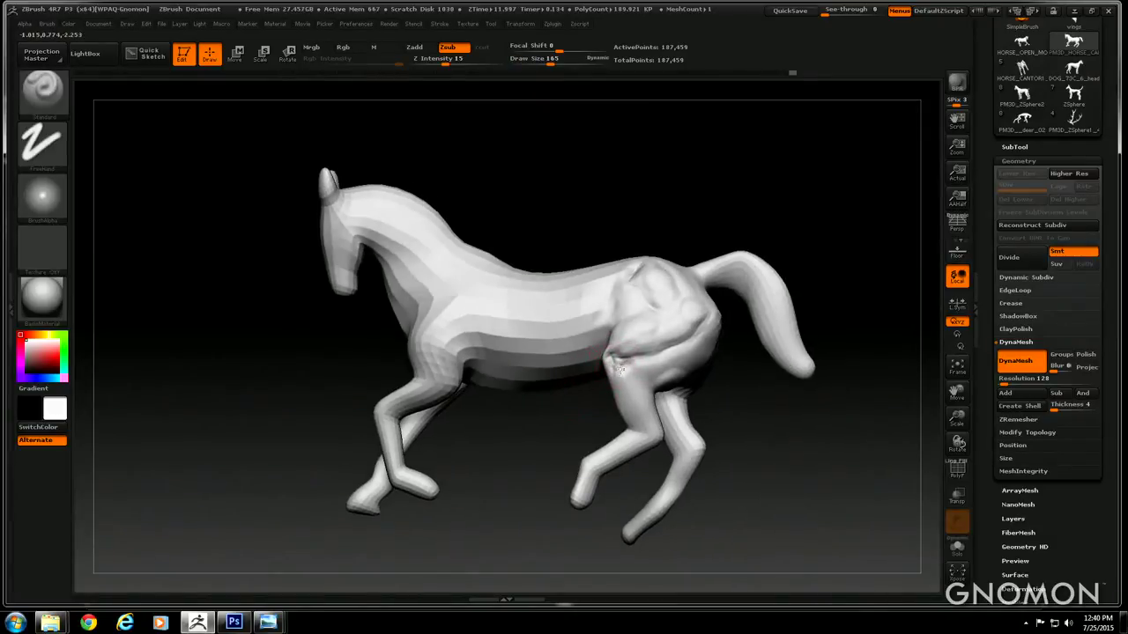
mouse_move(641, 419)
mouse_down()
mouse_move(645, 430)
mouse_move(648, 420)
mouse_up()
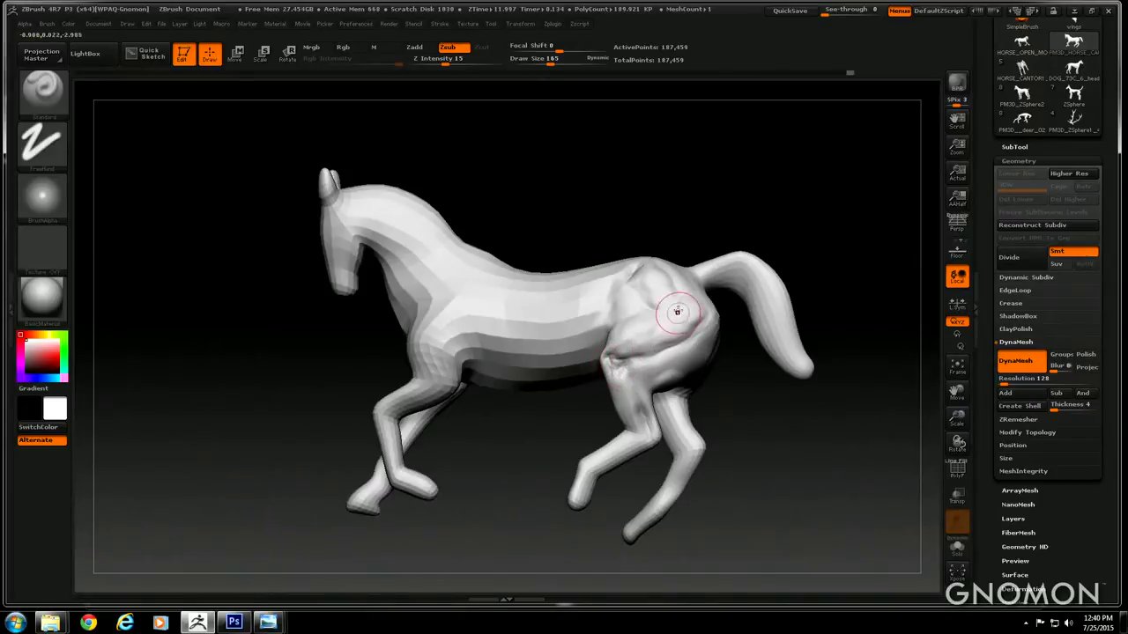
Carve a small hollow in the rear haunch and a deeper pit just above the stifle
drag(683, 313, 687, 316)
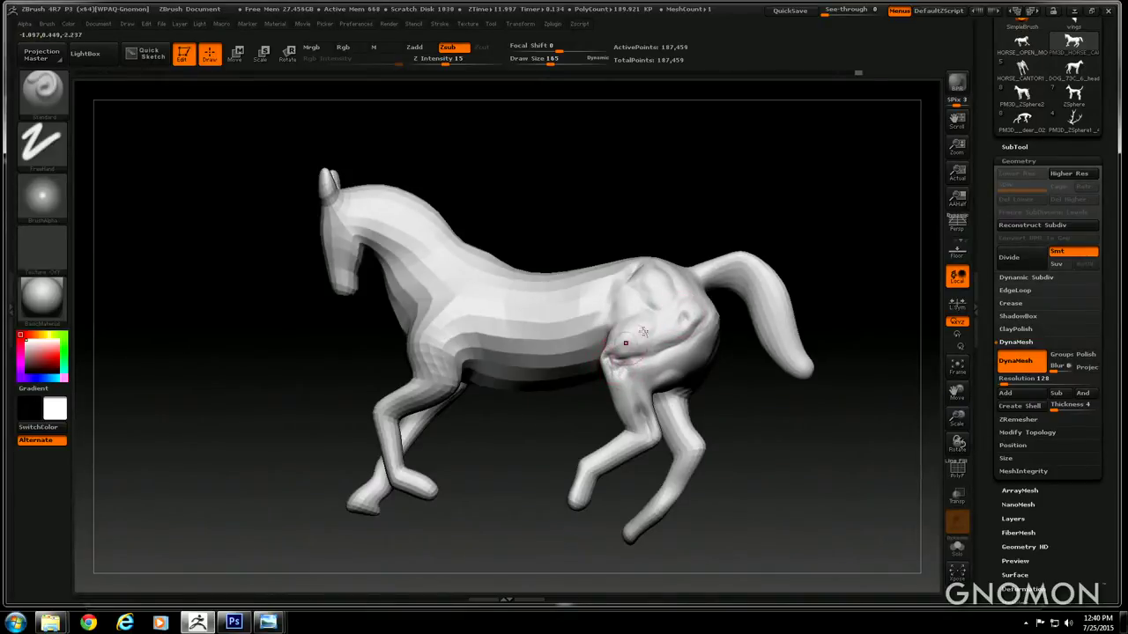
mouse_move(620, 360)
alt+mouse_down()
mouse_move(626, 374)
mouse_move(636, 343)
alt+mouse_up()
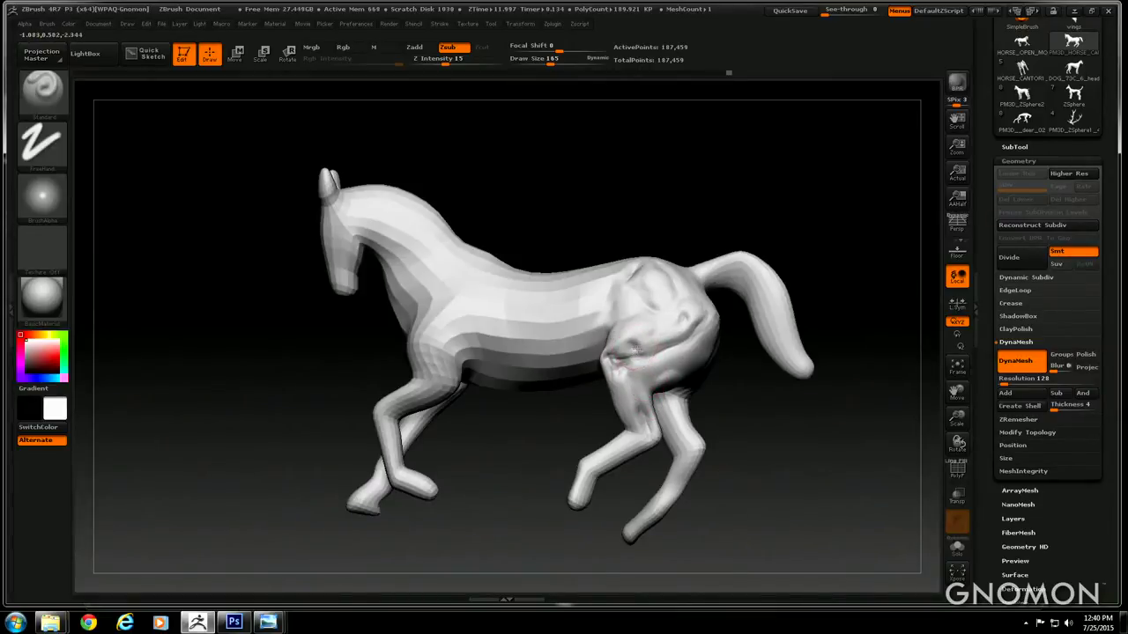
drag(579, 247, 617, 231)
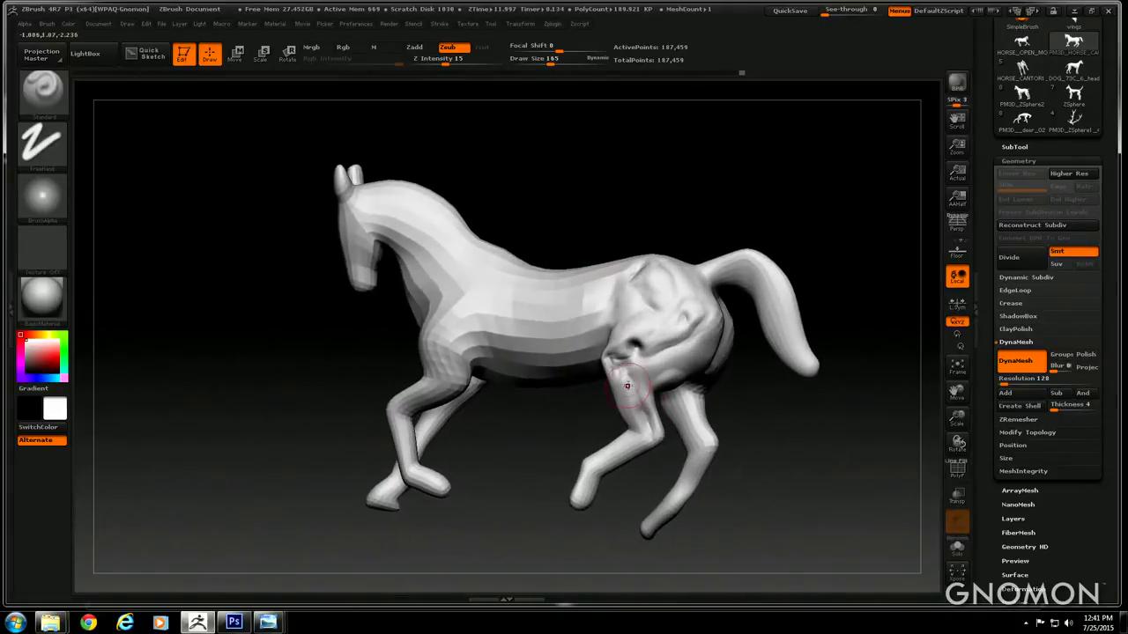
drag(585, 189, 619, 276)
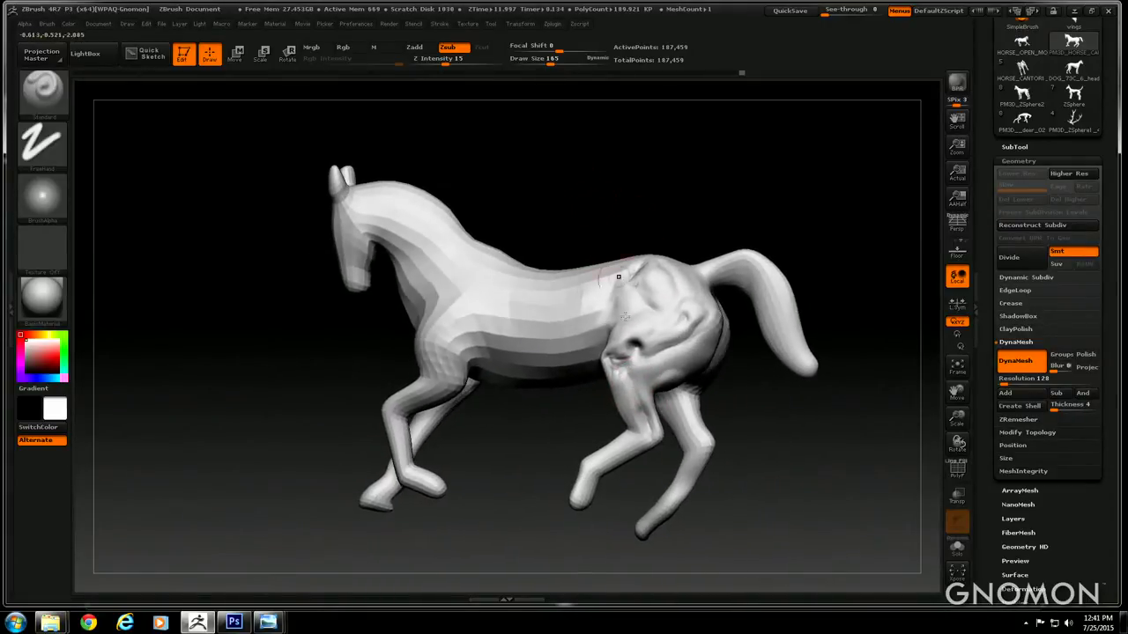
drag(600, 212, 603, 229)
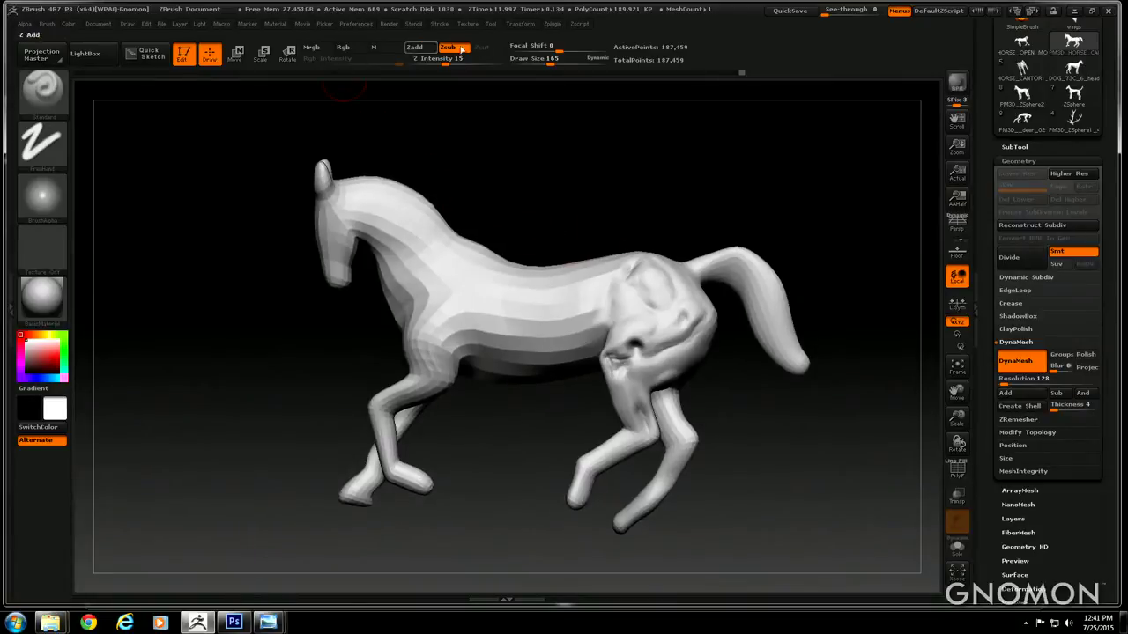
Build up the muscle mass above the stifle with the ClayTubes brush at intensity 49 and draw size 165
click(146, 24)
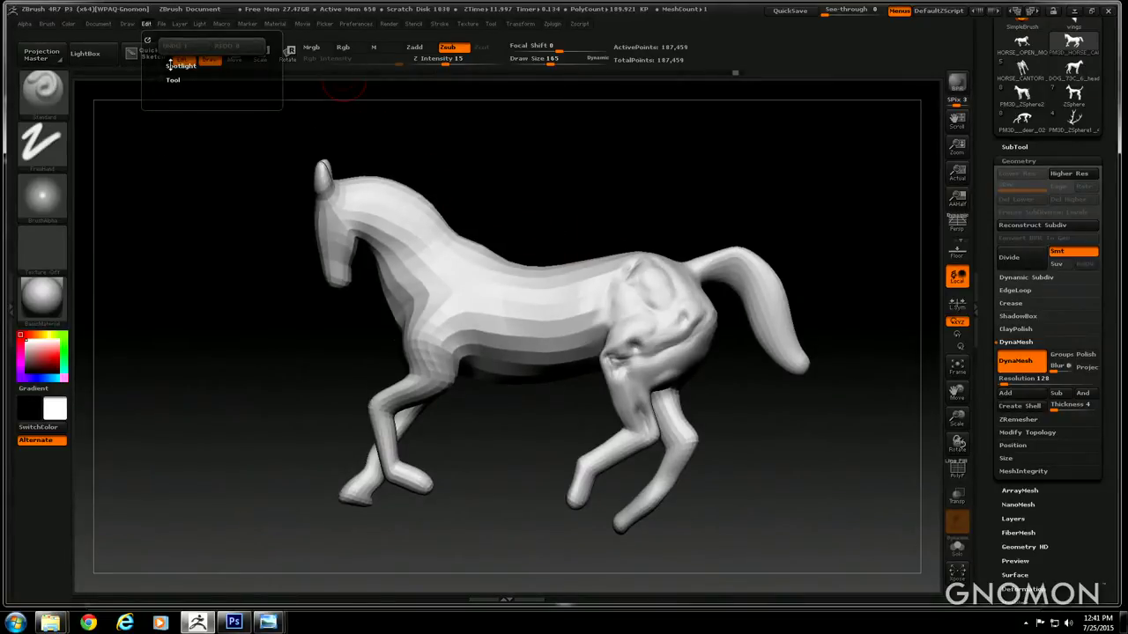
drag(229, 254, 241, 255)
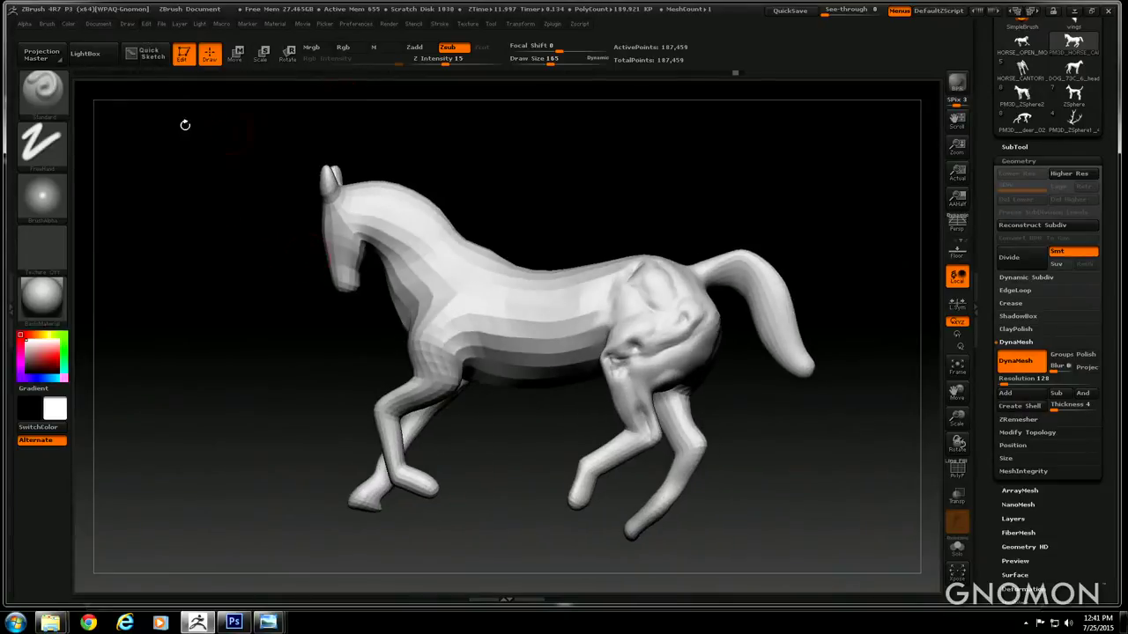
click(62, 94)
click(214, 104)
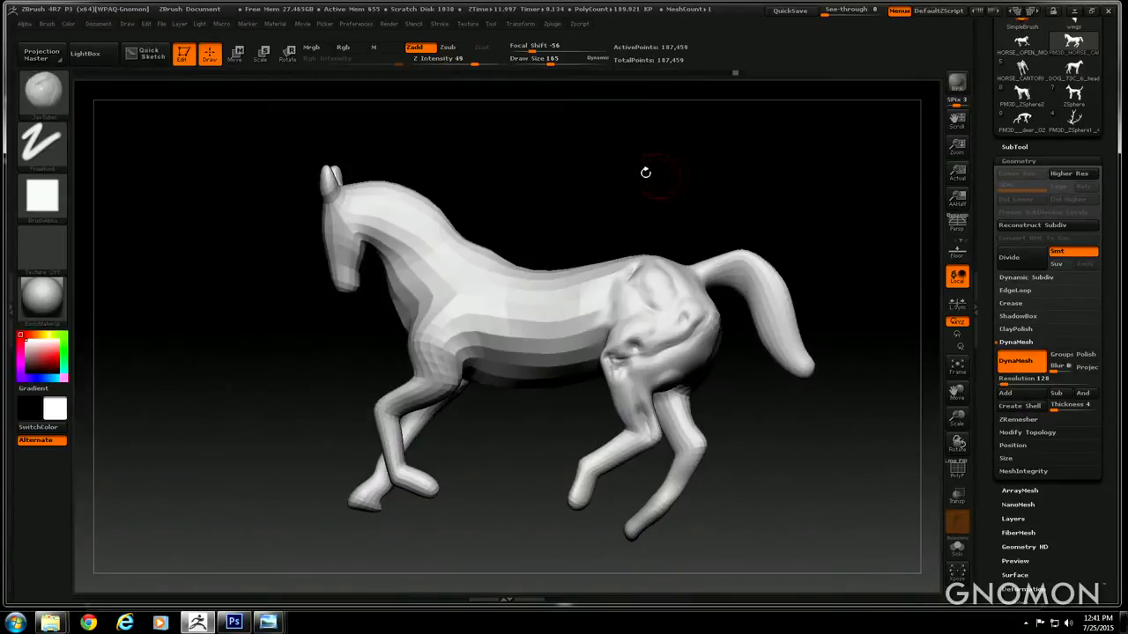
mouse_move(627, 349)
mouse_down()
mouse_move(637, 340)
mouse_move(620, 342)
mouse_up()
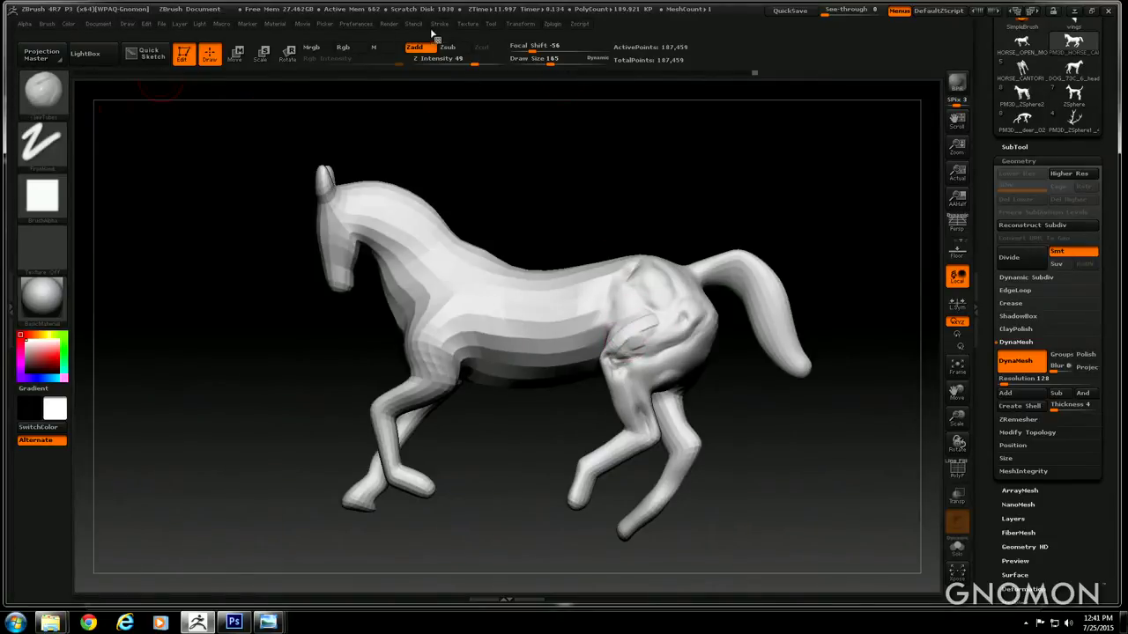
click(438, 24)
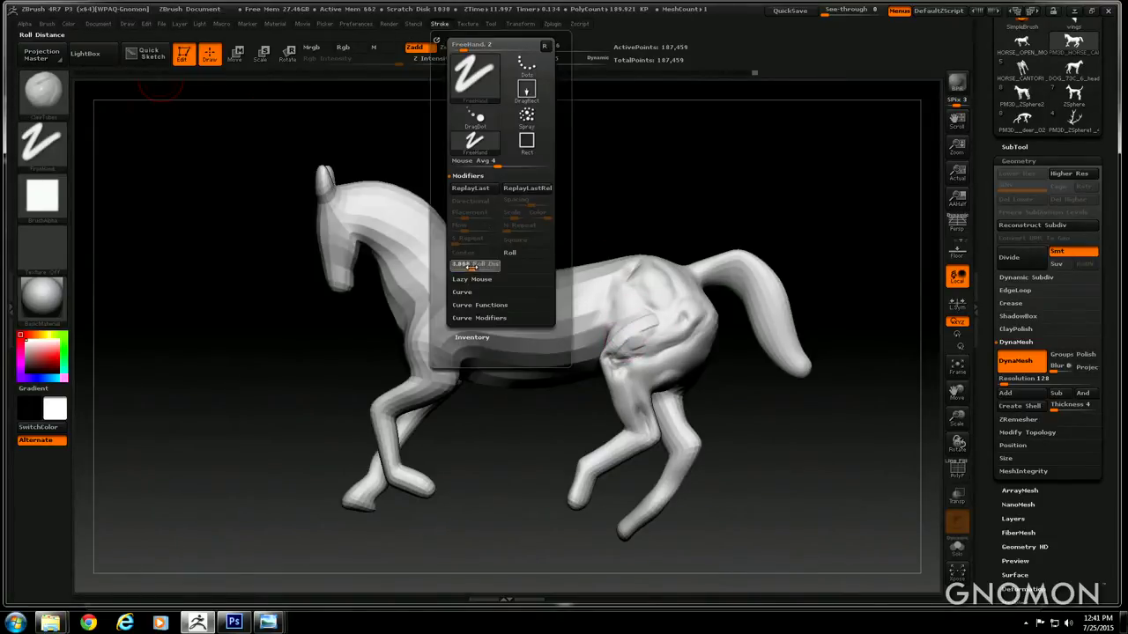
Add ClayTubes strokes over the upper thigh, stifle and lower haunch, working from several angles
drag(636, 364, 631, 375)
drag(556, 154, 527, 155)
mouse_move(627, 361)
mouse_down()
mouse_move(644, 371)
mouse_move(636, 388)
mouse_up()
drag(567, 177, 573, 176)
drag(651, 322, 566, 390)
drag(638, 369, 622, 378)
drag(566, 403, 575, 403)
mouse_move(656, 326)
mouse_down()
mouse_move(622, 334)
mouse_move(602, 166)
mouse_up()
drag(590, 396, 630, 374)
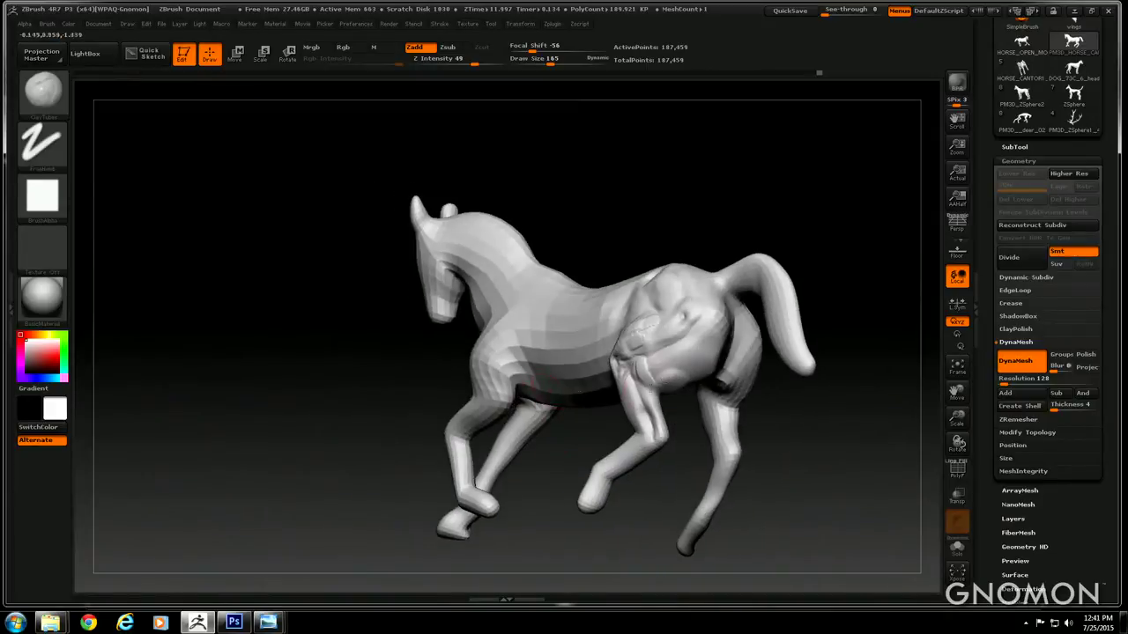
drag(585, 446, 606, 384)
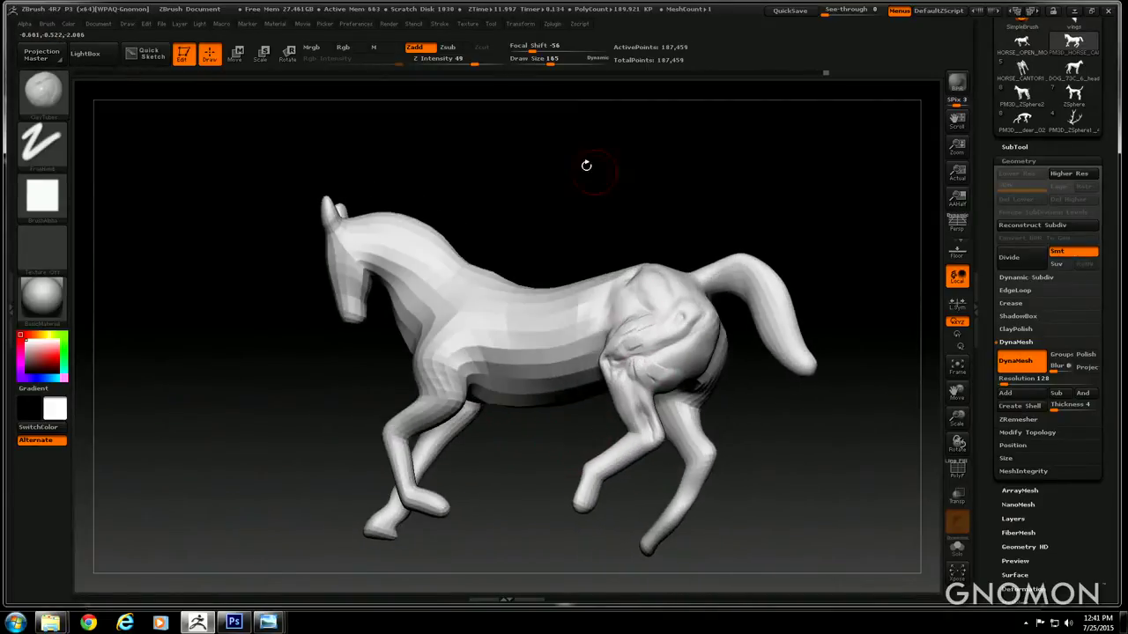
Layer ClayTubes strokes below the point of the hip and along the diagonal muscle band across the haunch
drag(591, 168, 585, 178)
drag(535, 134, 536, 135)
mouse_move(561, 188)
mouse_down()
mouse_move(553, 181)
mouse_move(607, 294)
mouse_up()
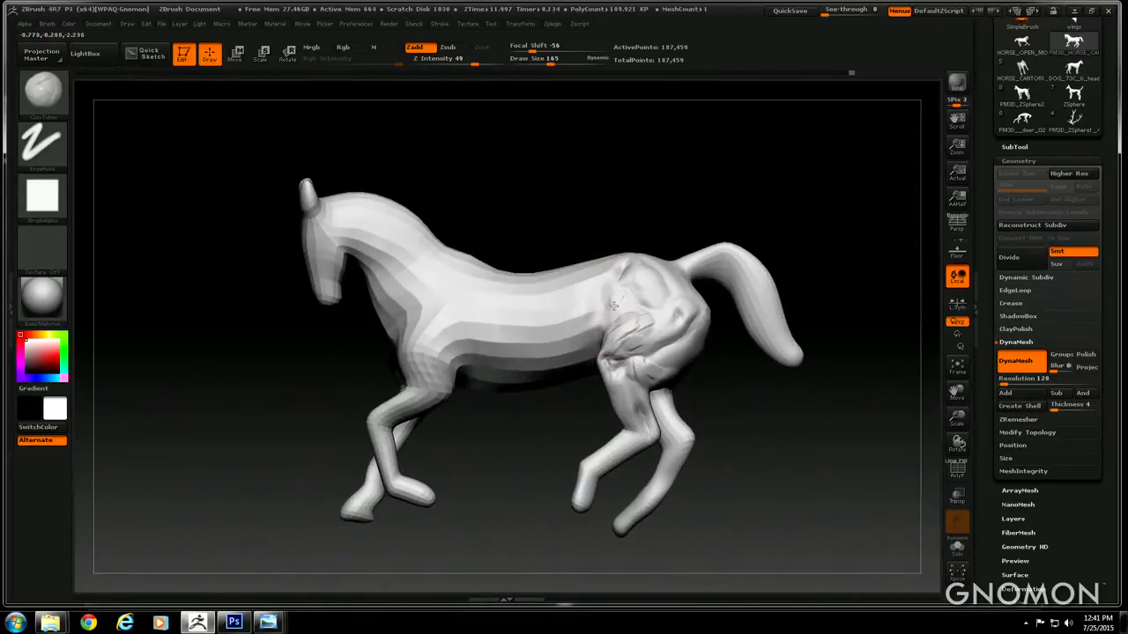
mouse_move(599, 212)
mouse_down()
mouse_move(554, 212)
mouse_move(671, 326)
mouse_move(650, 321)
mouse_move(628, 339)
mouse_up()
mouse_move(700, 312)
mouse_down()
mouse_move(616, 365)
mouse_move(659, 347)
mouse_move(694, 310)
mouse_move(680, 348)
mouse_up()
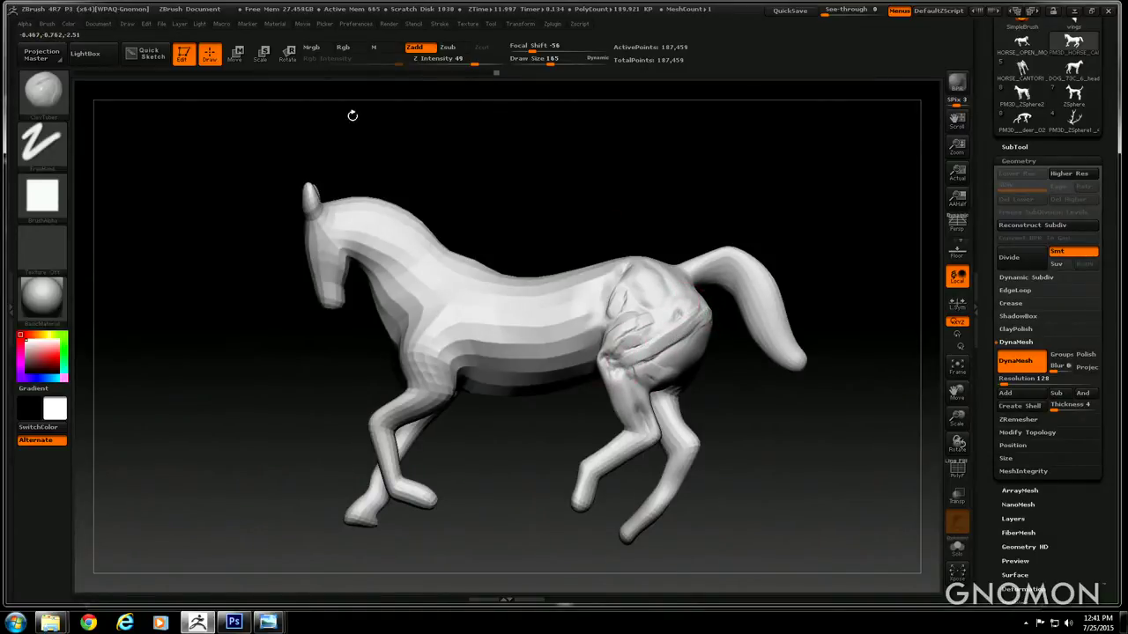
Carve between the haunch muscles with the subtractive Standard brush at intensity 15 and draw size 160
click(49, 88)
click(486, 95)
drag(553, 60, 550, 60)
drag(569, 187, 531, 196)
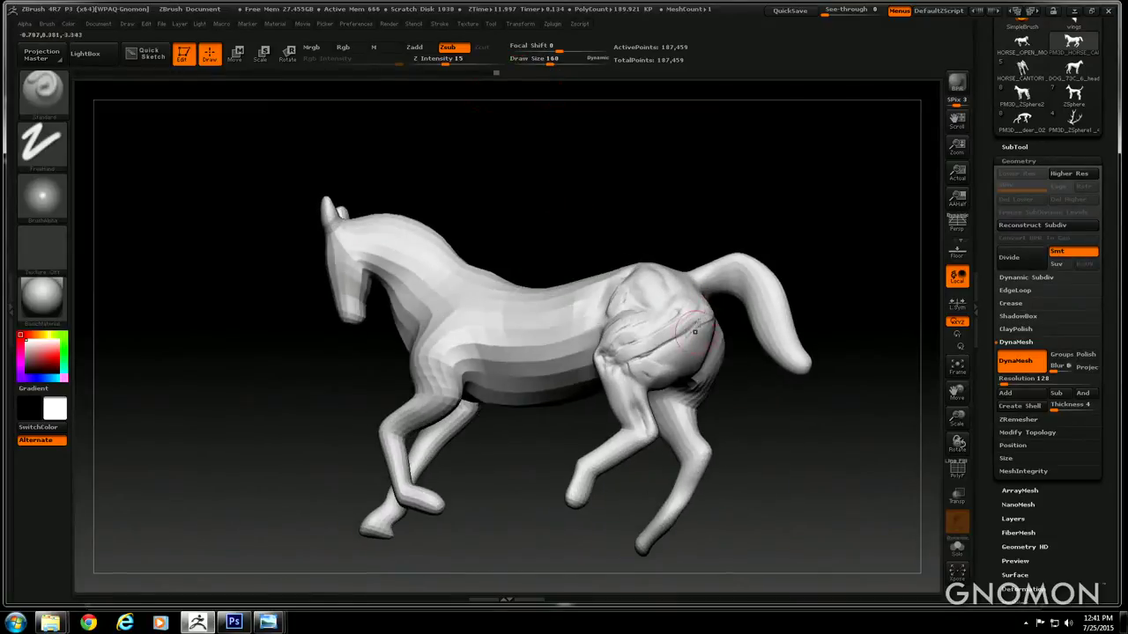
drag(556, 150, 326, 312)
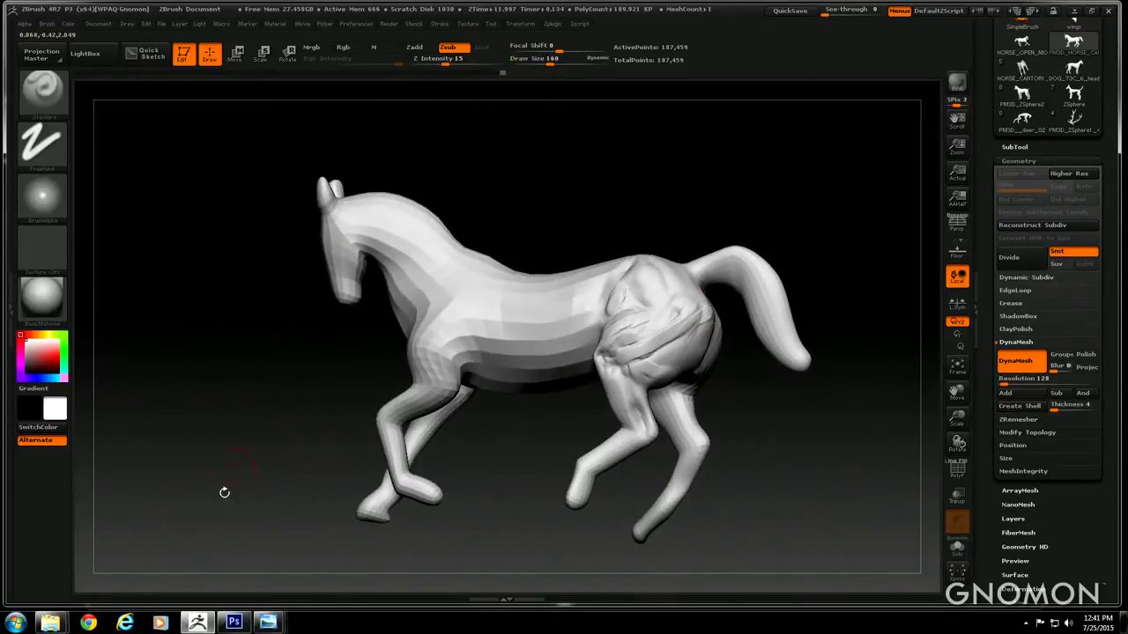
Switch to Photoshop and examine the labelled haunch muscles in HORSE_THIGH1.jpg
click(234, 623)
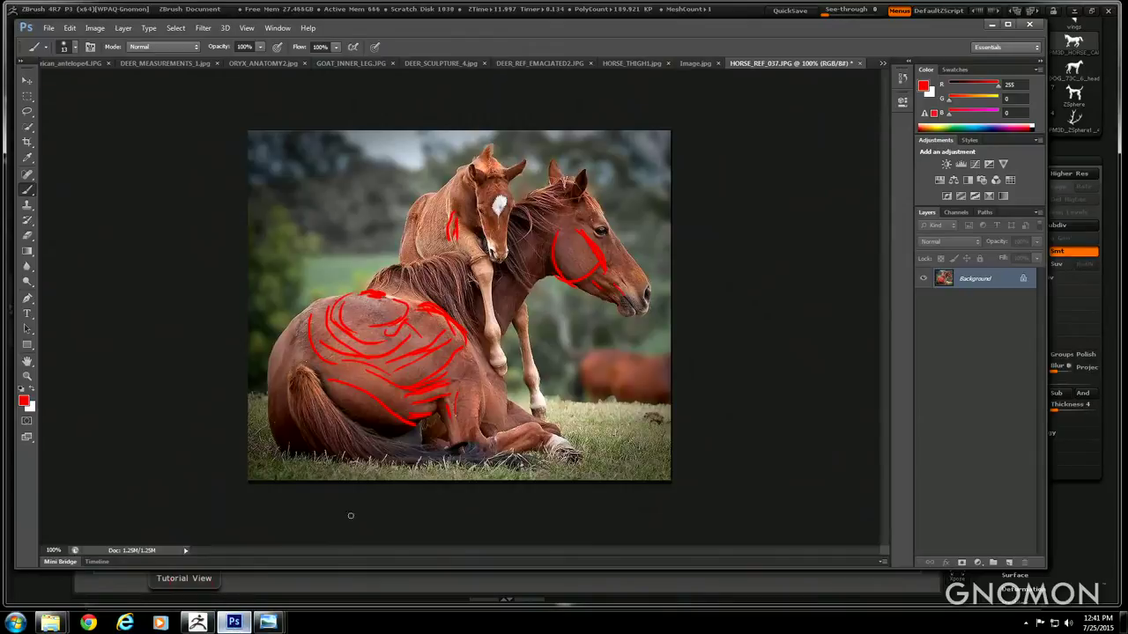
click(628, 64)
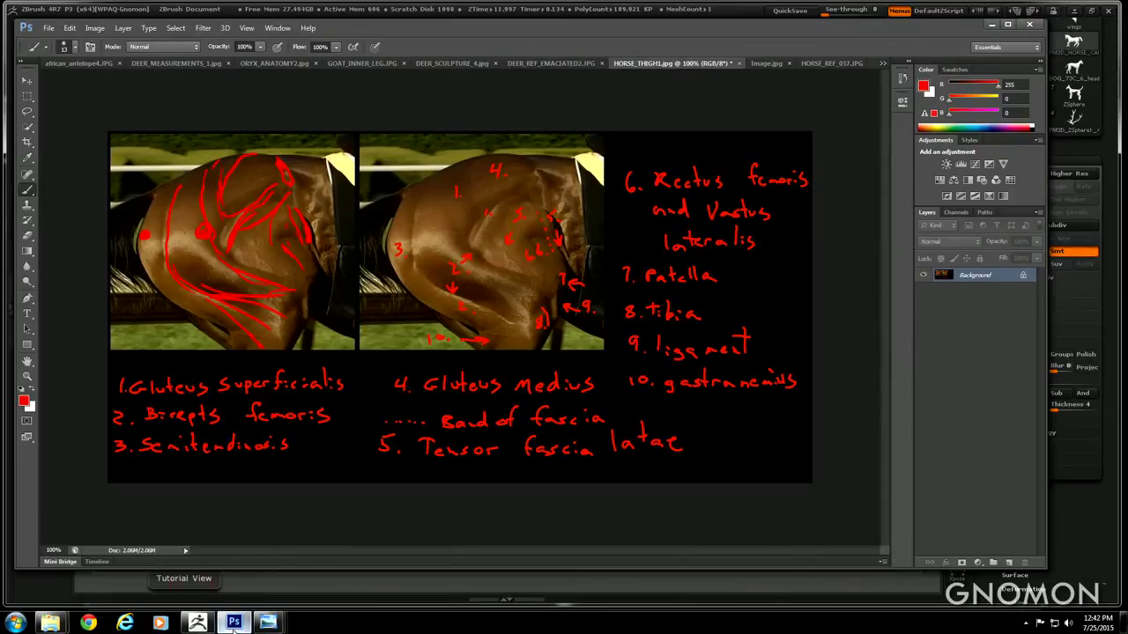
mouse_move(236, 624)
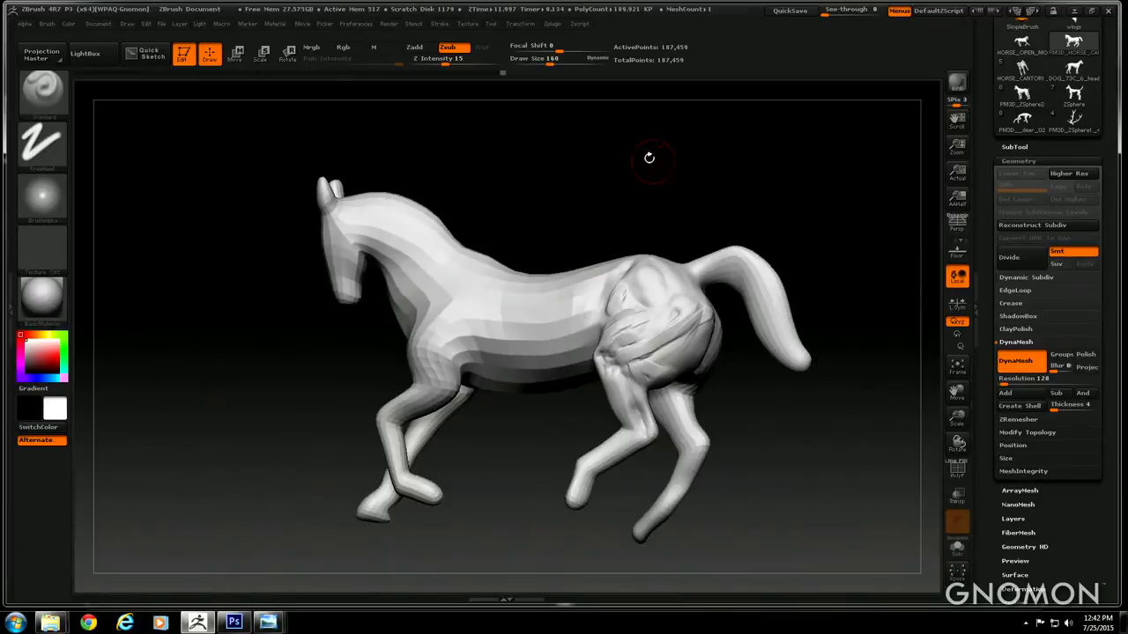
Return to ZBrush, set the Standard brush to intensity 25, and deepen the diagonal grooves across the rear haunch
drag(649, 159, 667, 206)
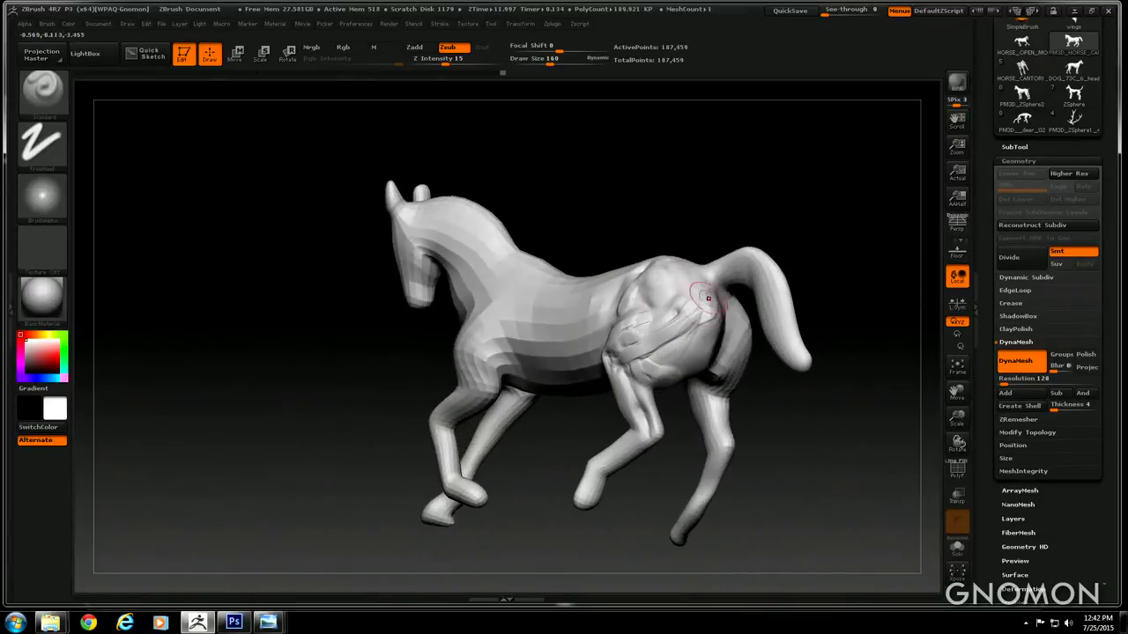
drag(445, 63, 455, 63)
drag(550, 62, 549, 62)
drag(574, 163, 582, 168)
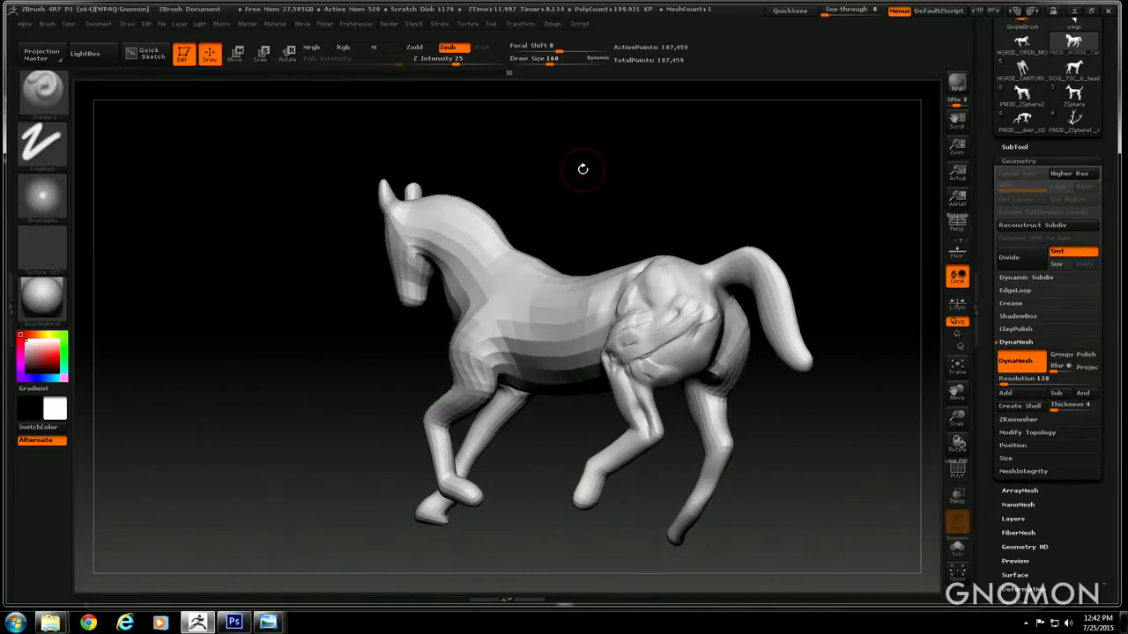
drag(672, 220, 693, 260)
drag(563, 359, 711, 291)
drag(620, 152, 630, 154)
drag(697, 327, 699, 299)
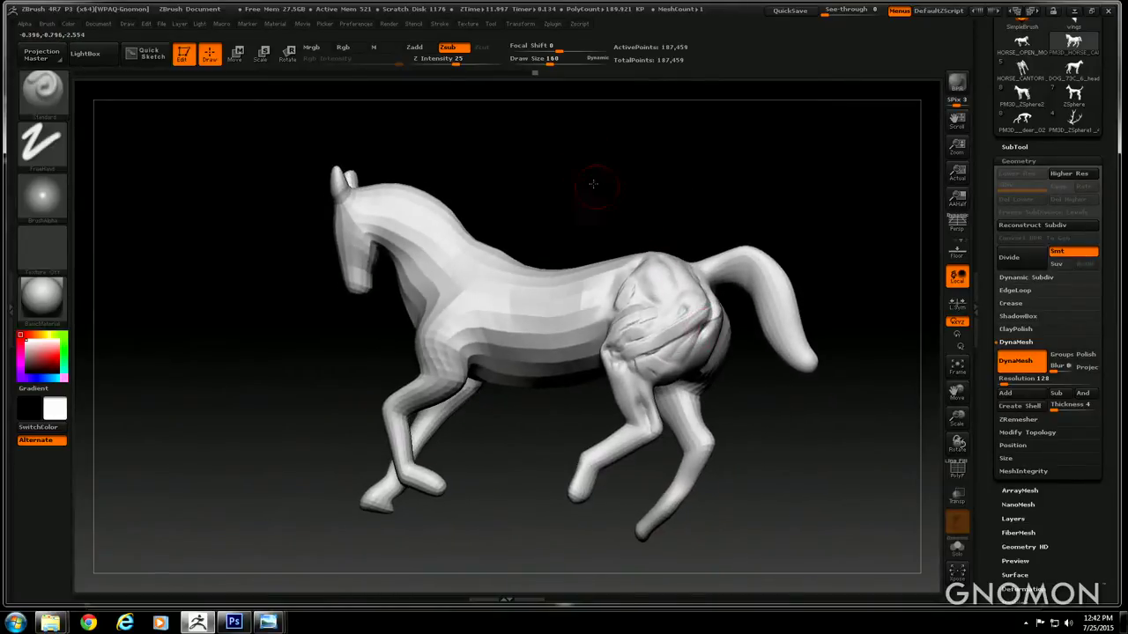
Carve further creases into the lower haunch and hollows around the bent joint of the near hind leg
drag(597, 186, 597, 216)
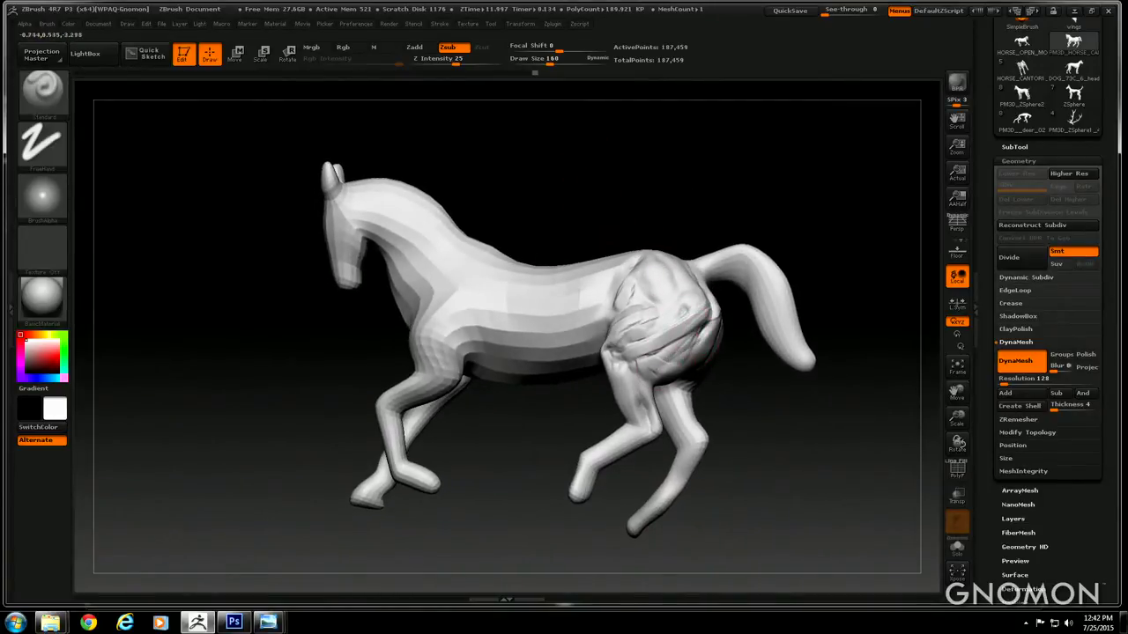
drag(528, 451, 523, 446)
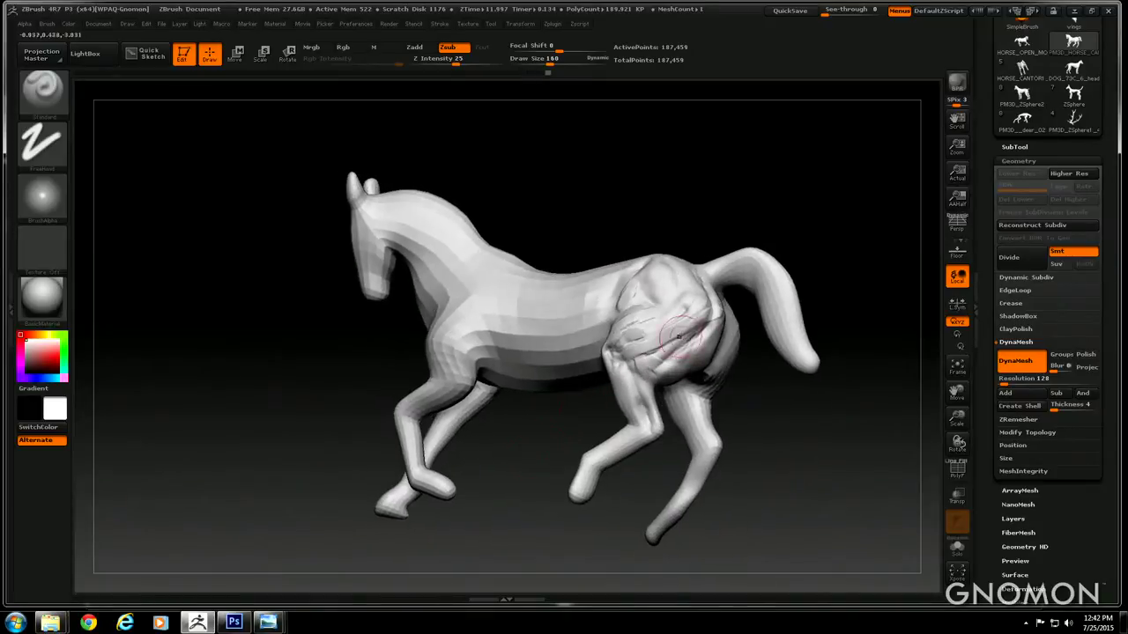
drag(574, 411, 588, 400)
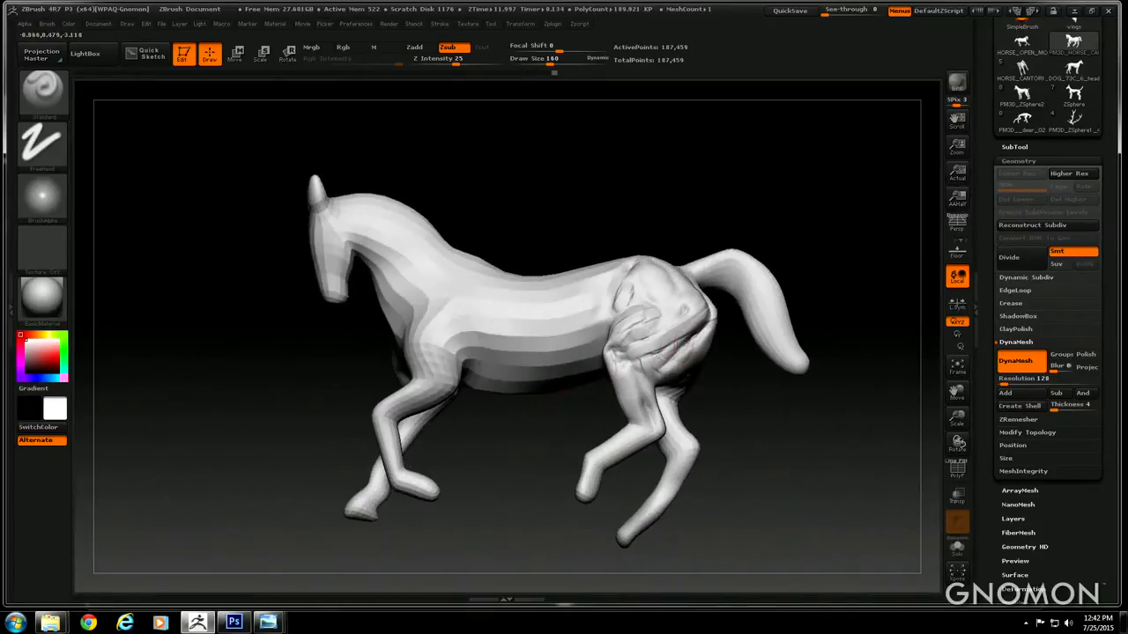
drag(554, 433, 555, 428)
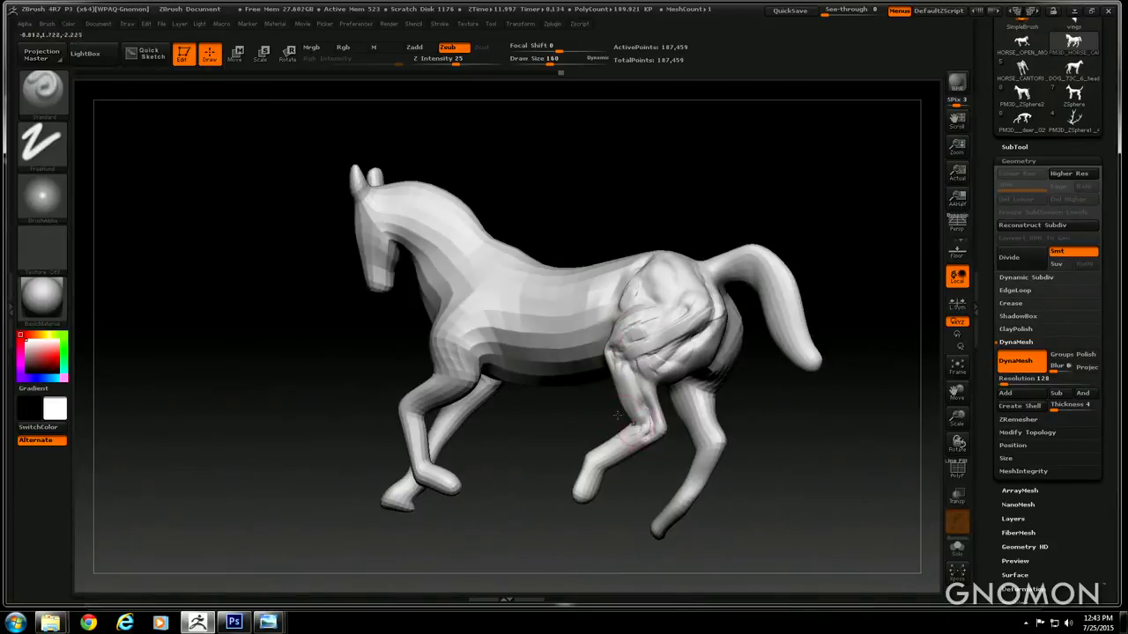
Build up volume around the bent joint and lower part of the near hind leg with the additive Clay brush at intensity 50
click(43, 86)
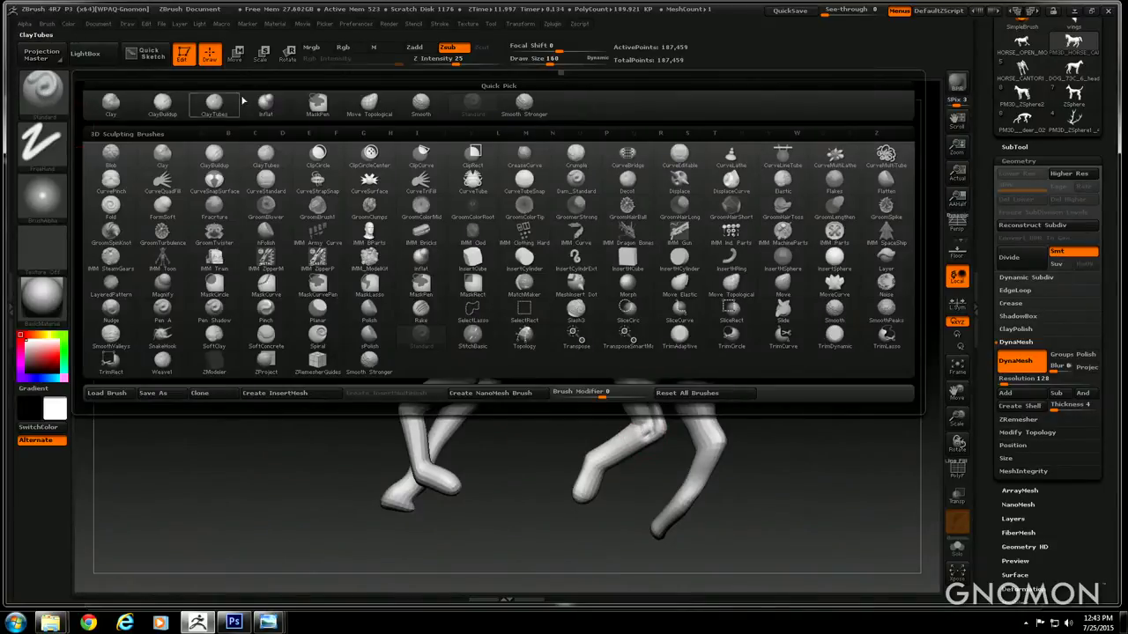
click(108, 106)
mouse_move(607, 171)
mouse_down()
mouse_move(622, 348)
mouse_move(604, 386)
mouse_up()
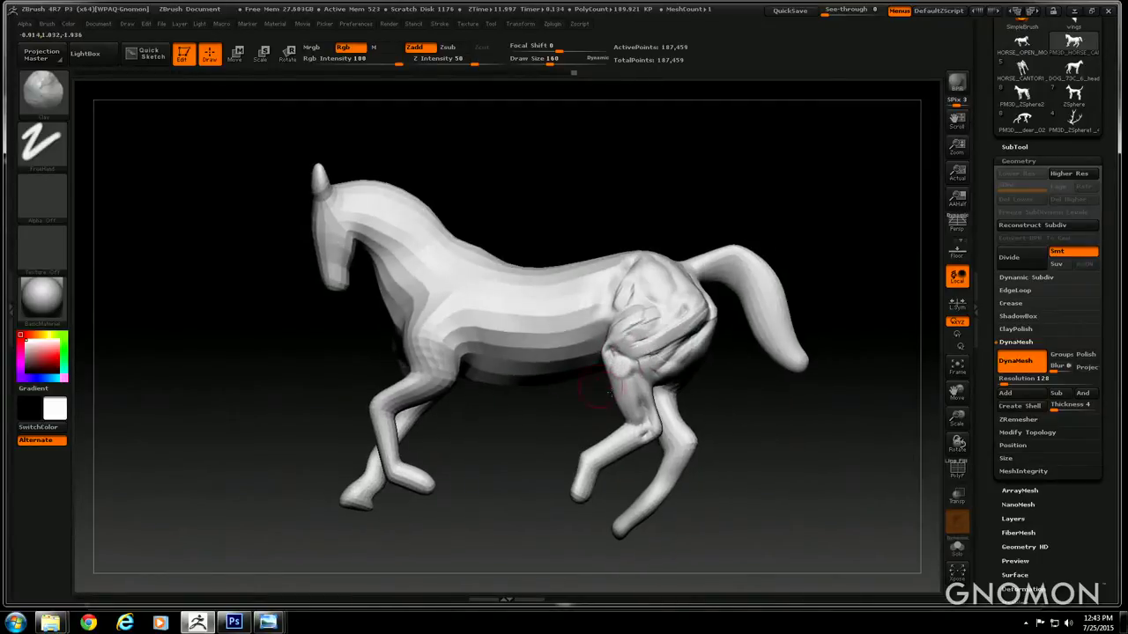
drag(604, 426, 654, 429)
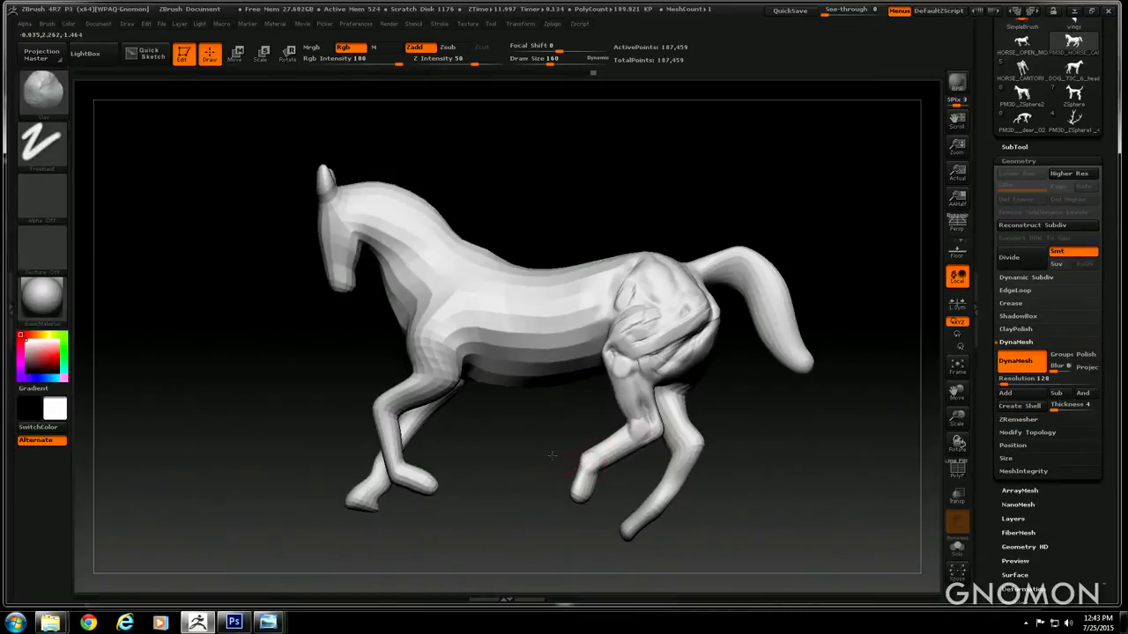
drag(586, 461, 637, 427)
drag(565, 400, 601, 404)
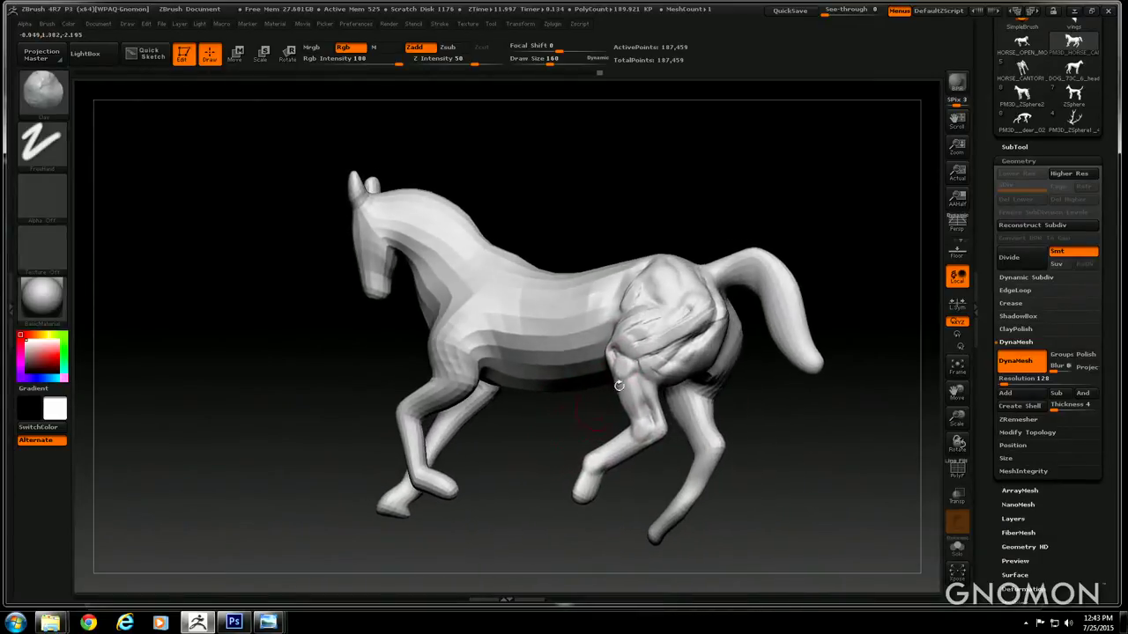
drag(631, 153, 575, 141)
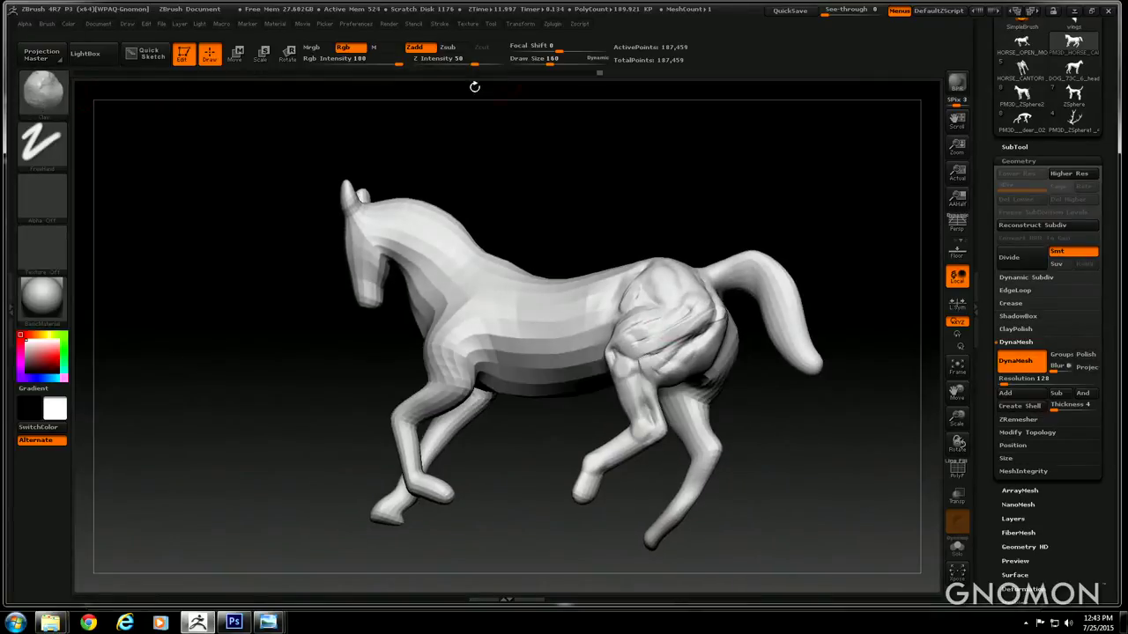
Carve deeper creases into the haunch and along the near thigh's edges with the subtractive Standard brush, draw size 145, intensity 25
click(32, 110)
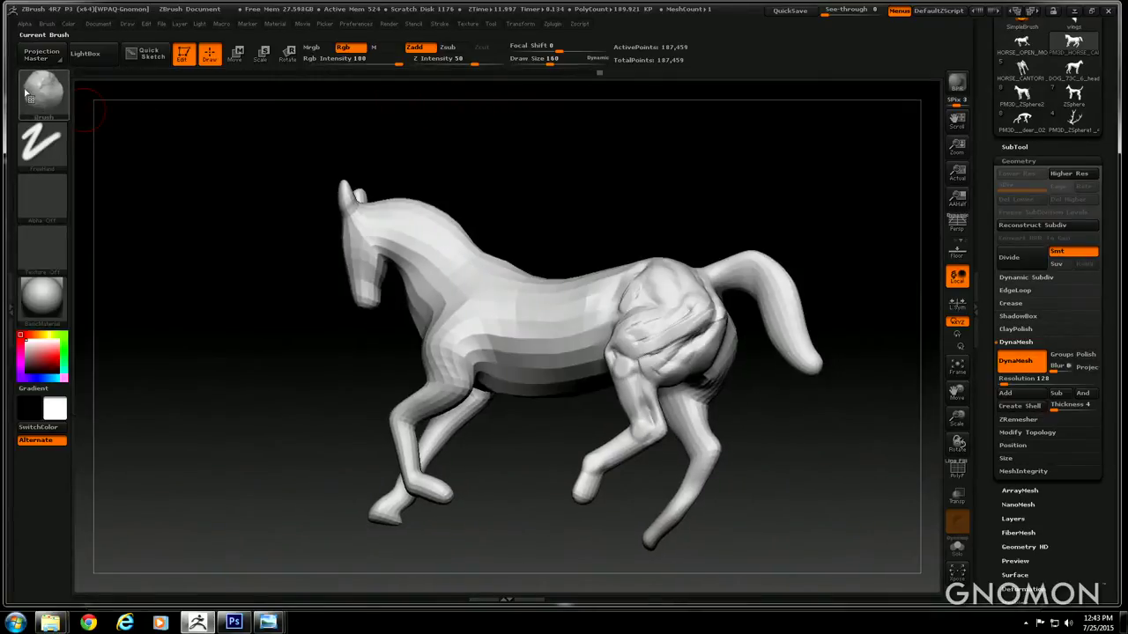
click(30, 101)
click(480, 107)
drag(556, 63, 547, 62)
drag(606, 143, 629, 176)
drag(555, 191, 641, 426)
drag(552, 409, 513, 304)
drag(650, 340, 705, 324)
mouse_move(619, 204)
mouse_down()
mouse_move(674, 353)
mouse_move(608, 150)
mouse_move(594, 234)
mouse_move(677, 364)
mouse_move(630, 254)
mouse_move(505, 267)
mouse_move(675, 382)
mouse_up()
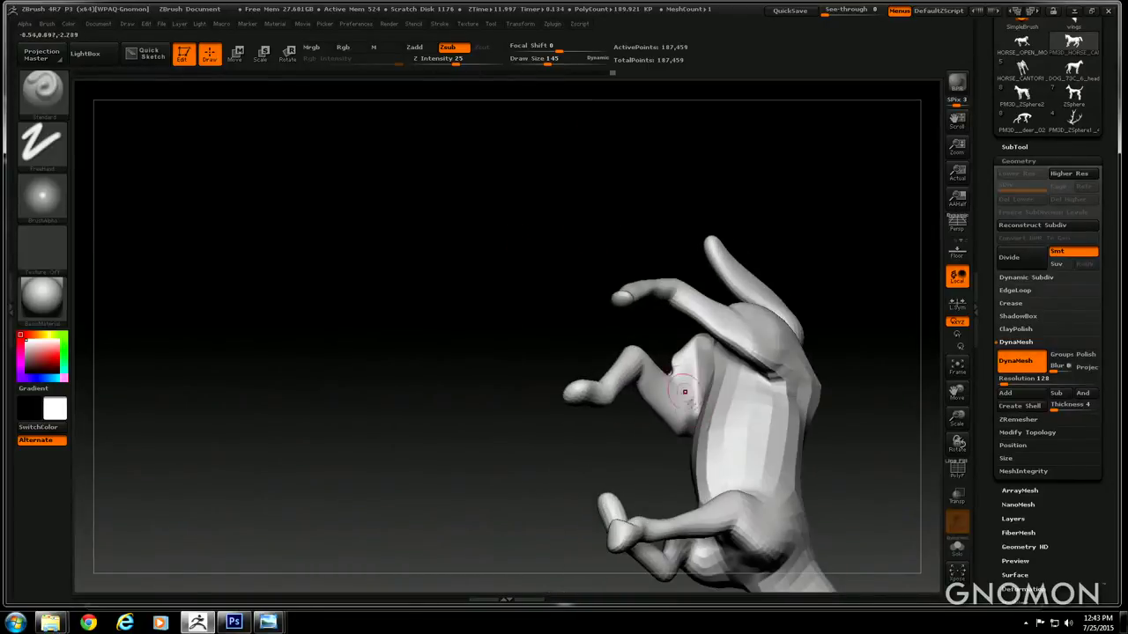
drag(544, 264, 633, 359)
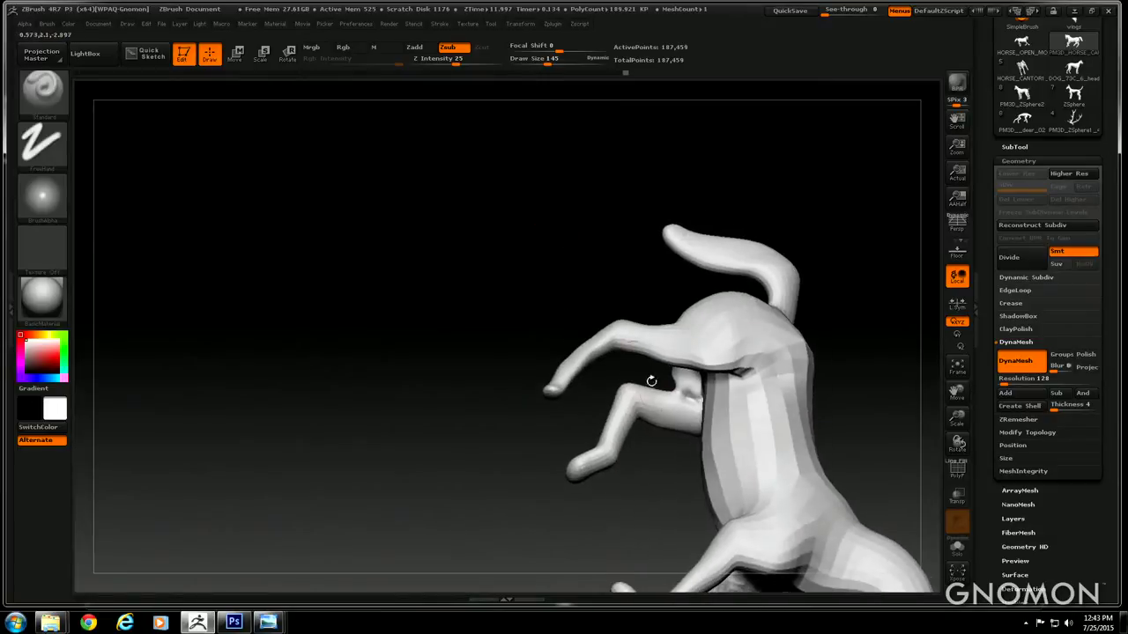
drag(675, 400, 461, 154)
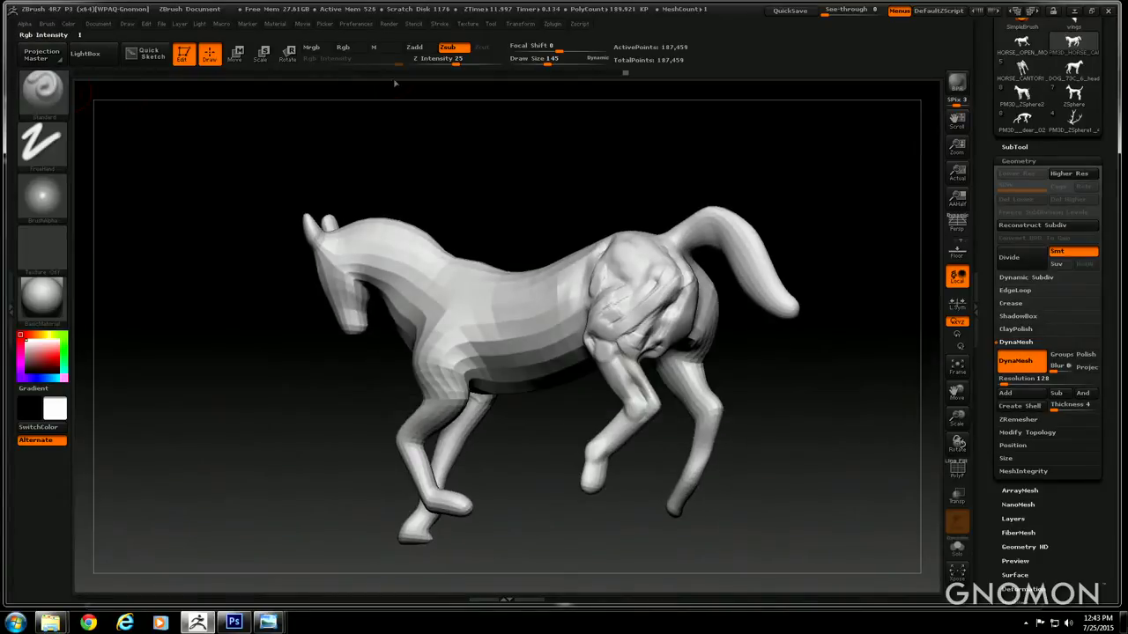
Reshape the near hindquarters with the Move Topological brush at draw size 203 and smooth the creased haunch muscles
click(42, 88)
click(370, 104)
drag(556, 61, 559, 64)
mouse_move(535, 129)
mouse_down()
mouse_move(565, 181)
mouse_move(574, 171)
mouse_move(580, 198)
mouse_up()
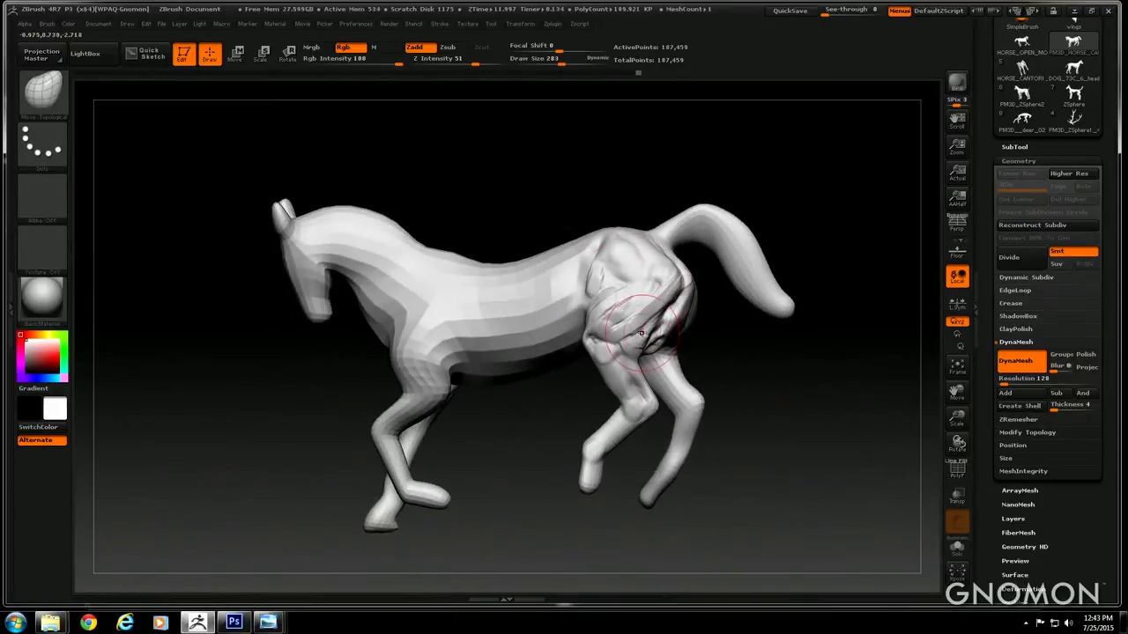
mouse_move(642, 333)
shift+mouse_down()
mouse_move(626, 317)
mouse_move(648, 330)
mouse_move(674, 282)
mouse_move(599, 309)
mouse_move(622, 280)
shift+mouse_up()
mouse_move(582, 157)
mouse_down()
mouse_move(504, 139)
mouse_move(569, 181)
mouse_move(532, 186)
mouse_up()
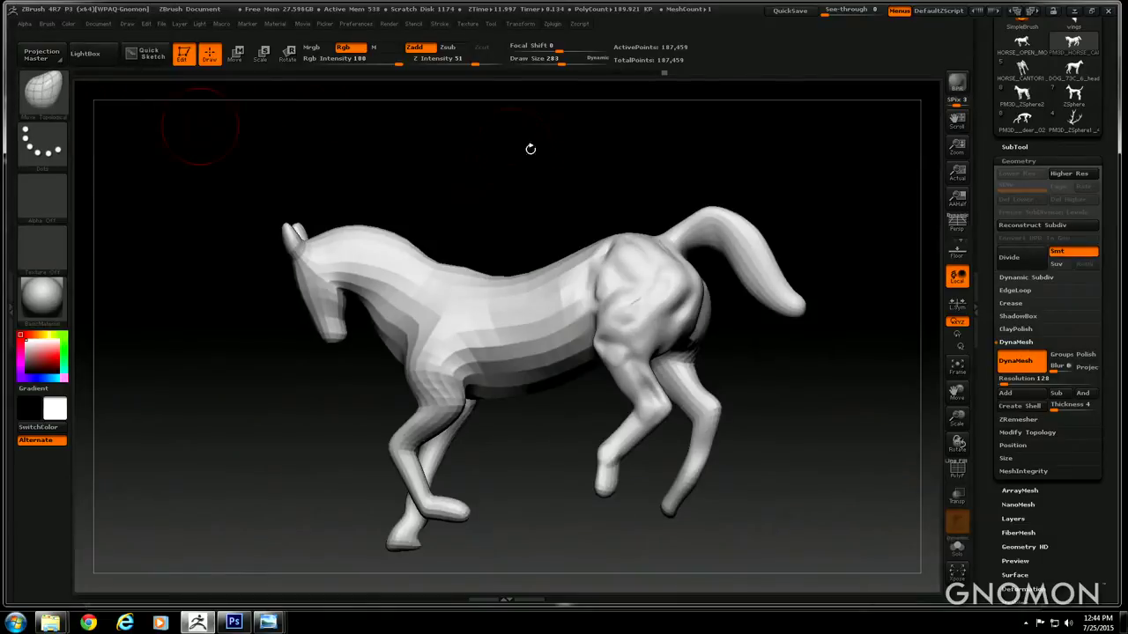
Refine the contour of the near hind leg's lower section and foot with the Move Topological brush at draw size 197
drag(519, 145, 486, 148)
drag(562, 61, 553, 61)
drag(468, 133, 457, 196)
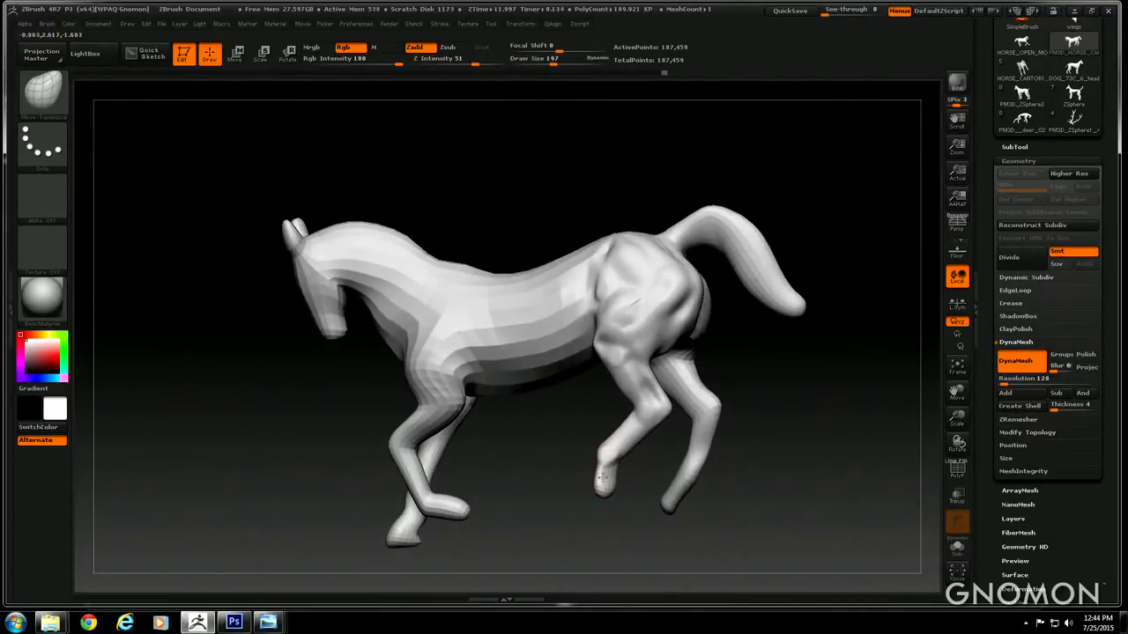
drag(555, 467, 576, 476)
drag(352, 415, 465, 443)
drag(533, 491, 593, 398)
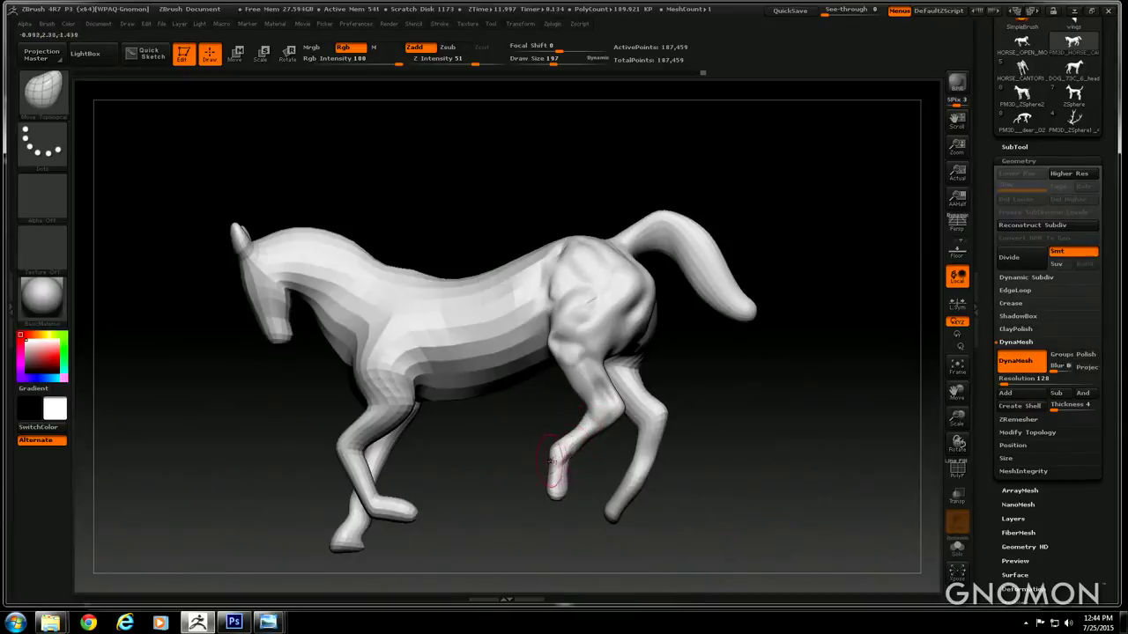
Adjust the near hind leg's joint, lower leg and rump contour from several angles with Move Topological at draw size 244
drag(552, 63, 559, 64)
mouse_move(474, 129)
mouse_down()
mouse_move(458, 133)
mouse_move(541, 471)
mouse_move(461, 491)
mouse_move(579, 401)
mouse_up()
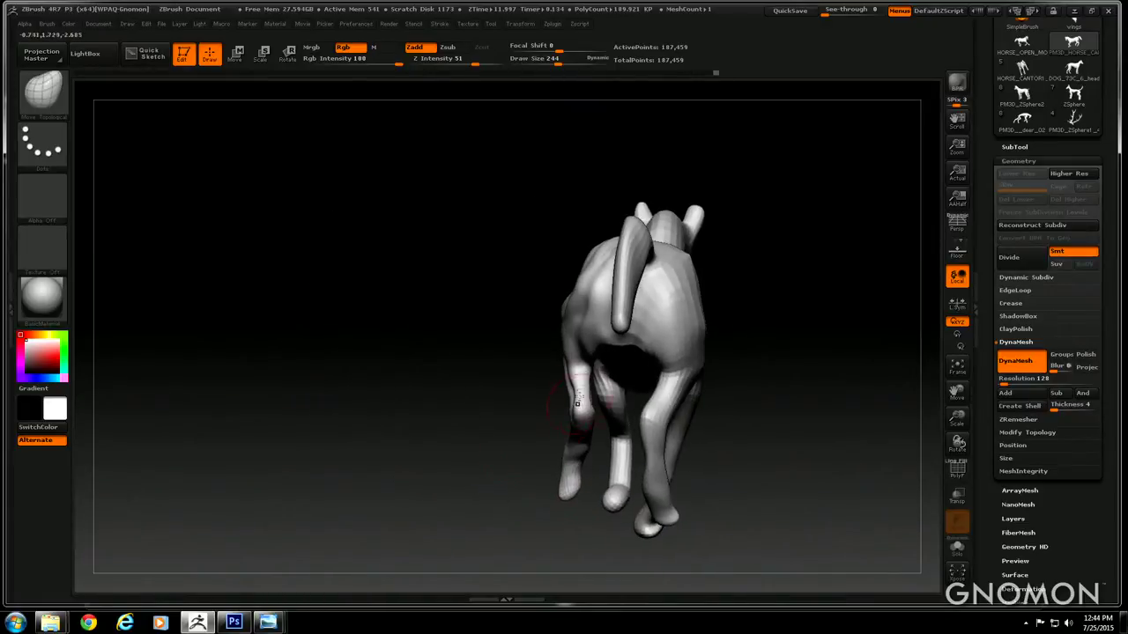
drag(457, 328, 547, 284)
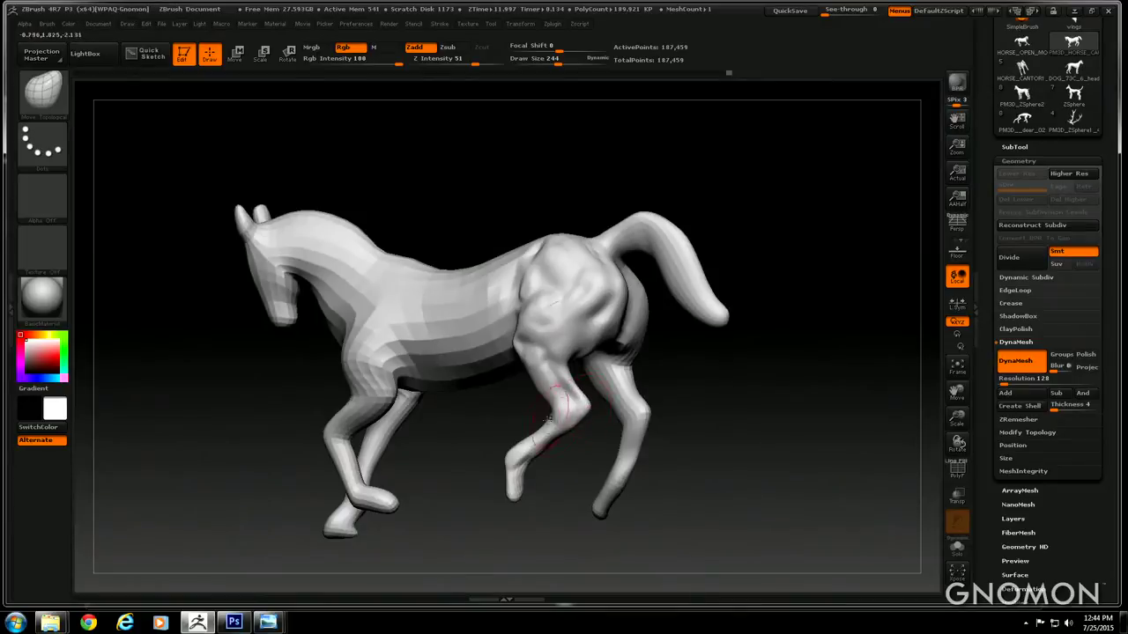
drag(517, 428, 499, 495)
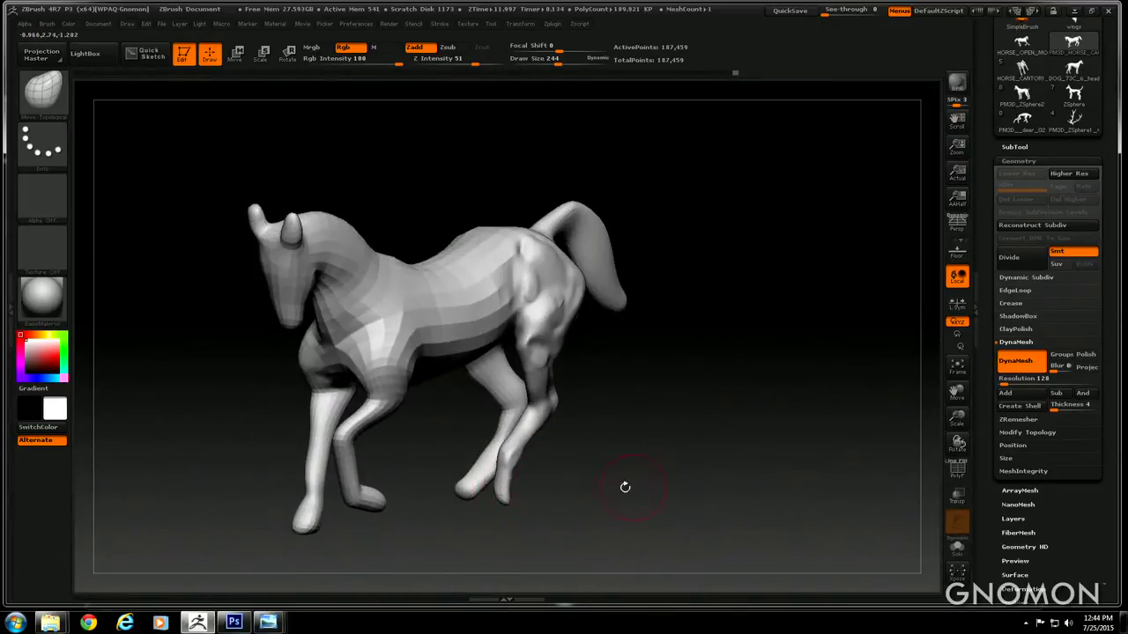
drag(632, 485, 584, 460)
mouse_move(485, 141)
mouse_down()
mouse_move(422, 156)
mouse_move(477, 152)
mouse_move(448, 167)
mouse_up()
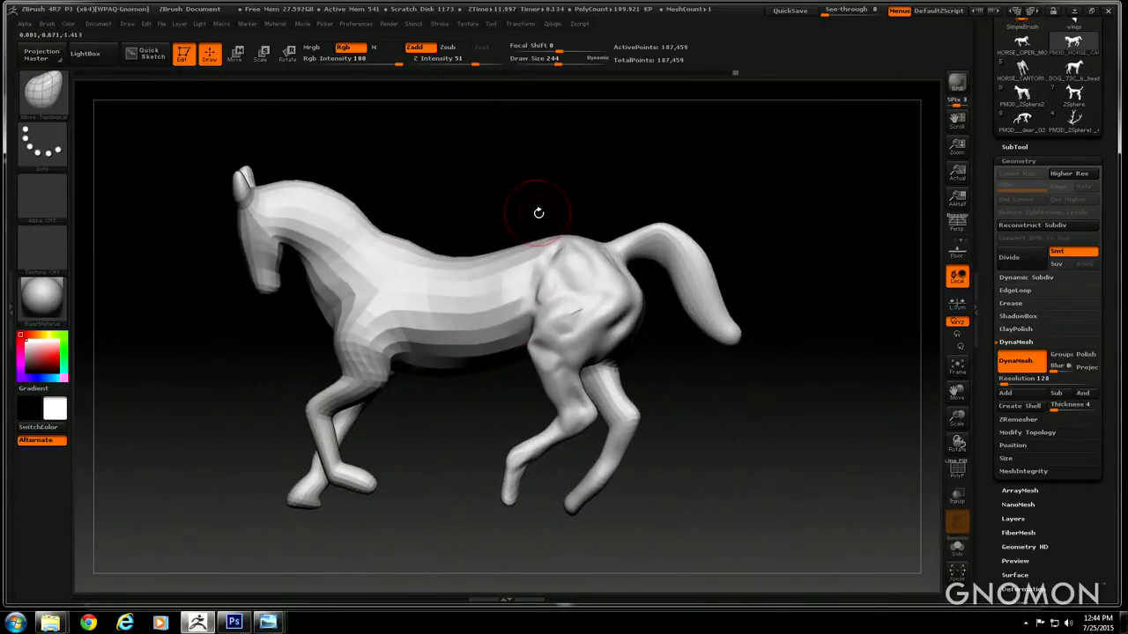
drag(541, 180, 535, 180)
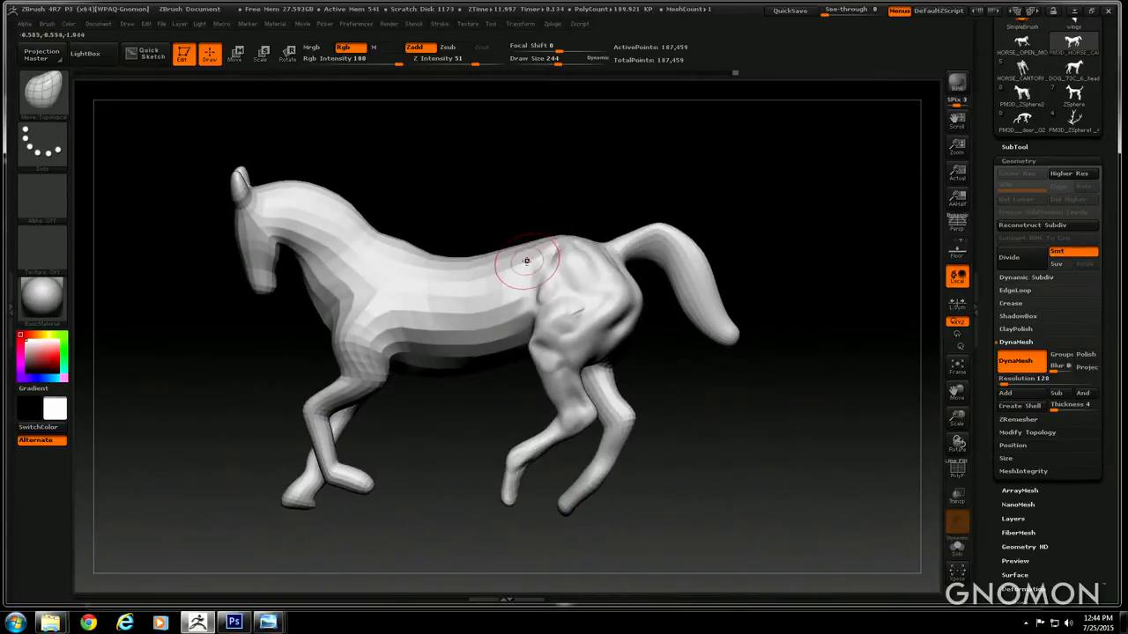
drag(516, 132, 526, 147)
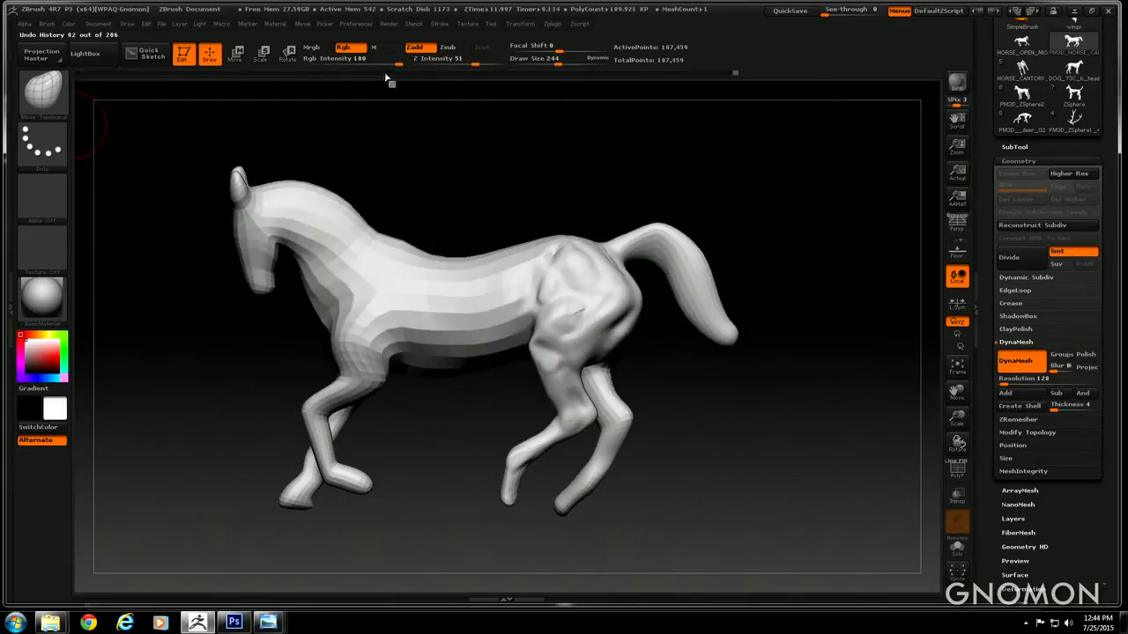
Carve the separations between the smoothed haunch muscles and down the rear thigh with the subtractive Standard brush at draw size 186
click(42, 88)
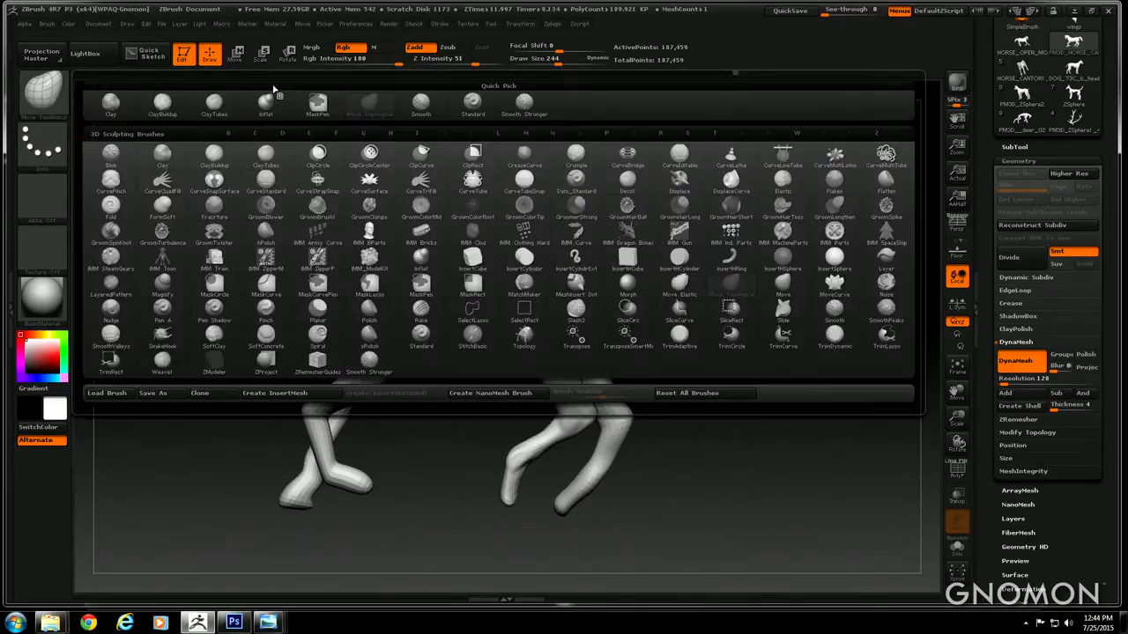
click(473, 105)
mouse_move(549, 96)
mouse_down()
mouse_move(468, 123)
mouse_move(624, 335)
mouse_move(595, 367)
mouse_up()
mouse_move(598, 170)
mouse_down()
mouse_move(592, 232)
mouse_move(608, 260)
mouse_up()
drag(637, 296, 629, 327)
mouse_move(656, 187)
mouse_down()
mouse_move(608, 231)
mouse_move(635, 274)
mouse_up()
mouse_move(421, 430)
mouse_down()
mouse_move(407, 323)
mouse_move(484, 289)
mouse_move(660, 297)
mouse_move(658, 332)
mouse_up()
drag(546, 265, 555, 210)
mouse_move(663, 333)
mouse_down()
mouse_move(656, 314)
mouse_move(488, 302)
mouse_move(388, 345)
mouse_move(516, 164)
mouse_move(379, 154)
mouse_up()
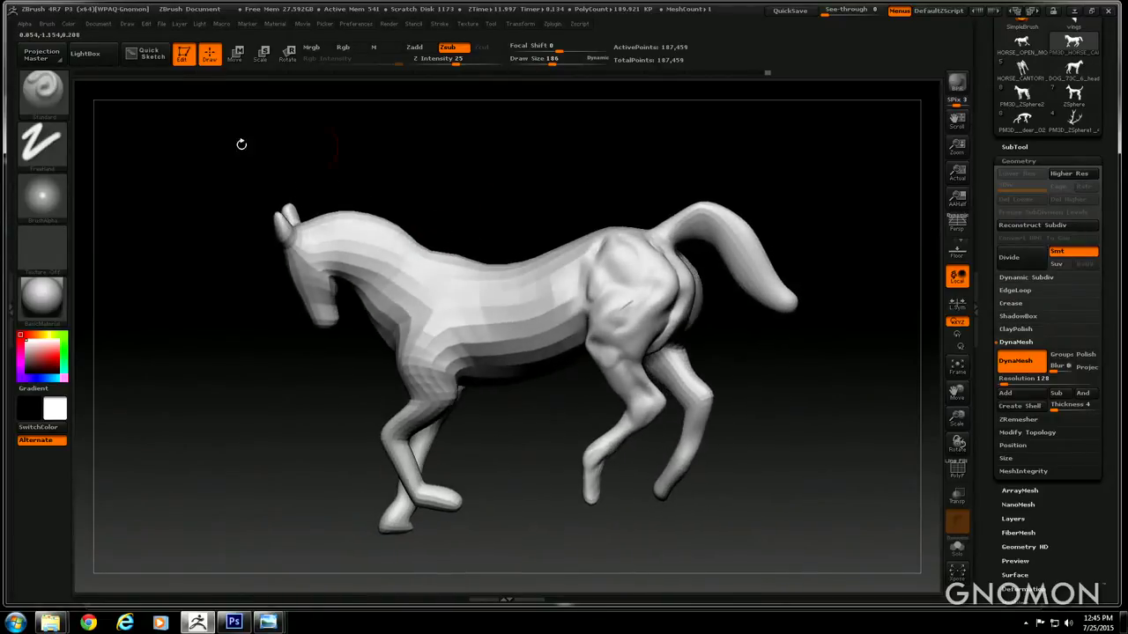
Lay muscle strips over the upper and front haunch with the ClayTubes brush at draw size 208 and intensity 49
click(43, 88)
click(207, 106)
click(554, 61)
mouse_move(476, 138)
mouse_down()
mouse_move(496, 141)
mouse_move(514, 174)
mouse_up()
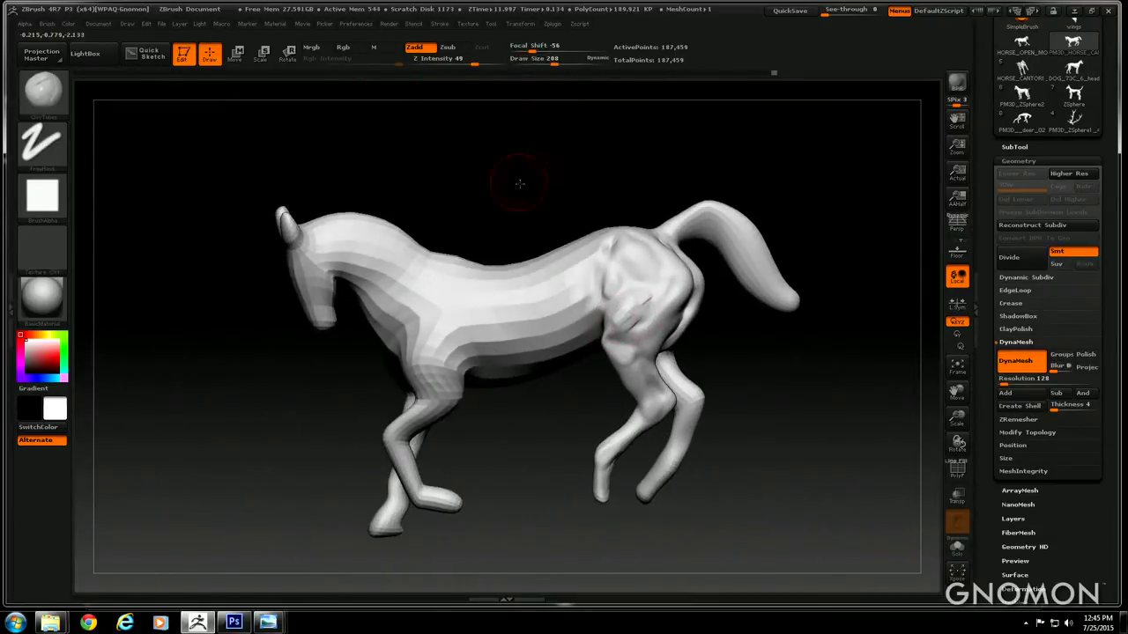
drag(518, 181, 609, 303)
drag(510, 194, 521, 174)
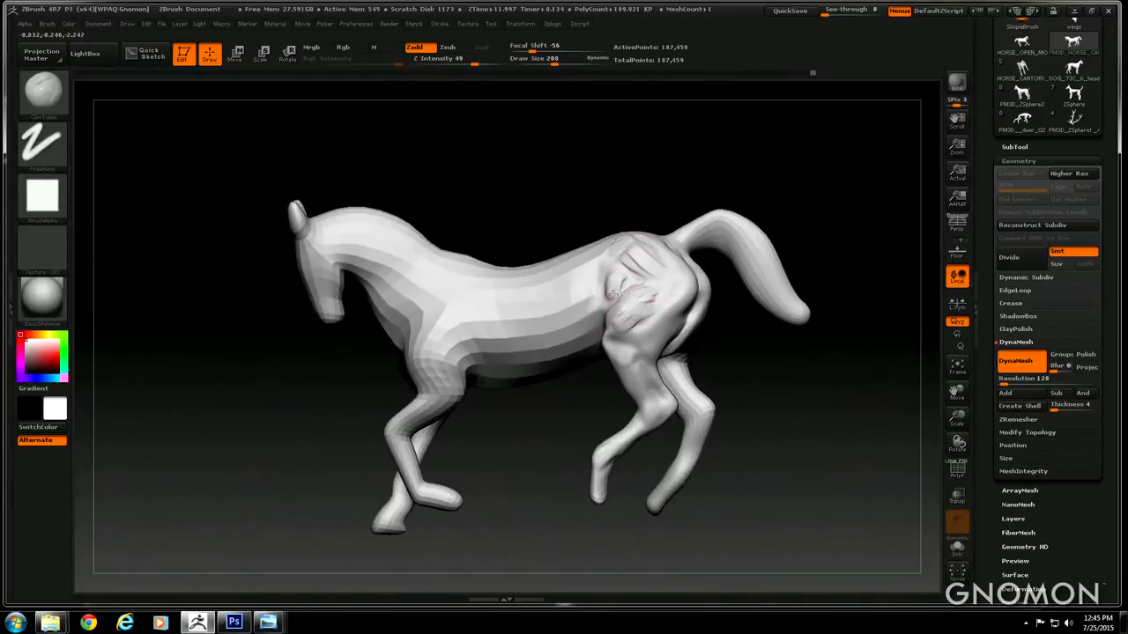
drag(561, 200, 609, 297)
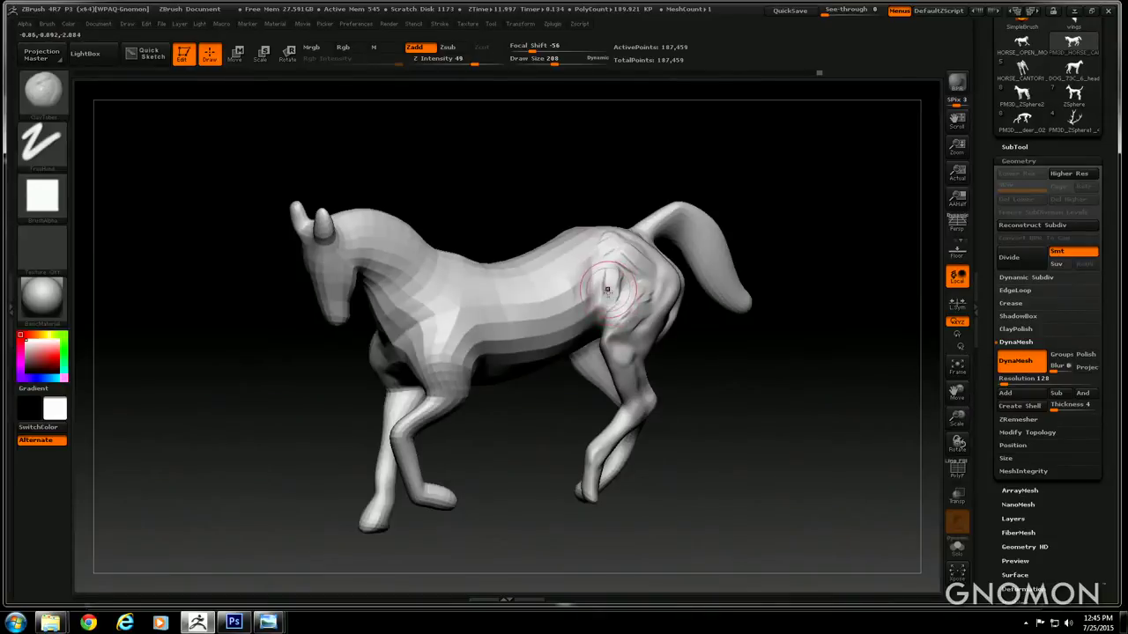
drag(566, 195, 589, 255)
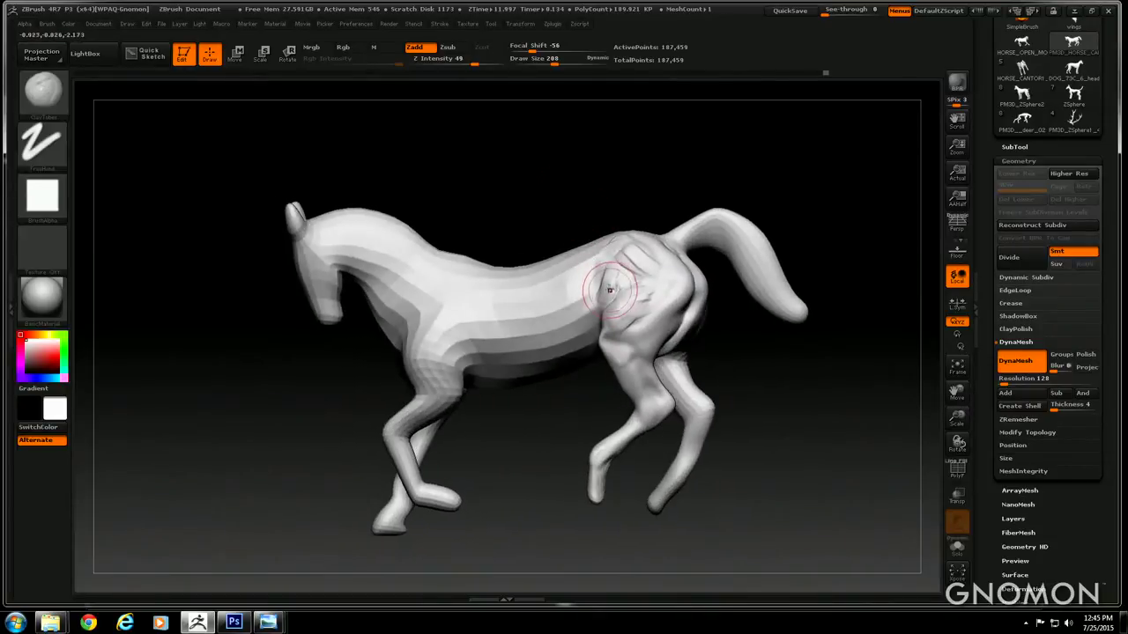
drag(557, 192, 596, 256)
Add ClayTubes muscle strips down the rear haunch, the lower thigh and the upper part of the near hind leg
drag(551, 182, 522, 180)
drag(665, 327, 646, 360)
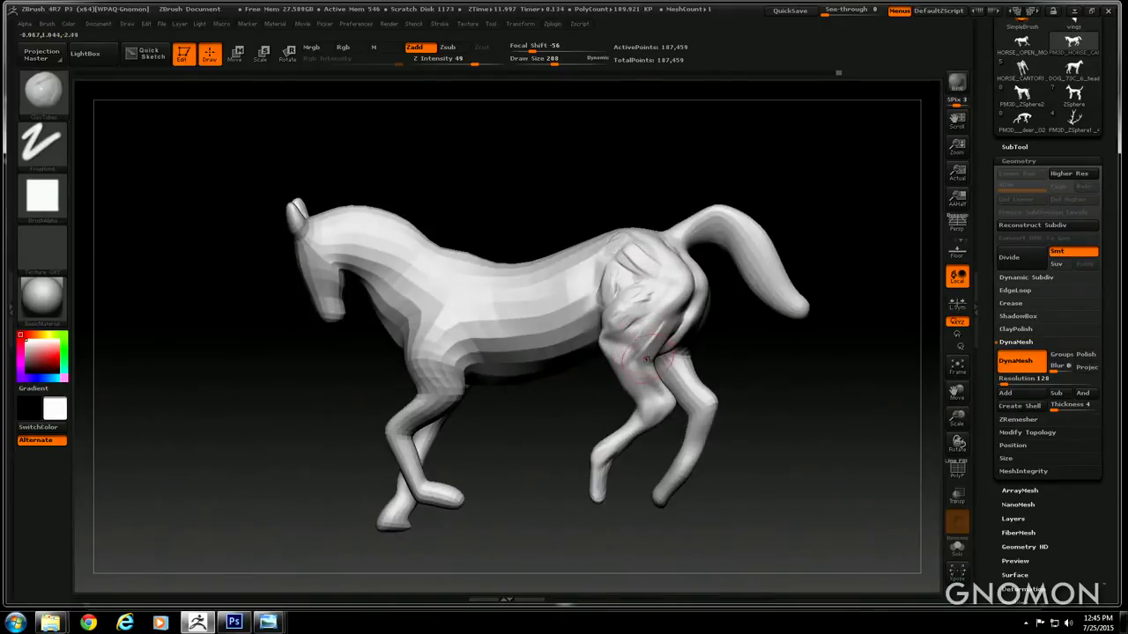
drag(609, 197, 648, 351)
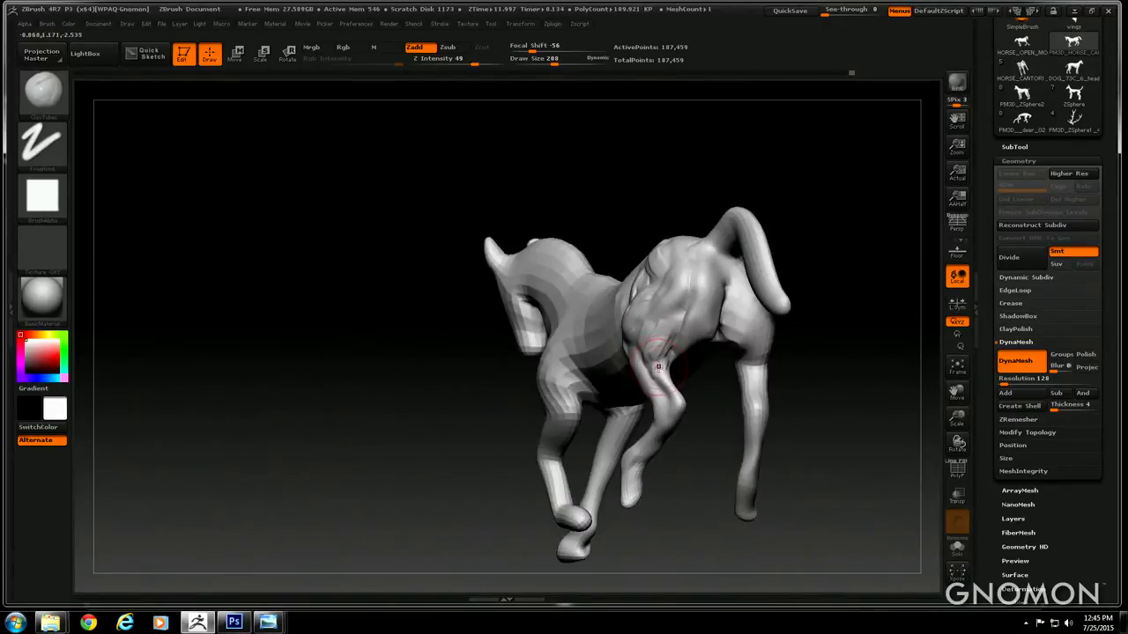
drag(327, 300, 404, 322)
drag(549, 170, 564, 99)
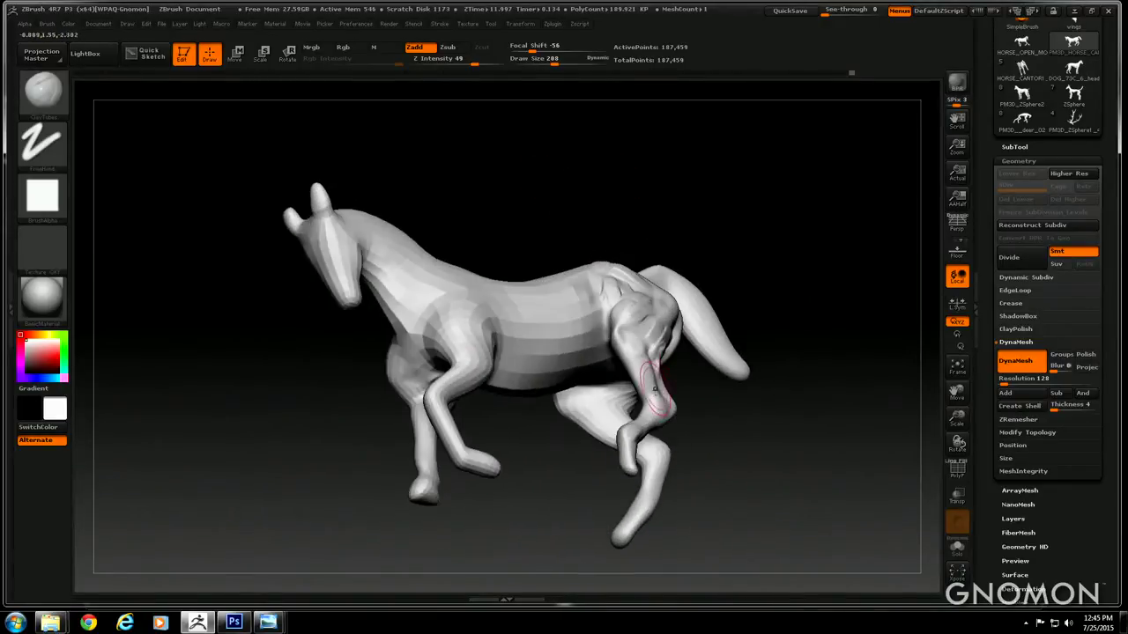
drag(743, 450, 569, 162)
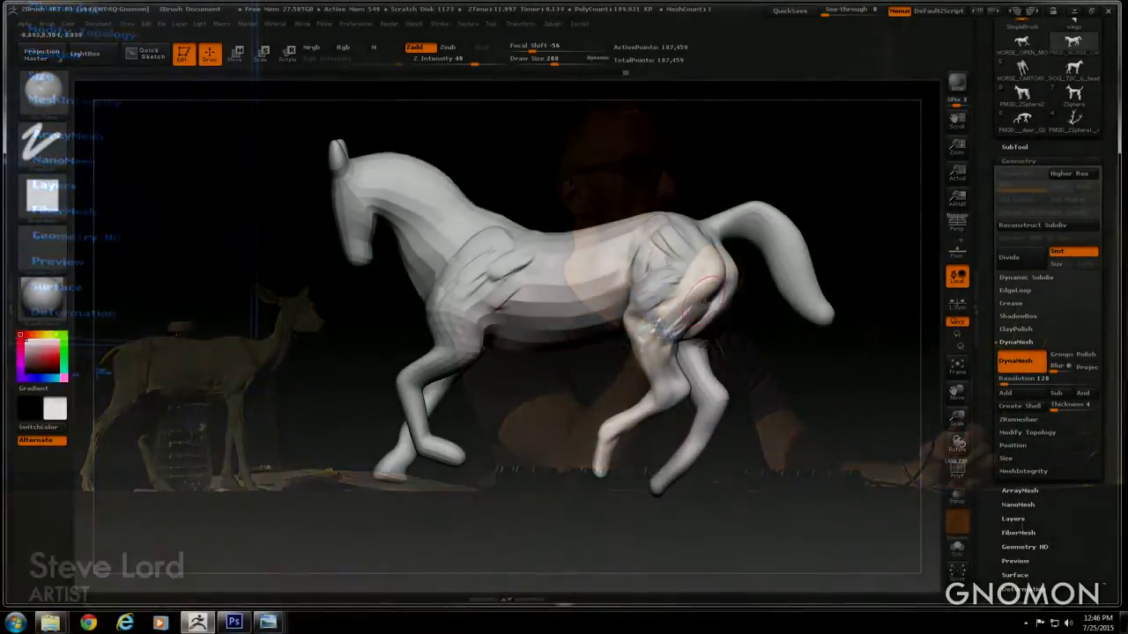
drag(645, 178, 663, 289)
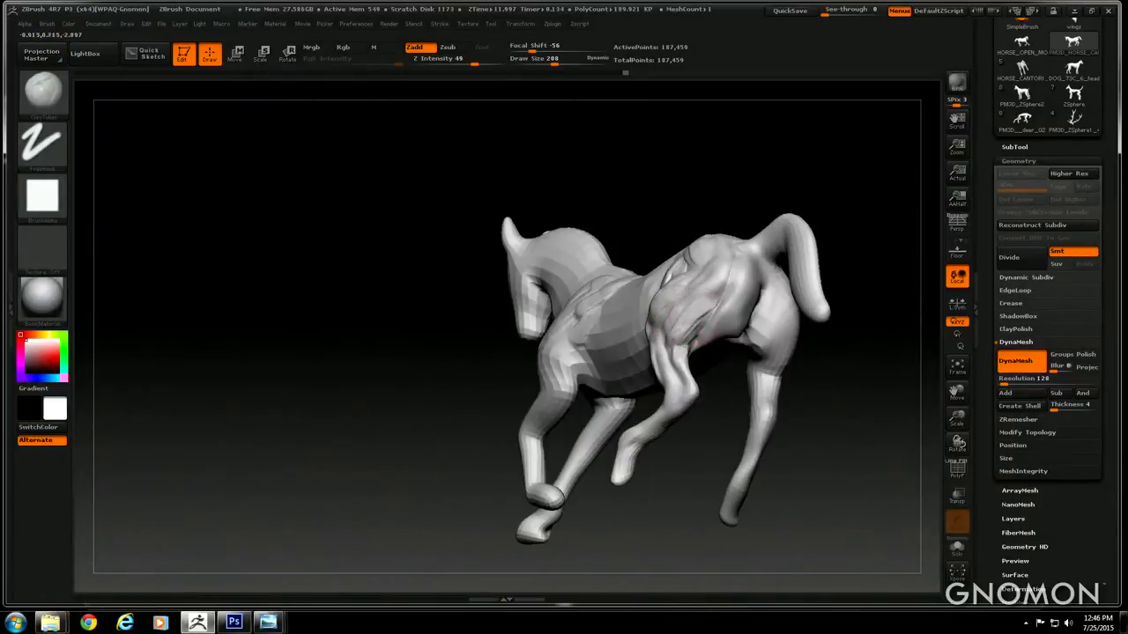
mouse_move(636, 162)
mouse_down()
mouse_move(659, 197)
mouse_move(617, 146)
mouse_move(711, 292)
mouse_move(660, 298)
mouse_move(646, 333)
mouse_move(702, 238)
mouse_up()
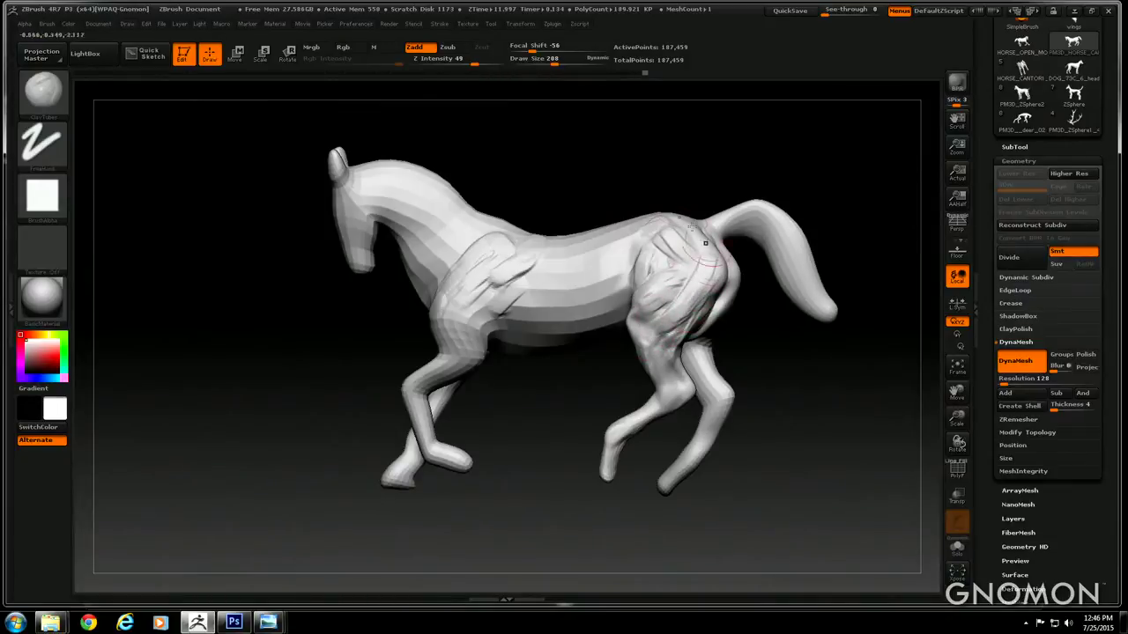
Build up the lower shoulder and upper foreleg muscles with diagonal ClayTubes strokes on the near side
drag(327, 385, 457, 341)
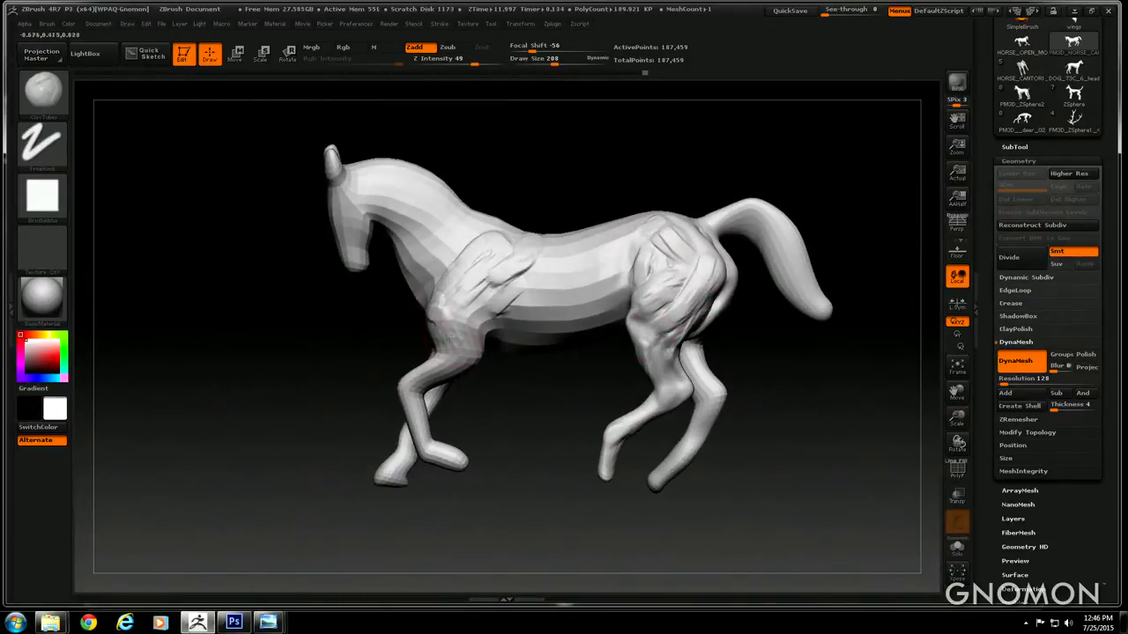
drag(462, 315, 466, 312)
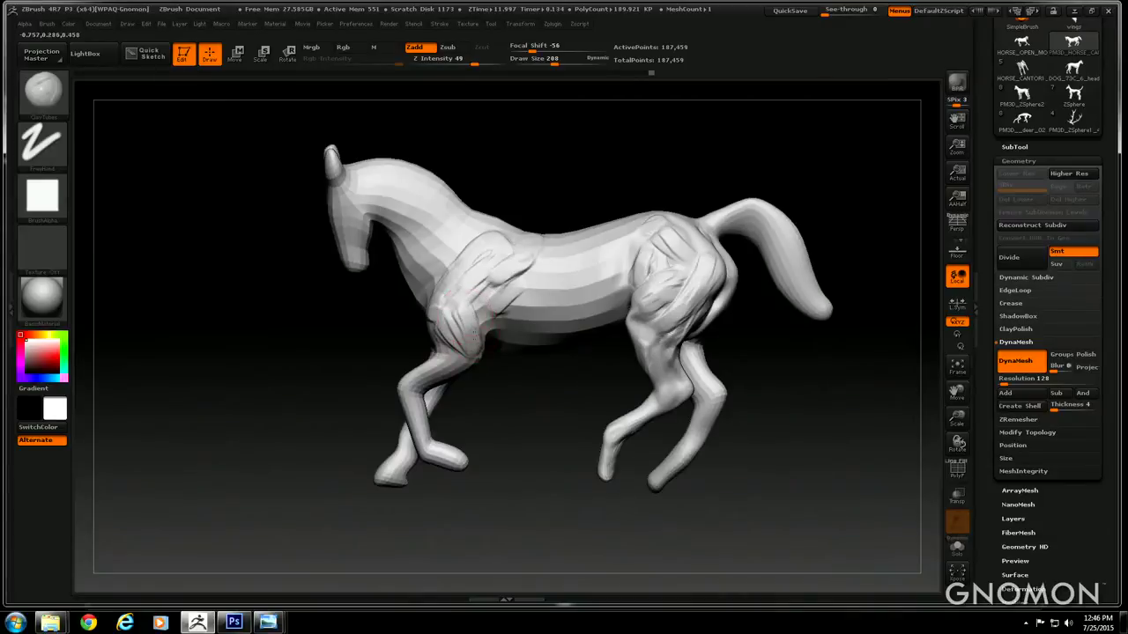
drag(353, 355, 360, 357)
mouse_move(459, 359)
mouse_down()
mouse_move(434, 370)
mouse_move(407, 355)
mouse_move(416, 322)
mouse_up()
drag(400, 370, 439, 366)
drag(405, 333, 415, 331)
mouse_move(502, 318)
mouse_down()
mouse_move(489, 344)
mouse_move(416, 328)
mouse_move(478, 265)
mouse_move(516, 297)
mouse_move(504, 270)
mouse_move(498, 300)
mouse_up()
Carve separations between the shoulder and upper foreleg muscles with the subtractive Standard brush at draw size 155
click(54, 95)
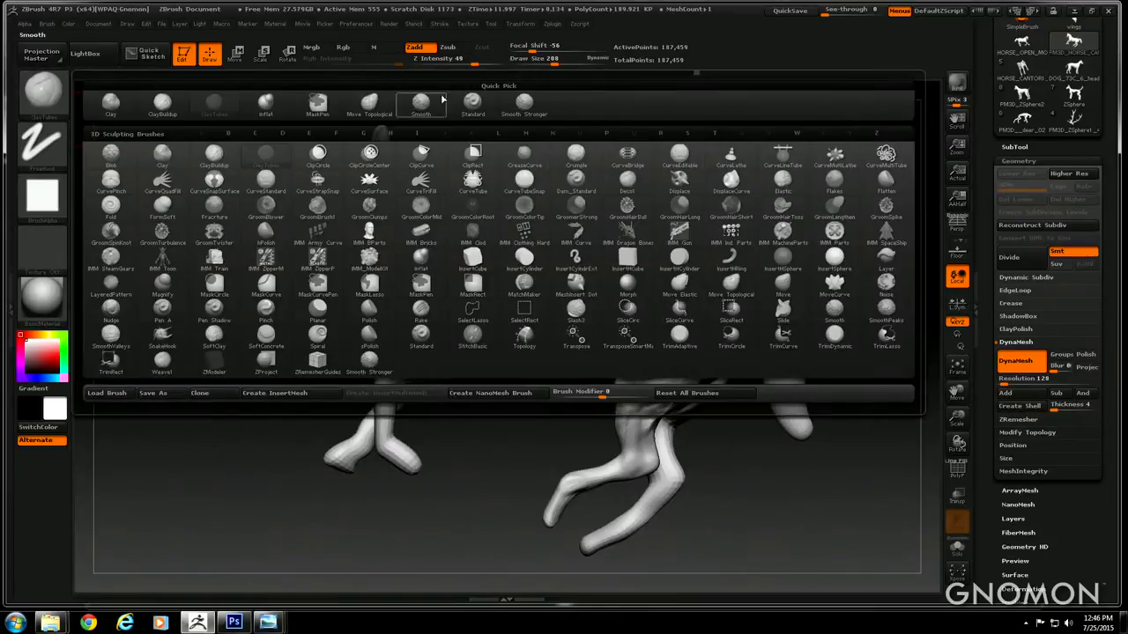
click(471, 102)
click(543, 50)
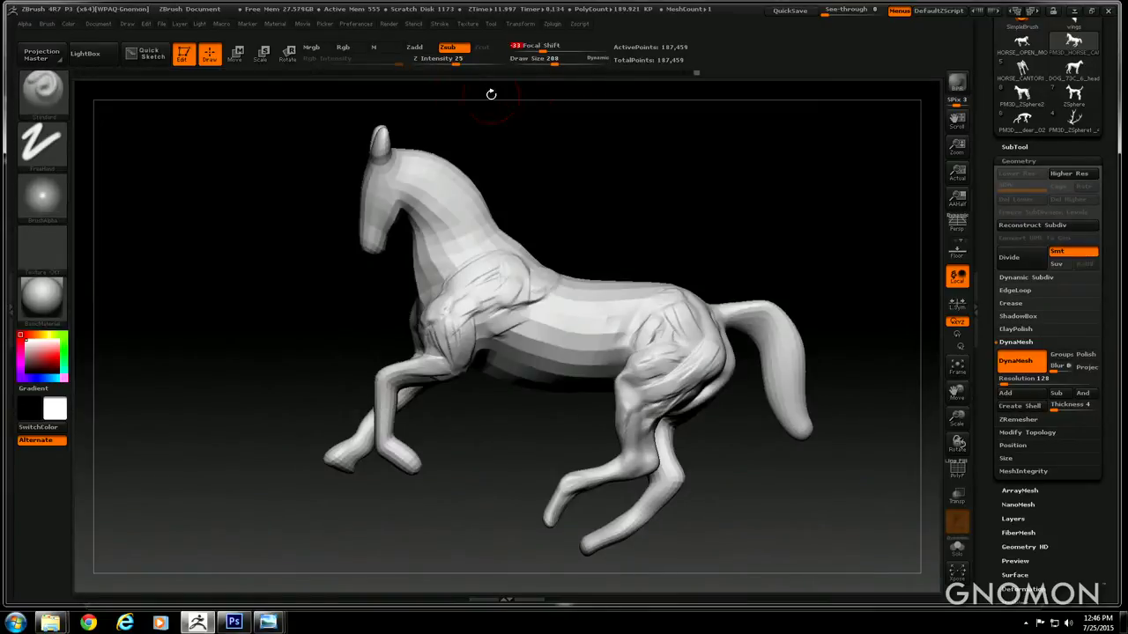
click(549, 63)
drag(251, 300, 372, 290)
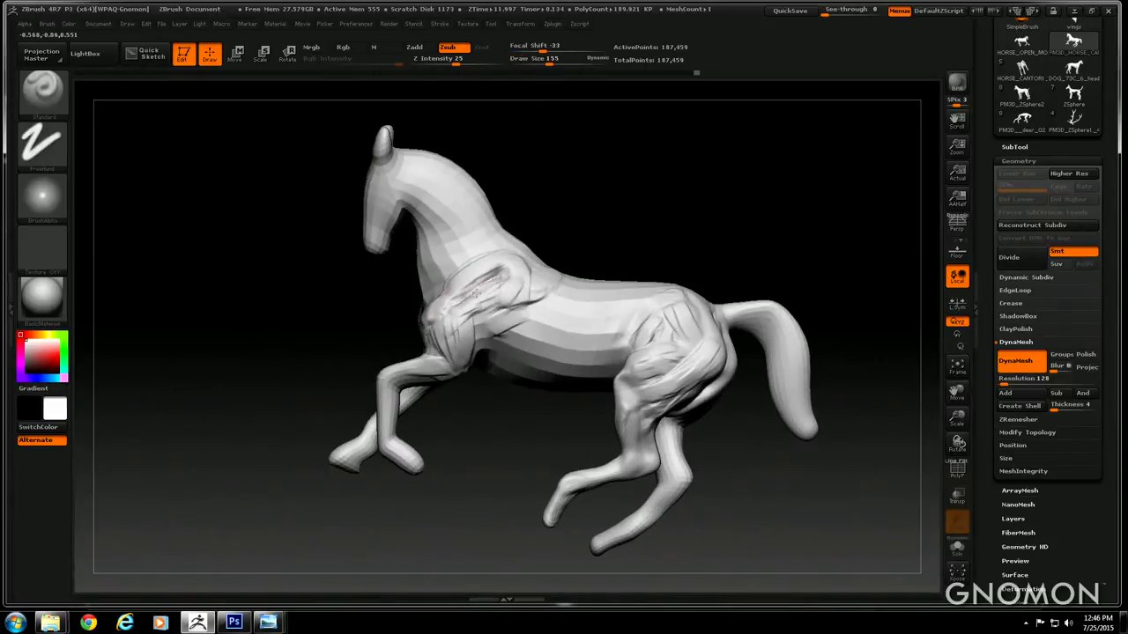
drag(355, 305, 323, 321)
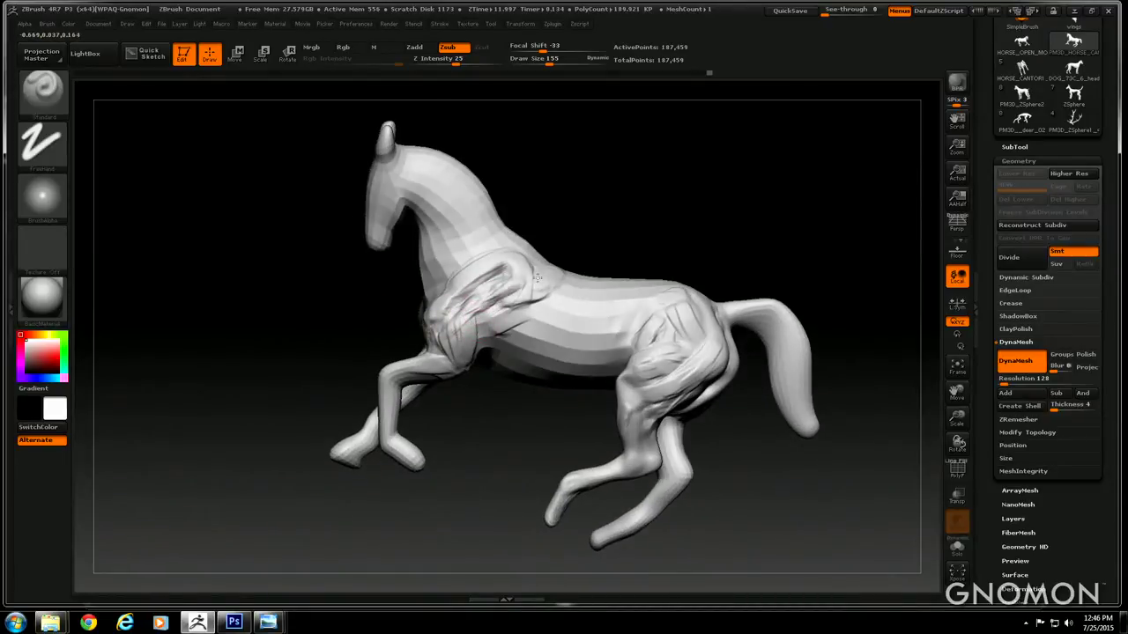
drag(350, 310, 361, 306)
drag(433, 332, 447, 362)
drag(356, 311, 381, 310)
drag(478, 323, 494, 344)
mouse_move(356, 310)
mouse_down()
mouse_move(324, 312)
mouse_move(301, 292)
mouse_up()
Select the Move Topological brush at draw size 370 and check the horse's chest and shoulders from the front
click(54, 87)
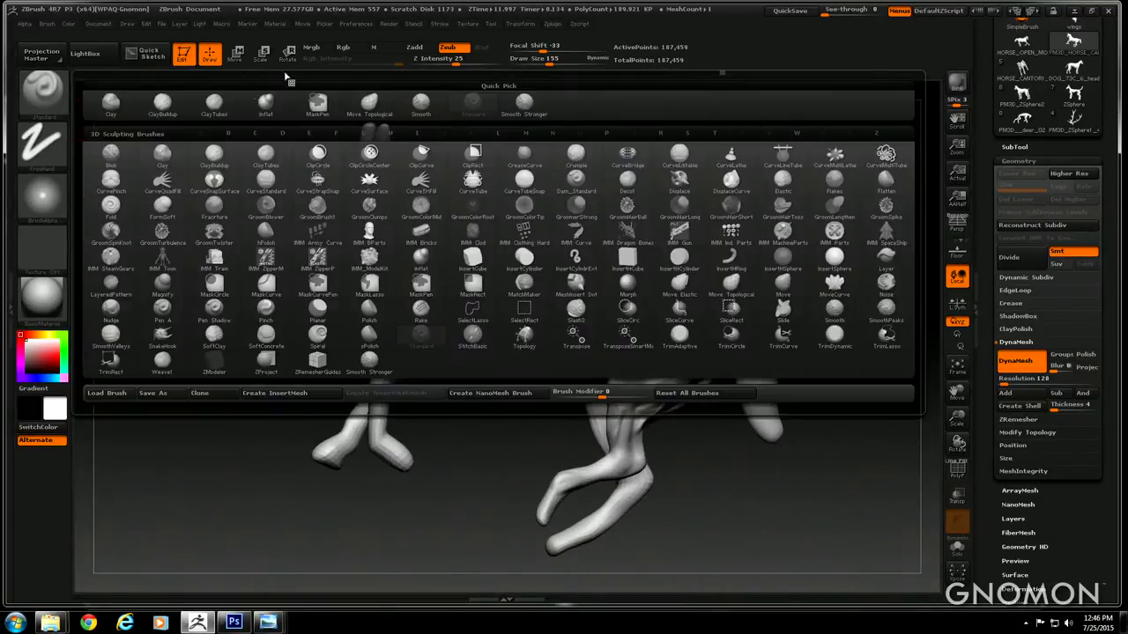
click(44, 88)
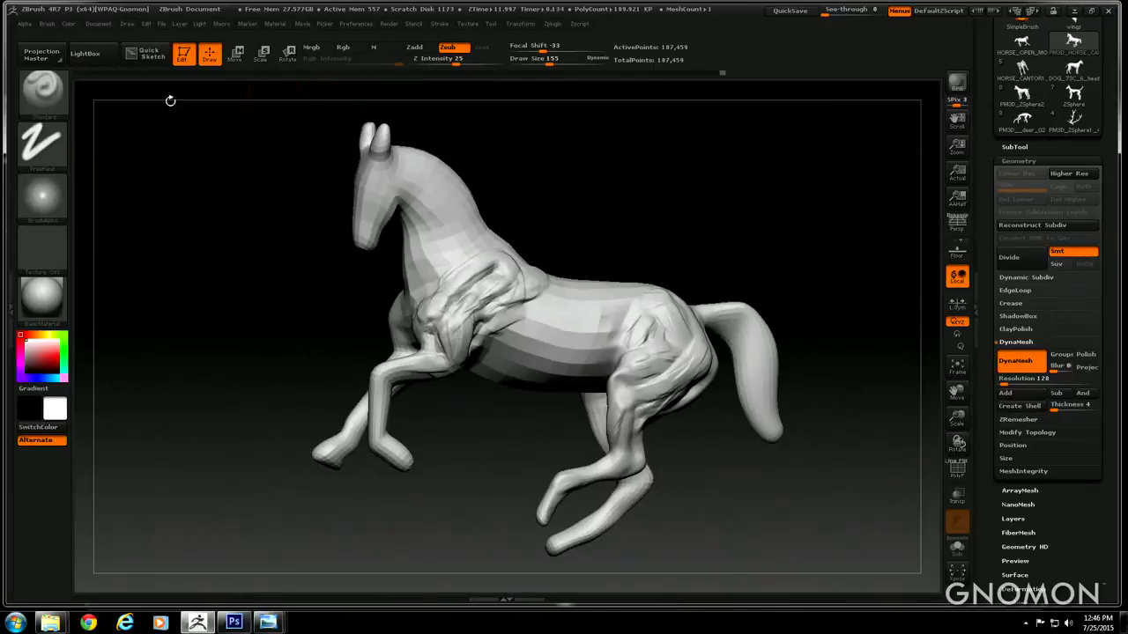
click(44, 88)
click(388, 99)
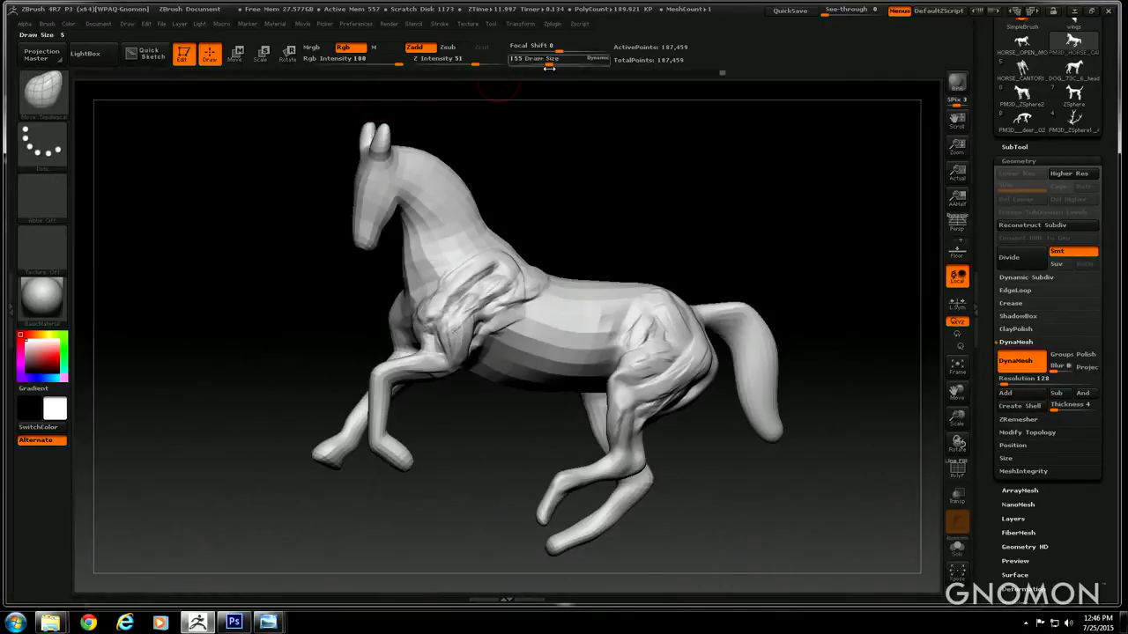
drag(555, 60, 570, 60)
drag(597, 144, 597, 188)
drag(551, 323, 492, 326)
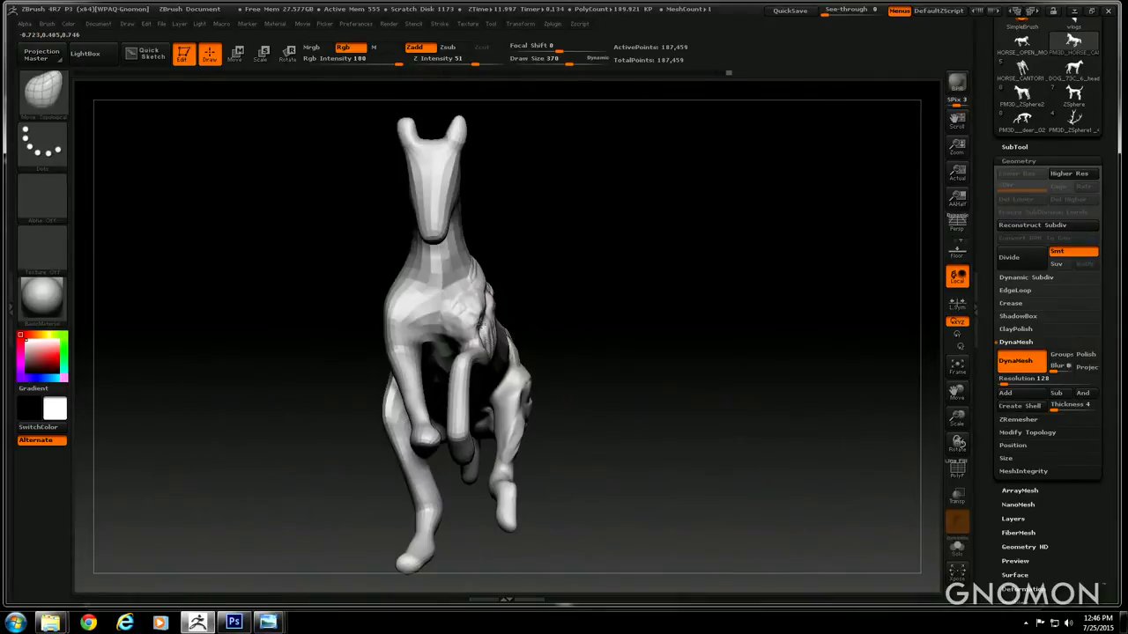
drag(560, 204, 494, 270)
drag(280, 328, 338, 272)
drag(537, 188, 564, 211)
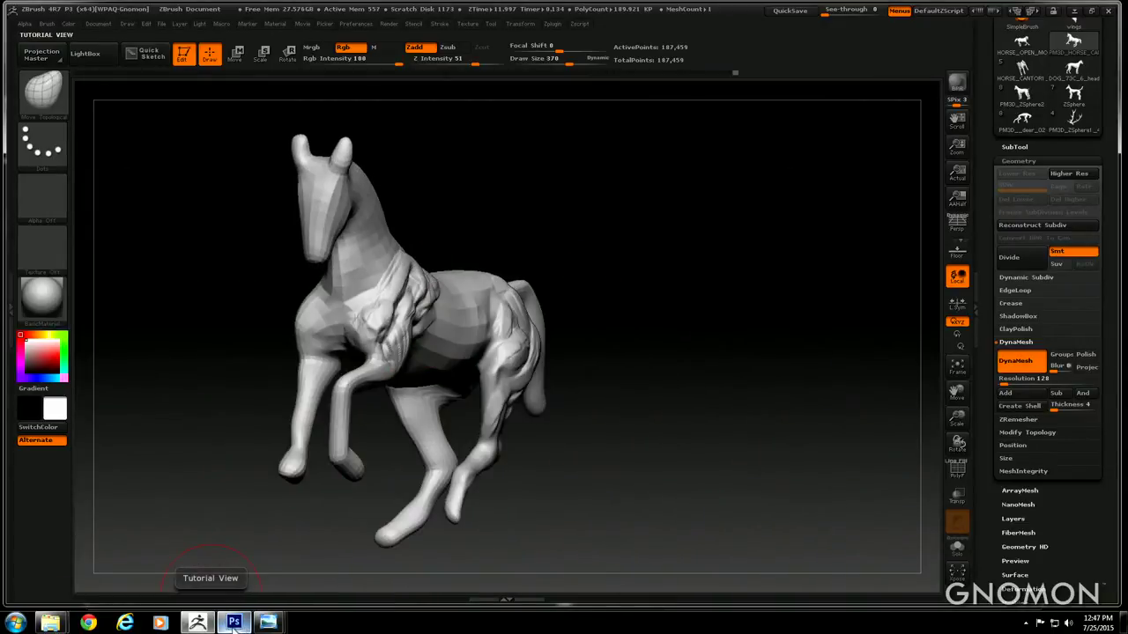
Bring up the horse thigh reference in Photoshop and open TIP_3.jpg from the TIPS folder
click(233, 623)
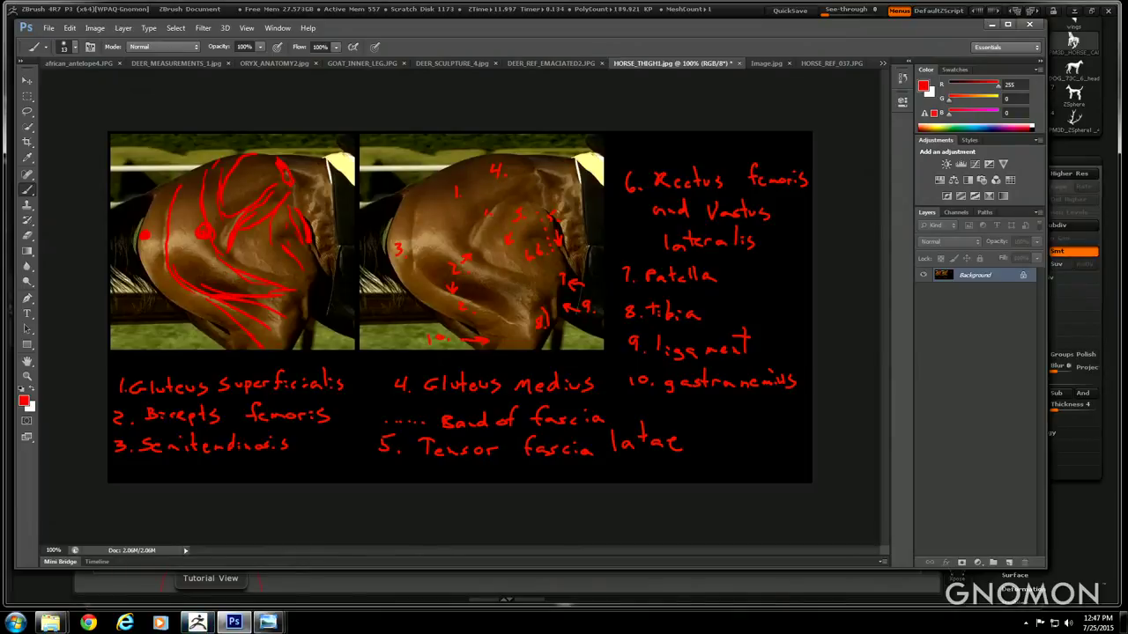
mouse_move(50, 623)
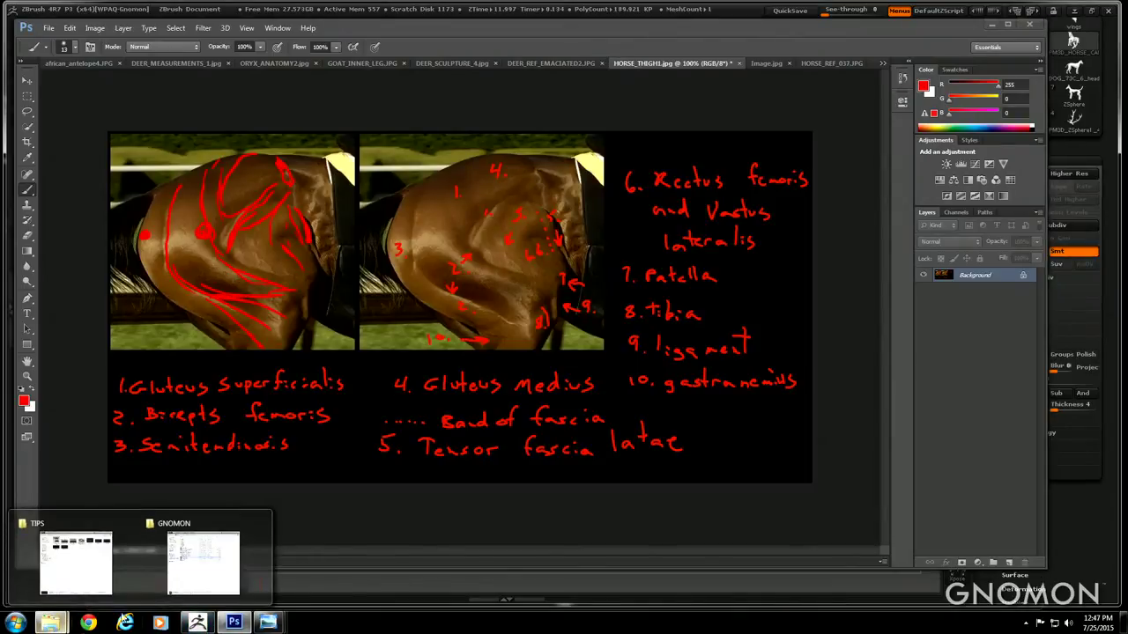
click(77, 564)
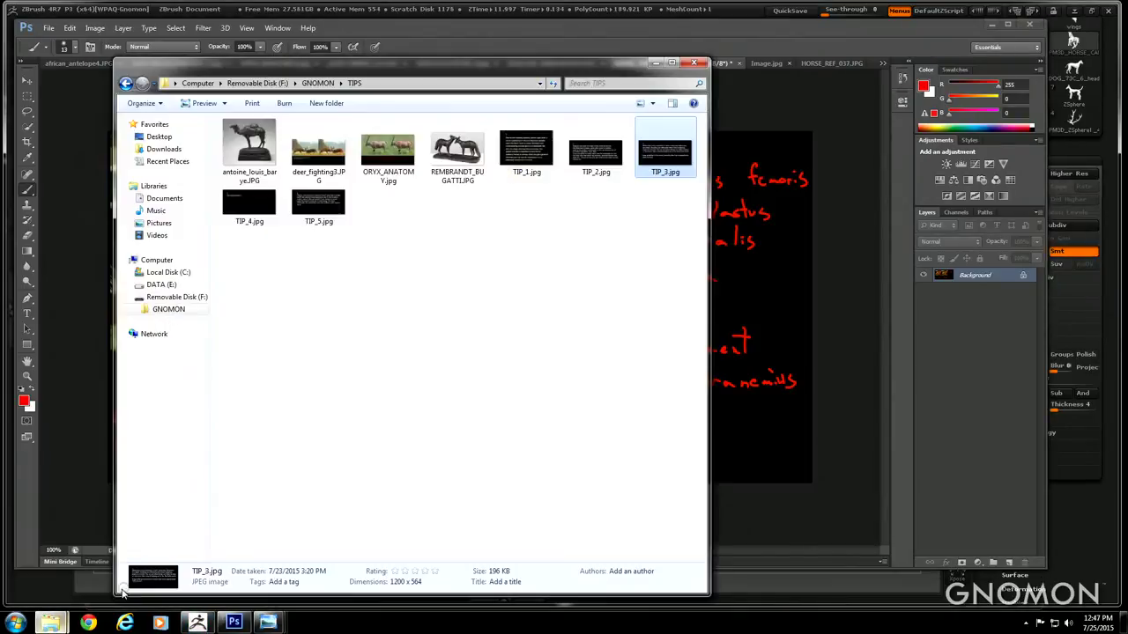
double_click(654, 163)
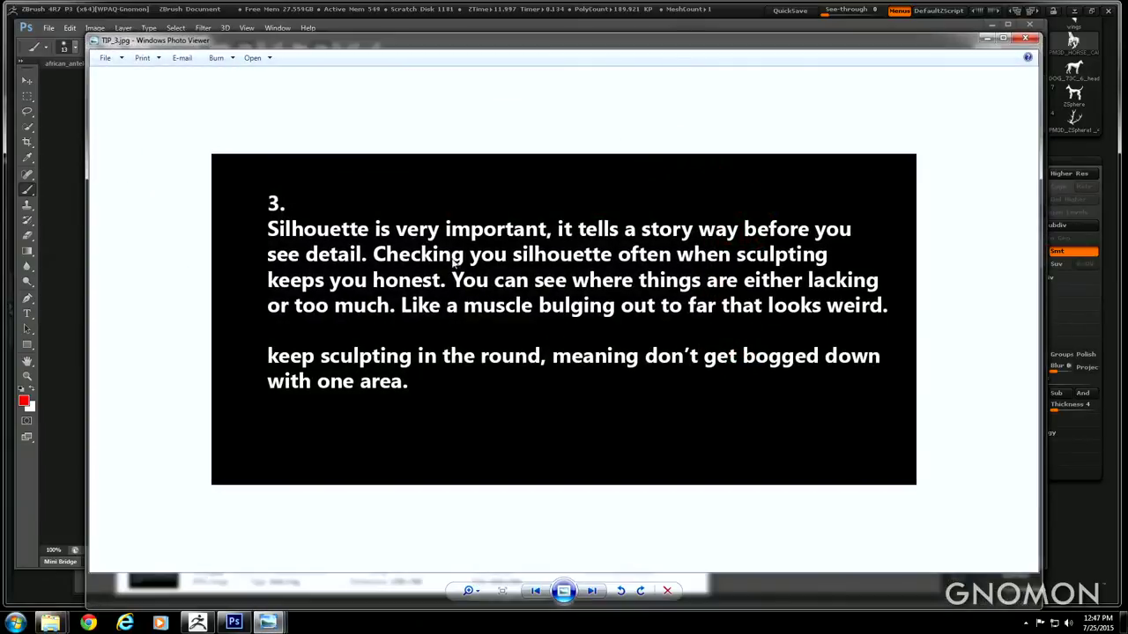
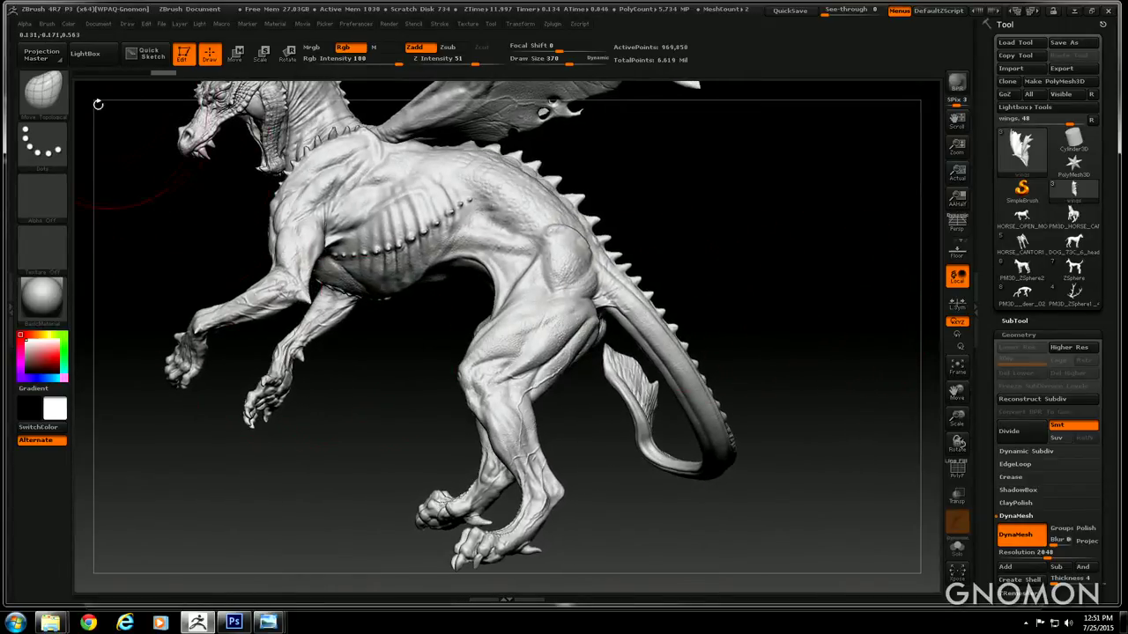
Make the dragon body subtool active, hide the other subtools and set the Standard brush to draw size 68
click(43, 90)
click(473, 102)
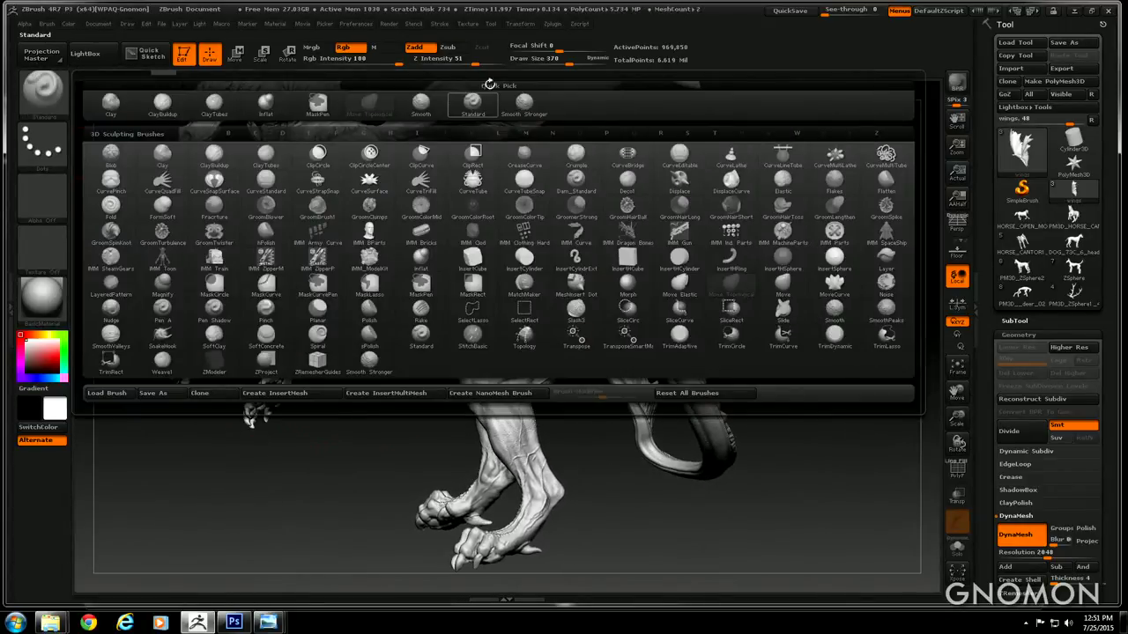
drag(564, 58, 550, 62)
click(1014, 321)
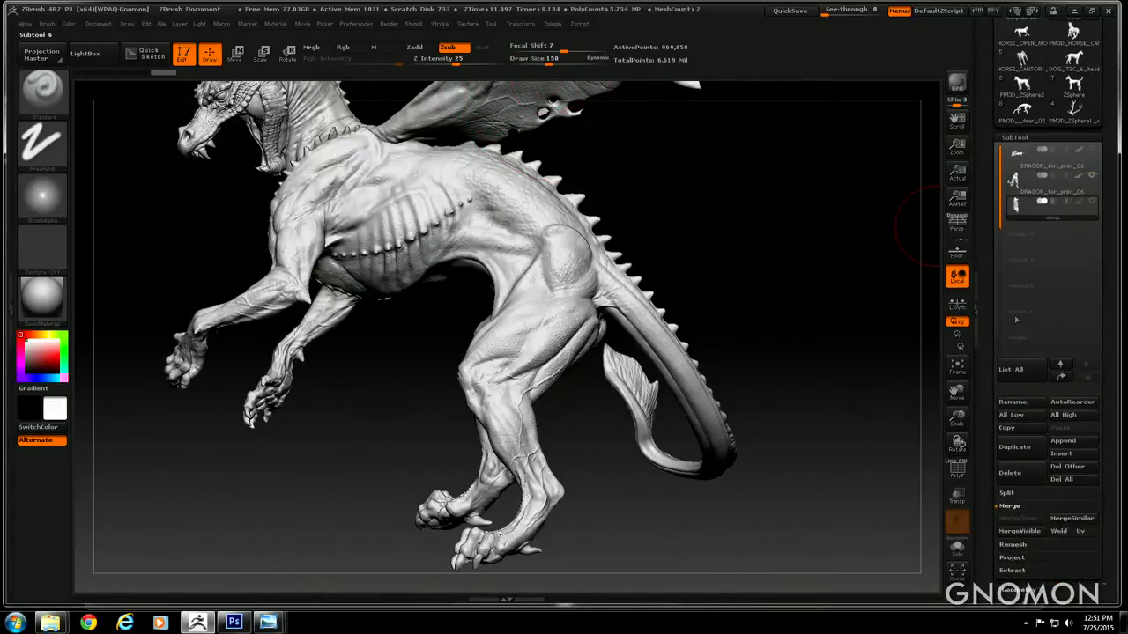
click(1049, 180)
shift+click(1091, 175)
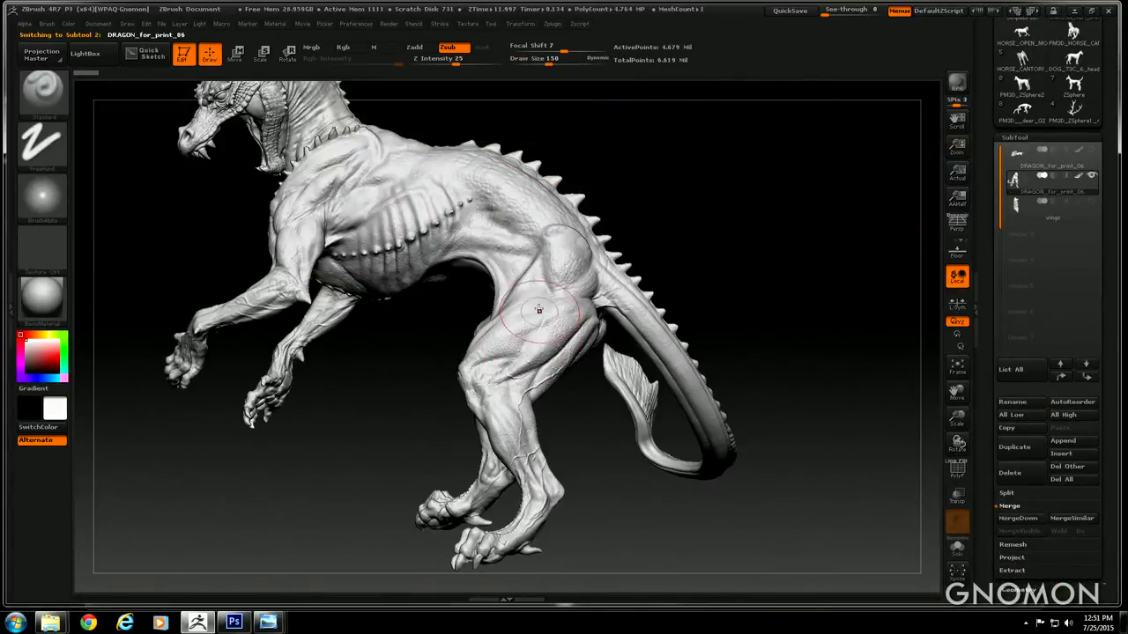
drag(547, 64, 536, 60)
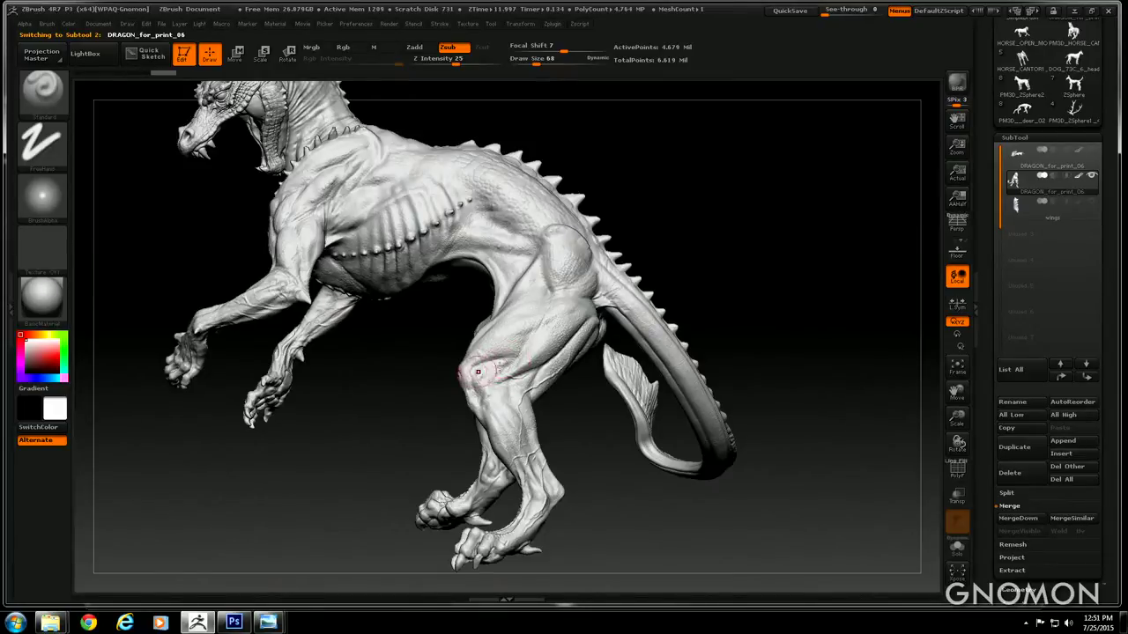
Examine the muscle forms of the dragon's haunch, thigh and hind legs from the rear and side
drag(584, 428, 539, 333)
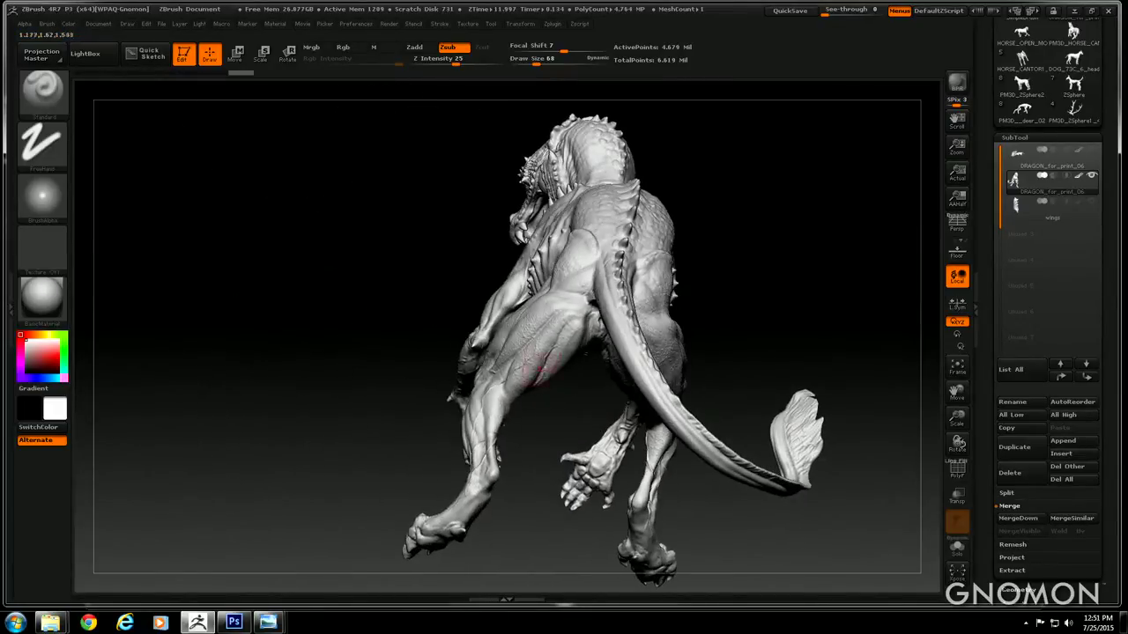
drag(302, 272, 565, 320)
drag(303, 246, 553, 349)
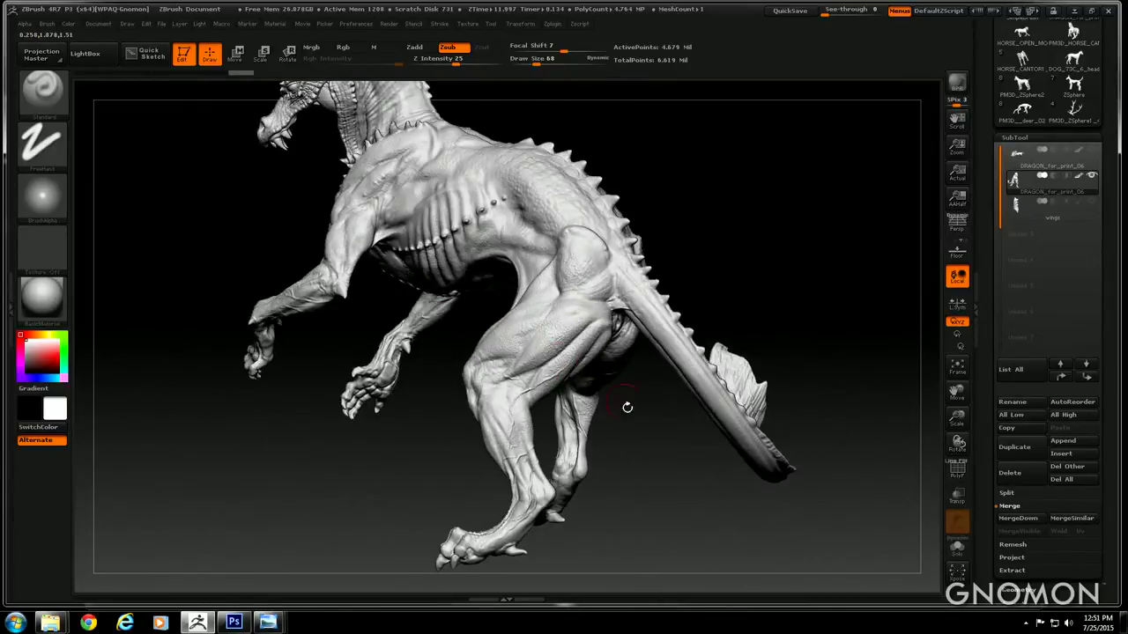
drag(628, 408, 564, 333)
drag(255, 209, 559, 342)
drag(283, 255, 532, 244)
drag(396, 352, 438, 235)
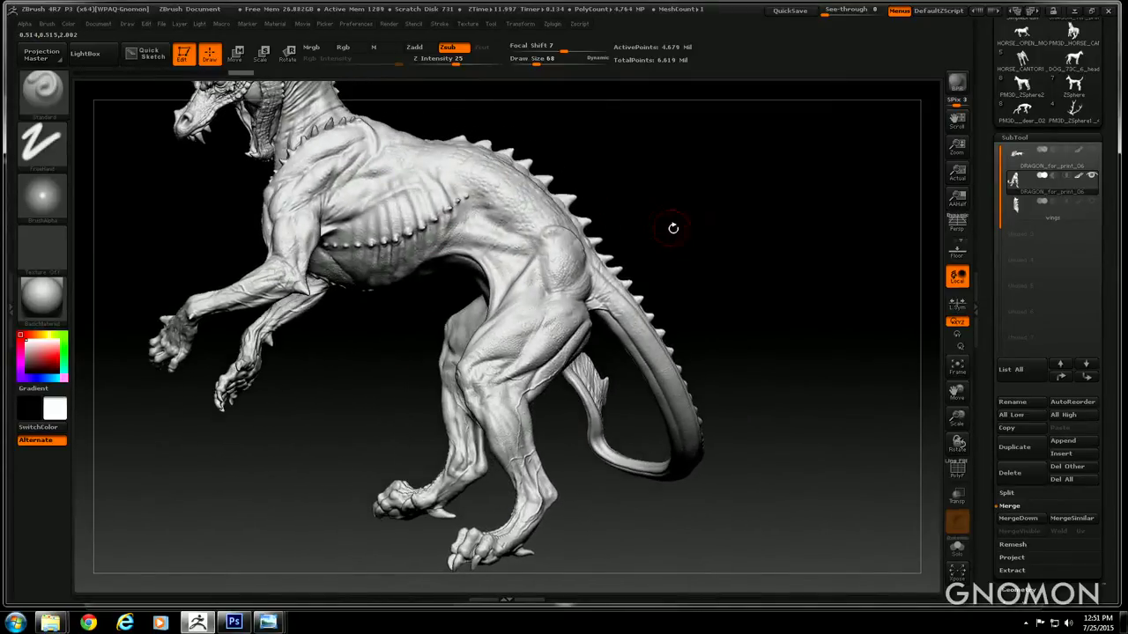
drag(672, 229, 547, 293)
drag(352, 403, 520, 432)
drag(958, 417, 1090, 313)
drag(835, 381, 775, 403)
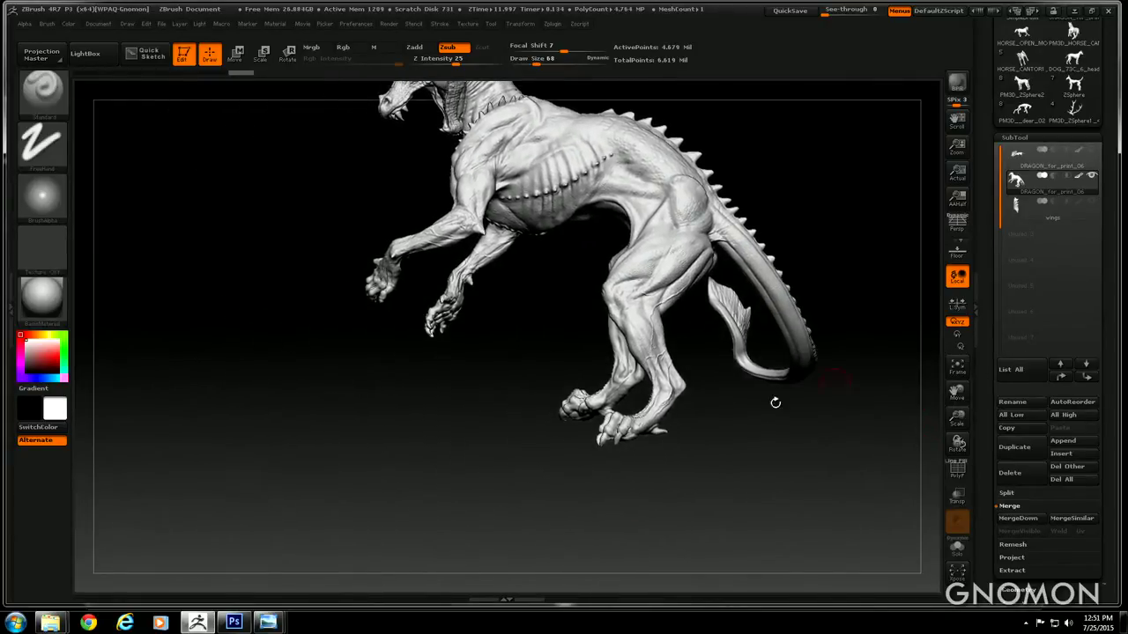
drag(479, 428, 438, 231)
drag(500, 409, 534, 352)
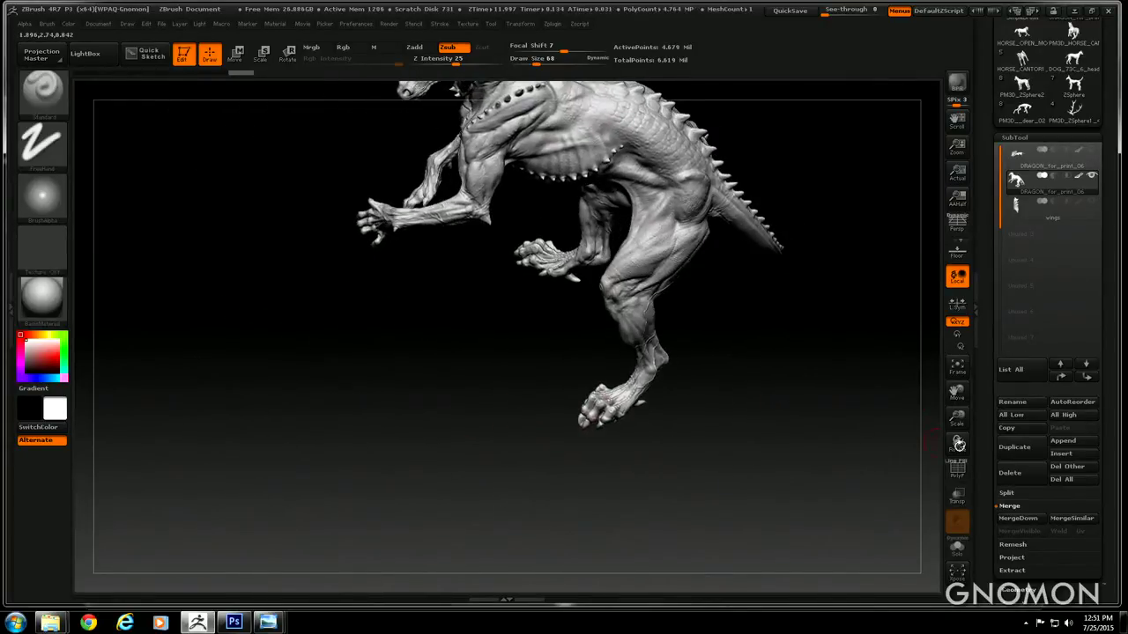
Inspect the dragon's lower hind leg and foot up close and the whole body from both sides
drag(958, 420, 957, 493)
drag(958, 394, 960, 239)
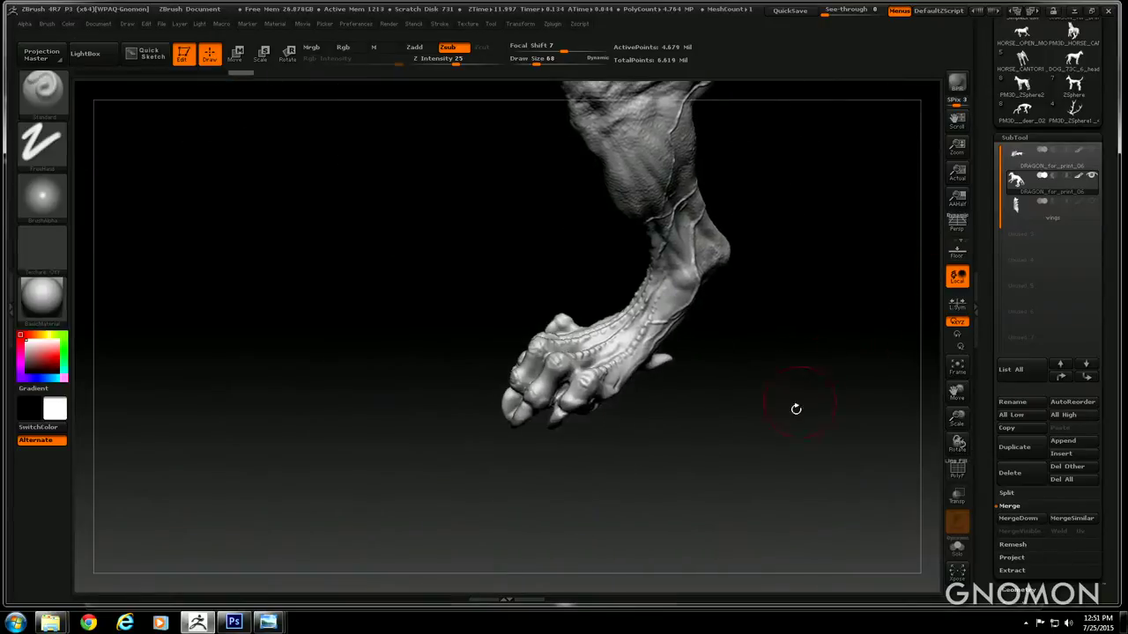
drag(798, 410, 663, 332)
drag(358, 332, 398, 335)
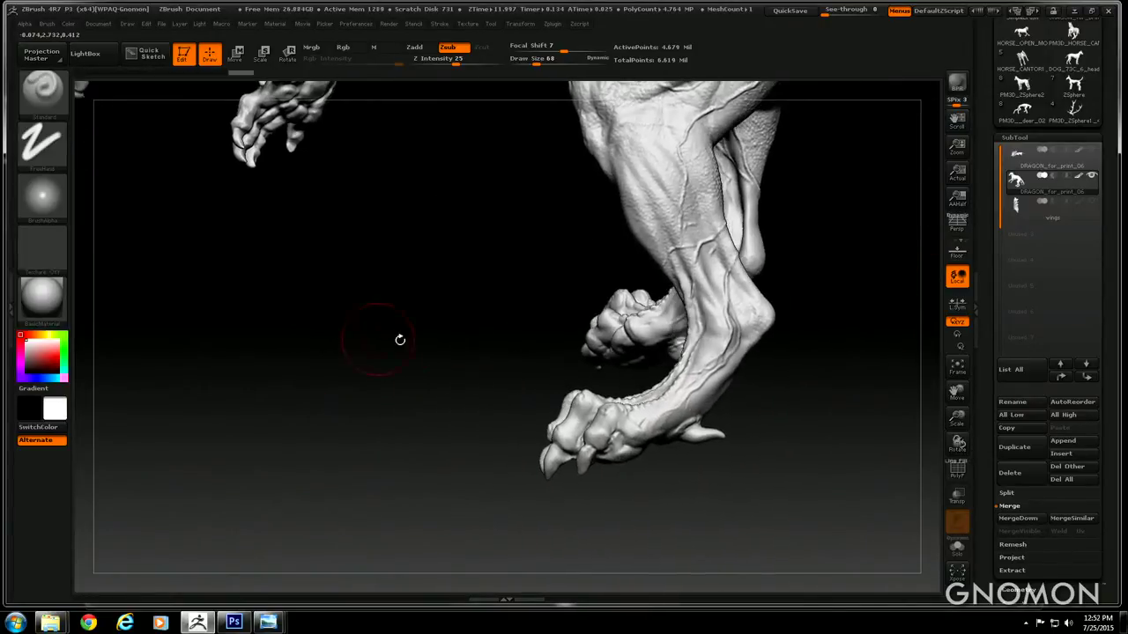
mouse_move(957, 418)
mouse_down()
mouse_move(958, 403)
mouse_move(958, 443)
mouse_move(957, 398)
mouse_up()
drag(956, 395, 956, 476)
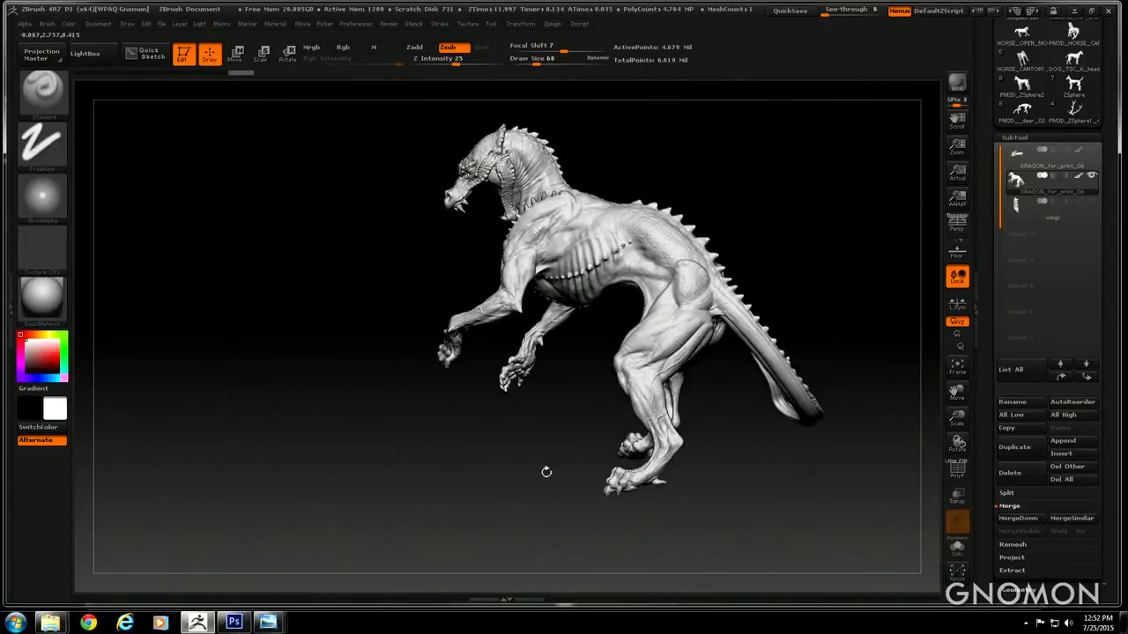
drag(415, 492, 327, 470)
drag(291, 280, 264, 282)
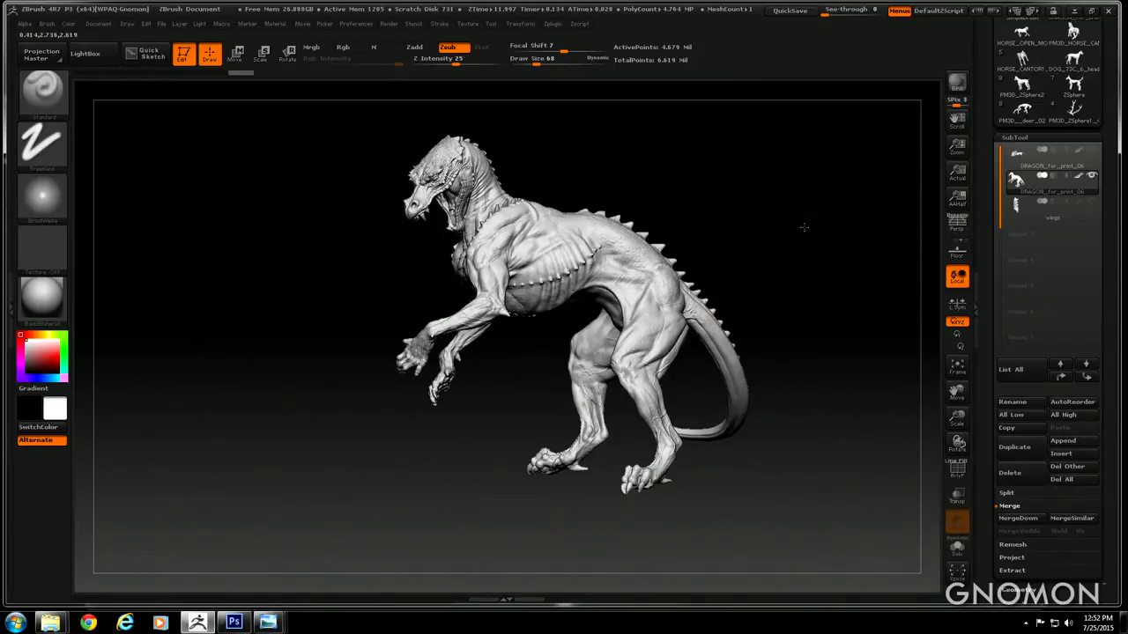
drag(803, 227, 741, 263)
drag(598, 423, 506, 398)
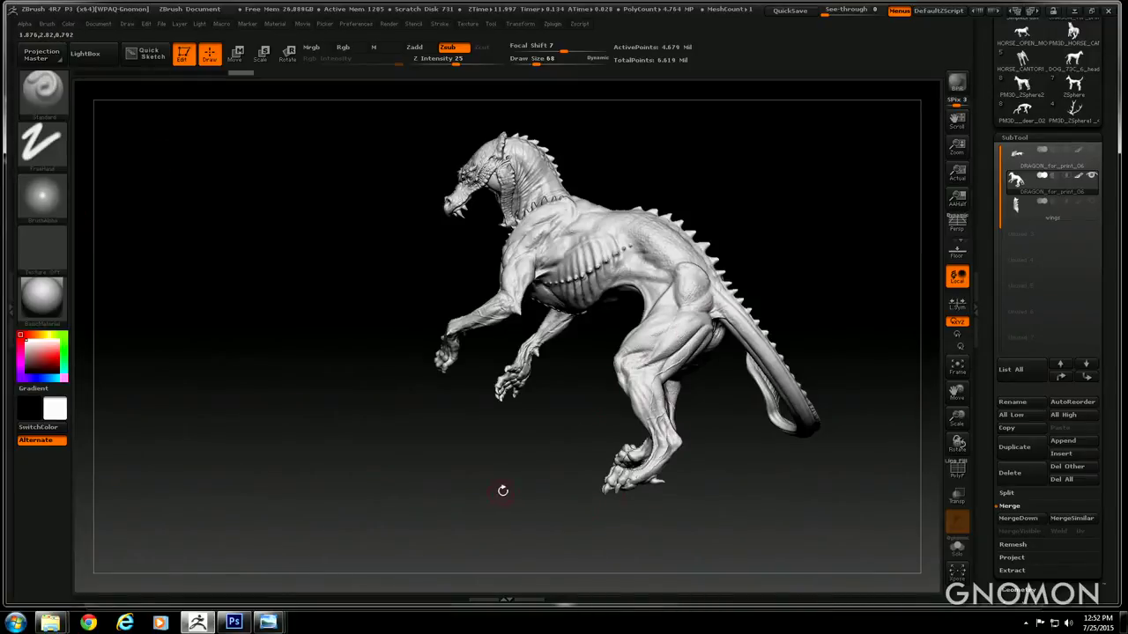
drag(503, 491, 484, 469)
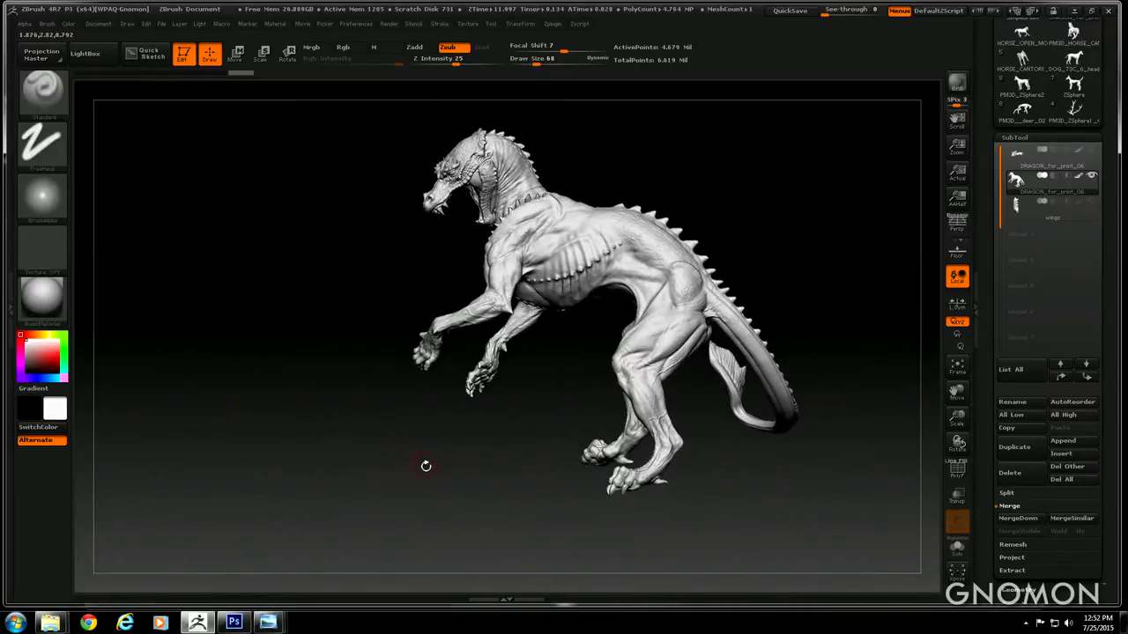
drag(402, 481, 291, 383)
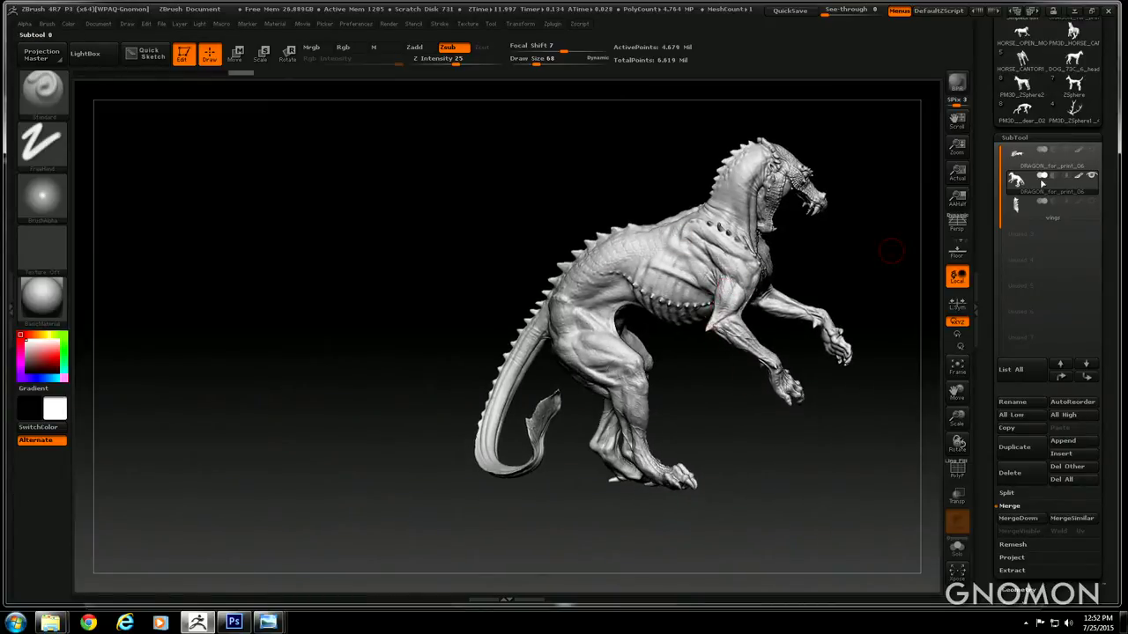
Switch to Photoshop and create a new blank white document, enlarged to 200%
drag(990, 202, 989, 385)
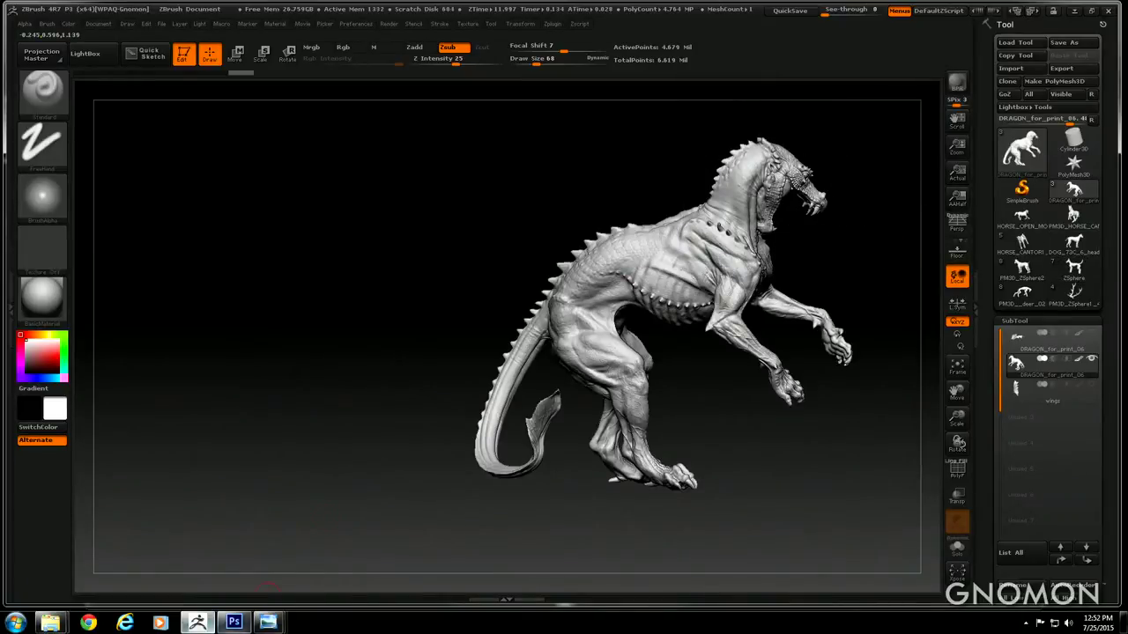
click(234, 623)
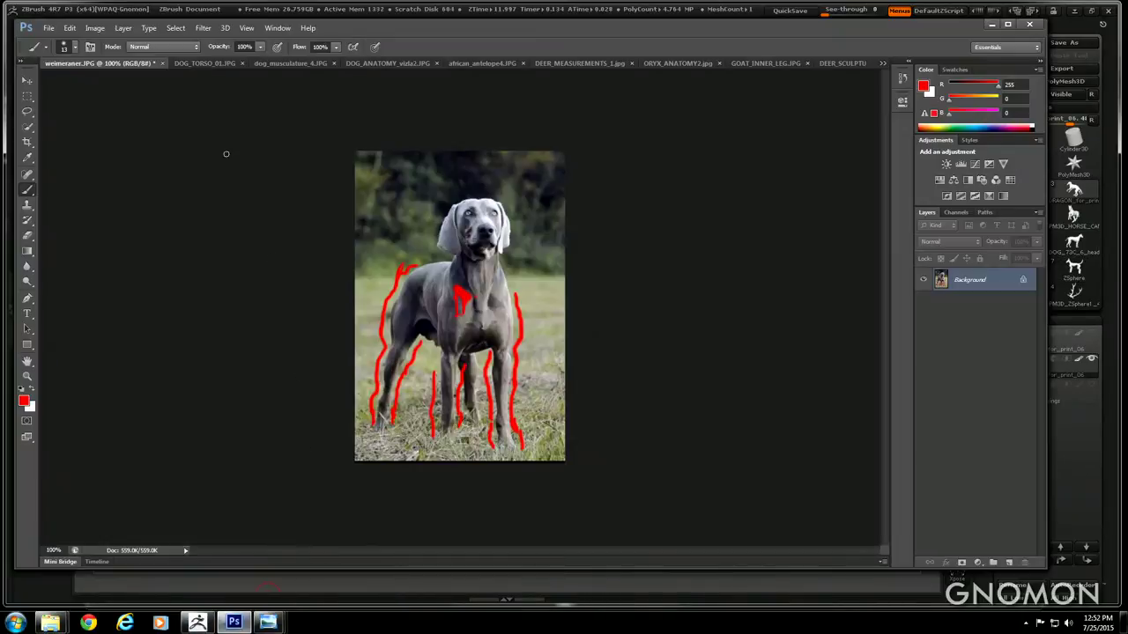
click(49, 27)
click(53, 35)
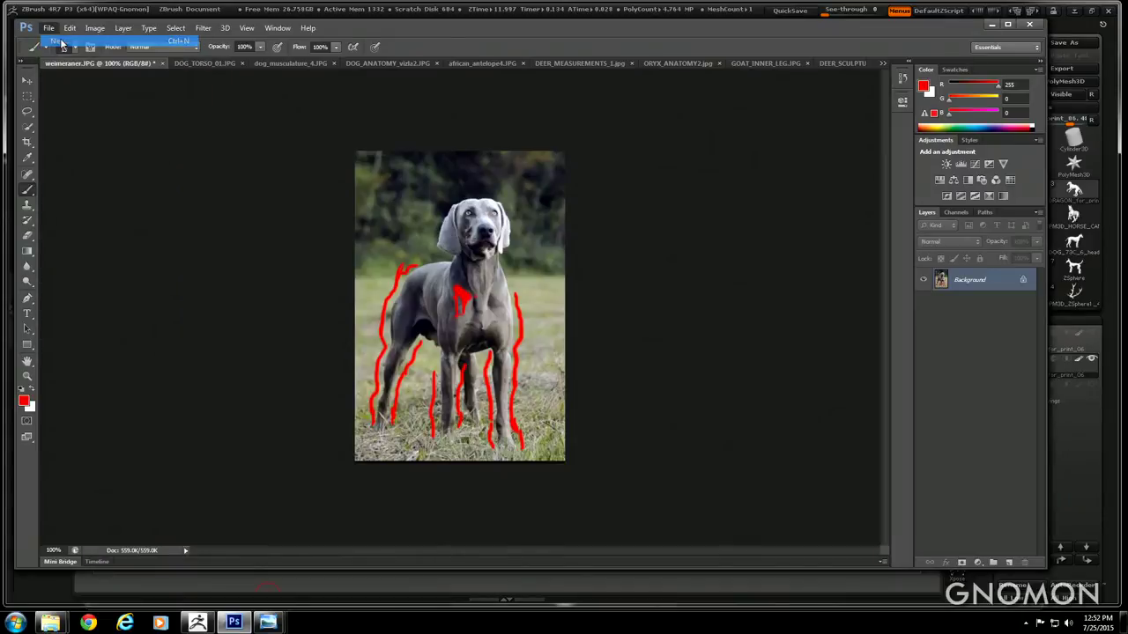
click(671, 164)
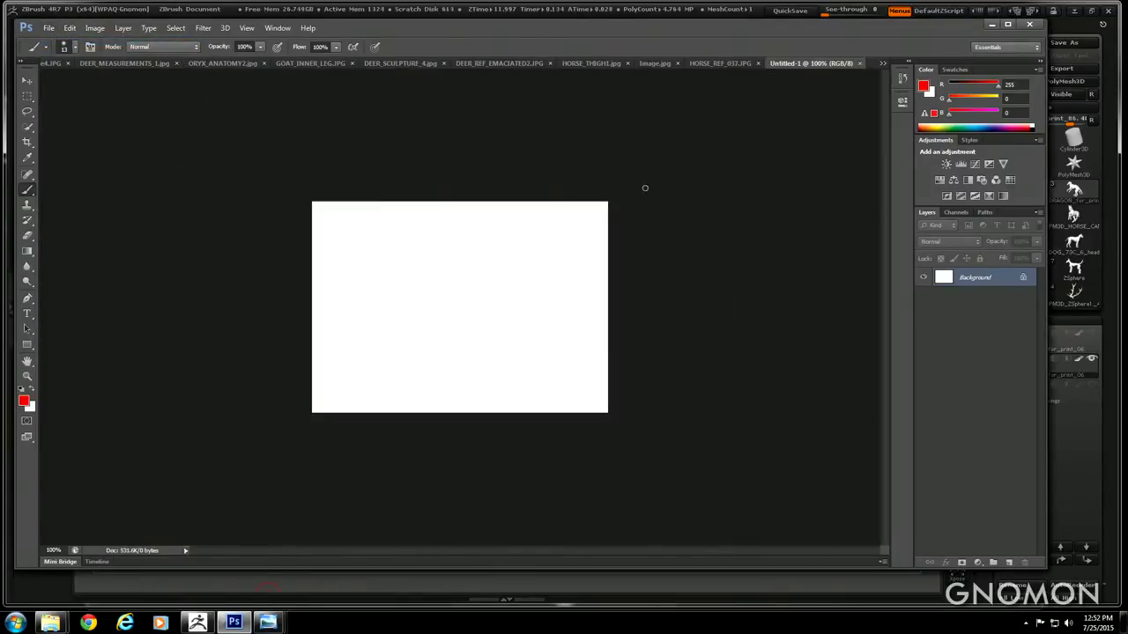
click(247, 28)
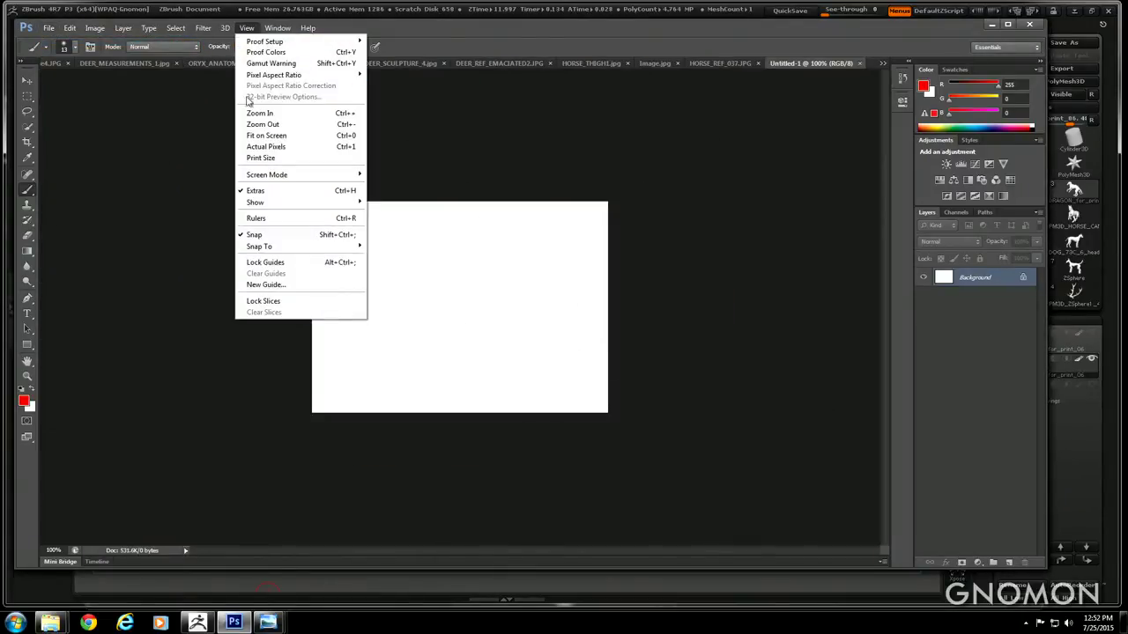
click(262, 112)
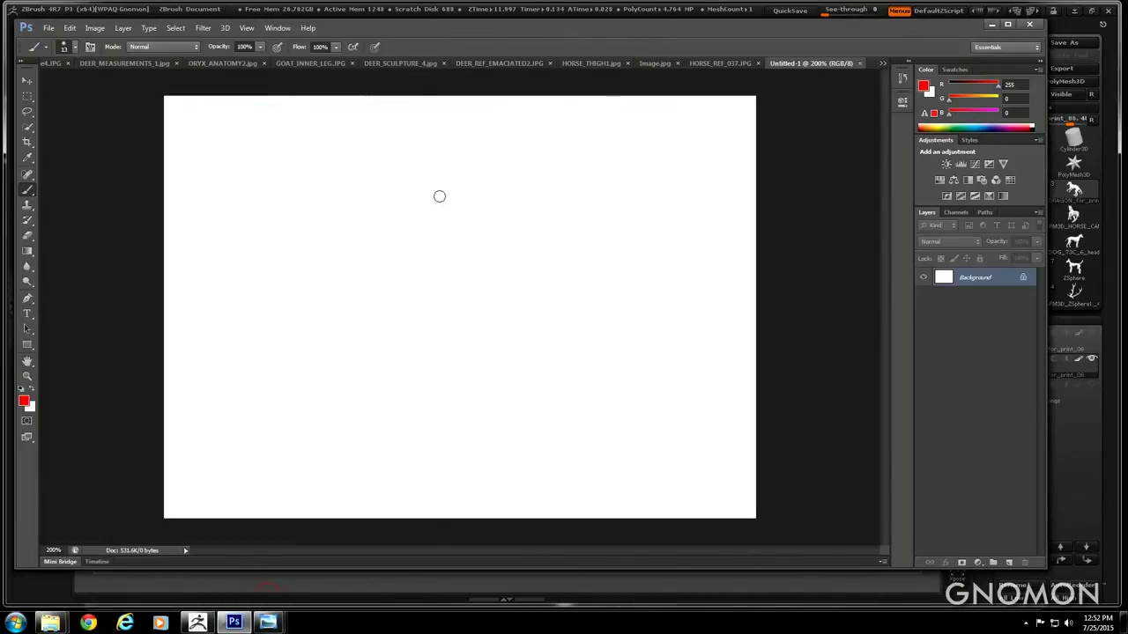
Sketch two red bones meeting at a joint on the blank canvas, with a muscle line linking them and arrows for the movement directions
mouse_move(375, 168)
mouse_down()
mouse_move(500, 249)
mouse_move(440, 408)
mouse_up()
click(355, 159)
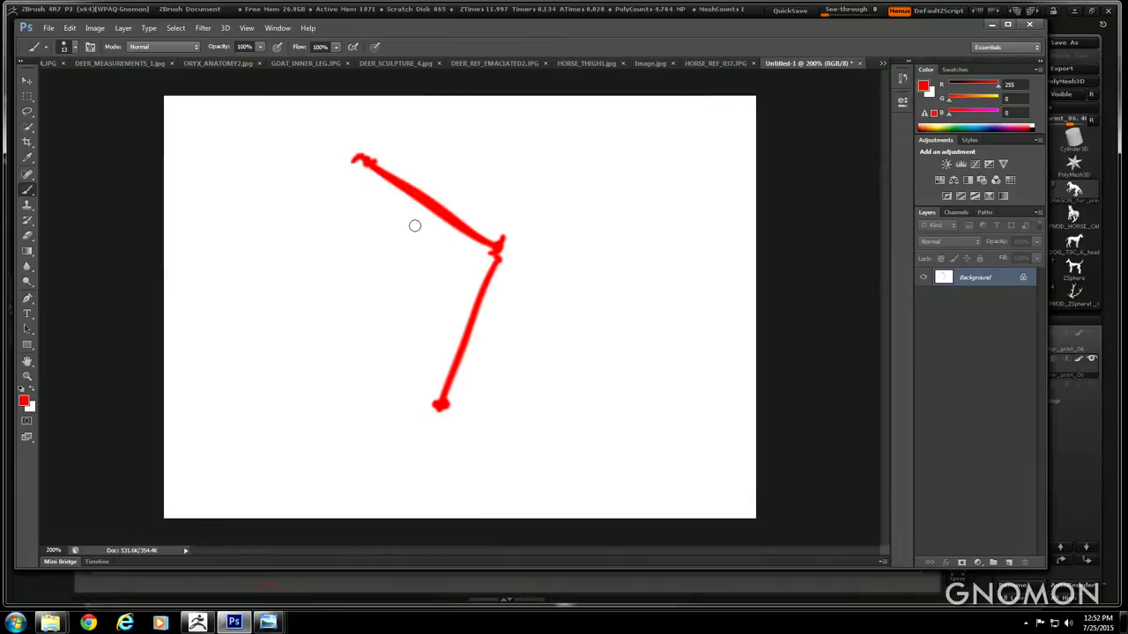
drag(423, 210, 461, 306)
mouse_move(391, 249)
mouse_down()
mouse_move(407, 246)
mouse_move(417, 299)
mouse_move(409, 288)
mouse_up()
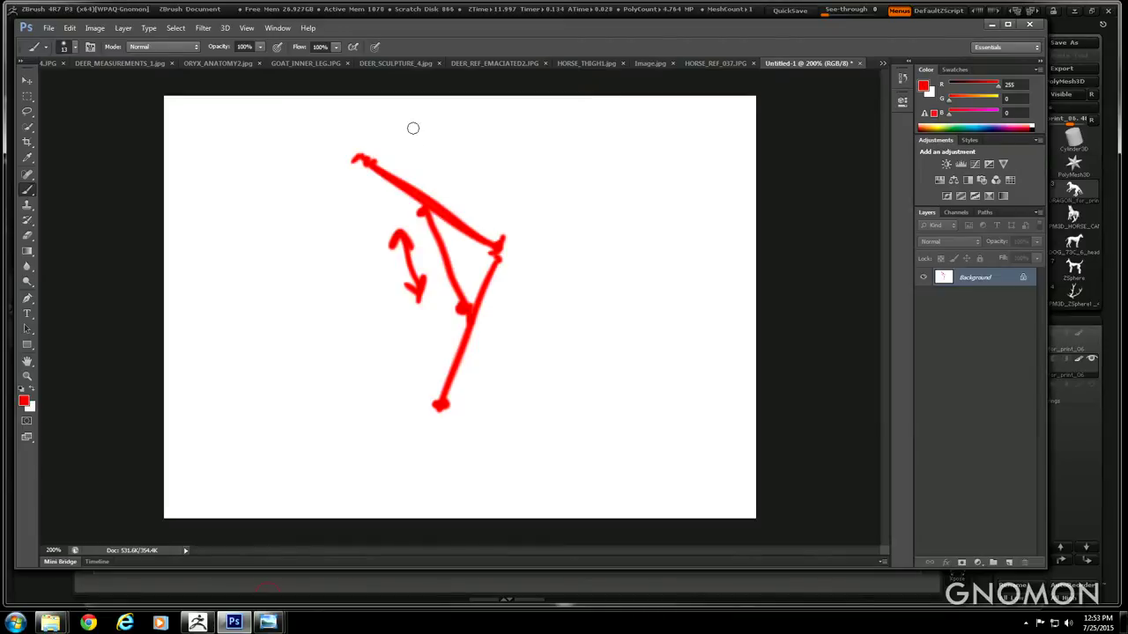
mouse_move(412, 128)
mouse_down()
mouse_move(430, 177)
mouse_move(495, 145)
mouse_up()
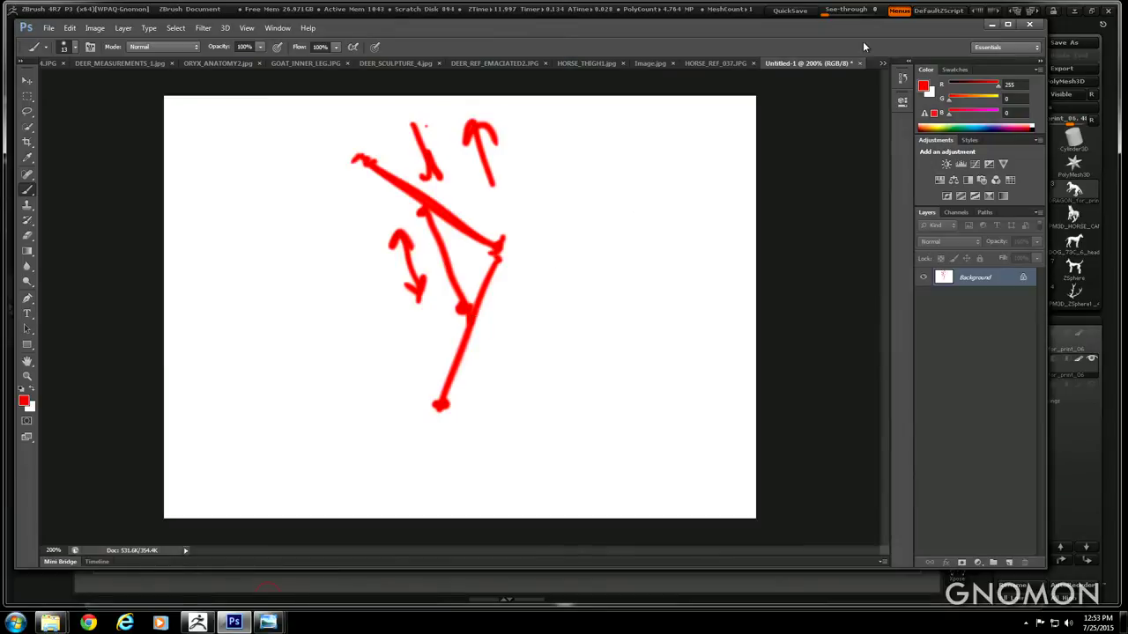
Return to ZBrush and inspect the dragon's body and hind leg from the opposite side
click(991, 25)
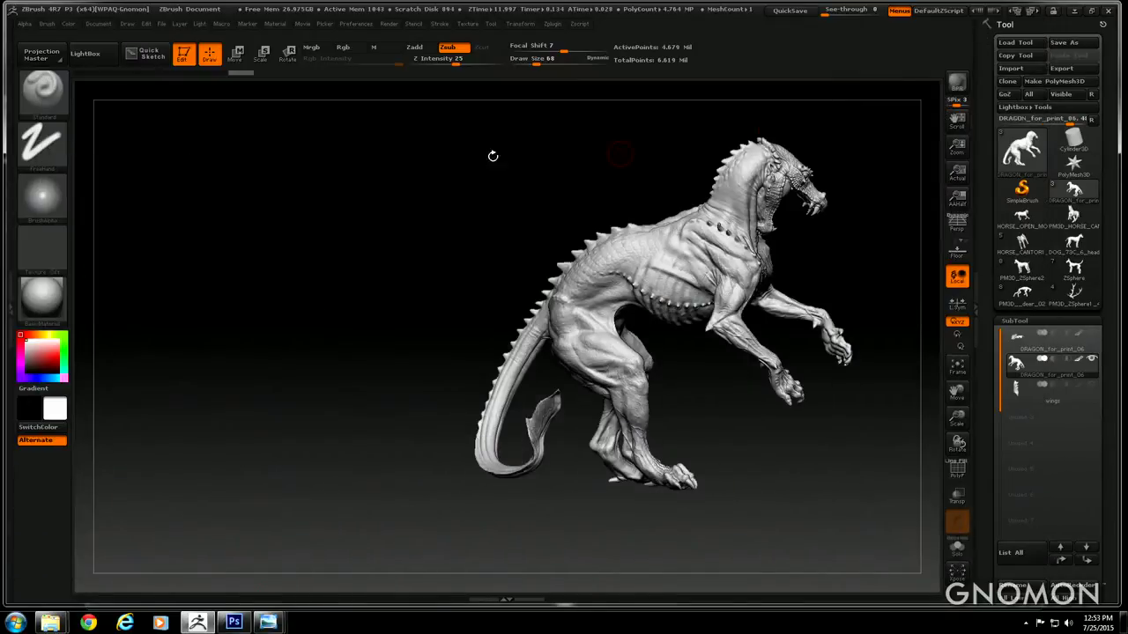
mouse_move(425, 201)
mouse_down()
mouse_move(345, 194)
mouse_move(397, 209)
mouse_move(423, 189)
mouse_move(320, 225)
mouse_move(343, 223)
mouse_up()
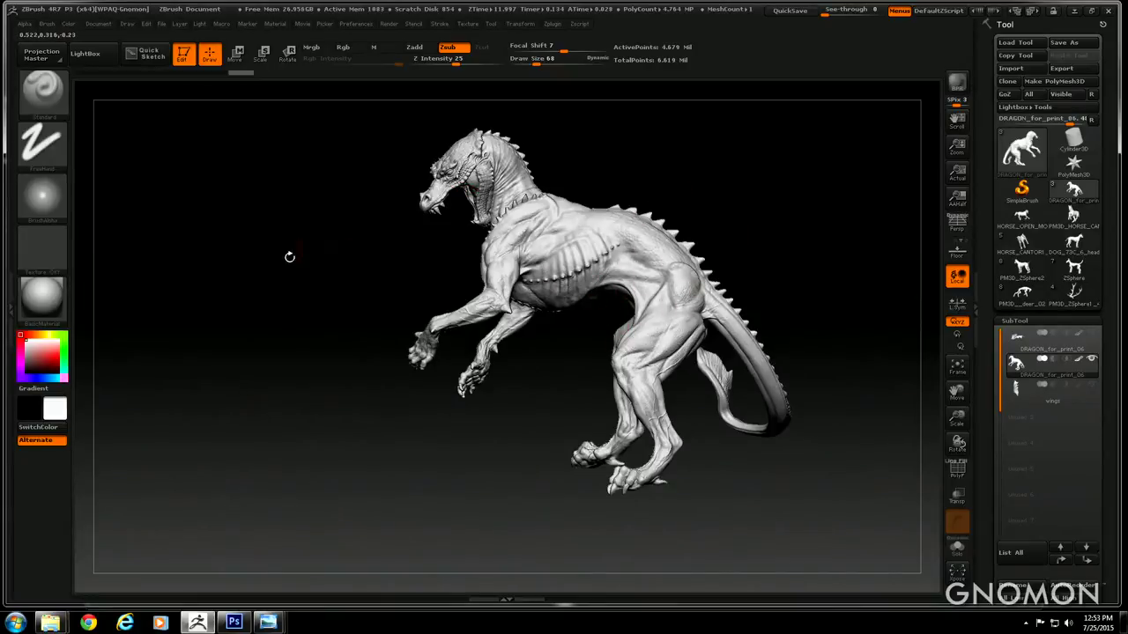
drag(289, 256, 237, 285)
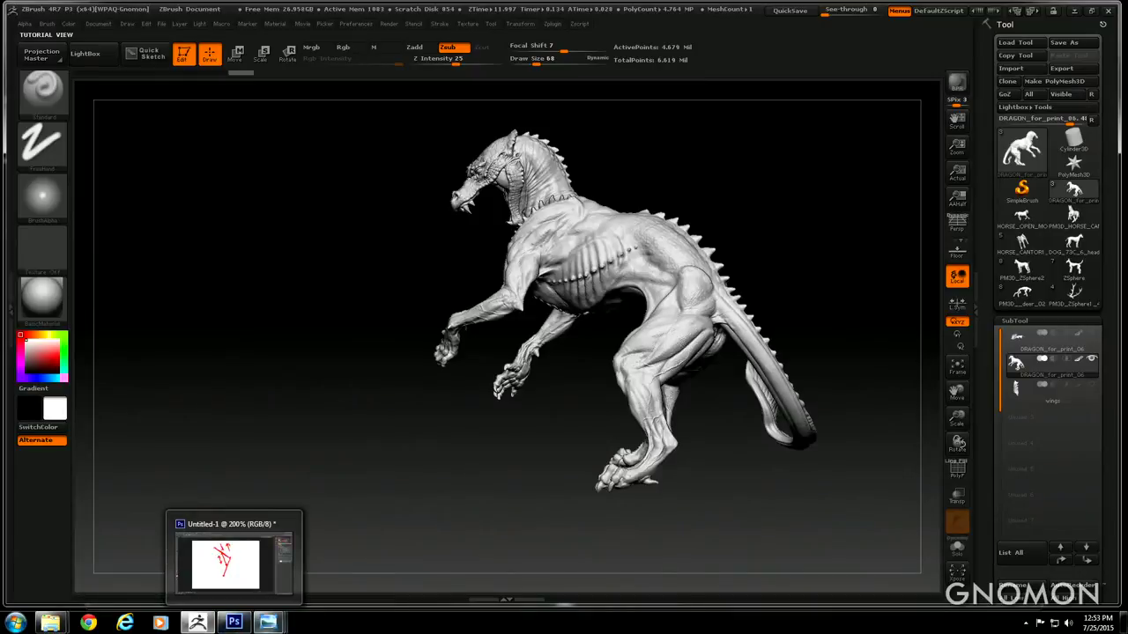
mouse_move(234, 624)
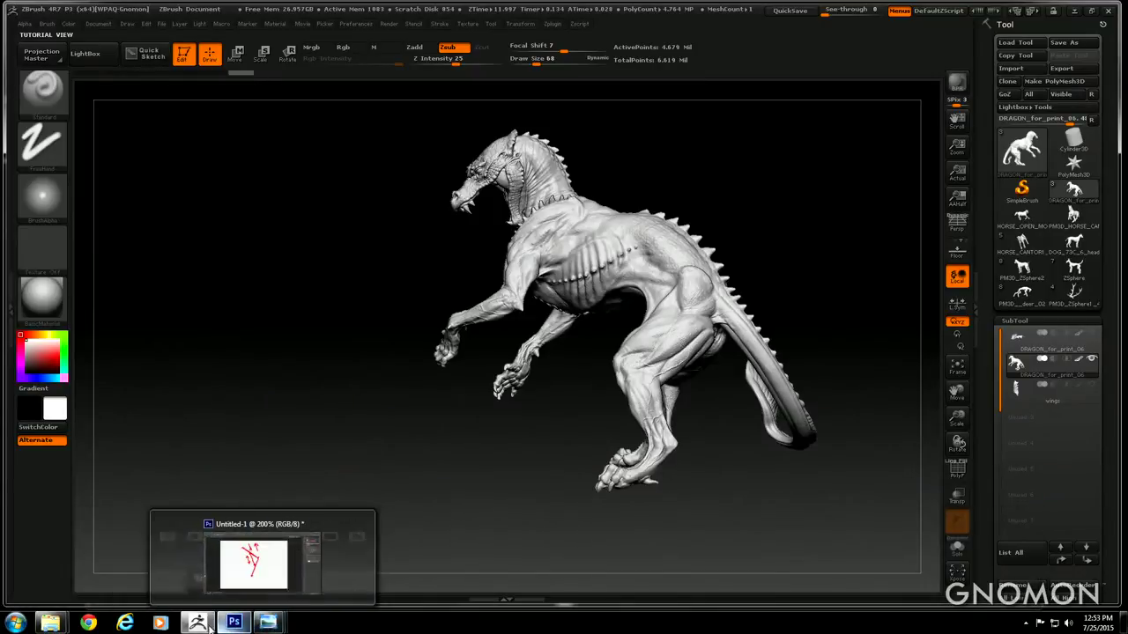
mouse_move(197, 623)
mouse_move(50, 623)
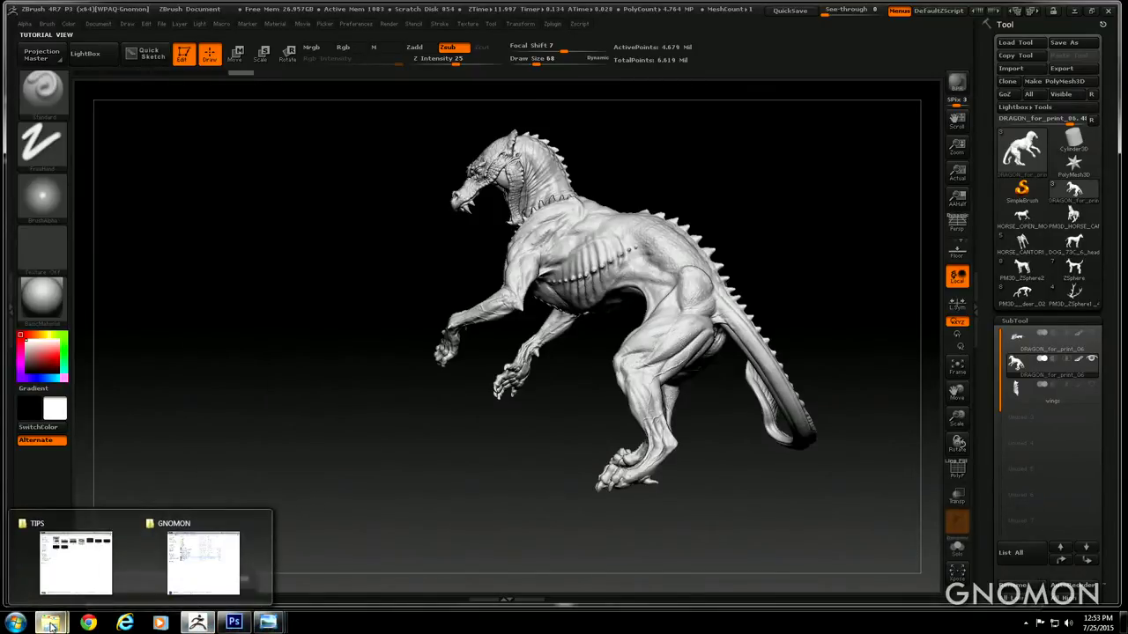
click(79, 559)
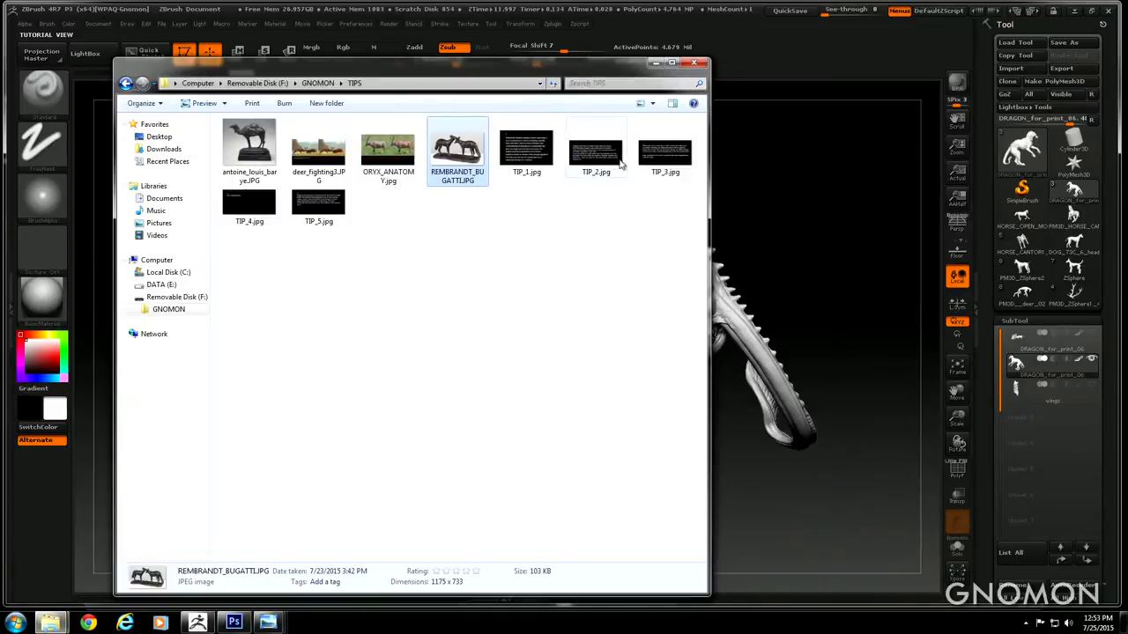
click(693, 63)
Load the PM3D__deer_02 tool and make its ZSphere_animal_01 subtool active, showing the whole ZSphere armature
mouse_move(1043, 303)
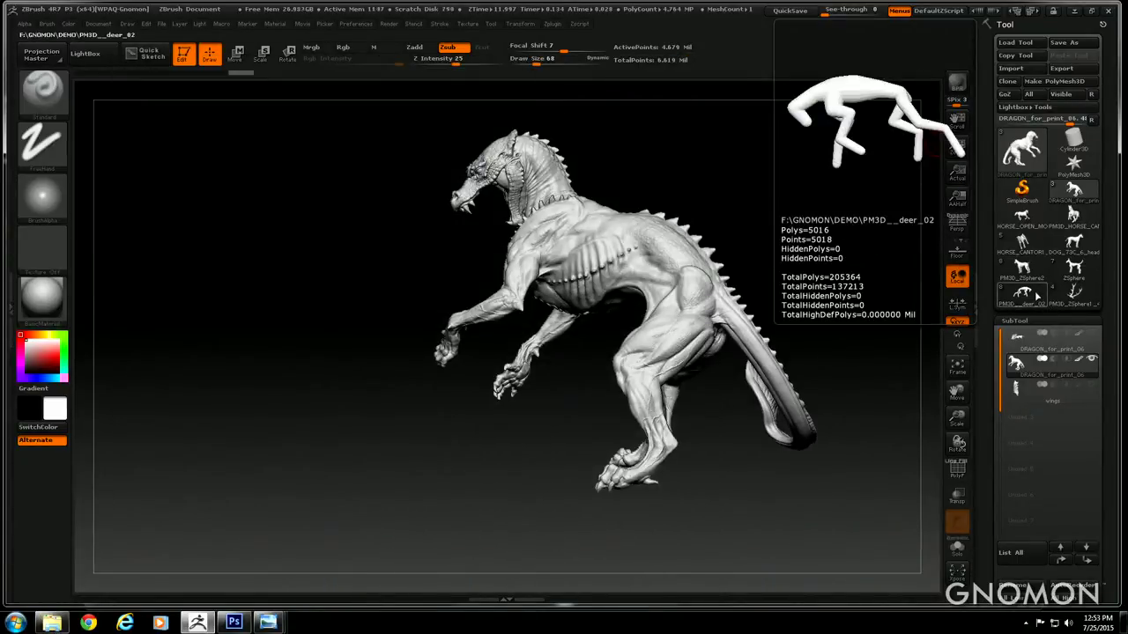
click(1037, 296)
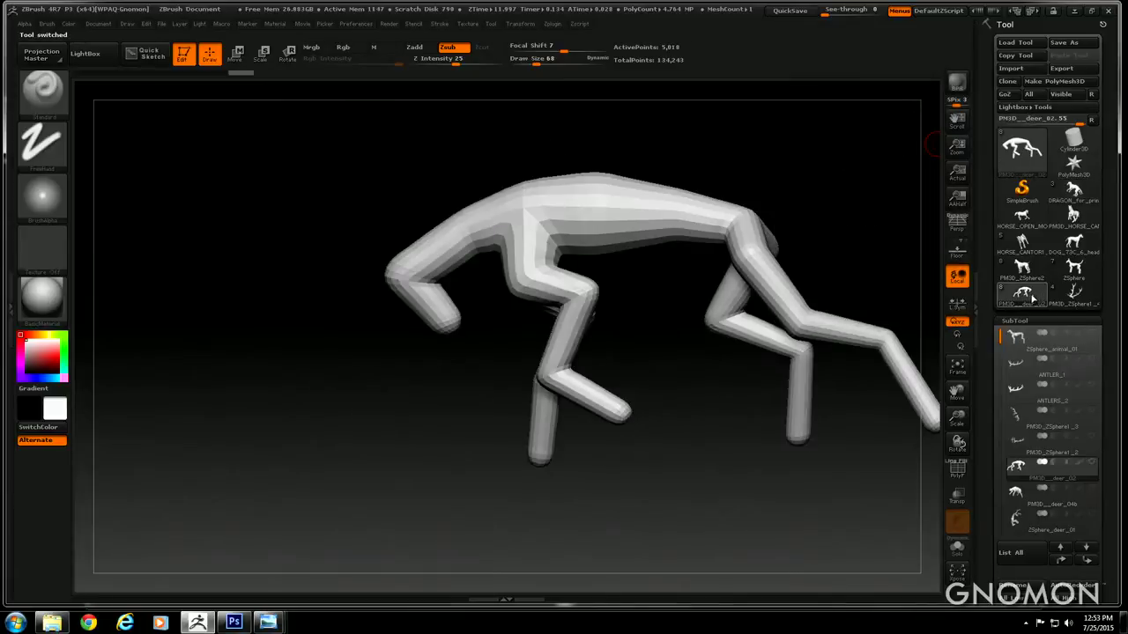
click(1036, 343)
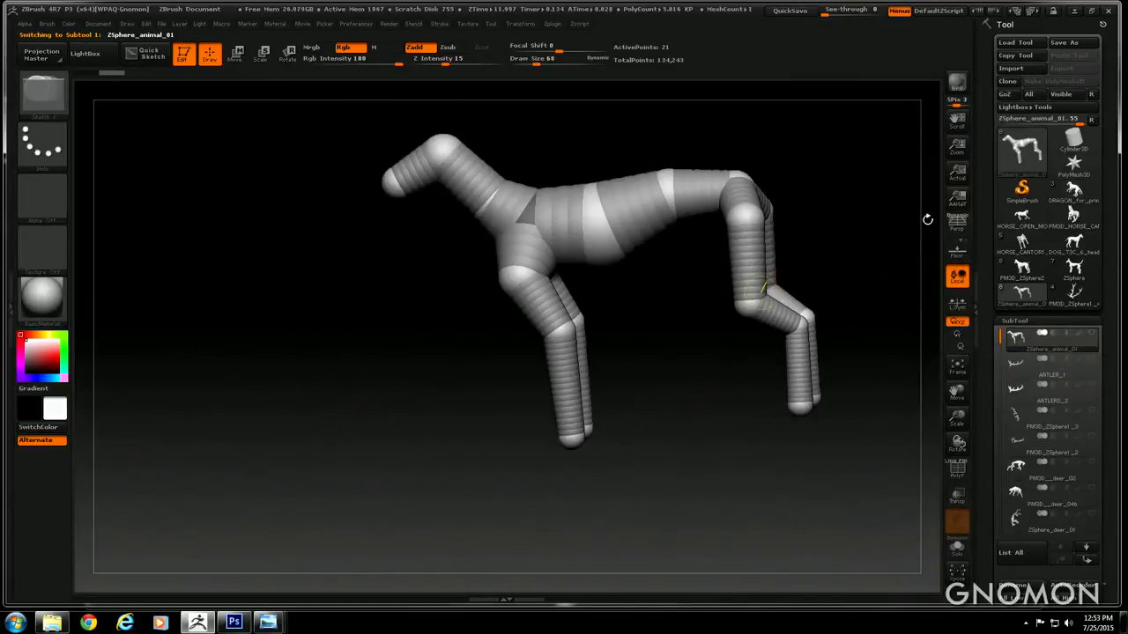
drag(956, 397, 897, 501)
drag(957, 420, 957, 451)
drag(870, 341, 881, 337)
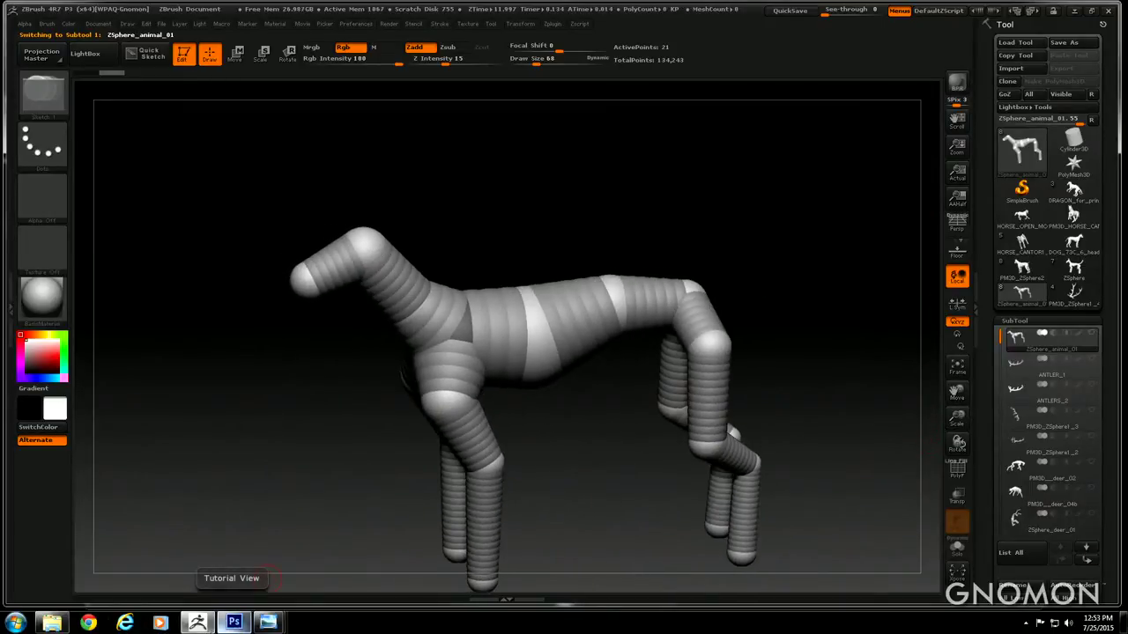
Open deer_fighting3.JPG from the GNOMON DEMO folder and study the mapped muscle positions and silhouettes of the fighting deer
click(52, 625)
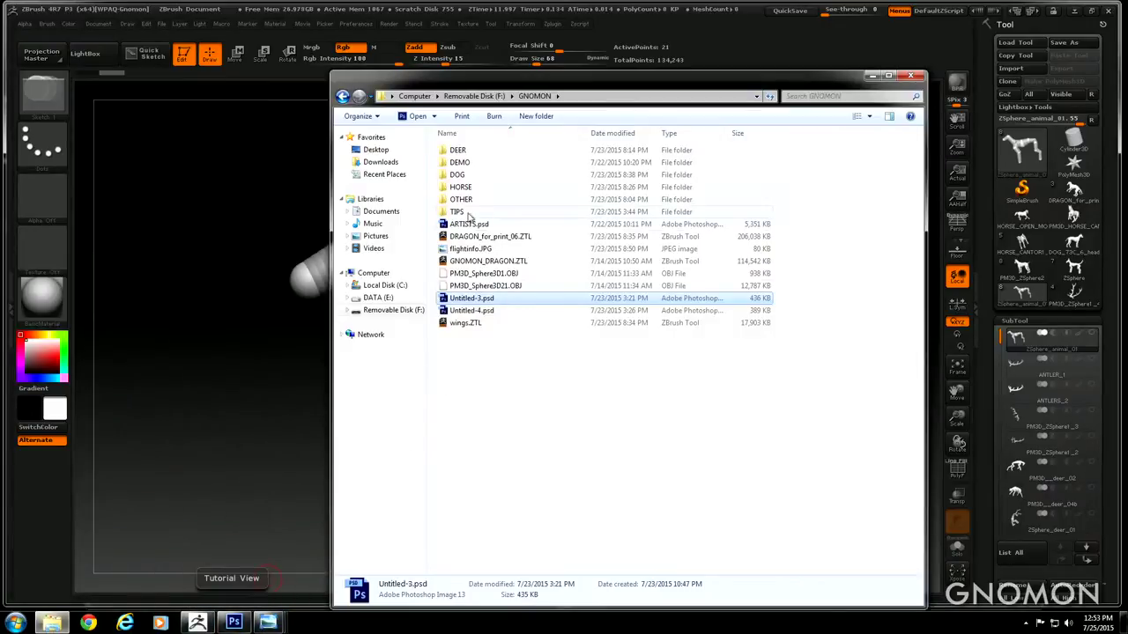
double_click(455, 163)
click(456, 163)
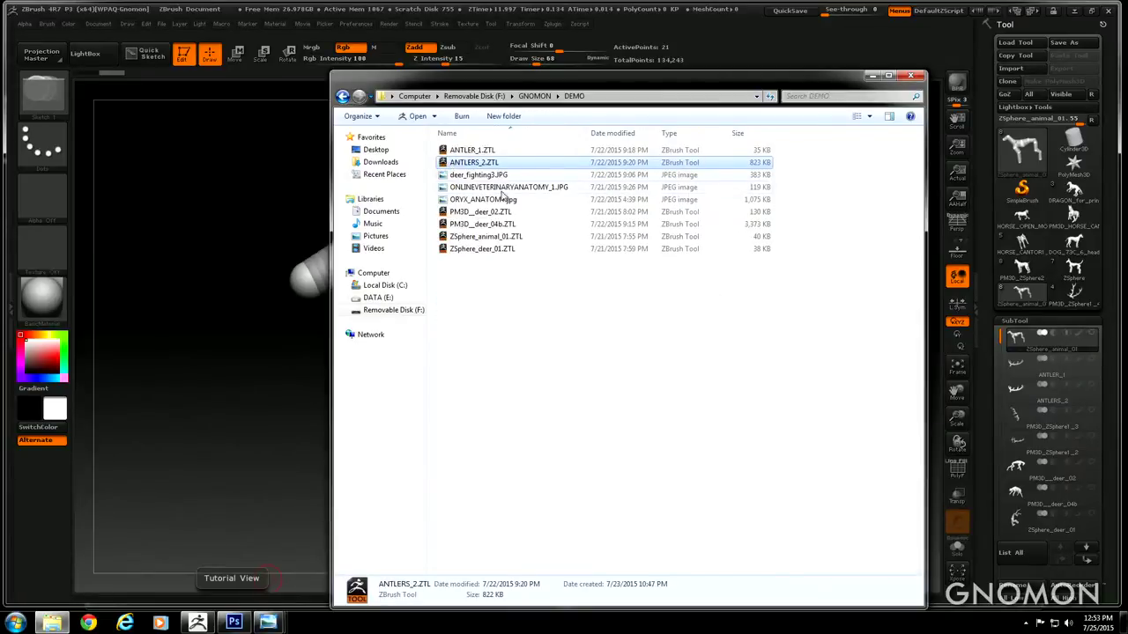
double_click(473, 175)
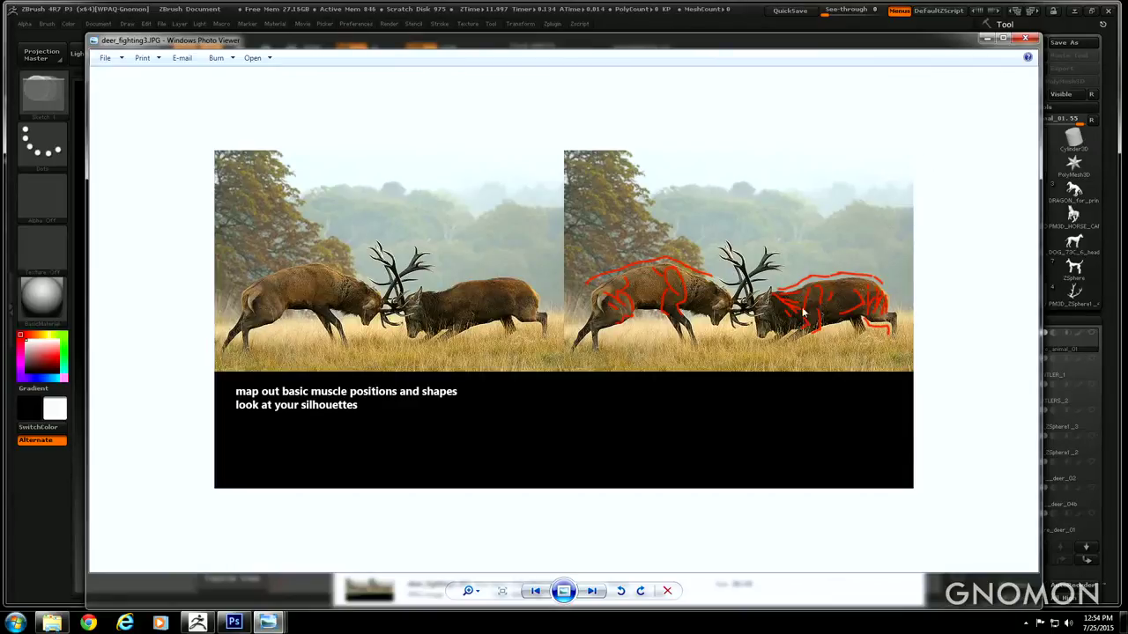
click(1025, 38)
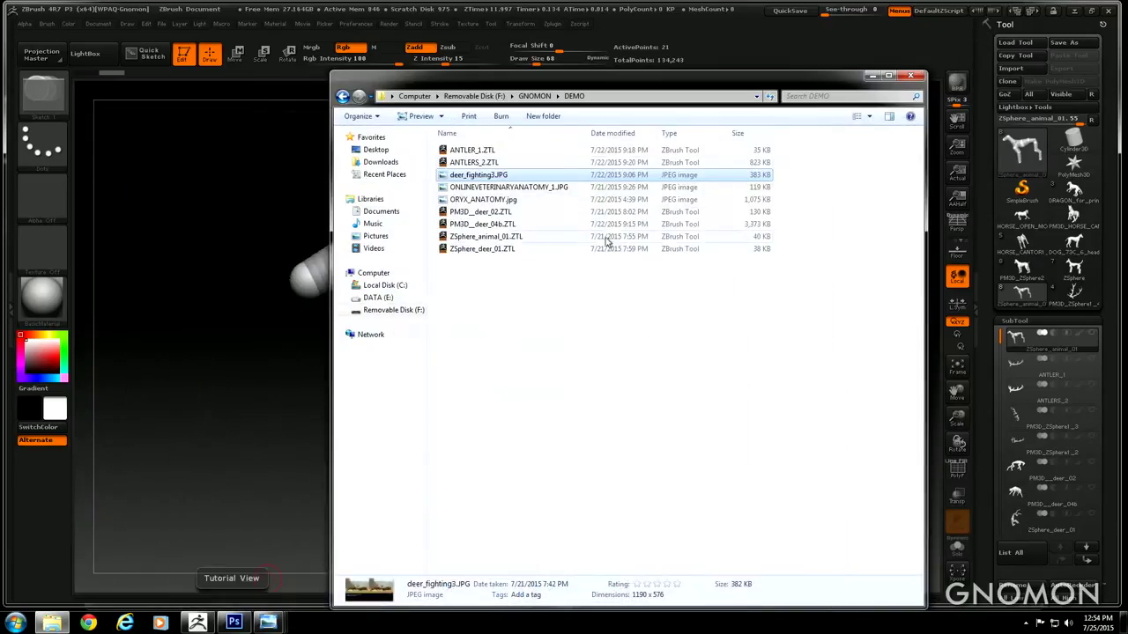
click(870, 77)
Turn off Local rotation mode and show the ZSphere animal armature in side view
drag(646, 182, 755, 252)
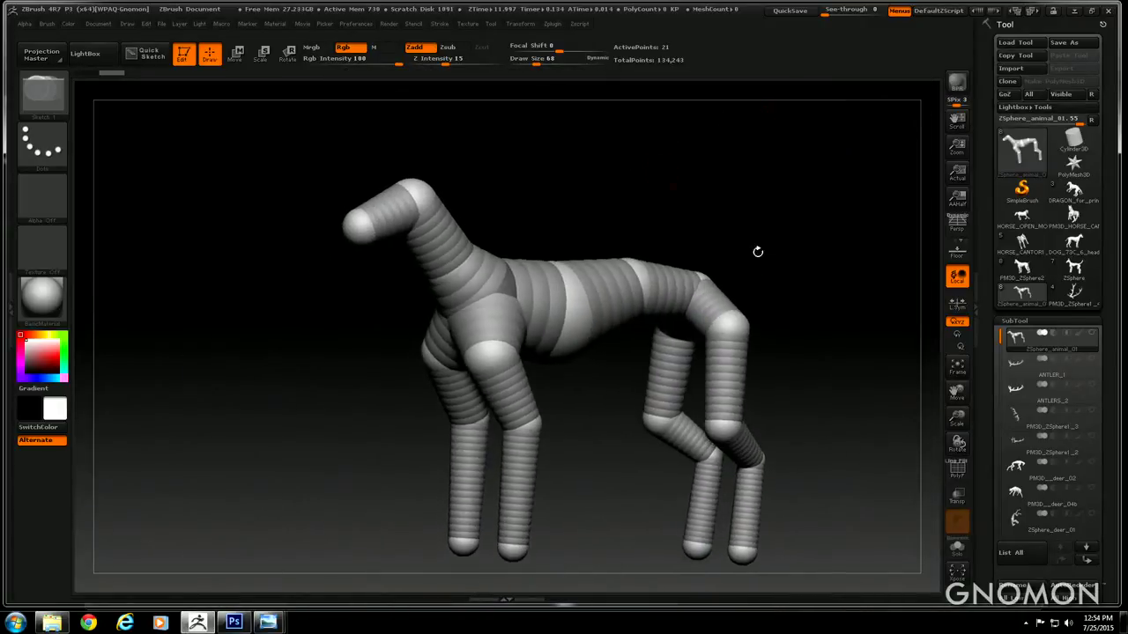
drag(964, 424, 955, 406)
drag(954, 399, 939, 374)
drag(816, 337, 804, 326)
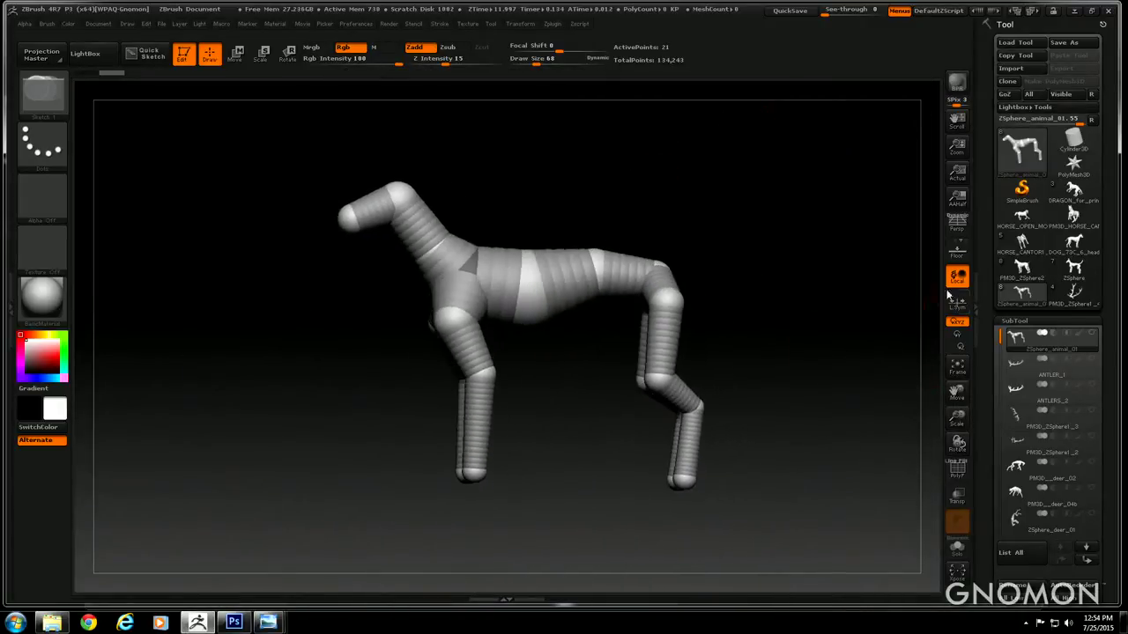
click(955, 280)
drag(821, 278, 794, 336)
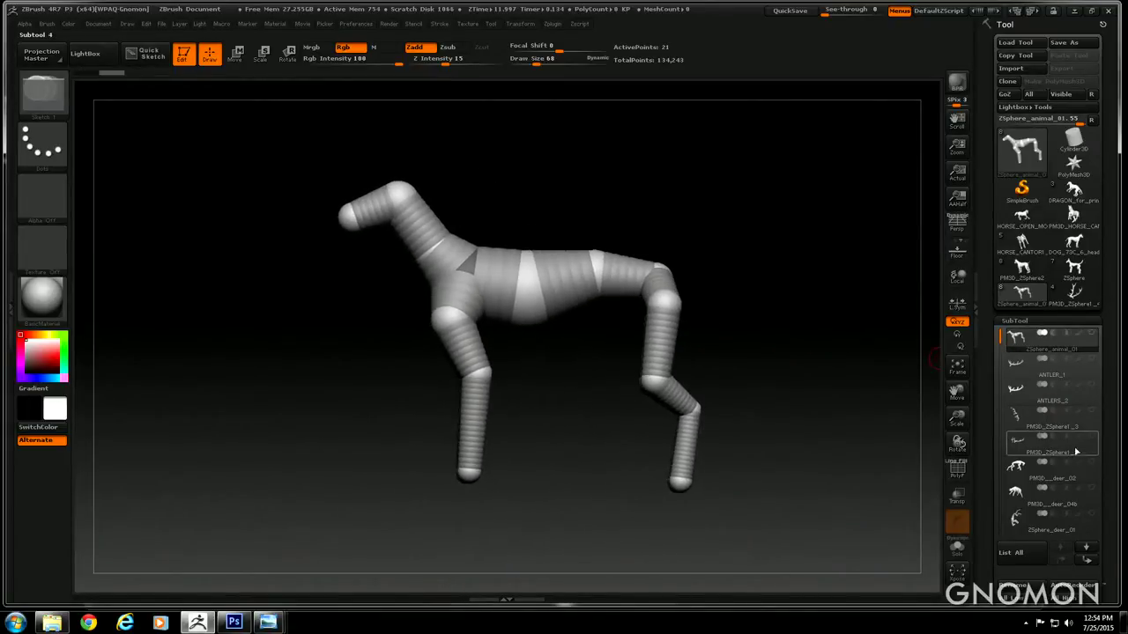
Make the PM3D__deer_02 base mesh active for inspection, followed by the PM3D__deer_04b sculpt, and examine its muscle forms from both sides
click(1031, 477)
drag(812, 329, 958, 393)
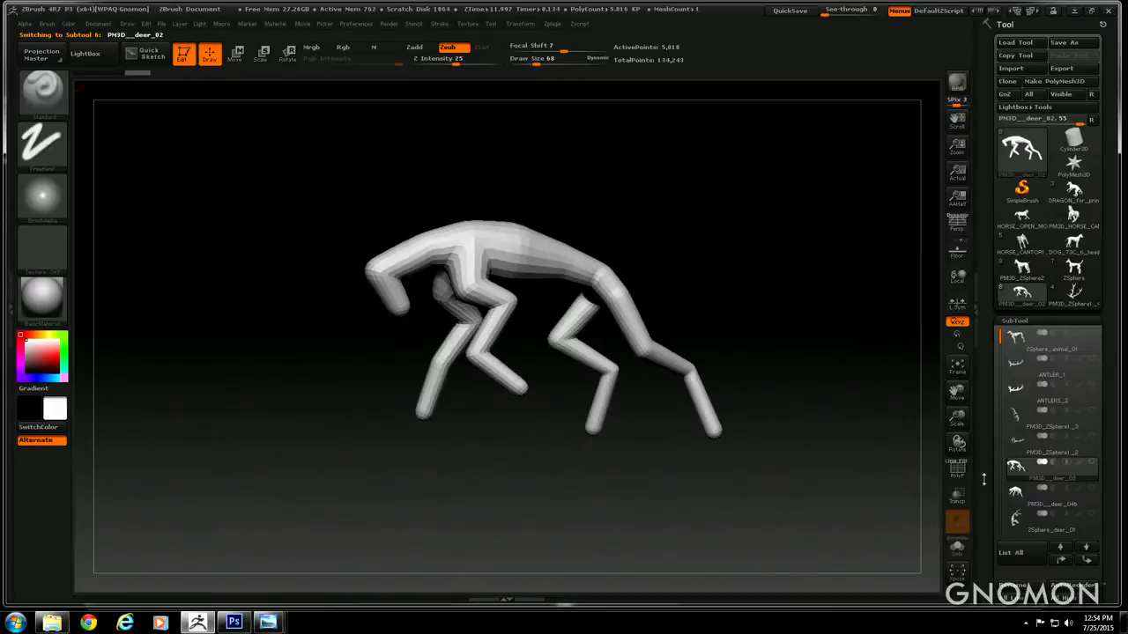
click(1037, 502)
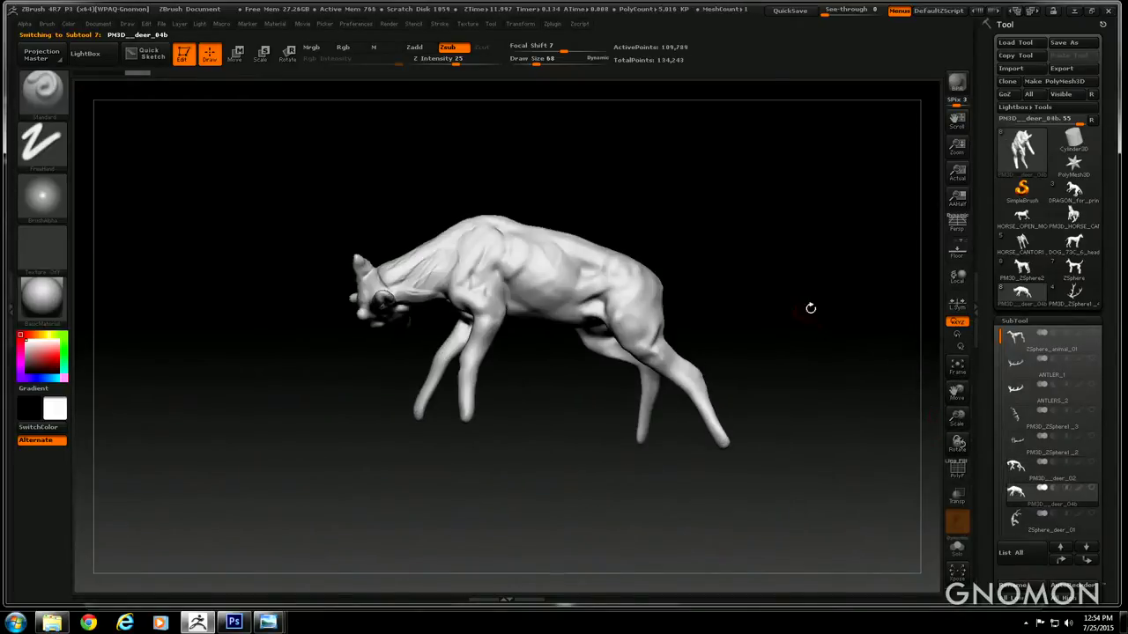
drag(810, 307, 694, 336)
mouse_move(709, 431)
mouse_down()
mouse_move(697, 441)
mouse_move(706, 428)
mouse_up()
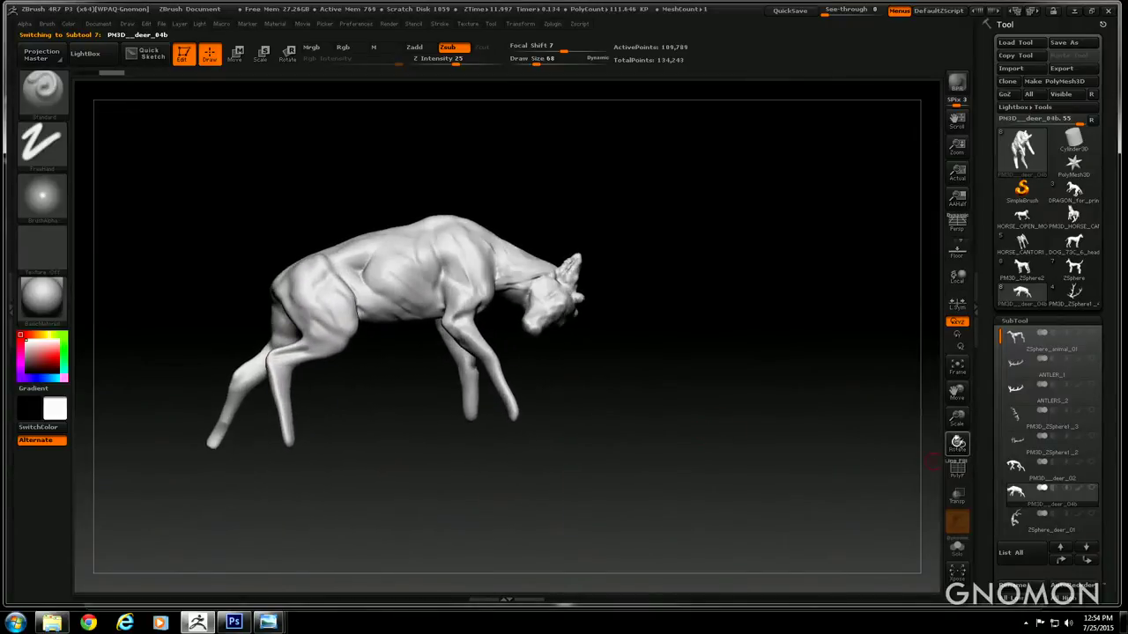
drag(958, 418, 960, 452)
drag(958, 393, 1057, 379)
drag(263, 189, 240, 196)
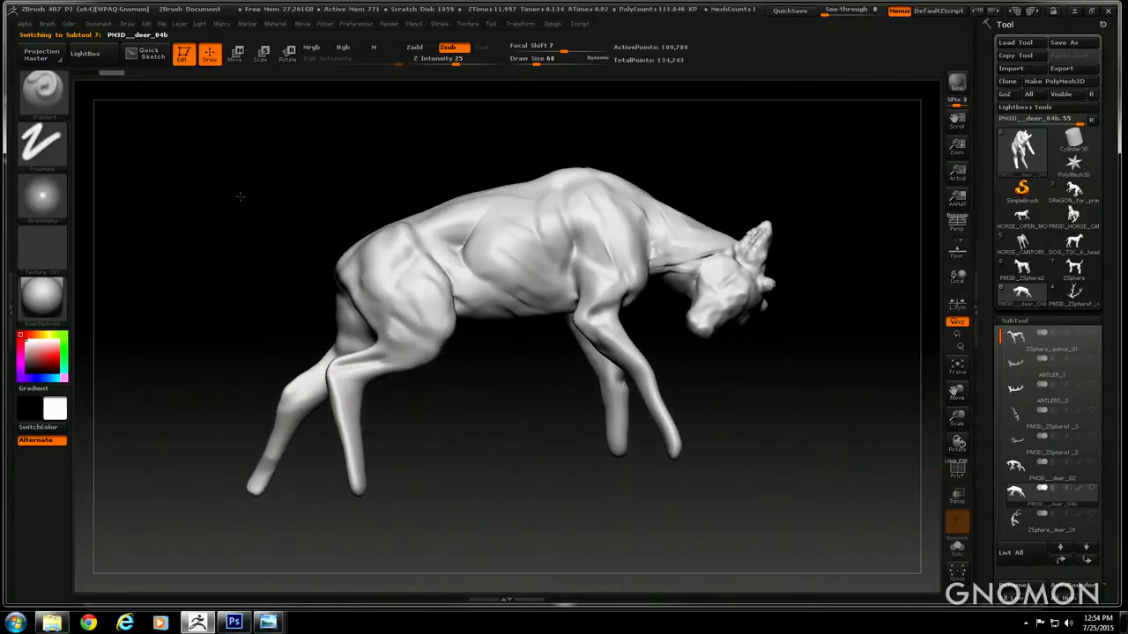
drag(353, 152, 339, 149)
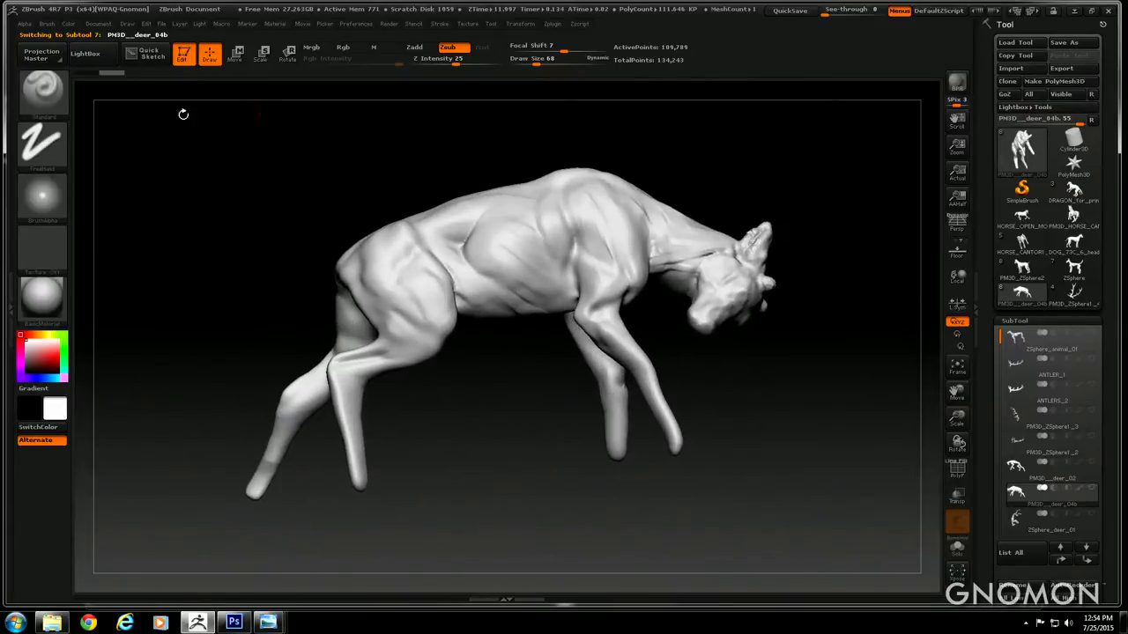
Choose the Move Topological brush at draw size 197 and check the deer sculpt's silhouette from the side
click(53, 86)
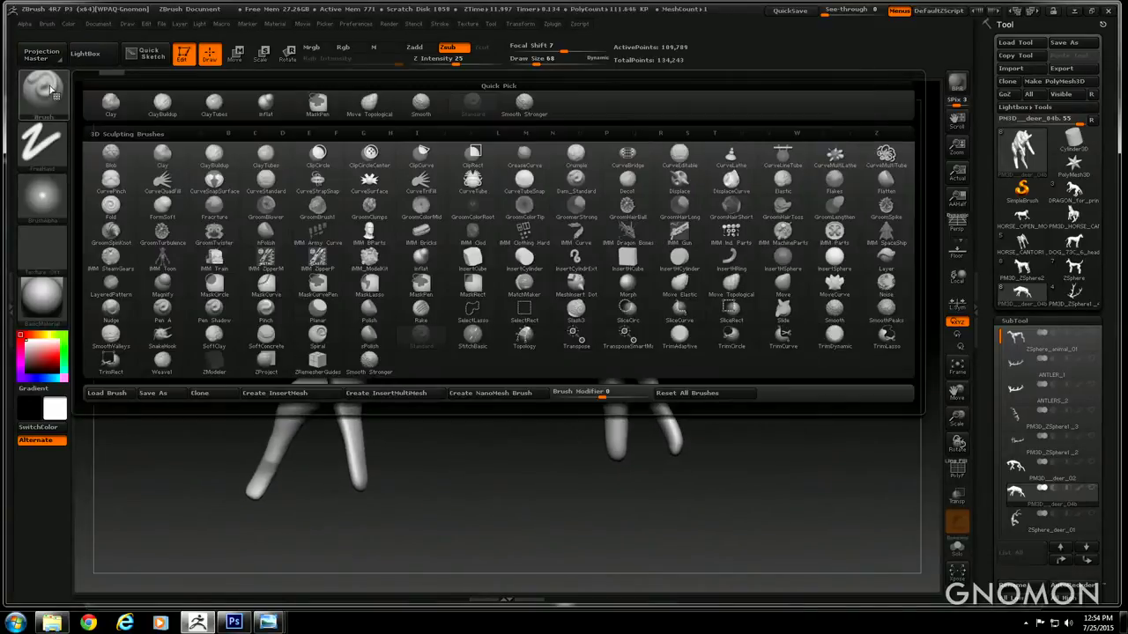
click(369, 100)
drag(534, 63, 553, 64)
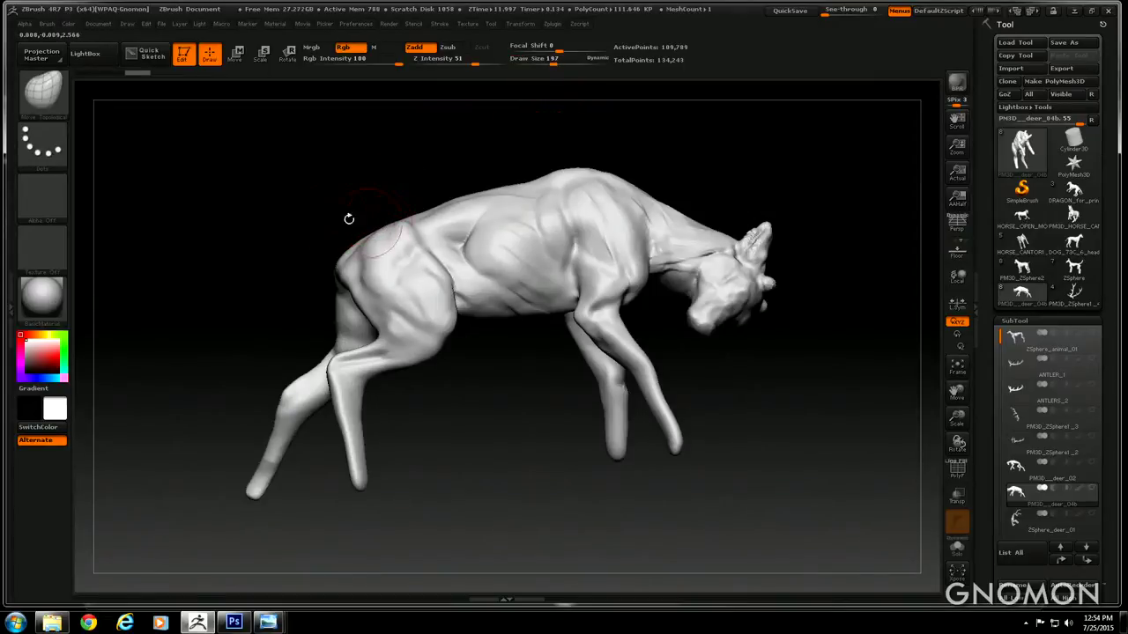
drag(349, 219, 390, 230)
drag(291, 195, 308, 167)
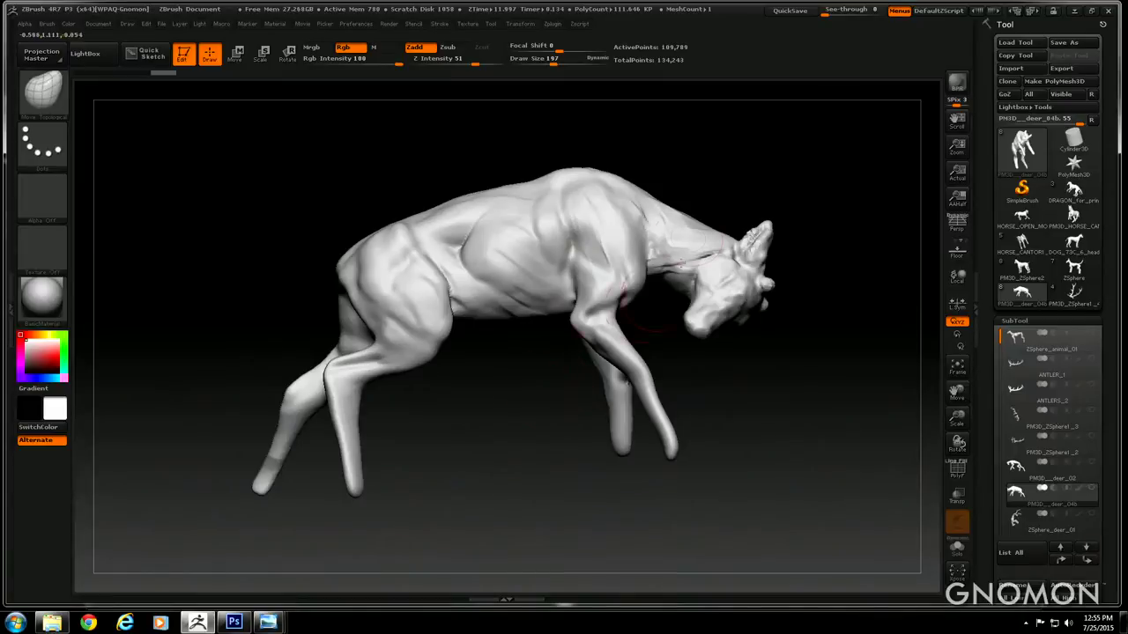
drag(811, 294, 826, 273)
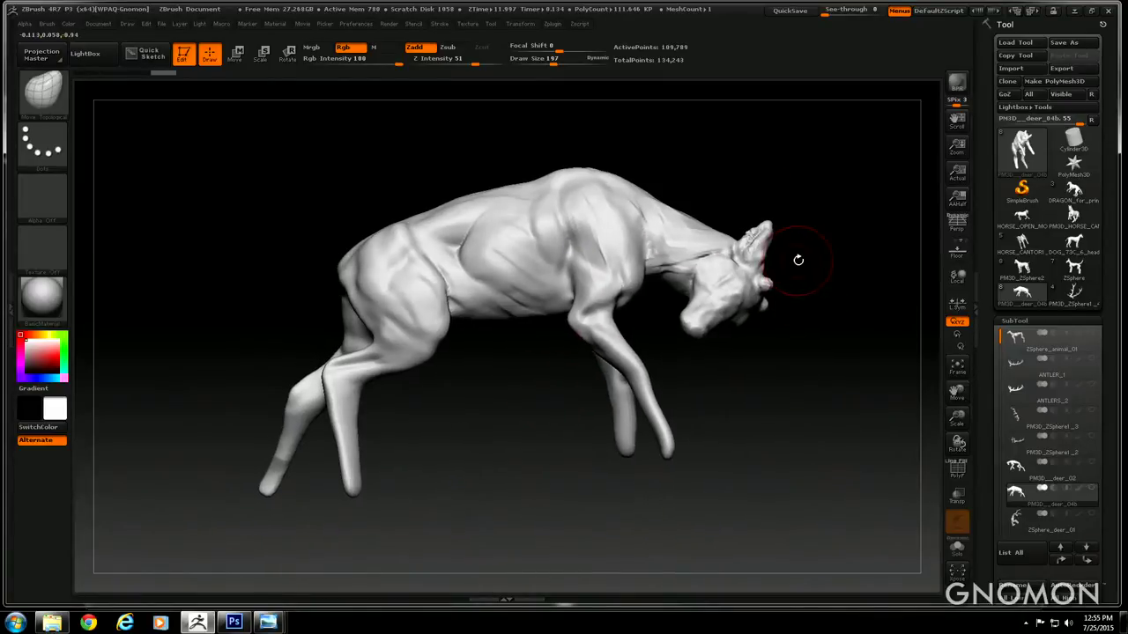
Carve grooves between the deer's shoulder and upper foreleg muscles with the Standard brush in Zsub mode at draw size 131
drag(554, 60, 546, 61)
click(453, 50)
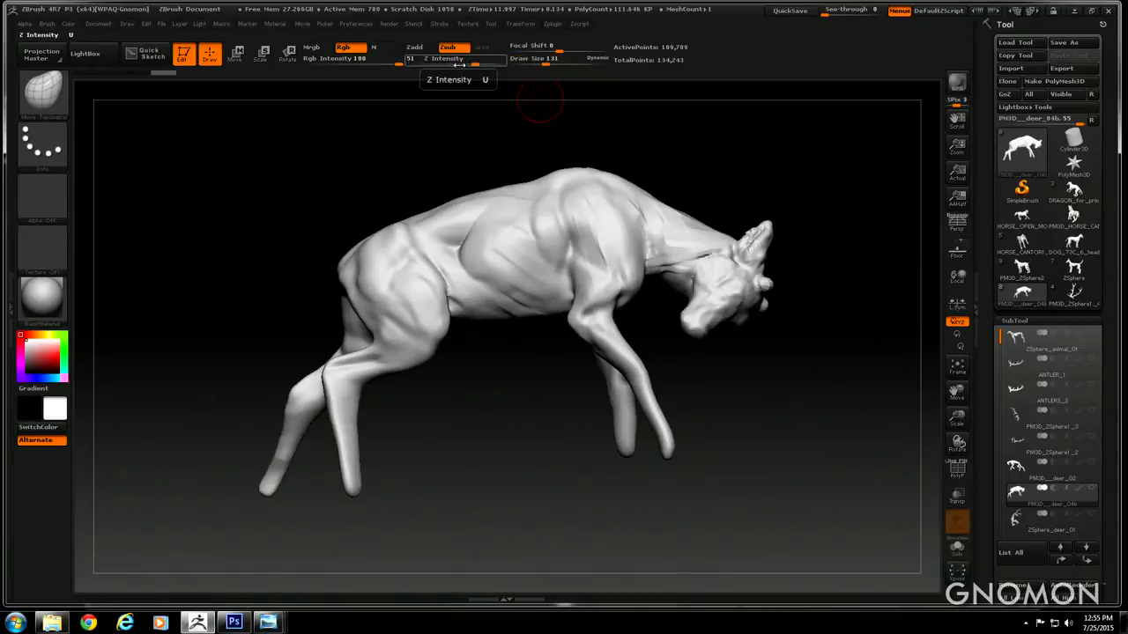
key(shift+b)
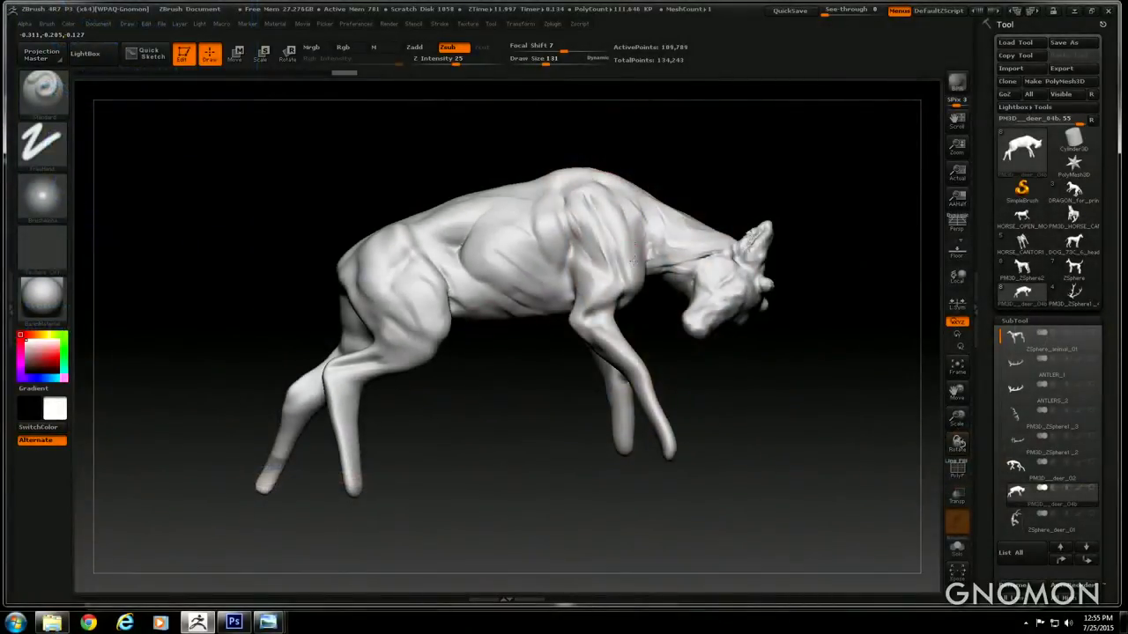
mouse_move(472, 139)
mouse_down()
mouse_move(423, 150)
mouse_move(459, 139)
mouse_up()
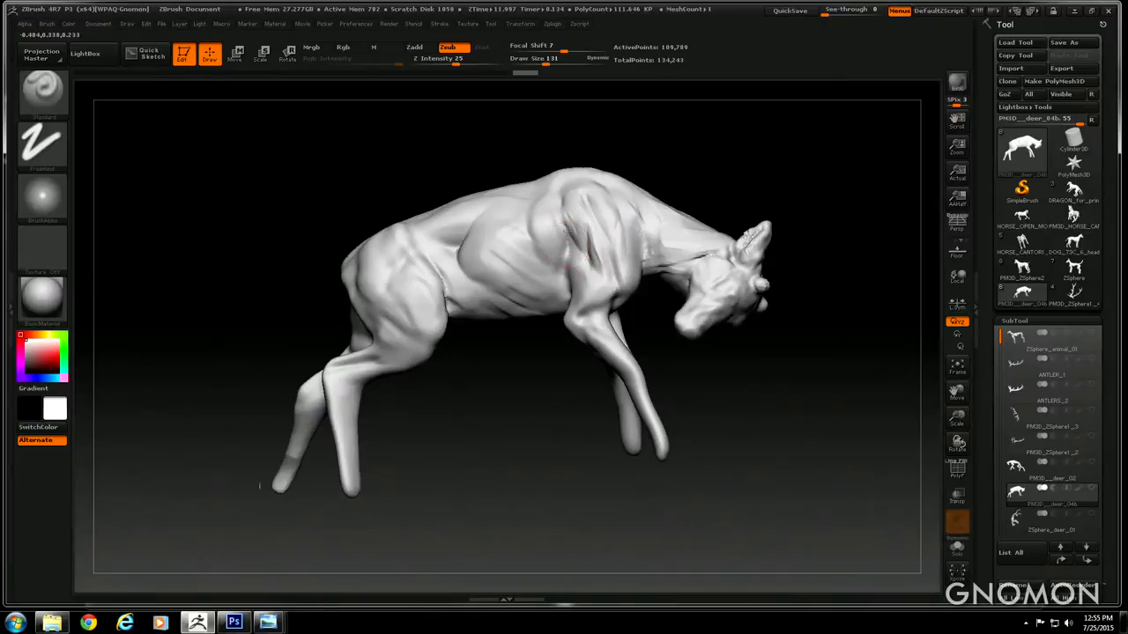
mouse_move(457, 153)
mouse_down()
mouse_move(431, 173)
mouse_move(423, 139)
mouse_move(455, 161)
mouse_up()
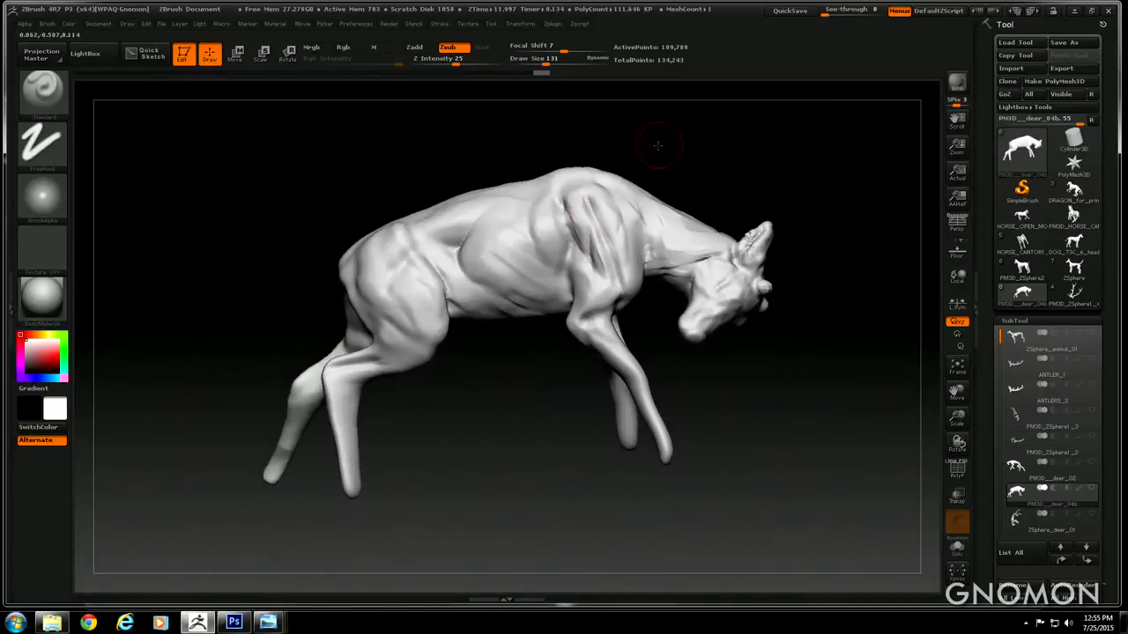
drag(658, 145, 644, 144)
drag(410, 142, 467, 148)
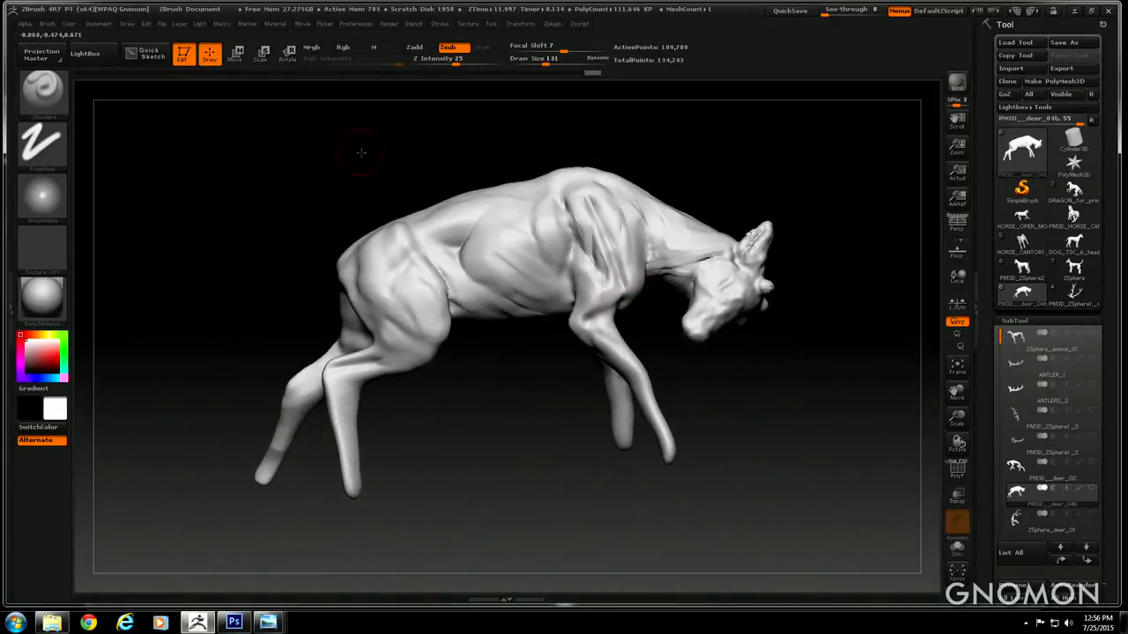
drag(361, 152, 357, 141)
drag(586, 206, 617, 275)
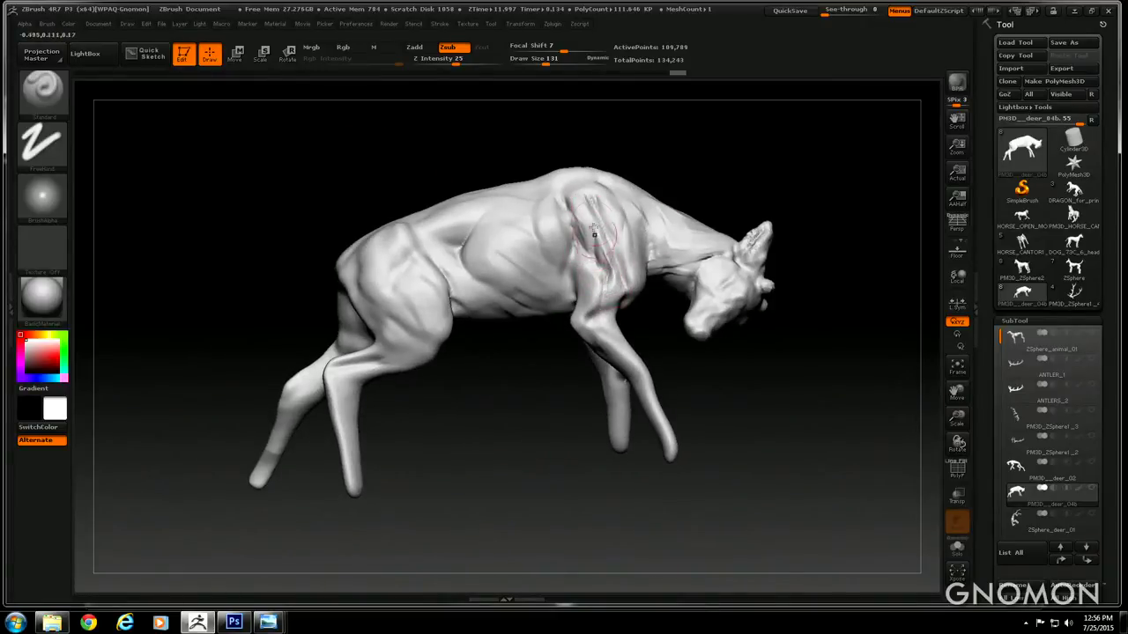
Deepen the muscle separations around the deer's elbow, where the upper foreleg meets the chest
drag(661, 330, 596, 310)
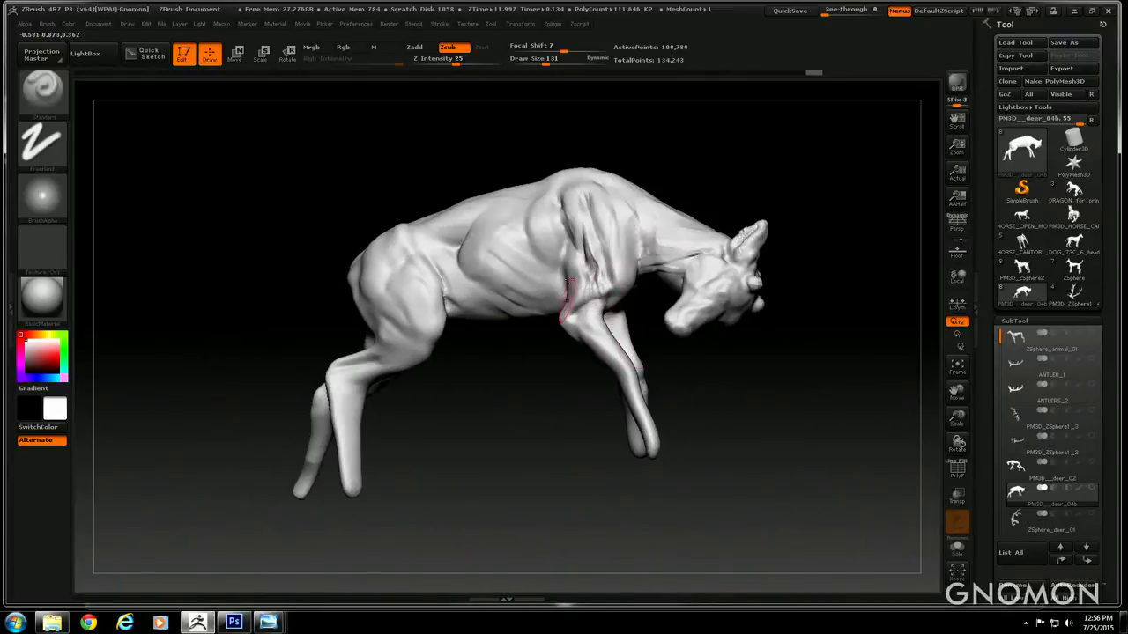
drag(459, 139, 494, 150)
drag(421, 179, 357, 172)
drag(545, 332, 620, 301)
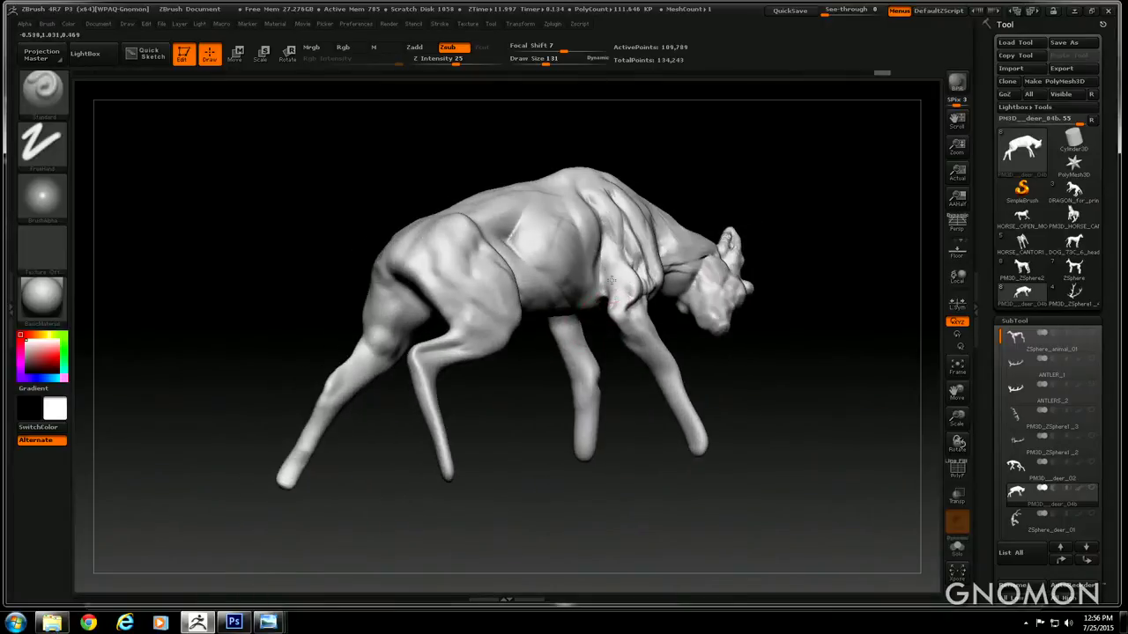
Carve a deep hollow into the deer's flank between the last ribs and the hip
mouse_move(459, 128)
mouse_down()
mouse_move(379, 141)
mouse_move(474, 248)
mouse_move(428, 244)
mouse_up()
mouse_move(326, 204)
mouse_down()
mouse_move(339, 203)
mouse_move(300, 224)
mouse_up()
drag(435, 277, 446, 254)
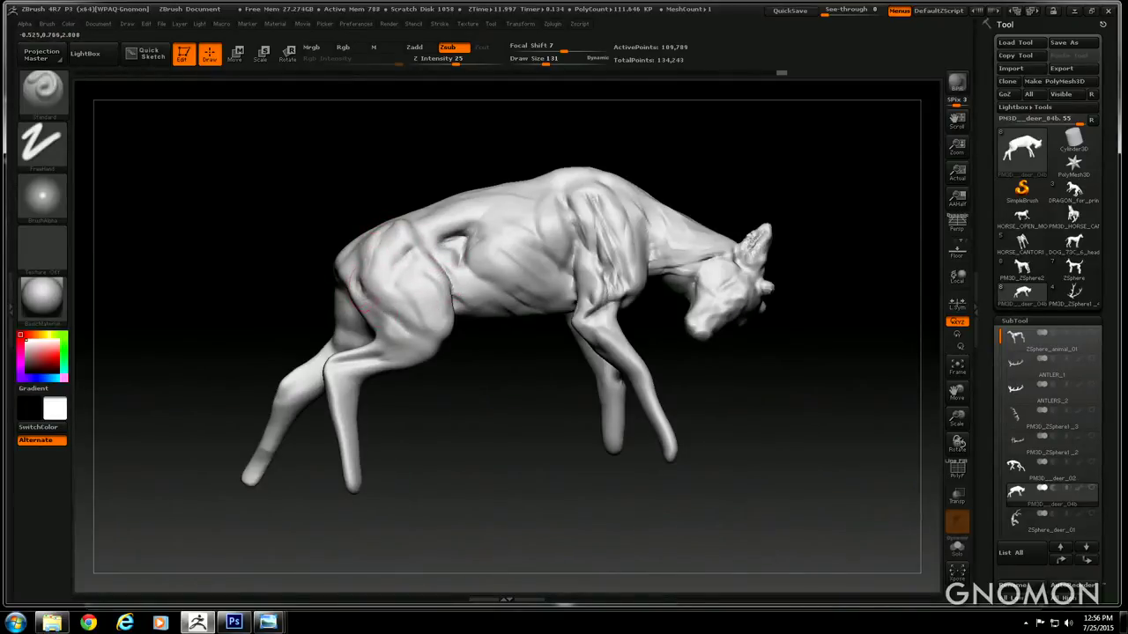
Cut grooves into the deer's haunch to separate the thigh muscles from the hamstring at the rear
mouse_move(269, 253)
mouse_down()
mouse_move(289, 212)
mouse_move(428, 262)
mouse_up()
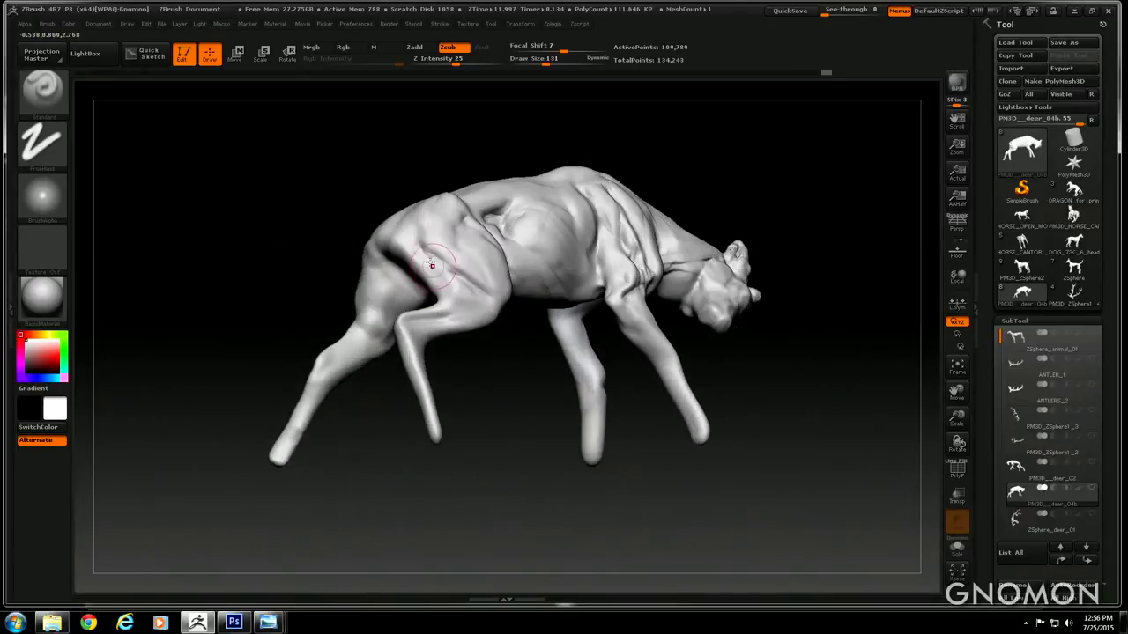
mouse_move(292, 206)
mouse_down()
mouse_move(295, 226)
mouse_move(298, 217)
mouse_up()
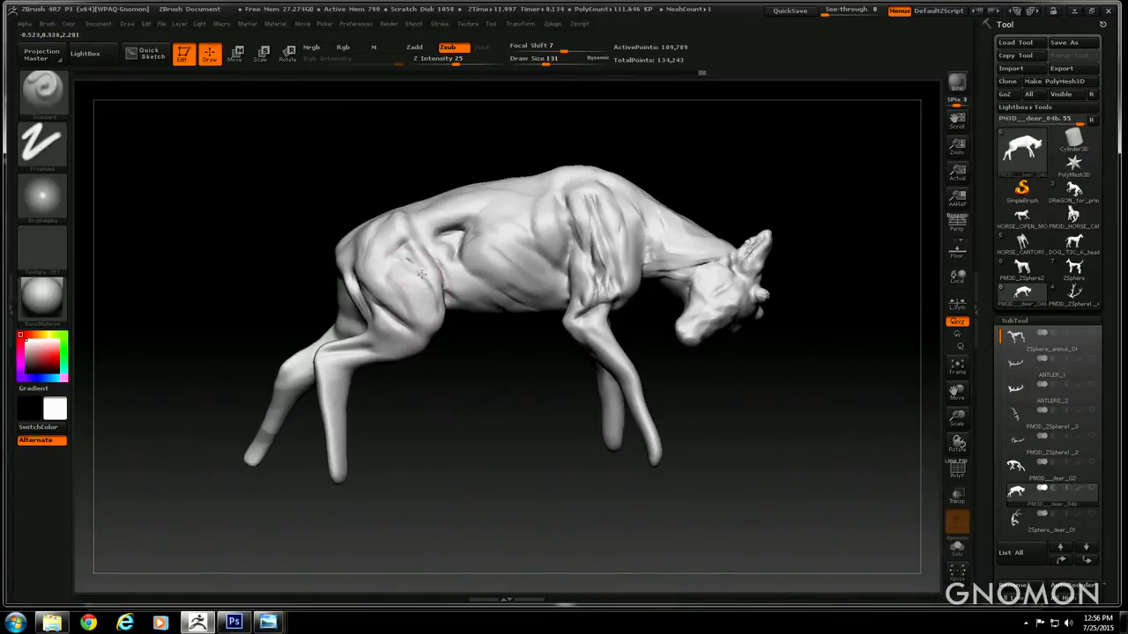
mouse_move(308, 205)
mouse_down()
mouse_move(354, 230)
mouse_move(342, 203)
mouse_up()
Define the rounded muscle form behind the deer's shoulder blade and refine the haunch muscles
drag(468, 121, 523, 214)
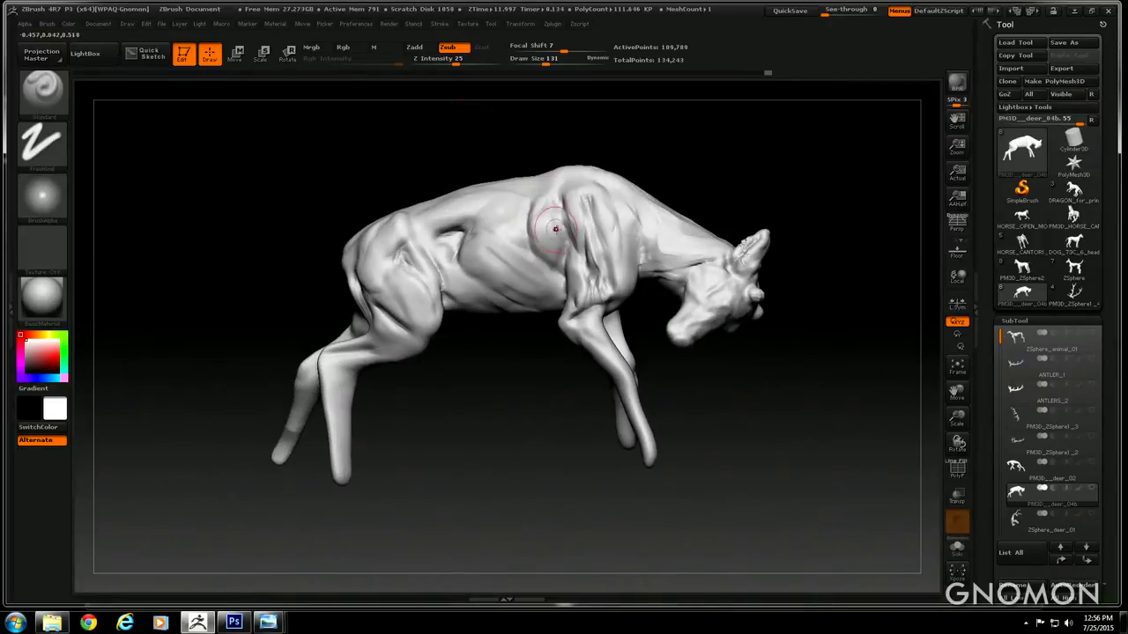
mouse_move(493, 156)
mouse_down()
mouse_move(495, 190)
mouse_move(353, 118)
mouse_move(297, 194)
mouse_move(389, 283)
mouse_up()
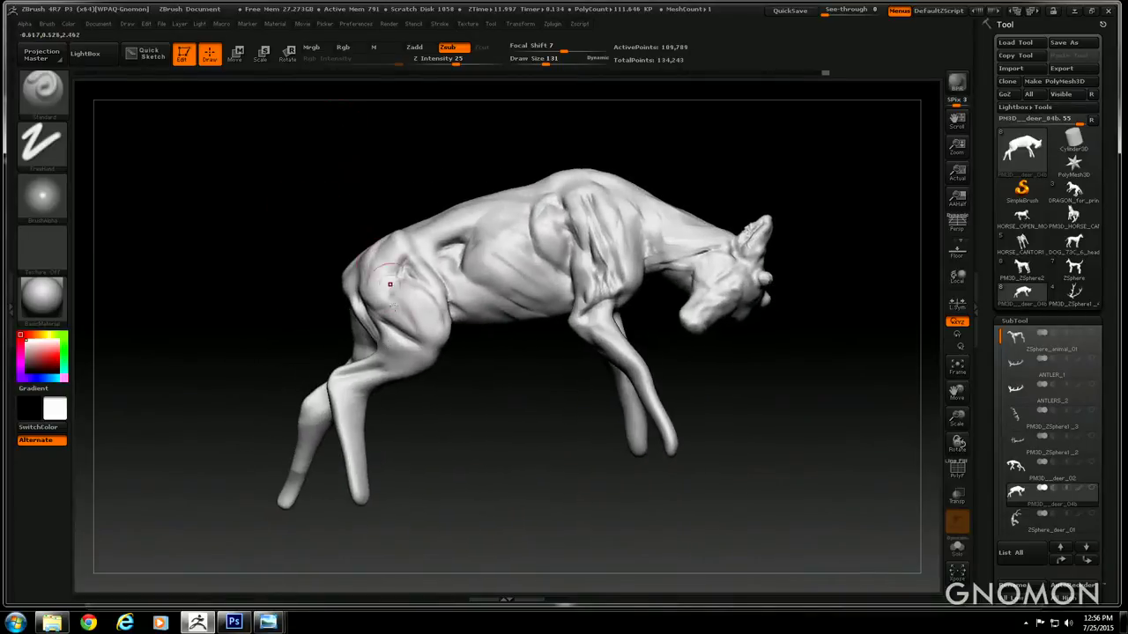
drag(279, 290, 388, 331)
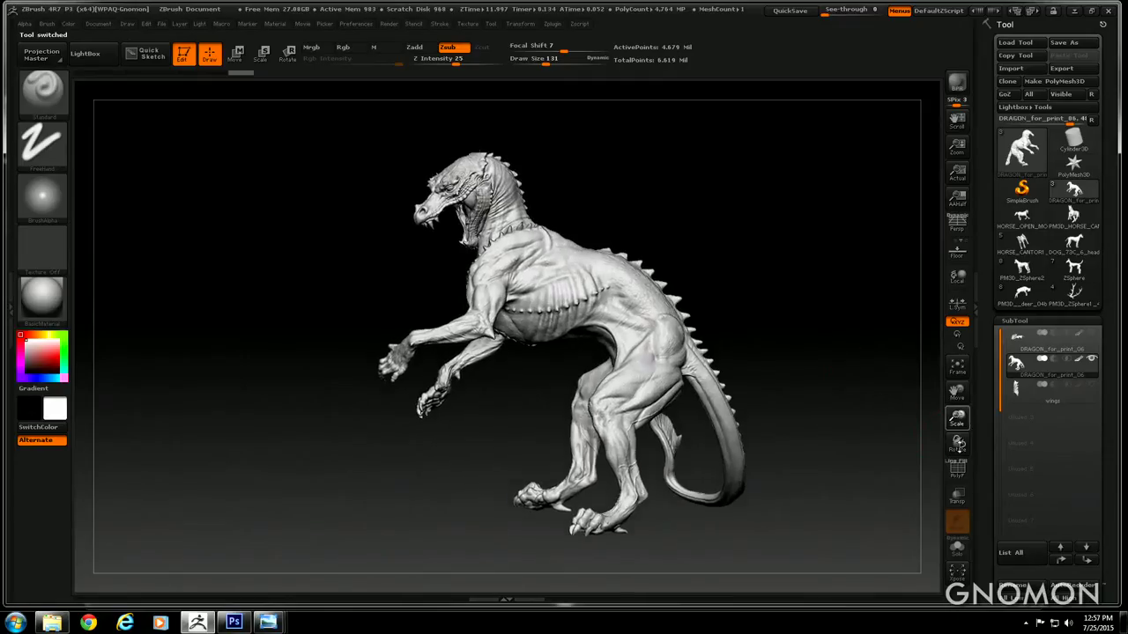
Set the draw size to 109 and examine the dragon sculpt's ribcage, shoulder and flank forms from both sides
drag(959, 445, 955, 495)
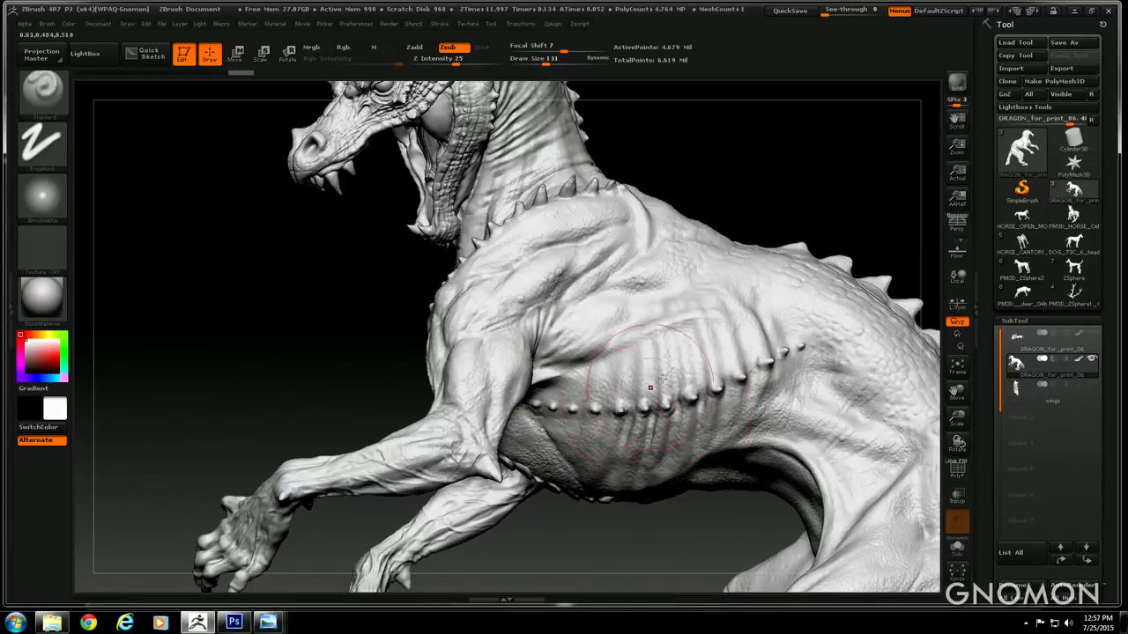
click(544, 61)
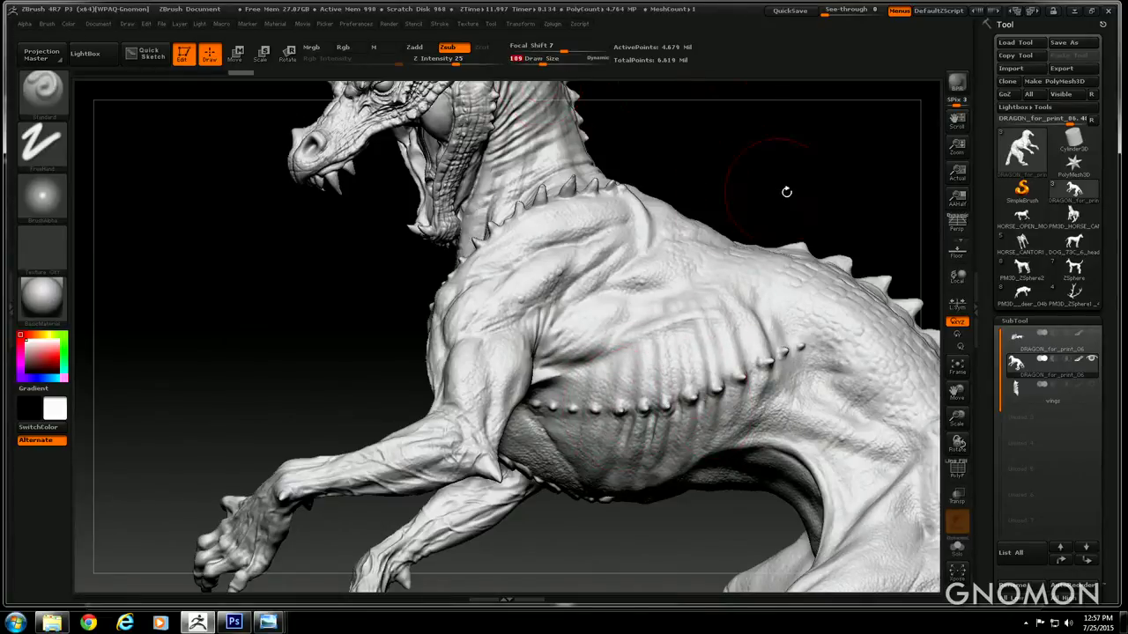
drag(785, 191, 784, 192)
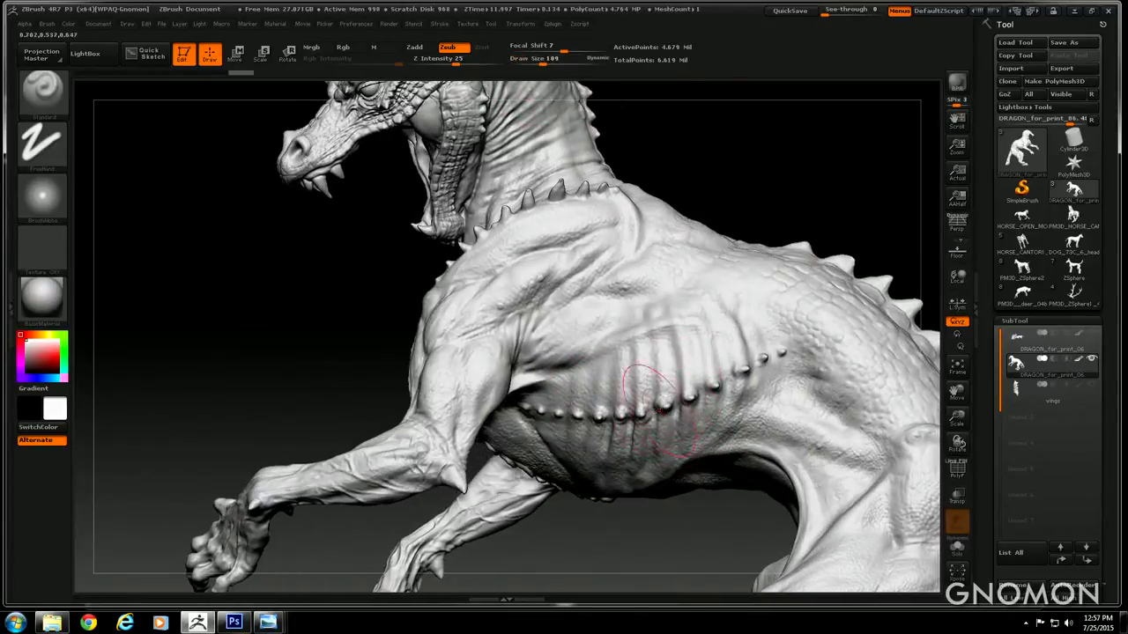
drag(257, 345, 465, 368)
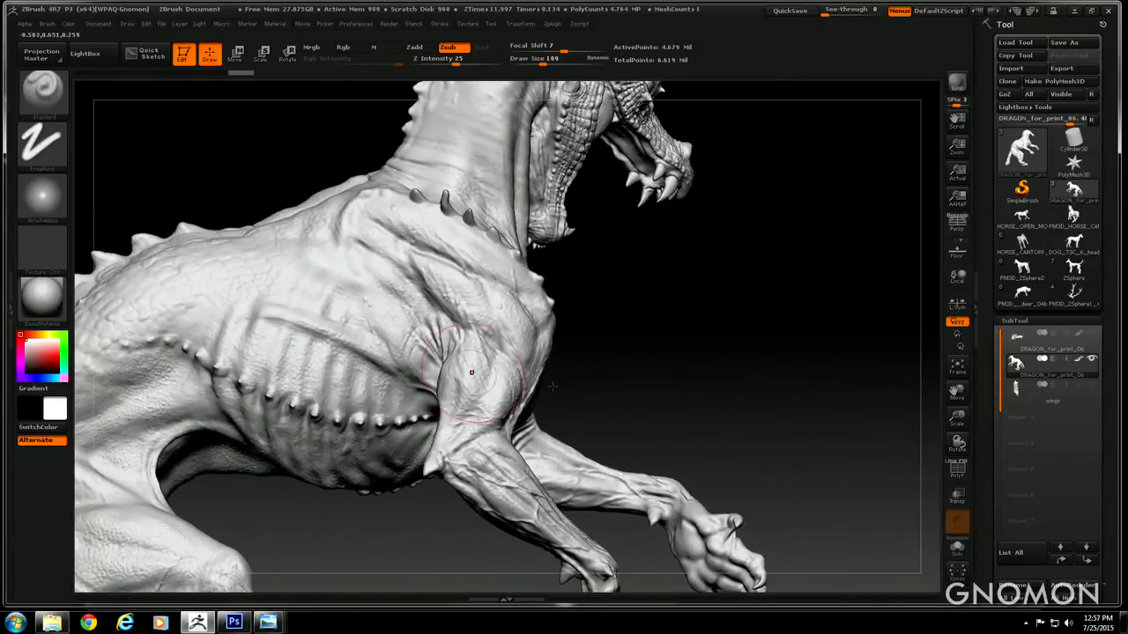
drag(959, 420, 1059, 368)
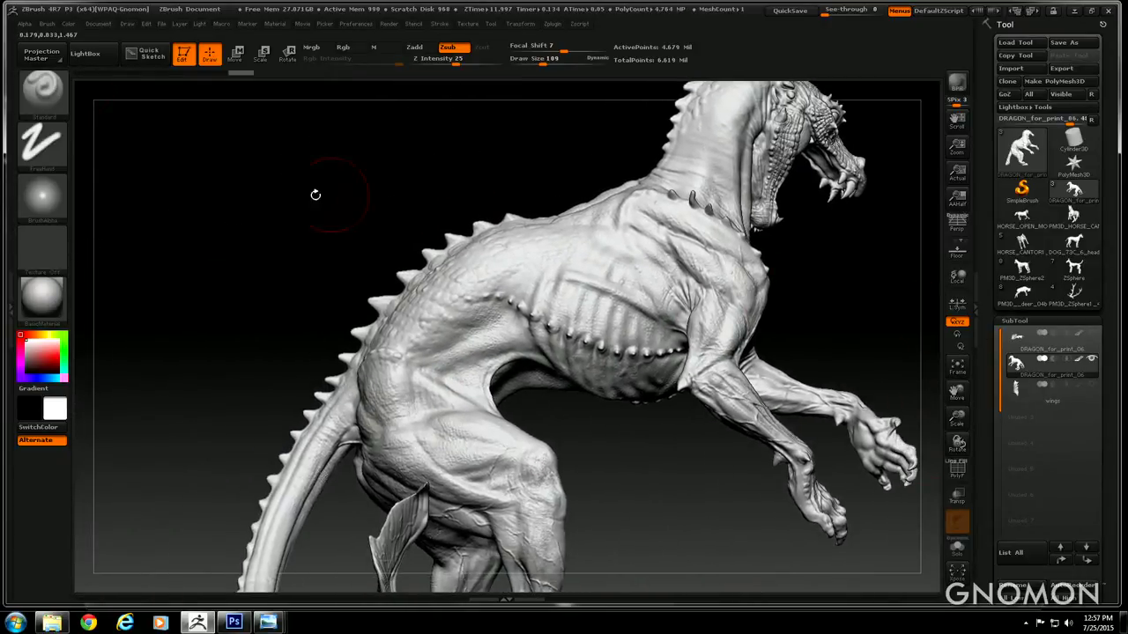
drag(315, 194, 289, 183)
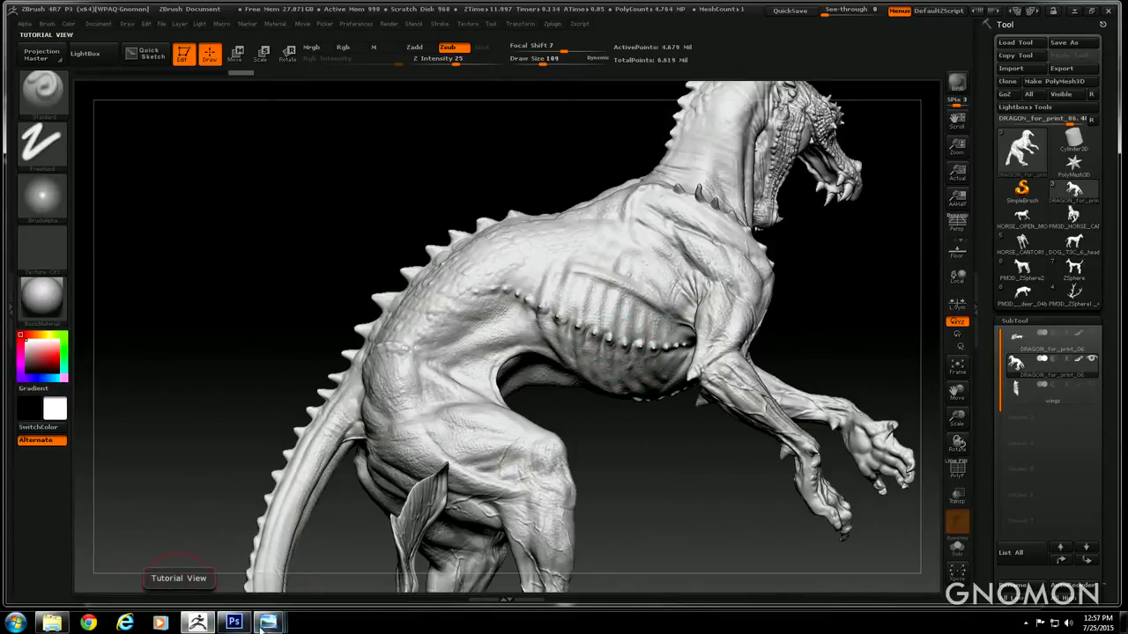
Open DOG_ANATOMY17.JPG from the GNOMON DOG folder, then study DOG_ANATOMY12.JPG for the ribcage, waist and leg forms
click(52, 623)
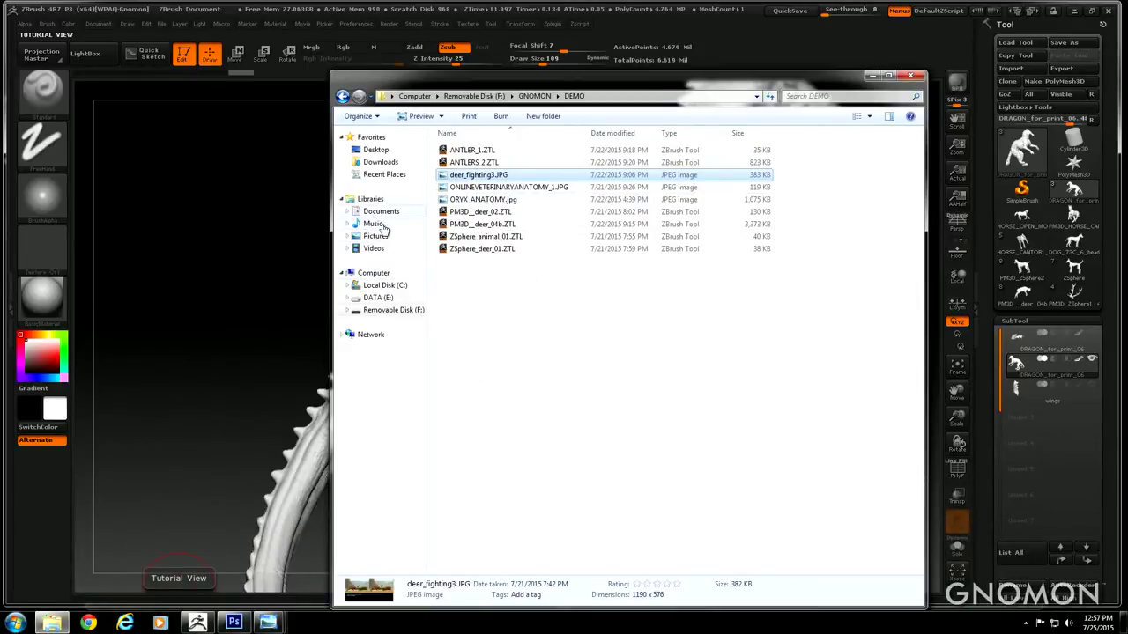
click(390, 309)
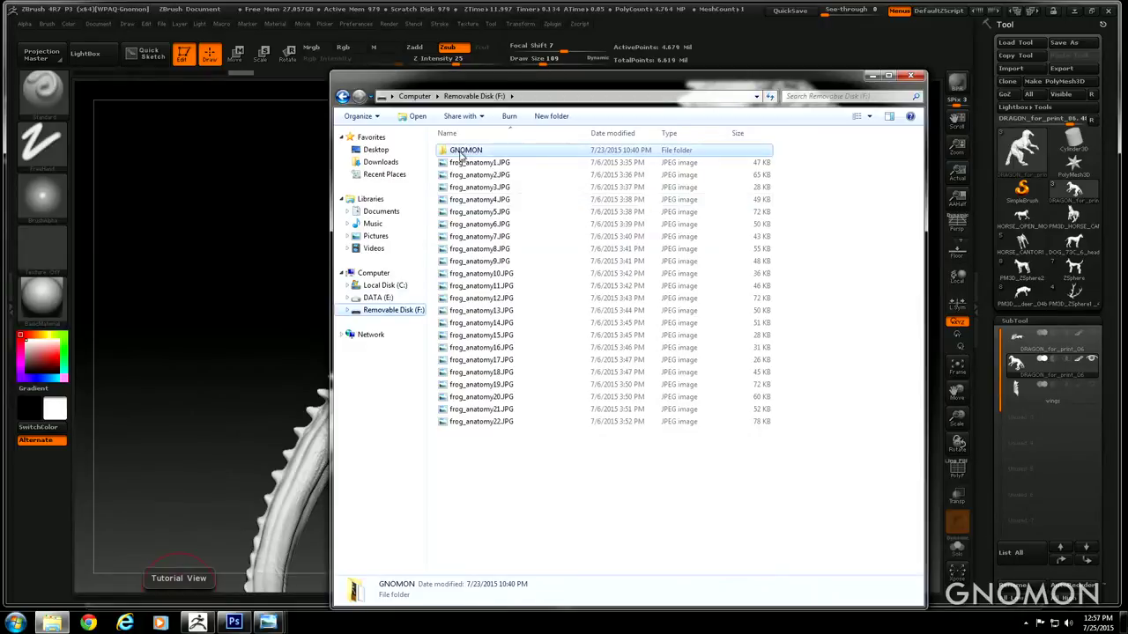
double_click(460, 151)
double_click(461, 174)
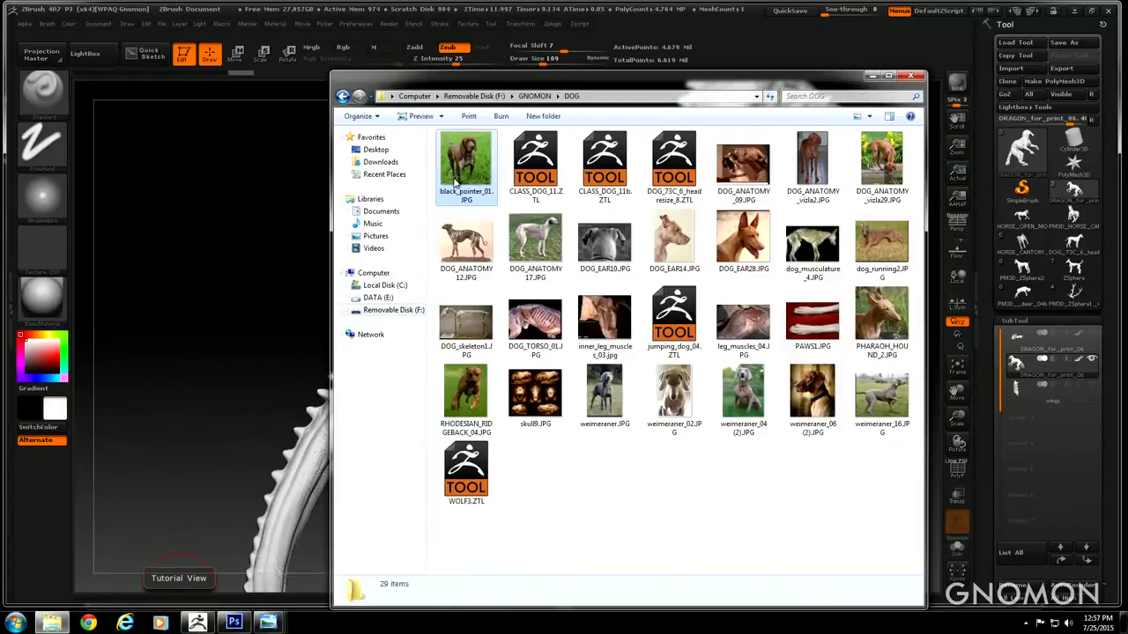
double_click(536, 239)
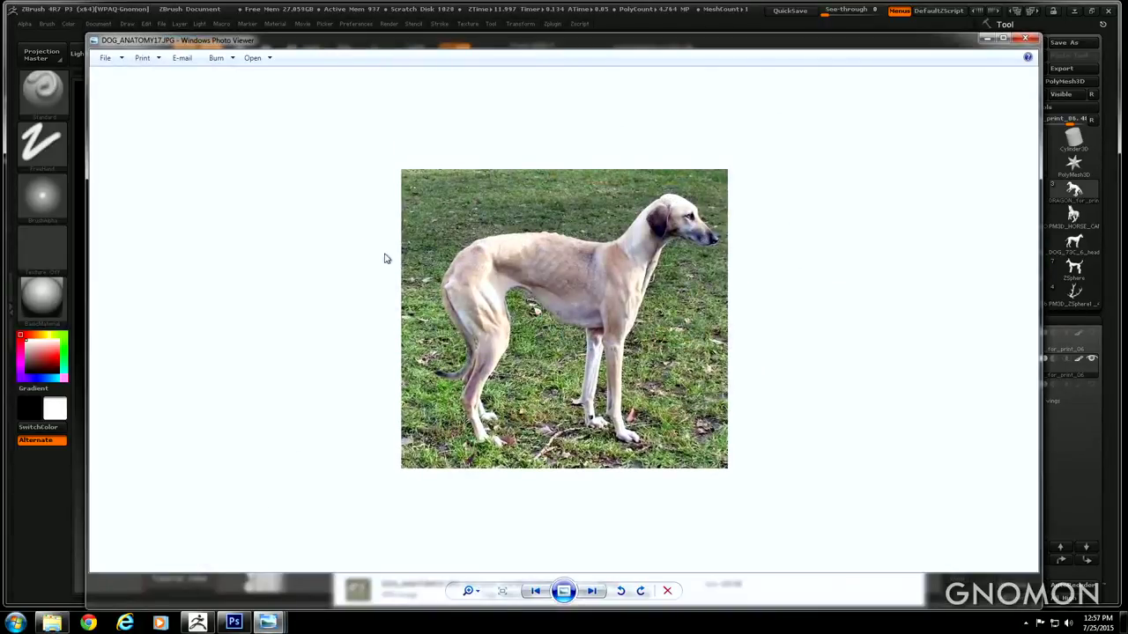
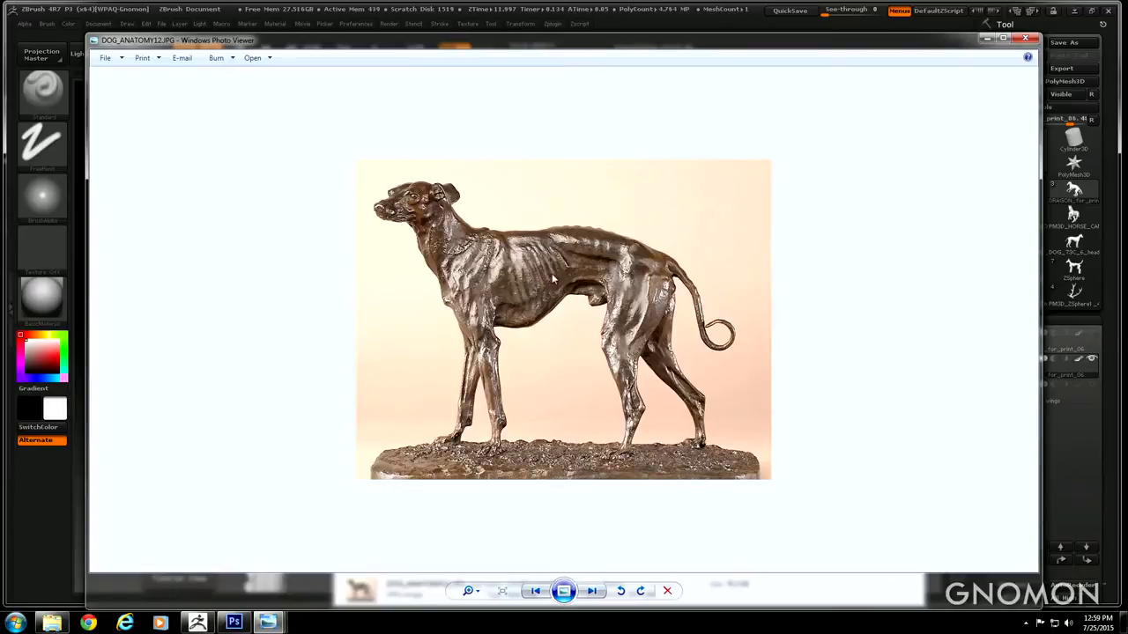
Return to ZBrush and compare the dragon sculpt's ribcage and waist with the dog references, viewing the whole upper body
click(987, 40)
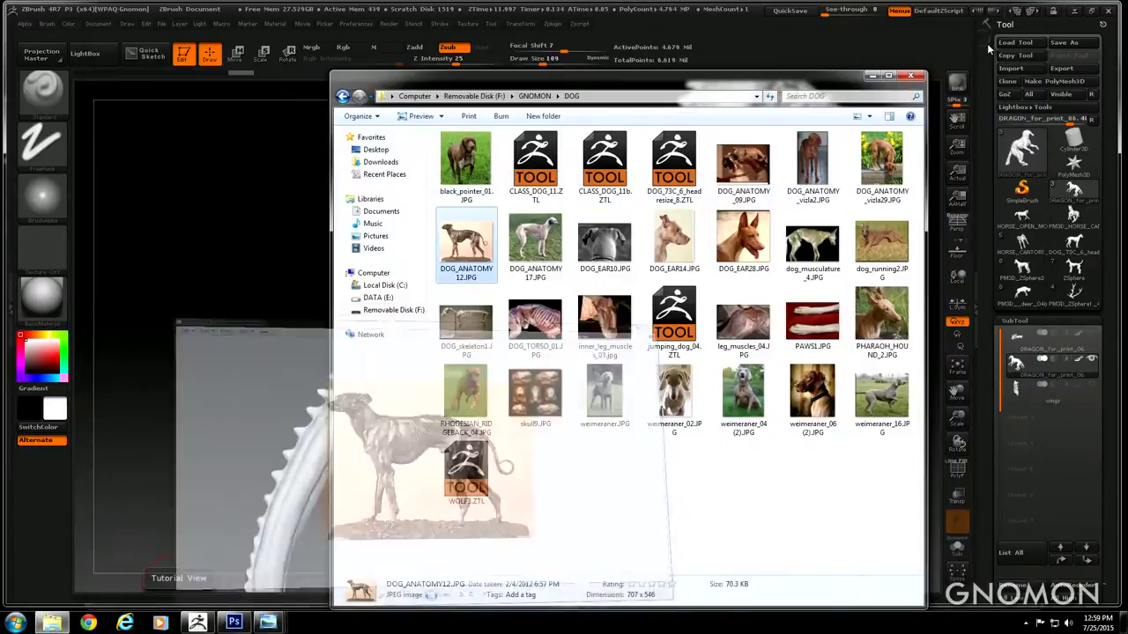
click(255, 161)
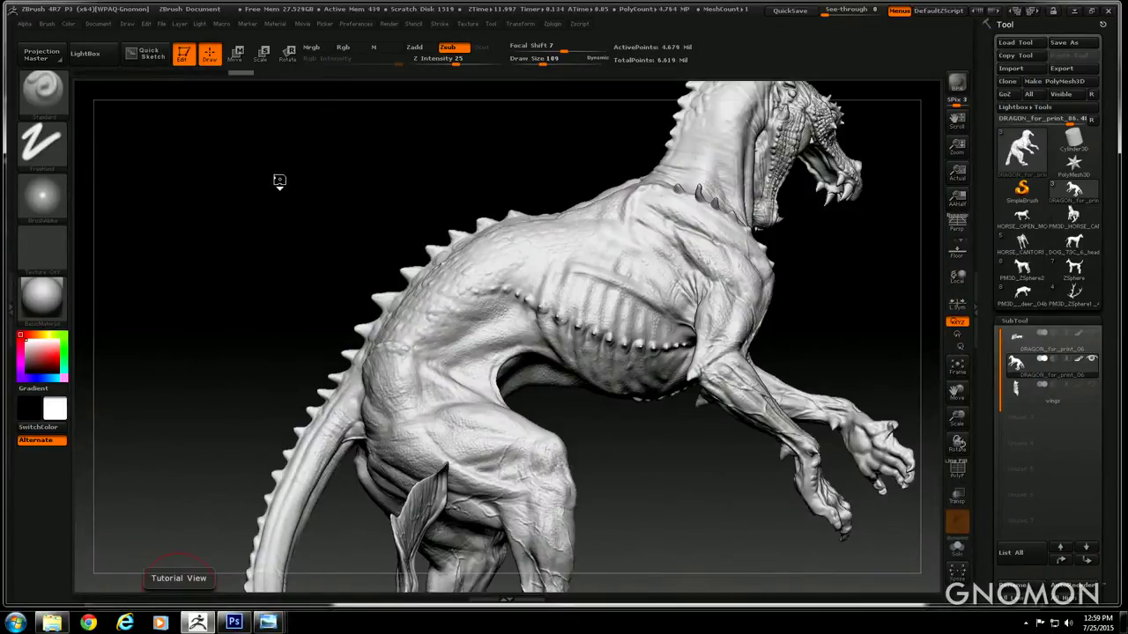
drag(279, 180, 461, 270)
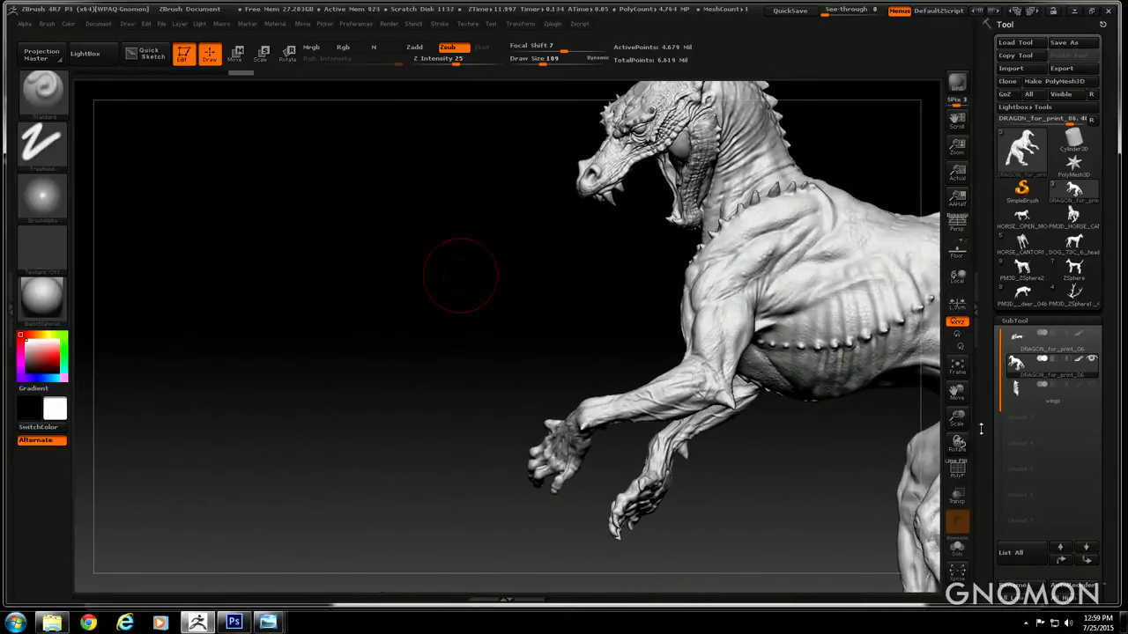
drag(958, 419, 943, 388)
drag(958, 392, 878, 433)
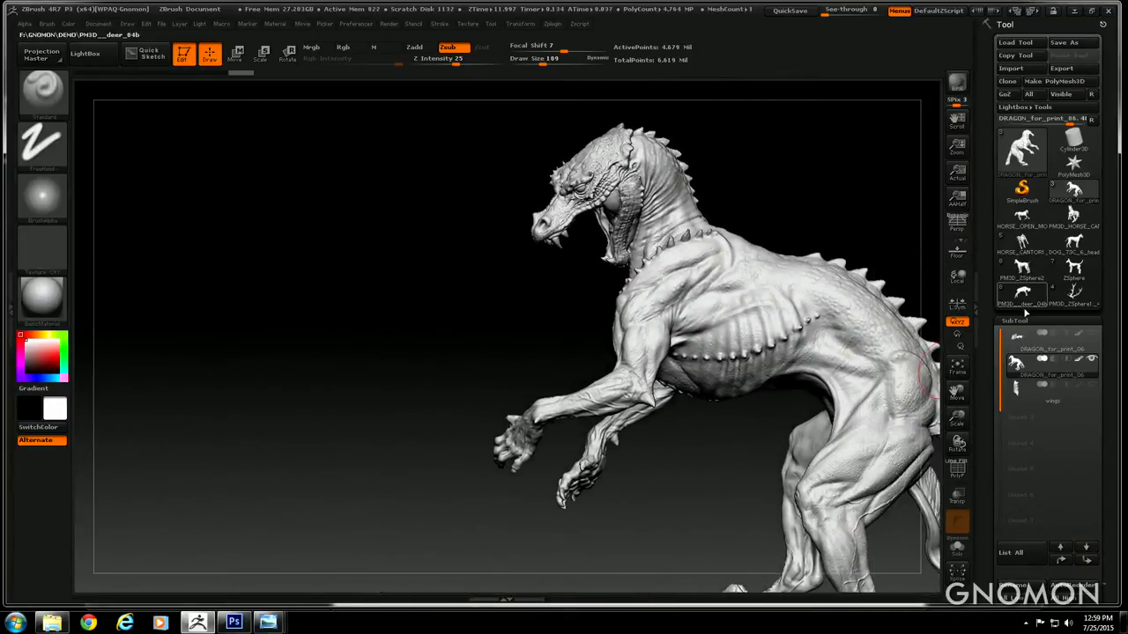
Make the PM3D__deer_04b sculpt active again and show it in side view
click(1023, 298)
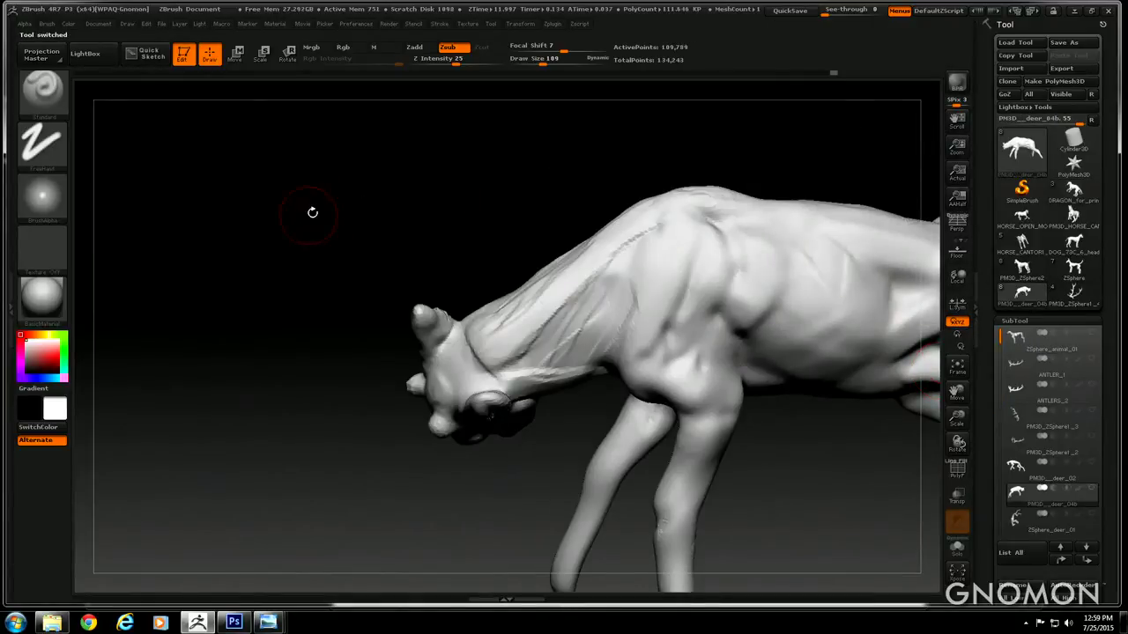
drag(312, 213, 390, 200)
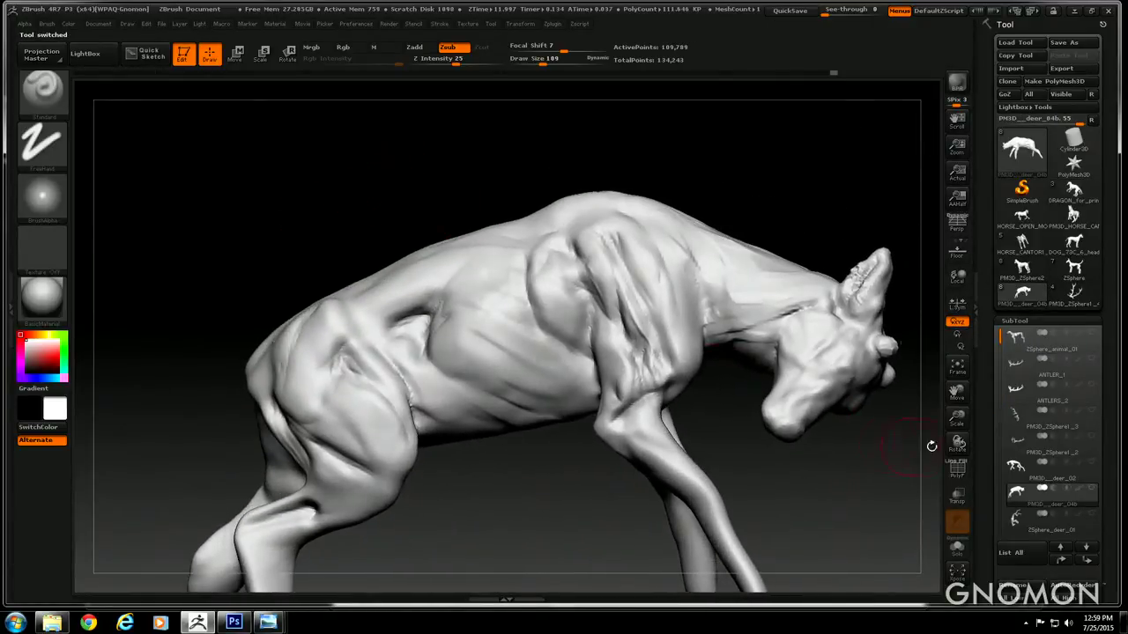
click(976, 317)
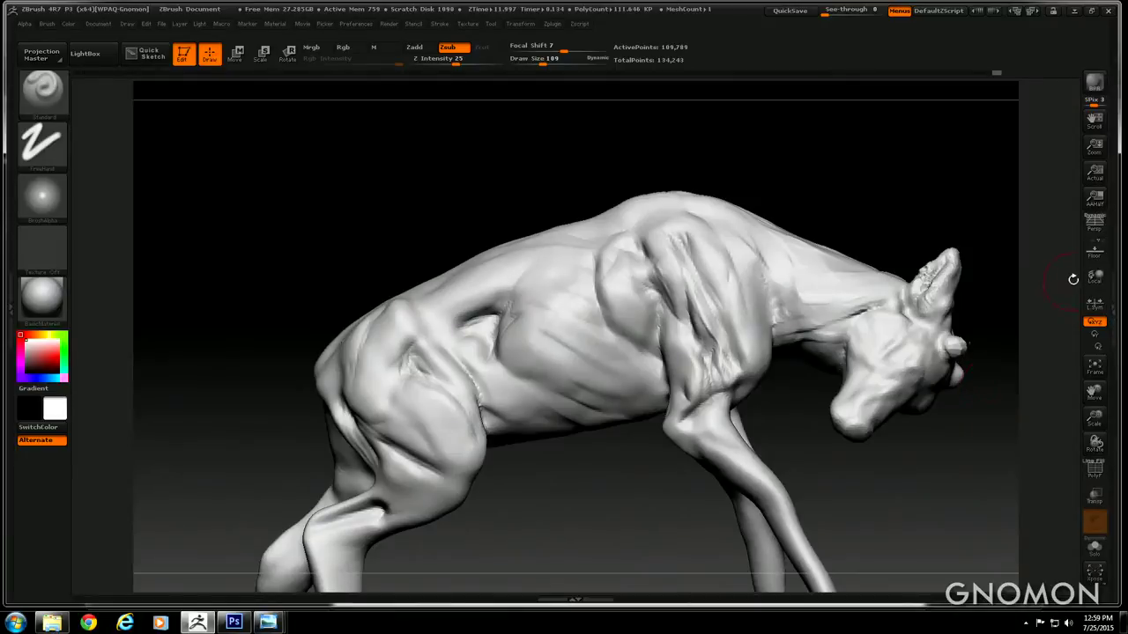
click(1116, 312)
drag(957, 420, 943, 393)
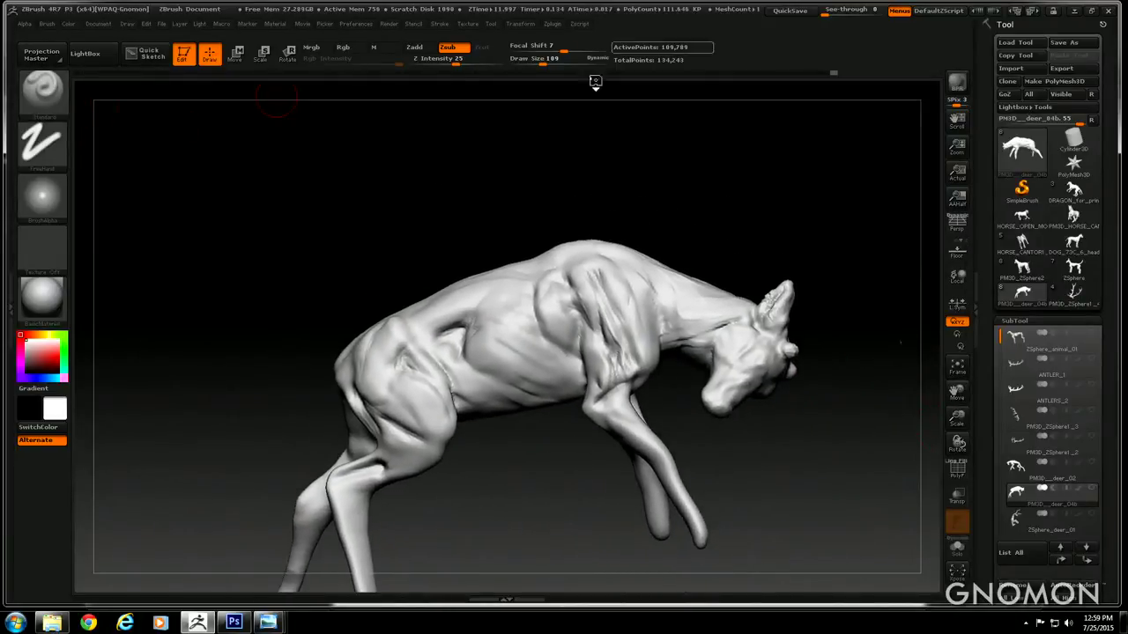
Set the draw size to 86 and carve the muscle grooves of the deer's shoulder and upper foreleg
drag(543, 63, 540, 67)
drag(418, 166, 304, 225)
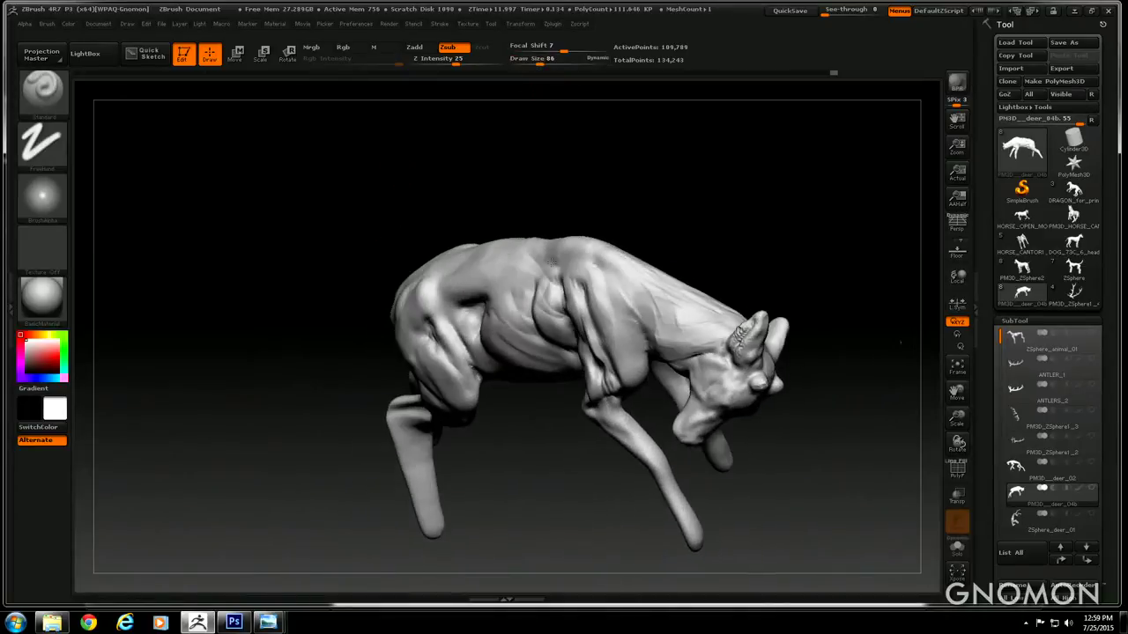
drag(656, 307, 607, 227)
mouse_move(557, 152)
mouse_down()
mouse_move(582, 136)
mouse_move(596, 209)
mouse_up()
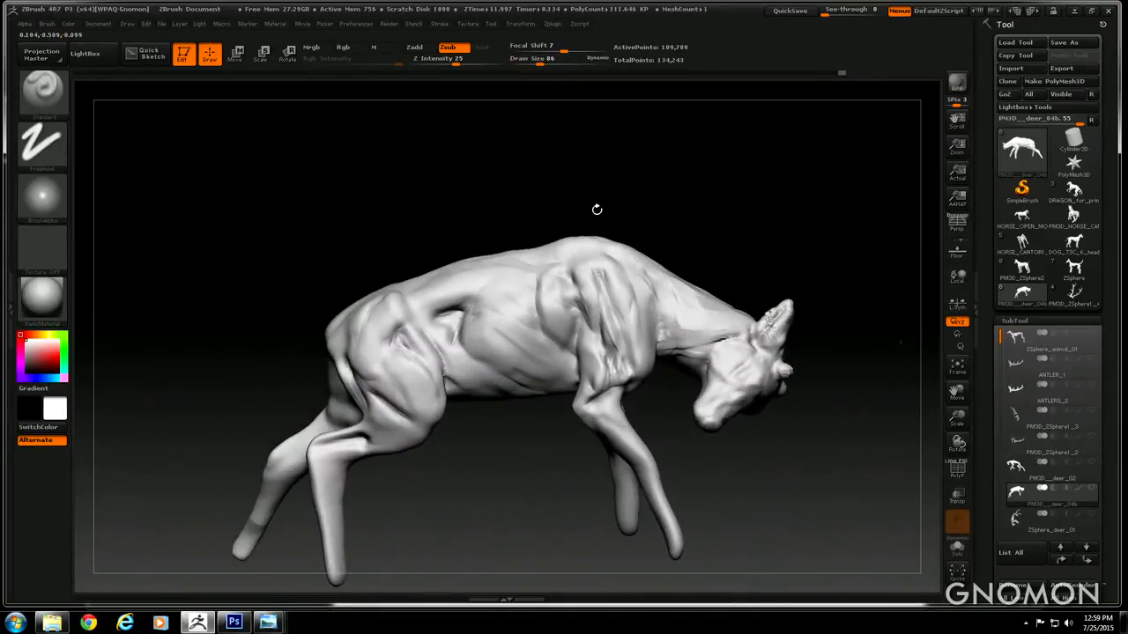
drag(616, 260, 629, 319)
drag(552, 191, 575, 188)
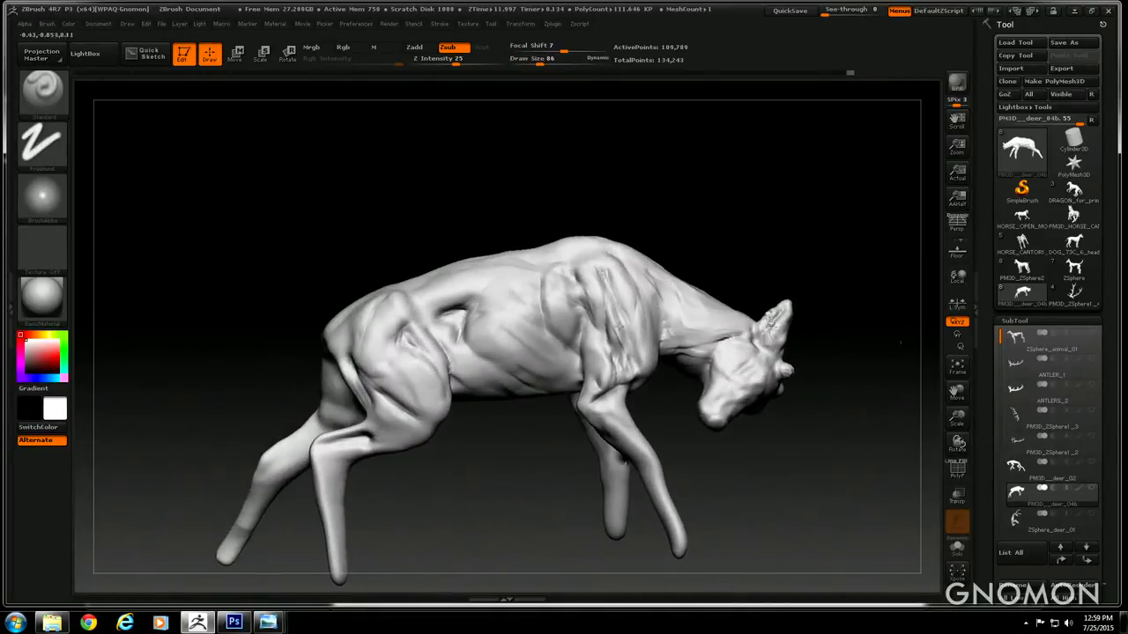
drag(630, 311, 635, 349)
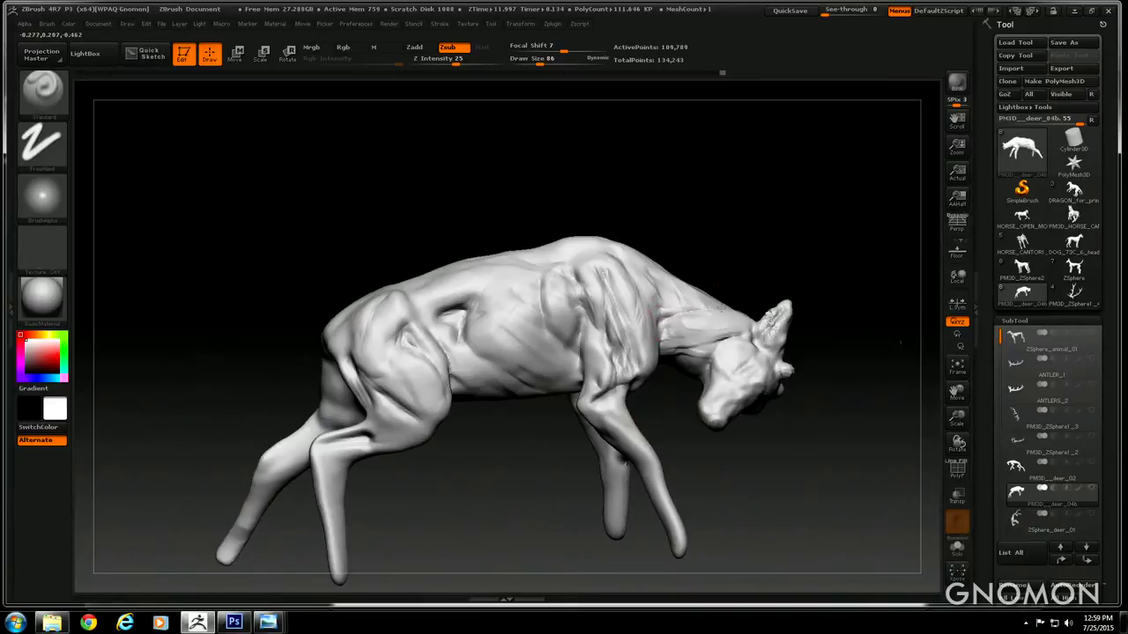
Carve long muscle strands along the upper side of the deer's neck, from the shoulder towards the head
mouse_move(676, 224)
mouse_down()
mouse_move(655, 252)
mouse_move(644, 293)
mouse_move(654, 292)
mouse_up()
drag(710, 258, 621, 260)
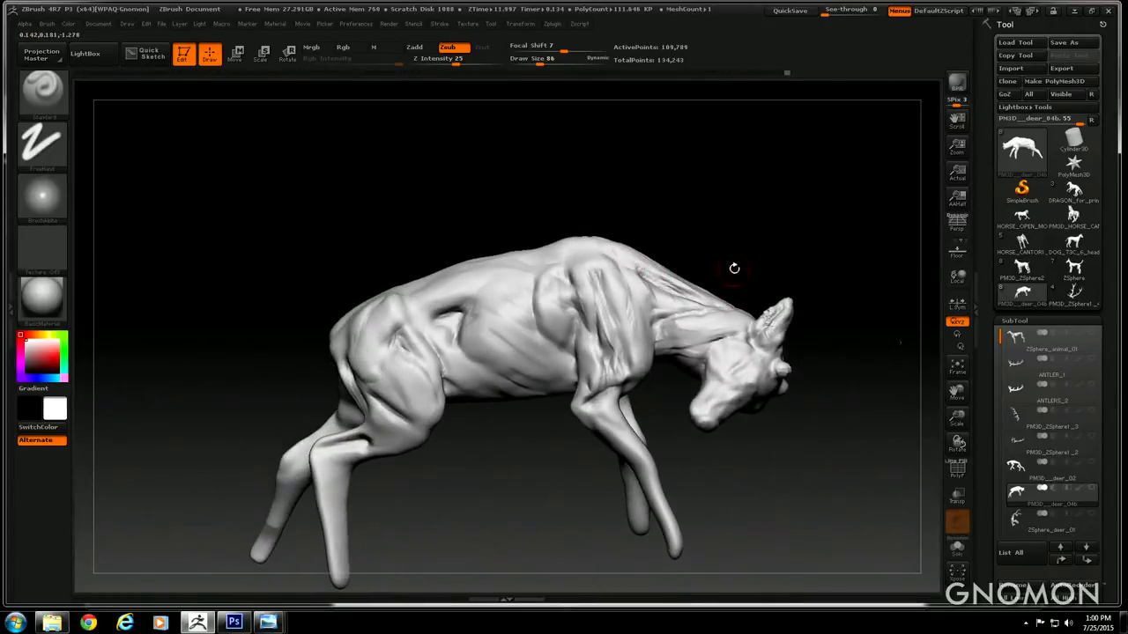
drag(732, 267, 699, 294)
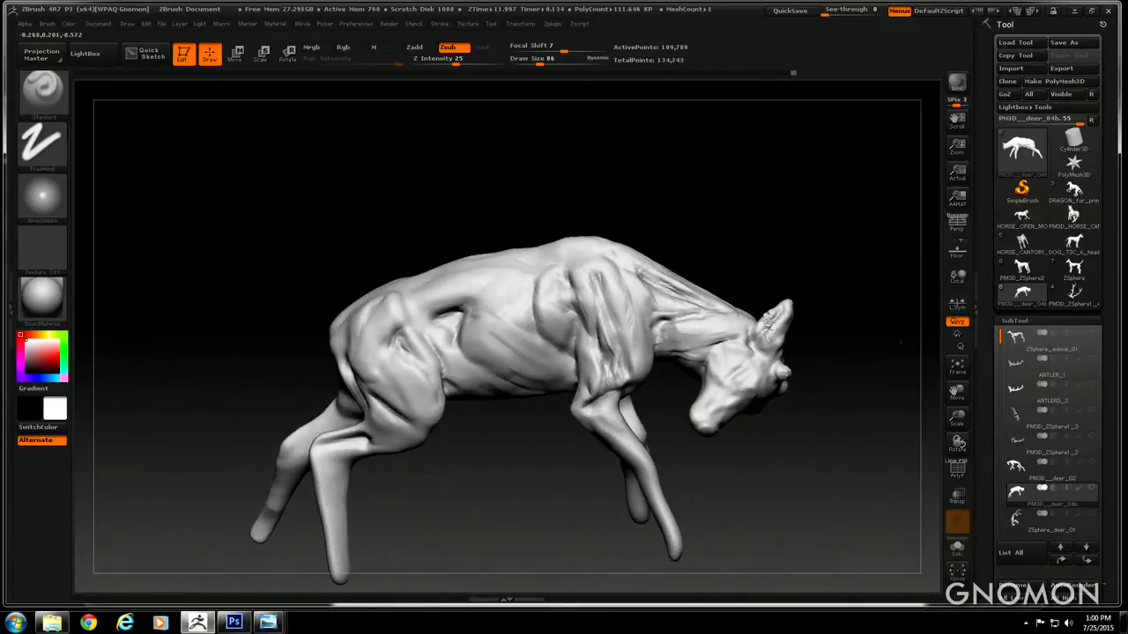
drag(710, 247, 687, 322)
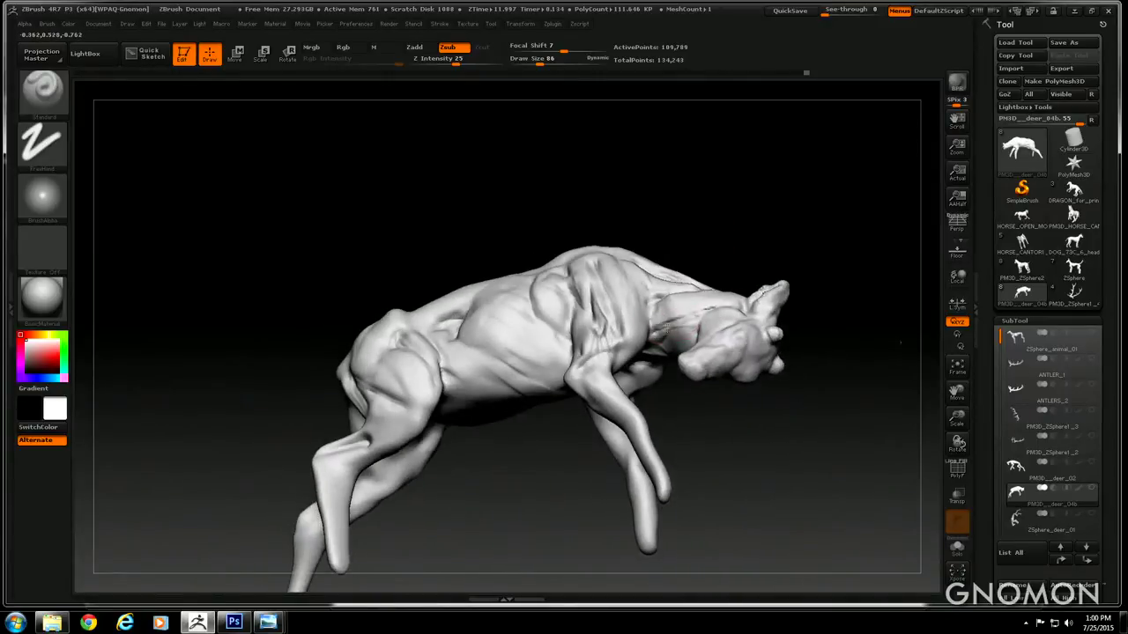
mouse_move(693, 205)
mouse_down()
mouse_move(707, 247)
mouse_move(680, 239)
mouse_up()
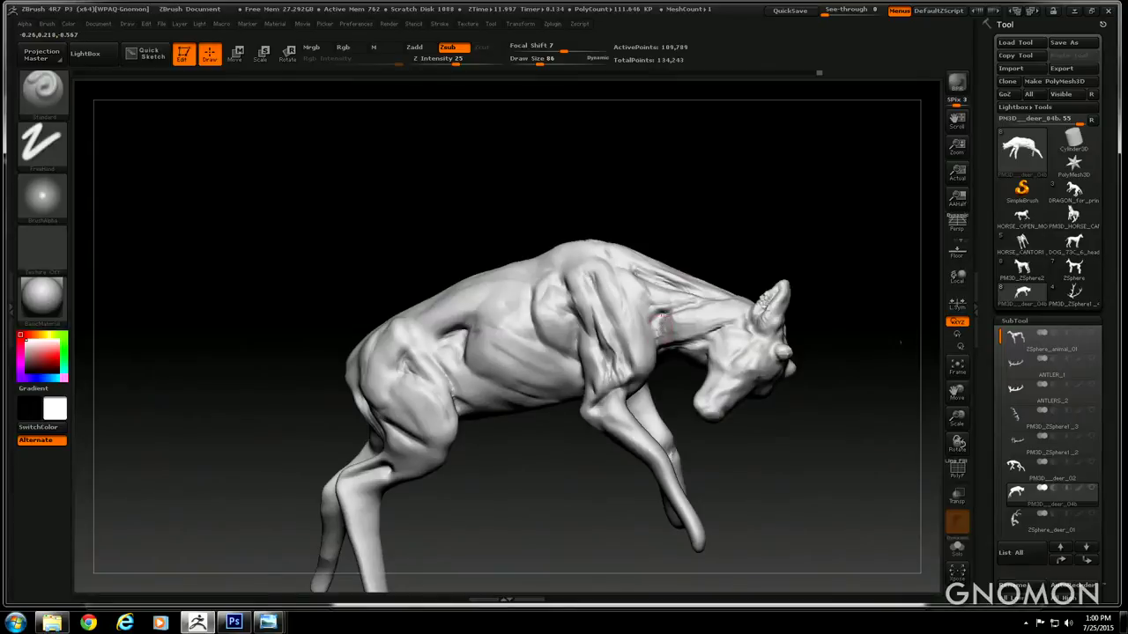
Deepen the grooves at the base of the neck and along the throat, in front of the shoulder
mouse_move(691, 305)
mouse_down()
mouse_move(731, 263)
mouse_move(669, 330)
mouse_up()
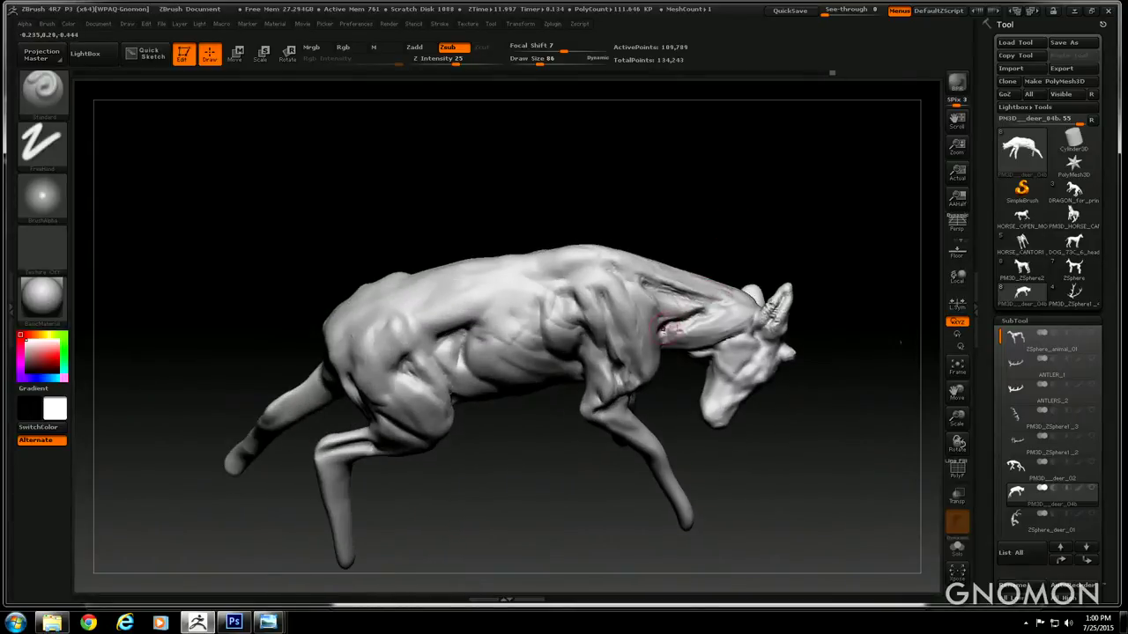
mouse_move(724, 233)
mouse_down()
mouse_move(715, 209)
mouse_move(705, 303)
mouse_up()
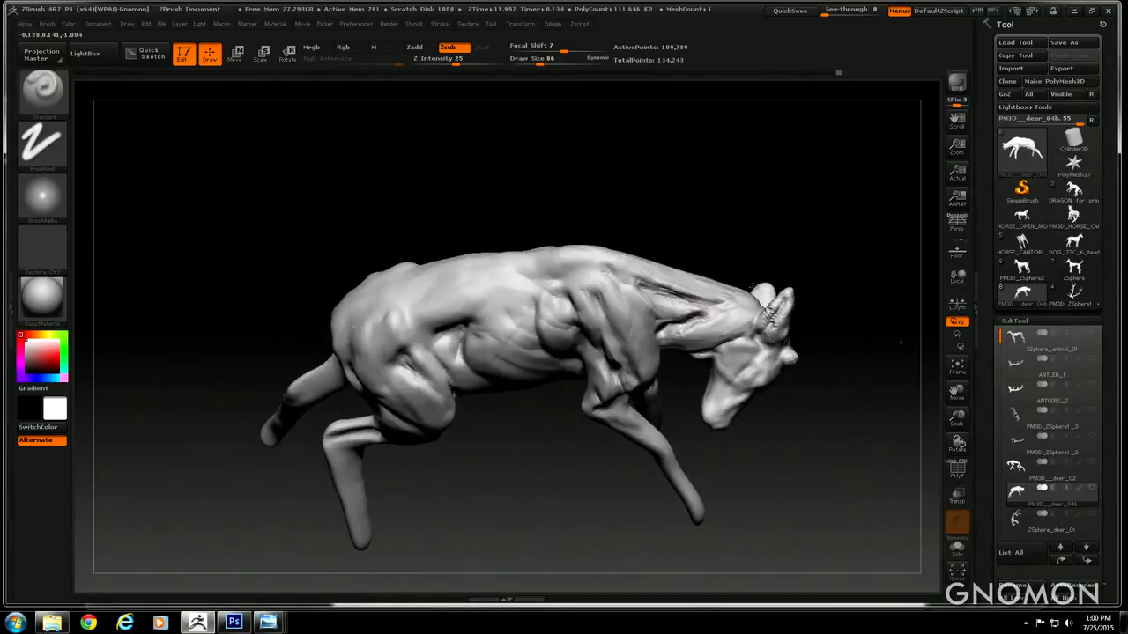
mouse_move(717, 221)
mouse_down()
mouse_move(715, 177)
mouse_move(649, 176)
mouse_move(654, 211)
mouse_up()
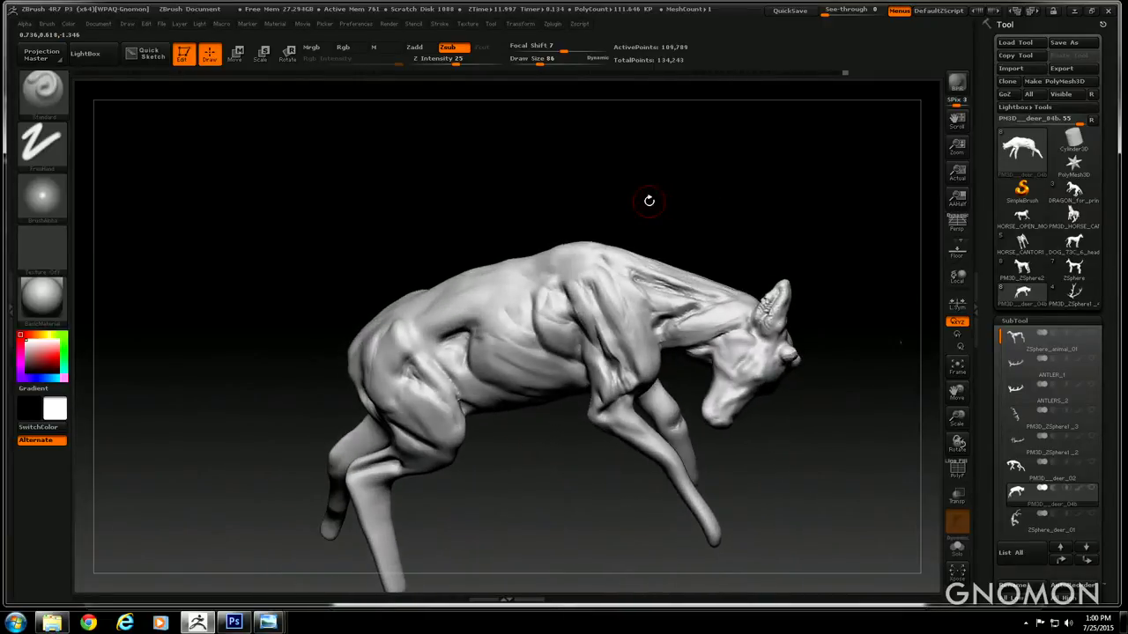
mouse_move(569, 161)
mouse_down()
mouse_move(517, 188)
mouse_move(576, 123)
mouse_move(576, 166)
mouse_up()
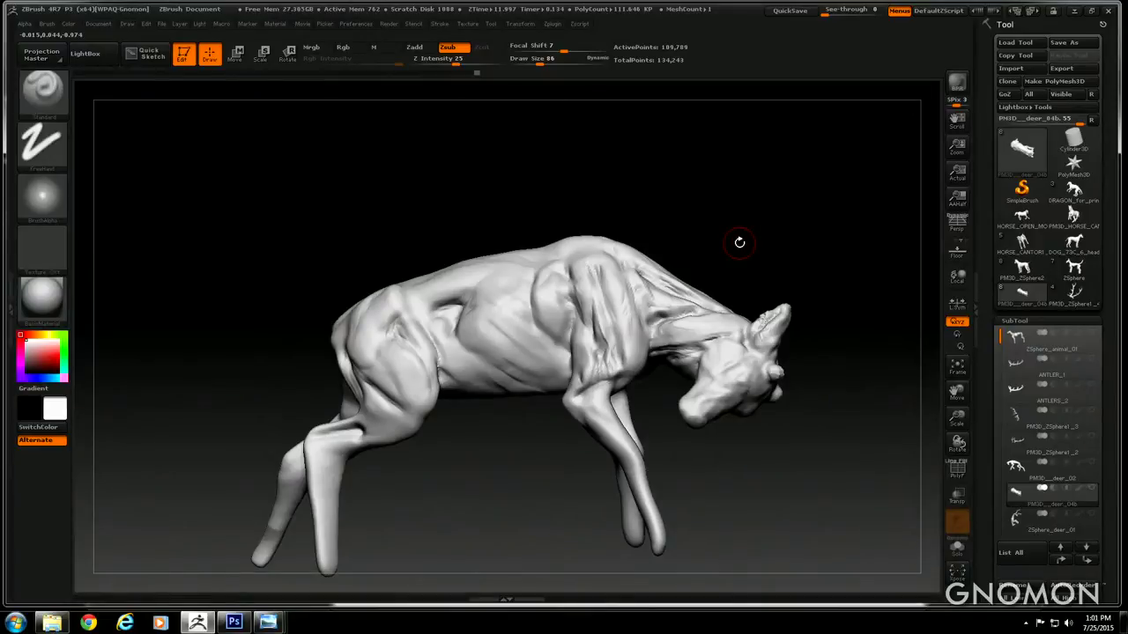
drag(696, 226, 696, 285)
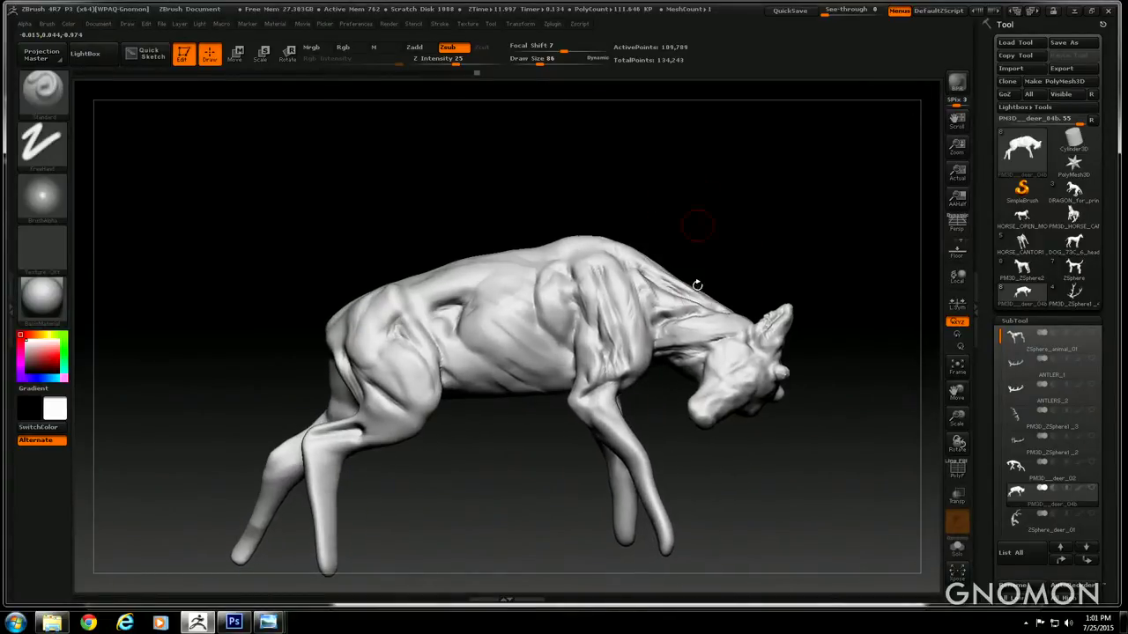
drag(731, 242, 722, 174)
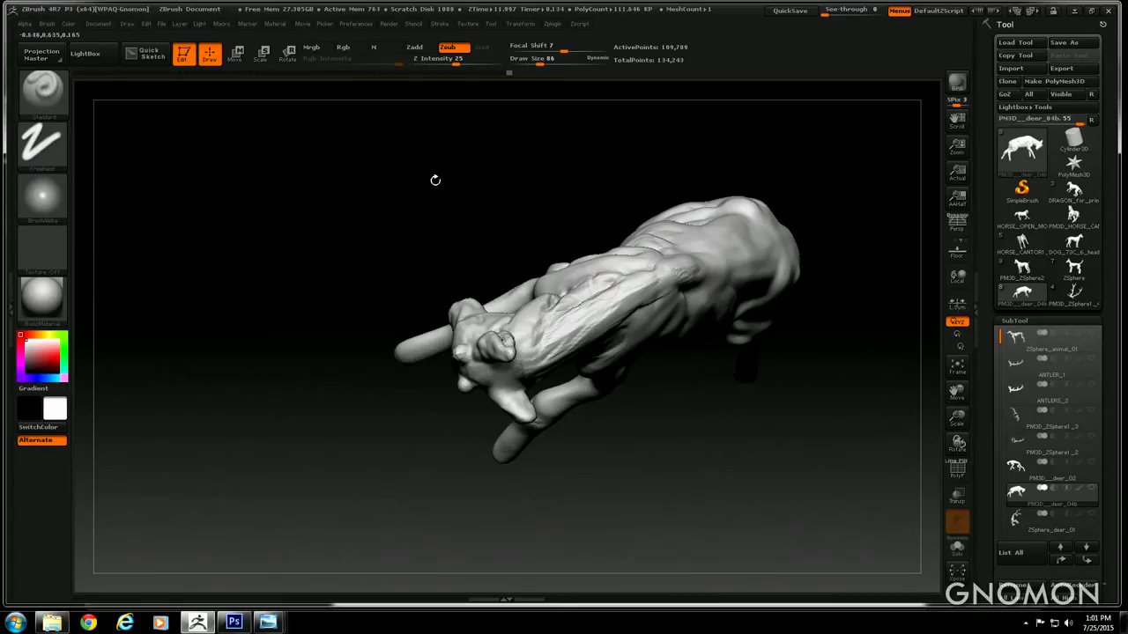
Carve matching neck muscle strands and the upper edge of the shoulder blade on the deer's opposite side
drag(435, 179, 488, 191)
drag(553, 304, 522, 312)
drag(347, 212, 364, 195)
drag(483, 209, 552, 324)
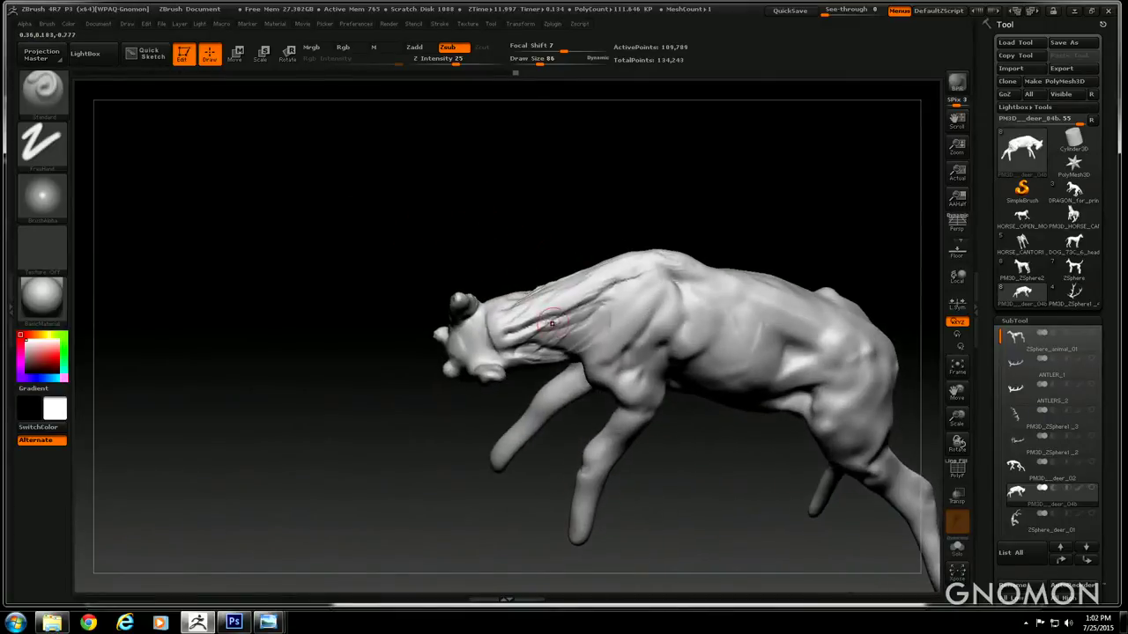
drag(504, 207, 536, 221)
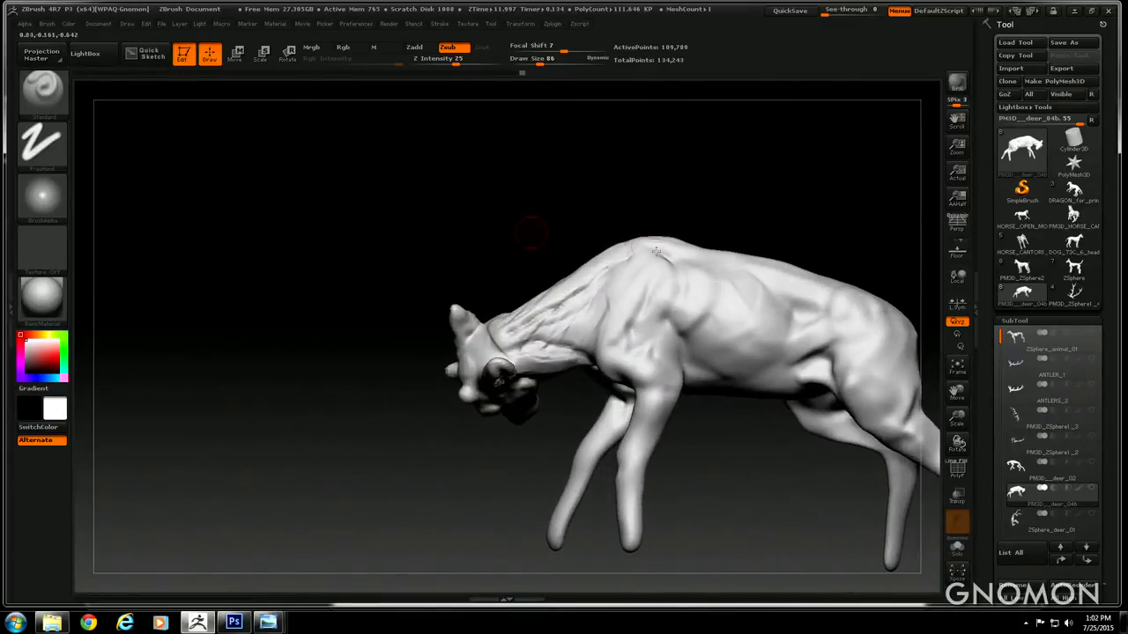
drag(656, 252, 494, 148)
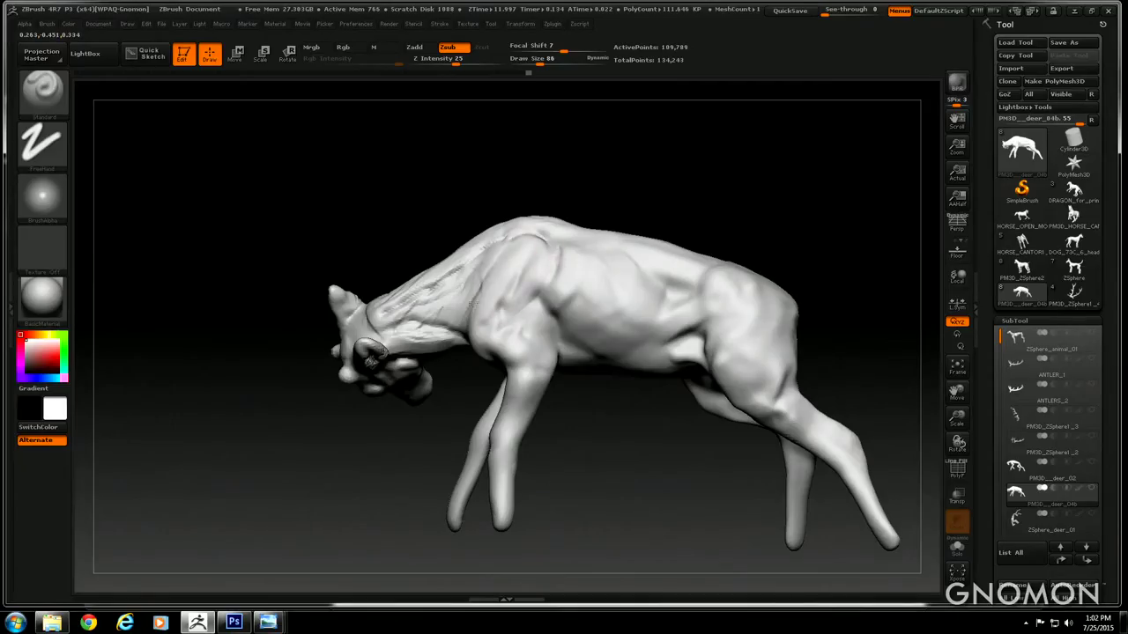
Switch to the Clay brush and set its draw size to 101
drag(324, 191, 300, 187)
click(42, 89)
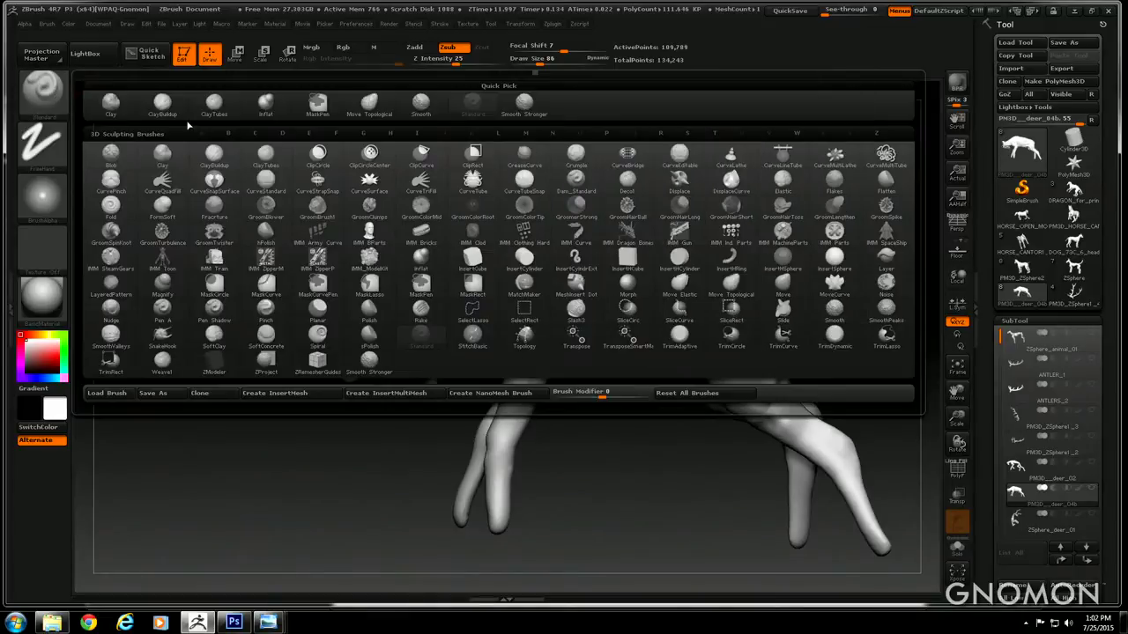
click(156, 98)
drag(528, 58, 541, 58)
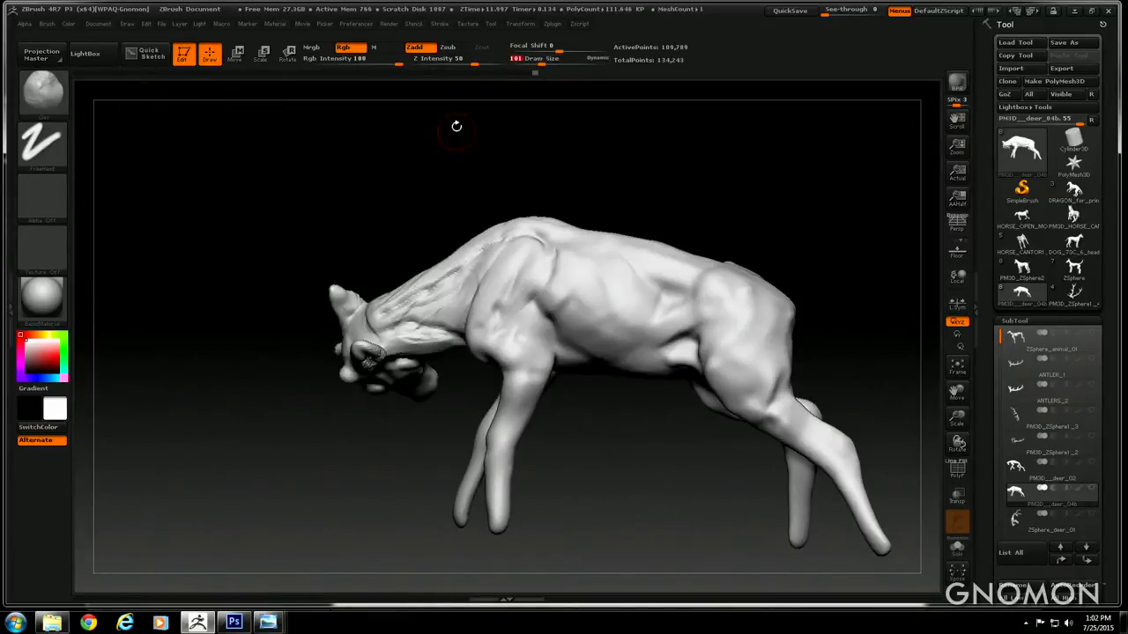
Build up the shoulder blade and upper foreleg muscles on the side whose neck was just carved
drag(361, 187, 372, 187)
mouse_move(533, 261)
mouse_down()
mouse_move(492, 294)
mouse_move(531, 276)
mouse_up()
drag(445, 177, 476, 211)
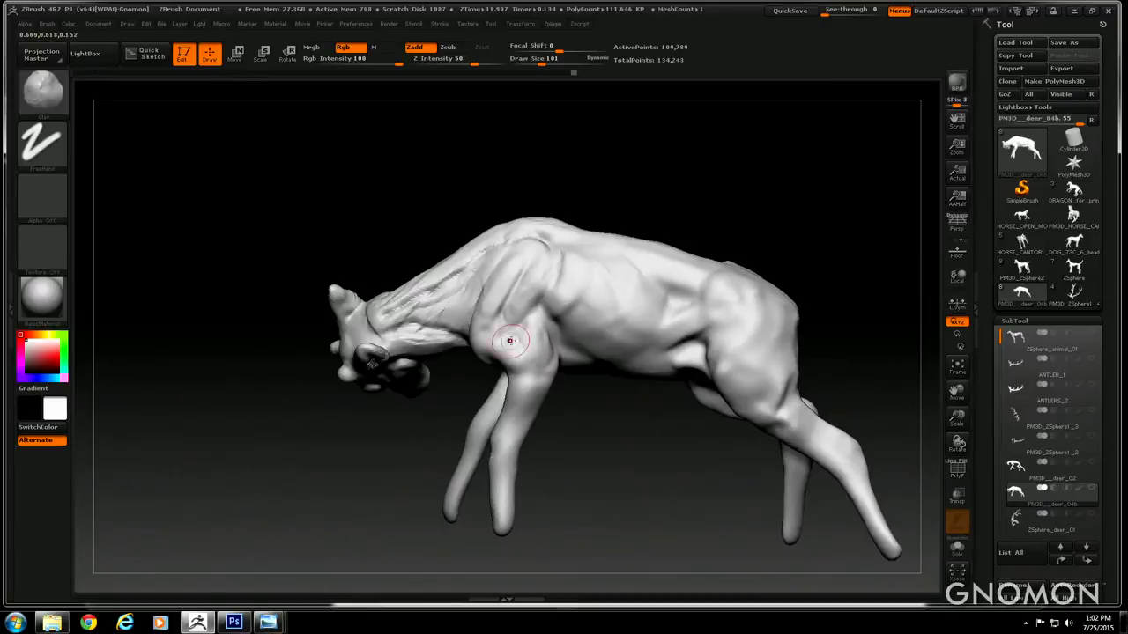
mouse_move(349, 198)
mouse_down()
mouse_move(372, 182)
mouse_move(388, 190)
mouse_up()
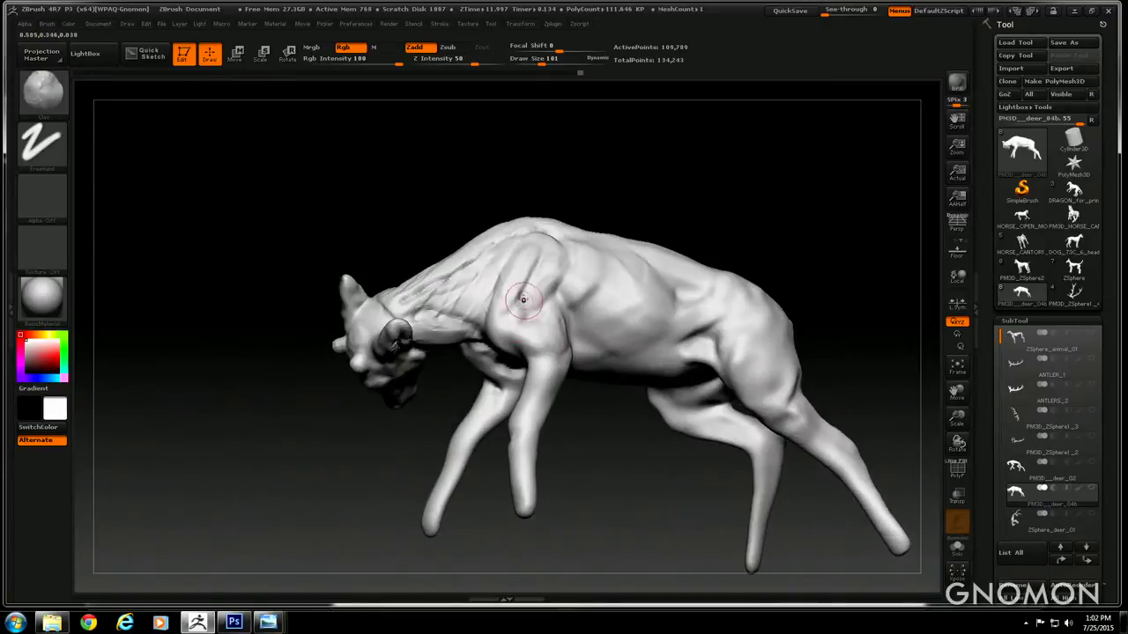
drag(361, 225, 432, 214)
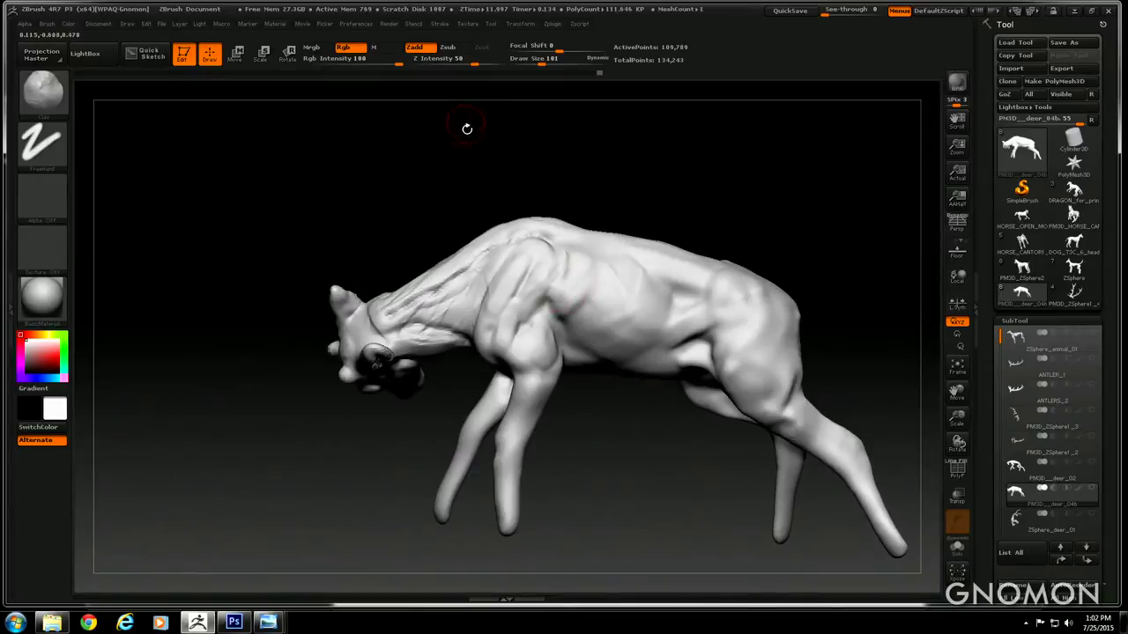
drag(464, 145, 483, 160)
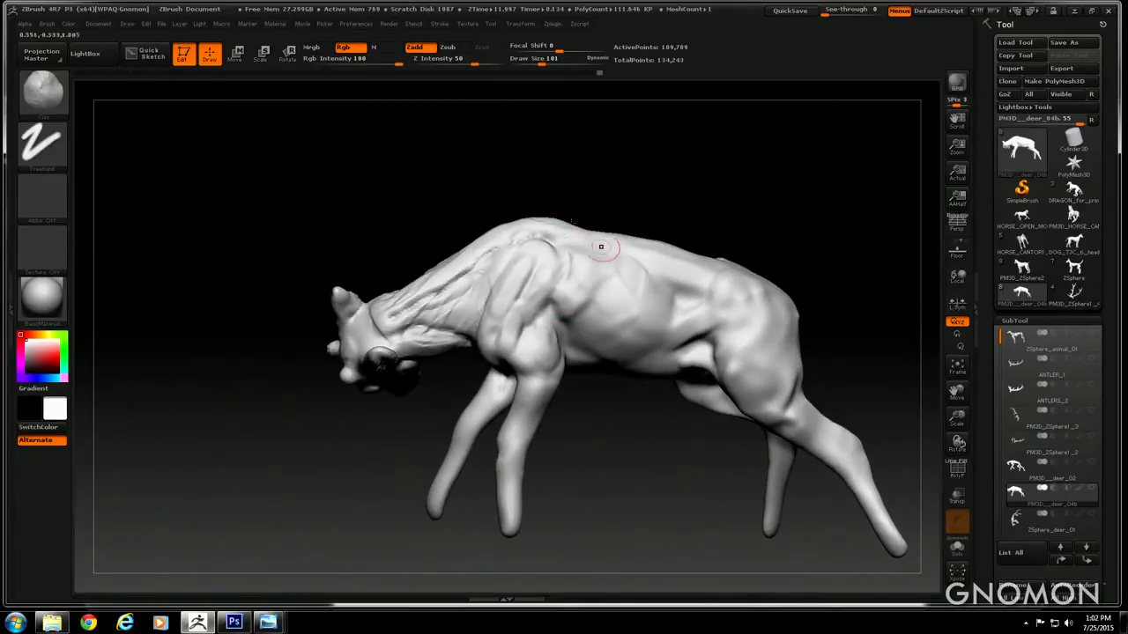
drag(596, 196, 507, 225)
drag(370, 170, 422, 141)
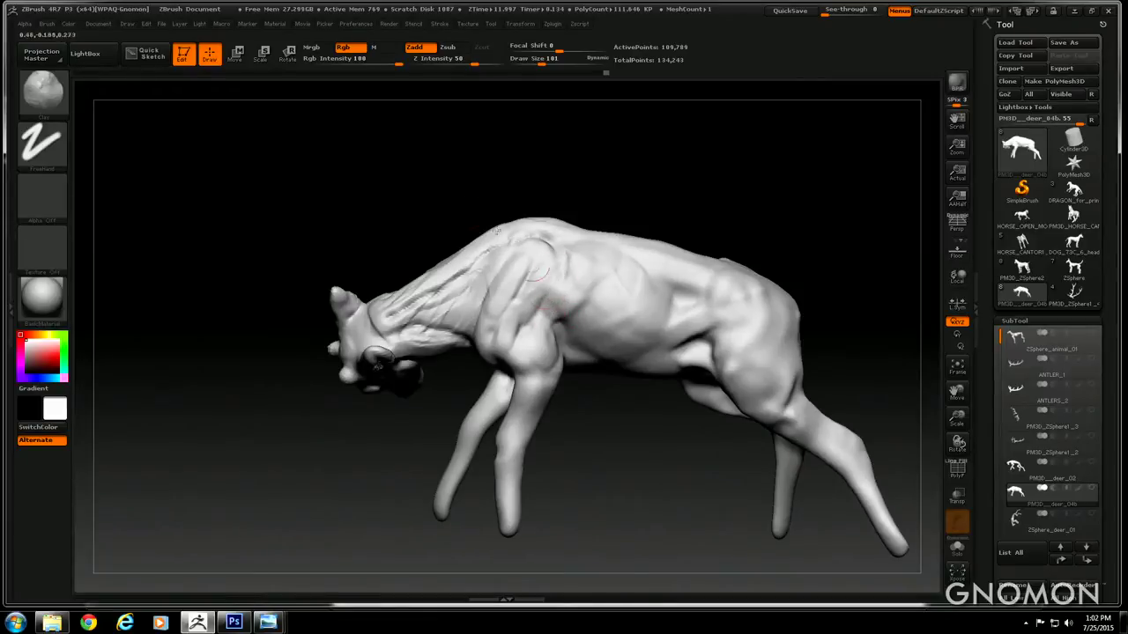
drag(538, 268, 543, 313)
Add clay to the chest between the forelegs and around the elbow, working from below and from the side
drag(421, 194, 440, 103)
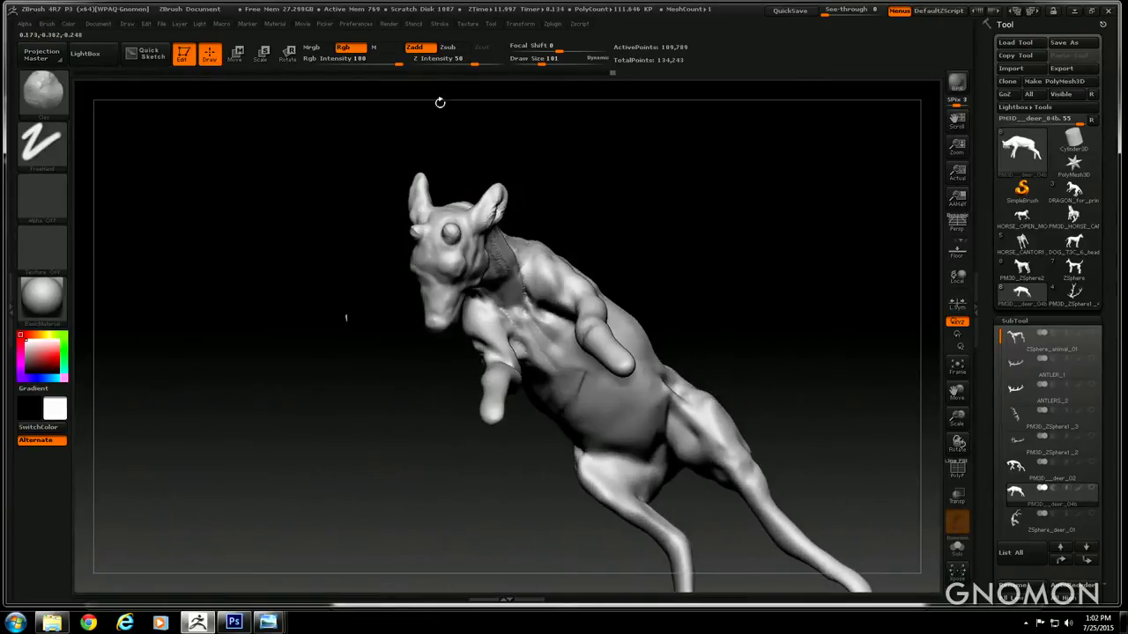
drag(374, 380, 355, 322)
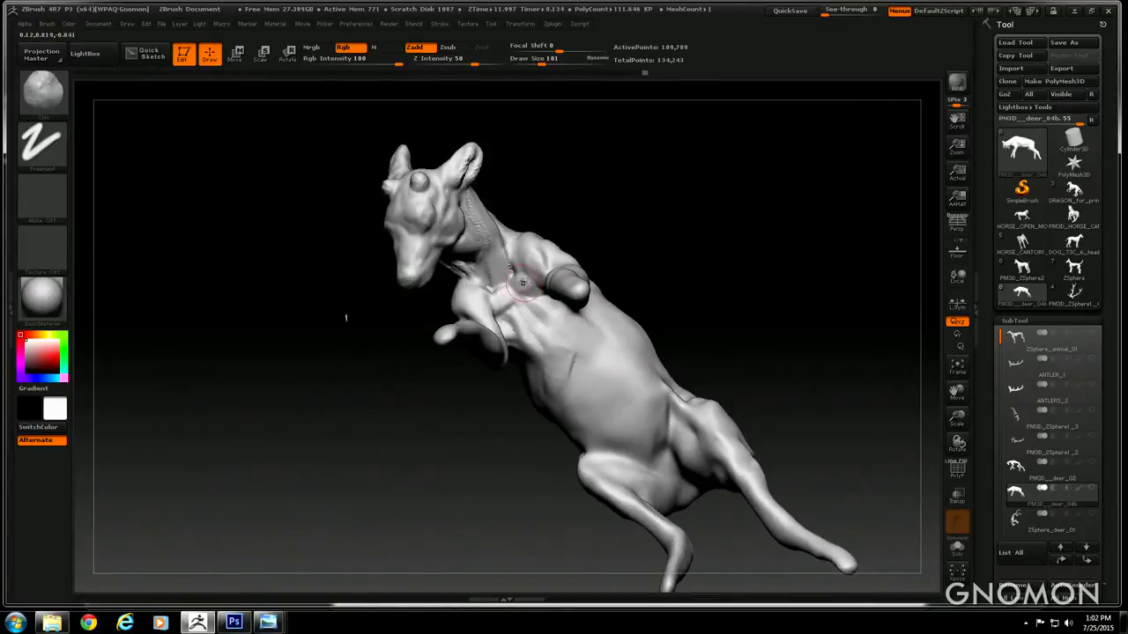
drag(583, 198, 449, 370)
drag(610, 157, 78, 80)
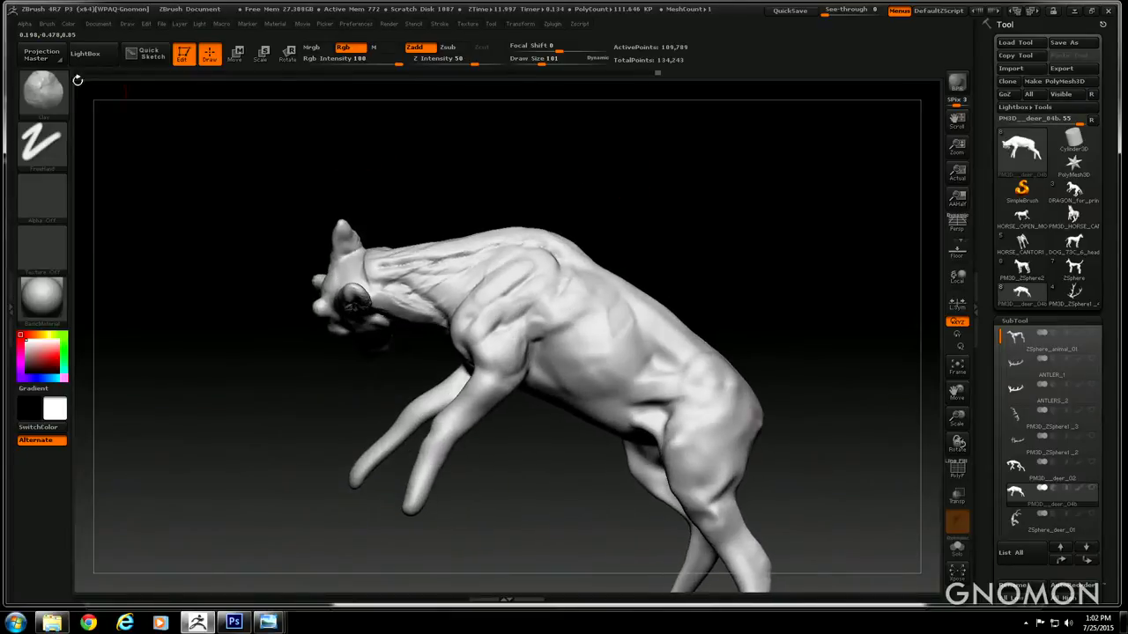
drag(214, 111, 353, 210)
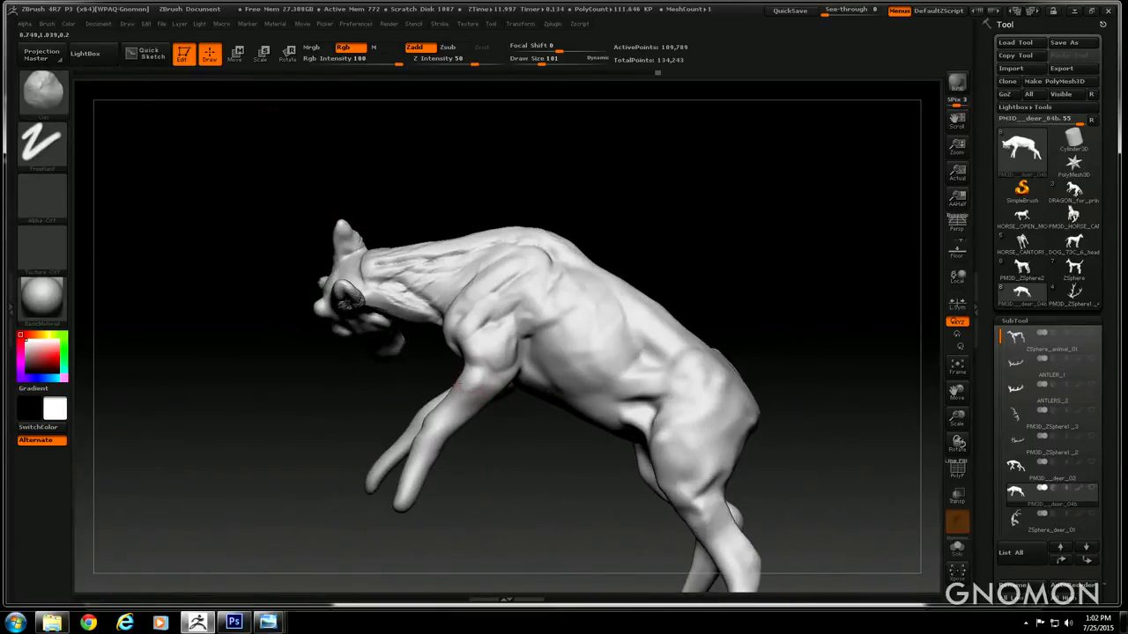
Build up the ribcage contour behind the shoulder and a muscle band running back to the flank
drag(364, 378, 340, 370)
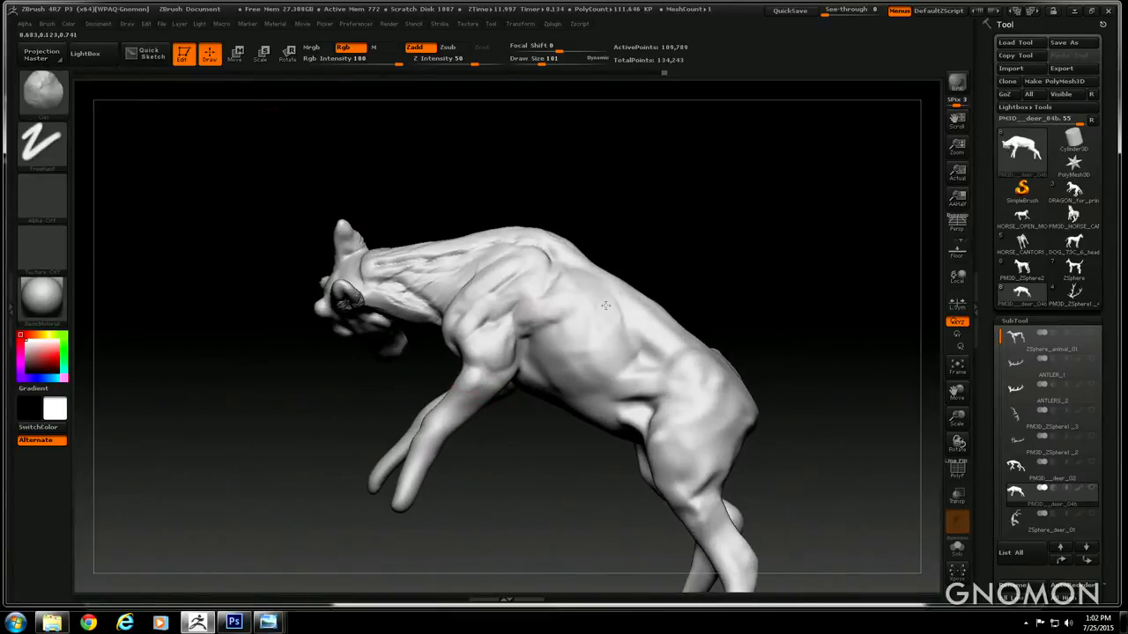
mouse_move(655, 252)
mouse_down()
mouse_move(632, 199)
mouse_move(627, 216)
mouse_up()
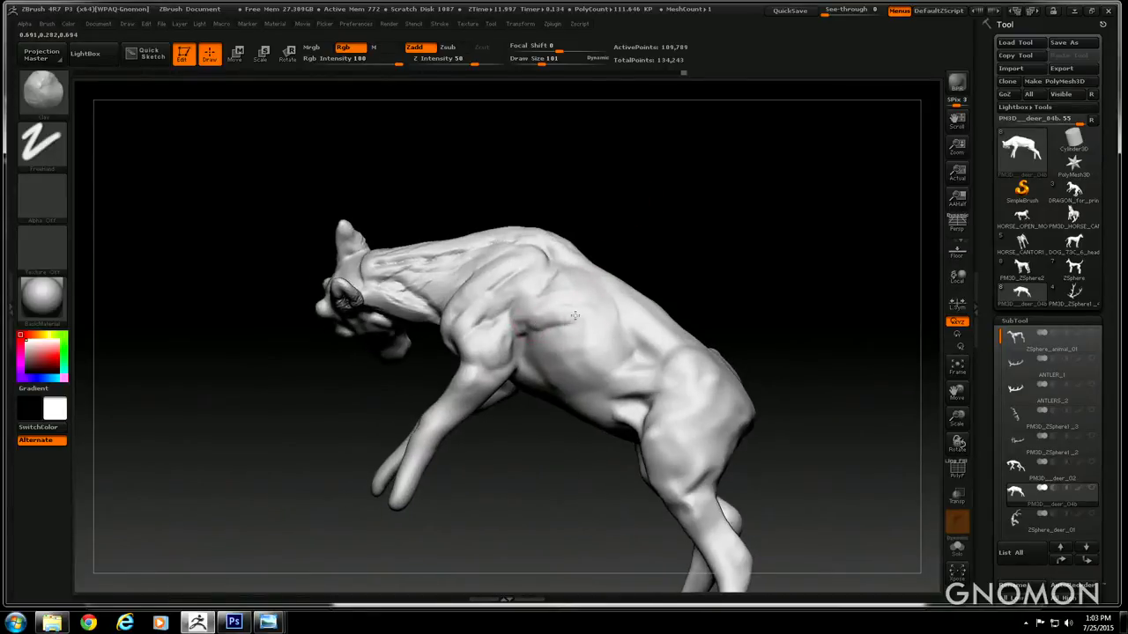
mouse_move(579, 308)
mouse_down()
mouse_move(629, 337)
mouse_move(653, 380)
mouse_up()
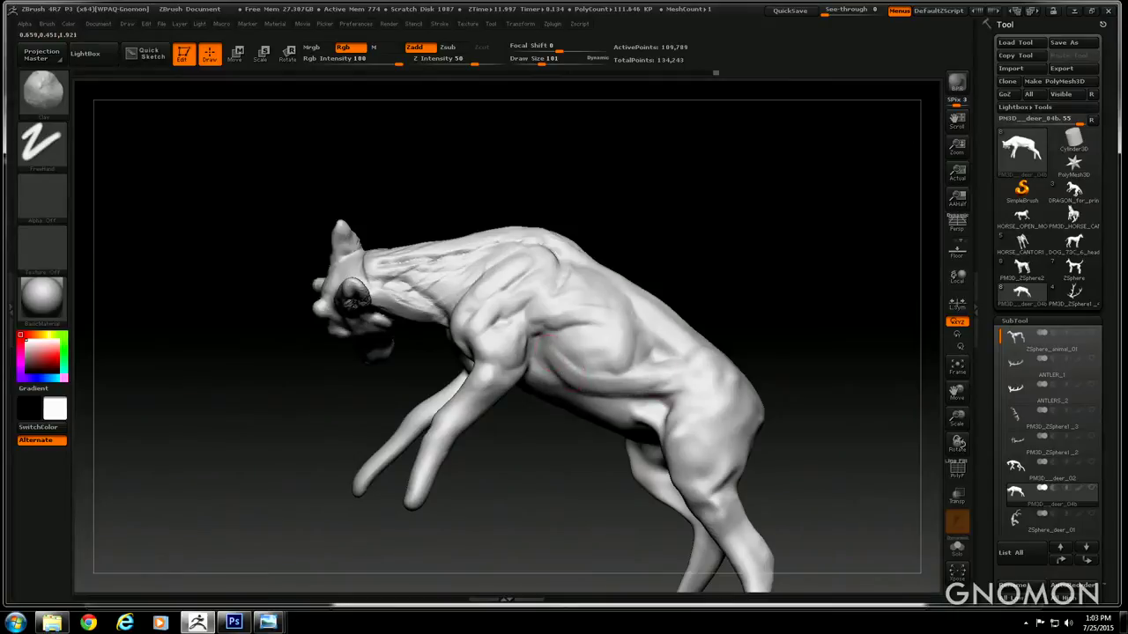
Sculpt the lower chest and belly forms behind the elbow, finishing with the deer in side view
drag(723, 244, 695, 203)
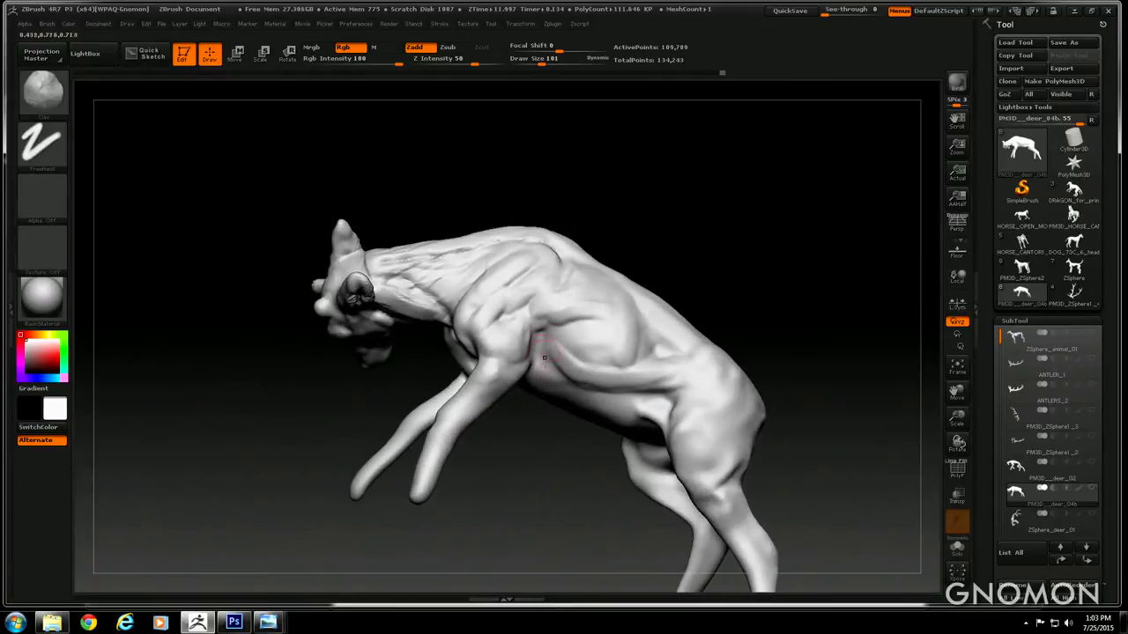
drag(555, 424, 615, 374)
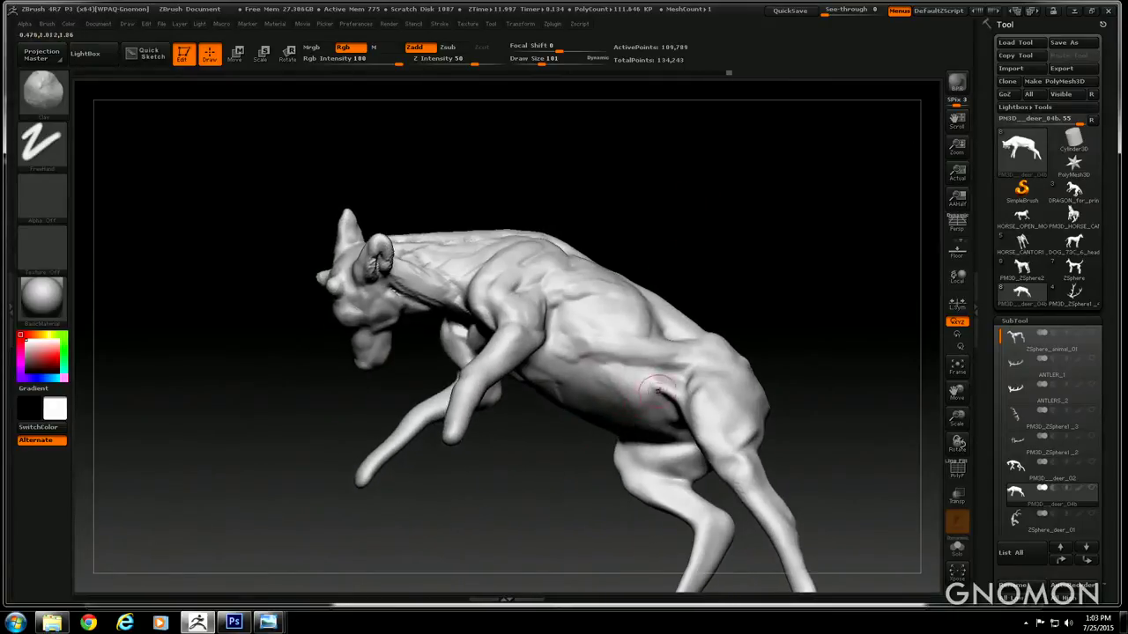
drag(675, 209, 652, 330)
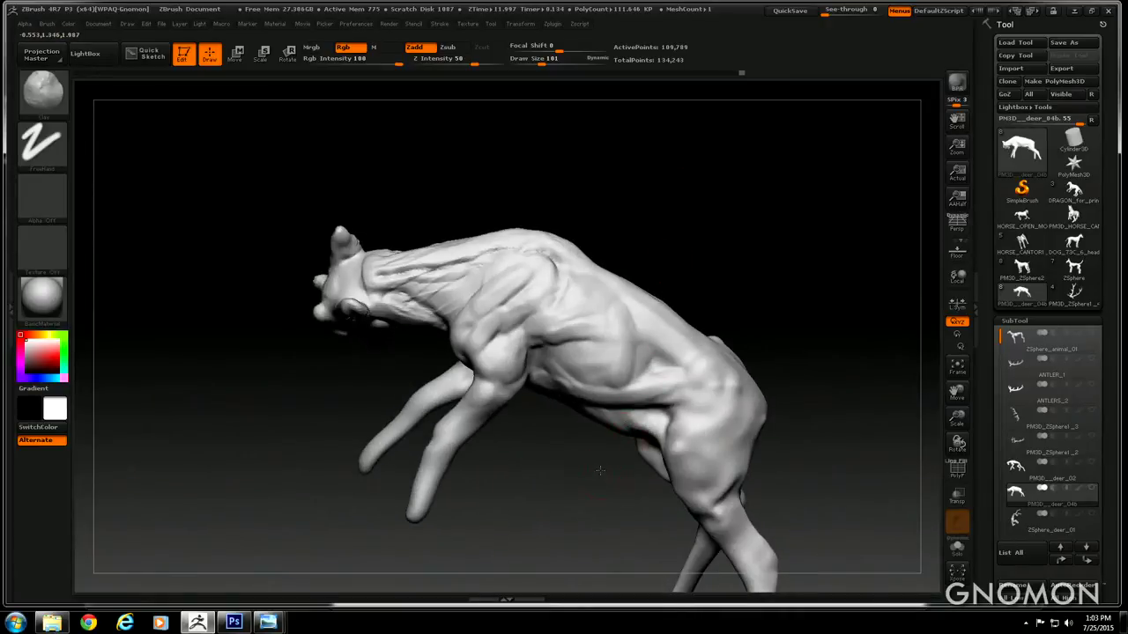
drag(599, 471, 671, 393)
mouse_move(707, 240)
mouse_down()
mouse_move(735, 221)
mouse_move(720, 181)
mouse_move(696, 174)
mouse_up()
drag(447, 162, 613, 151)
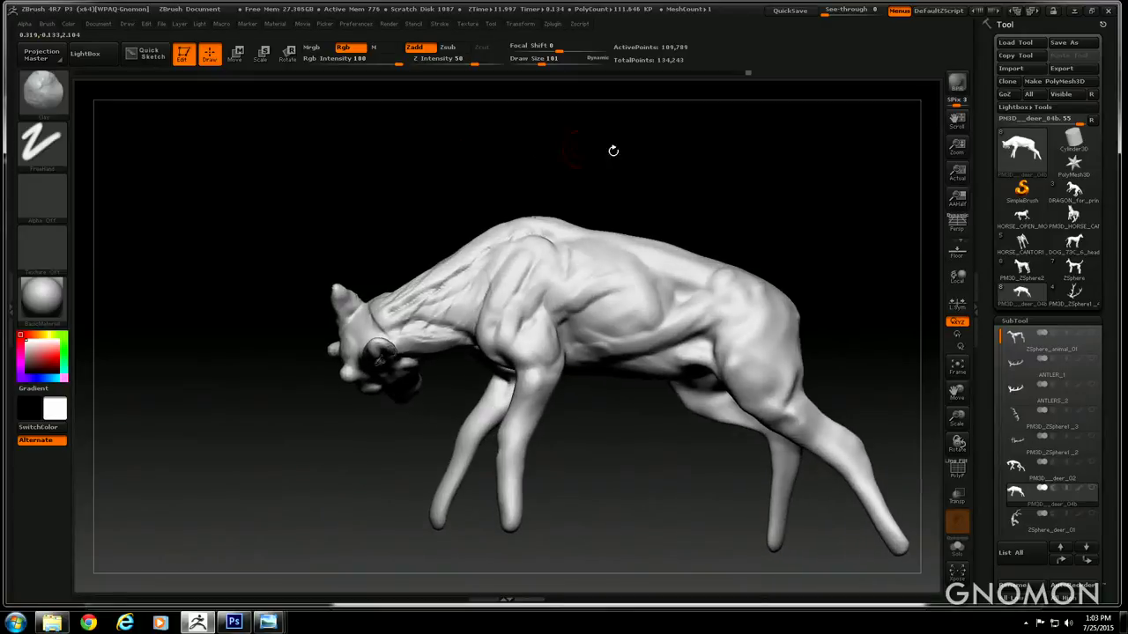
Build up the hip and thigh muscles with the Clay brush at draw size 175, and remesh the deer with DynaMesh
drag(542, 63, 552, 64)
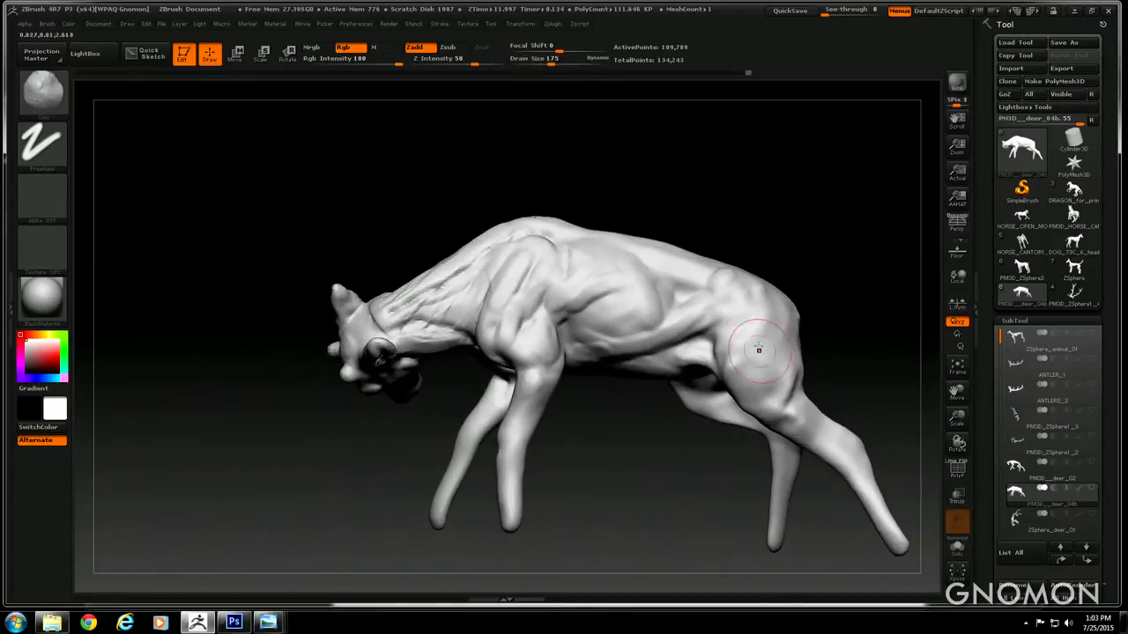
drag(731, 221, 730, 319)
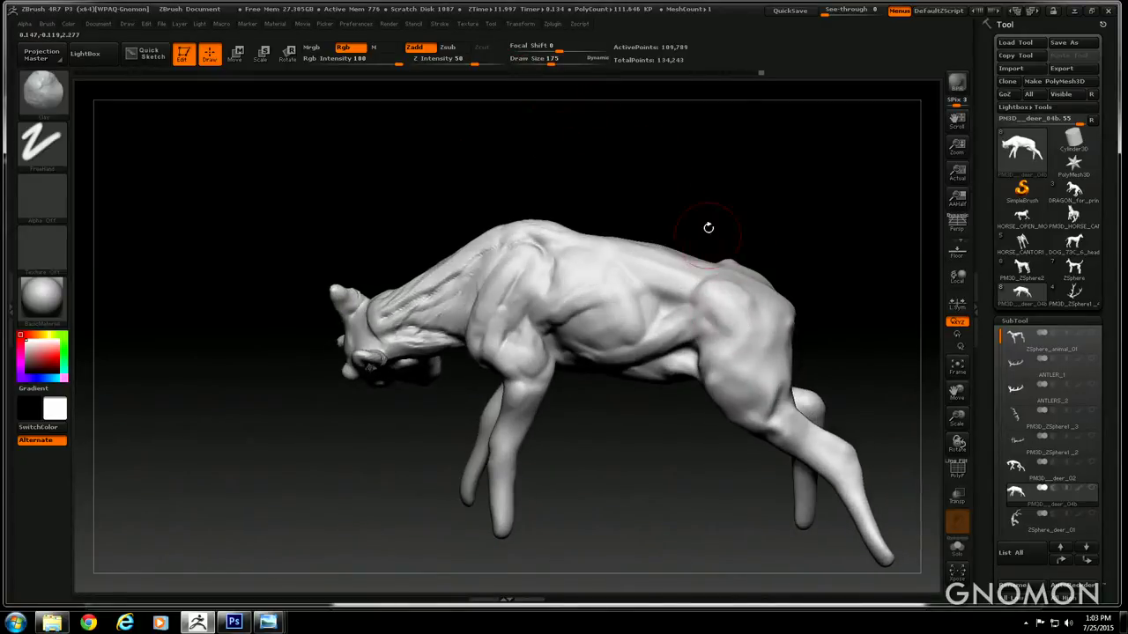
drag(712, 226, 723, 346)
drag(614, 499, 731, 308)
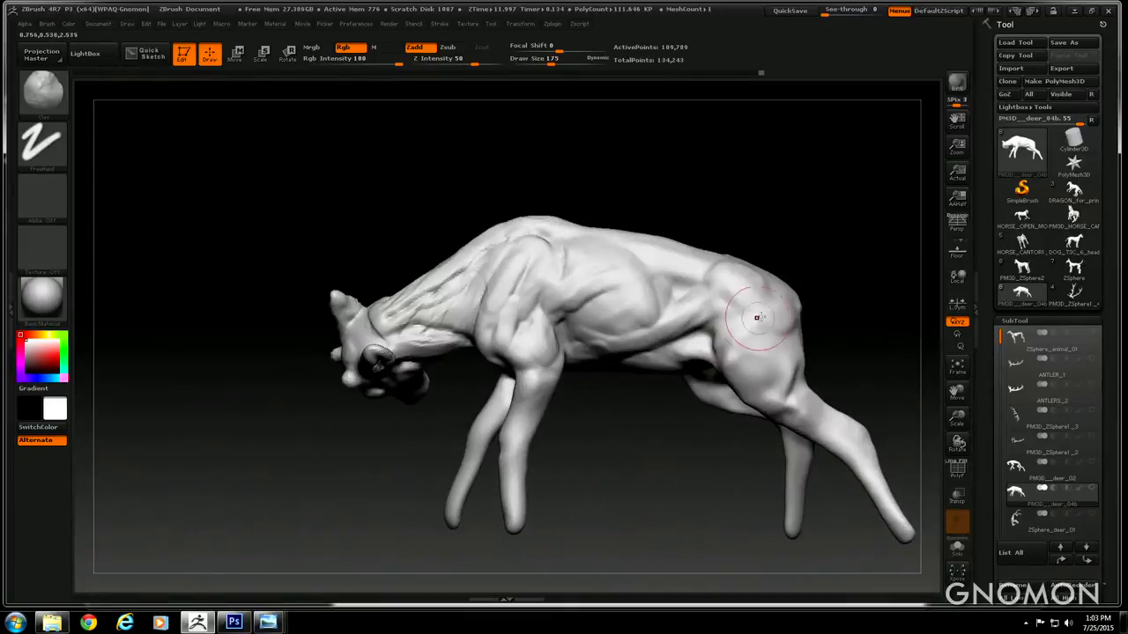
drag(674, 450, 650, 448)
drag(758, 367, 759, 356)
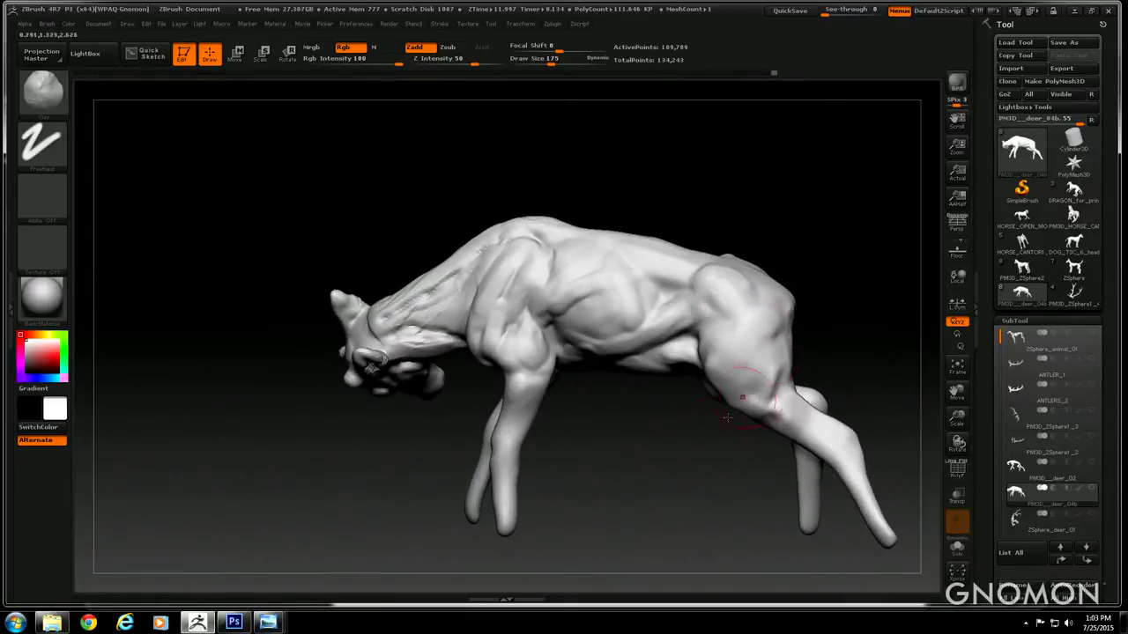
drag(705, 421, 663, 377)
mouse_move(412, 141)
mouse_down()
mouse_move(373, 163)
mouse_move(335, 159)
mouse_move(351, 180)
mouse_up()
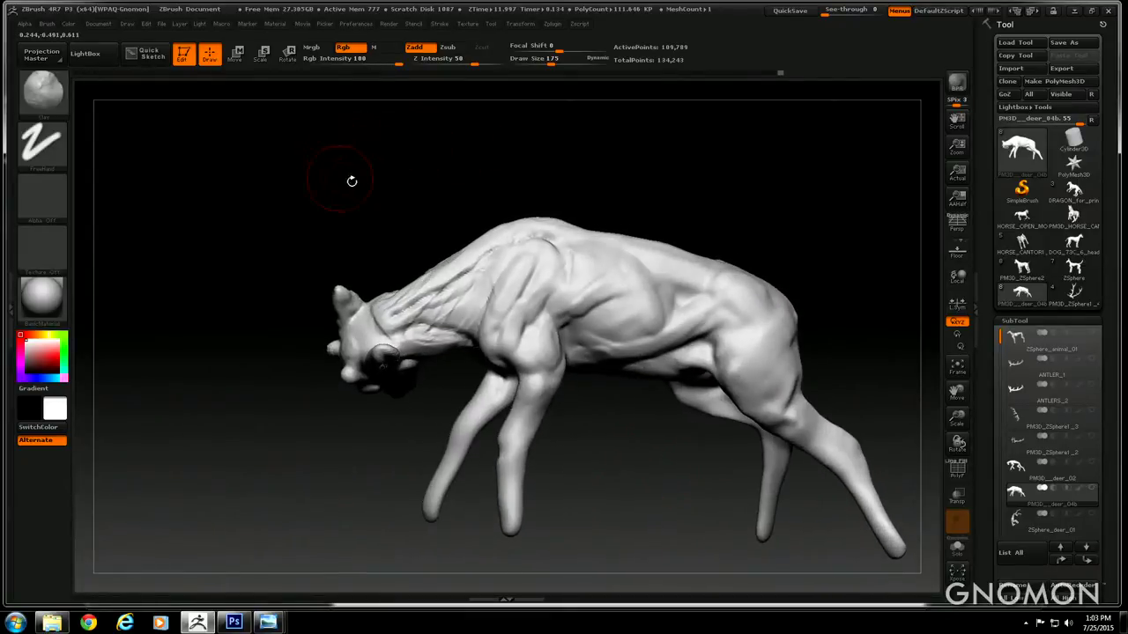
ctrl+drag(273, 133, 431, 211)
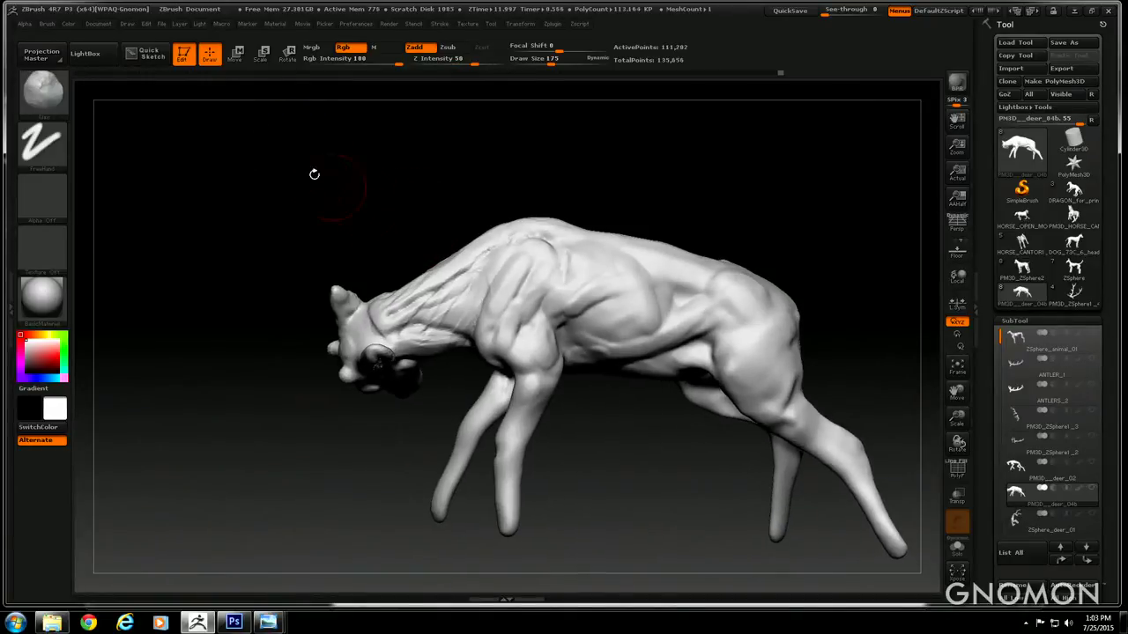
Carve between the neck muscles in front of the shoulder using the Standard brush in Zsub mode at draw size 140
key(b)
click(472, 104)
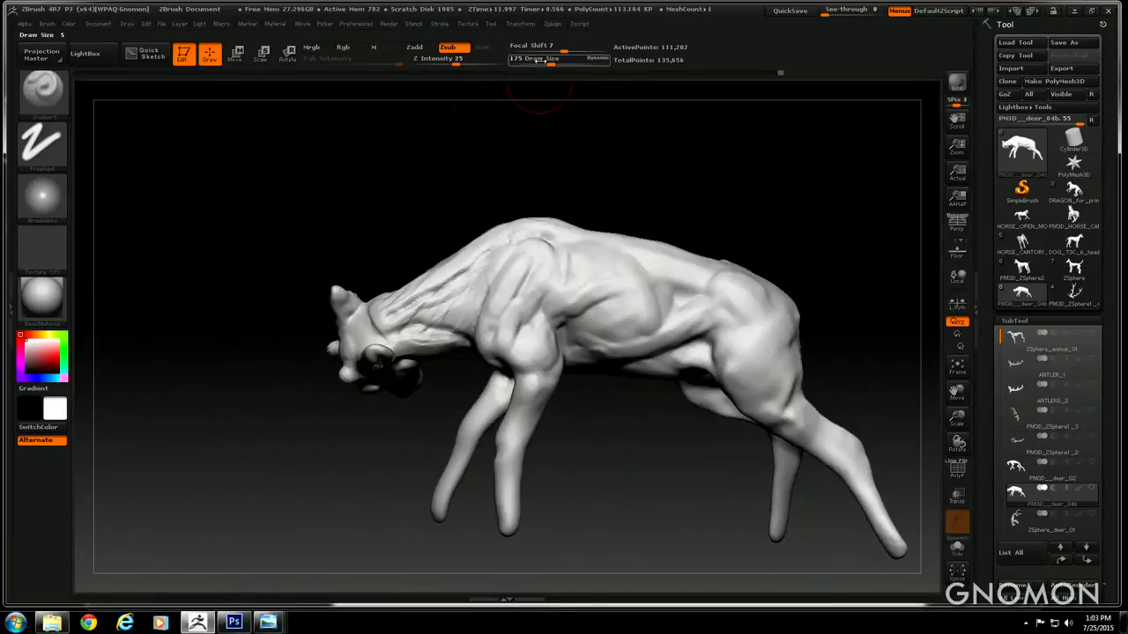
drag(451, 280, 481, 260)
drag(363, 223, 363, 260)
drag(465, 280, 480, 257)
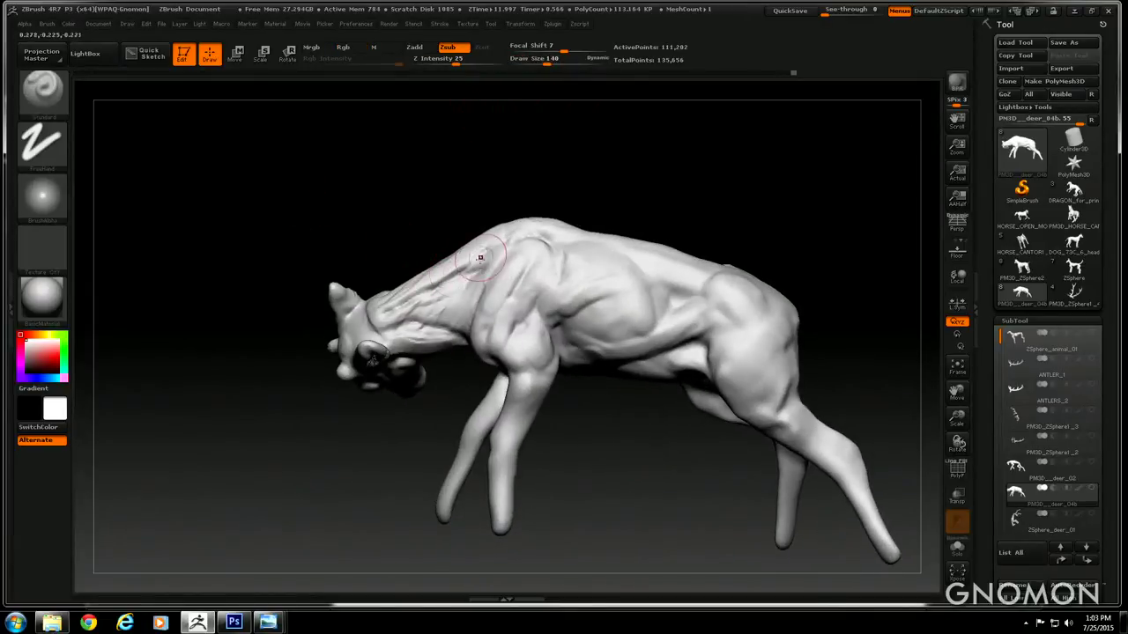
Examine the deer sculpt's neck and shoulder forms and compare them with the deer_fighting3.JPG muscle reference
mouse_move(359, 246)
mouse_down()
mouse_move(368, 275)
mouse_move(387, 264)
mouse_move(414, 304)
mouse_up()
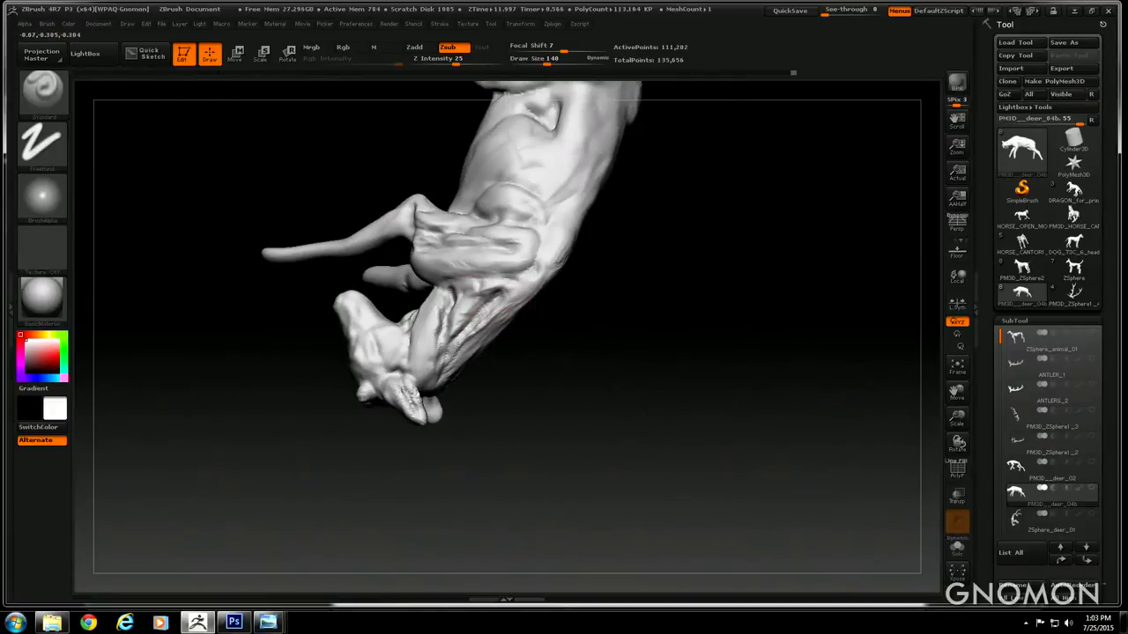
mouse_move(451, 365)
right_down()
mouse_move(423, 265)
mouse_move(313, 170)
mouse_move(326, 179)
right_up()
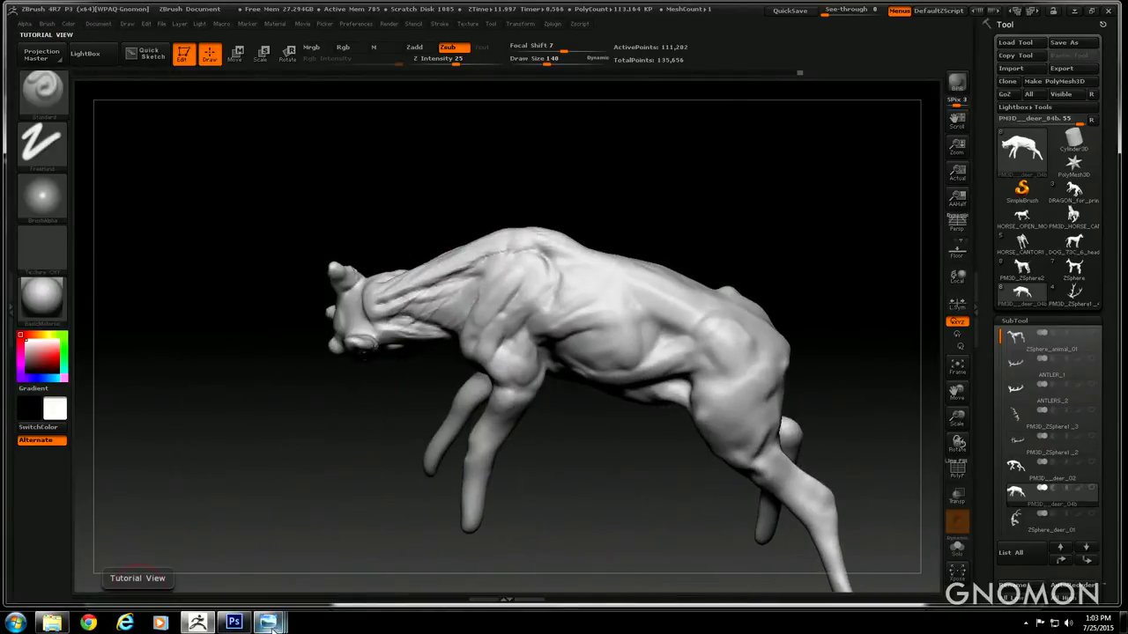
mouse_move(269, 623)
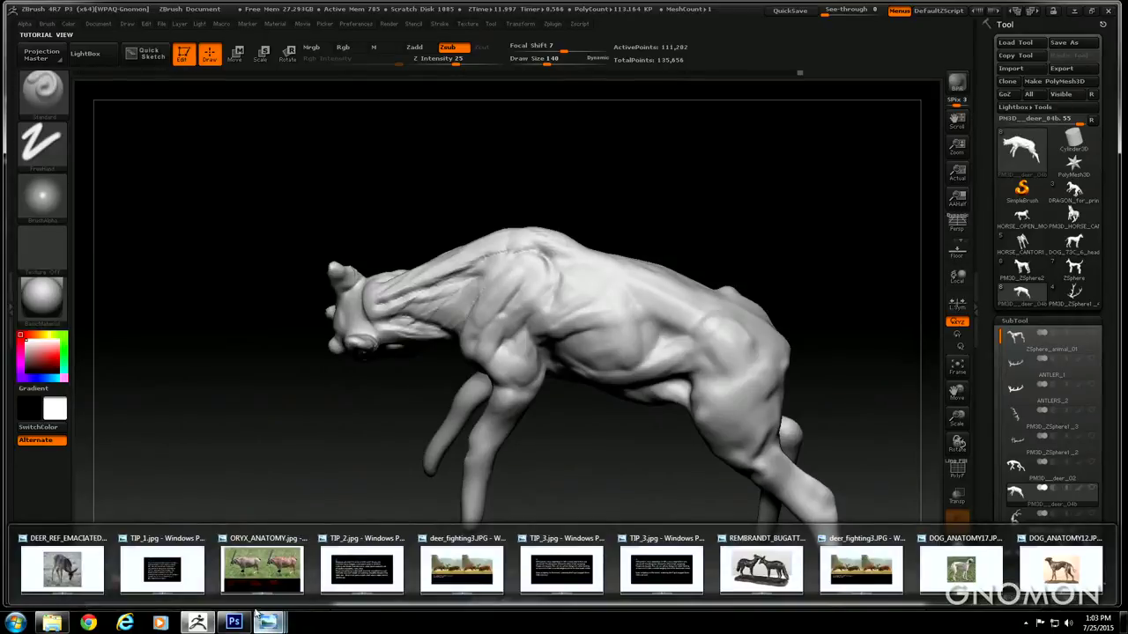
click(458, 571)
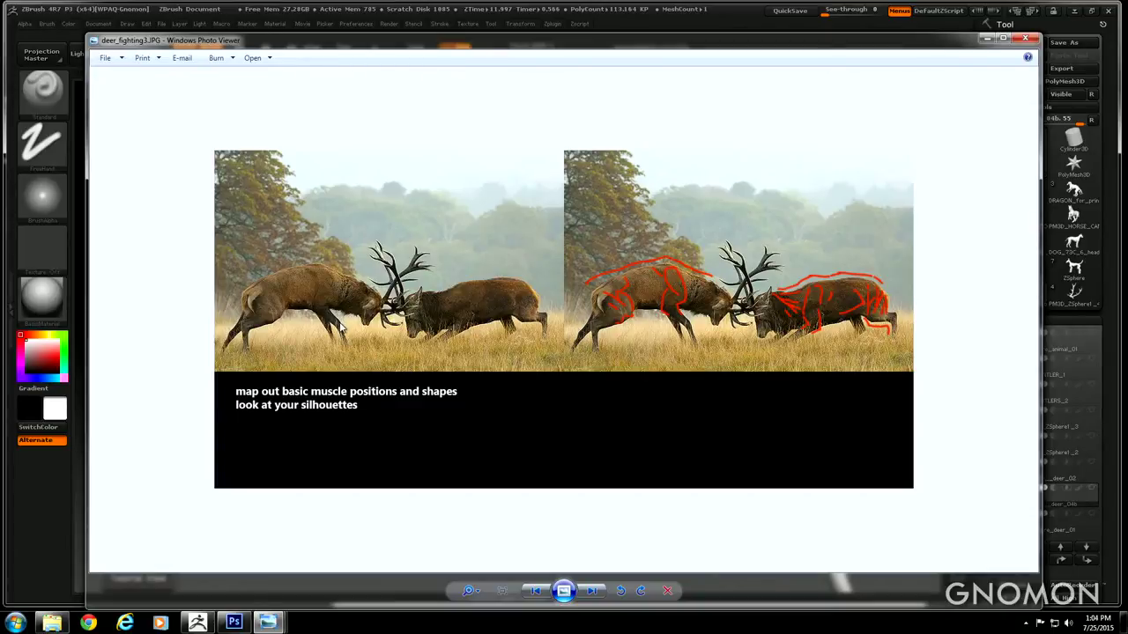
click(987, 38)
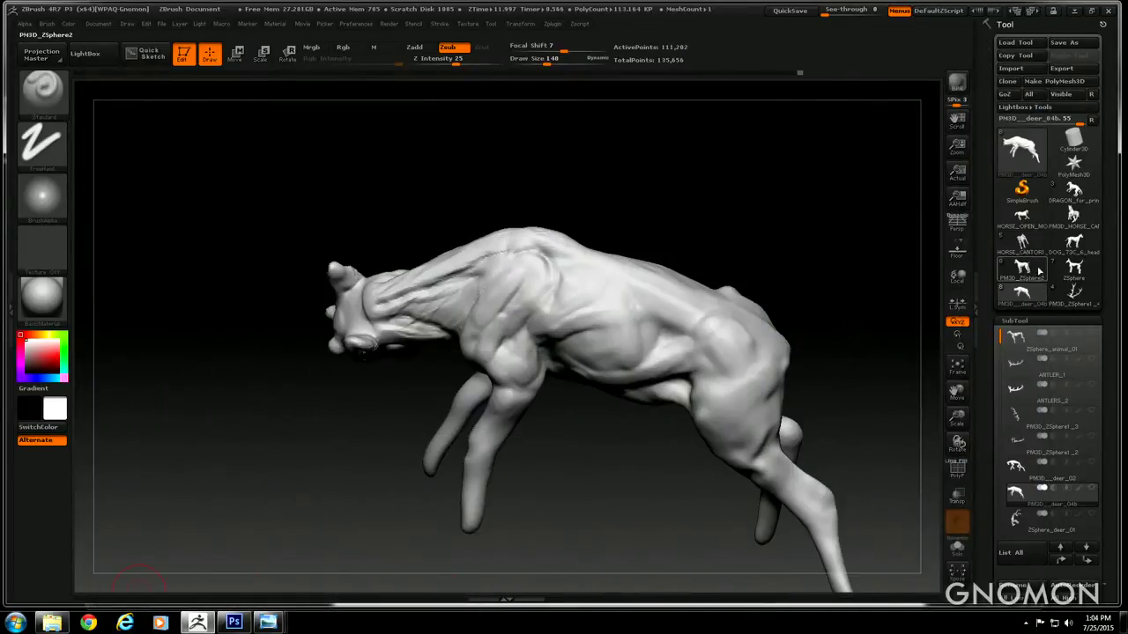
Switch from the deer to the PM3D_ZSphere2 dog model for sculpting
click(1038, 271)
drag(788, 318, 805, 427)
drag(959, 419, 986, 433)
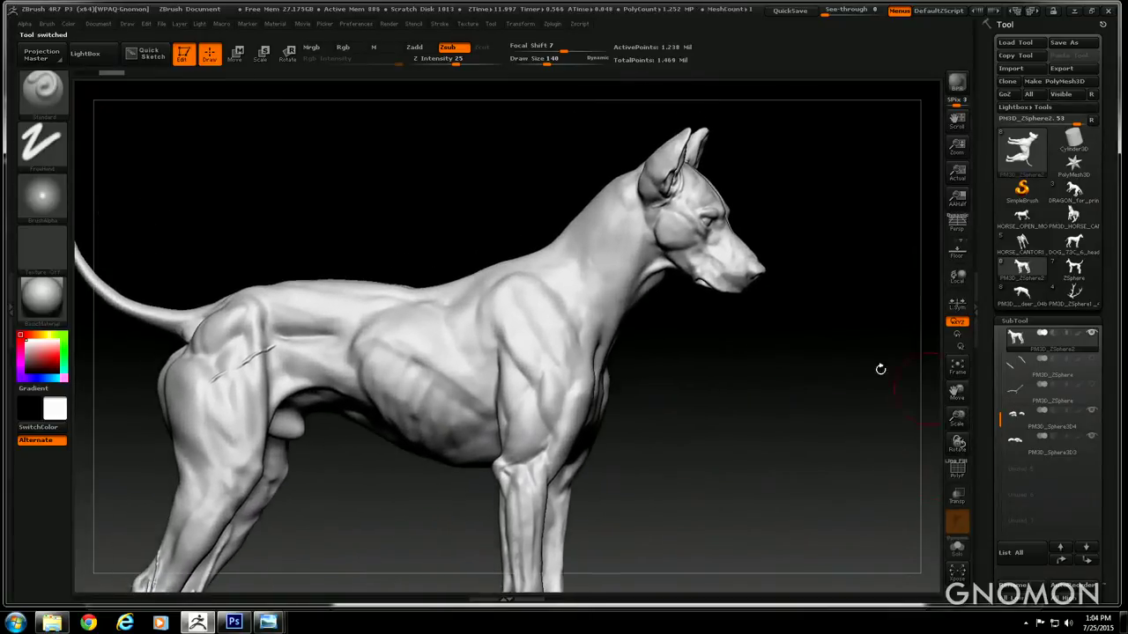
Choose the ClayTubes brush and enlarge its draw size to 318
click(44, 92)
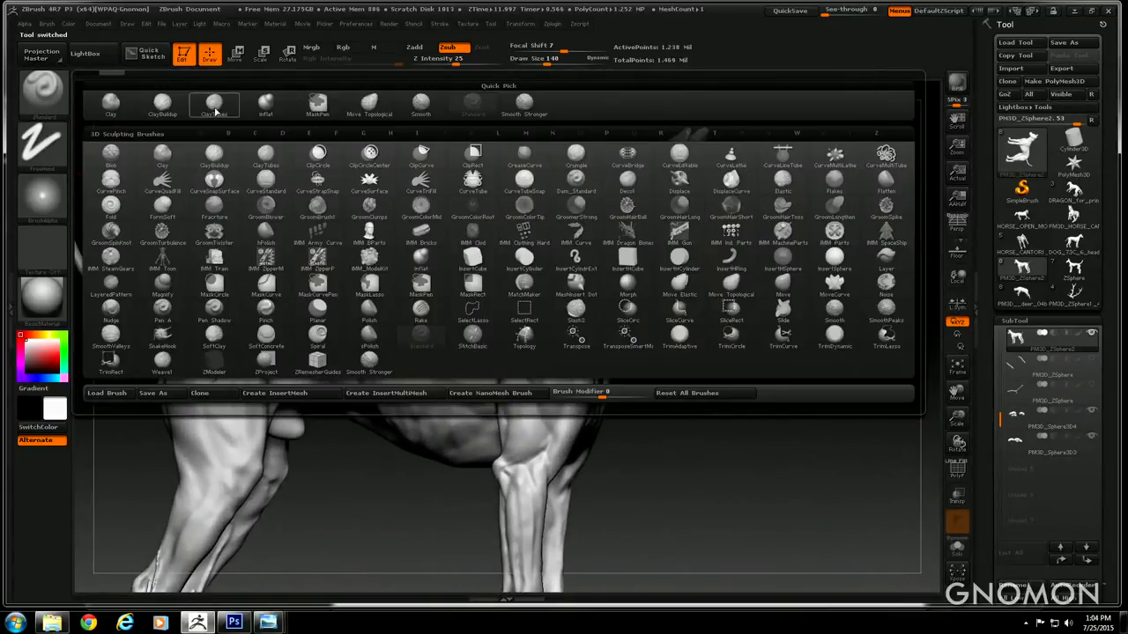
click(218, 107)
key(bracketright)
key(bracketright)
key(bracketright)
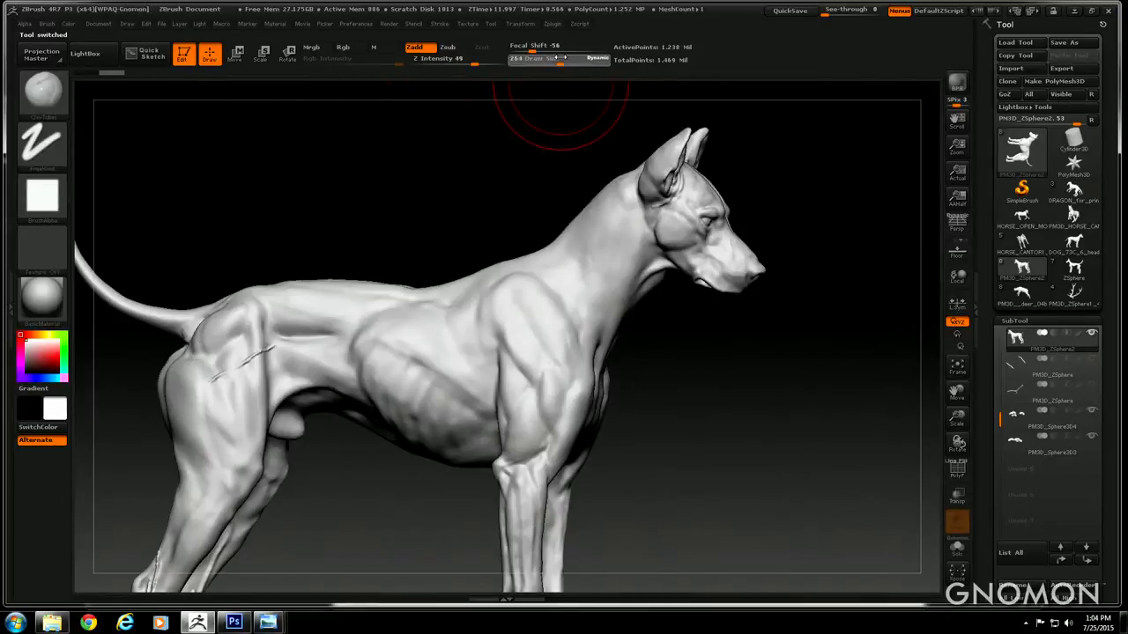
key(bracketright)
key(bracketright)
key(bracketright)
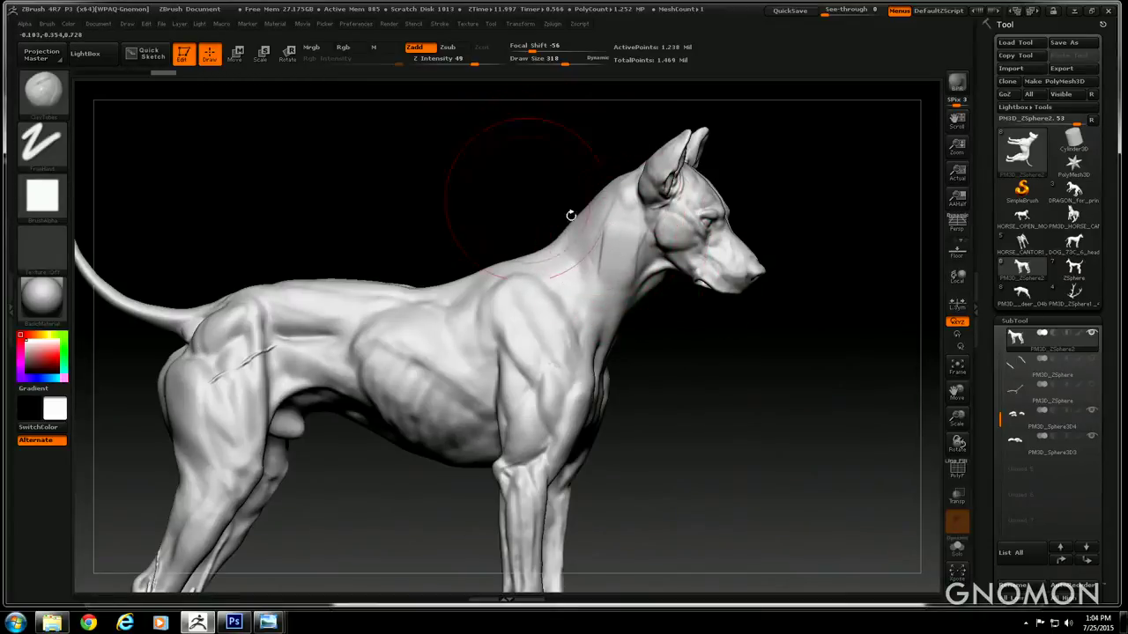
Build up broad muscle bands along the side and nape of the dog's neck with ClayTubes strokes
mouse_move(605, 212)
mouse_down()
mouse_move(608, 264)
mouse_move(612, 225)
mouse_up()
drag(531, 181, 593, 178)
drag(624, 198, 620, 304)
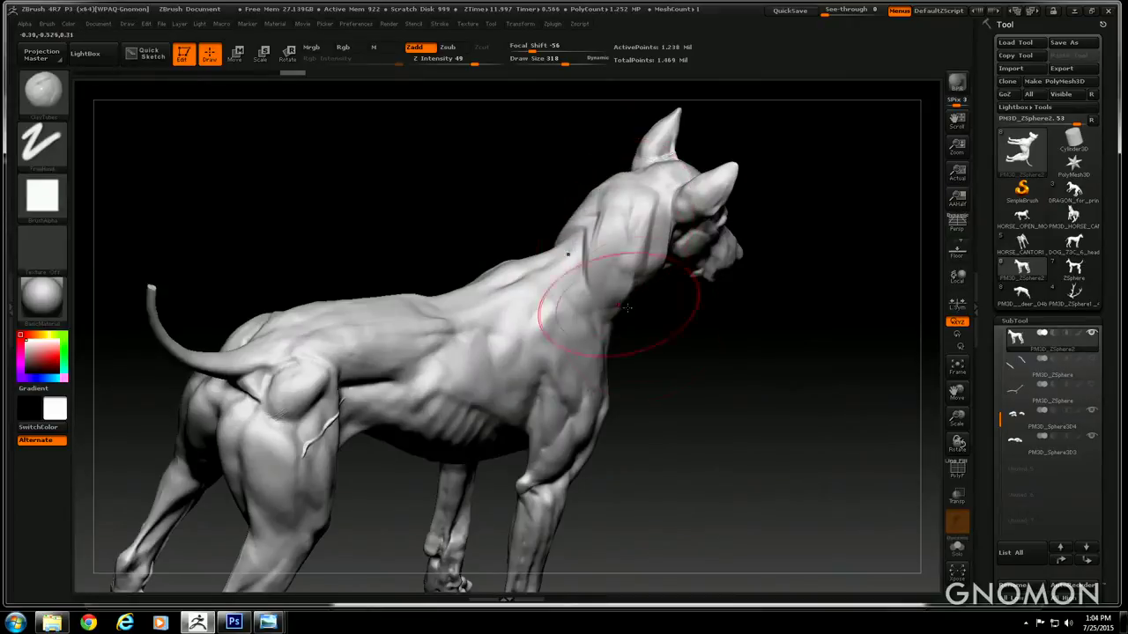
drag(573, 180, 514, 184)
mouse_move(634, 256)
mouse_down()
mouse_move(627, 295)
mouse_move(610, 263)
mouse_move(537, 304)
mouse_up()
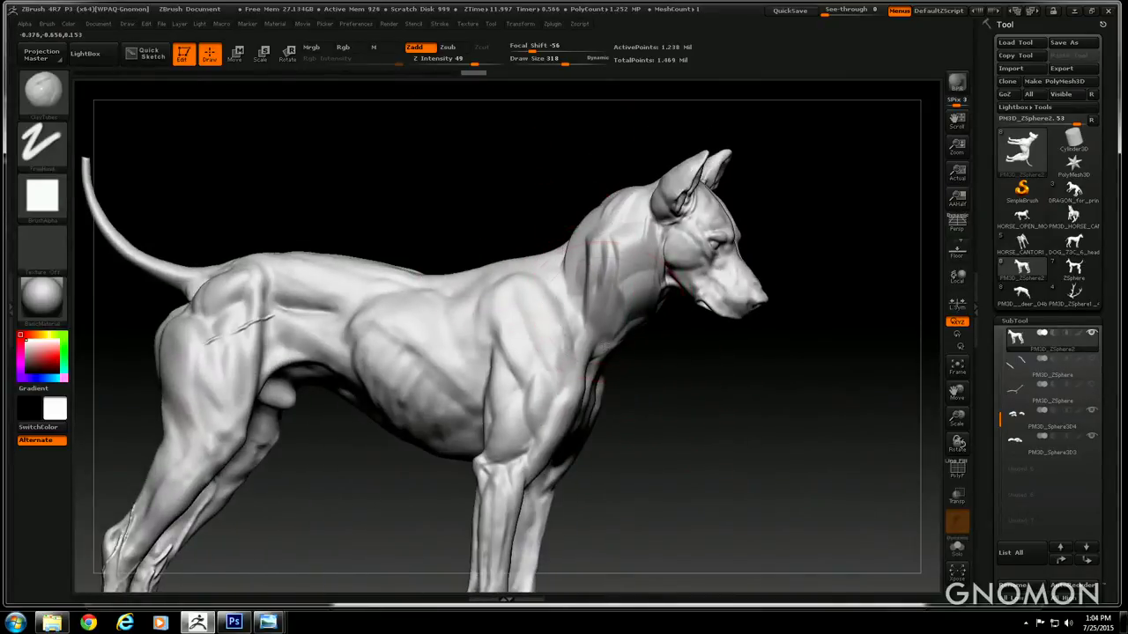
Extend the clay strokes around the dog's lower neck and throat, and remesh the model with DynaMesh
mouse_move(517, 173)
mouse_down()
mouse_move(541, 227)
mouse_move(598, 254)
mouse_up()
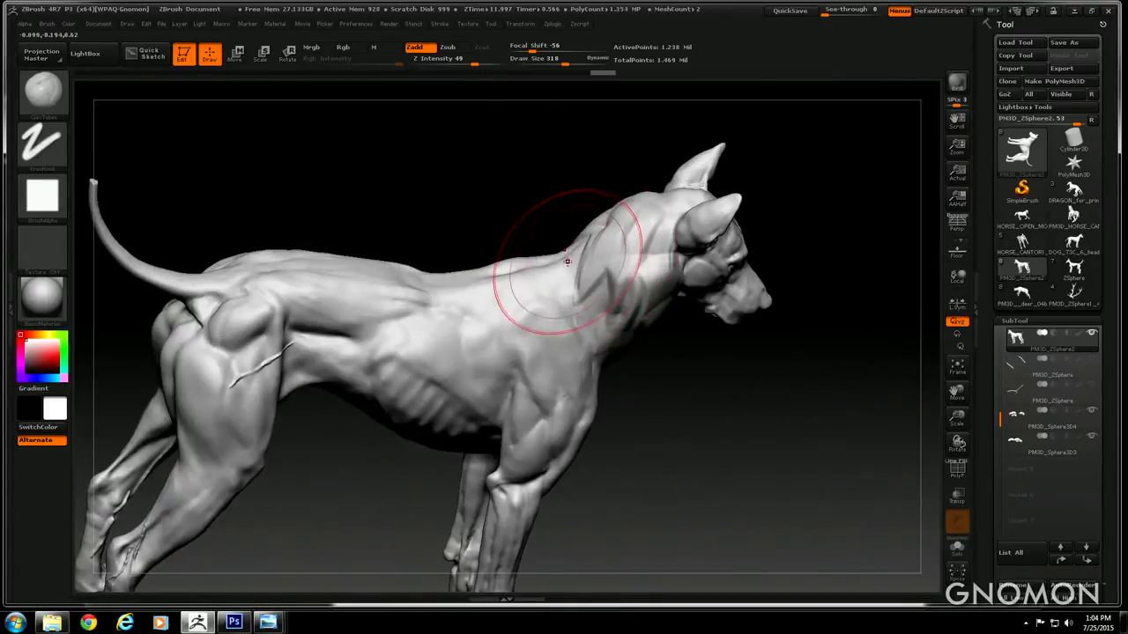
drag(509, 228, 655, 259)
drag(681, 354, 603, 273)
mouse_move(428, 174)
mouse_down()
mouse_move(457, 240)
mouse_move(584, 340)
mouse_up()
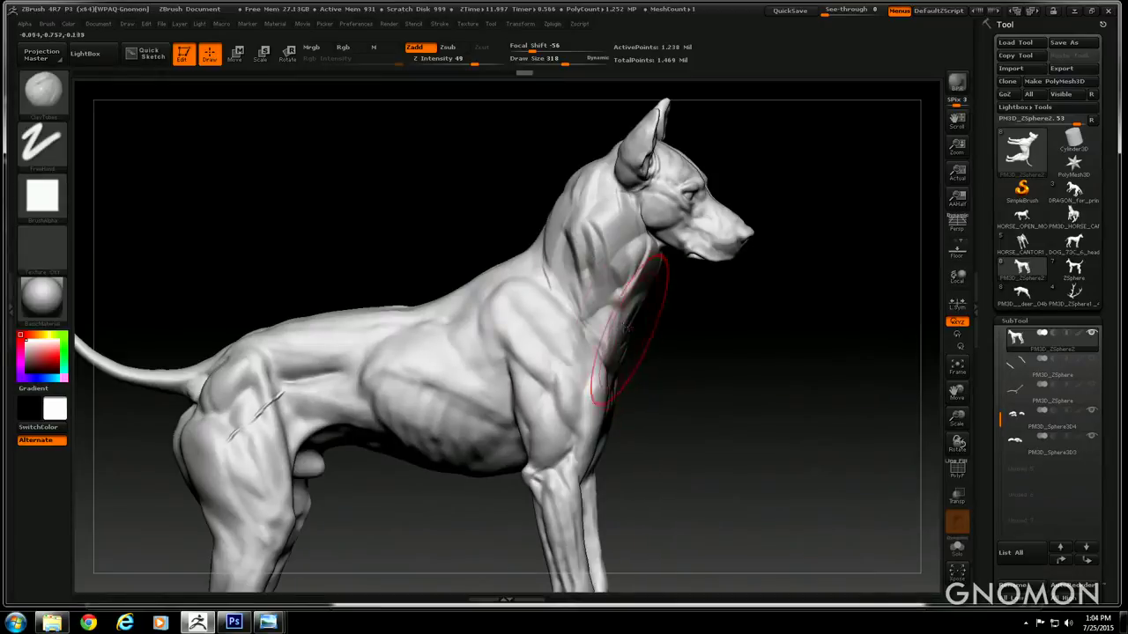
mouse_move(679, 344)
mouse_down()
mouse_move(719, 377)
mouse_move(451, 158)
mouse_move(576, 157)
mouse_move(621, 201)
mouse_up()
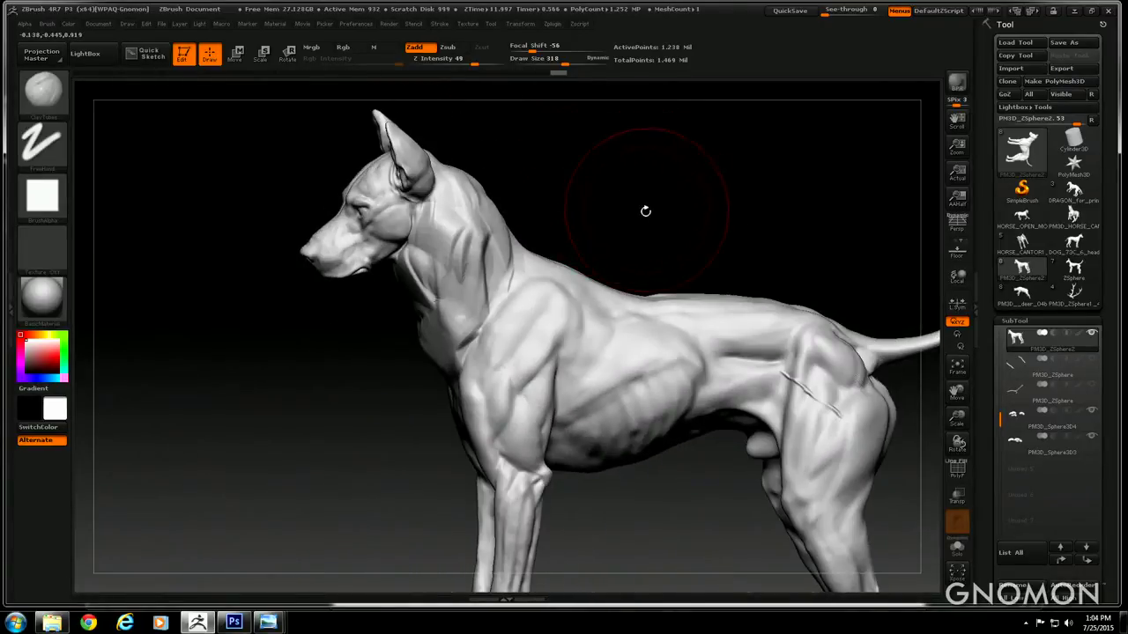
mouse_move(629, 160)
ctrl+mouse_down()
mouse_move(724, 224)
mouse_move(675, 231)
ctrl+mouse_up()
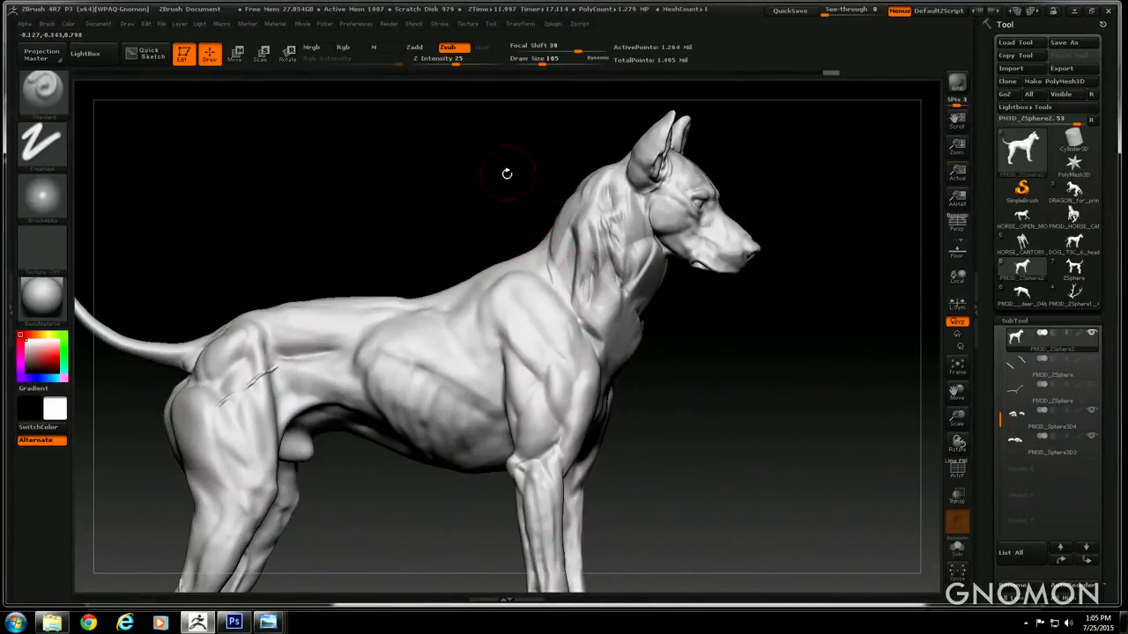
Browse from the DOG reference folder to the root of Removable Disk (F:) and show its files as large icons
click(52, 623)
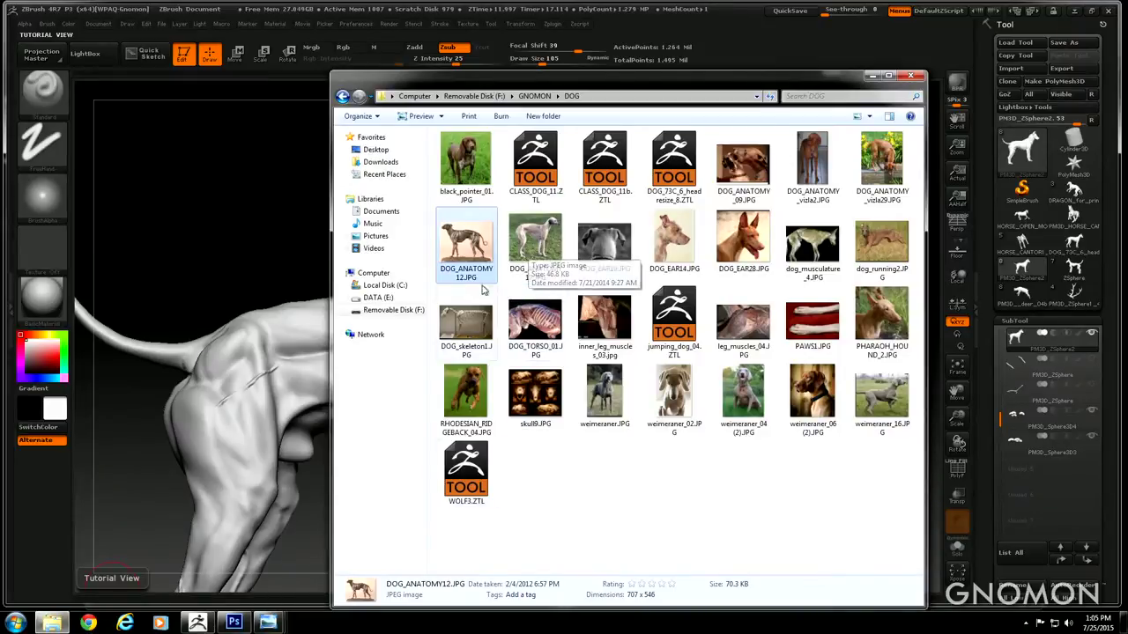
click(533, 96)
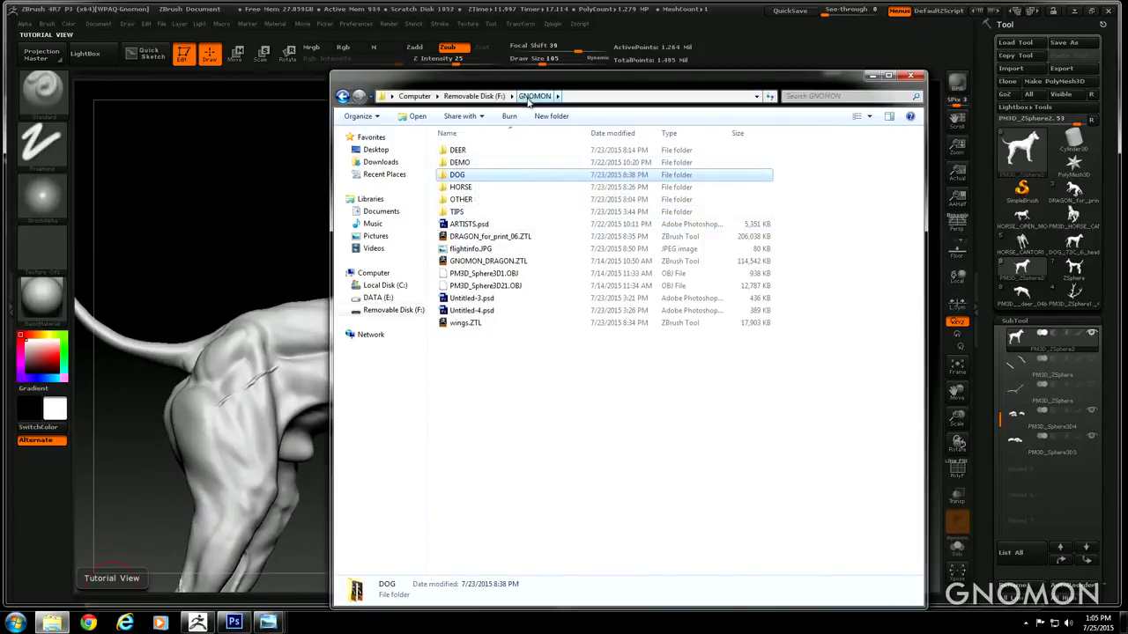
click(530, 99)
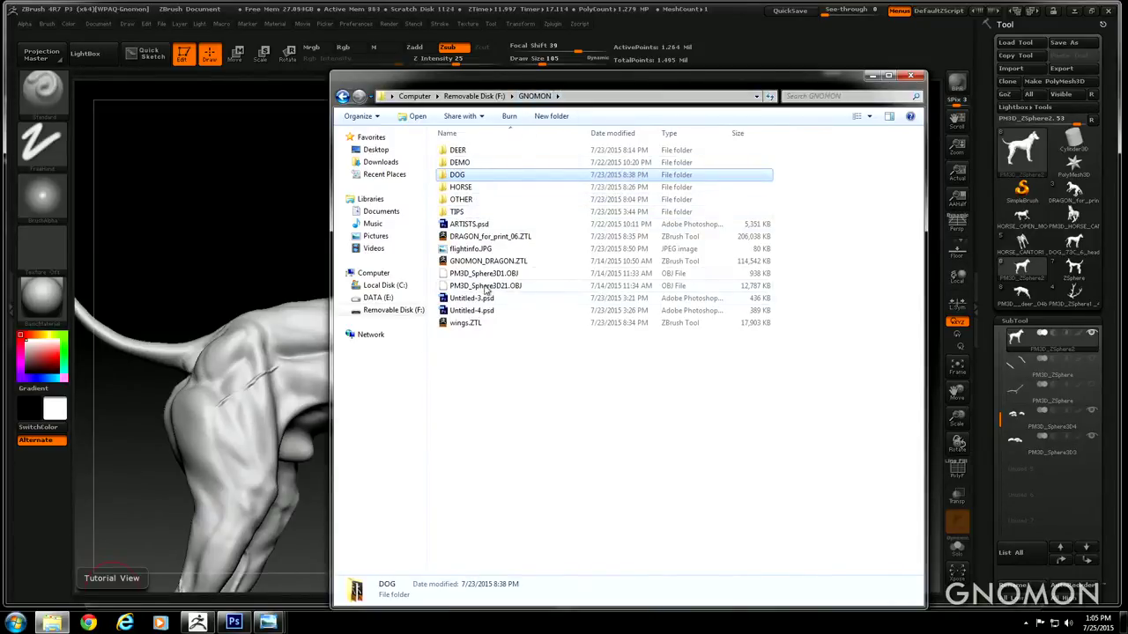
click(51, 624)
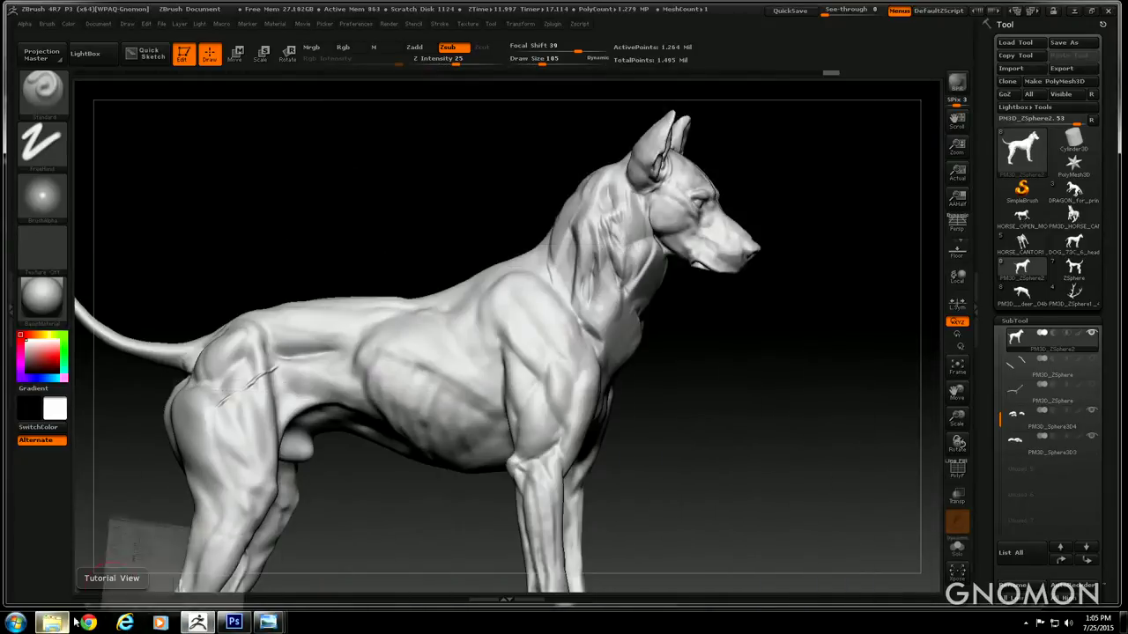
click(50, 624)
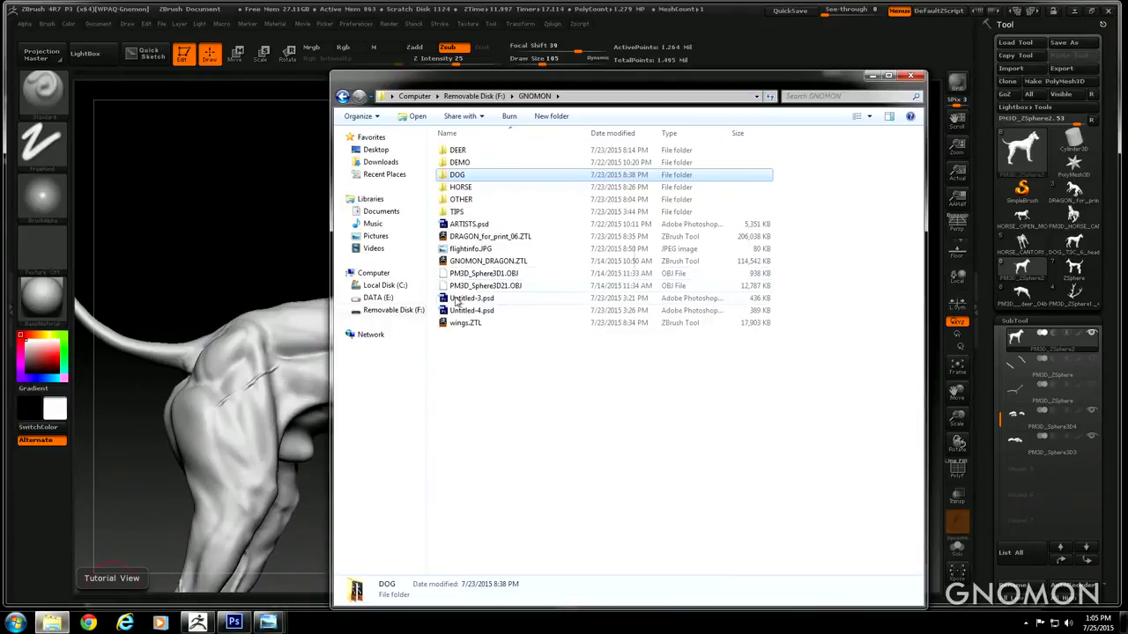
click(388, 311)
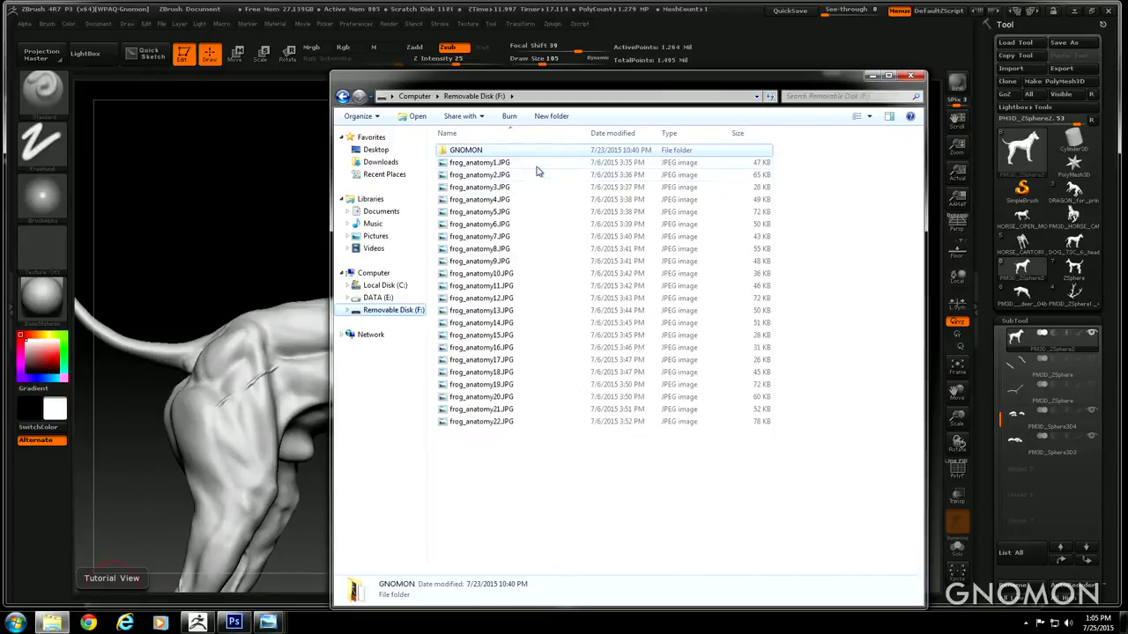
click(863, 117)
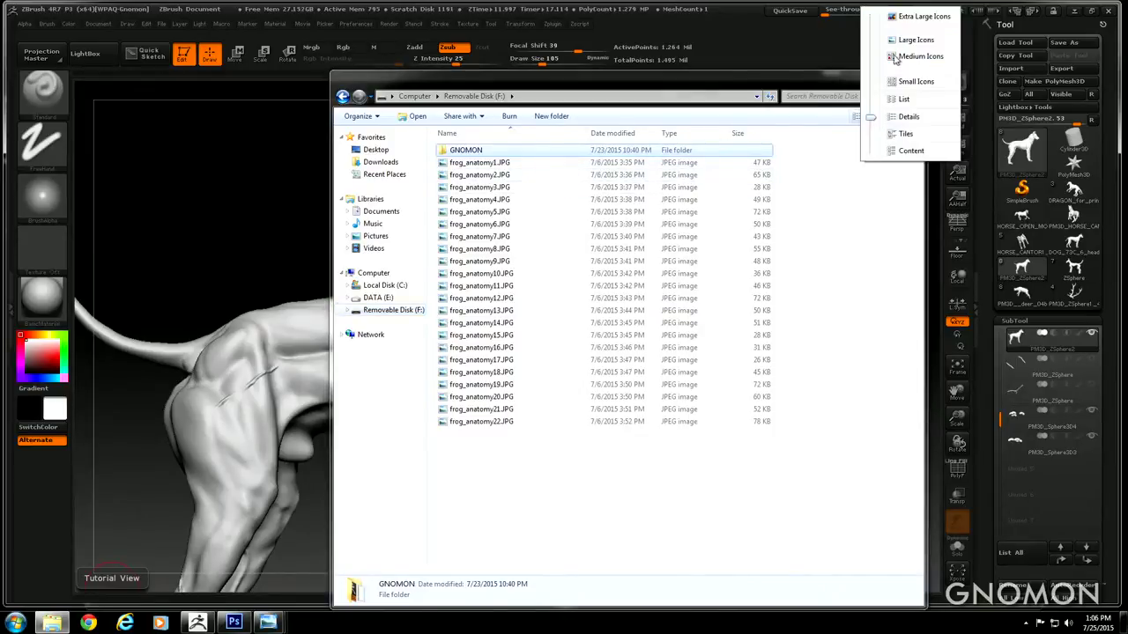
click(912, 42)
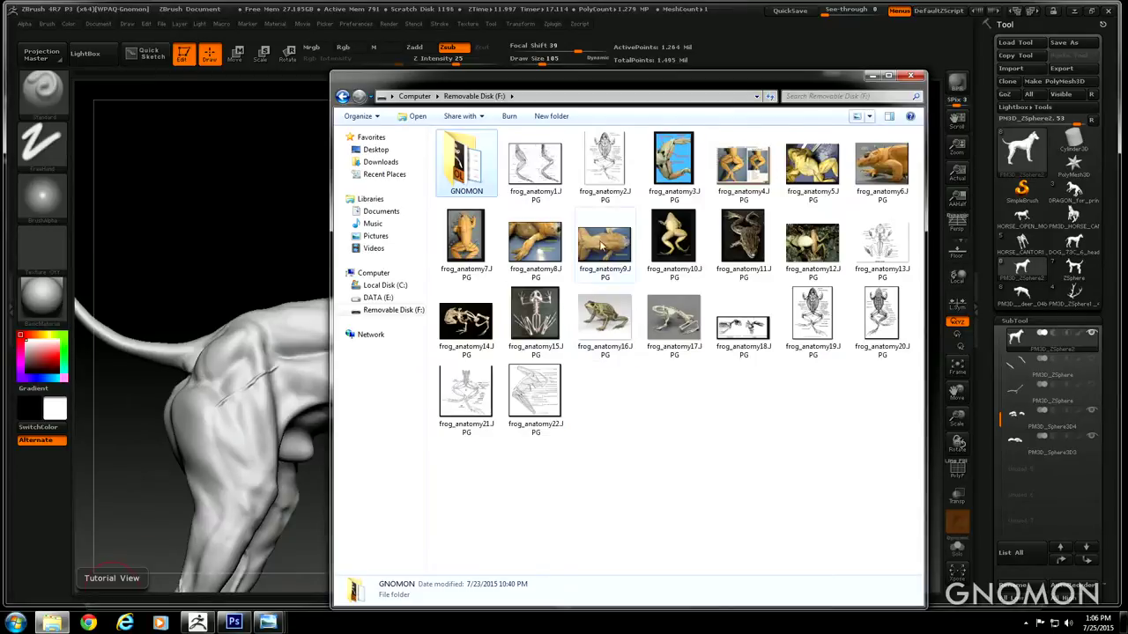
Open frog_anatomy1.JPG and look through the frog muscle reference images that follow it
double_click(538, 177)
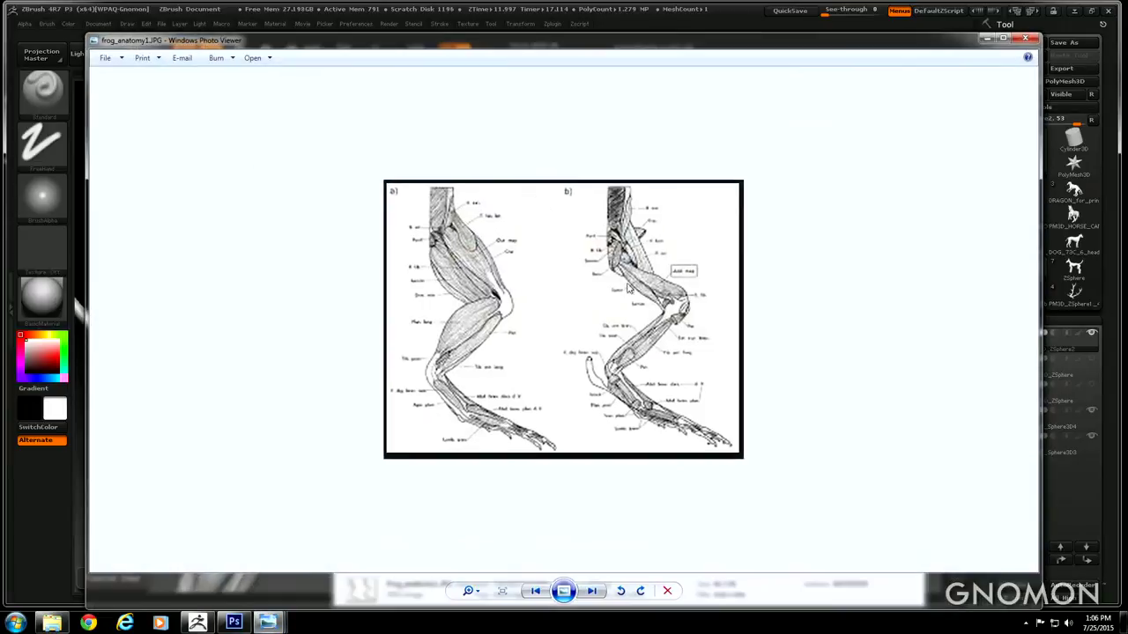
click(593, 592)
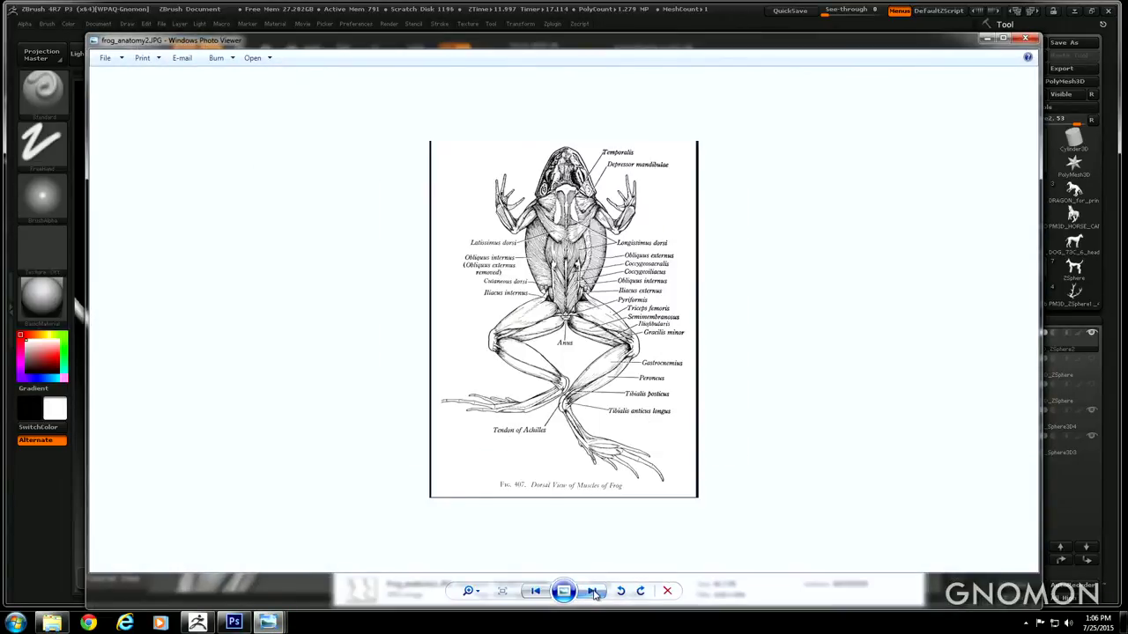
click(593, 593)
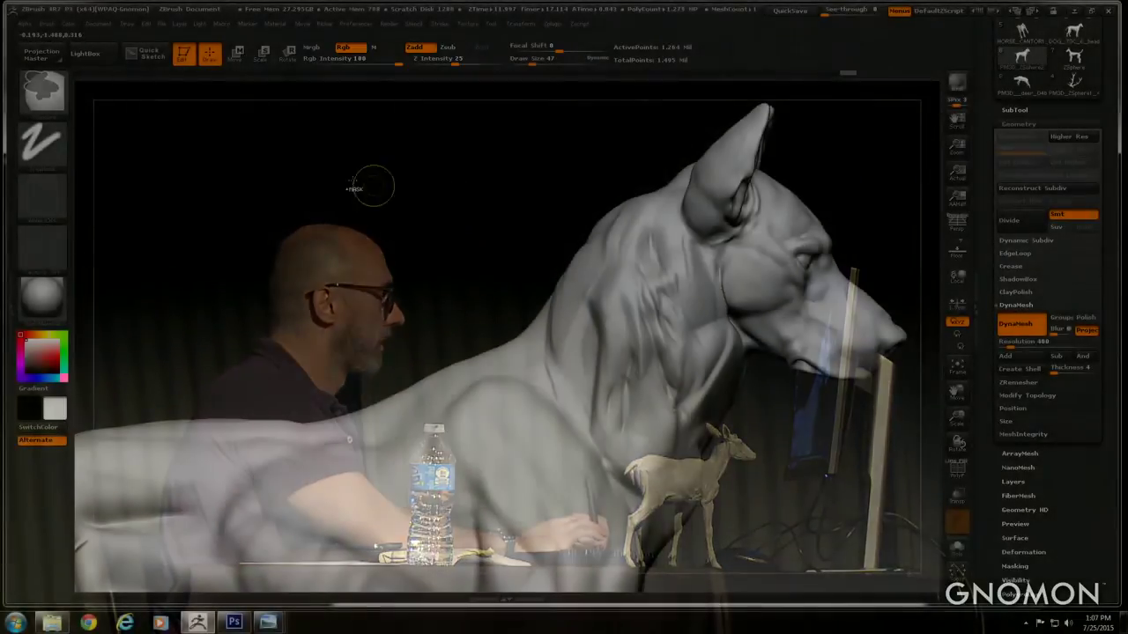
Remesh the dog model and set the DynaMesh resolution to 240
ctrl+drag(299, 174, 440, 281)
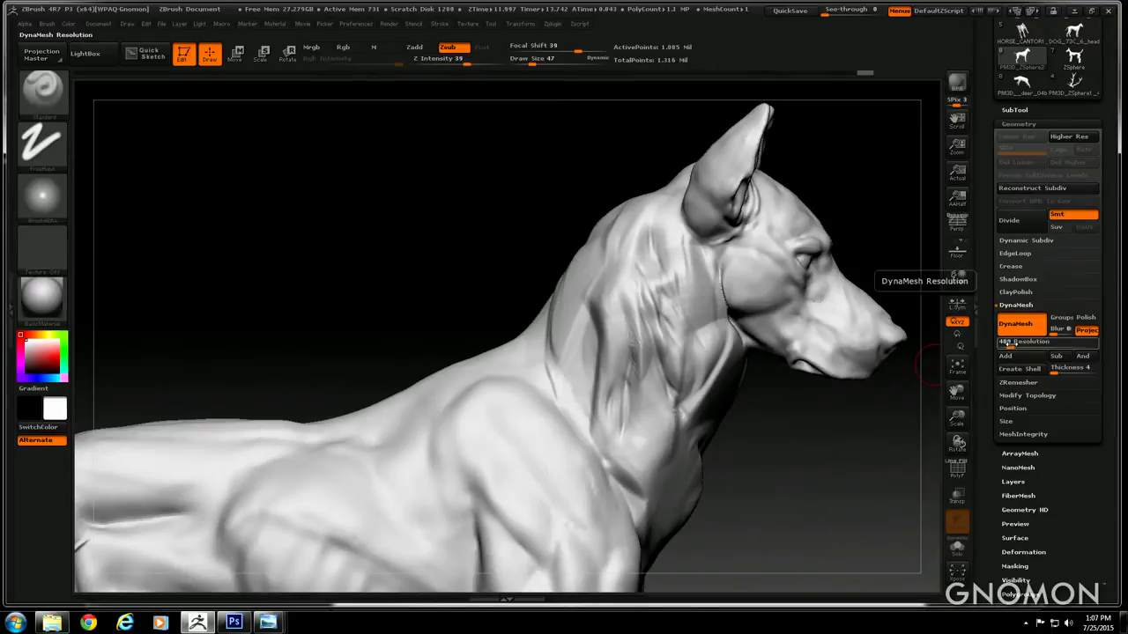
click(1010, 344)
text(128)
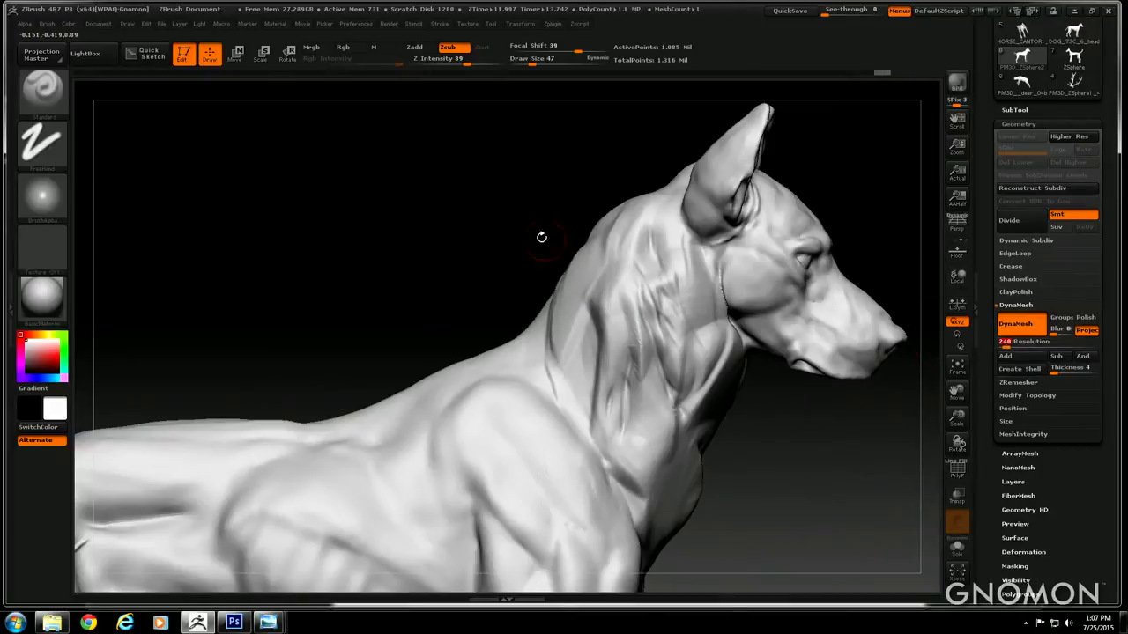
click(541, 237)
Carve thin vertical grooves between the muscle strands on the side of the dog's neck behind the ear
drag(623, 315, 615, 393)
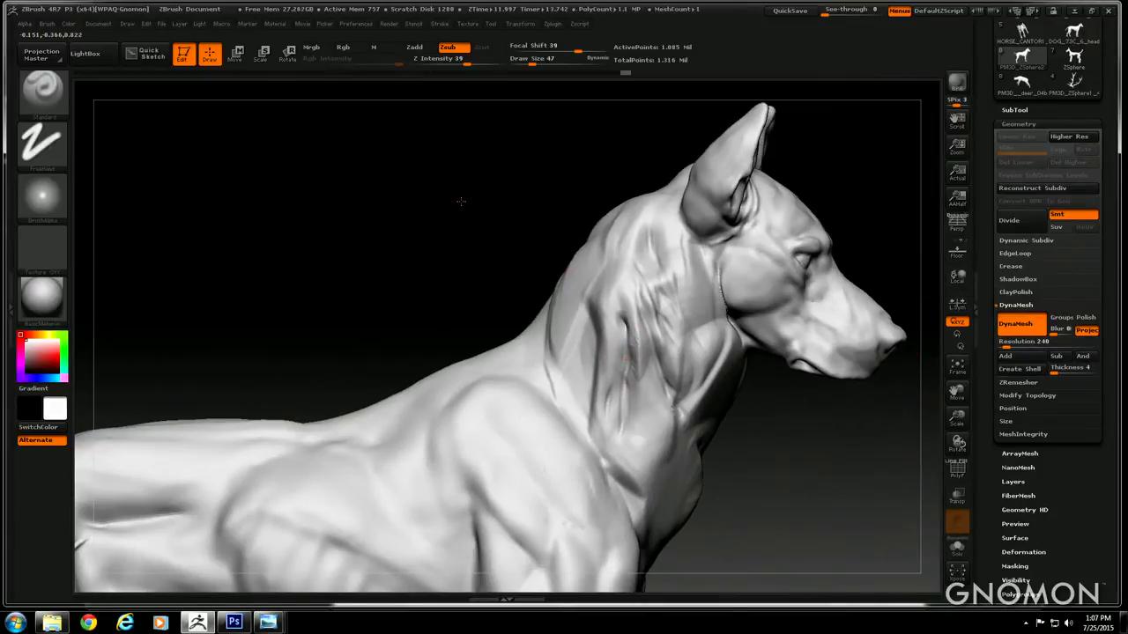
drag(461, 202, 477, 205)
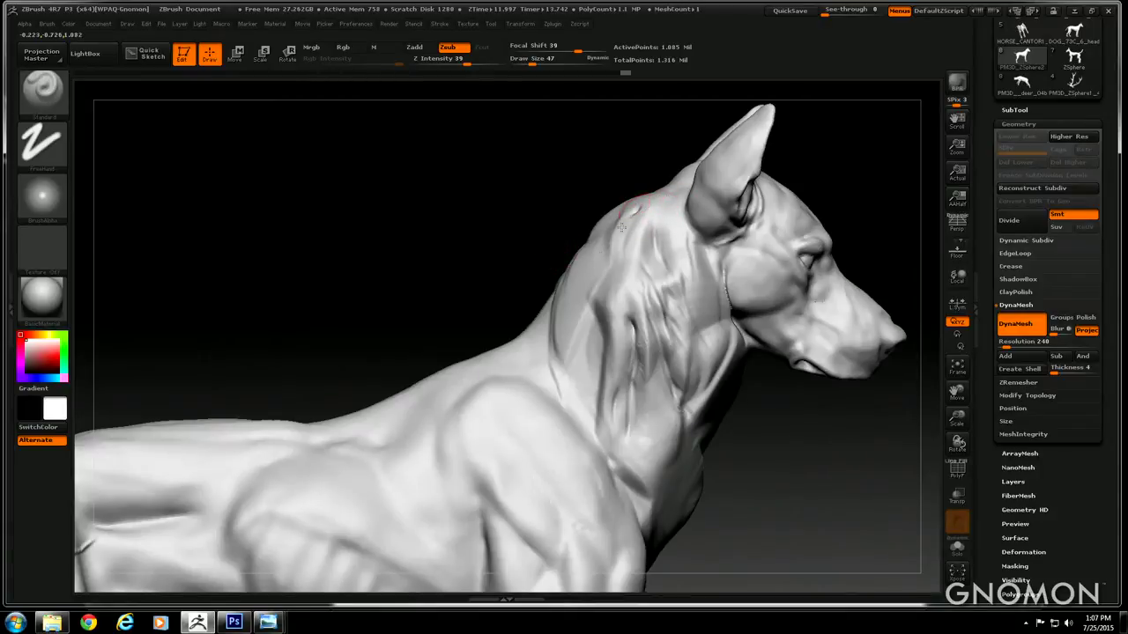
drag(622, 228, 589, 415)
mouse_move(666, 201)
mouse_down()
mouse_move(613, 287)
mouse_move(627, 245)
mouse_move(665, 201)
mouse_move(676, 230)
mouse_up()
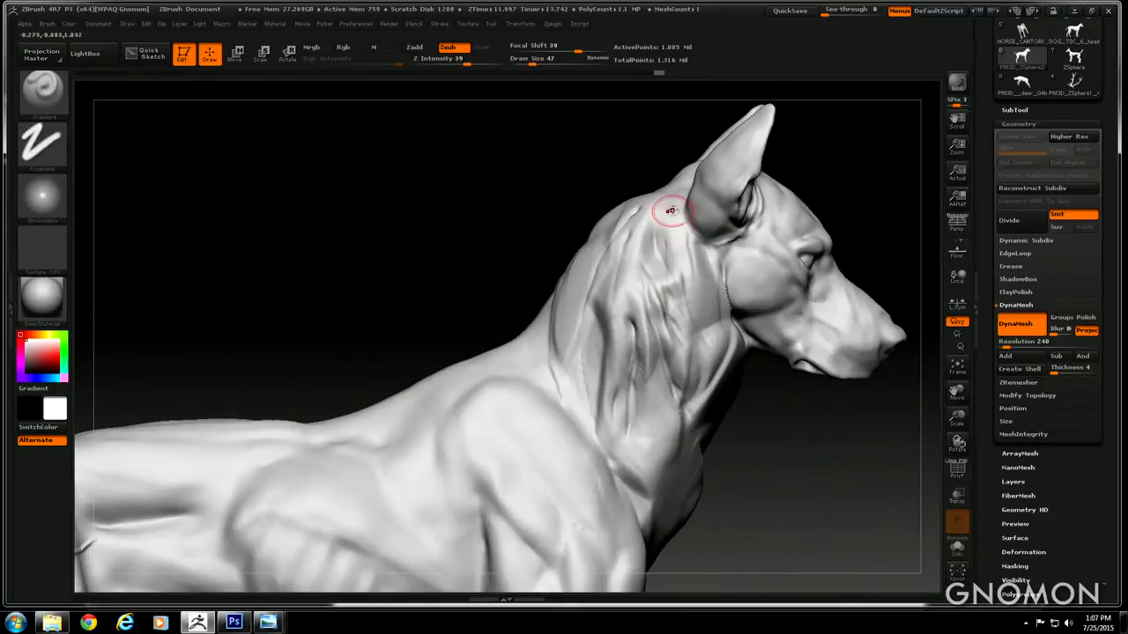
mouse_move(673, 212)
mouse_down()
mouse_move(685, 244)
mouse_move(662, 222)
mouse_up()
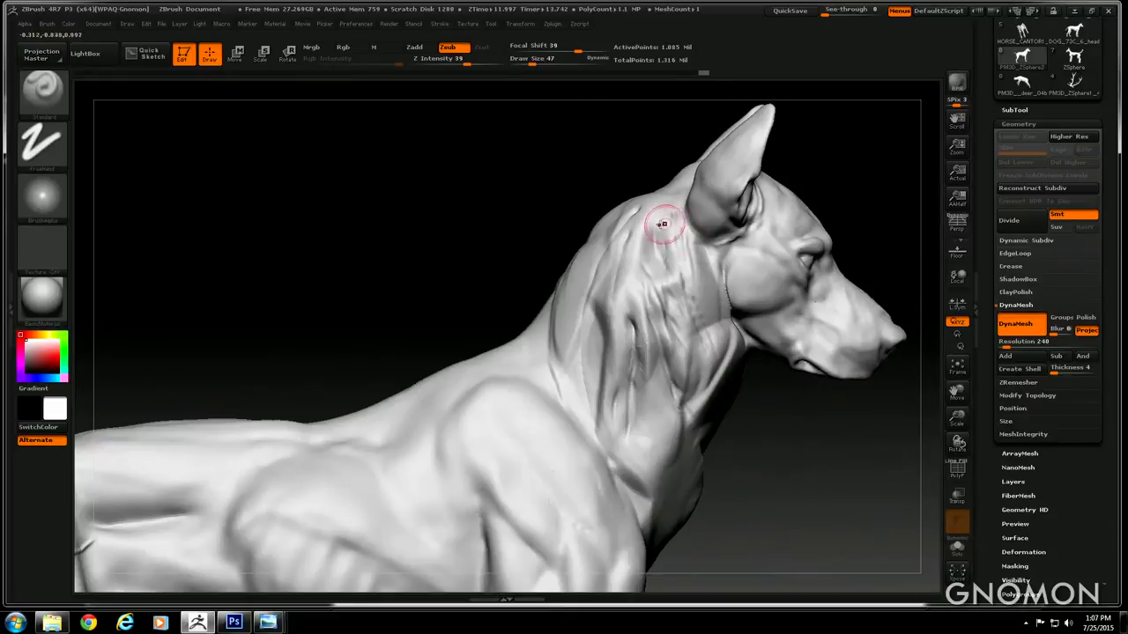
drag(628, 340, 638, 379)
drag(611, 236, 591, 315)
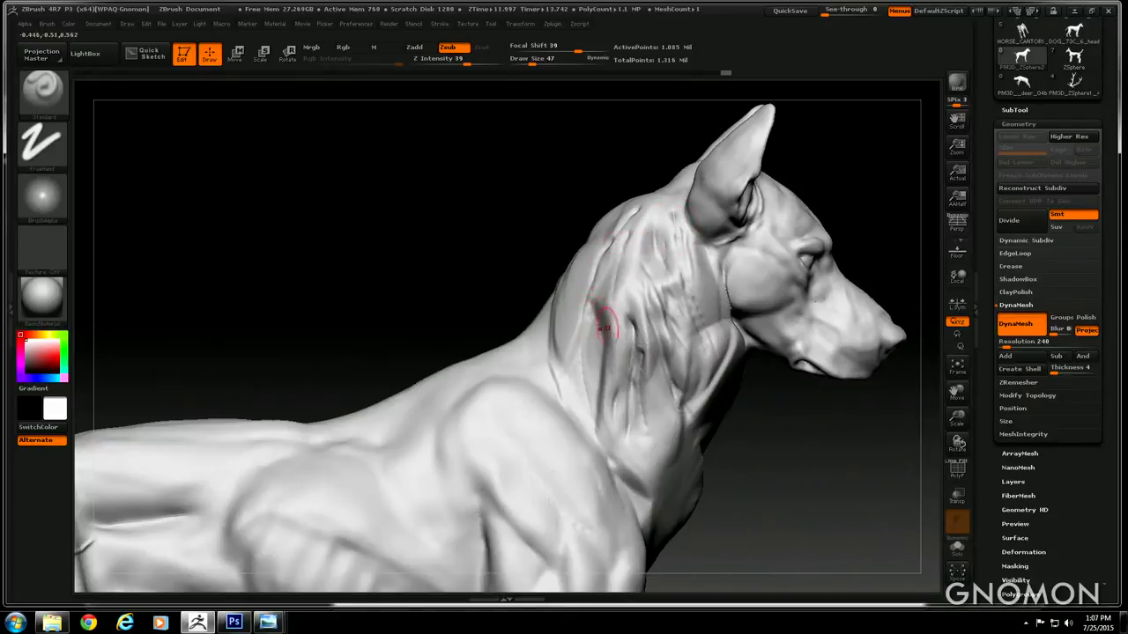
Smooth the strands on the side of the dog's neck and carve long vertical grooves down toward the shoulder
mouse_move(628, 250)
shift+mouse_down()
mouse_move(597, 273)
mouse_move(593, 245)
mouse_move(608, 471)
mouse_move(496, 404)
mouse_move(637, 252)
mouse_move(617, 449)
mouse_move(634, 241)
mouse_move(654, 375)
shift+mouse_up()
mouse_move(629, 224)
mouse_down()
mouse_move(637, 463)
mouse_move(645, 308)
mouse_up()
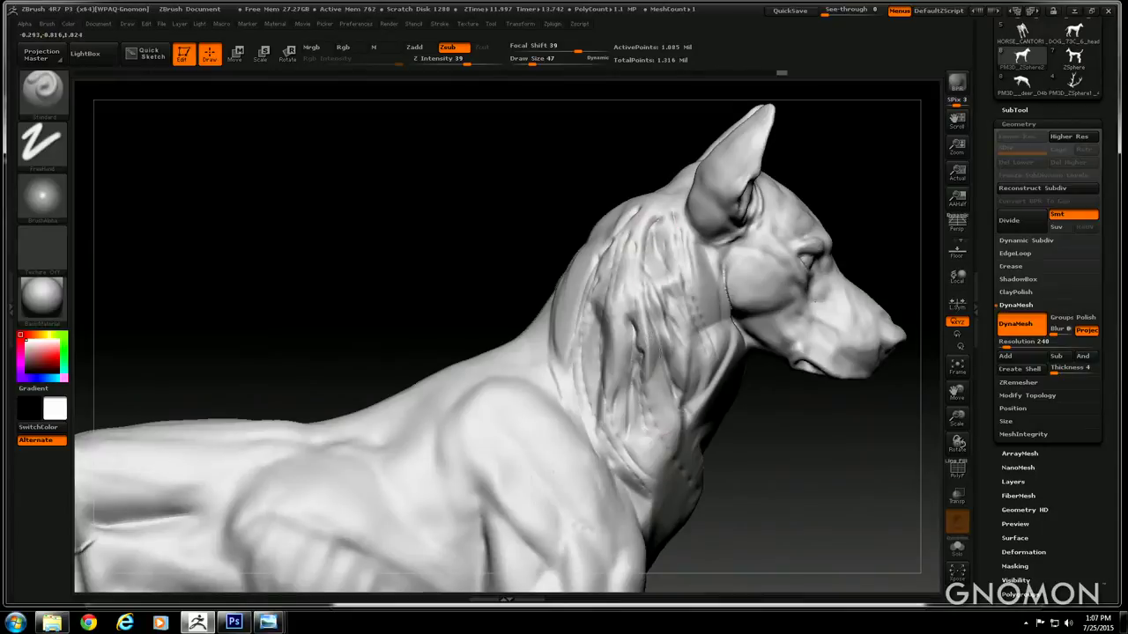
mouse_move(555, 190)
mouse_down()
mouse_move(535, 152)
mouse_move(544, 155)
mouse_up()
mouse_move(631, 226)
mouse_down()
mouse_move(660, 460)
mouse_move(638, 453)
mouse_up()
mouse_move(689, 343)
shift+mouse_down()
mouse_move(670, 316)
mouse_move(674, 347)
mouse_move(693, 322)
shift+mouse_up()
Step the undo history back to remove the curved strokes on the shoulder and the extra folds beside the throat
drag(382, 214, 577, 256)
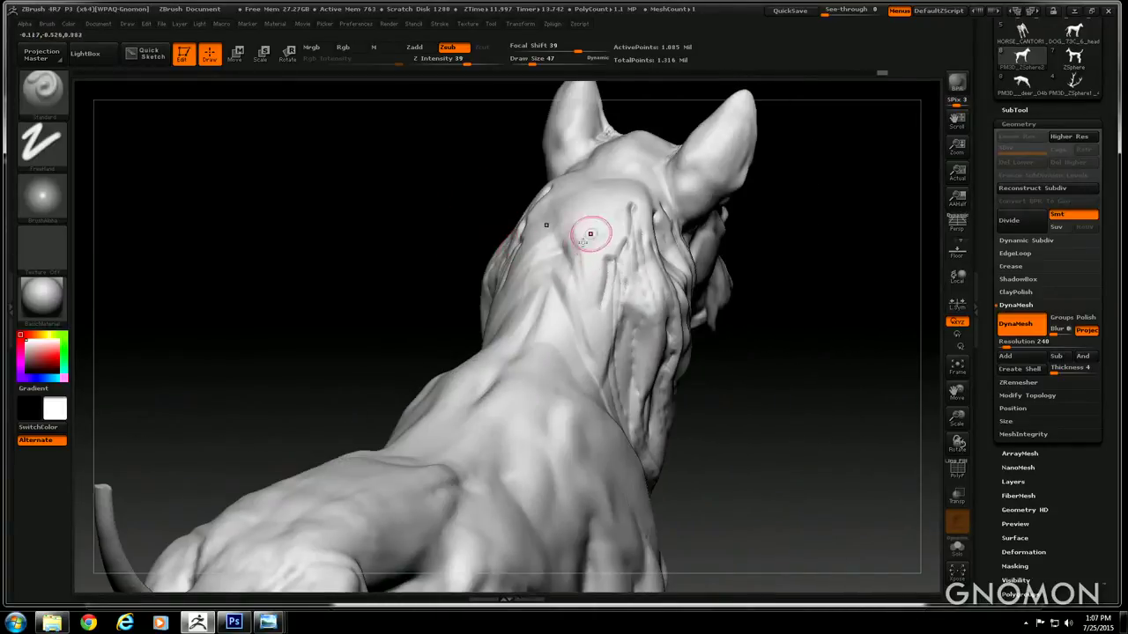
mouse_move(431, 282)
mouse_down()
mouse_move(373, 252)
mouse_move(364, 261)
mouse_up()
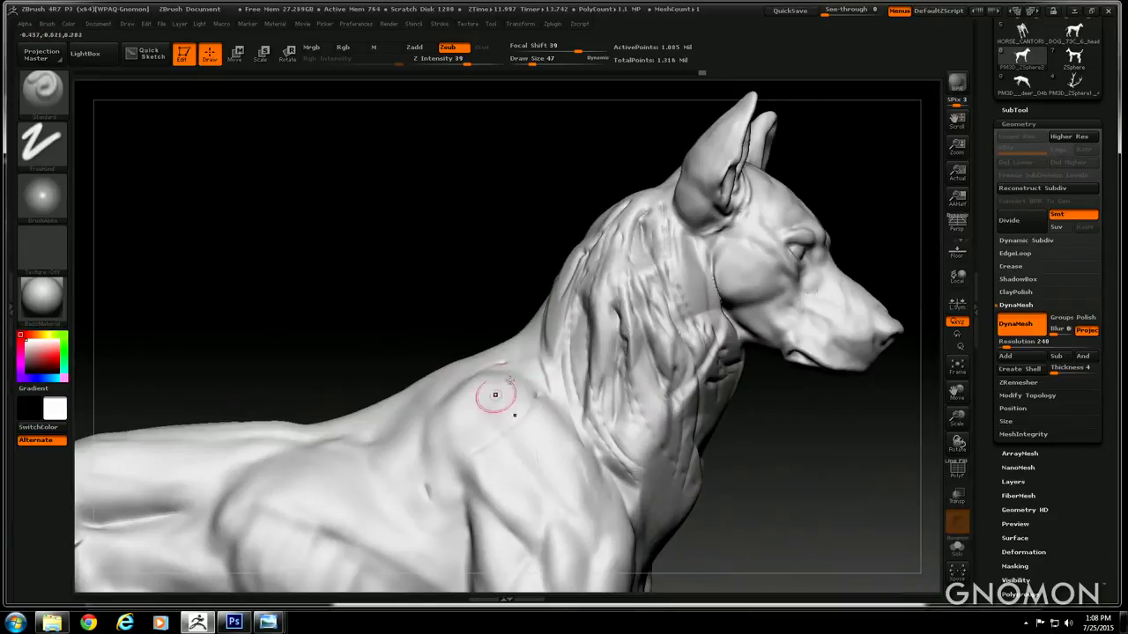
drag(378, 247, 433, 264)
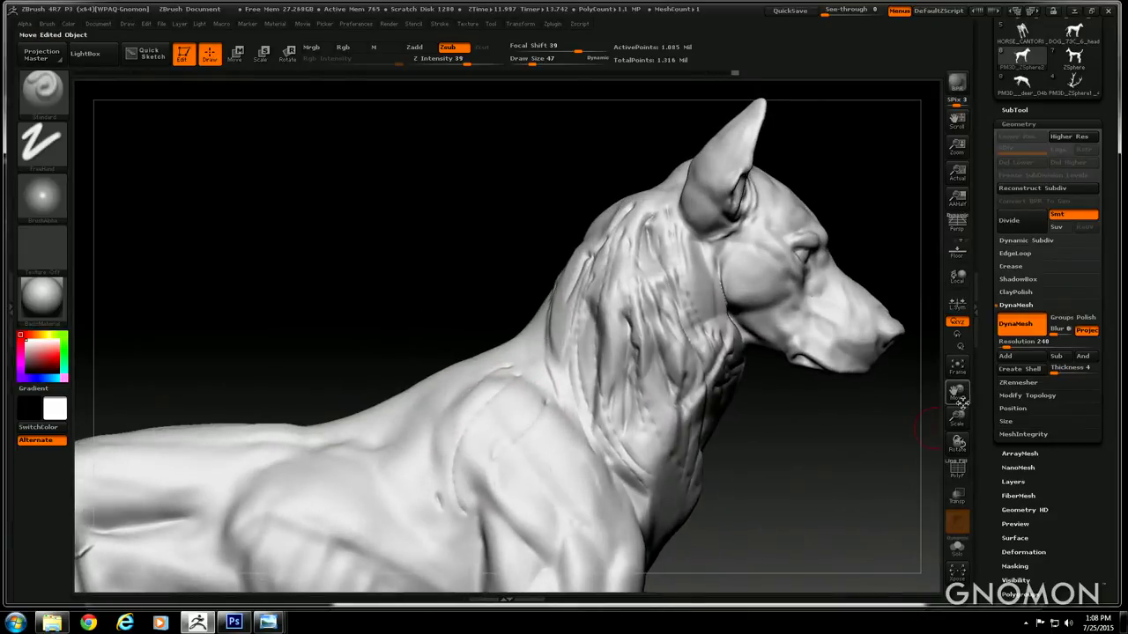
drag(959, 418, 955, 368)
drag(958, 393, 1019, 339)
drag(483, 180, 465, 174)
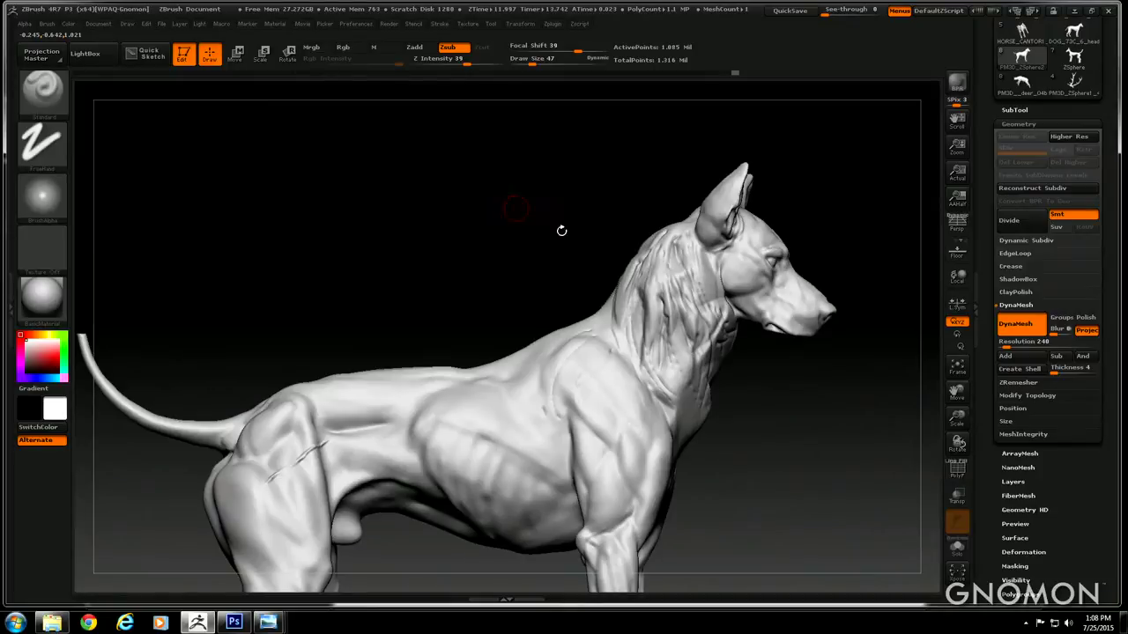
drag(967, 412, 938, 408)
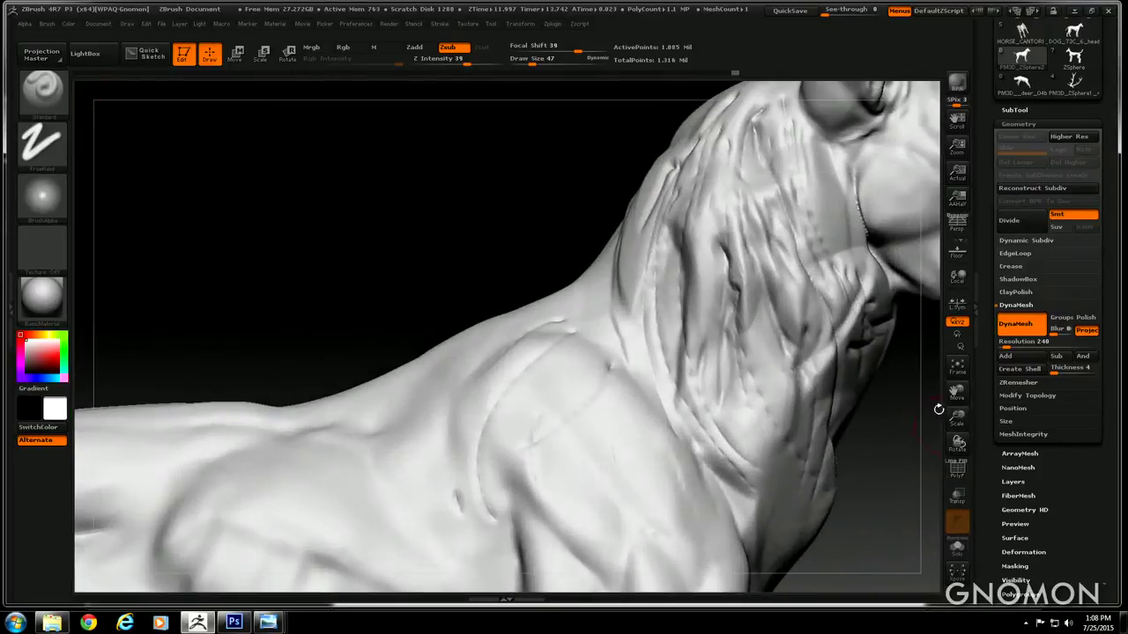
click(146, 22)
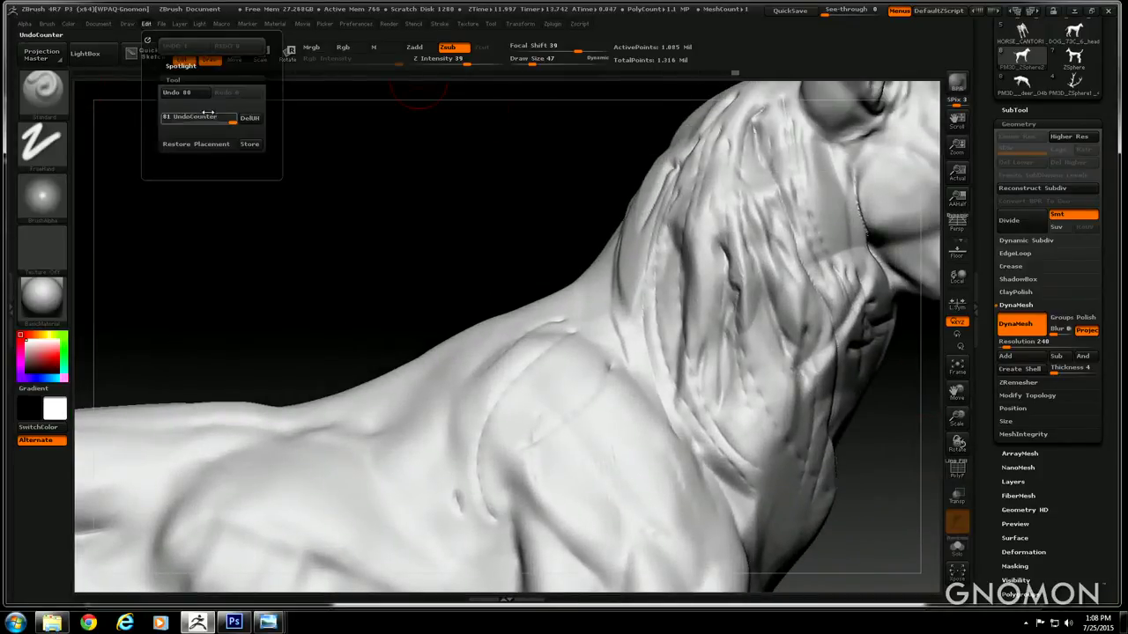
drag(240, 118, 220, 121)
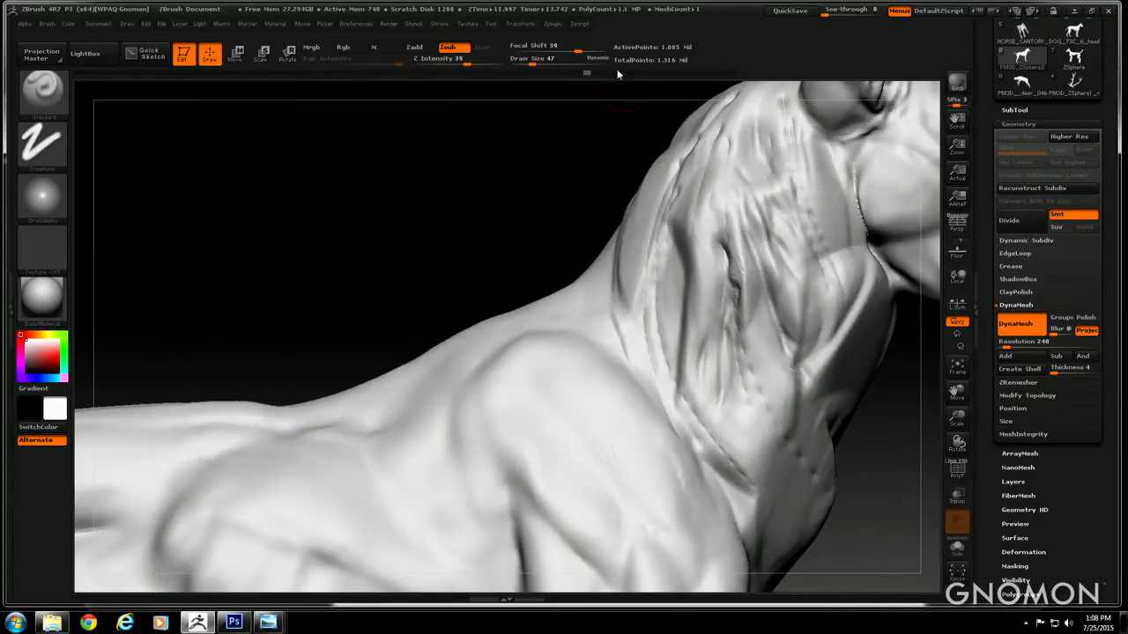
Set the Draw Size to 37 and carve four short, deep slits stacked down the front part of the neck's side
drag(533, 62, 535, 62)
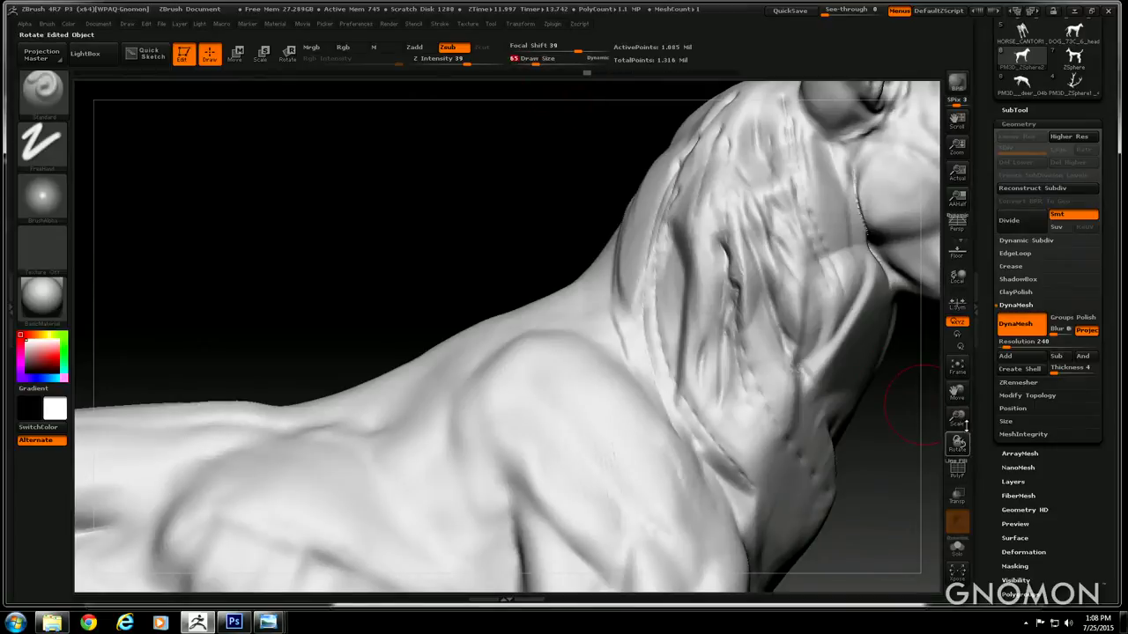
drag(958, 418, 957, 386)
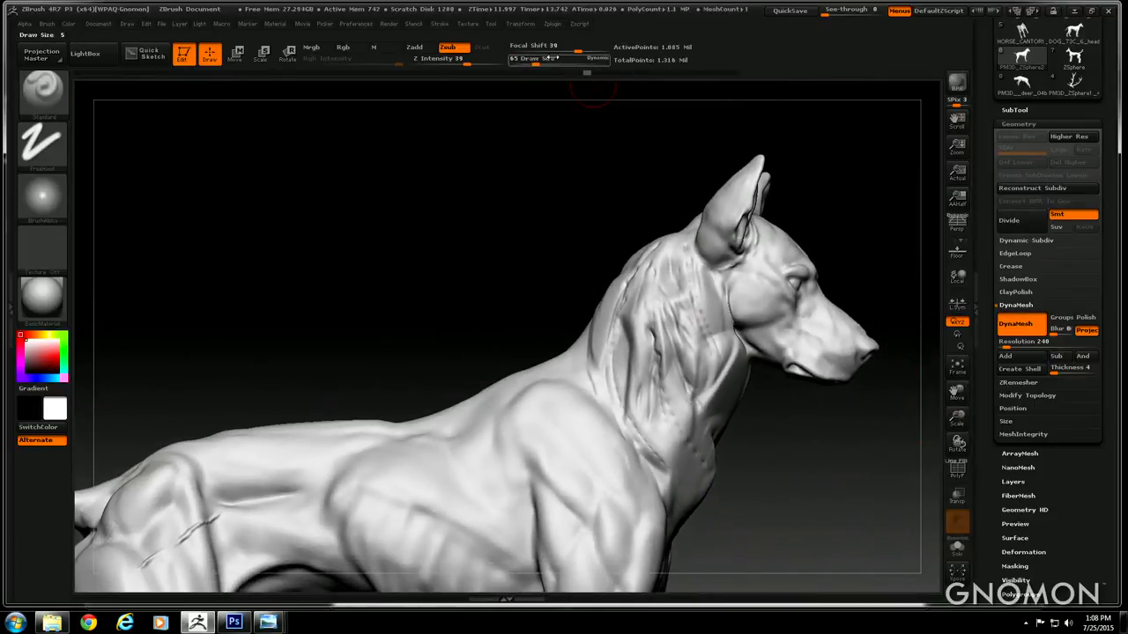
drag(540, 58, 529, 59)
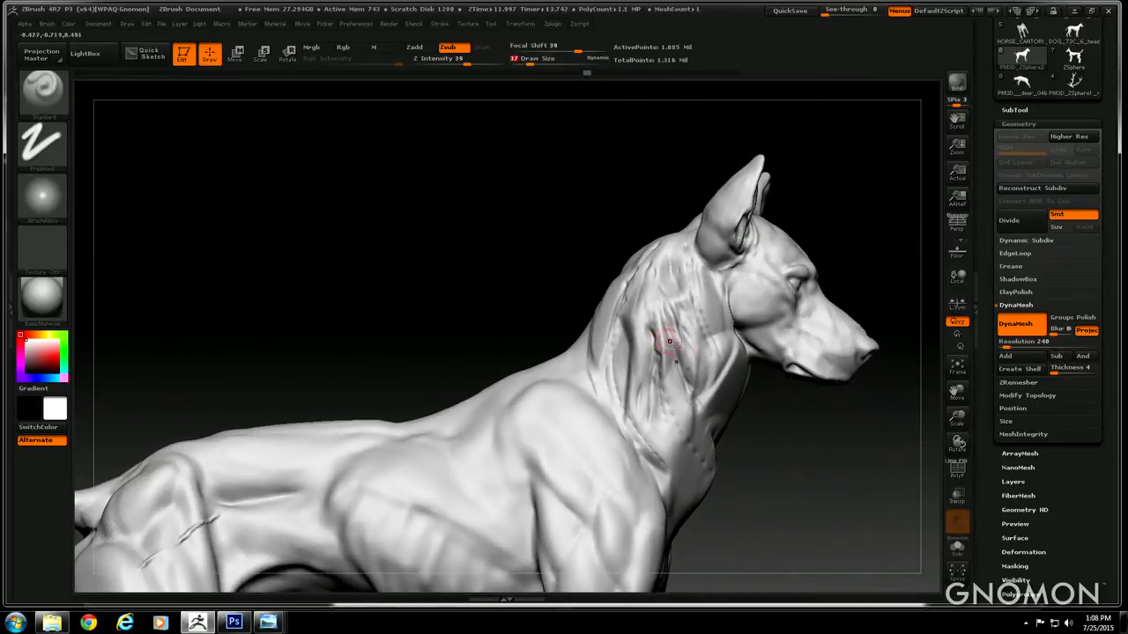
drag(957, 418, 954, 467)
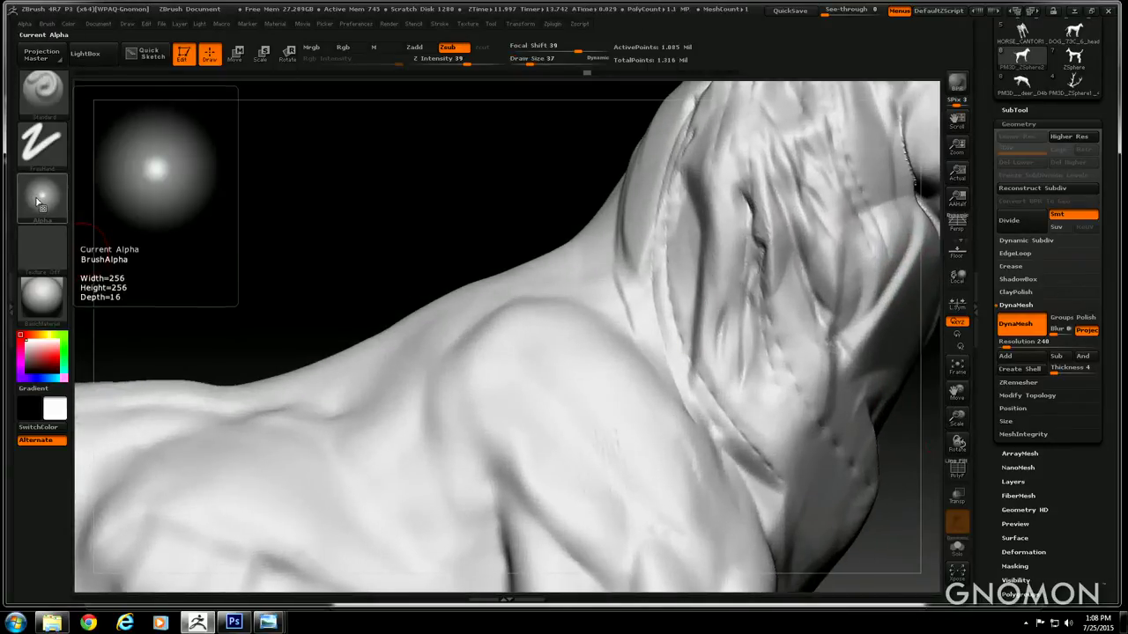
mouse_move(825, 217)
mouse_down()
mouse_move(847, 249)
mouse_move(818, 250)
mouse_move(848, 306)
mouse_move(816, 326)
mouse_move(821, 349)
mouse_up()
drag(791, 302, 821, 353)
drag(786, 354, 812, 388)
drag(790, 358, 816, 392)
Carve narrow, elongated slits between the muscle strands from the middle of the neck down to its base
mouse_move(572, 173)
mouse_down()
mouse_move(524, 175)
mouse_move(553, 170)
mouse_up()
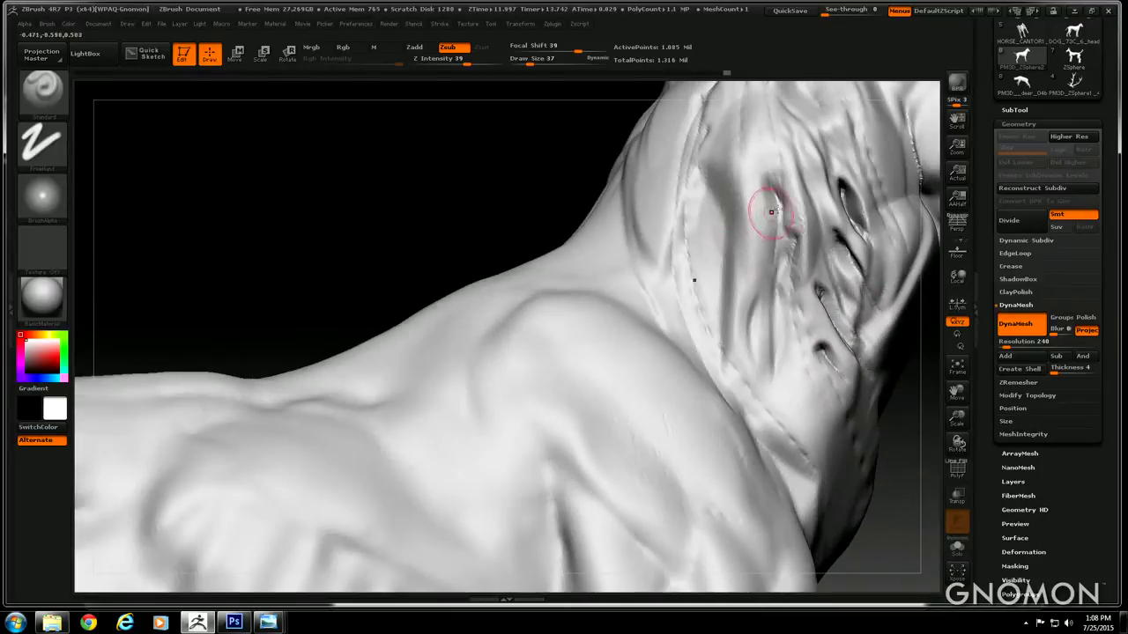
mouse_move(777, 192)
mouse_down()
mouse_move(791, 280)
mouse_move(745, 305)
mouse_up()
mouse_move(757, 231)
mouse_down()
mouse_move(751, 267)
mouse_move(705, 344)
mouse_move(723, 379)
mouse_move(774, 403)
mouse_up()
mouse_move(766, 337)
mouse_down()
mouse_move(781, 401)
mouse_move(778, 388)
mouse_up()
drag(520, 136, 498, 141)
drag(745, 333, 746, 381)
drag(753, 309, 764, 429)
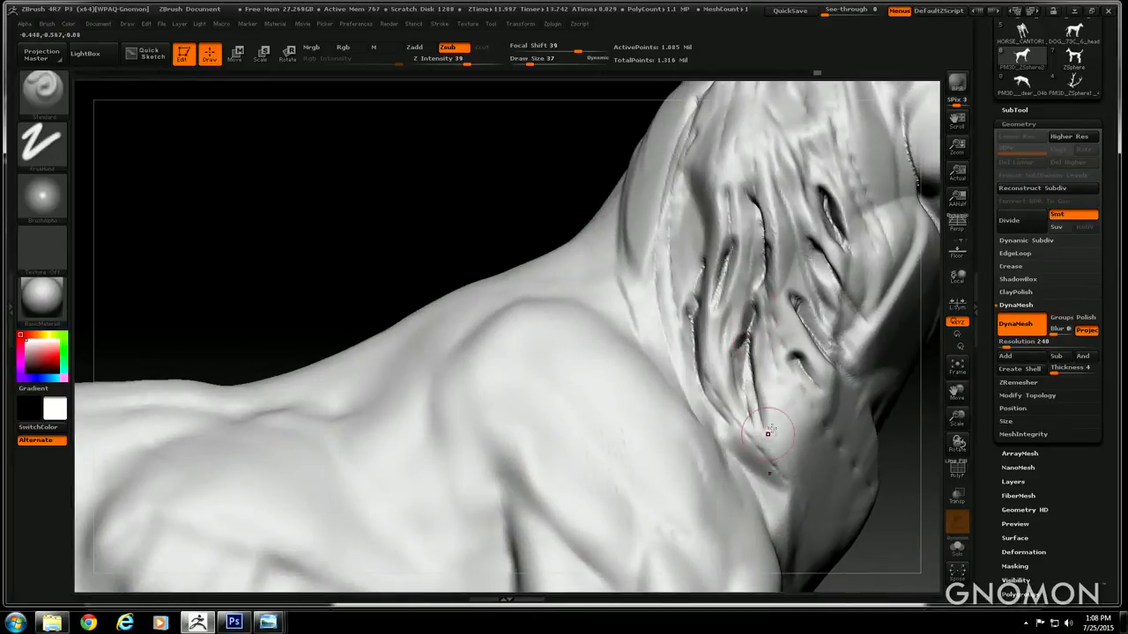
drag(777, 335, 799, 382)
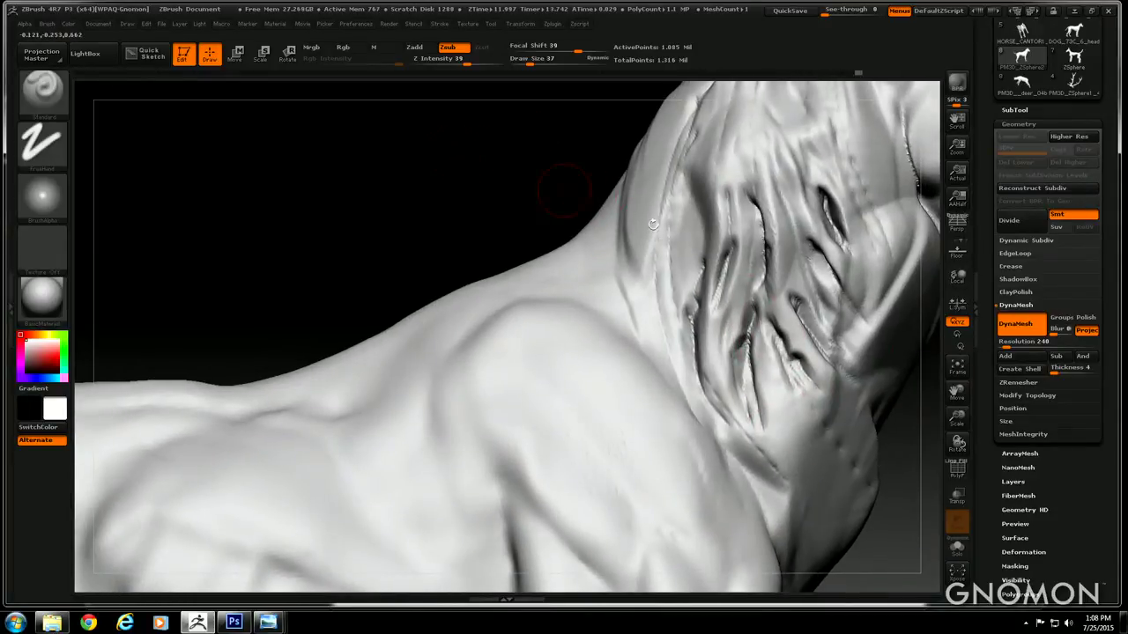
Carve a long groove from below the ear toward the throat and a short one at the upper neck behind the ear
mouse_move(961, 421)
mouse_down()
mouse_move(959, 391)
mouse_move(894, 426)
mouse_up()
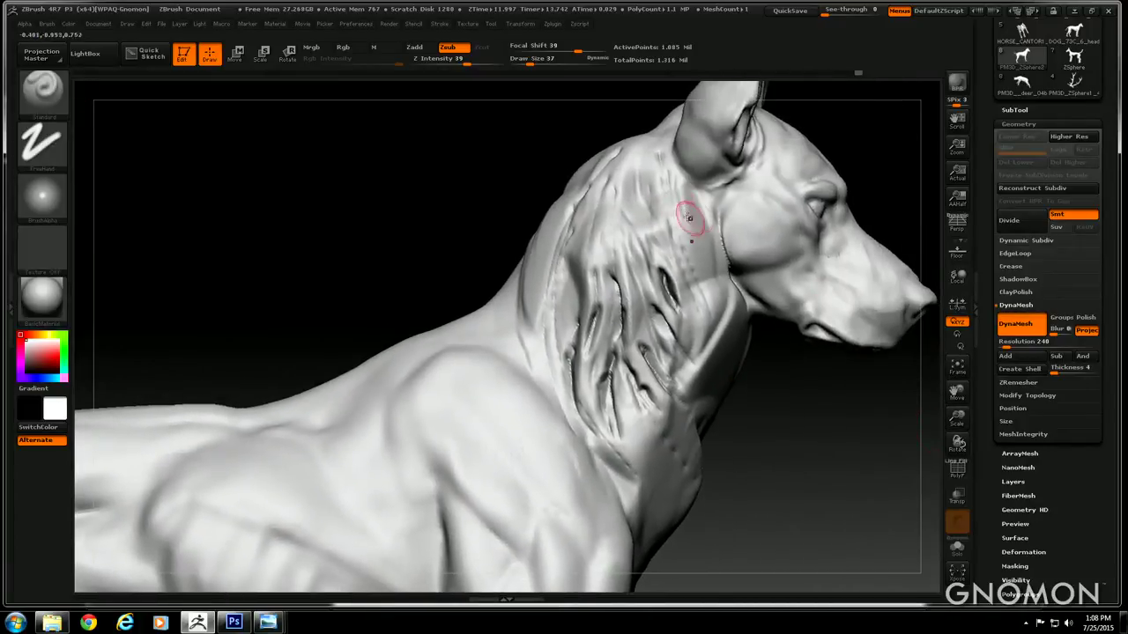
mouse_move(689, 219)
mouse_down()
mouse_move(681, 238)
mouse_move(705, 347)
mouse_up()
drag(788, 456, 724, 427)
drag(371, 173, 409, 190)
drag(518, 148, 538, 146)
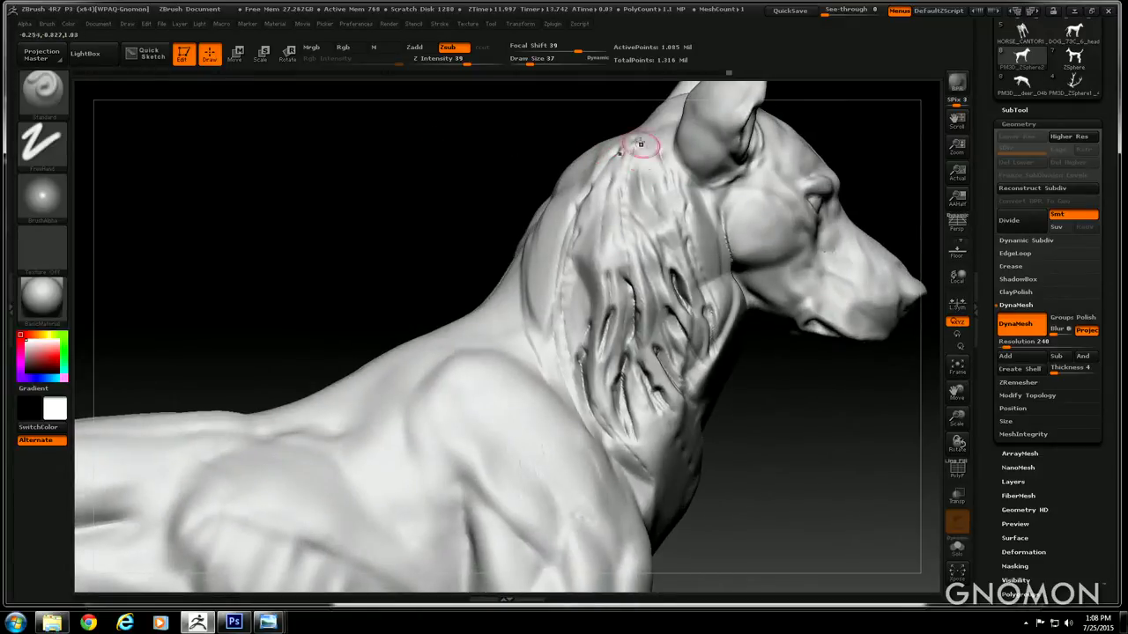
drag(640, 144, 633, 188)
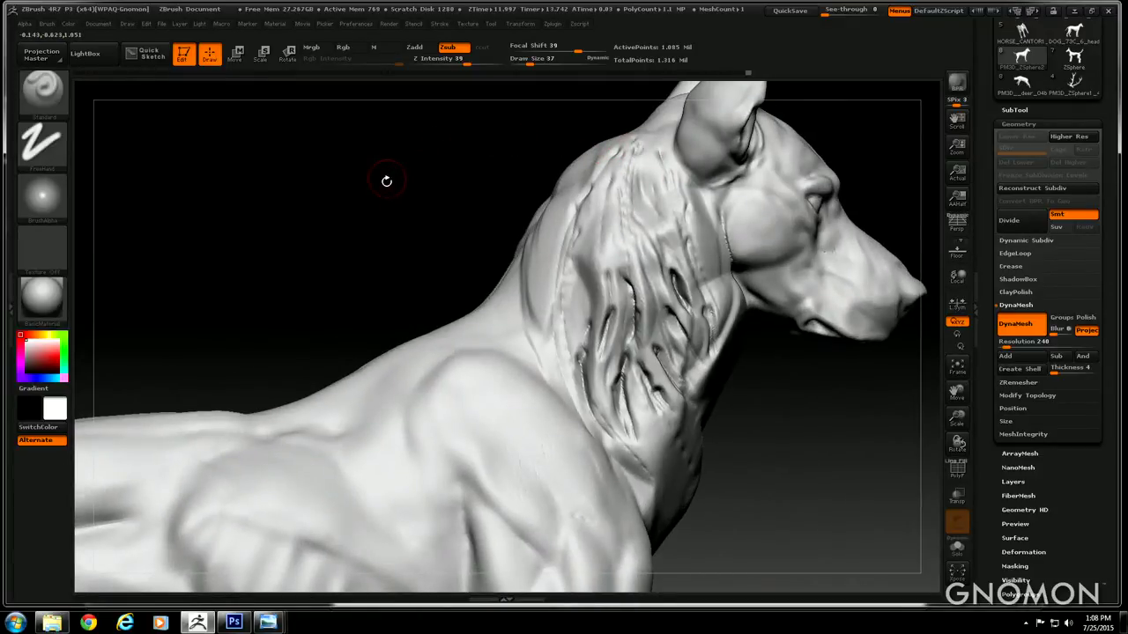
mouse_move(386, 180)
mouse_down()
mouse_move(440, 189)
mouse_move(374, 181)
mouse_up()
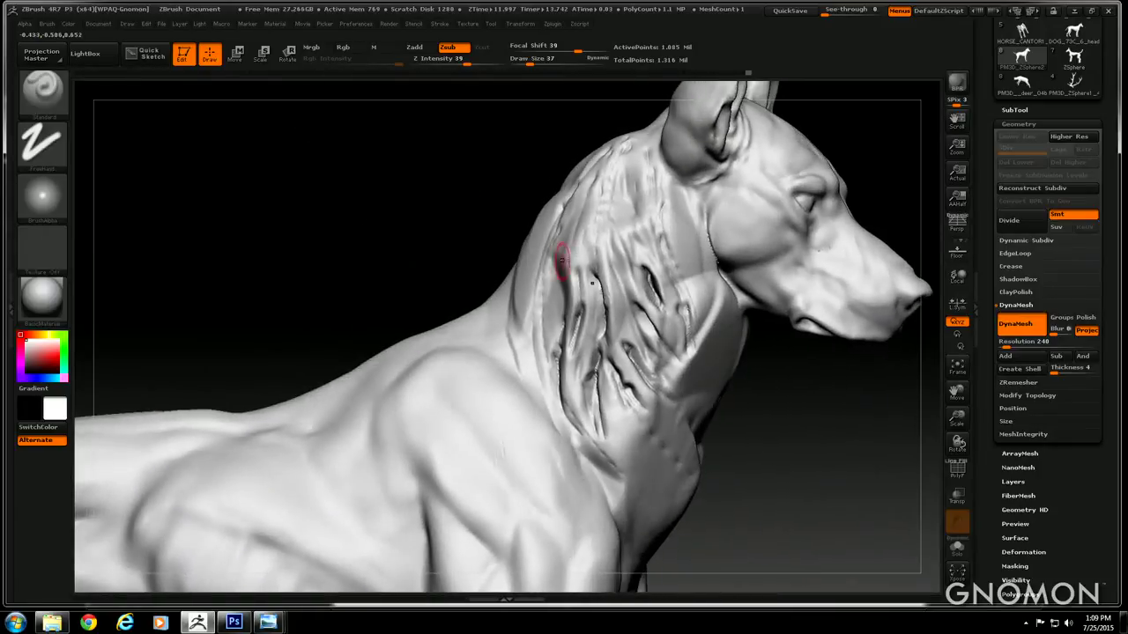
Carve mirrored slanted slits and small pits into the front of the throat below the jaw
mouse_move(423, 140)
mouse_down()
mouse_move(445, 138)
mouse_move(473, 201)
mouse_up()
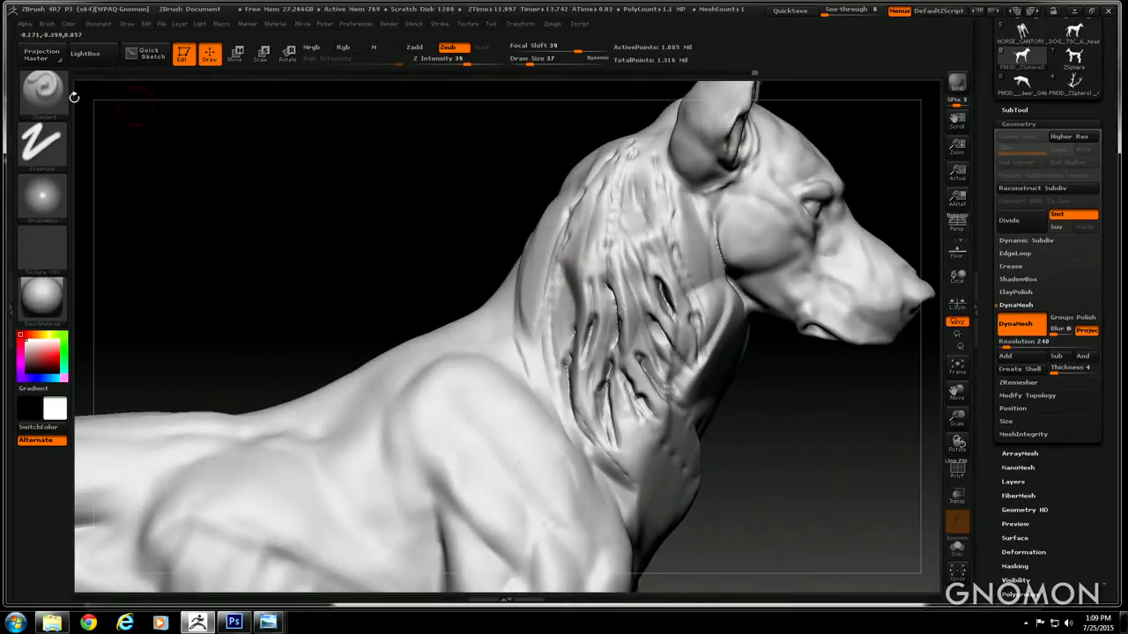
mouse_move(396, 194)
mouse_down()
mouse_move(359, 170)
mouse_move(373, 178)
mouse_up()
mouse_move(514, 320)
mouse_down()
mouse_move(527, 376)
mouse_move(506, 413)
mouse_up()
click(535, 318)
drag(487, 358, 509, 422)
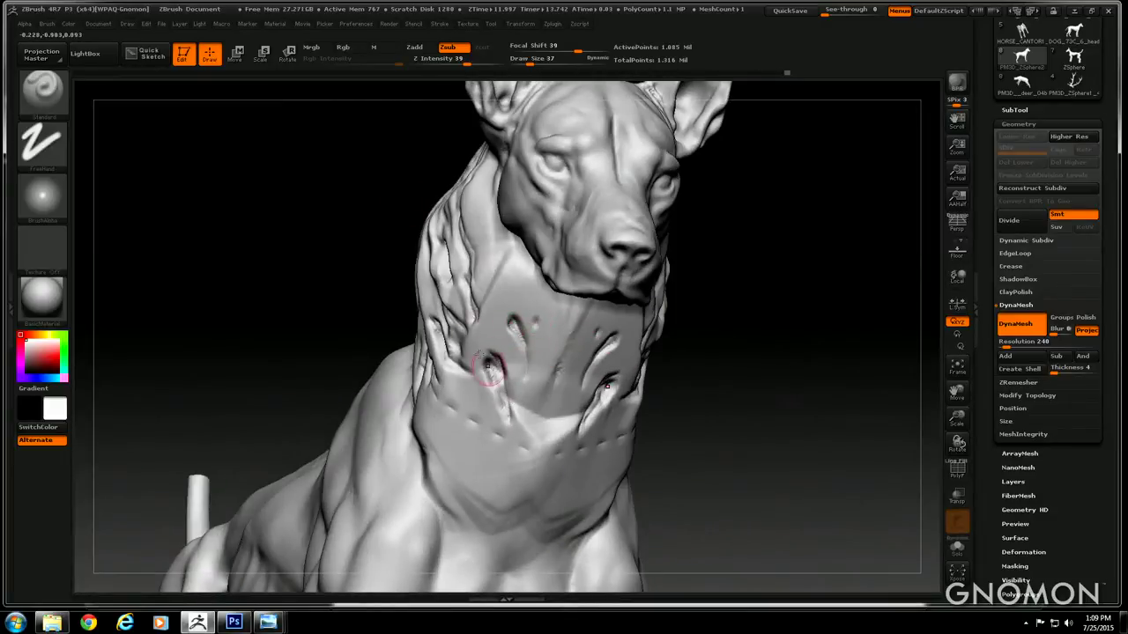
drag(333, 278, 370, 285)
Cut more diagonal slits across the middle and lower neck, plus a hollow just below the ear
drag(361, 204, 556, 239)
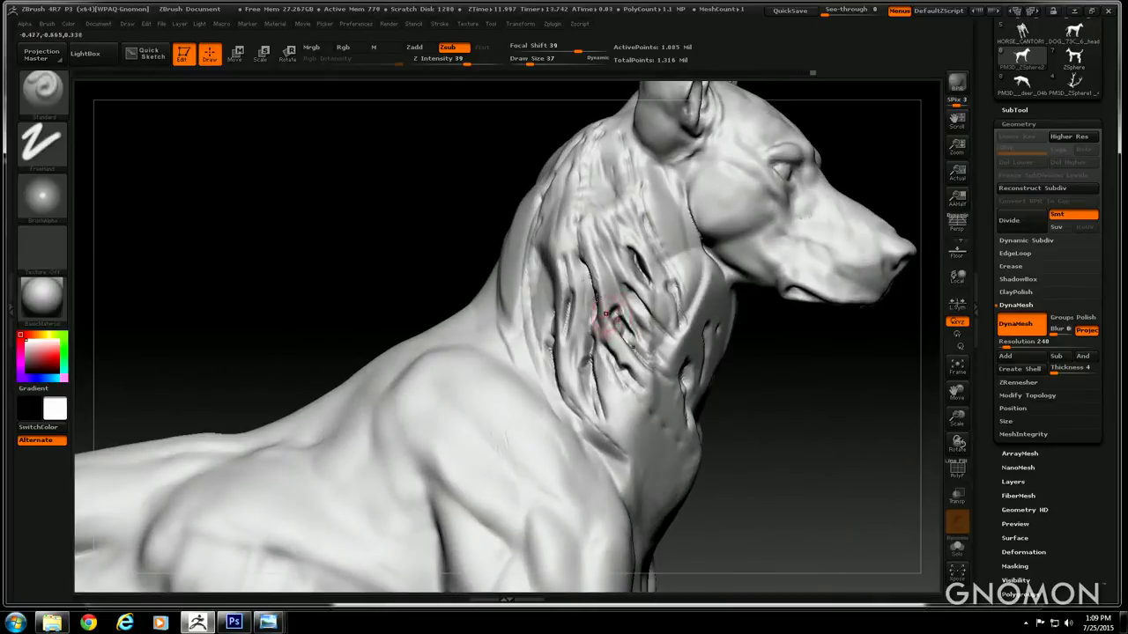
drag(412, 175, 462, 192)
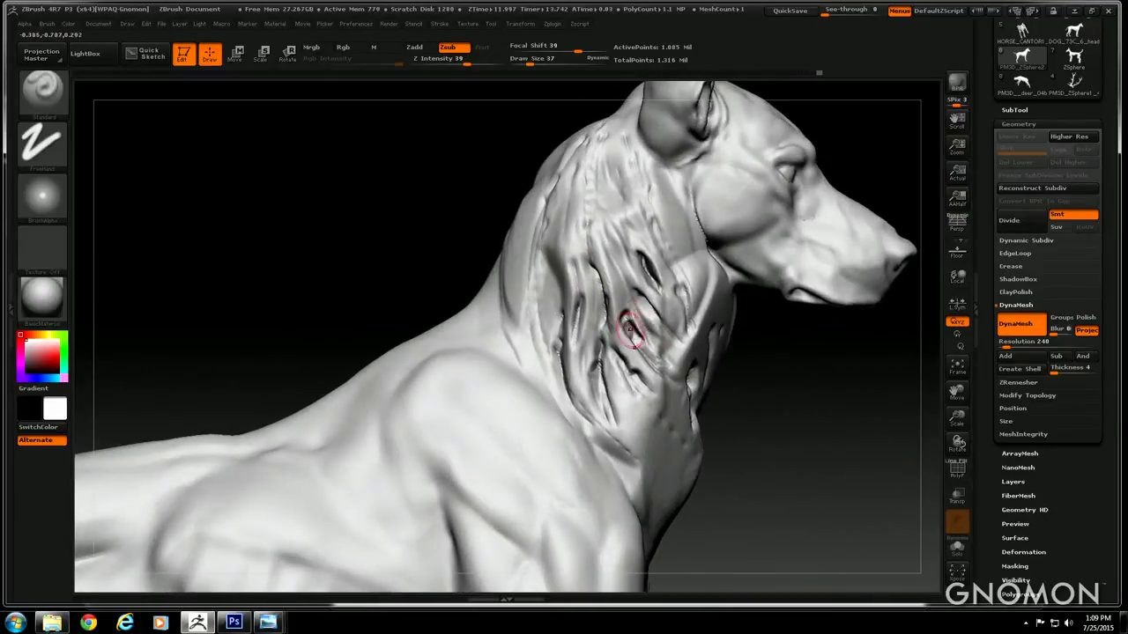
drag(619, 350, 644, 382)
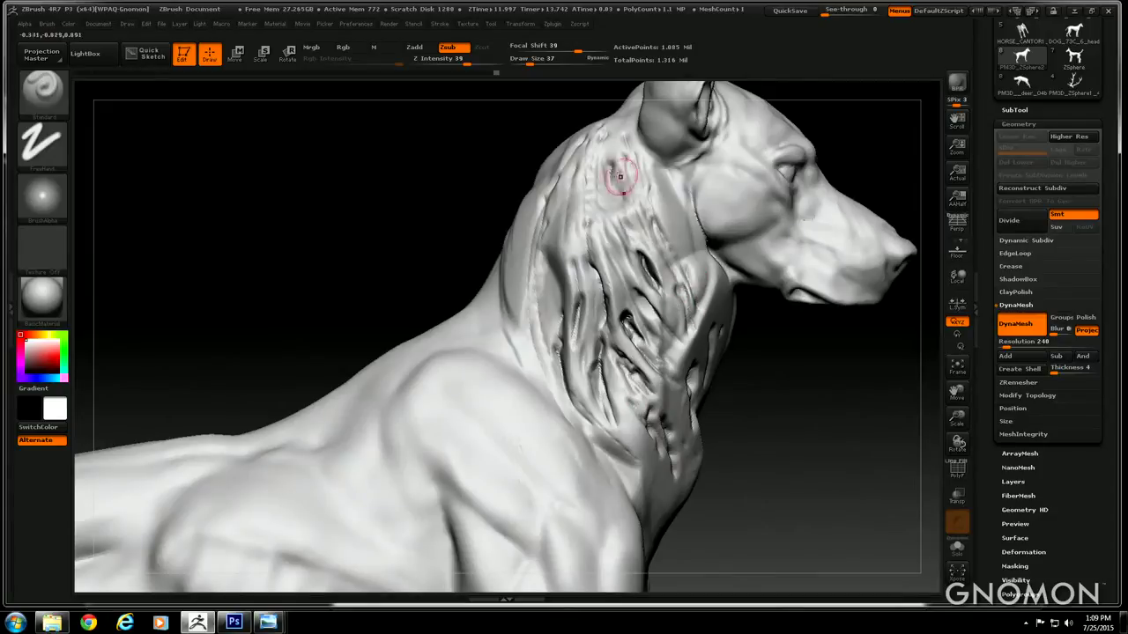
mouse_move(614, 169)
mouse_down()
mouse_move(622, 195)
mouse_move(601, 218)
mouse_up()
mouse_move(452, 167)
mouse_down()
mouse_move(629, 255)
mouse_move(674, 313)
mouse_up()
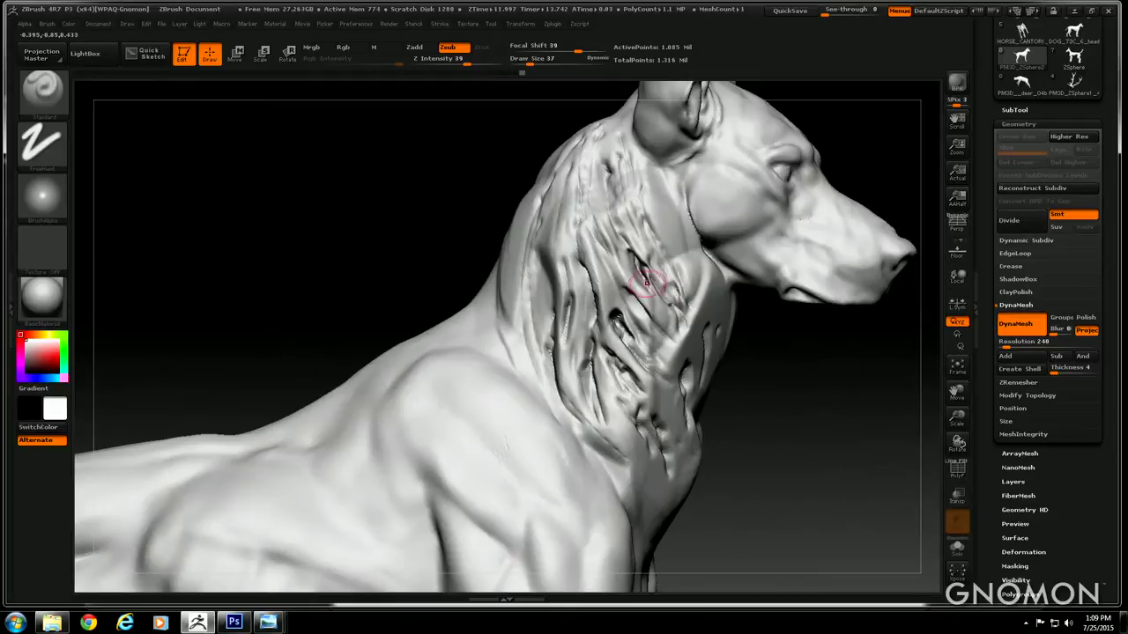
mouse_move(444, 195)
mouse_down()
mouse_move(466, 194)
mouse_move(624, 307)
mouse_up()
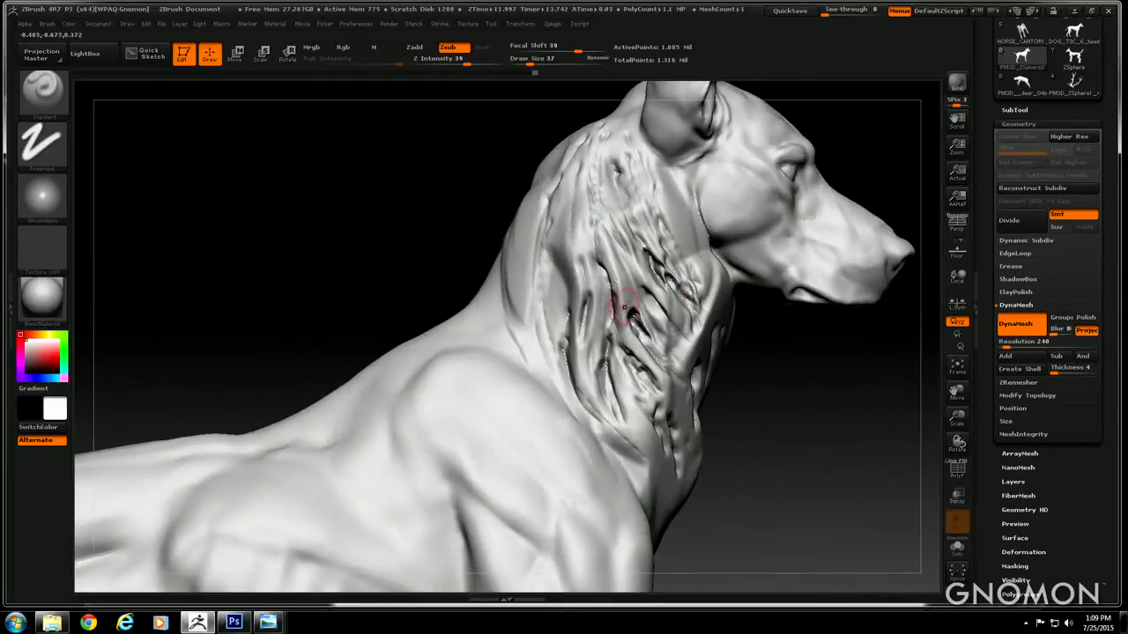
Carve vertical grooves along the rear part of the neck's side, above the shoulder
mouse_move(459, 221)
mouse_down()
mouse_move(378, 204)
mouse_move(443, 226)
mouse_up()
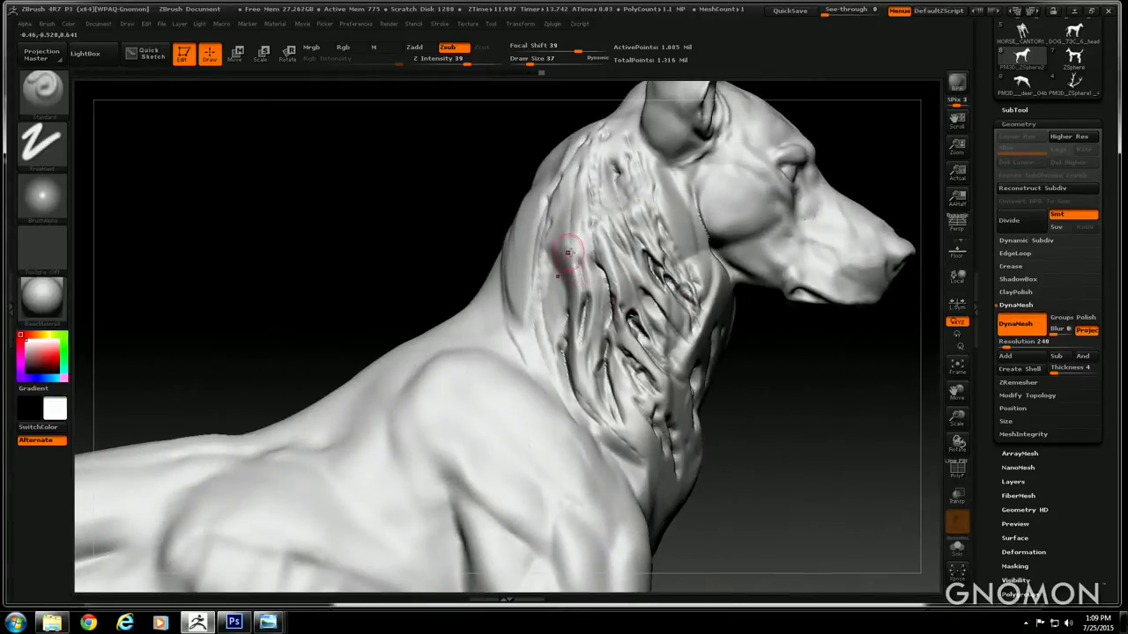
mouse_move(568, 253)
mouse_down()
mouse_move(578, 334)
mouse_move(555, 345)
mouse_up()
drag(533, 268, 538, 331)
mouse_move(467, 205)
mouse_down()
mouse_move(433, 204)
mouse_move(452, 211)
mouse_up()
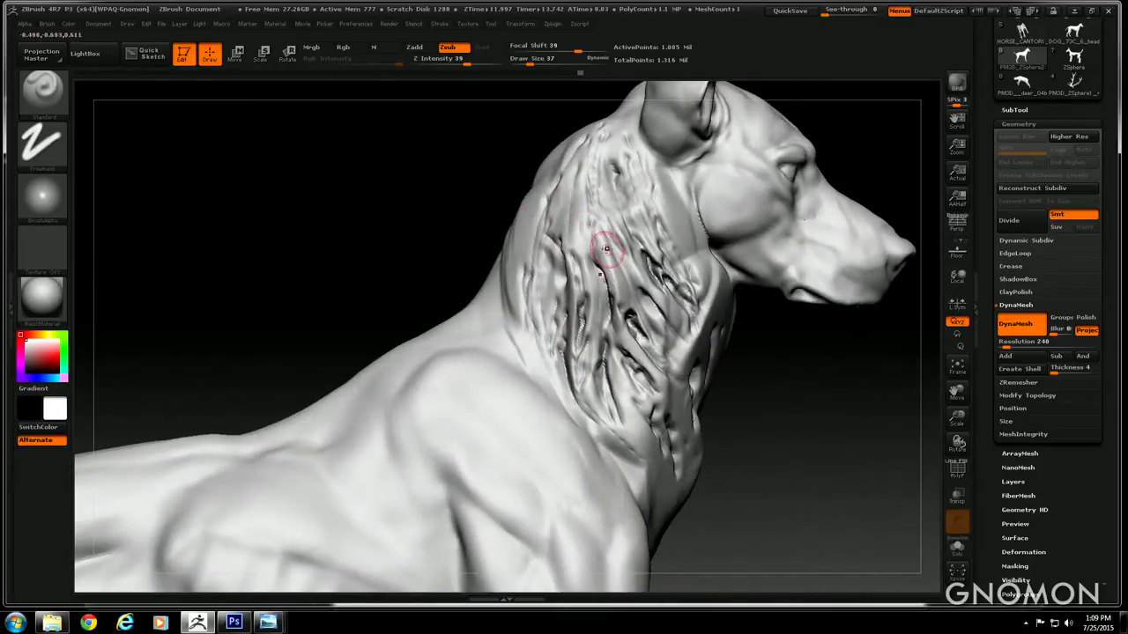
Set the Draw Size to 17 and carve fine diagonal grooves along the muscle strands in the middle of the neck
drag(956, 417, 960, 397)
drag(960, 495, 960, 524)
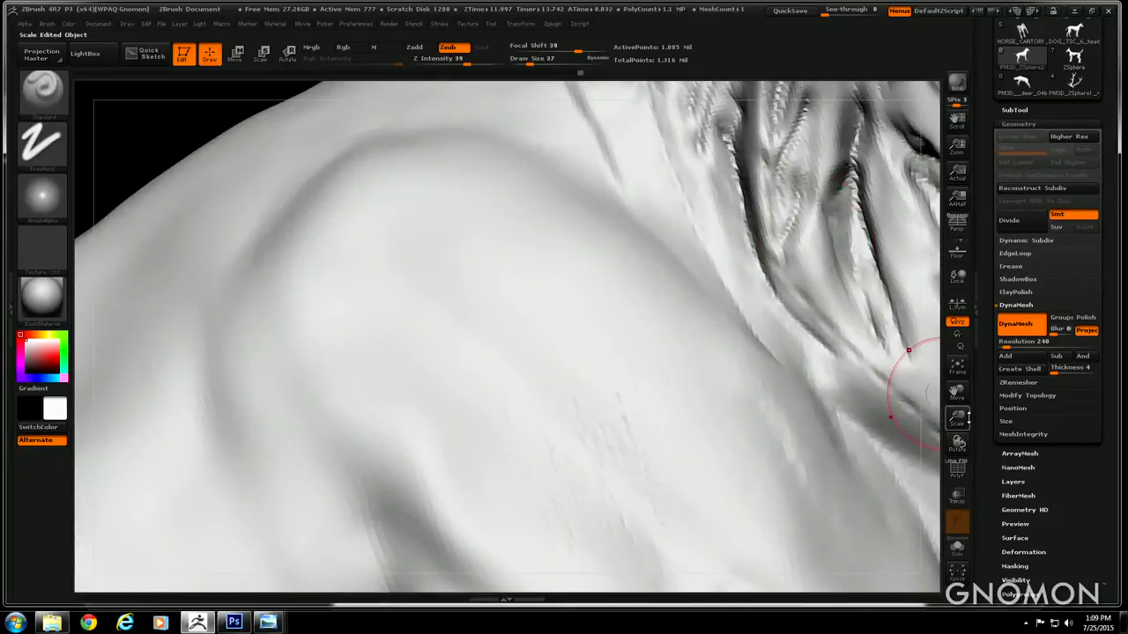
drag(959, 394, 890, 564)
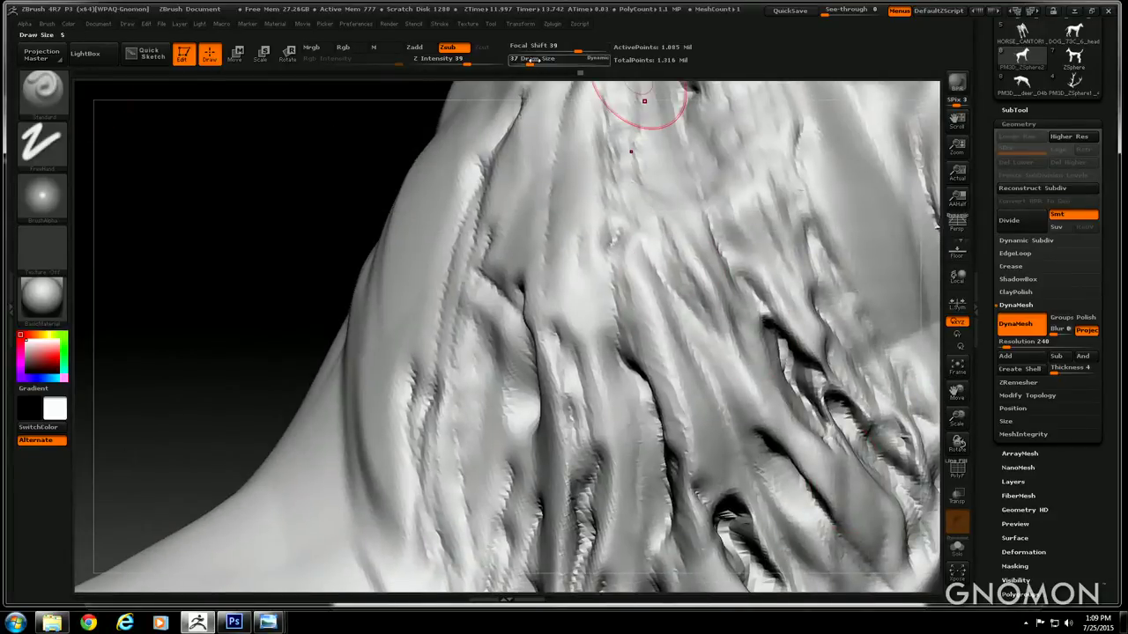
drag(532, 62, 524, 62)
mouse_move(636, 259)
mouse_down()
mouse_move(677, 430)
mouse_move(666, 306)
mouse_up()
mouse_move(664, 224)
mouse_down()
mouse_move(691, 307)
mouse_move(756, 412)
mouse_up()
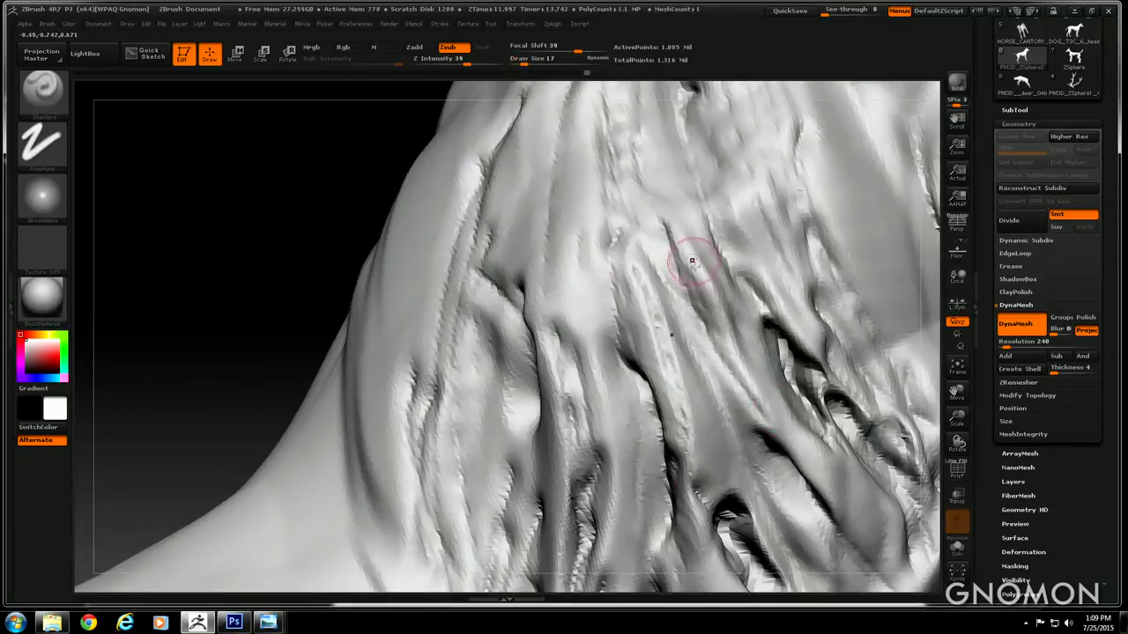
drag(693, 259, 815, 447)
drag(726, 206, 812, 322)
drag(708, 187, 806, 326)
Carve fine vertical striations into the strands just behind the neck's central furrow
mouse_move(562, 211)
mouse_down()
mouse_move(565, 284)
mouse_move(592, 370)
mouse_up()
mouse_move(588, 227)
mouse_down()
mouse_move(580, 292)
mouse_move(606, 395)
mouse_up()
drag(592, 240, 610, 403)
mouse_move(602, 260)
mouse_down()
mouse_move(595, 308)
mouse_move(620, 491)
mouse_up()
drag(590, 385, 602, 439)
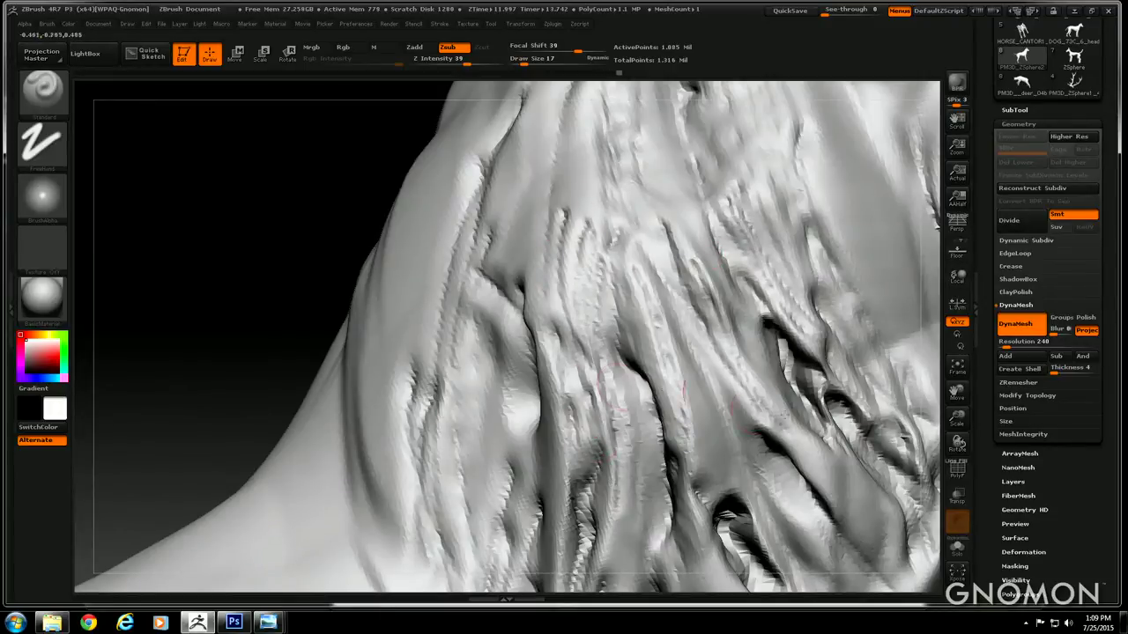
Set the Draw Size to 35 and carve further slits and hollows along the back and side of the neck
drag(961, 420, 1041, 178)
drag(415, 152, 384, 148)
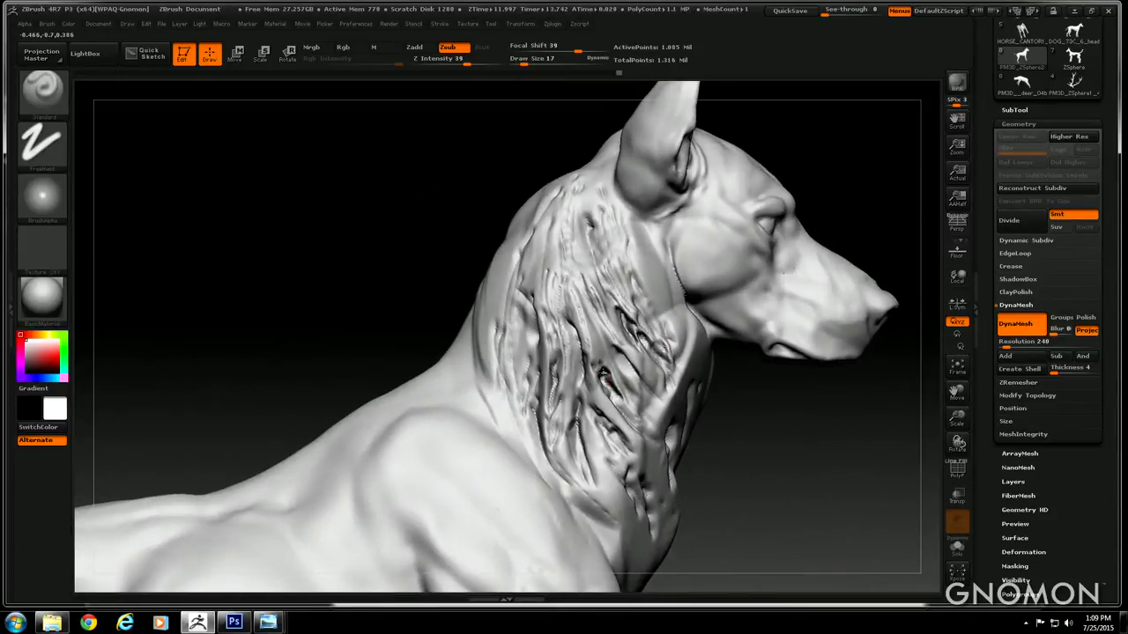
drag(544, 59, 552, 59)
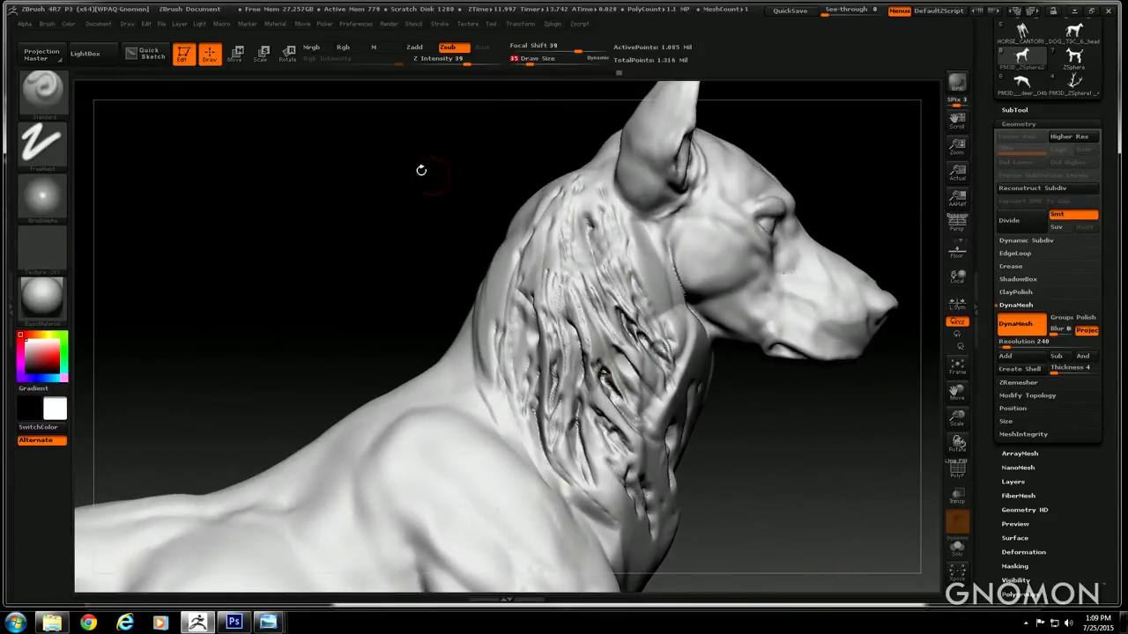
drag(420, 168, 564, 405)
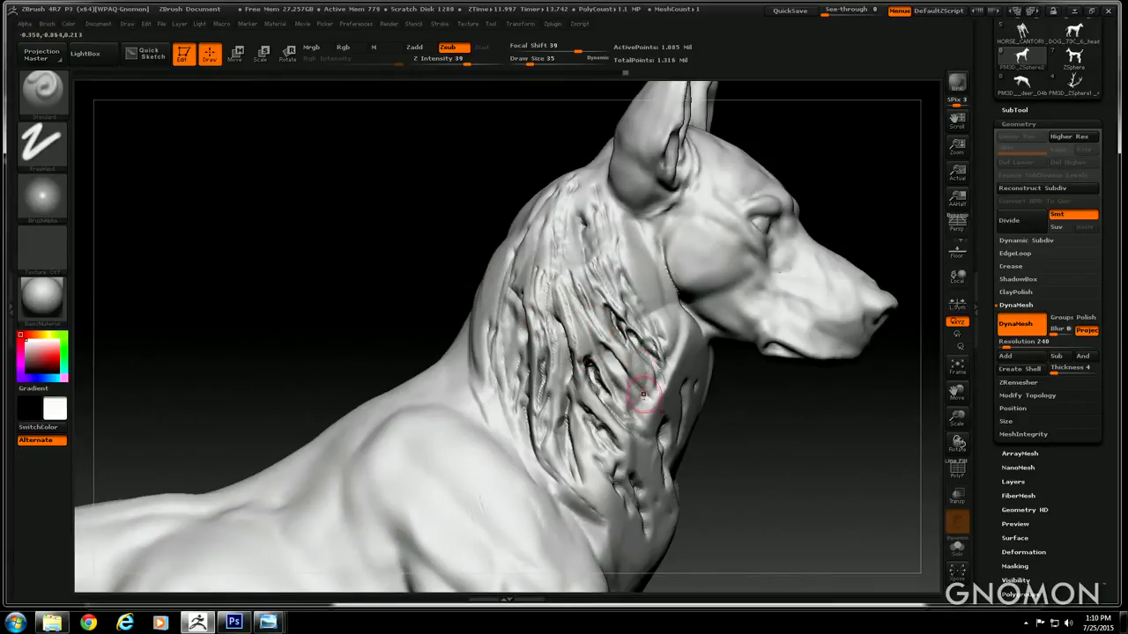
drag(402, 254, 399, 257)
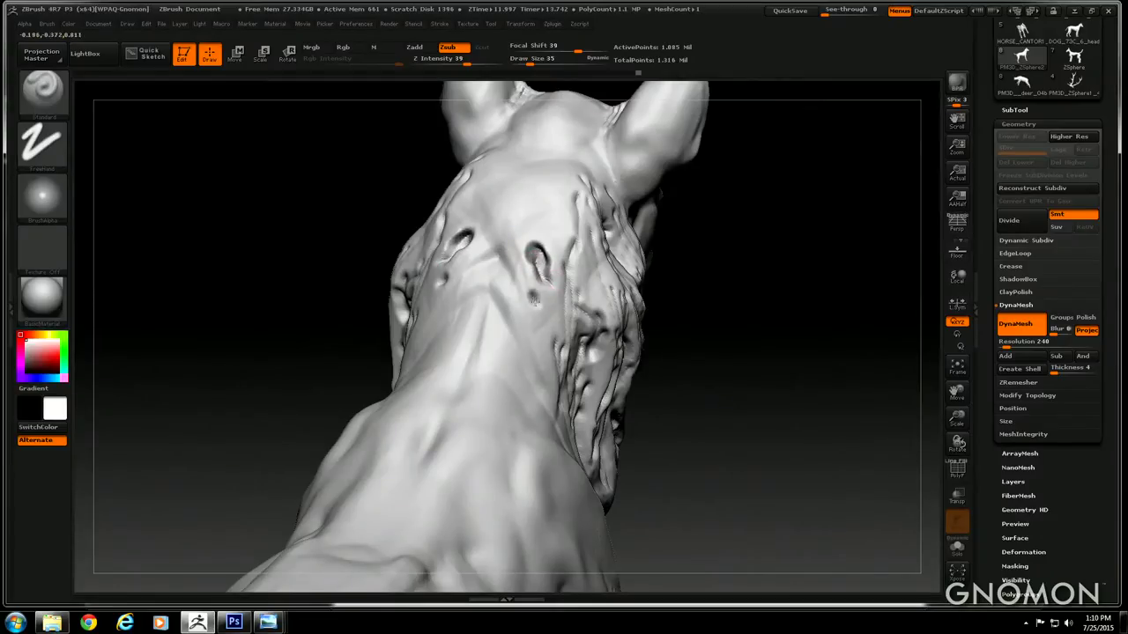
mouse_move(362, 191)
mouse_down()
mouse_move(385, 199)
mouse_move(516, 342)
mouse_up()
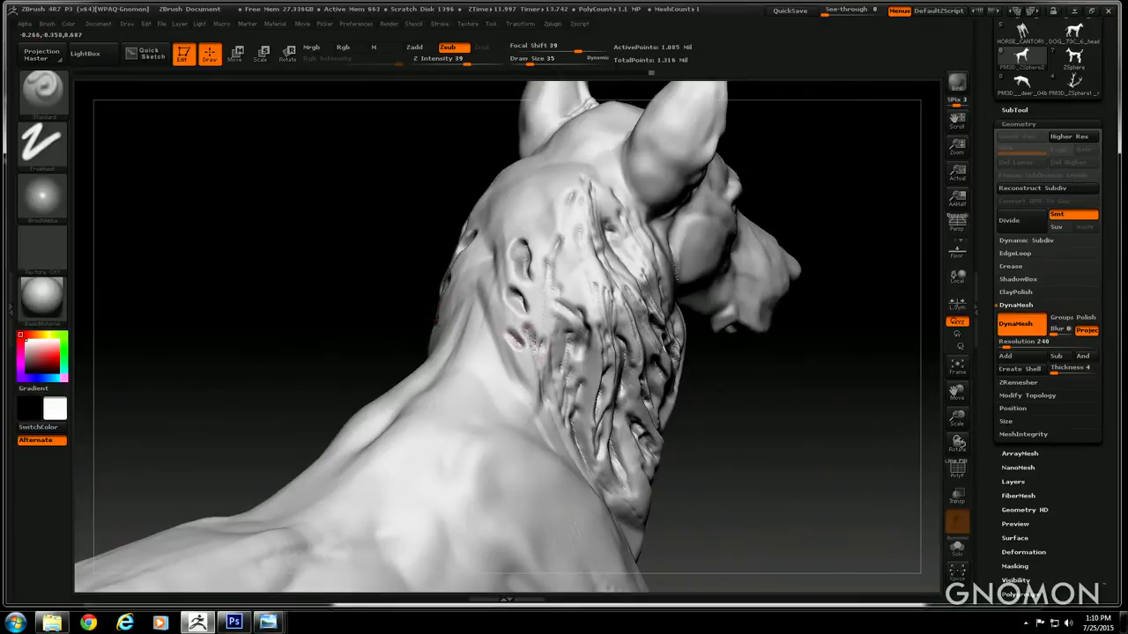
drag(393, 224, 541, 266)
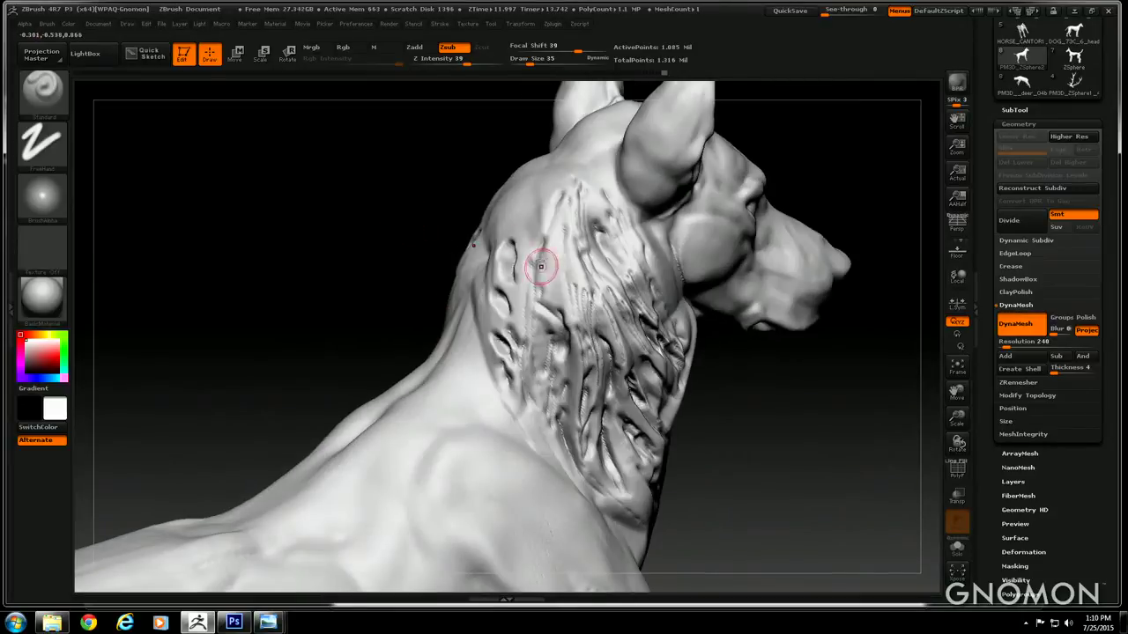
mouse_move(346, 192)
mouse_down()
mouse_move(323, 184)
mouse_move(498, 253)
mouse_move(546, 301)
mouse_up()
drag(389, 184, 262, 36)
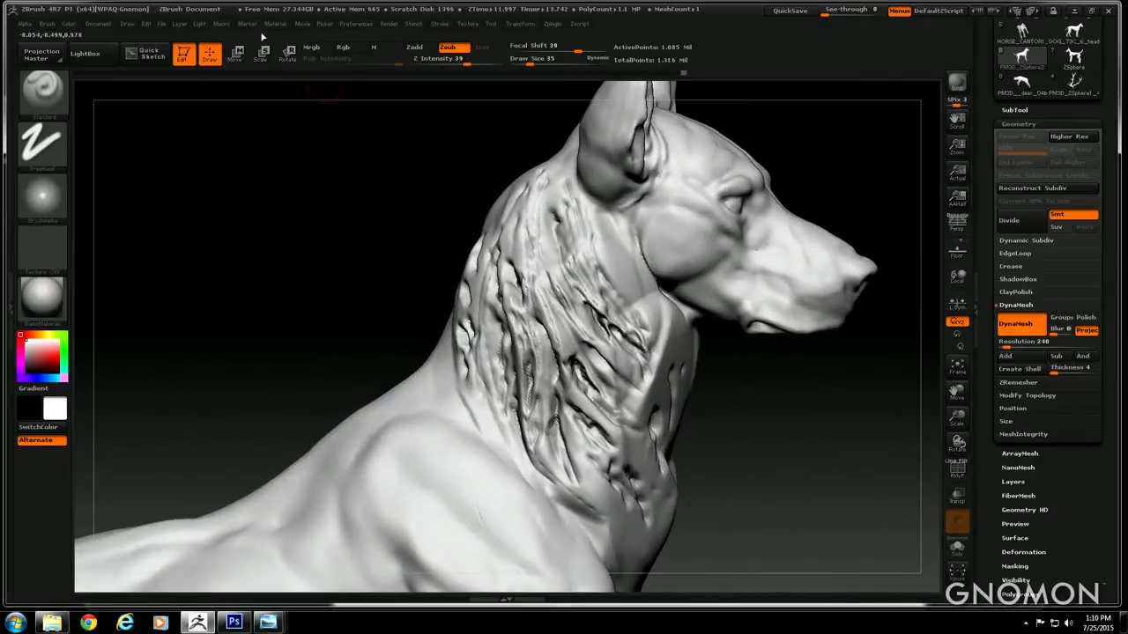
Roll the undo history back to the smoother neck without the slits and discard the newer history entries
click(147, 24)
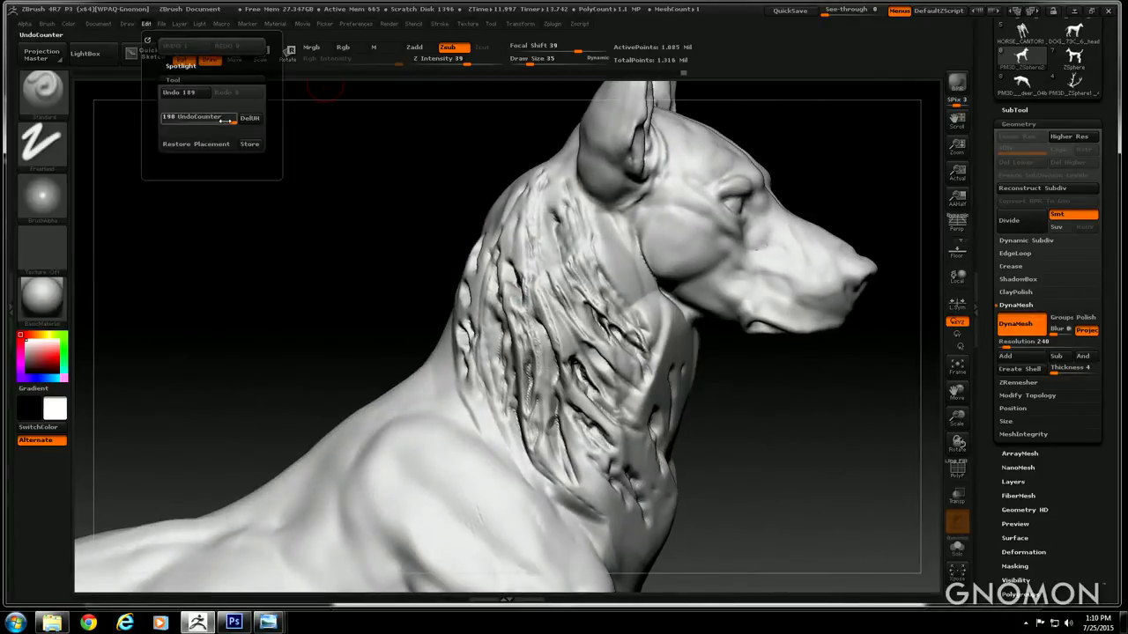
drag(227, 120, 181, 121)
mouse_move(327, 231)
mouse_down()
mouse_move(317, 247)
mouse_move(418, 211)
mouse_up()
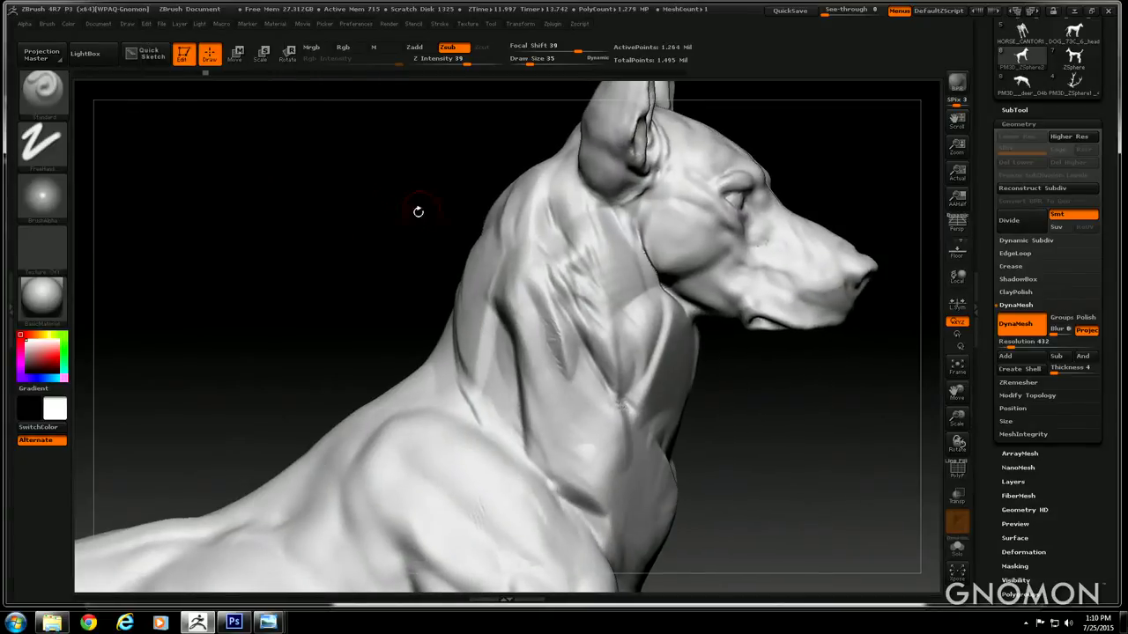
click(593, 361)
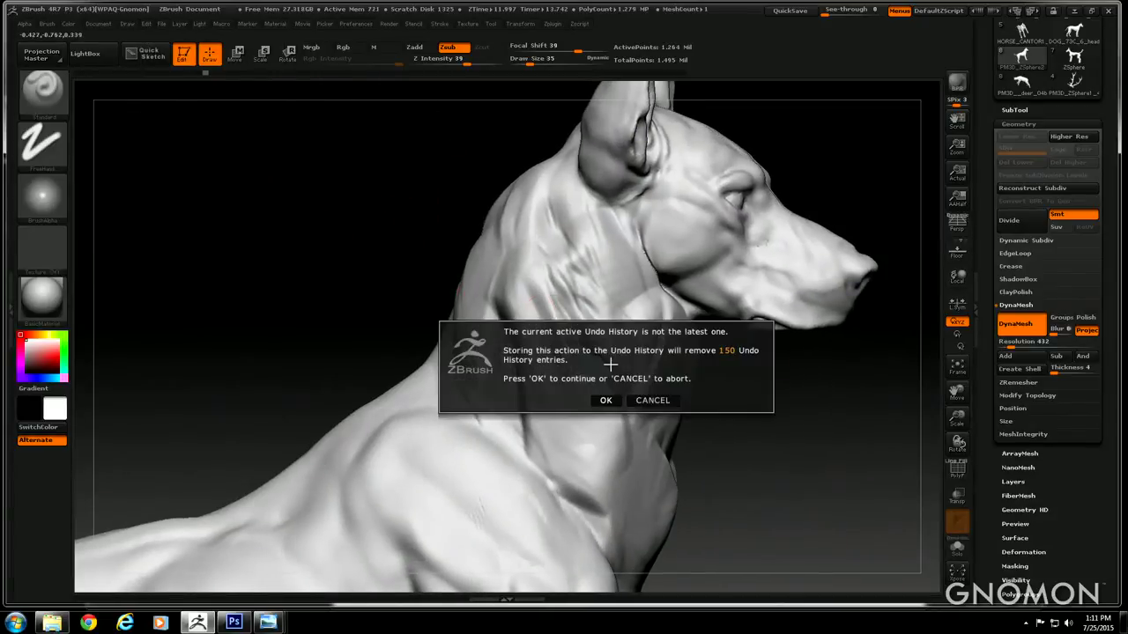
click(602, 401)
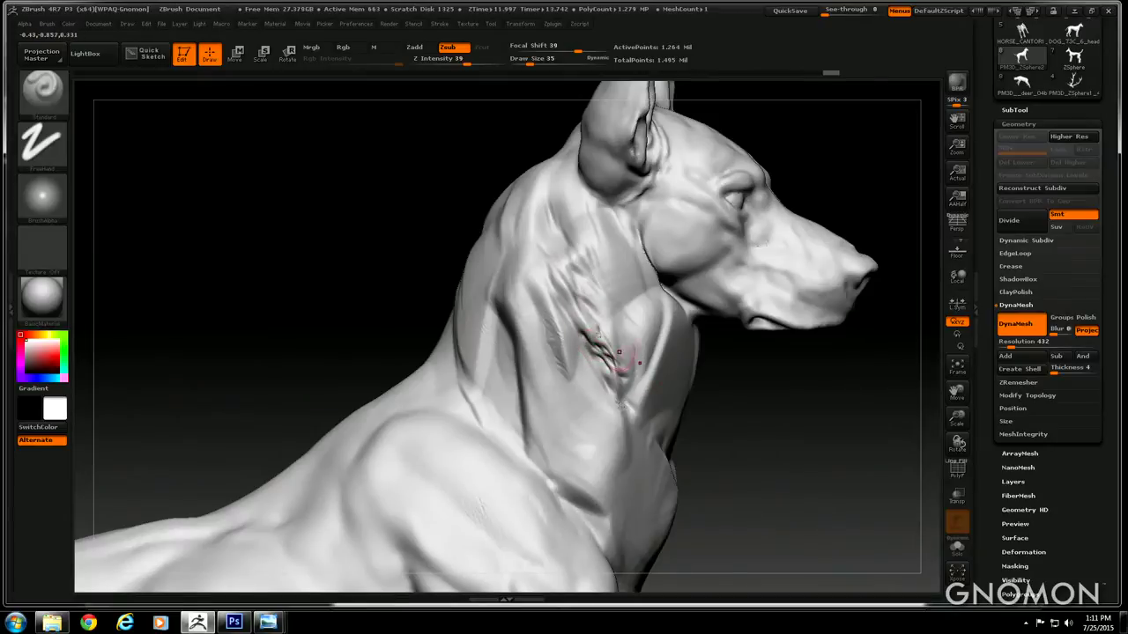
Carve a short slit in the middle of the neck and long cuts running across it from nape to throat
drag(410, 191, 502, 194)
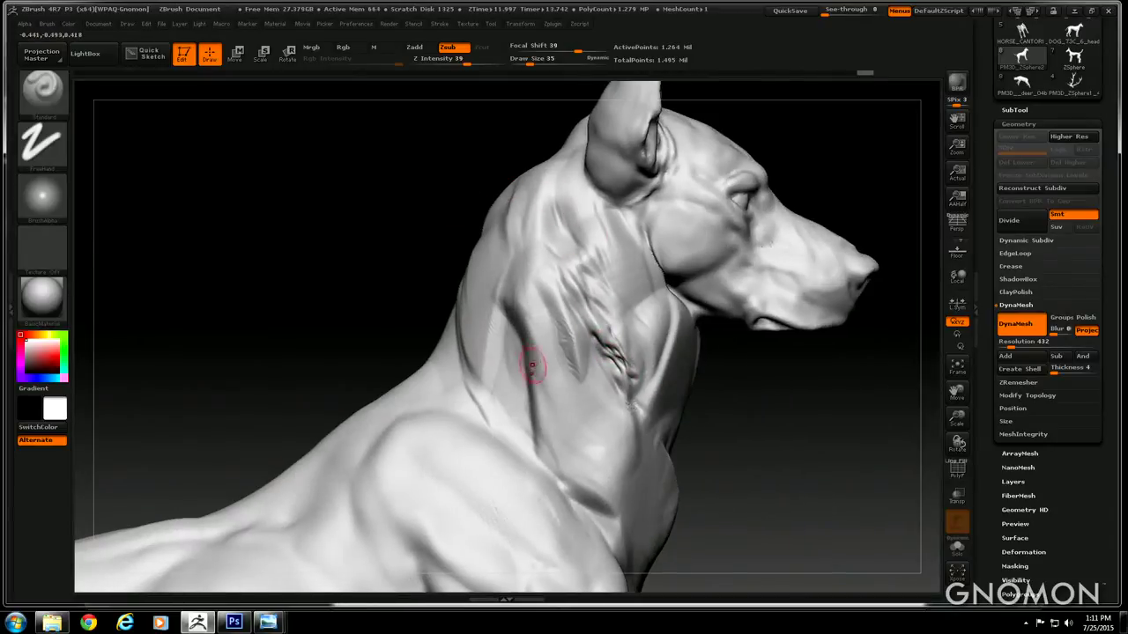
drag(556, 322, 577, 380)
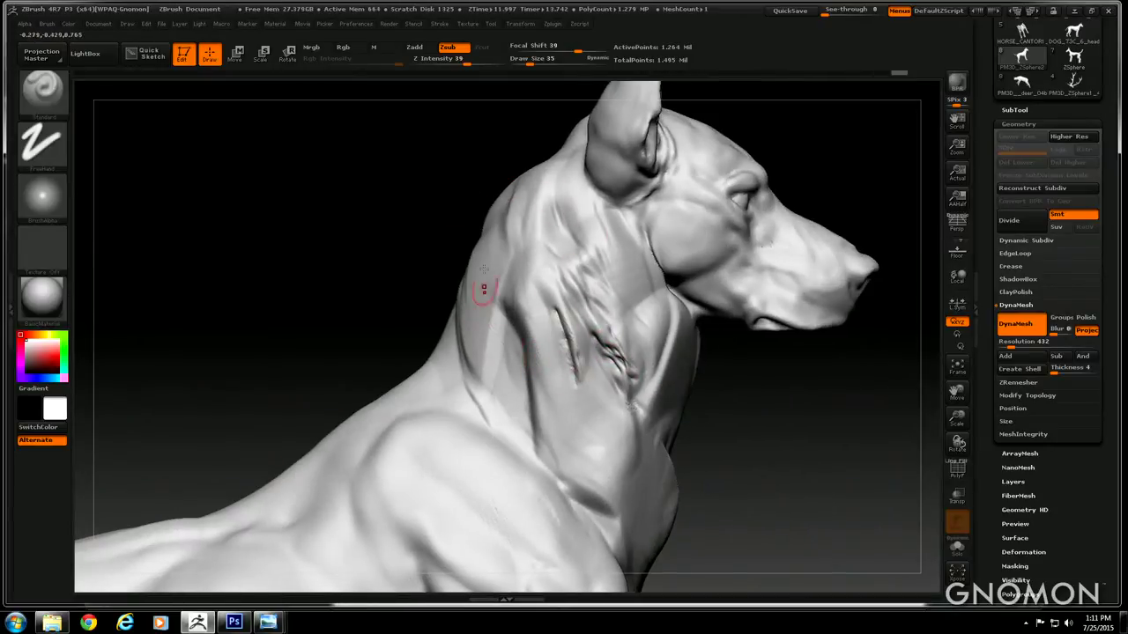
mouse_move(483, 288)
mouse_down()
mouse_move(520, 351)
mouse_move(665, 387)
mouse_up()
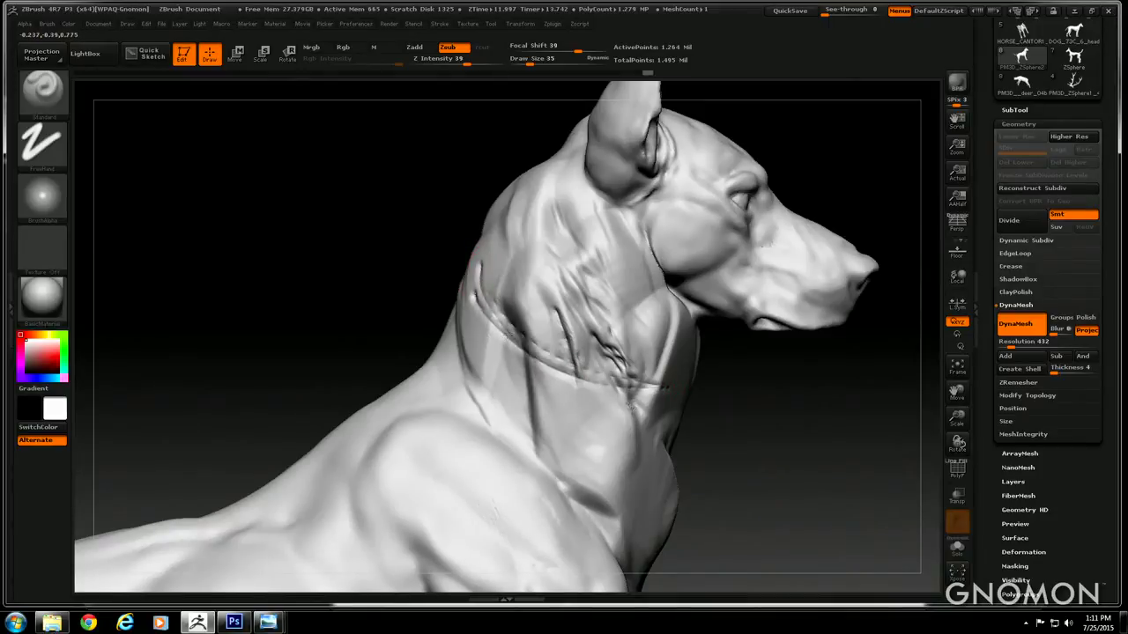
mouse_move(480, 304)
mouse_down()
mouse_move(612, 389)
mouse_move(650, 395)
mouse_up()
drag(385, 234, 450, 237)
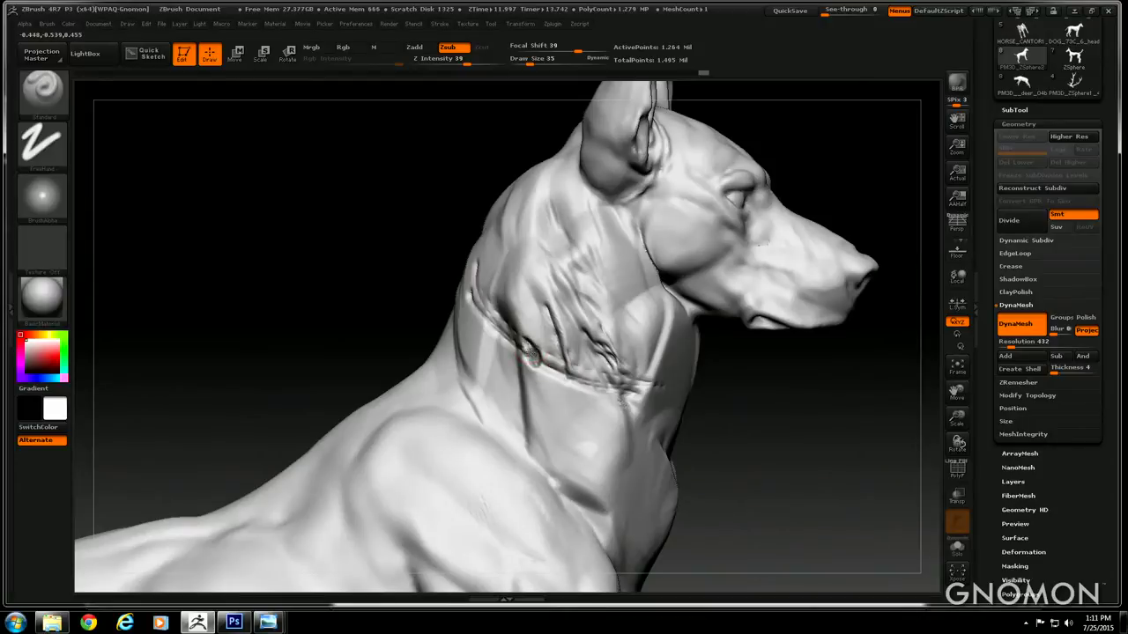
Gouge ragged notches and small folds along the cut across the neck to break up its edge
drag(403, 239, 395, 242)
drag(531, 355, 526, 359)
mouse_move(409, 249)
mouse_down()
mouse_move(382, 245)
mouse_move(427, 246)
mouse_up()
drag(485, 299, 500, 308)
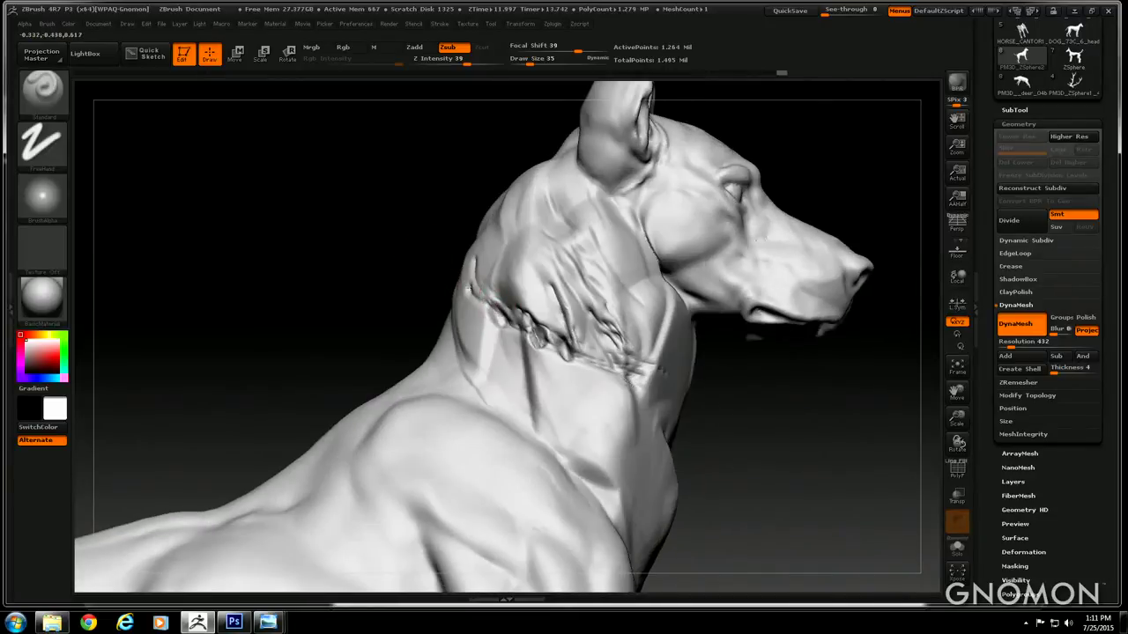
mouse_move(433, 256)
mouse_down()
mouse_move(555, 374)
mouse_move(430, 278)
mouse_up()
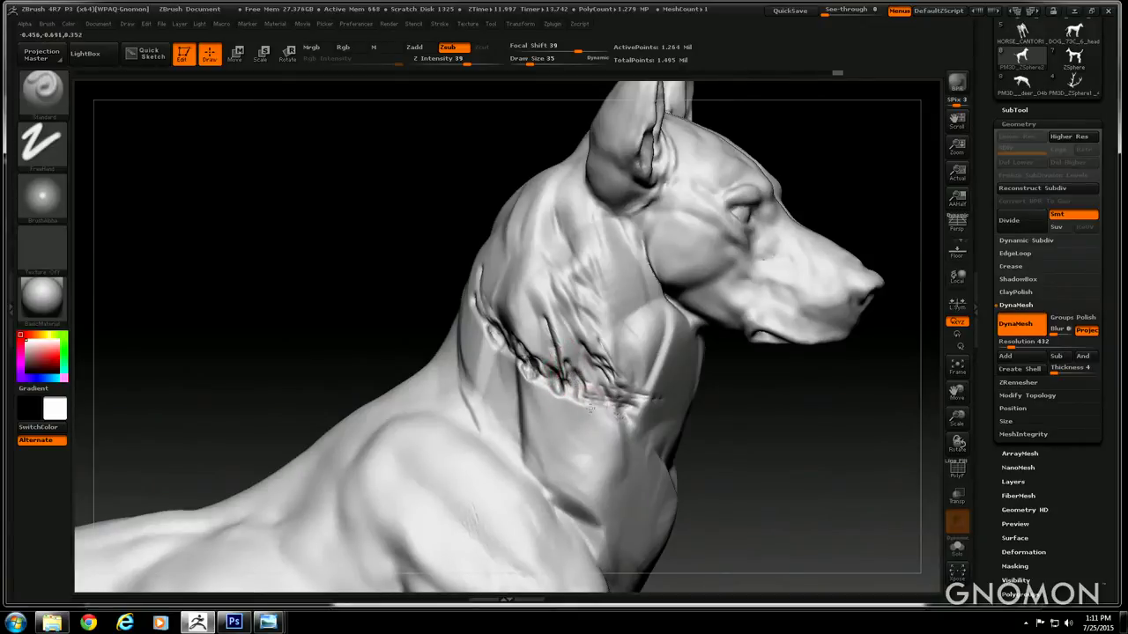
mouse_move(430, 256)
mouse_down()
mouse_move(558, 382)
mouse_move(589, 362)
mouse_move(606, 380)
mouse_up()
mouse_move(370, 226)
mouse_down()
mouse_move(423, 271)
mouse_move(268, 117)
mouse_up()
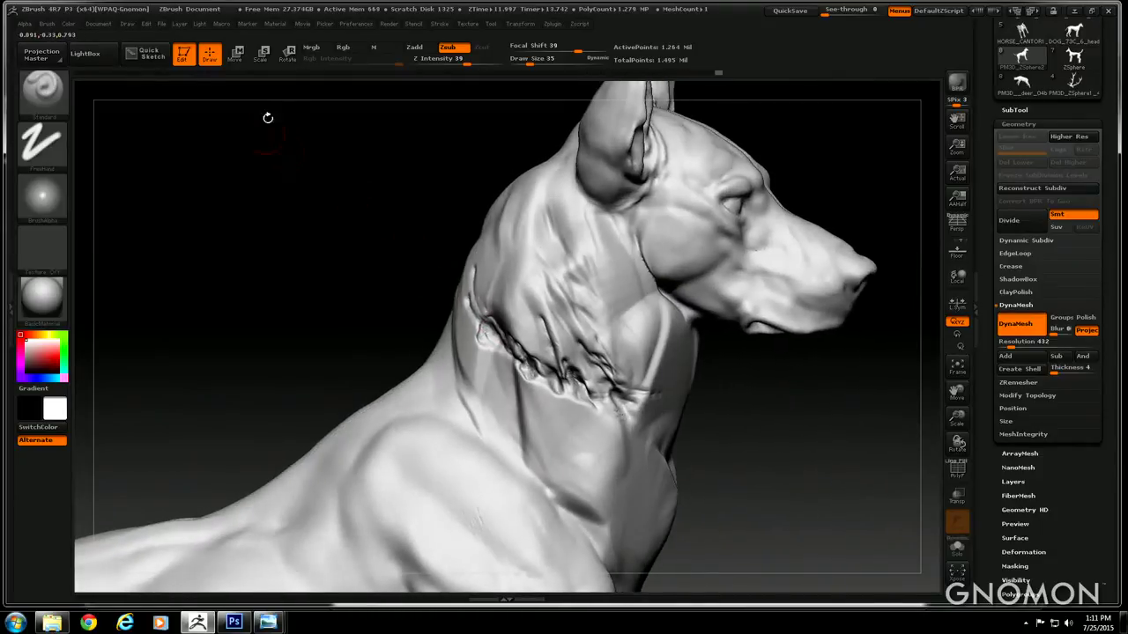
Switch to the ClayTubes brush with Draw Size 65 in Zsub mode and carve below the rear part of the cut
click(60, 95)
click(225, 107)
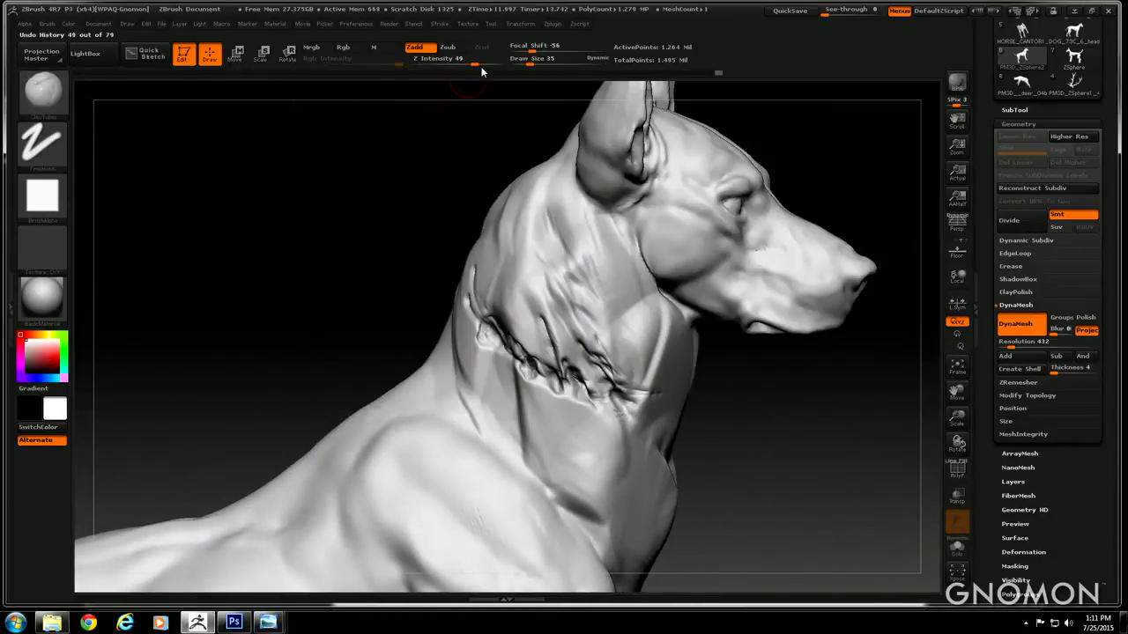
drag(531, 62, 536, 62)
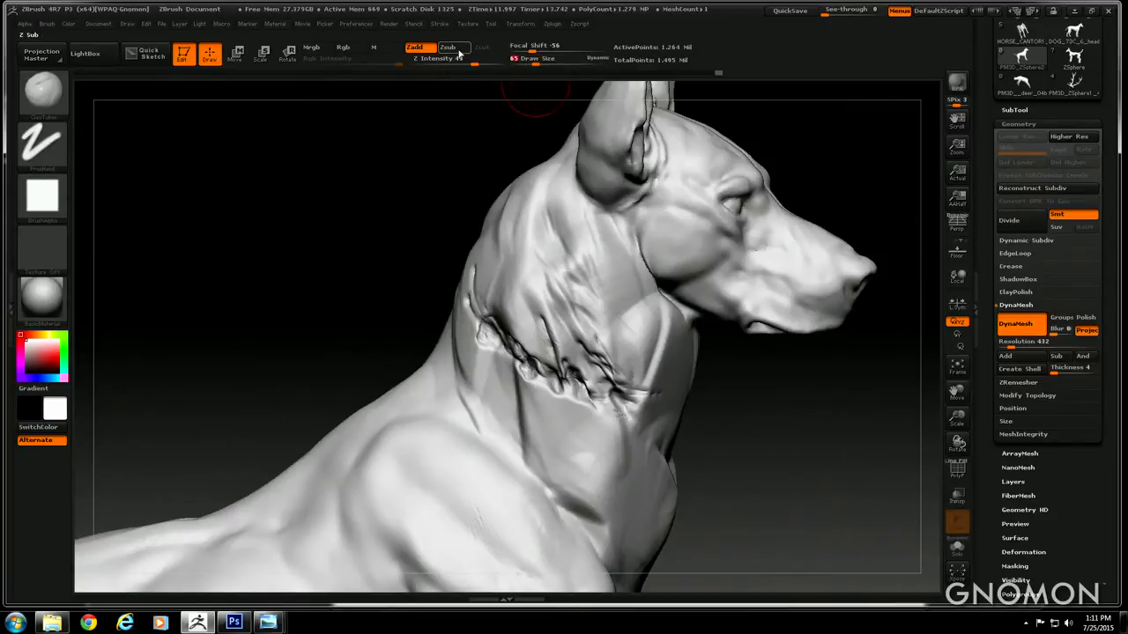
click(458, 50)
drag(396, 229, 389, 216)
mouse_move(537, 373)
mouse_down()
mouse_move(552, 377)
mouse_move(476, 330)
mouse_up()
drag(391, 281, 405, 283)
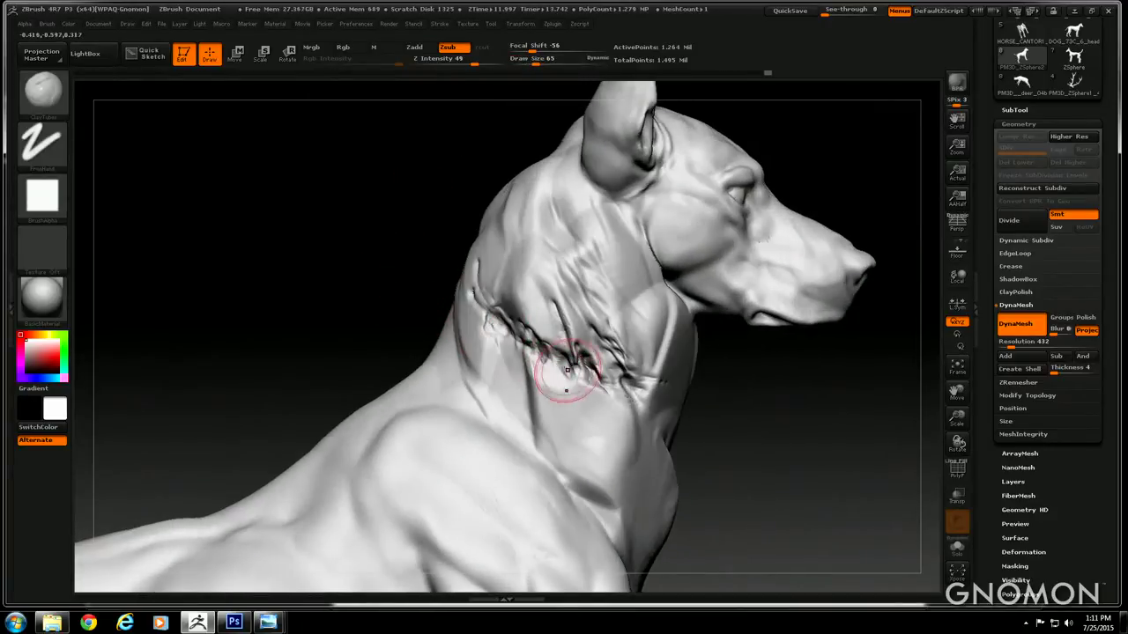
Carve streaks from the cut down the middle of the neck and toward the throat, removing the surface below it
mouse_move(567, 373)
mouse_down()
mouse_move(547, 336)
mouse_move(585, 399)
mouse_move(573, 386)
mouse_up()
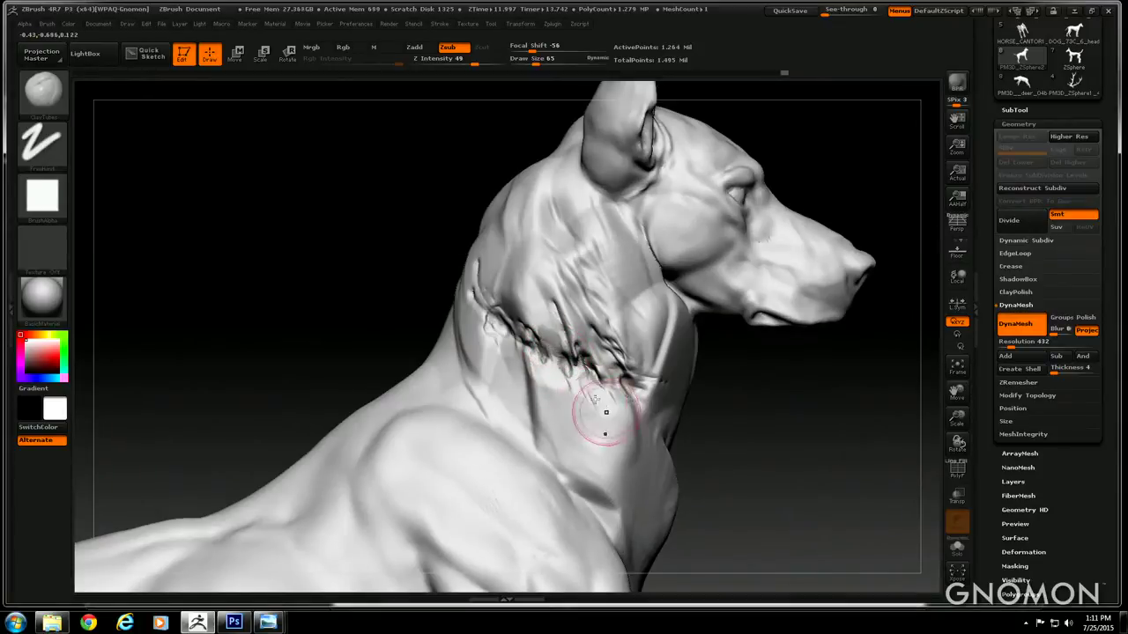
drag(392, 281, 373, 282)
mouse_move(600, 424)
mouse_down()
mouse_move(611, 383)
mouse_move(627, 393)
mouse_move(629, 338)
mouse_move(652, 389)
mouse_up()
drag(402, 233, 423, 248)
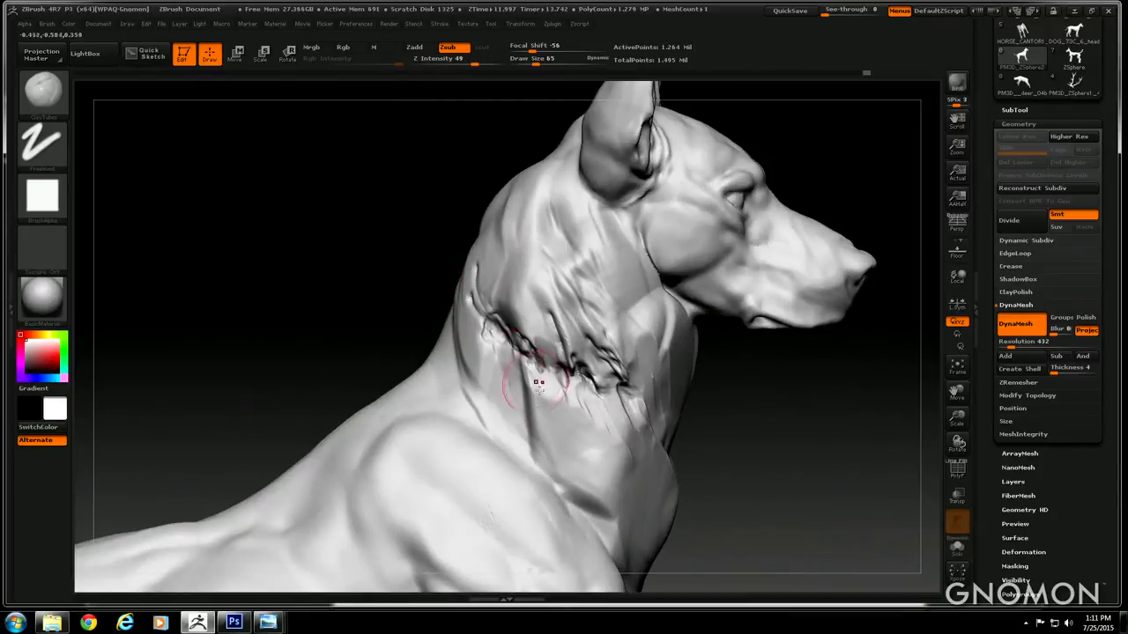
mouse_move(537, 373)
mouse_down()
mouse_move(548, 403)
mouse_move(496, 355)
mouse_move(490, 298)
mouse_move(486, 341)
mouse_up()
drag(394, 268, 377, 270)
mouse_move(529, 361)
mouse_down()
mouse_move(517, 378)
mouse_move(599, 467)
mouse_up()
Switch the brush to Zadd and build up muscle strands below and above the cut in the middle of the neck
click(416, 50)
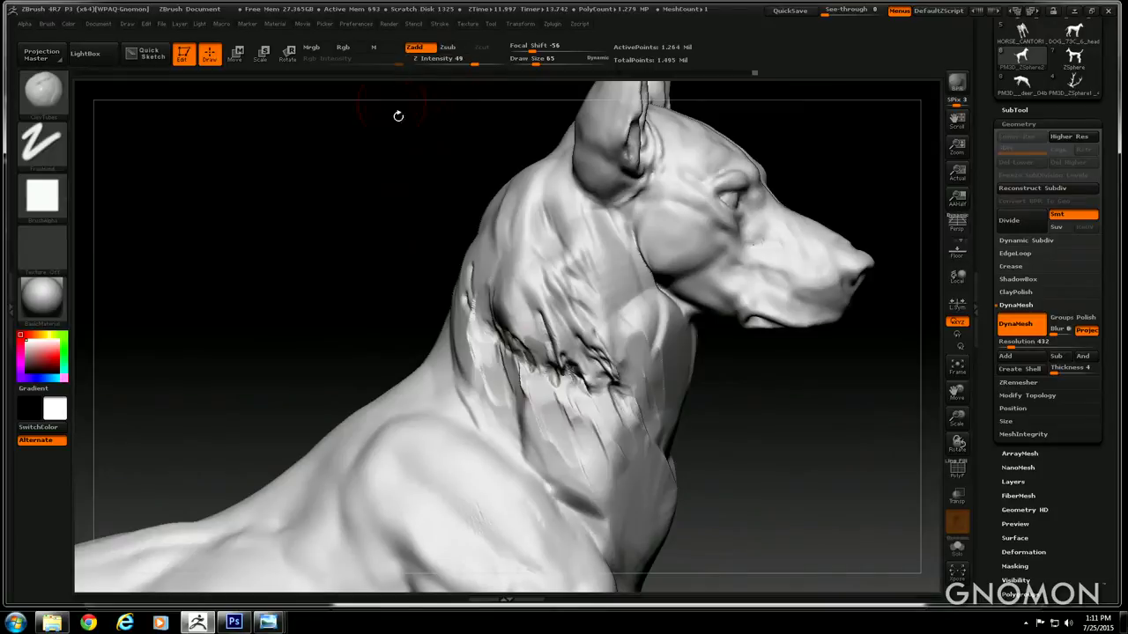
drag(305, 201, 336, 204)
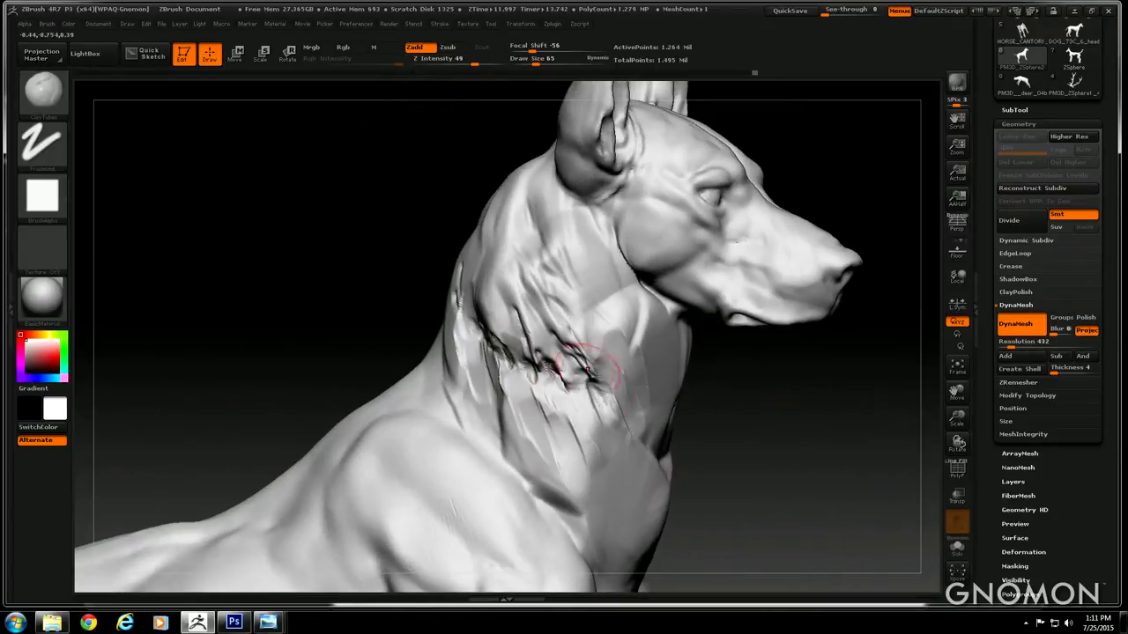
mouse_move(609, 400)
mouse_down()
mouse_move(627, 450)
mouse_move(604, 450)
mouse_up()
drag(397, 259, 429, 261)
drag(608, 287, 619, 320)
mouse_move(578, 275)
mouse_down()
mouse_move(592, 325)
mouse_move(581, 330)
mouse_up()
mouse_move(539, 275)
mouse_down()
mouse_move(552, 323)
mouse_move(514, 313)
mouse_up()
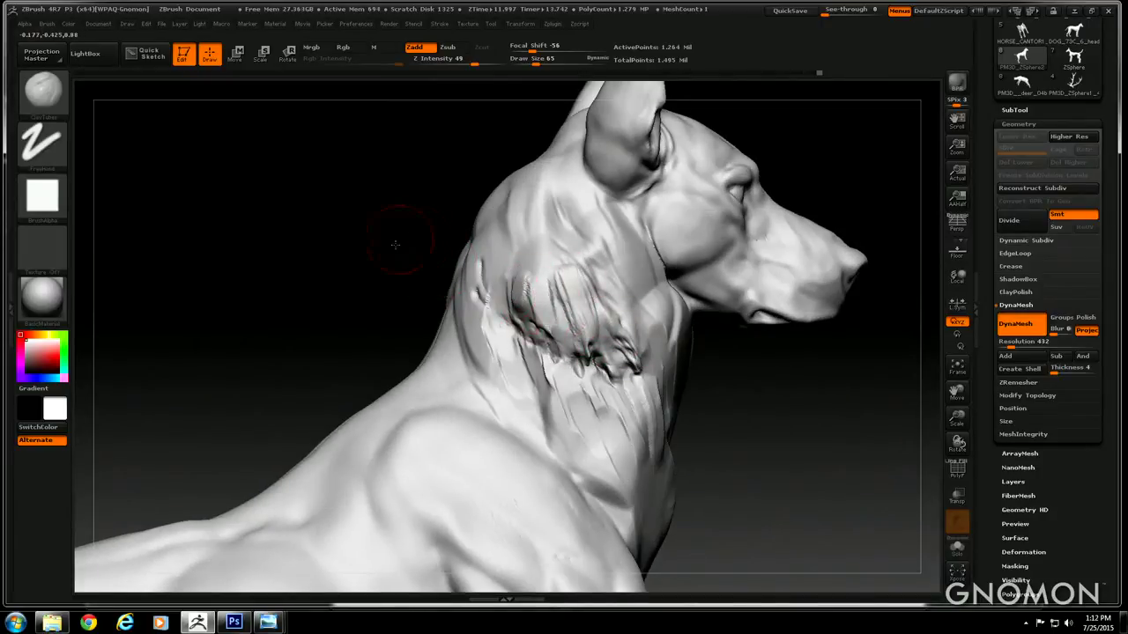
Add clay strands over the front part of the cut and along the upper neck behind the ear
drag(404, 239, 386, 242)
mouse_move(547, 395)
mouse_down()
mouse_move(520, 374)
mouse_move(595, 392)
mouse_move(616, 347)
mouse_up()
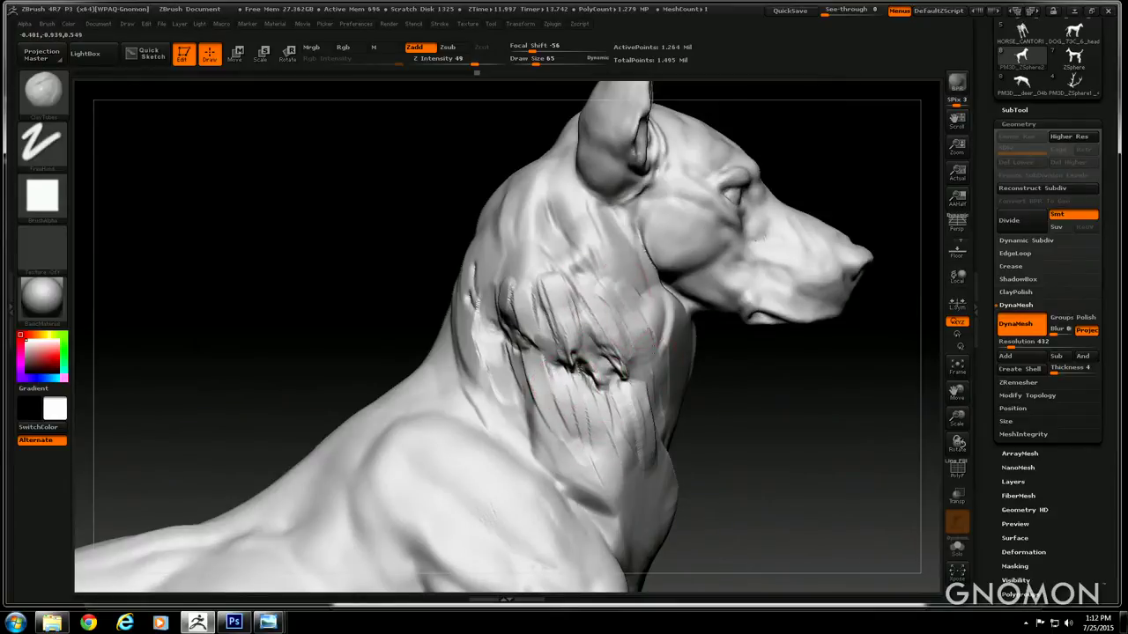
mouse_move(522, 198)
mouse_down()
mouse_move(517, 258)
mouse_move(548, 287)
mouse_up()
mouse_move(529, 240)
mouse_down()
mouse_move(552, 298)
mouse_move(555, 274)
mouse_move(571, 285)
mouse_up()
Build up long diagonal strands down the lower side of the neck toward the chest and shoulder
mouse_move(496, 363)
mouse_down()
mouse_move(547, 407)
mouse_move(564, 332)
mouse_move(599, 403)
mouse_move(663, 476)
mouse_up()
drag(594, 423, 612, 481)
drag(630, 467, 629, 511)
drag(584, 432, 610, 483)
drag(375, 303, 364, 299)
drag(508, 372, 542, 437)
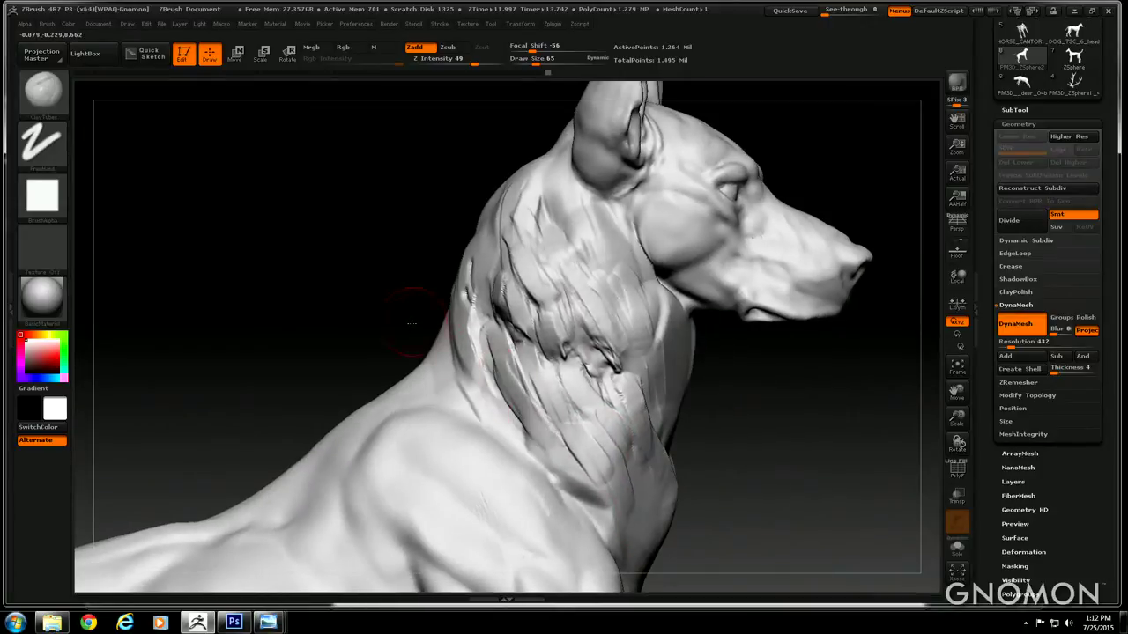
Layer clay strands down from the upper neck over the remaining hollows of the cut
drag(413, 310, 423, 310)
drag(588, 263, 628, 332)
drag(319, 240, 330, 241)
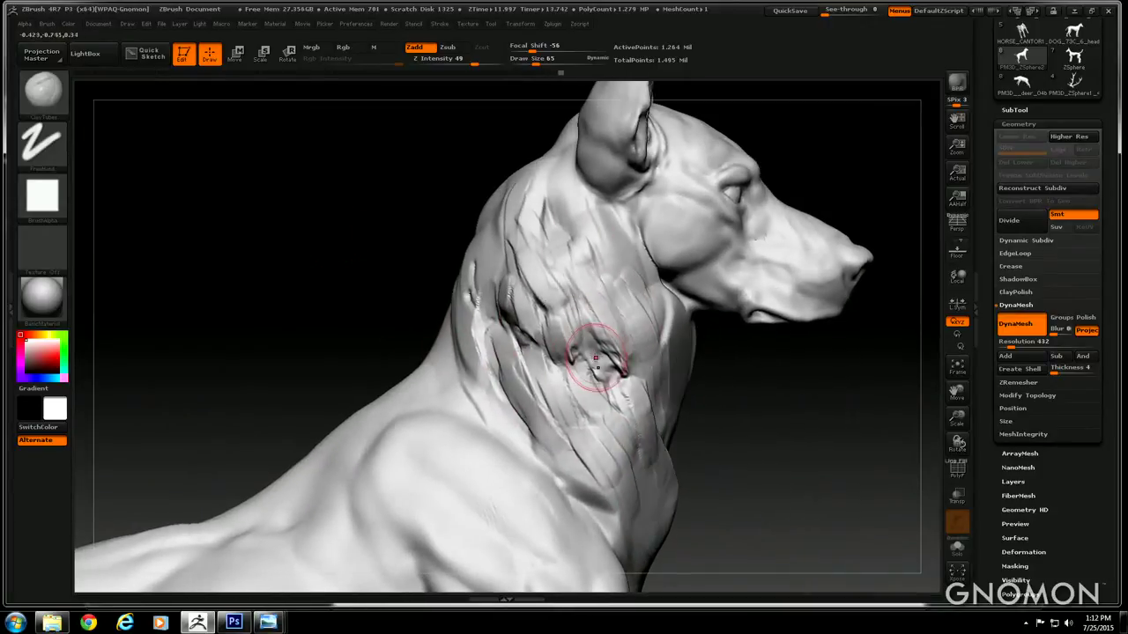
drag(588, 329, 595, 367)
drag(569, 305, 589, 351)
drag(322, 192, 336, 207)
mouse_move(553, 321)
mouse_down()
mouse_move(573, 327)
mouse_move(563, 304)
mouse_up()
mouse_move(327, 211)
mouse_down()
mouse_move(356, 253)
mouse_move(295, 202)
mouse_move(342, 232)
mouse_move(308, 256)
mouse_up()
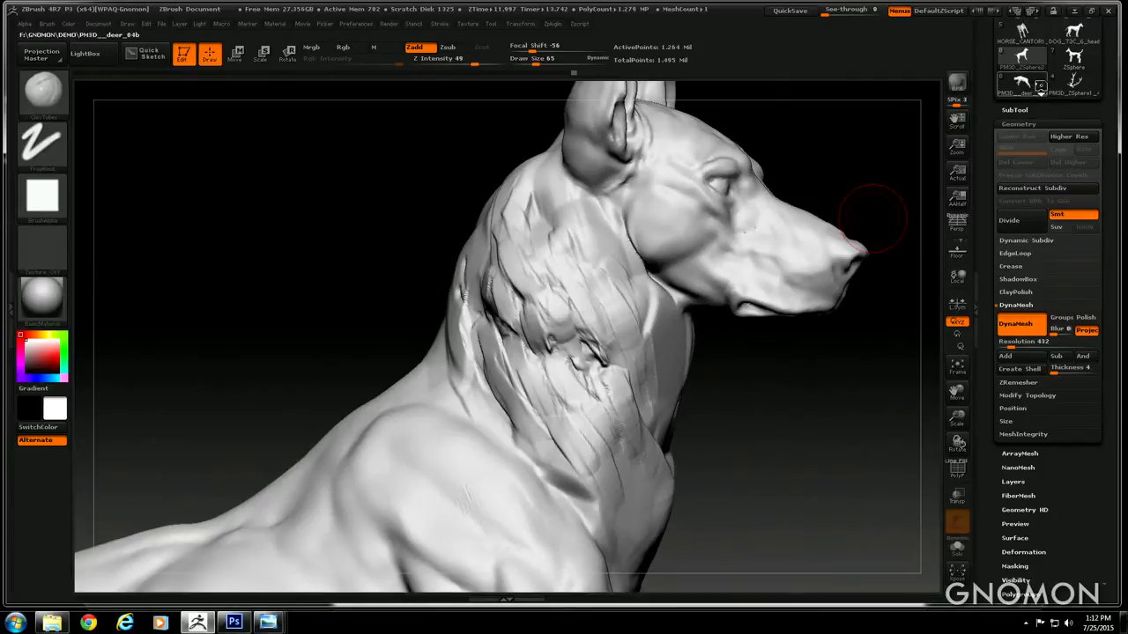
Switch to the PM3D__deer_04b model and bring it into view for examination
click(1024, 84)
drag(959, 418, 948, 378)
drag(958, 393, 1102, 480)
drag(869, 378, 797, 208)
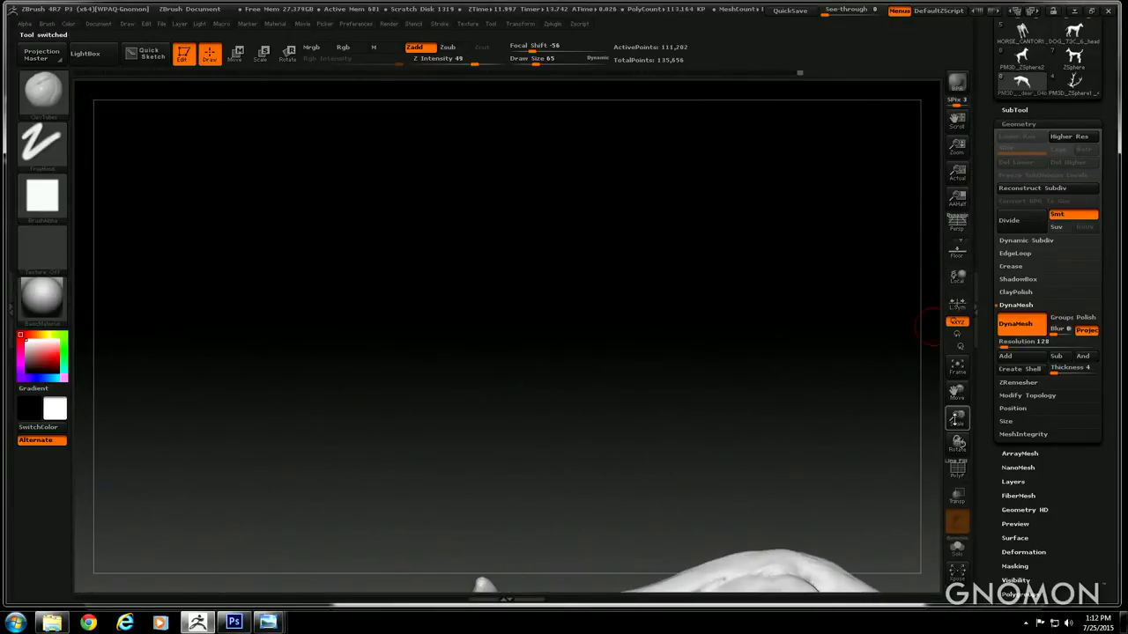
drag(958, 393, 852, 202)
mouse_move(498, 148)
mouse_down()
mouse_move(841, 370)
mouse_move(842, 272)
mouse_up()
mouse_move(793, 272)
mouse_down()
mouse_move(937, 370)
mouse_move(872, 361)
mouse_up()
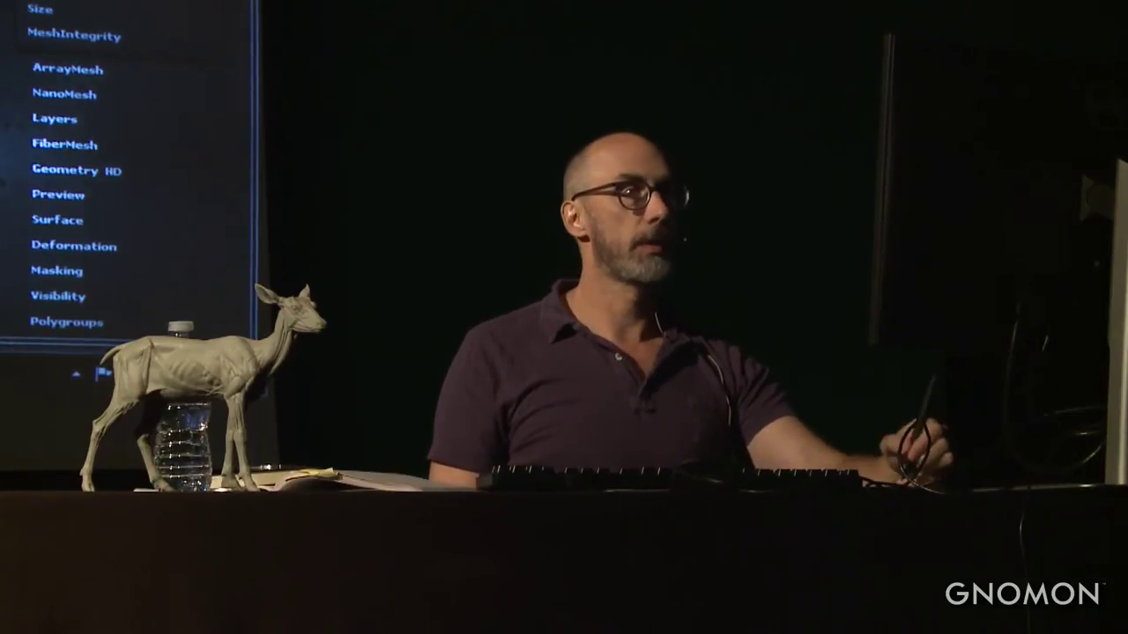
Switch to the horse model with the open mouth and examine the muscle strands on its flank and hindquarters
scroll(123, 176, up, 3)
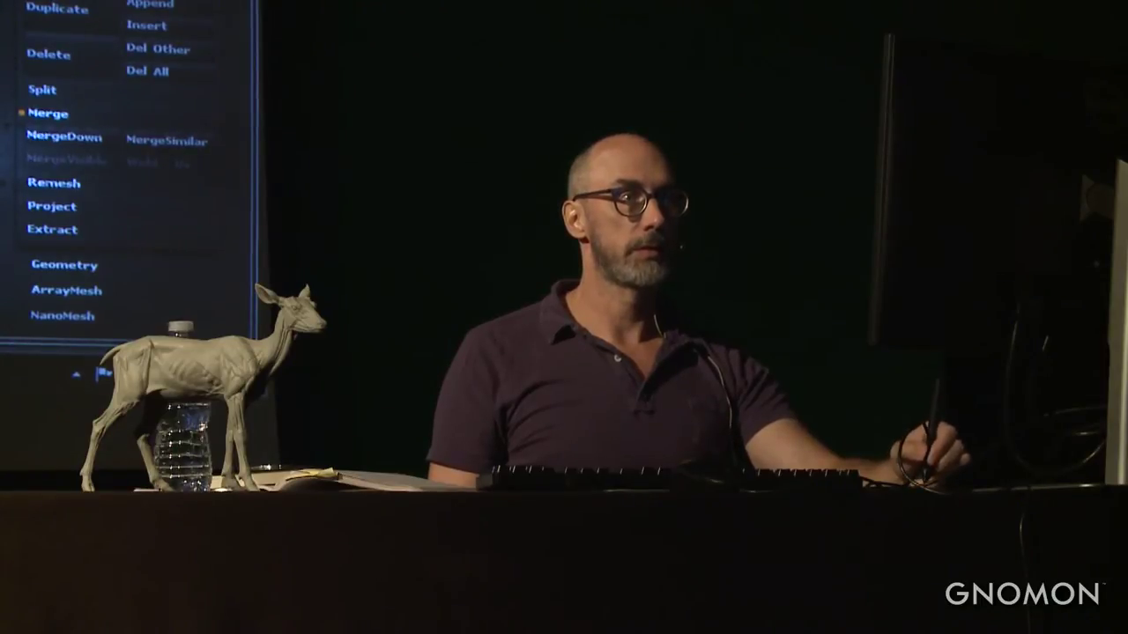
scroll(124, 177, up, 5)
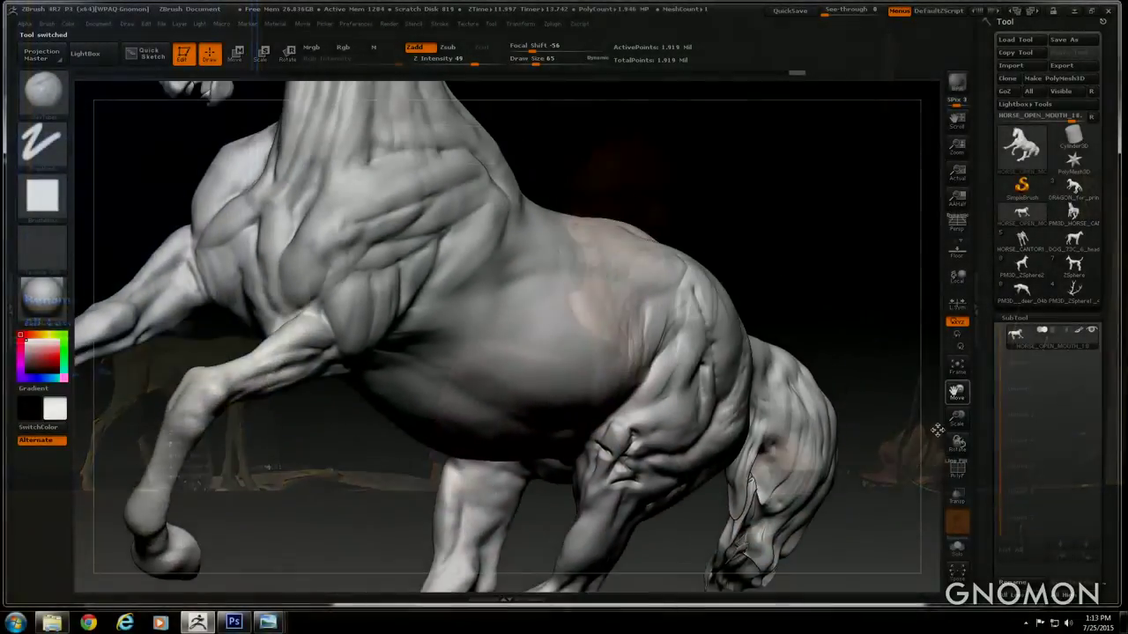
drag(890, 220, 805, 167)
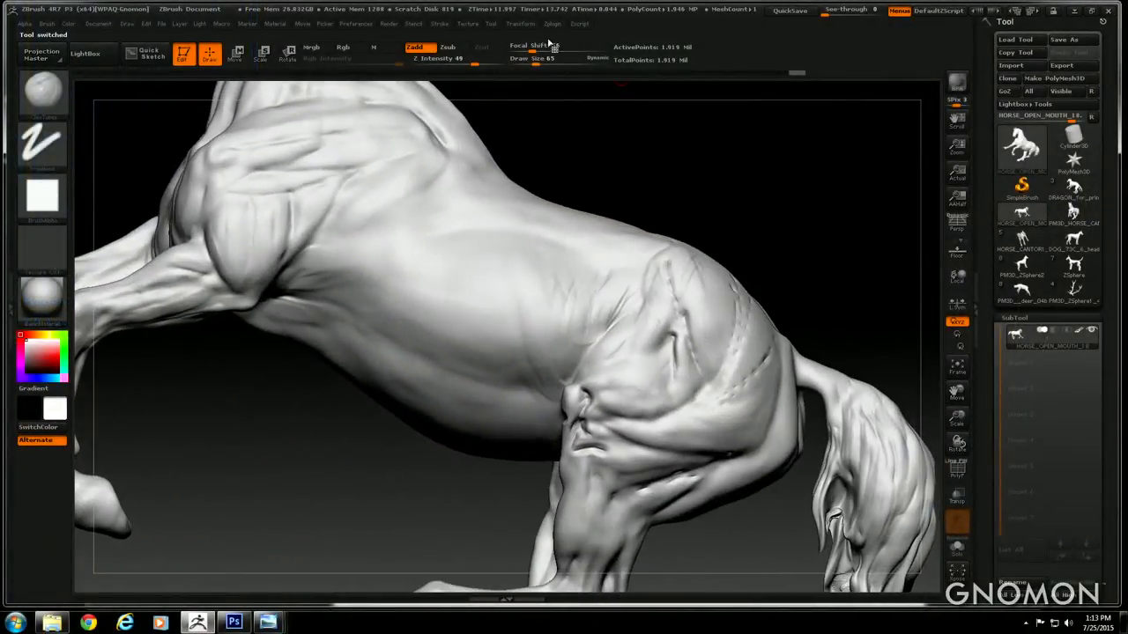
Choose the Move brush and enlarge its draw size to about 688 for reshaping the horse's torso
drag(537, 58, 534, 58)
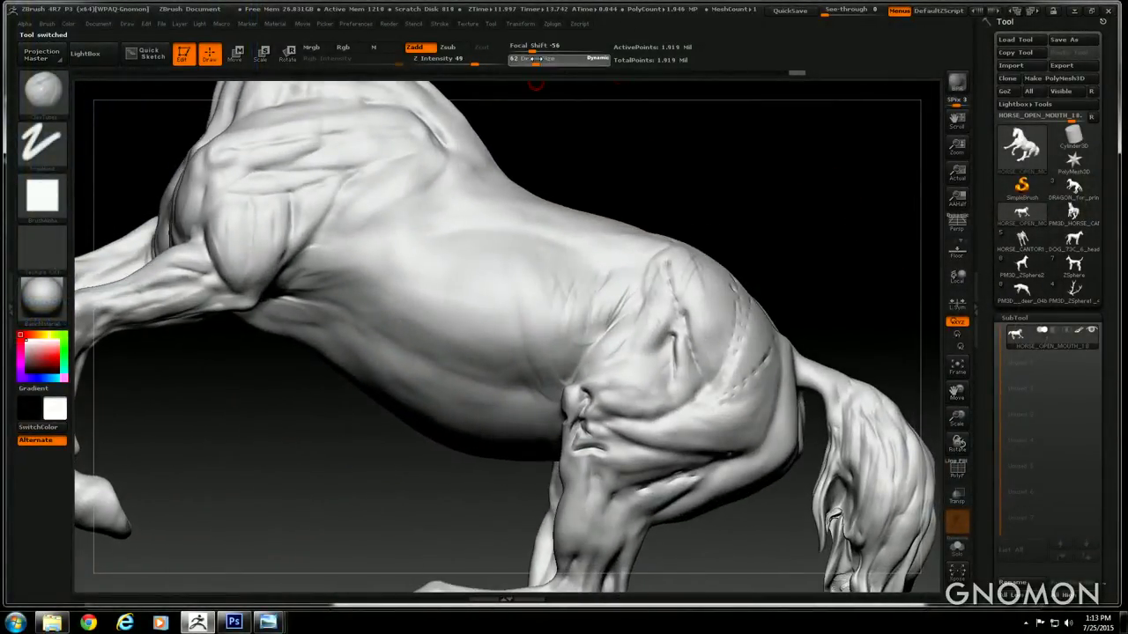
click(42, 88)
click(388, 104)
drag(563, 61, 582, 61)
mouse_move(700, 192)
mouse_down()
mouse_move(607, 204)
mouse_move(612, 229)
mouse_up()
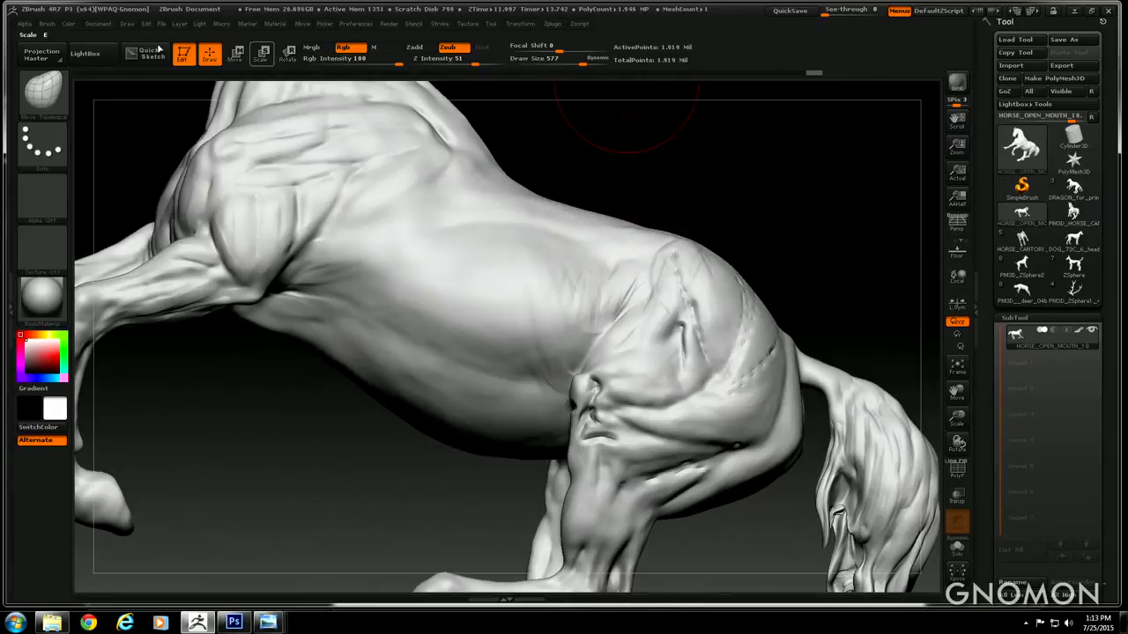
click(42, 88)
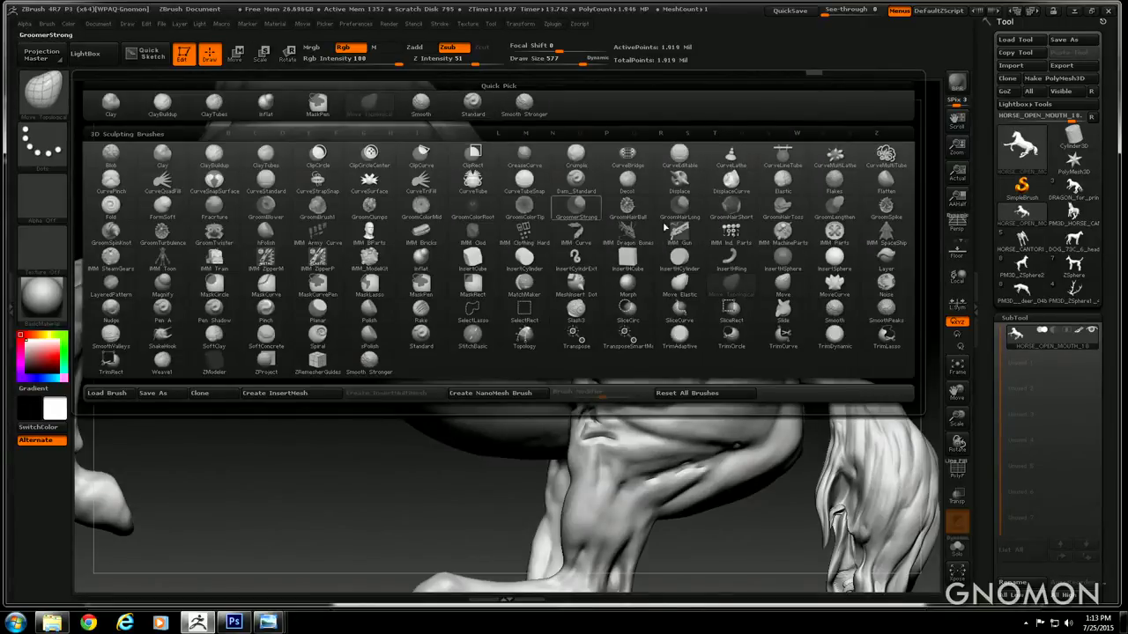
click(784, 280)
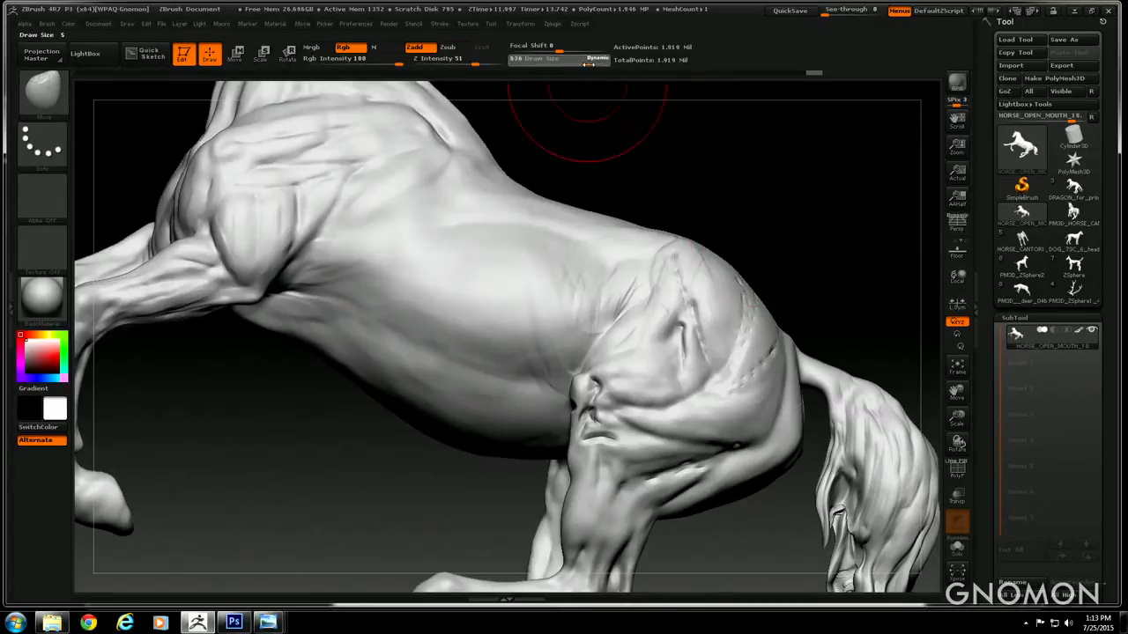
Reshape the volume of the horse's belly and rib cage with the Move brush from the side and from above
drag(697, 171, 616, 236)
drag(418, 309, 407, 324)
drag(520, 277, 513, 287)
drag(663, 325, 730, 276)
drag(740, 200, 589, 175)
drag(386, 216, 359, 224)
mouse_move(253, 184)
mouse_down()
mouse_move(284, 238)
mouse_move(301, 241)
mouse_up()
drag(486, 294, 488, 279)
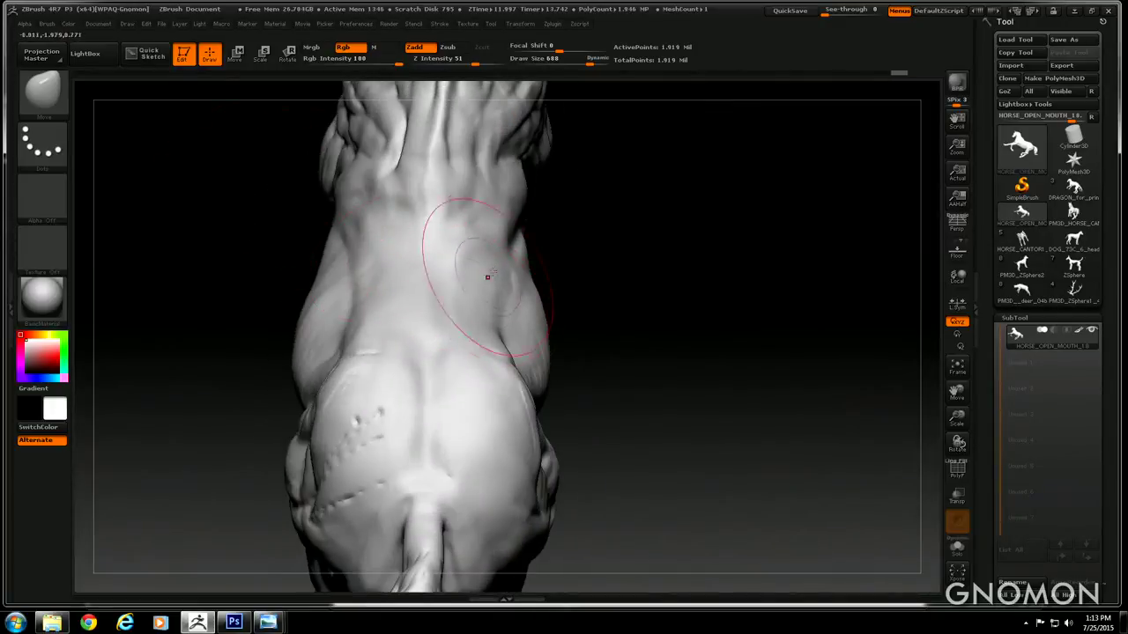
drag(375, 293, 379, 291)
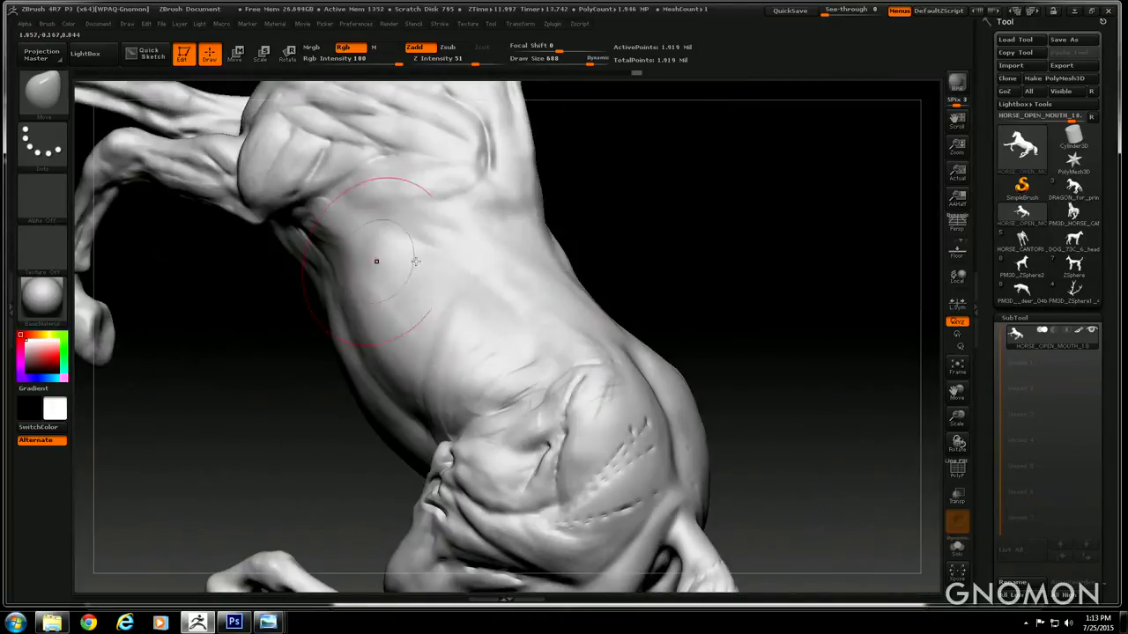
Nudge the contours of the horse's back and flanks with small Move strokes from three-quarter and rear views
drag(682, 265, 674, 264)
drag(602, 305, 609, 298)
mouse_move(700, 262)
mouse_down()
mouse_move(659, 241)
mouse_move(564, 230)
mouse_up()
drag(261, 226, 259, 231)
drag(353, 287, 345, 279)
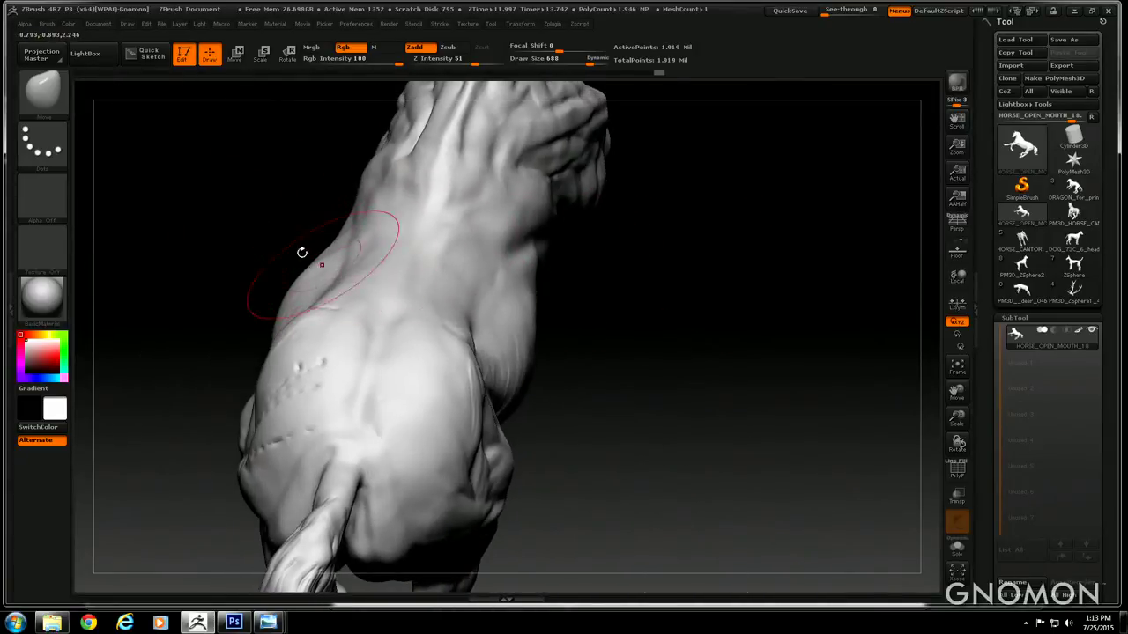
mouse_move(284, 238)
mouse_down()
mouse_move(221, 138)
mouse_move(221, 181)
mouse_up()
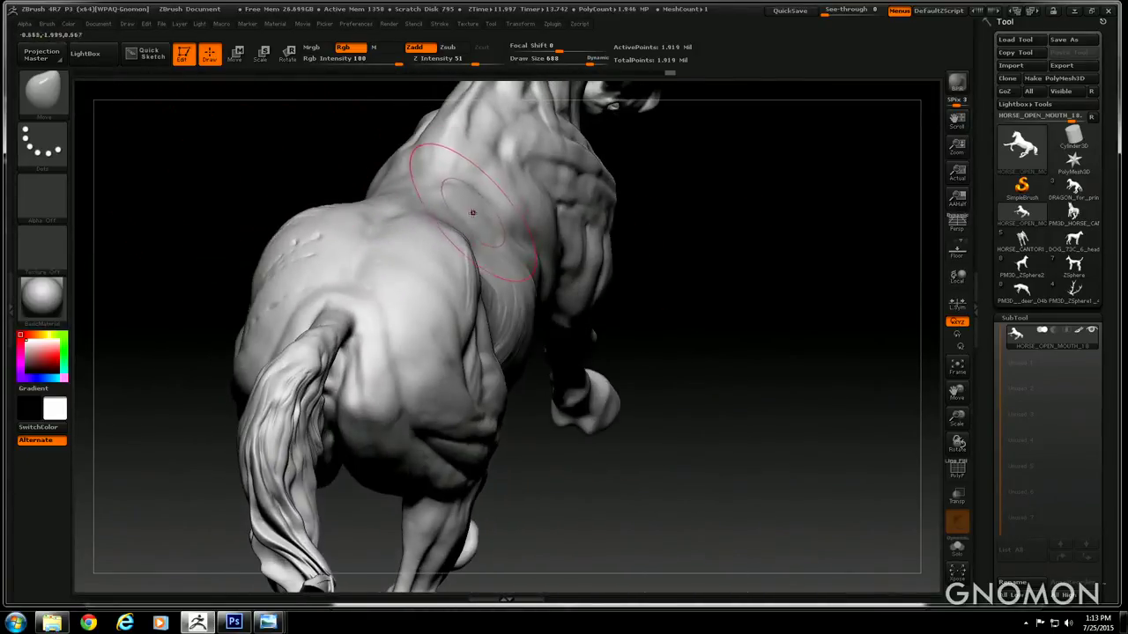
drag(425, 187, 421, 184)
Adjust the horse's rump and back line with the Move brush while comparing both sides of the body
mouse_move(345, 135)
mouse_down()
mouse_move(232, 141)
mouse_move(396, 139)
mouse_move(424, 162)
mouse_up()
drag(589, 140, 605, 142)
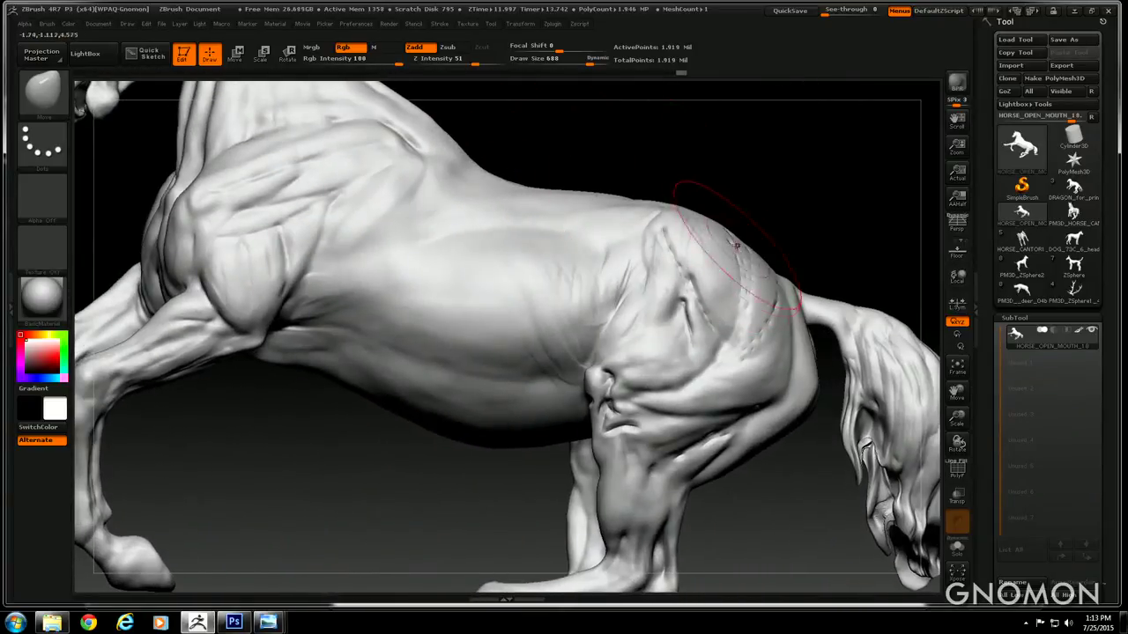
drag(736, 248, 733, 247)
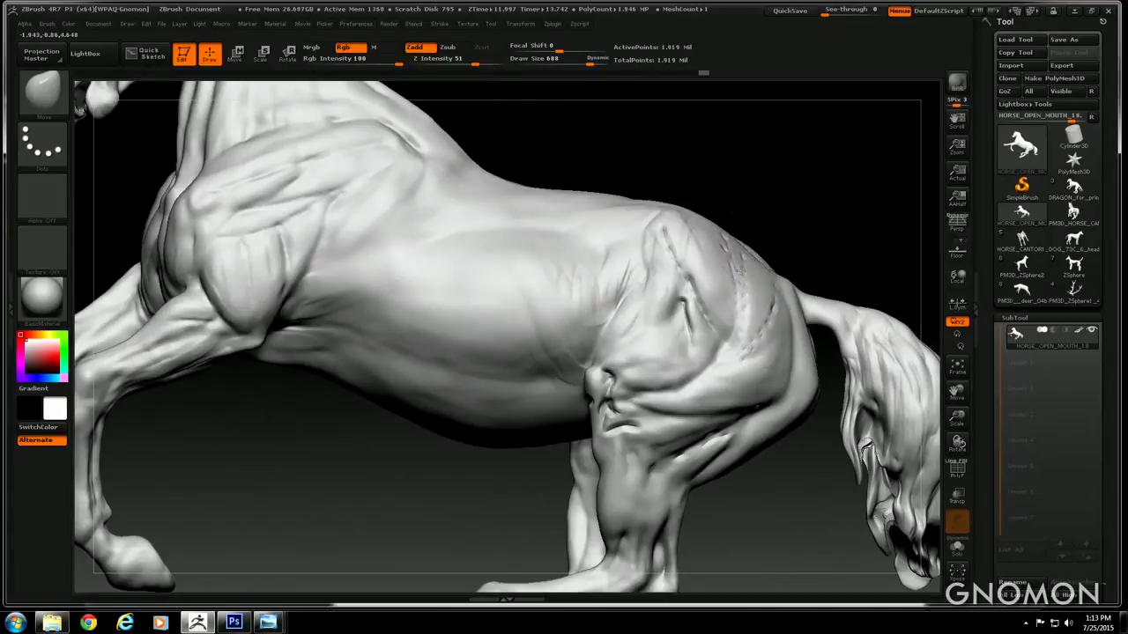
mouse_move(760, 194)
mouse_down()
mouse_move(617, 177)
mouse_move(403, 209)
mouse_up()
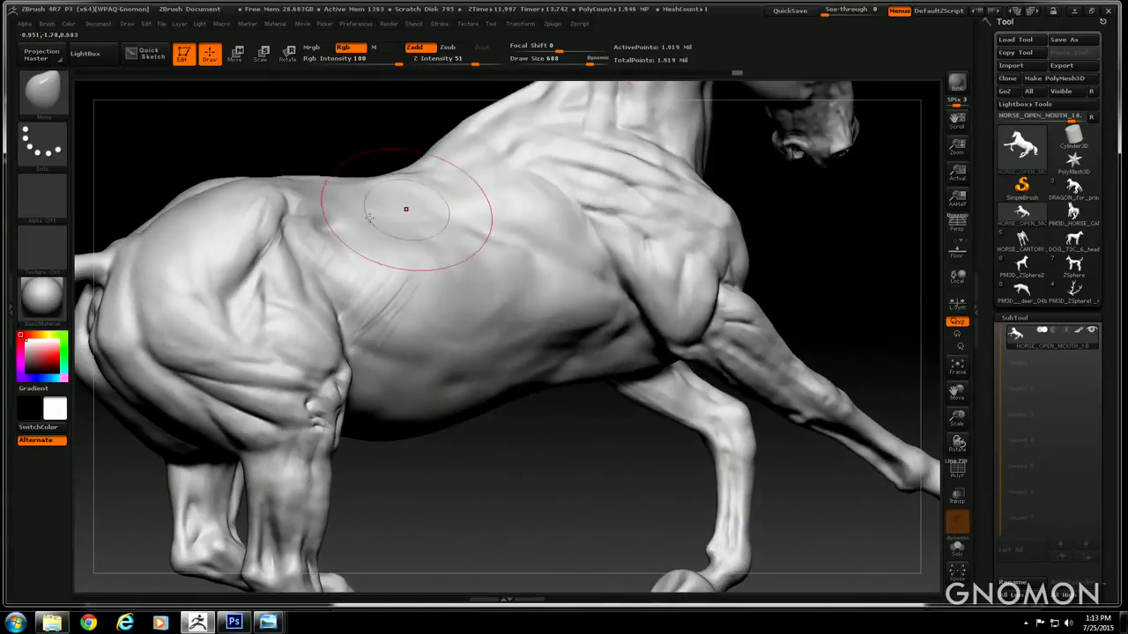
drag(156, 156, 511, 202)
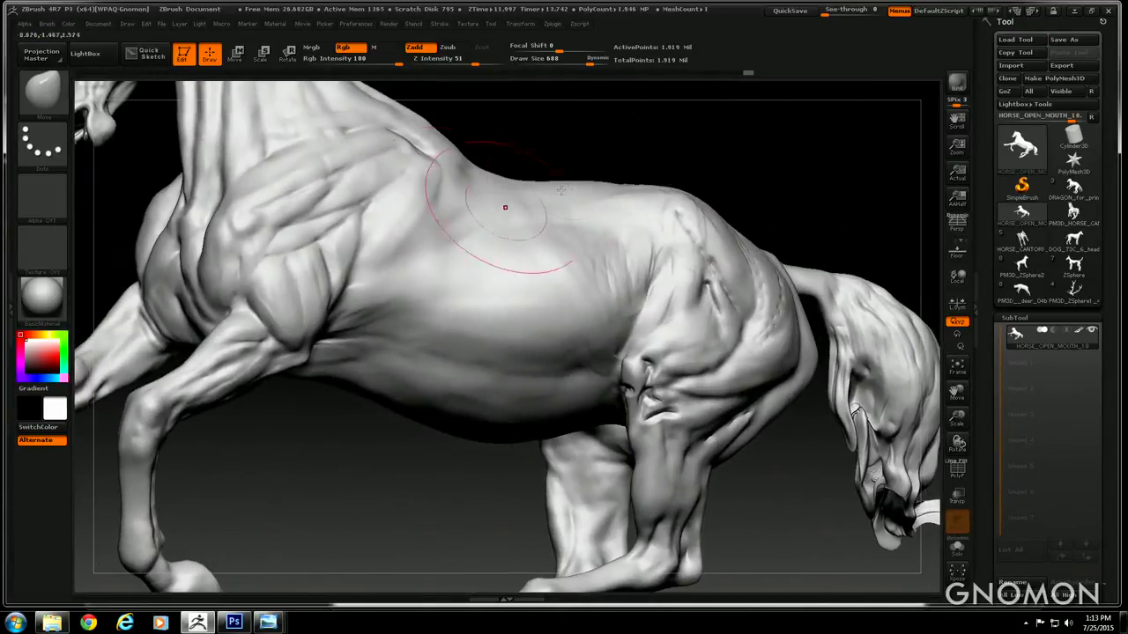
drag(582, 137, 587, 176)
Refine the horse's back and hindquarters, raising the draw size to 1000 for broad changes and returning it to 688
drag(587, 63, 608, 68)
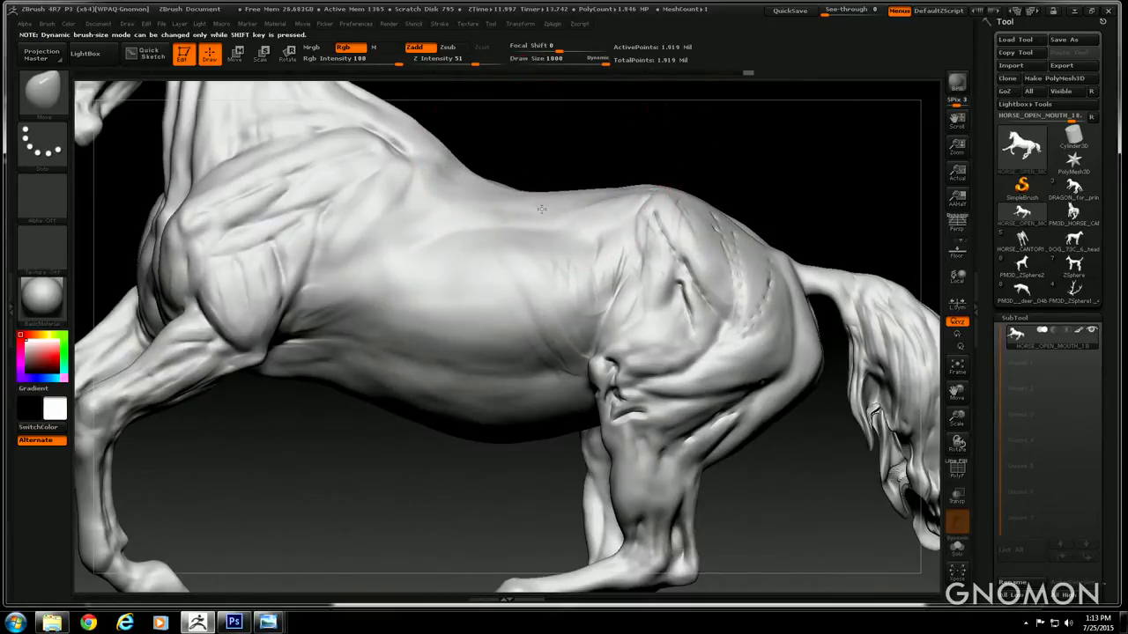
mouse_move(541, 137)
mouse_down()
mouse_move(549, 121)
mouse_move(665, 134)
mouse_up()
drag(608, 63, 589, 64)
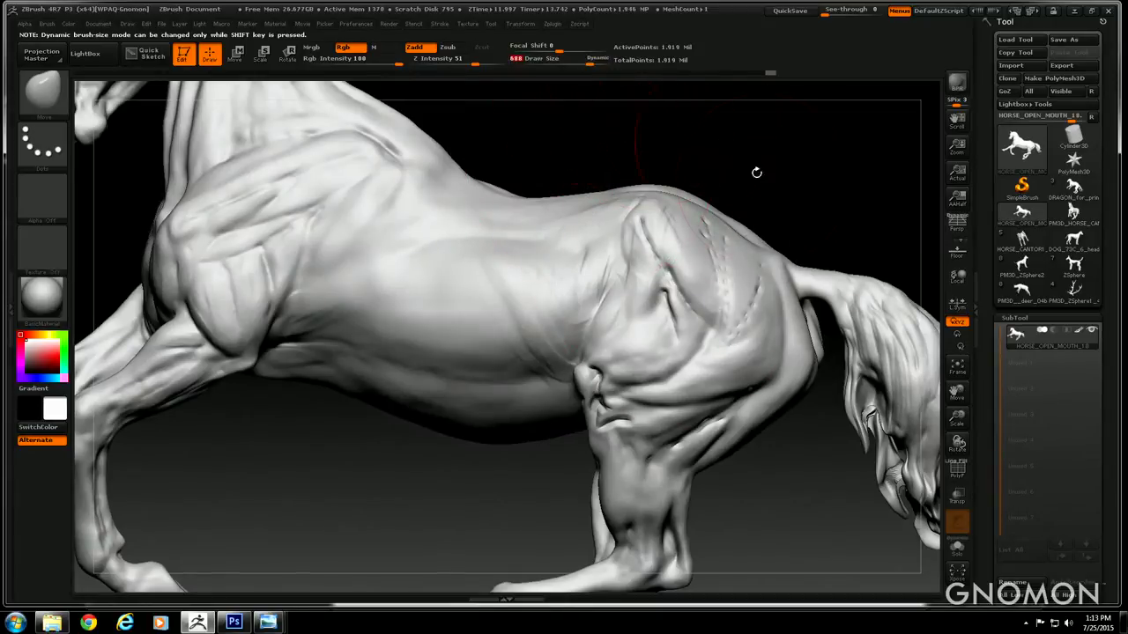
drag(755, 171, 762, 231)
drag(780, 505, 756, 328)
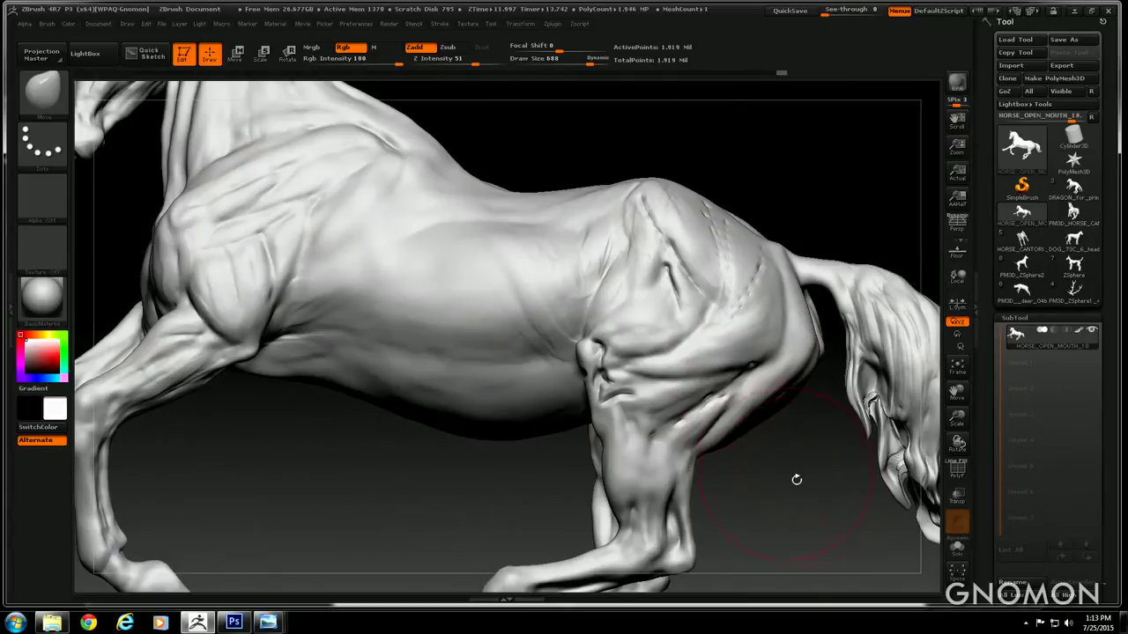
drag(795, 478, 479, 468)
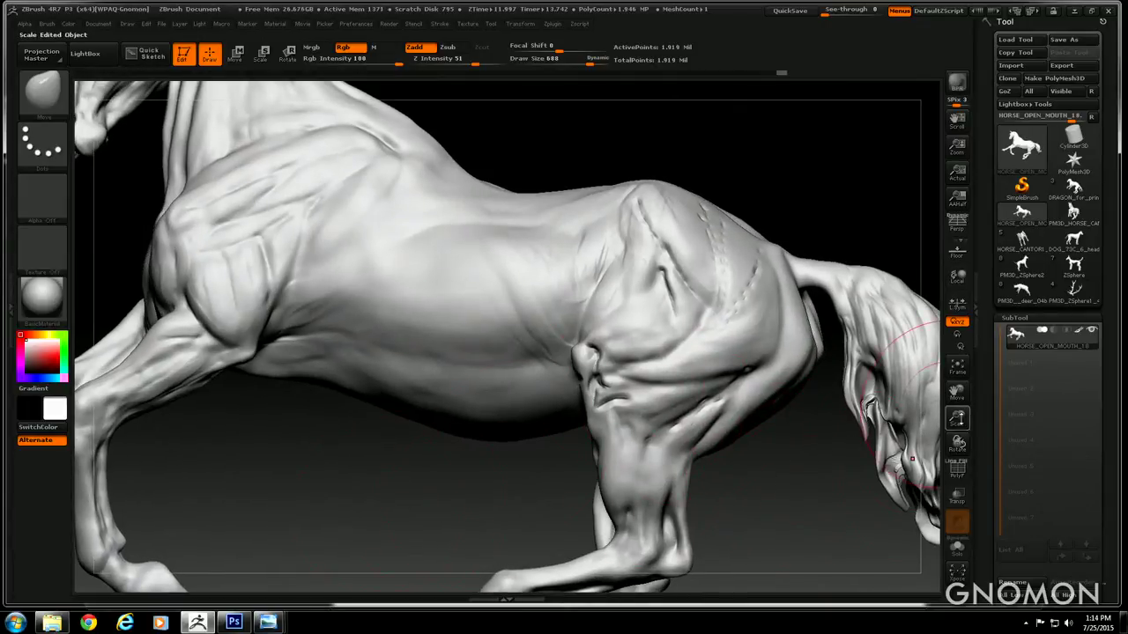
Check the overall silhouette of the whole horse and set the draw size to 854
drag(957, 419, 978, 408)
mouse_move(784, 254)
mouse_down()
mouse_move(768, 229)
mouse_move(655, 183)
mouse_move(516, 227)
mouse_move(471, 254)
mouse_up()
drag(520, 207, 491, 168)
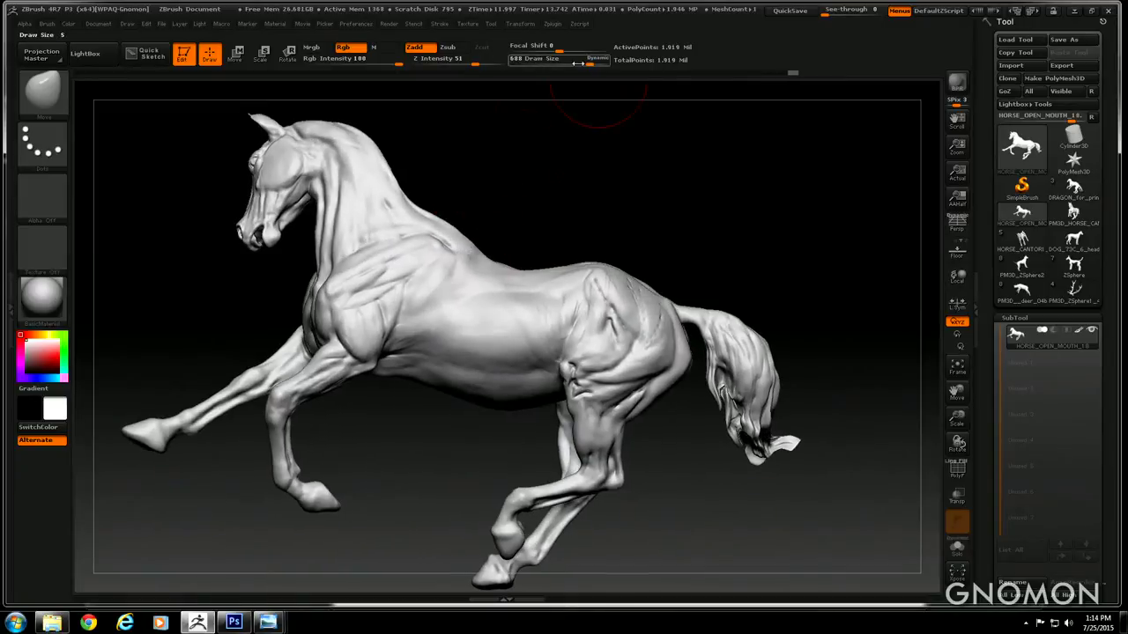
drag(580, 64, 596, 64)
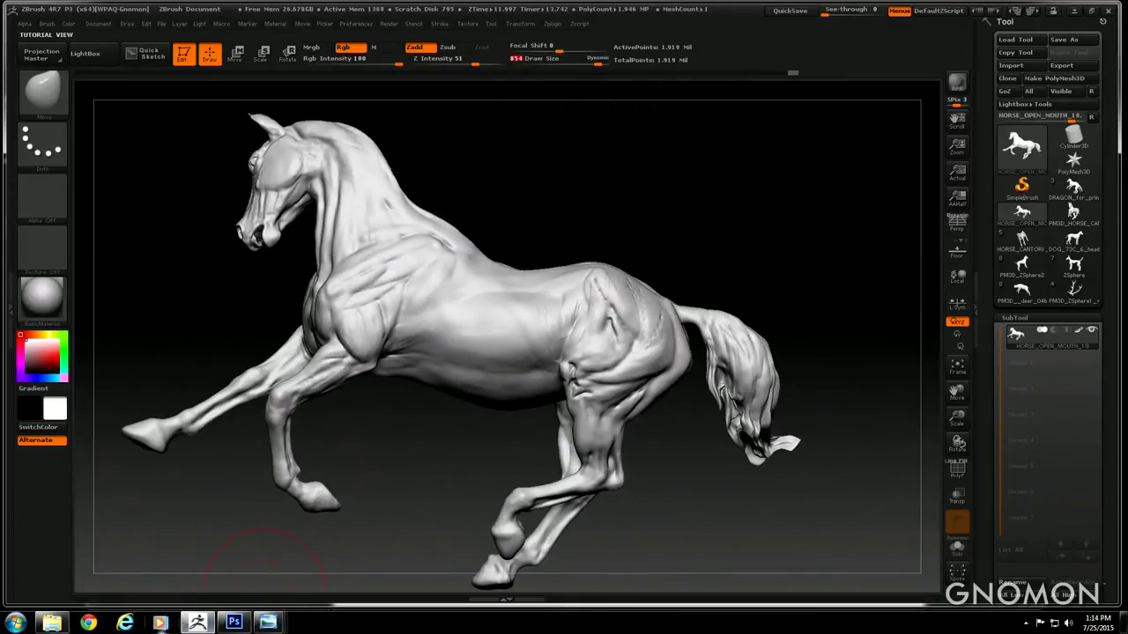
Study the DEER_REF_EMACIATED2 reference photo, put it away and compare the horse's torso from both sides
mouse_move(269, 624)
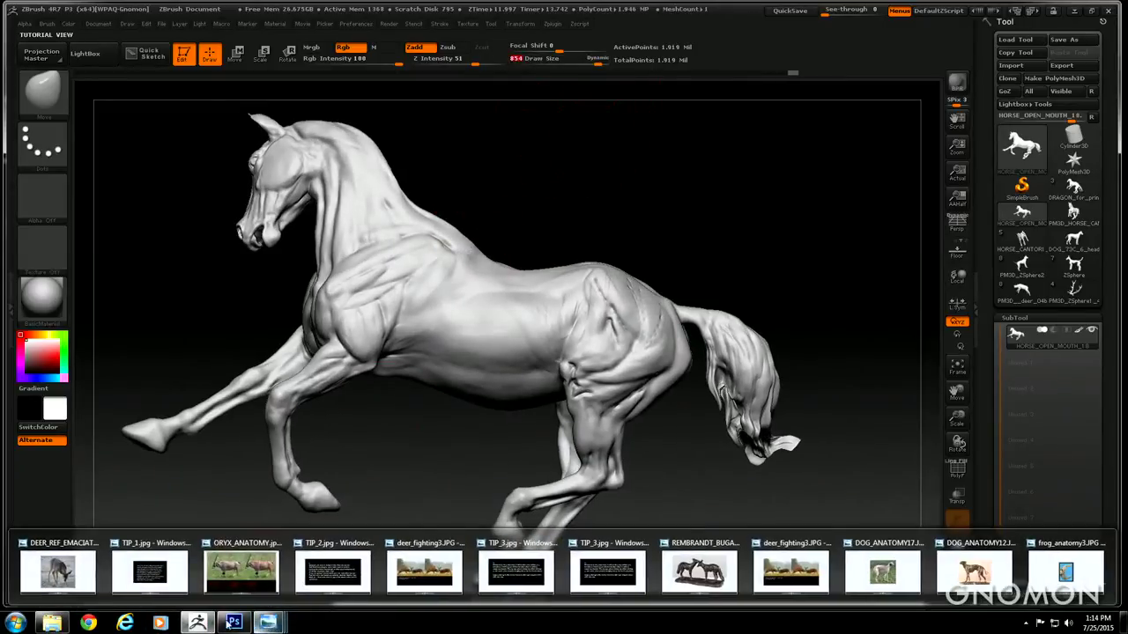
click(57, 570)
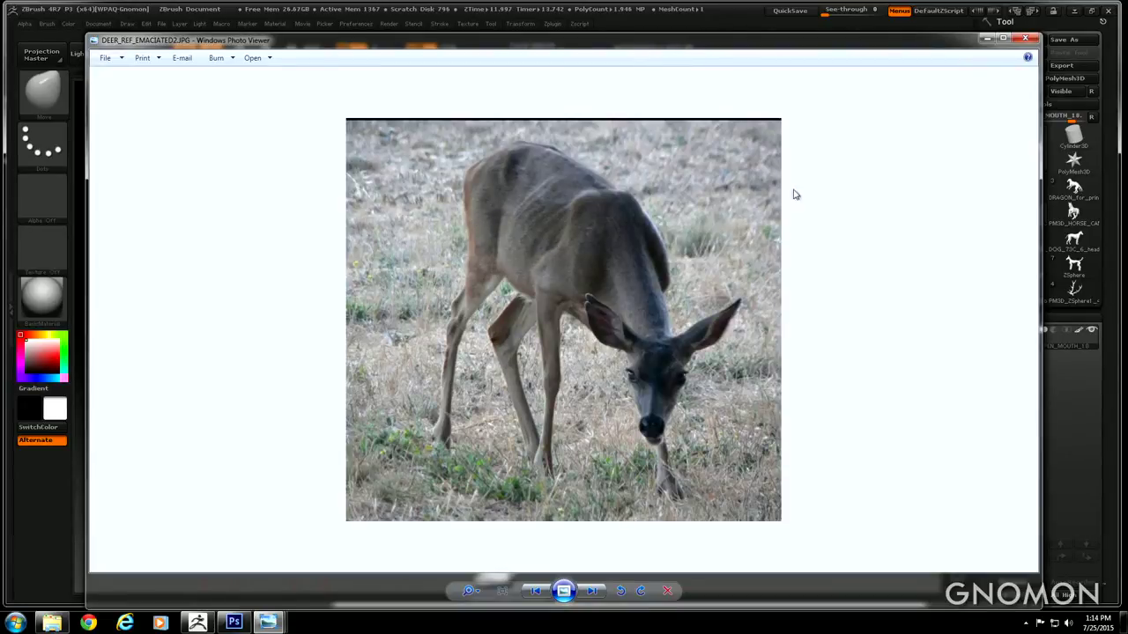
click(987, 39)
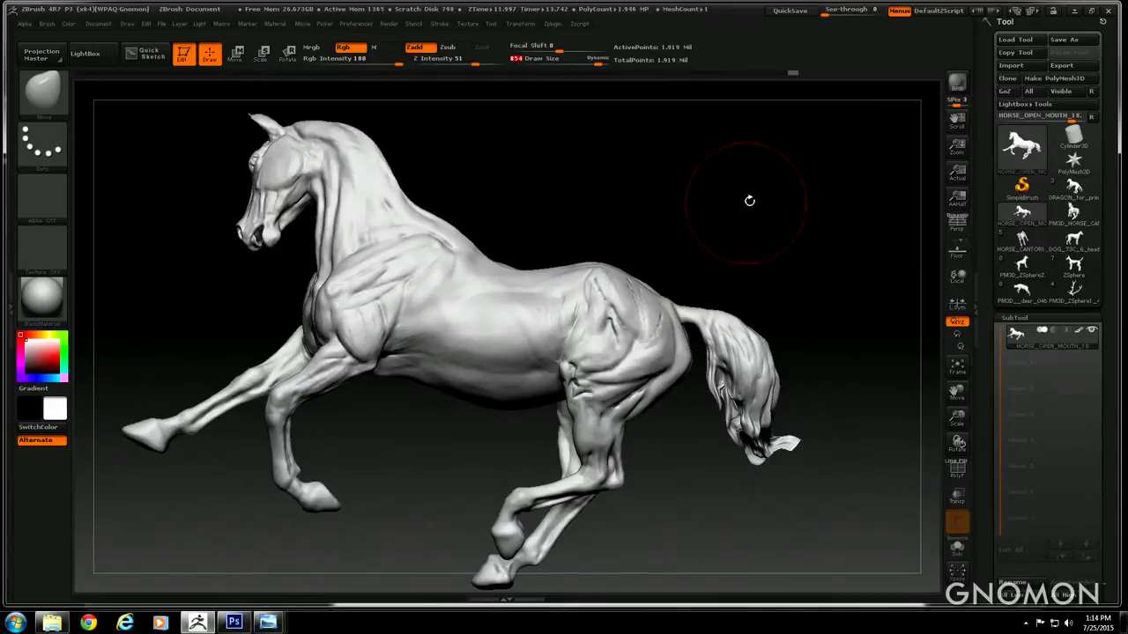
drag(750, 196, 573, 214)
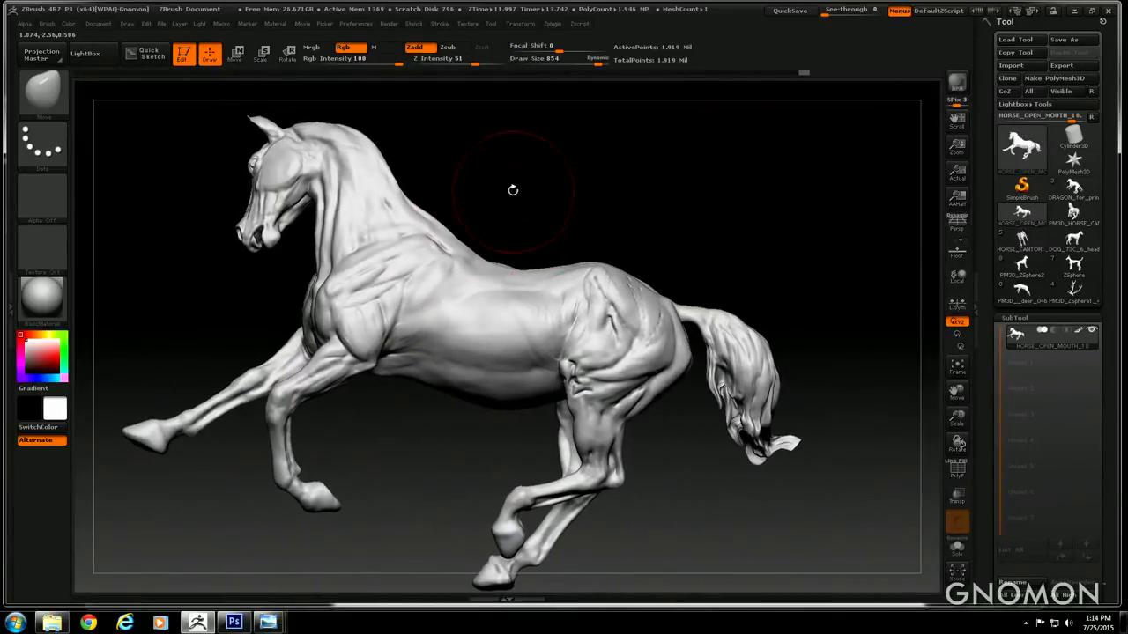
drag(559, 191, 460, 143)
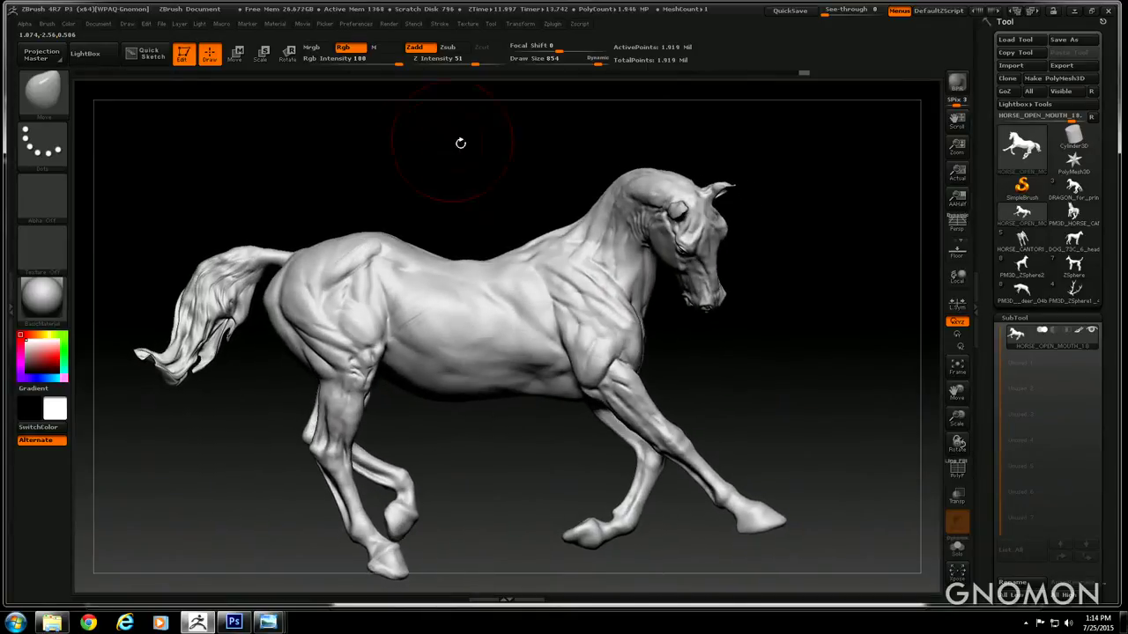
Switch to the PM3D__deer_04b model, frame it large from the side and set the draw size to 220
click(1022, 291)
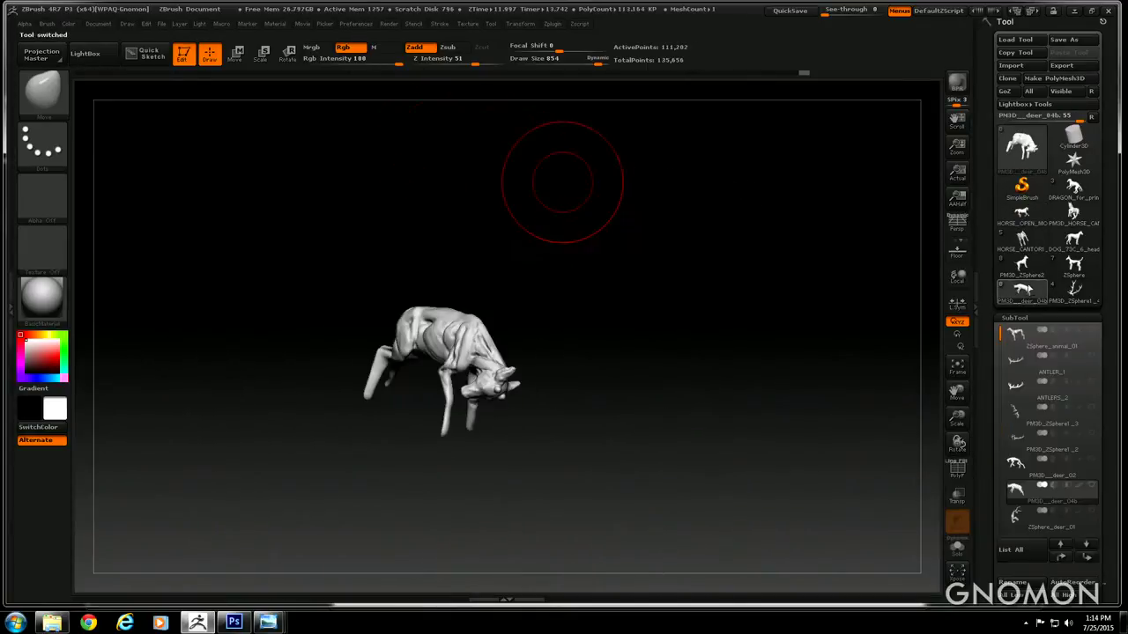
drag(760, 374, 736, 343)
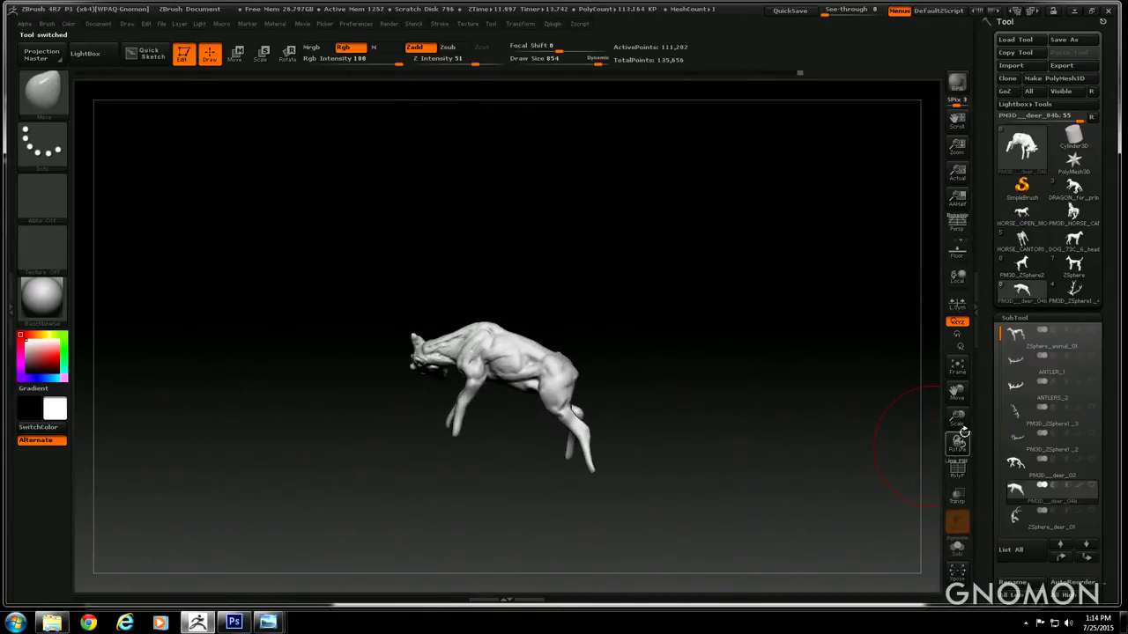
drag(958, 420, 963, 471)
drag(958, 395, 971, 286)
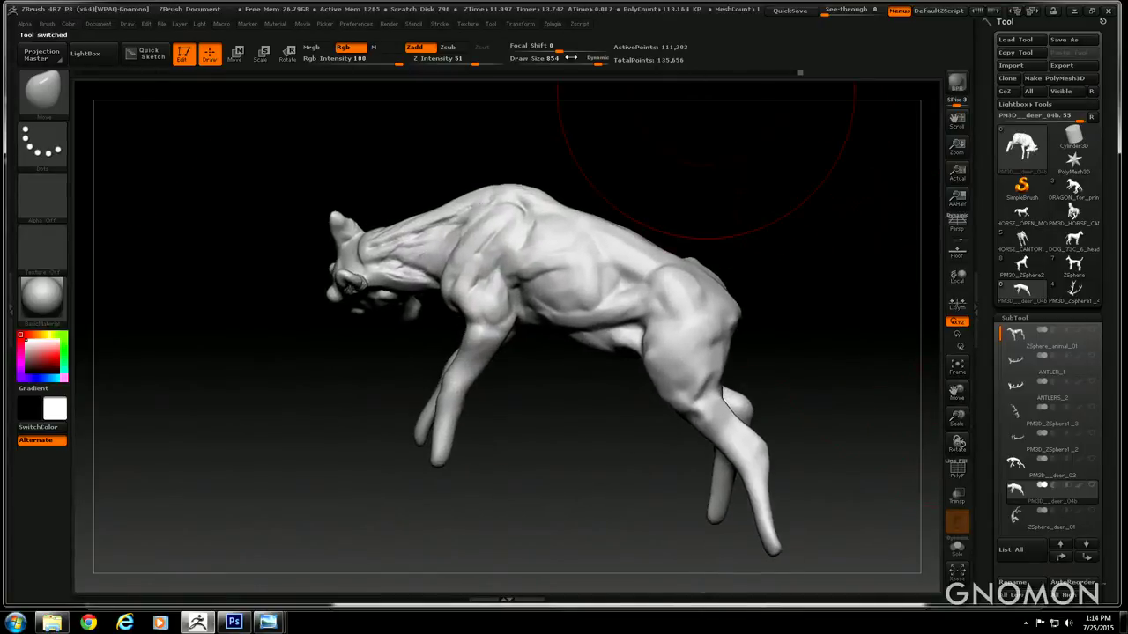
drag(571, 57, 541, 58)
drag(660, 174, 660, 170)
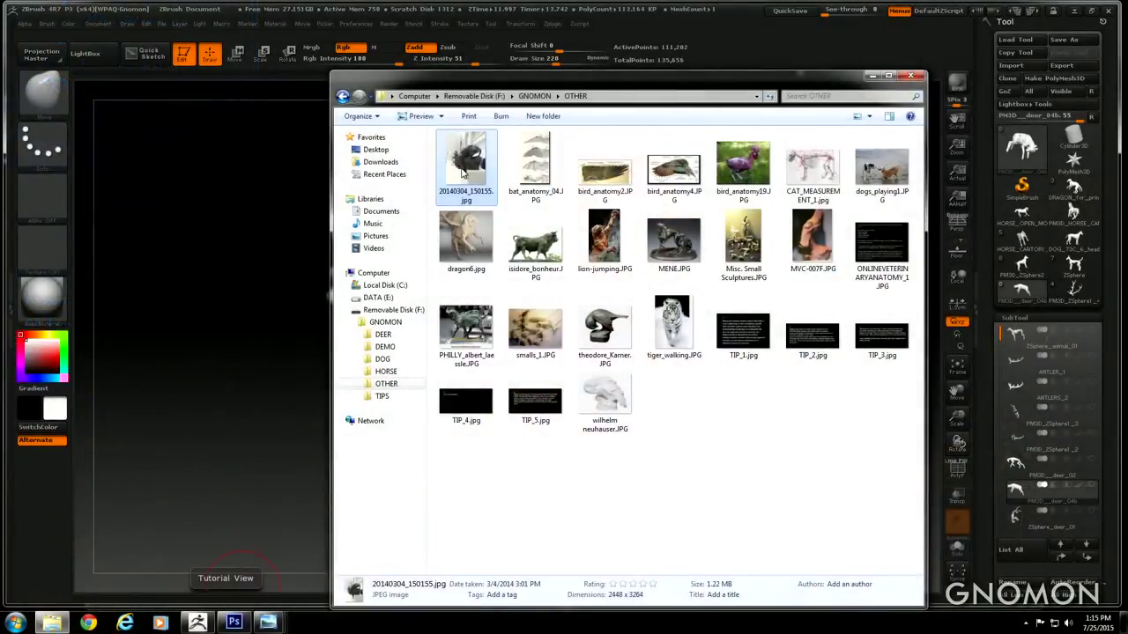
Study the sculpture photos 20140304_150155.jpg and isidore_bonheur.JPG from the OTHER reference folder
double_click(477, 176)
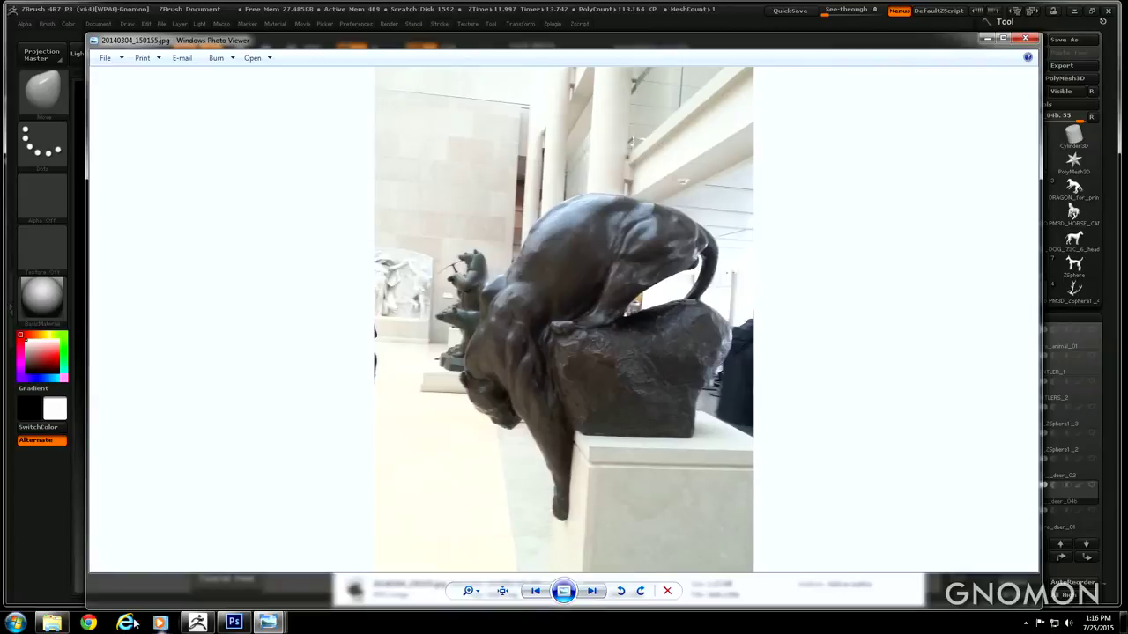
click(52, 623)
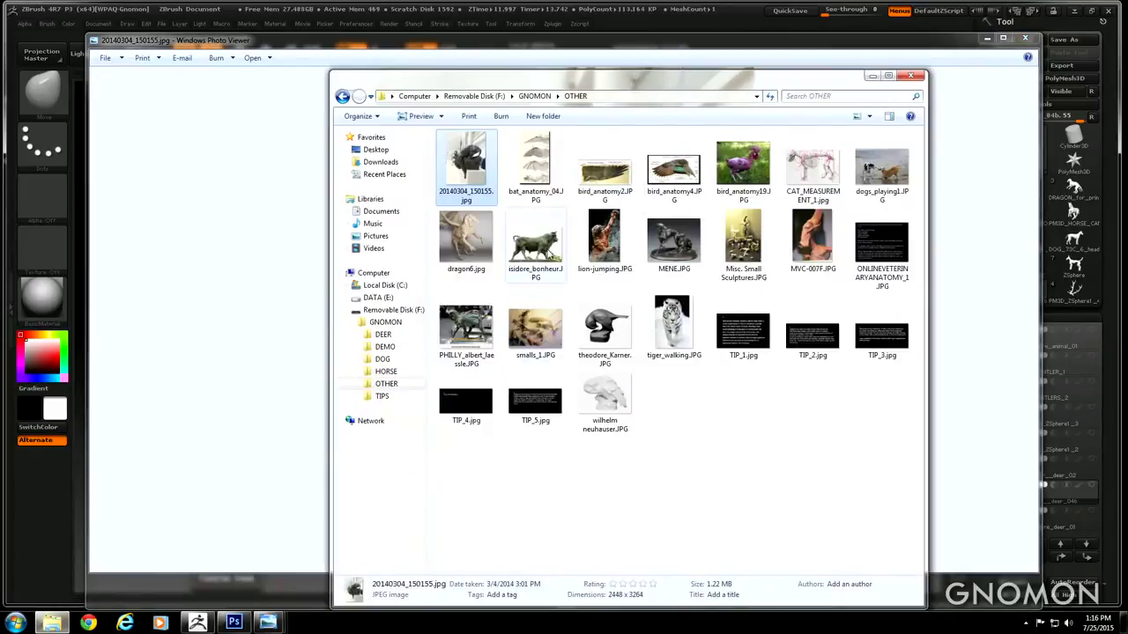
double_click(535, 257)
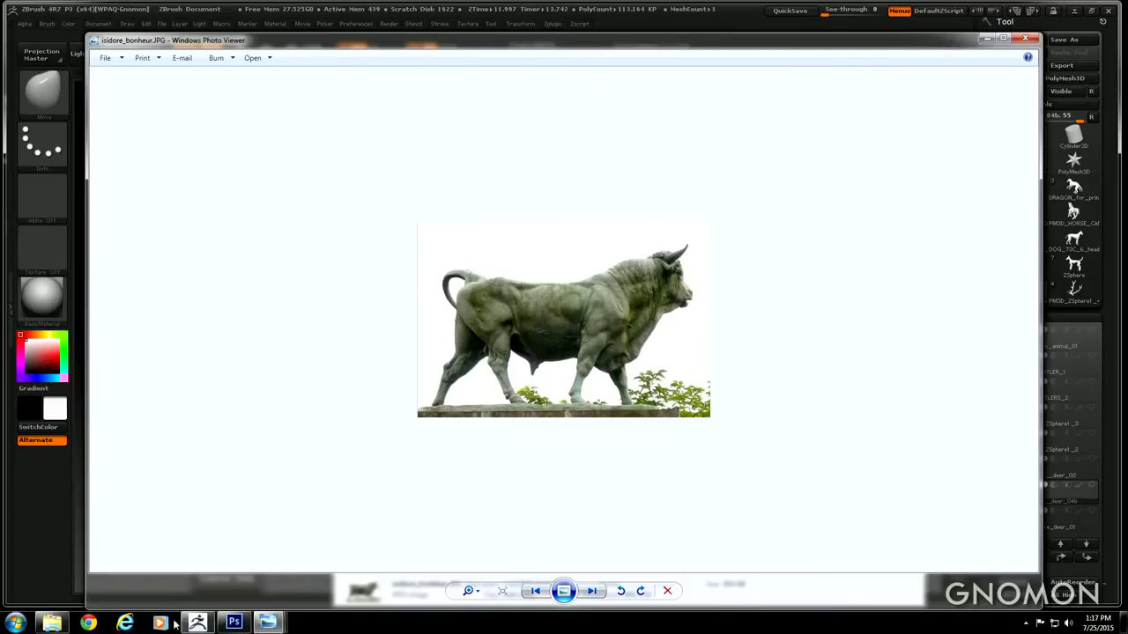
click(52, 623)
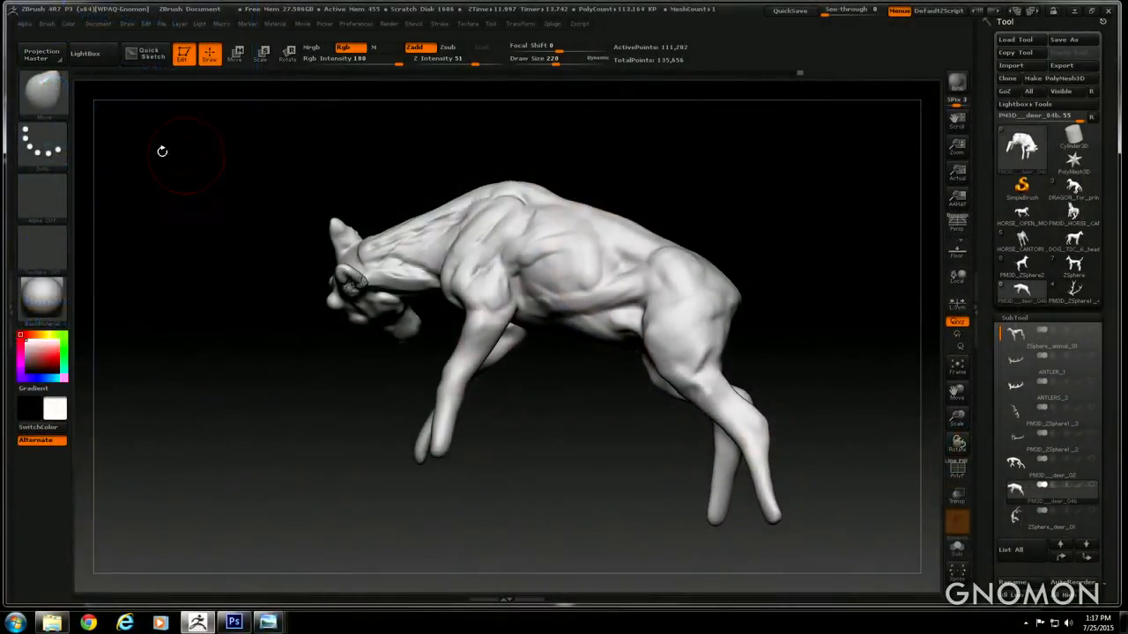
Lay a diagonal strip of clay across the deer's thigh with the ClayTubes brush
click(42, 91)
click(215, 103)
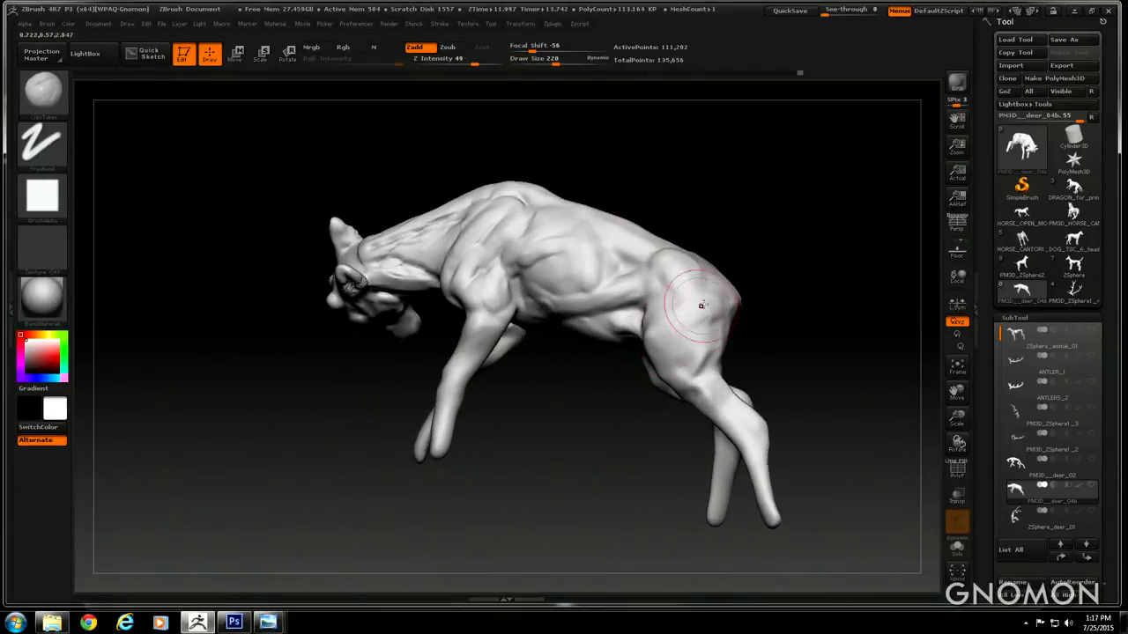
drag(703, 306, 654, 347)
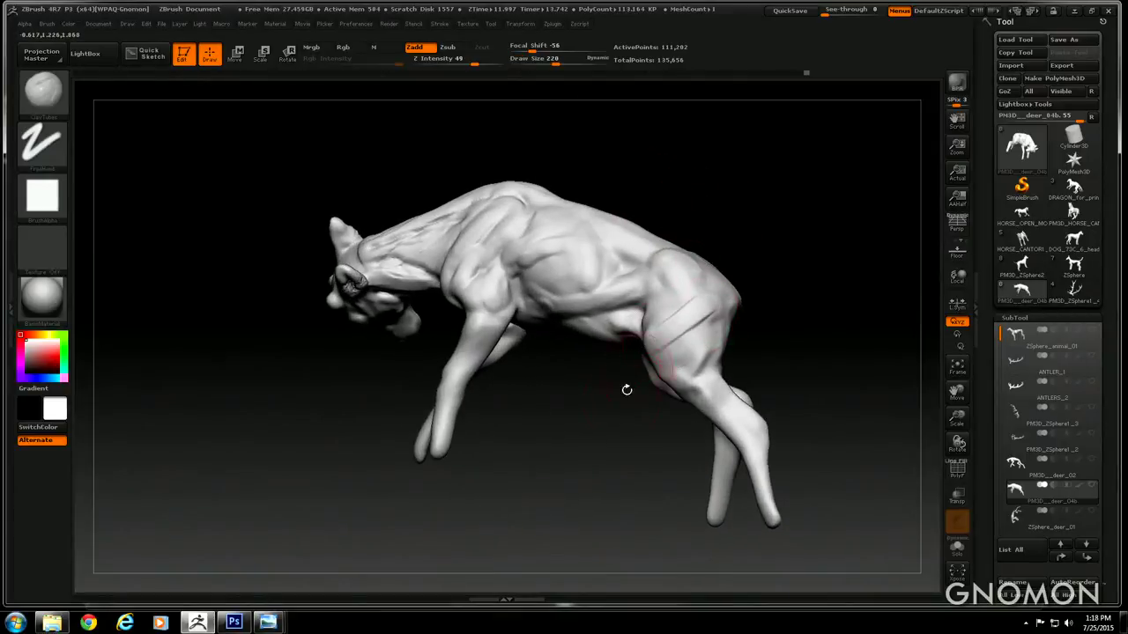
drag(626, 390, 621, 389)
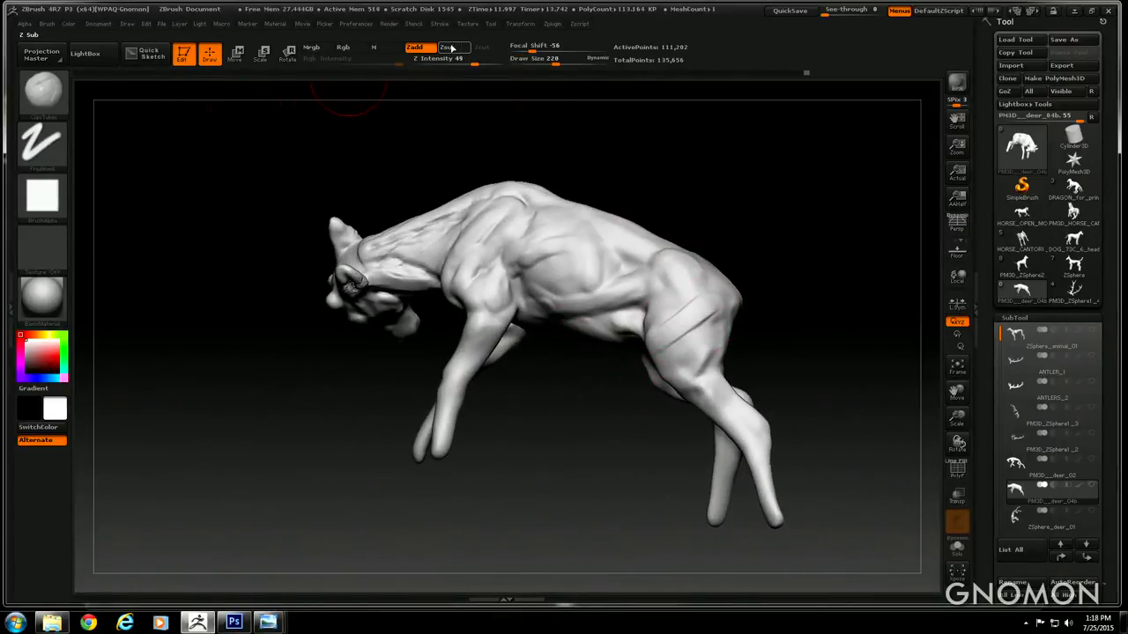
Switch the ClayTubes brush to Zsub for carving and set its draw size to 214
click(452, 48)
drag(672, 160, 659, 156)
click(555, 62)
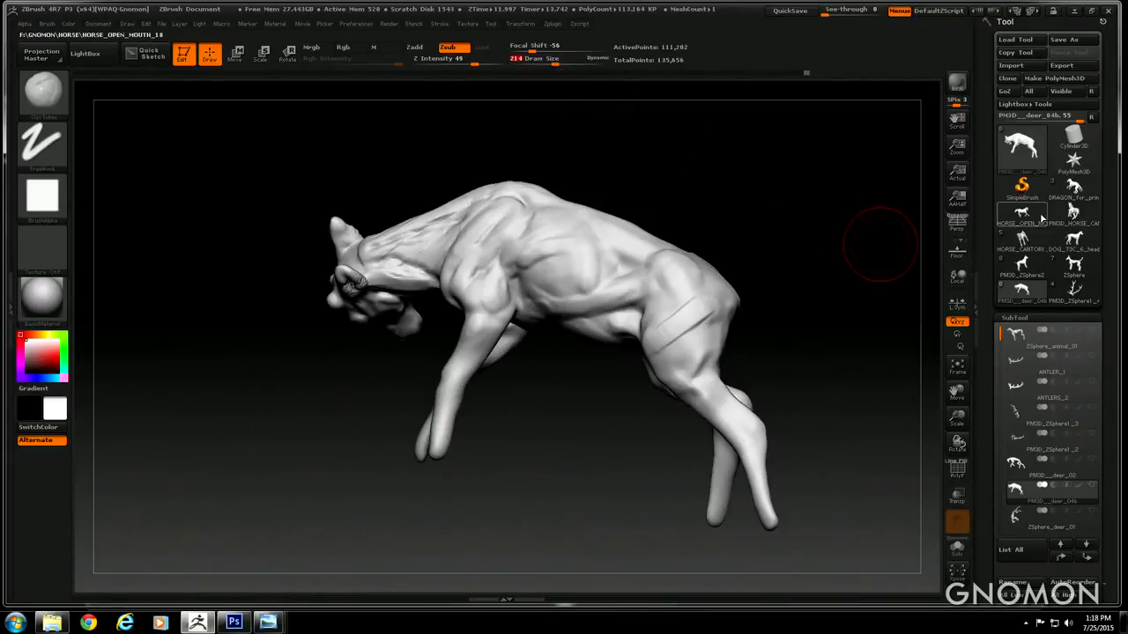
Switch to the ZSphere dog tool, make the DOG_3_01 subtool active and frame the whole dog from the side
click(1074, 263)
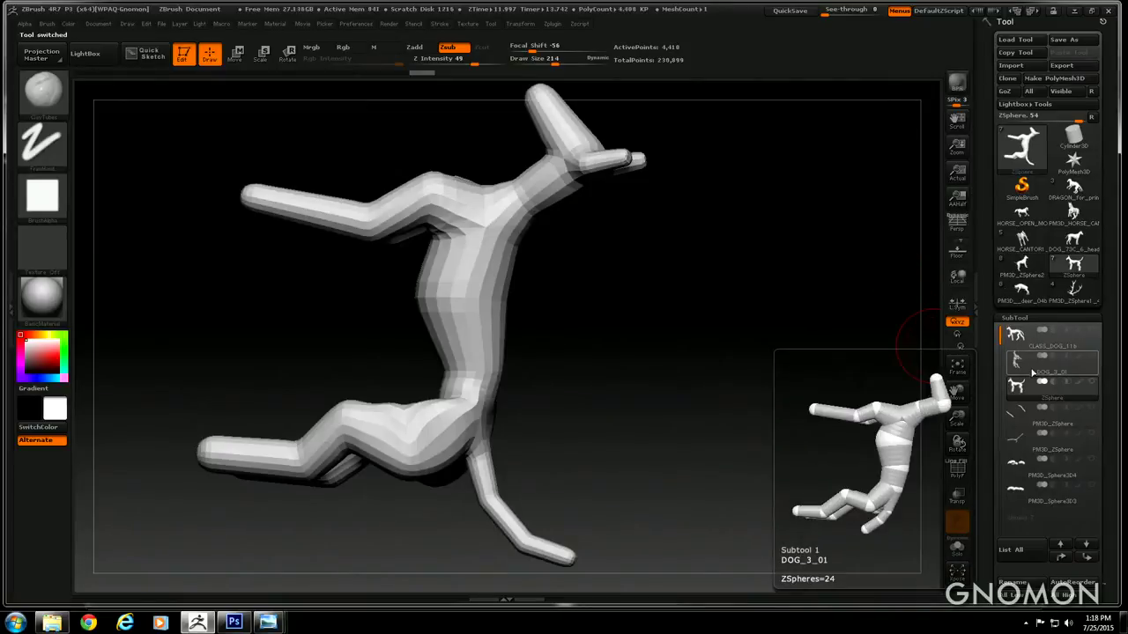
click(1031, 361)
drag(800, 423, 823, 402)
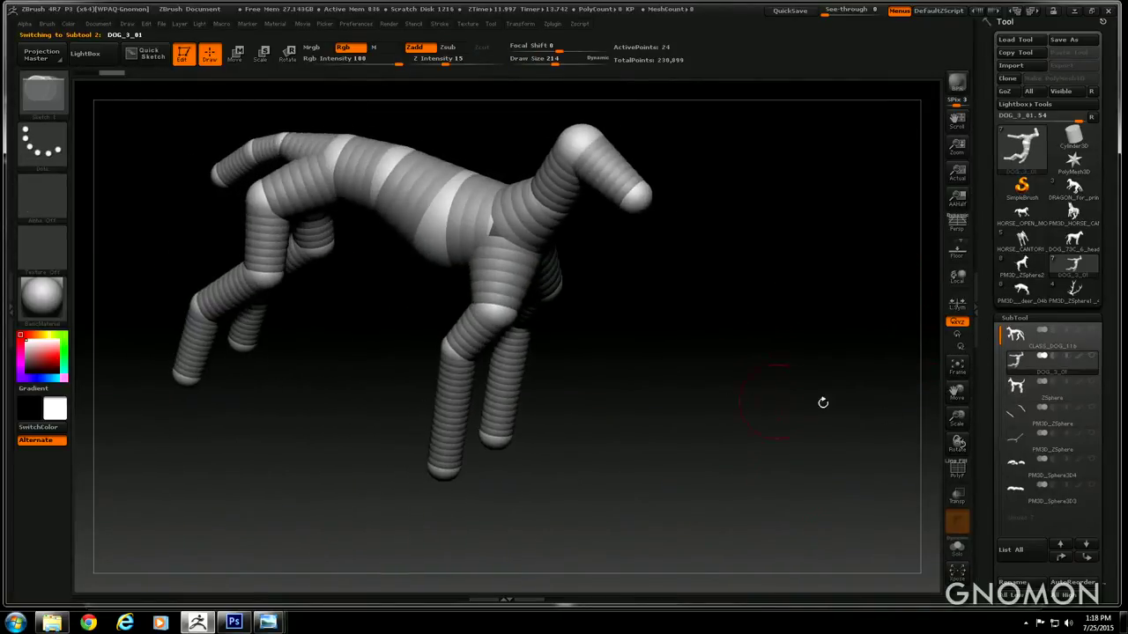
drag(956, 442, 891, 341)
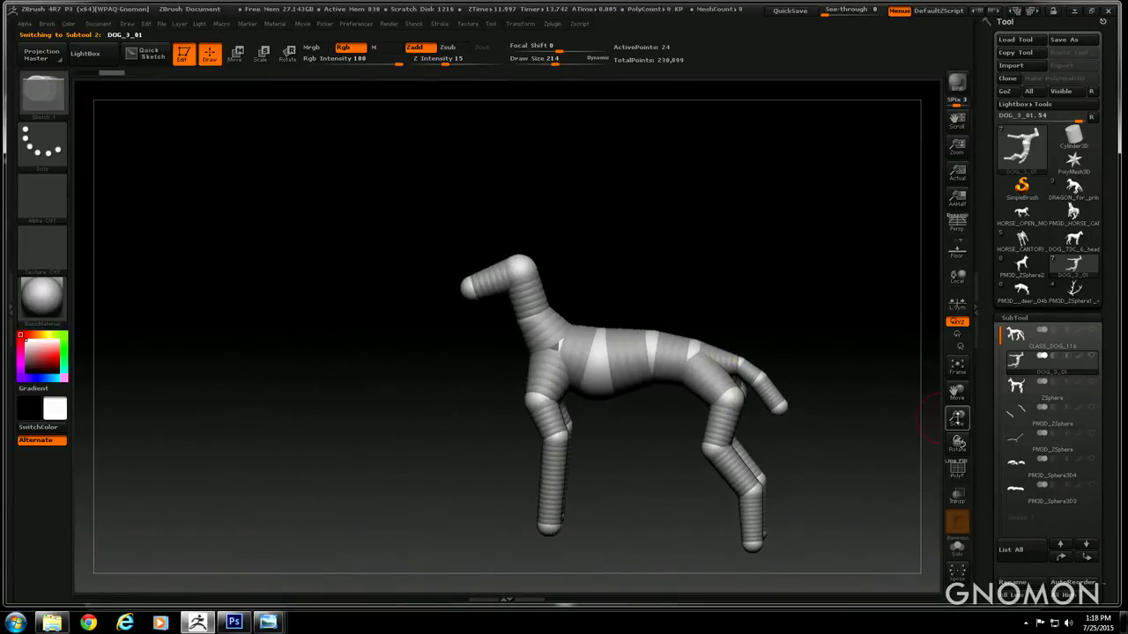
drag(957, 418, 913, 349)
drag(716, 203, 692, 195)
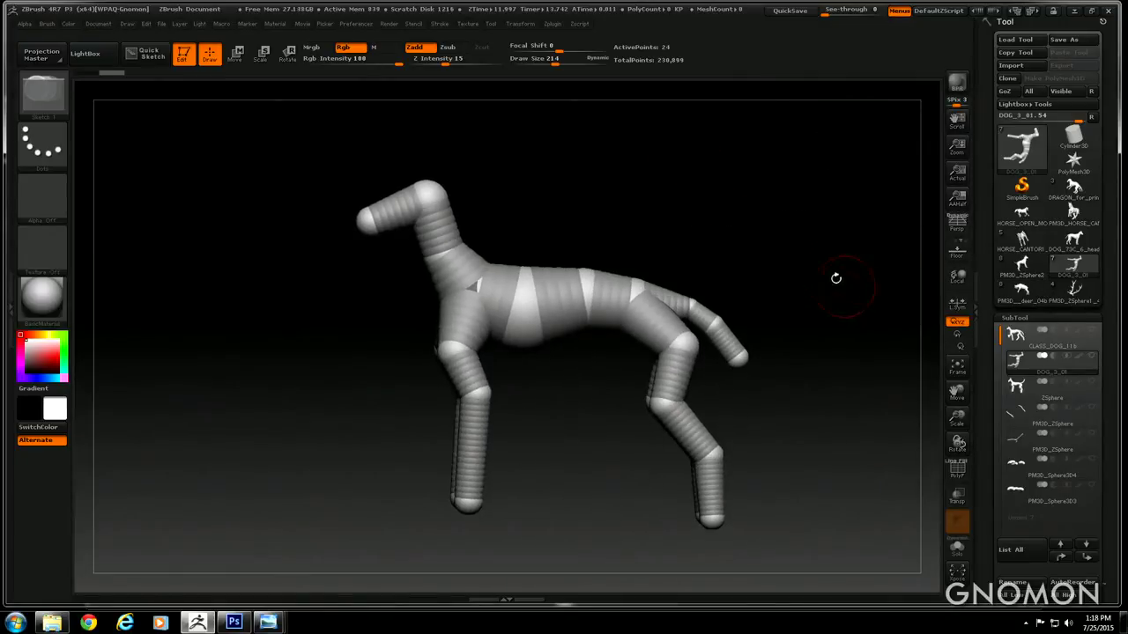
mouse_move(1039, 297)
mouse_move(750, 211)
mouse_down()
mouse_move(728, 196)
mouse_move(737, 200)
mouse_up()
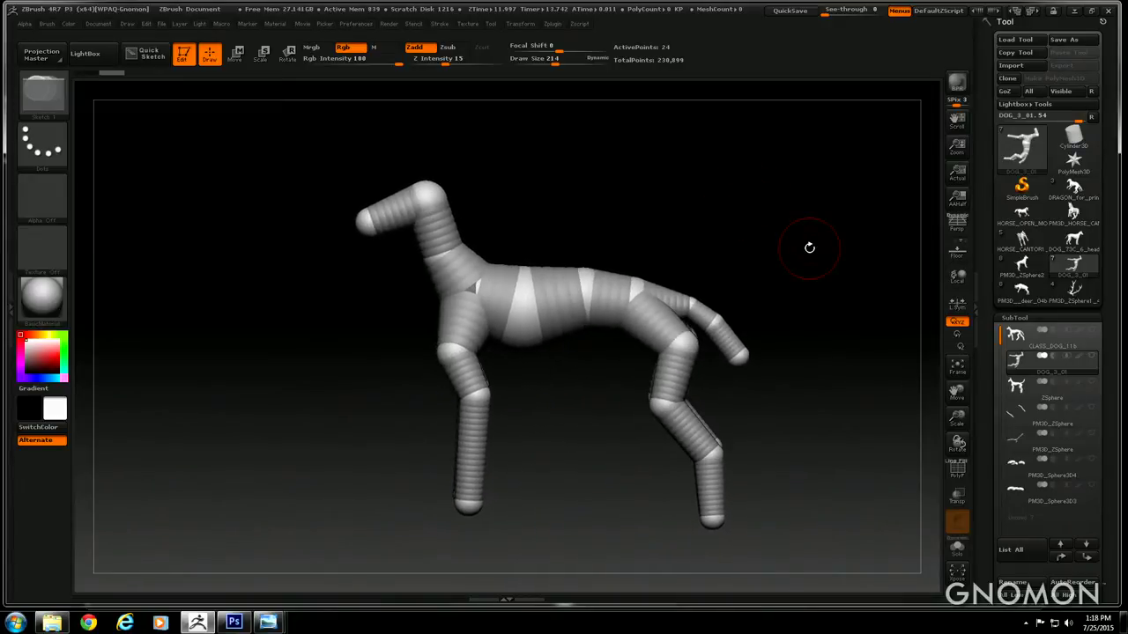
Without symmetry, move the dog's left foreleg ZSpheres so the leg bends at the elbow and reaches forward with a lifted paw
click(520, 25)
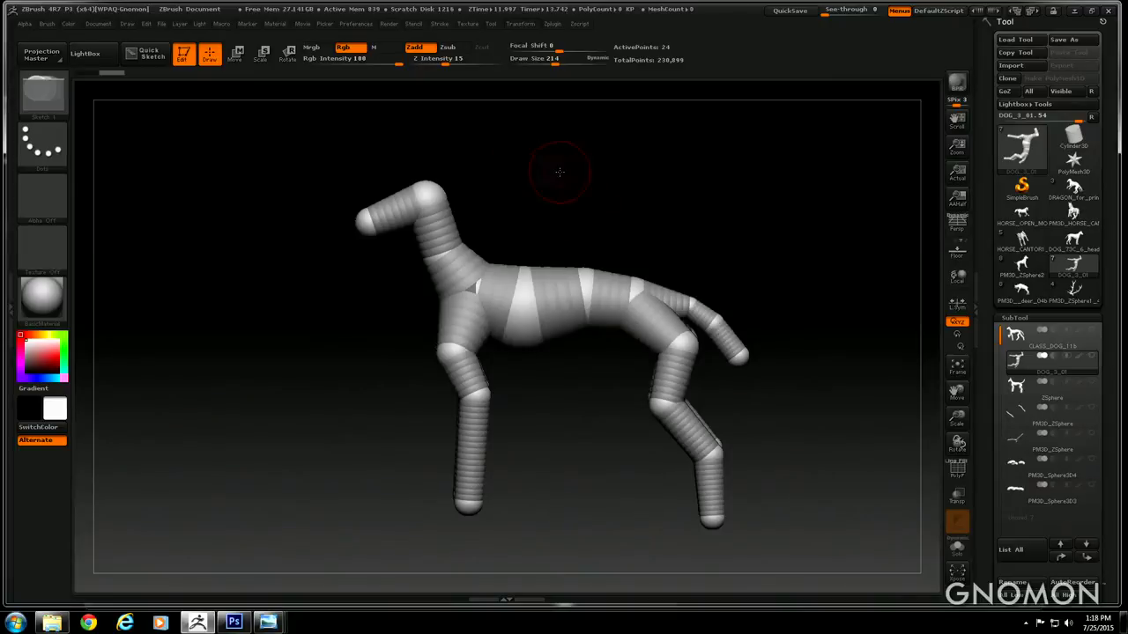
drag(556, 174, 601, 185)
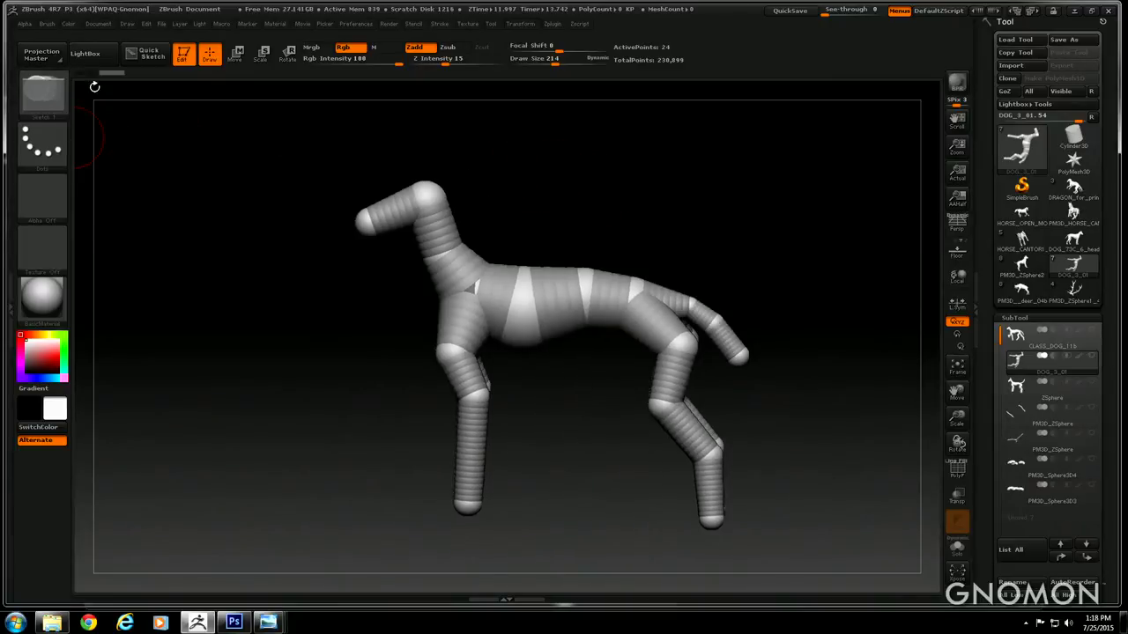
click(51, 95)
click(258, 166)
key(w)
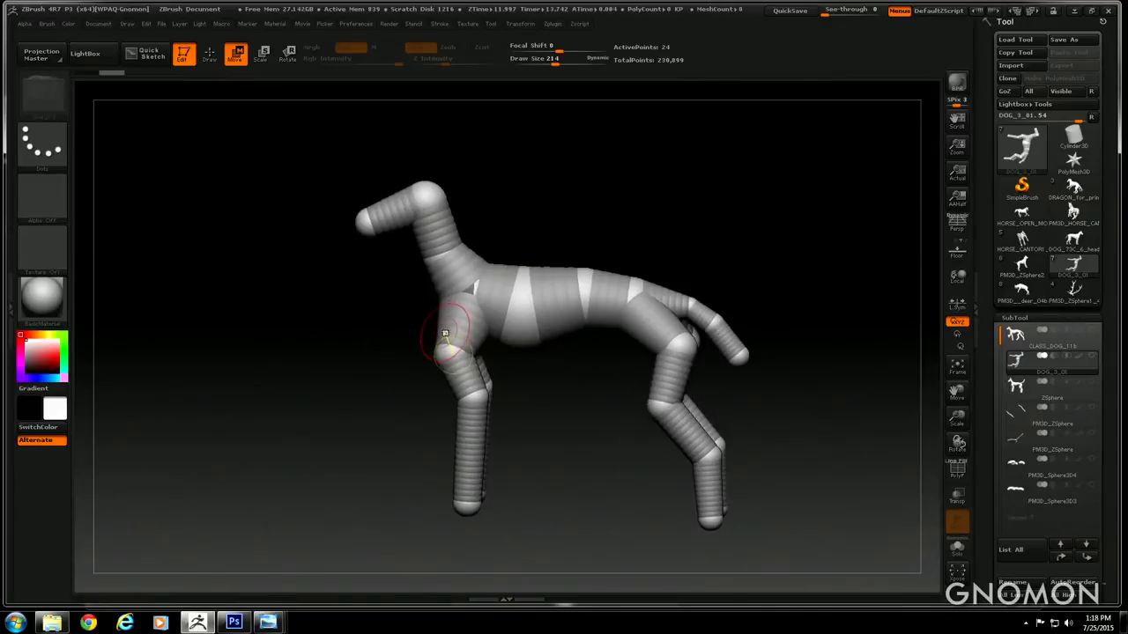
drag(450, 352, 428, 339)
drag(453, 385, 427, 390)
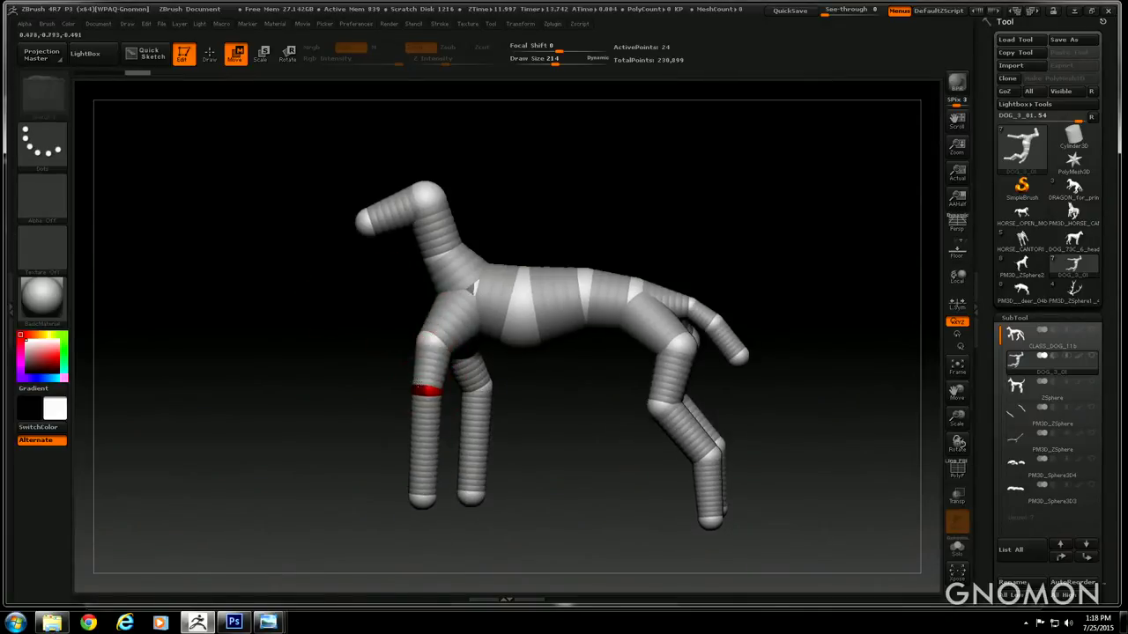
drag(422, 500, 326, 437)
Pose the dog's right hind leg by moving its knee, hock and foot ZSpheres into a lifted, bent position
drag(350, 376, 473, 347)
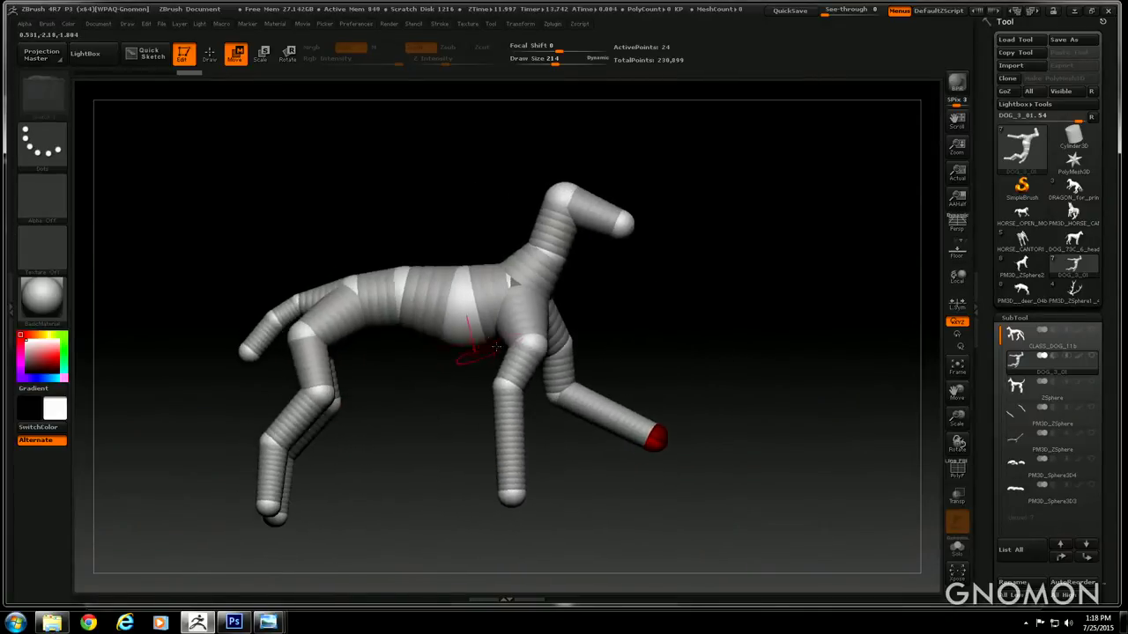
drag(310, 335, 303, 327)
drag(228, 291, 239, 293)
drag(310, 372, 327, 363)
drag(307, 419, 301, 421)
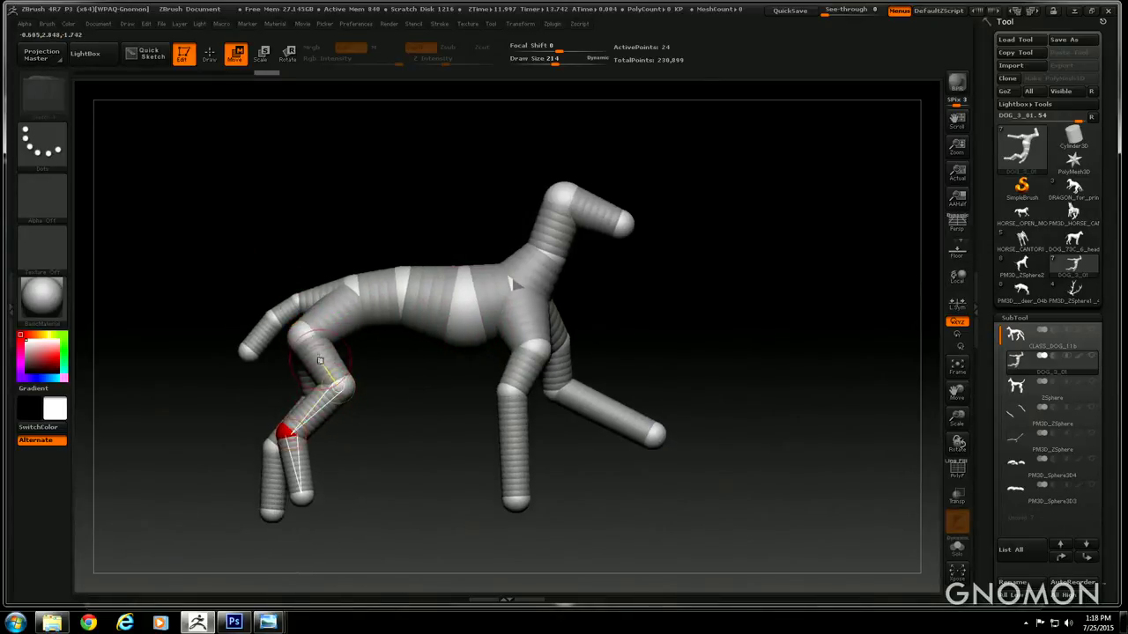
drag(322, 363, 330, 361)
drag(315, 480, 328, 472)
Move the knee, hock and foot of the dog's left hind leg forward so the leg steps beneath the belly
drag(282, 220, 408, 212)
drag(607, 195, 605, 196)
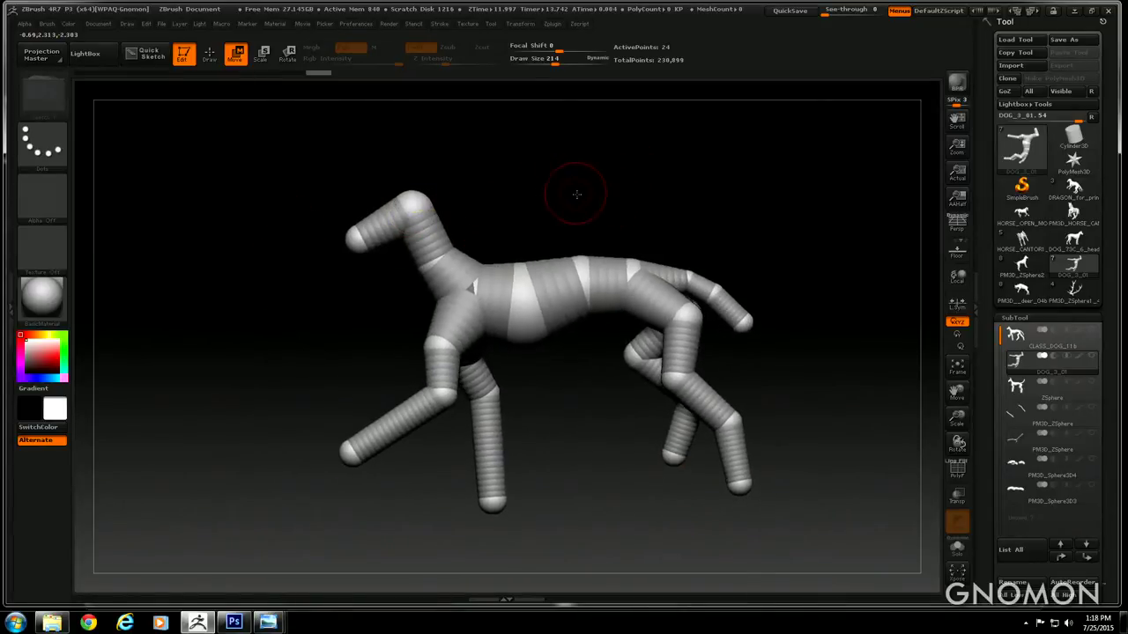
drag(676, 378, 657, 372)
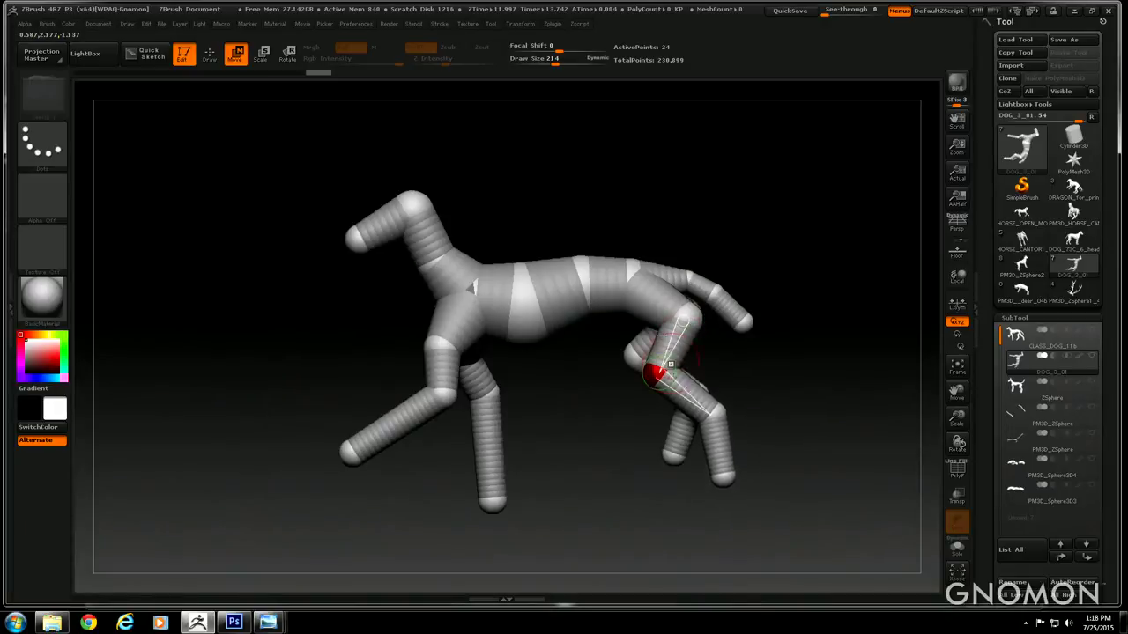
drag(722, 475, 705, 478)
drag(717, 412, 695, 430)
drag(659, 372, 652, 370)
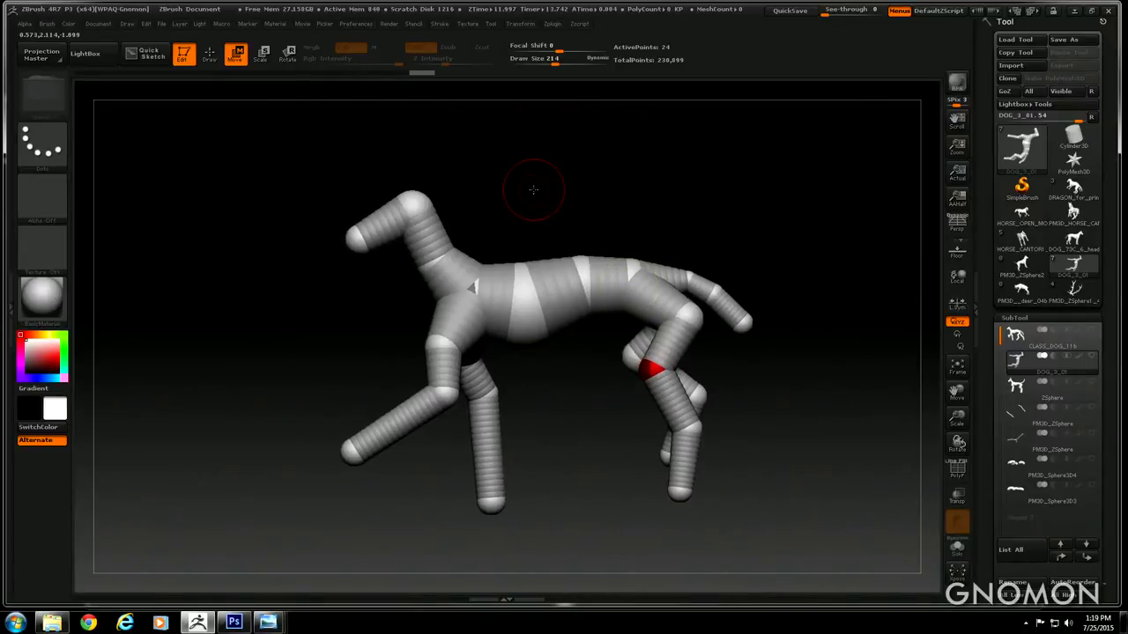
shift+drag(570, 147, 591, 155)
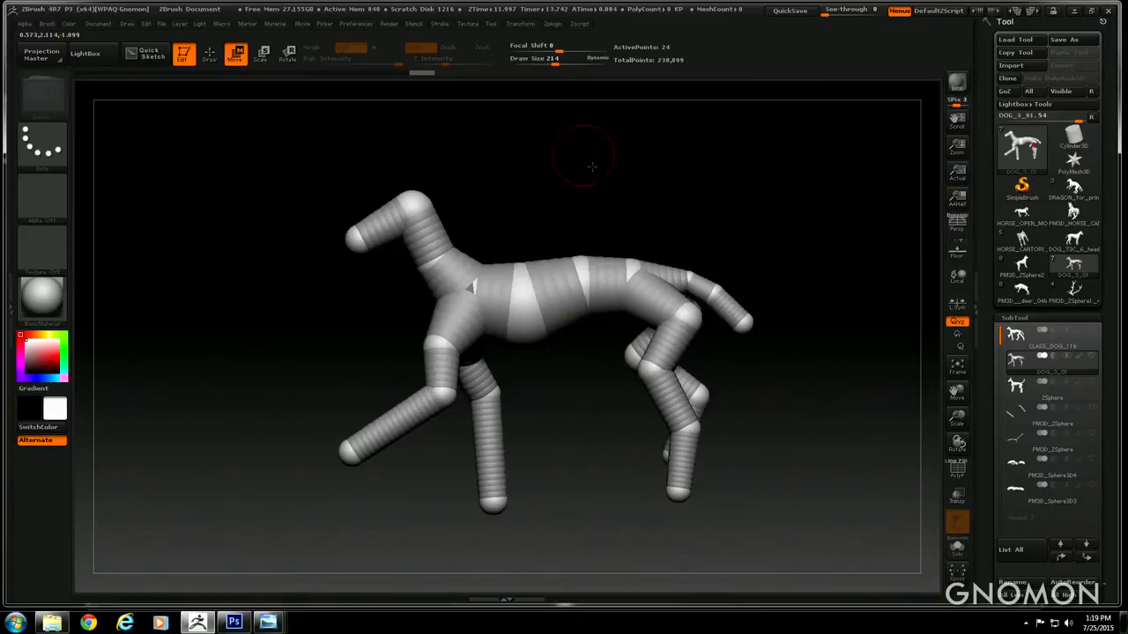
drag(663, 345, 660, 345)
drag(677, 423, 667, 424)
drag(666, 483, 651, 486)
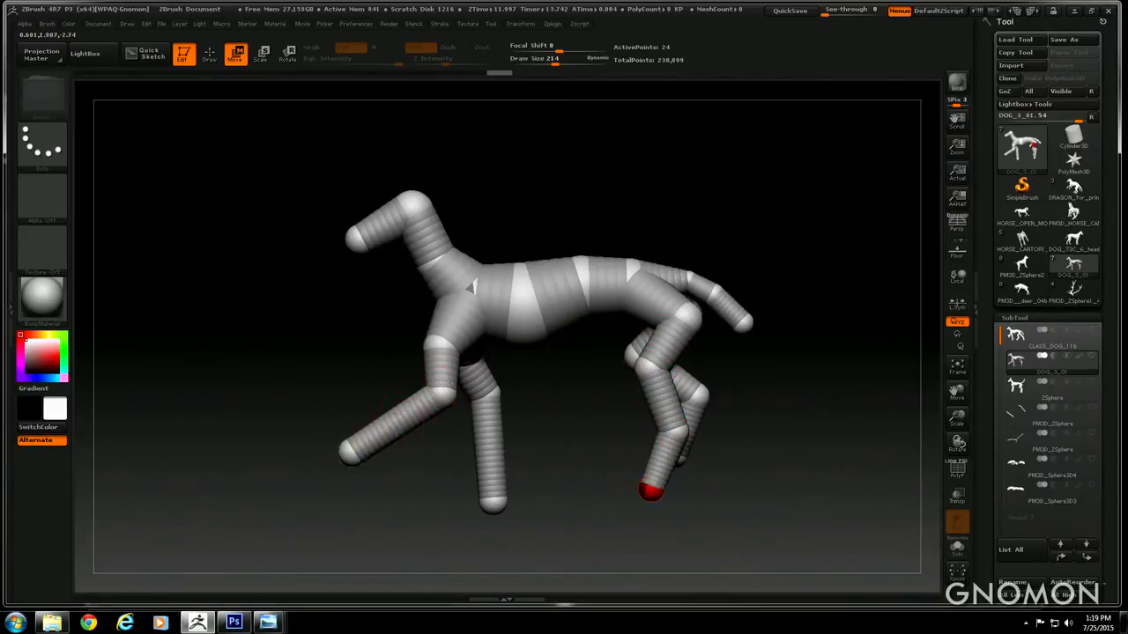
Adjust the left front paw and shift the hocks of both hind legs inward as seen from behind
drag(350, 453, 354, 455)
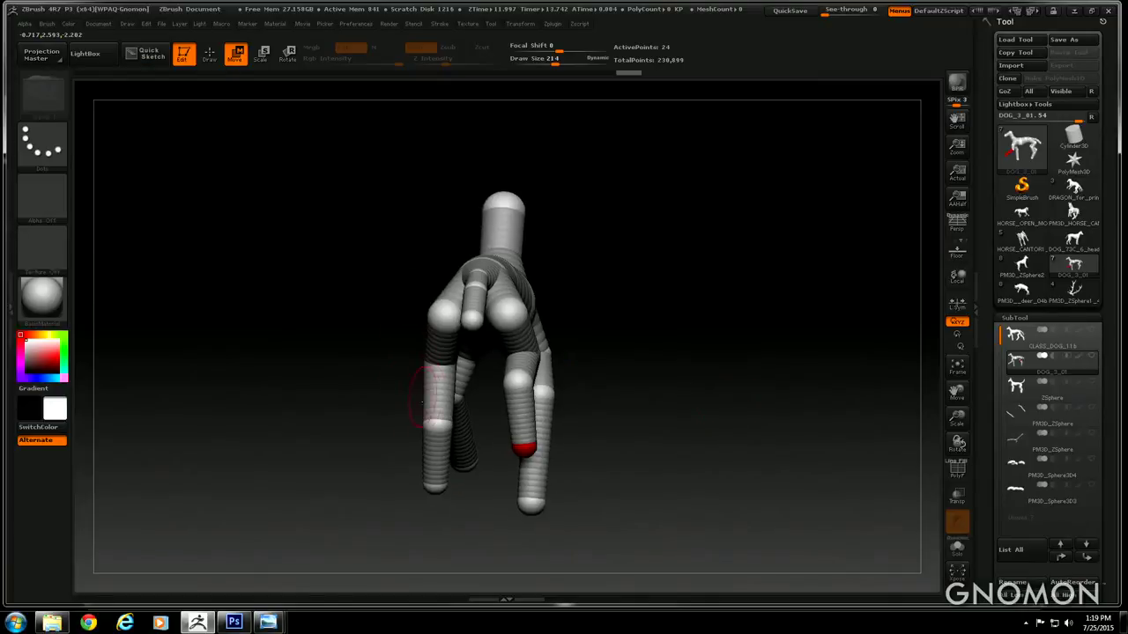
drag(438, 425, 444, 425)
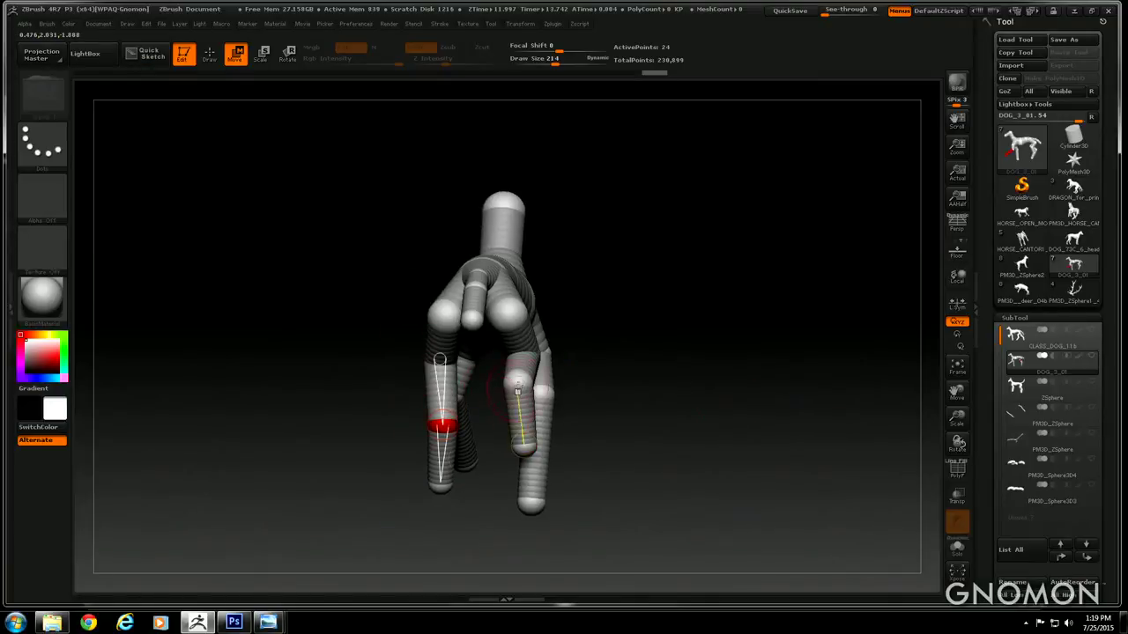
drag(519, 381, 505, 382)
drag(603, 390, 527, 393)
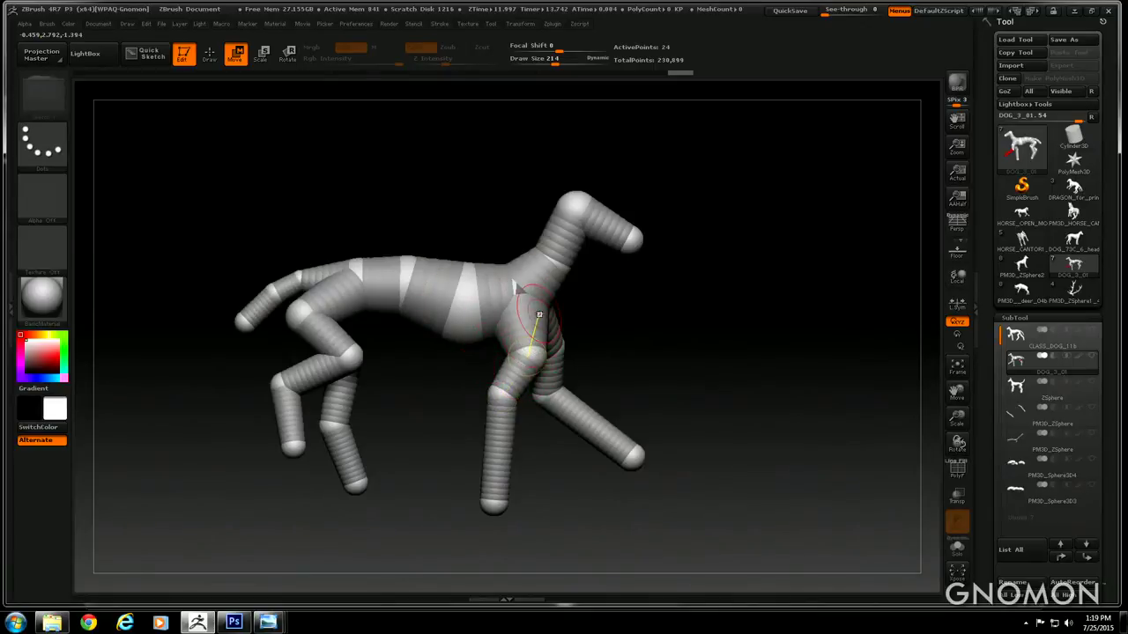
Bend the dog's right foreleg farther back, raise its paw slightly and lower the extended left foreleg
drag(525, 354, 490, 379)
drag(491, 497, 497, 490)
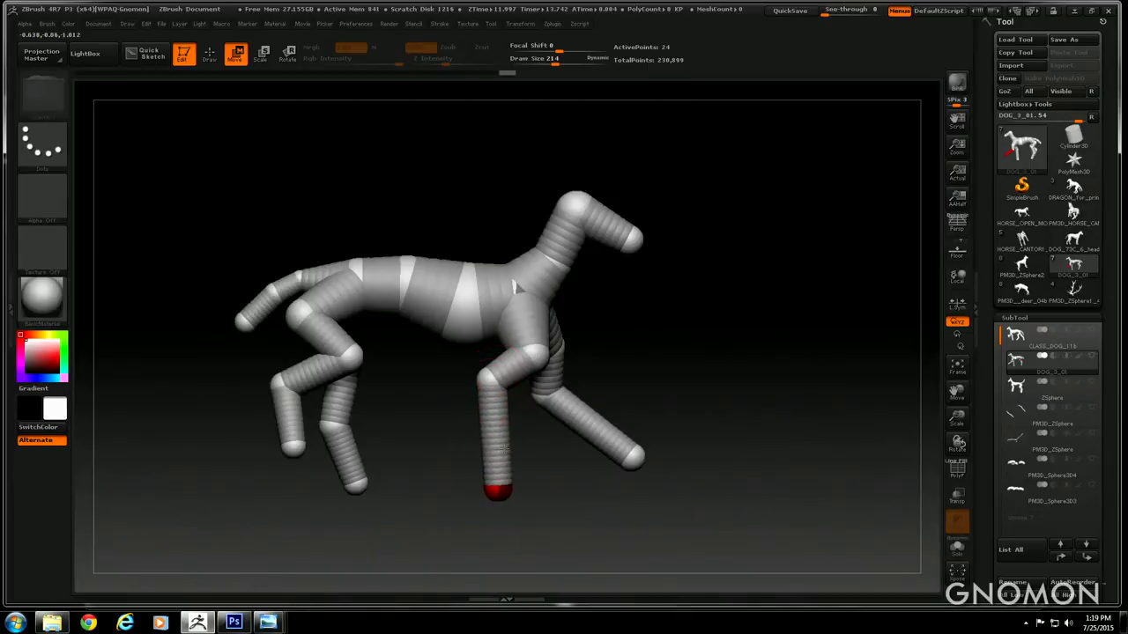
drag(601, 431, 598, 441)
Shift the pelvis ZSphere at the base of the tail backward and fine-tune the left hind leg
drag(400, 183, 379, 235)
drag(353, 275, 343, 271)
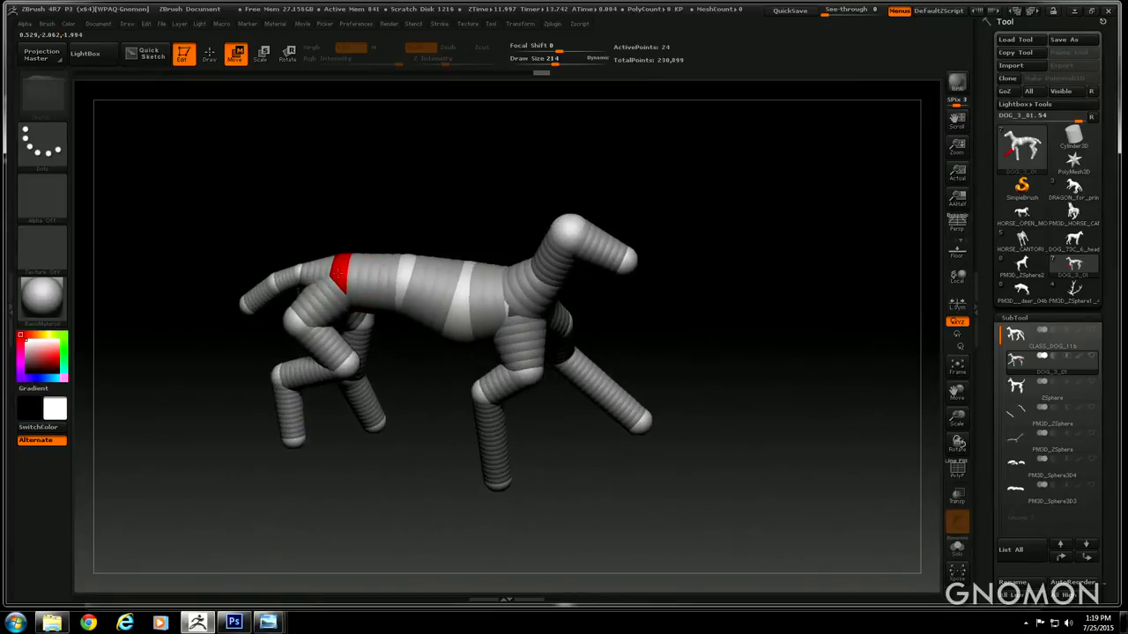
drag(284, 224, 310, 206)
drag(825, 343, 698, 332)
drag(604, 174, 596, 176)
drag(627, 358, 620, 352)
Preview the posed dog's adaptive skin from the side and return to Draw mode
key(a)
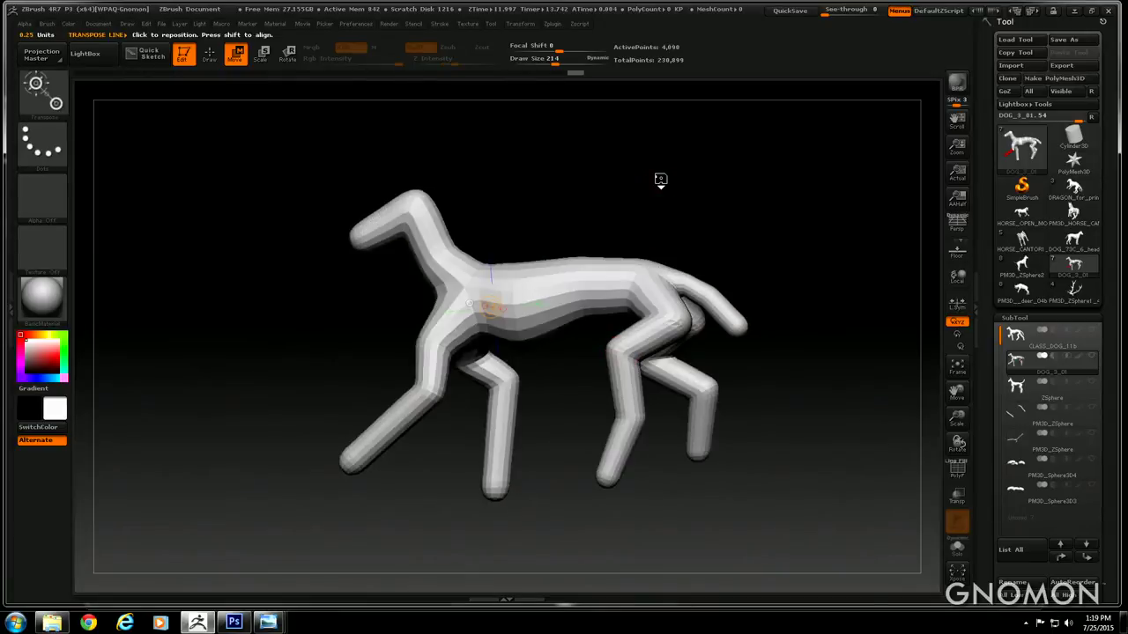
drag(693, 196, 613, 182)
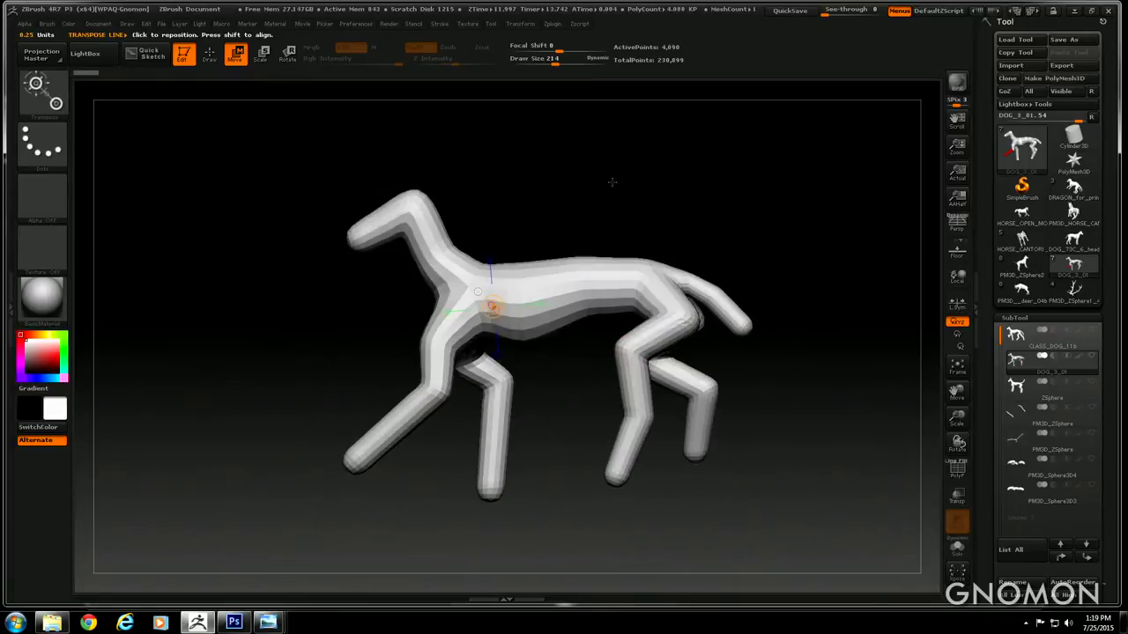
click(209, 53)
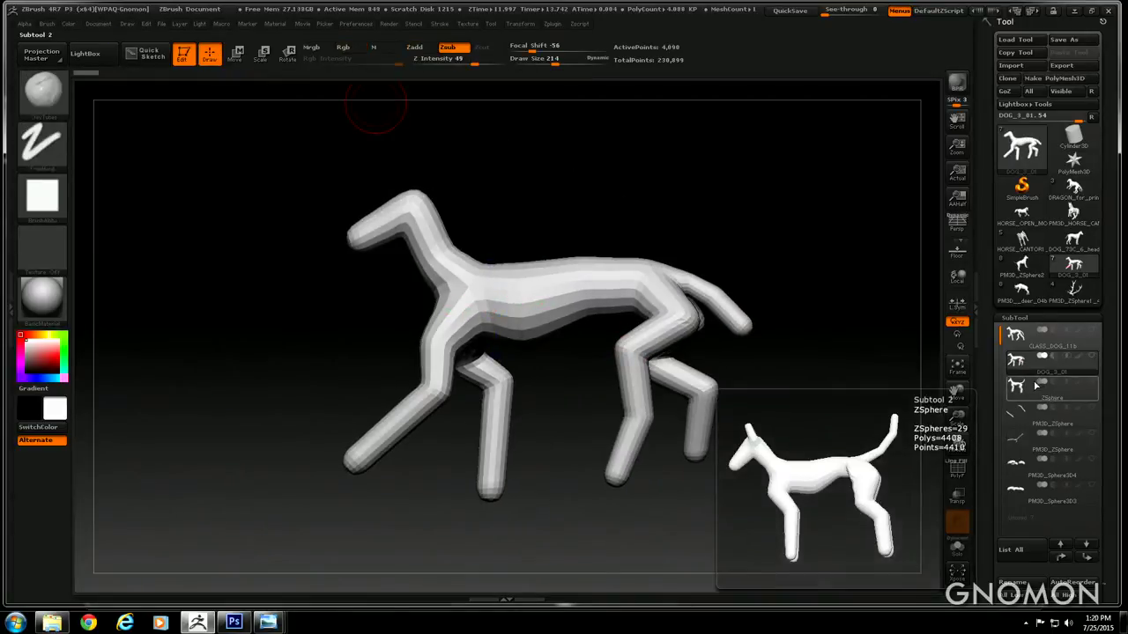
drag(818, 257, 830, 265)
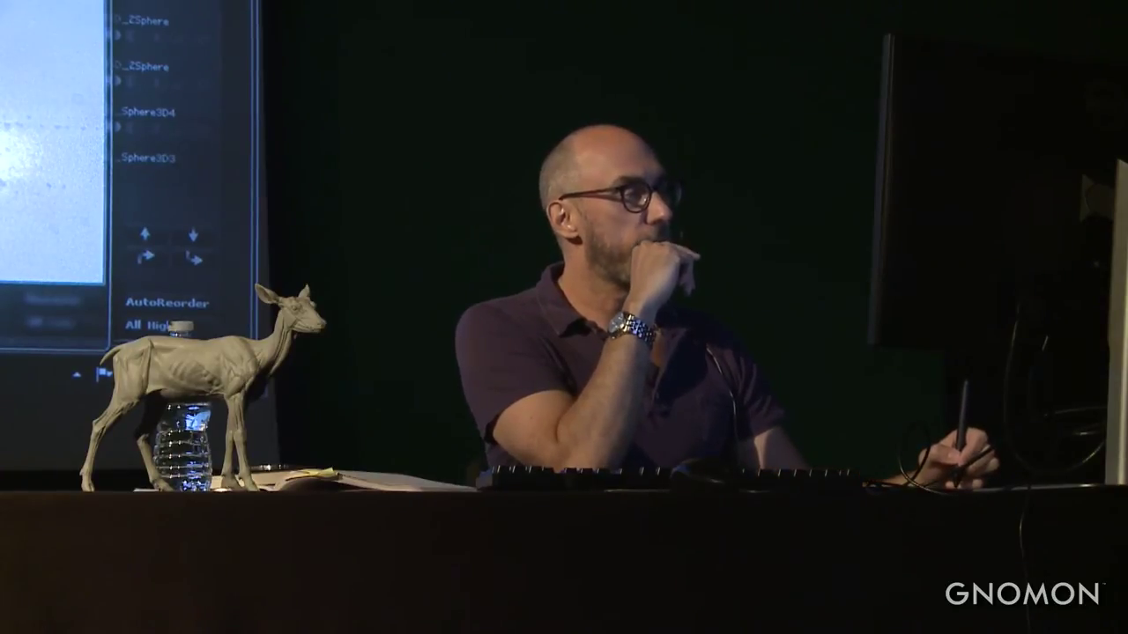
Study the sculpture photos 20140304_150155.jpg and PHILLY_albert_laessle.JPG, and minimise the photo viewer and the OTHER folder
mouse_move(123, 375)
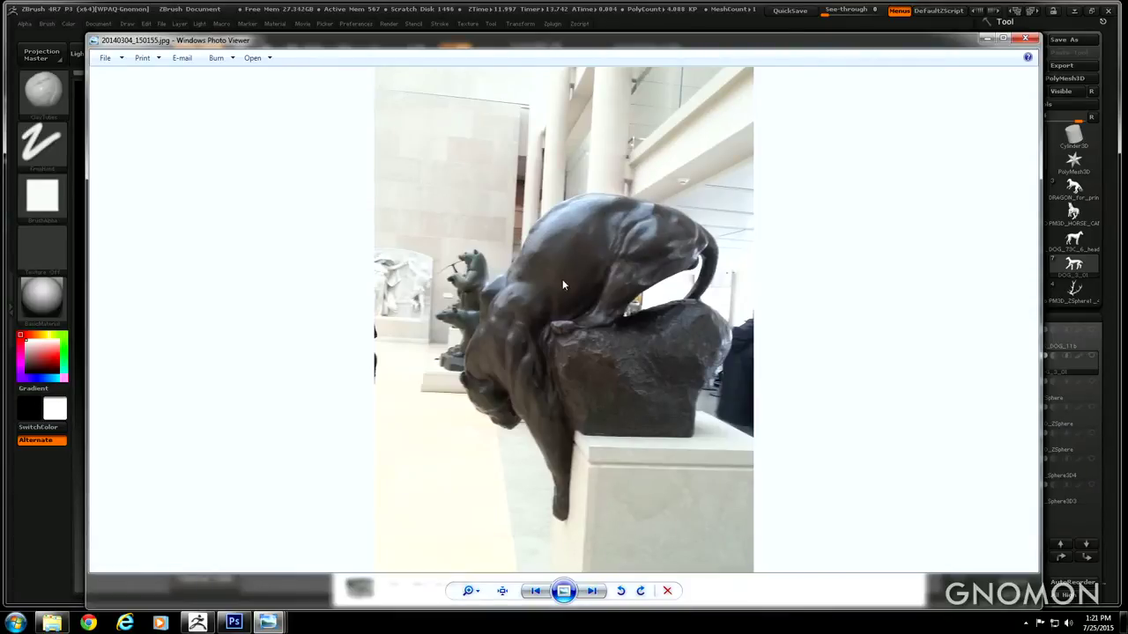
click(1022, 41)
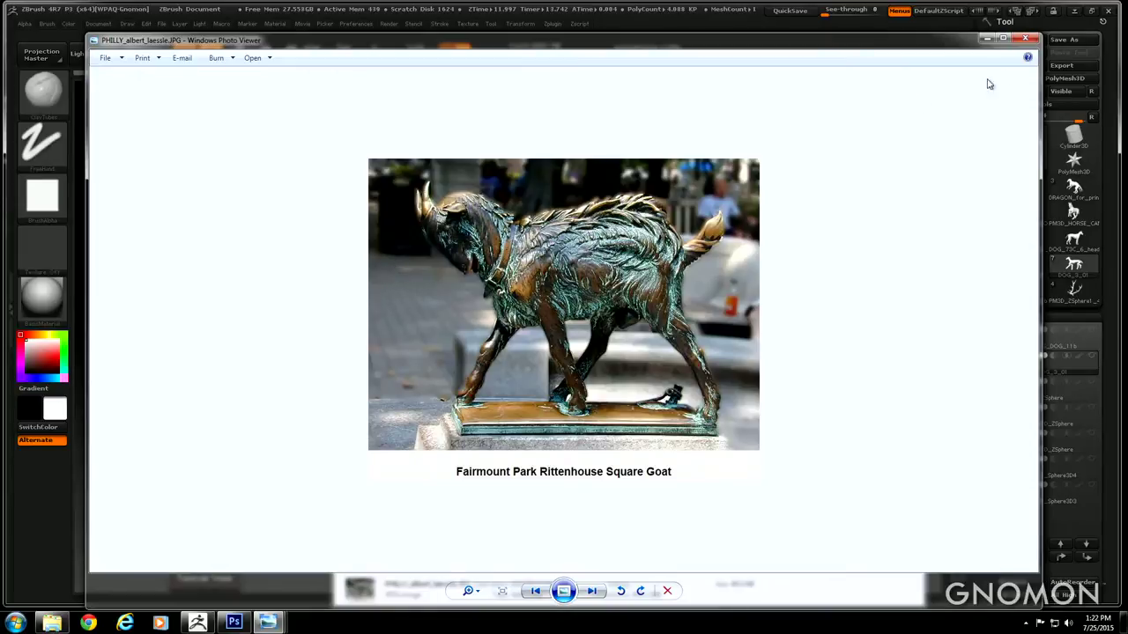
click(985, 39)
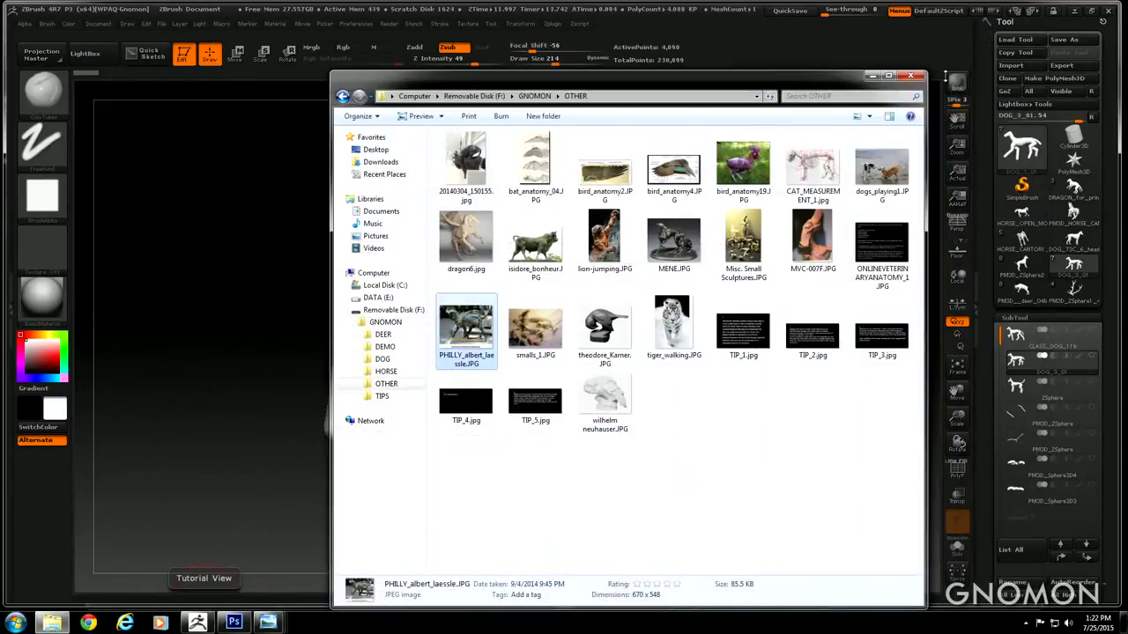
click(873, 77)
Look at the posed dog from its other side, switch to the PM3D__deer_04b model and turn it upright in side view
drag(756, 278, 767, 273)
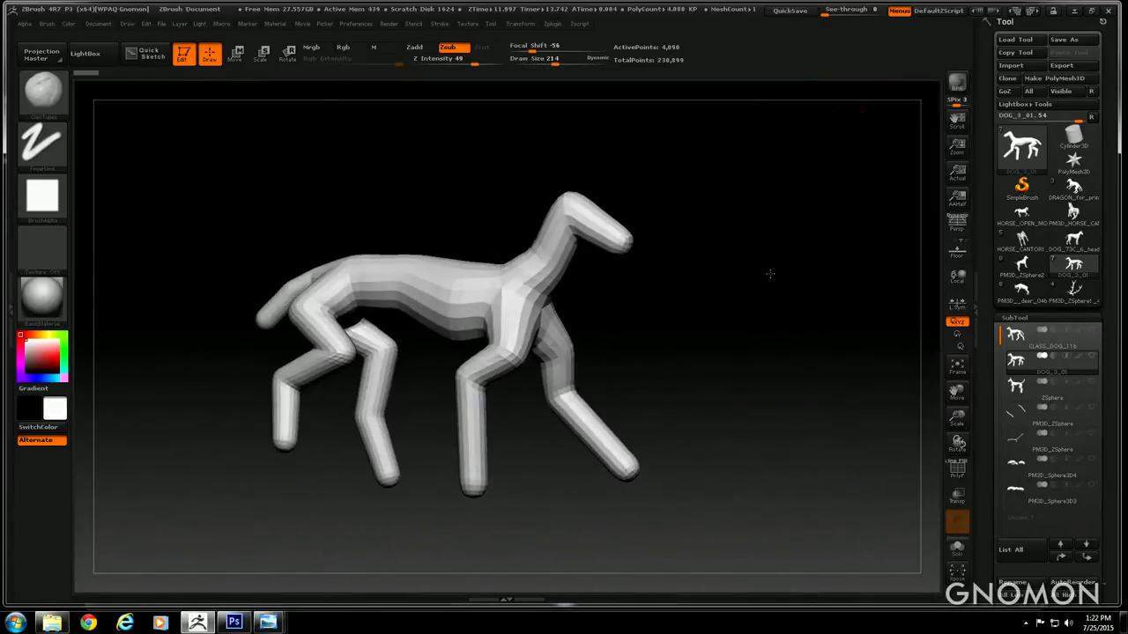
click(1022, 289)
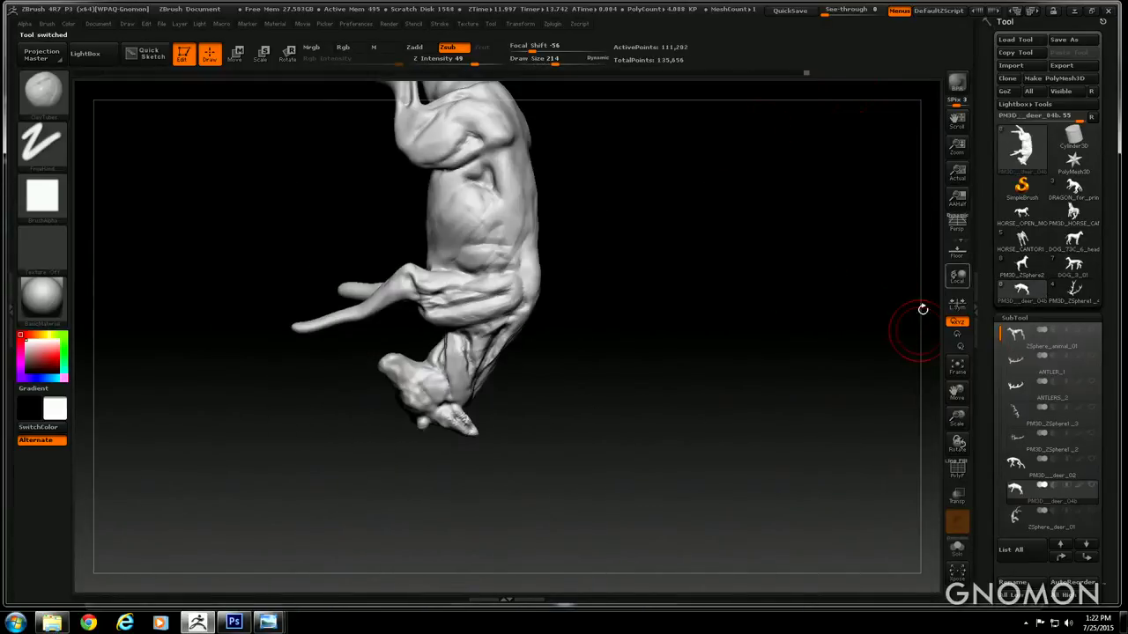
drag(922, 327, 679, 239)
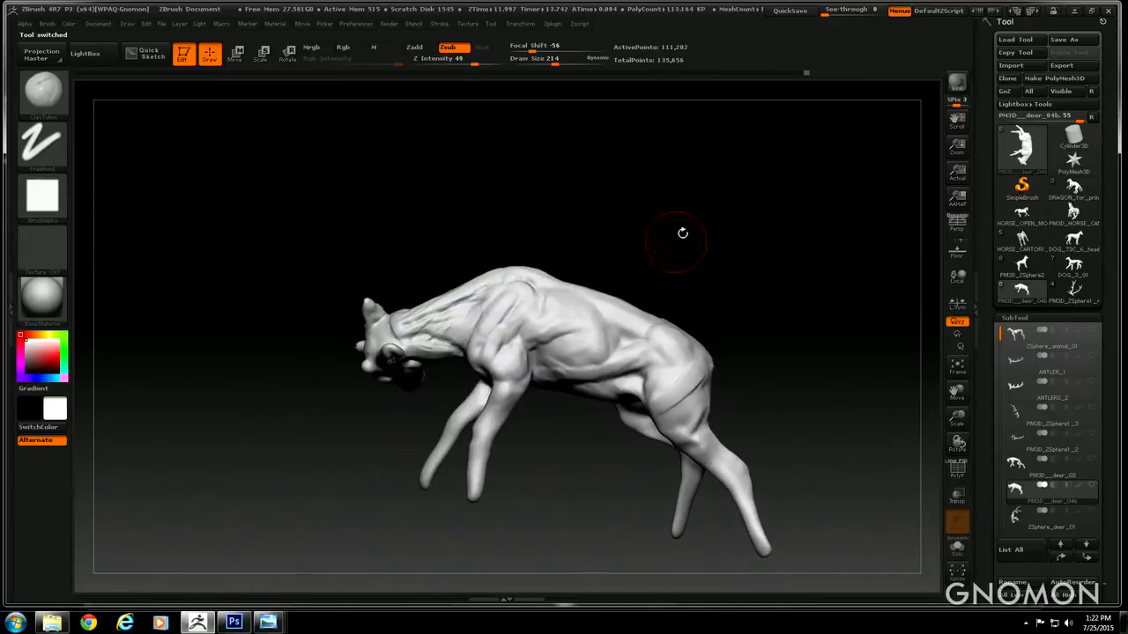
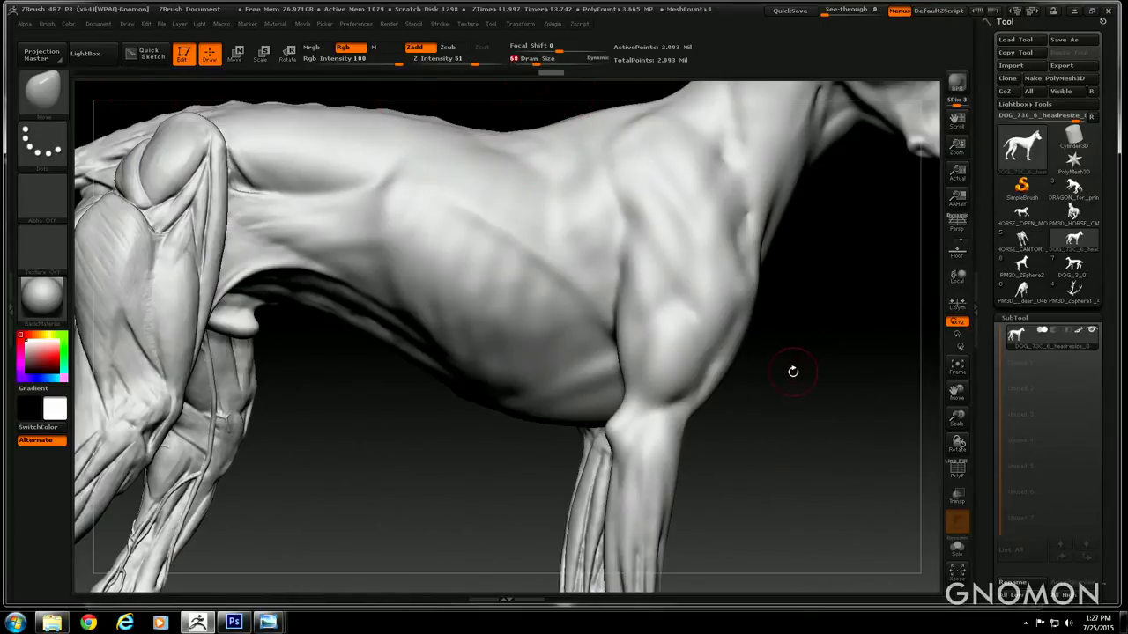
Select the Standard brush, set its draw size to 47 and frame the dog's ribcage and shoulder more closely
click(50, 93)
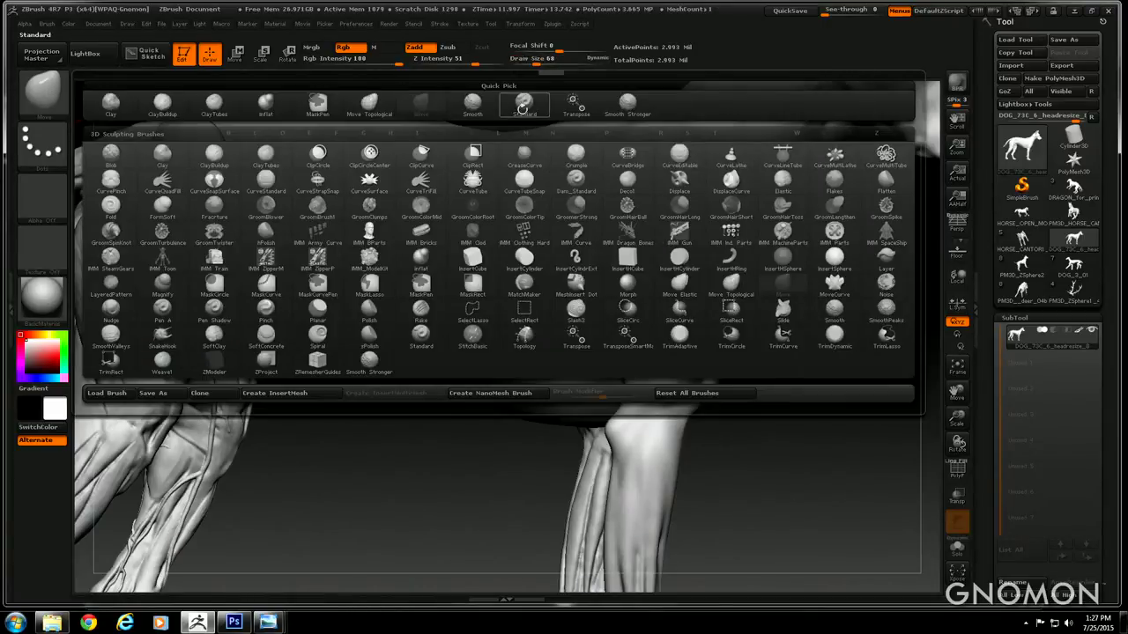
click(527, 105)
drag(537, 62, 531, 62)
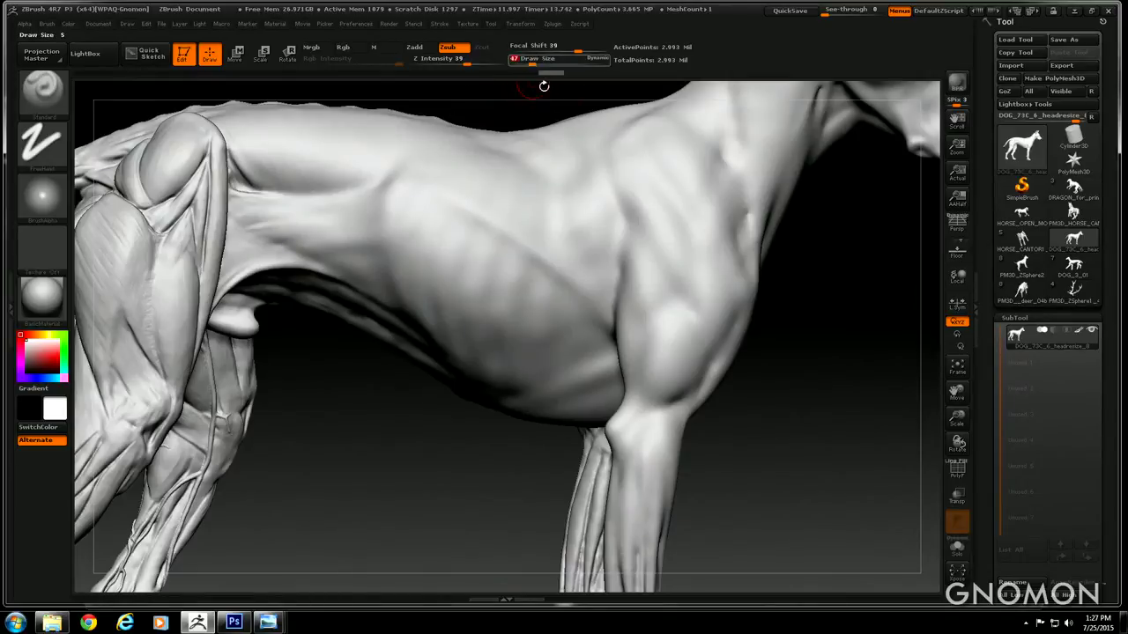
drag(958, 417, 957, 437)
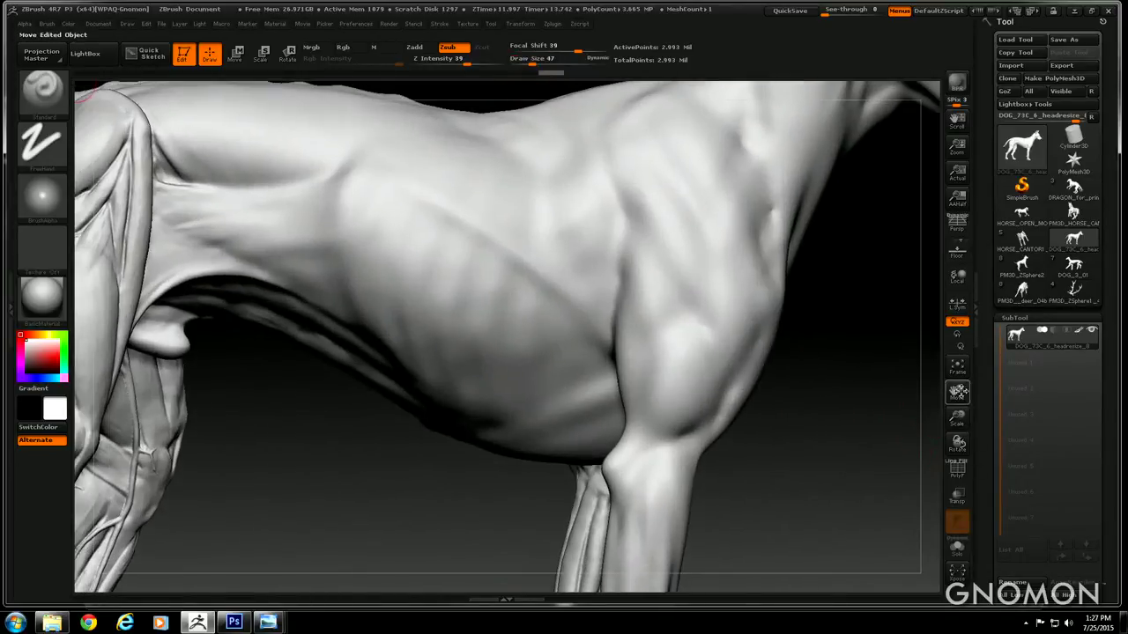
Set Z Intensity to 21 and sculpt subtle muscle creases on the dog's upper foreleg and along the shoulder's rear edge
drag(958, 392, 964, 387)
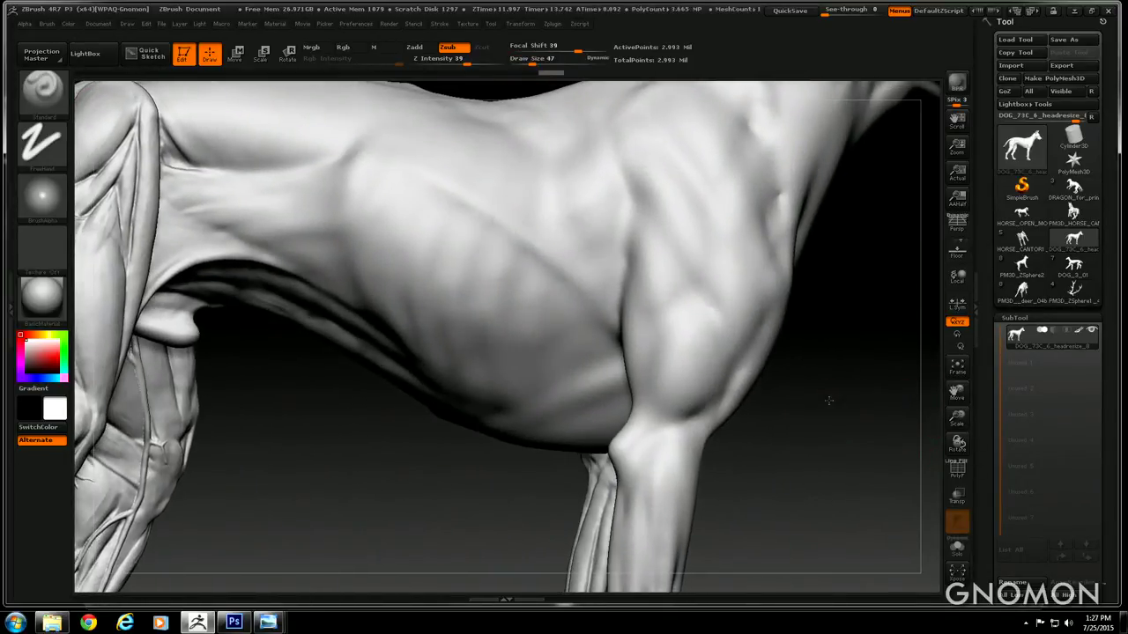
drag(828, 401, 835, 327)
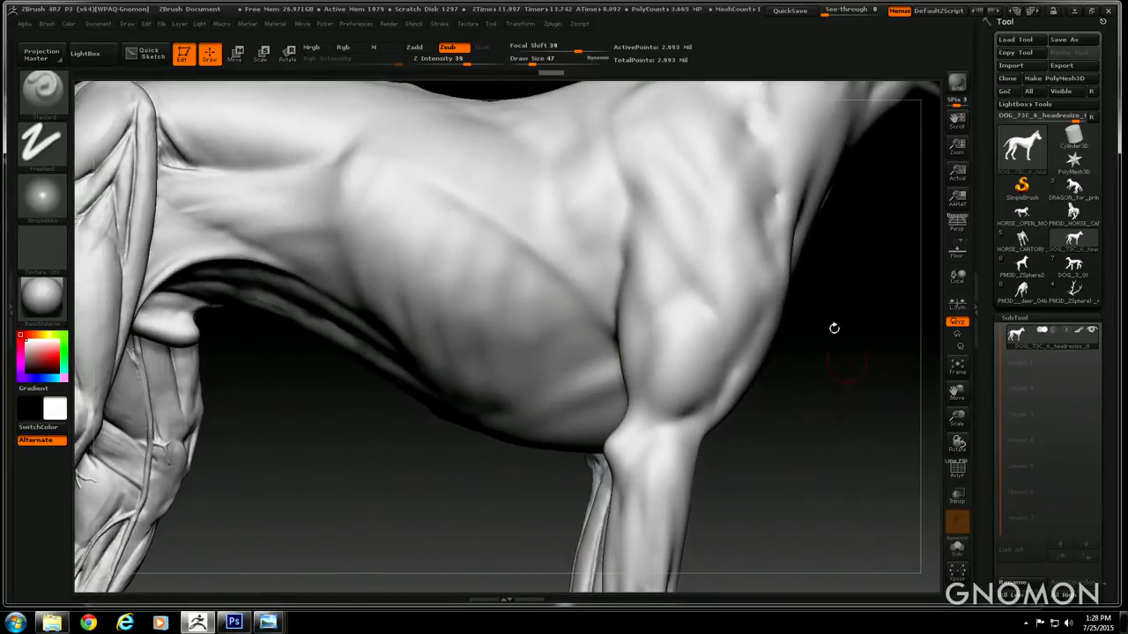
click(687, 285)
click(451, 62)
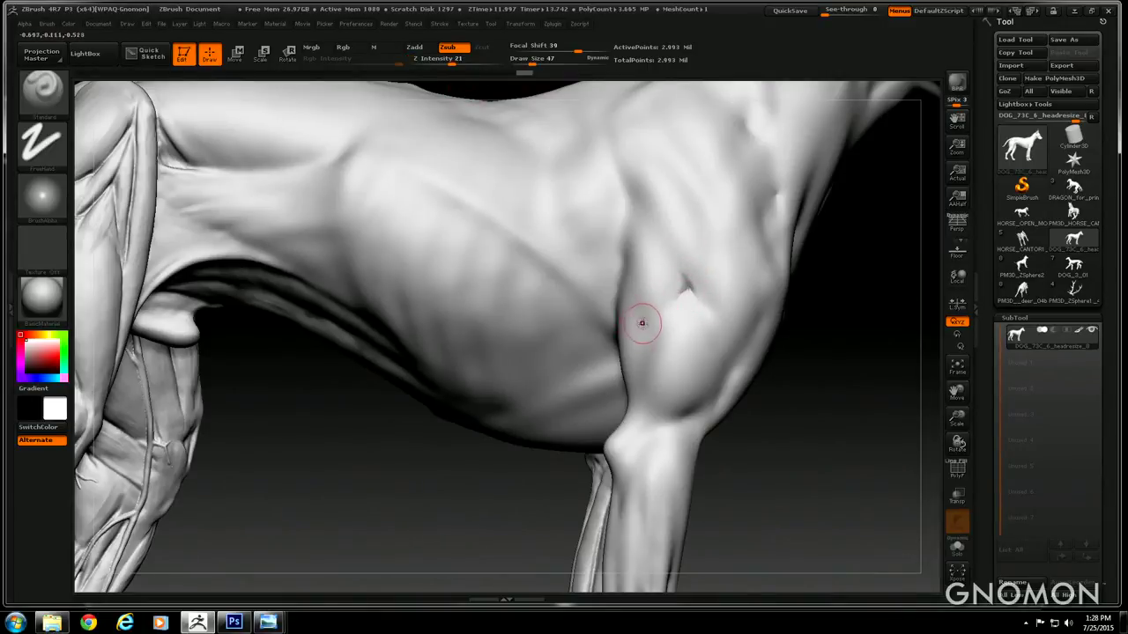
alt+drag(646, 326, 638, 353)
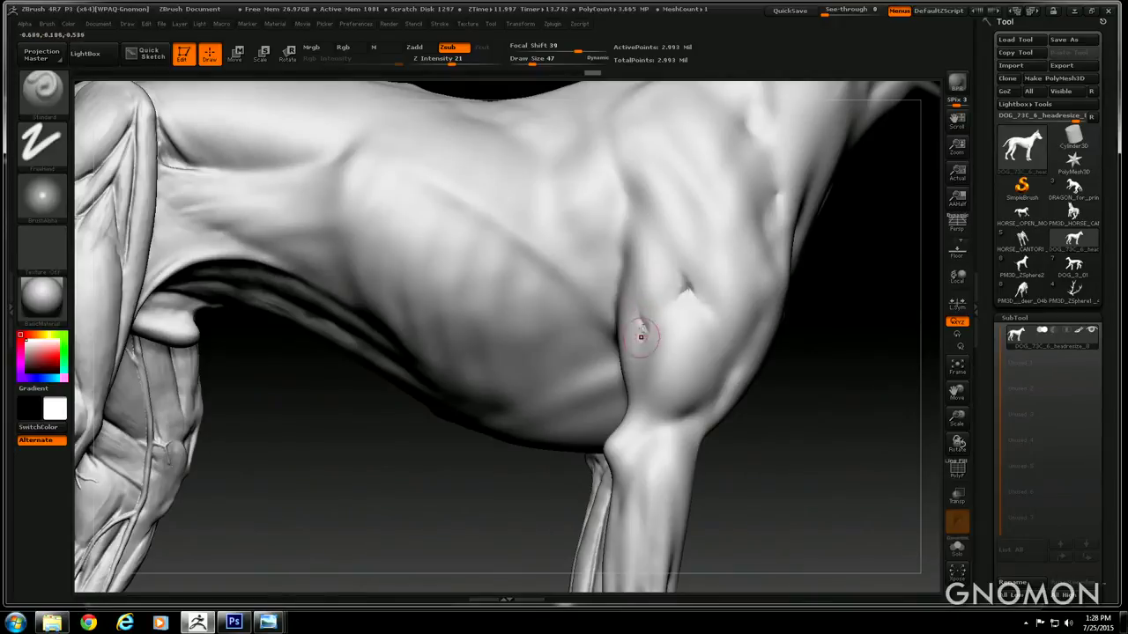
alt+drag(626, 247, 623, 255)
mouse_move(629, 187)
alt+mouse_down()
mouse_move(650, 221)
mouse_move(628, 245)
alt+mouse_up()
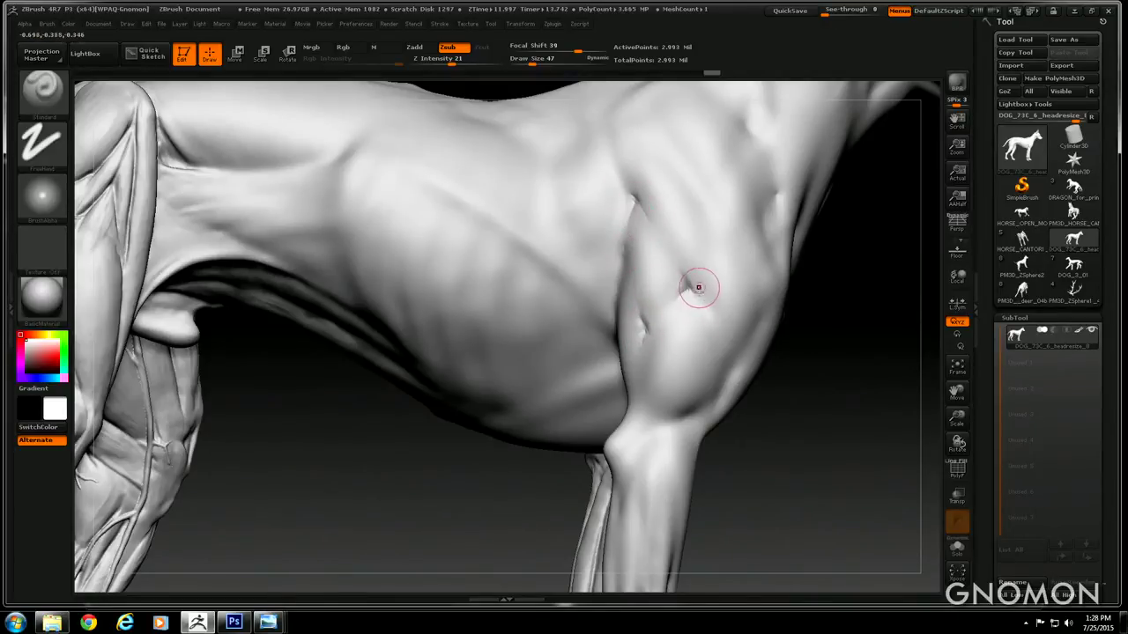
mouse_move(684, 289)
mouse_down()
mouse_move(675, 283)
mouse_move(657, 315)
mouse_move(665, 326)
mouse_move(678, 281)
mouse_move(683, 302)
mouse_up()
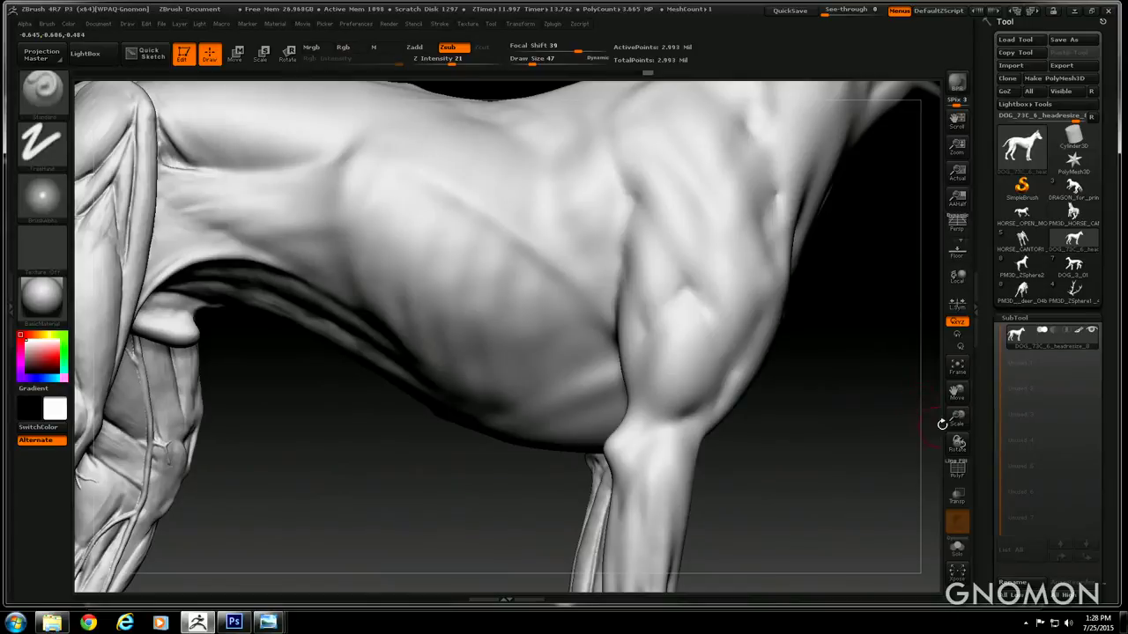
Compare both sides of the whole dog, switch to the PM3D__deer_04b model and frame it upright in side view
drag(944, 423, 725, 246)
key(shift)
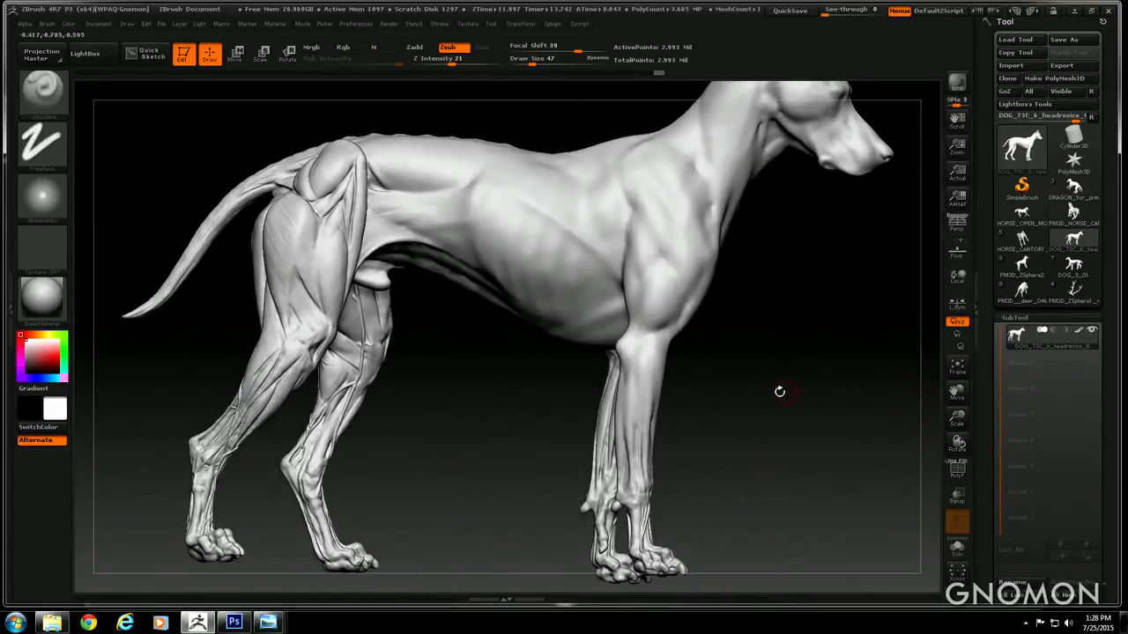
drag(781, 390, 658, 369)
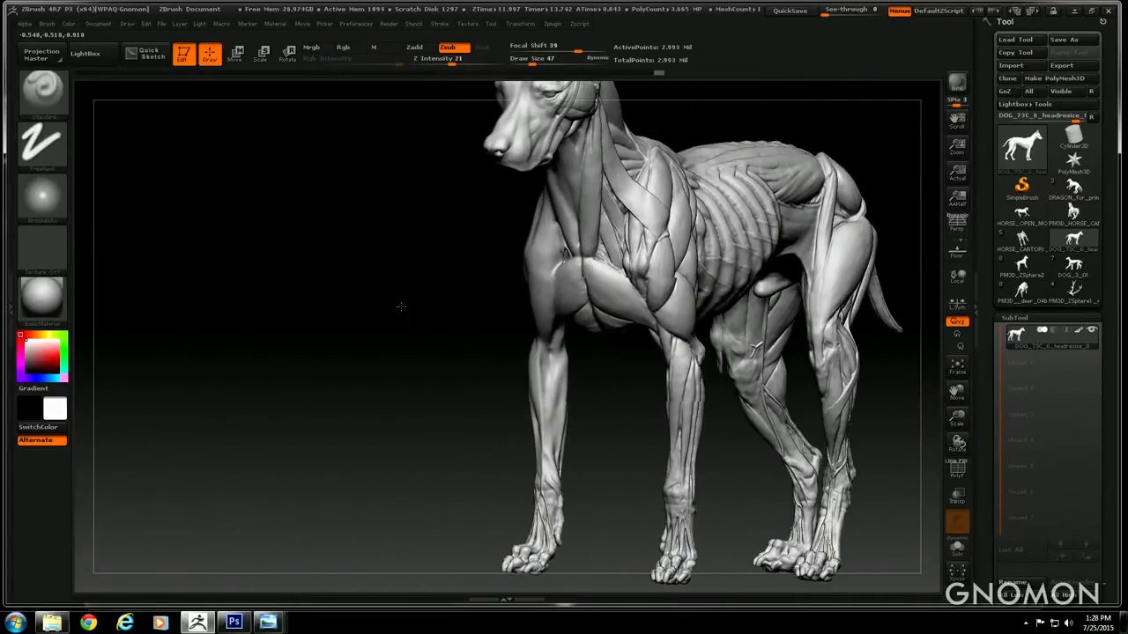
drag(400, 304, 526, 291)
click(1036, 296)
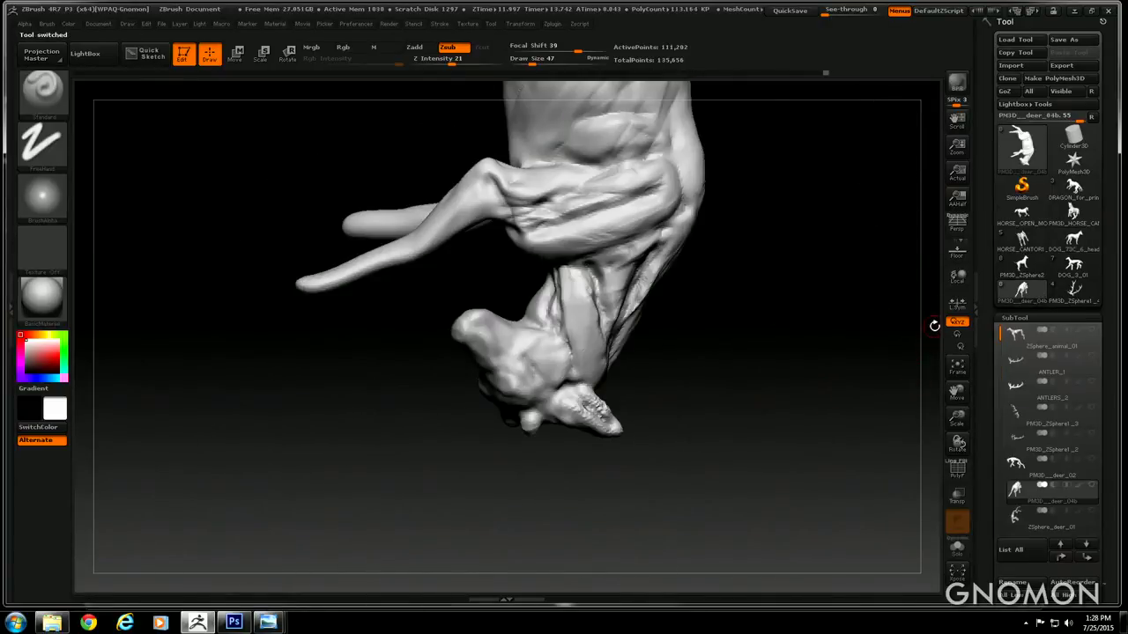
drag(961, 418, 972, 456)
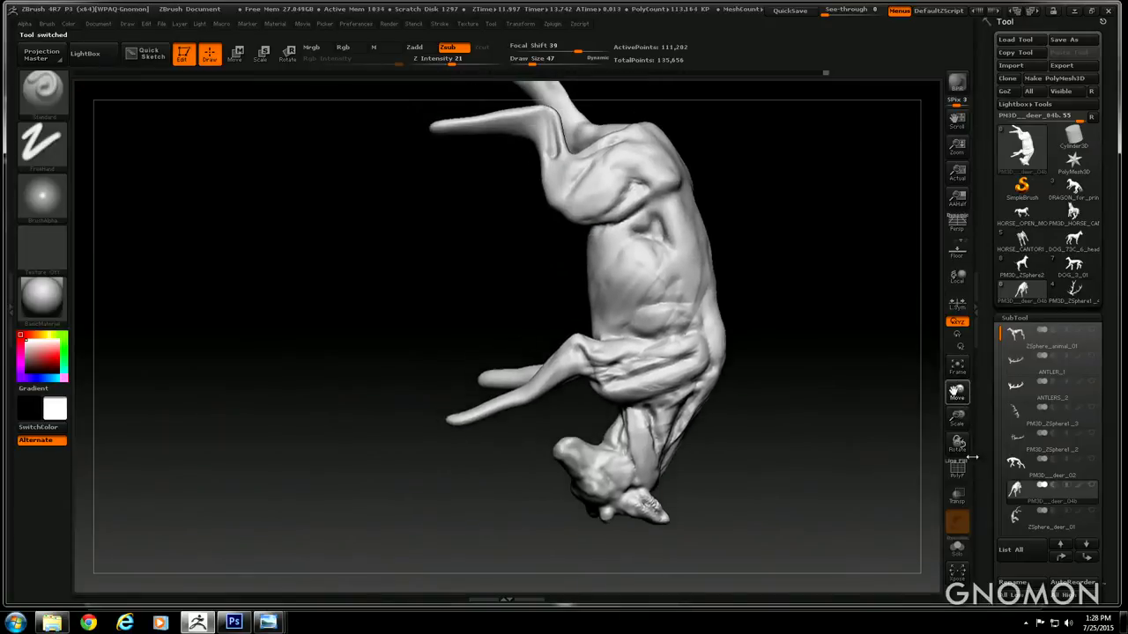
drag(831, 331, 875, 446)
drag(879, 495, 675, 318)
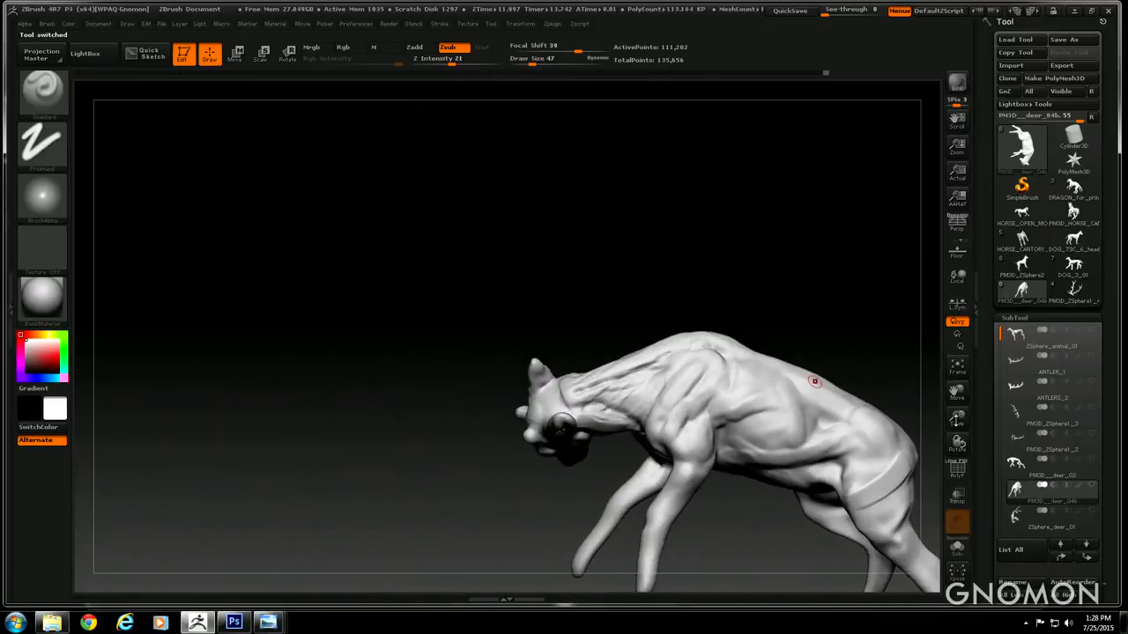
drag(954, 388, 772, 255)
drag(867, 325, 863, 347)
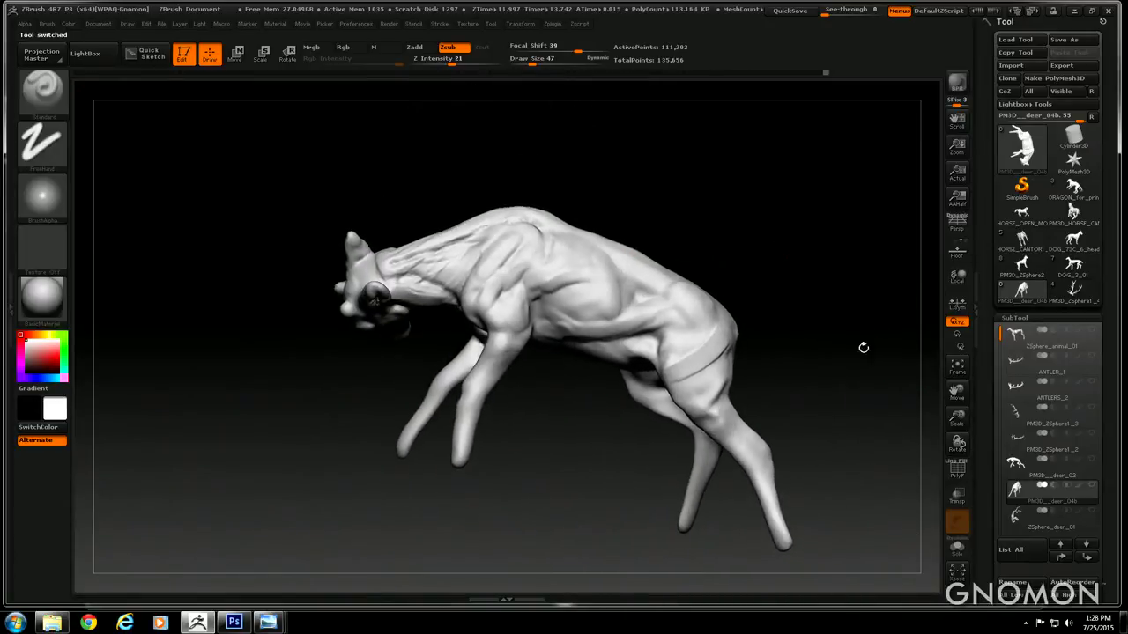
drag(959, 432, 958, 399)
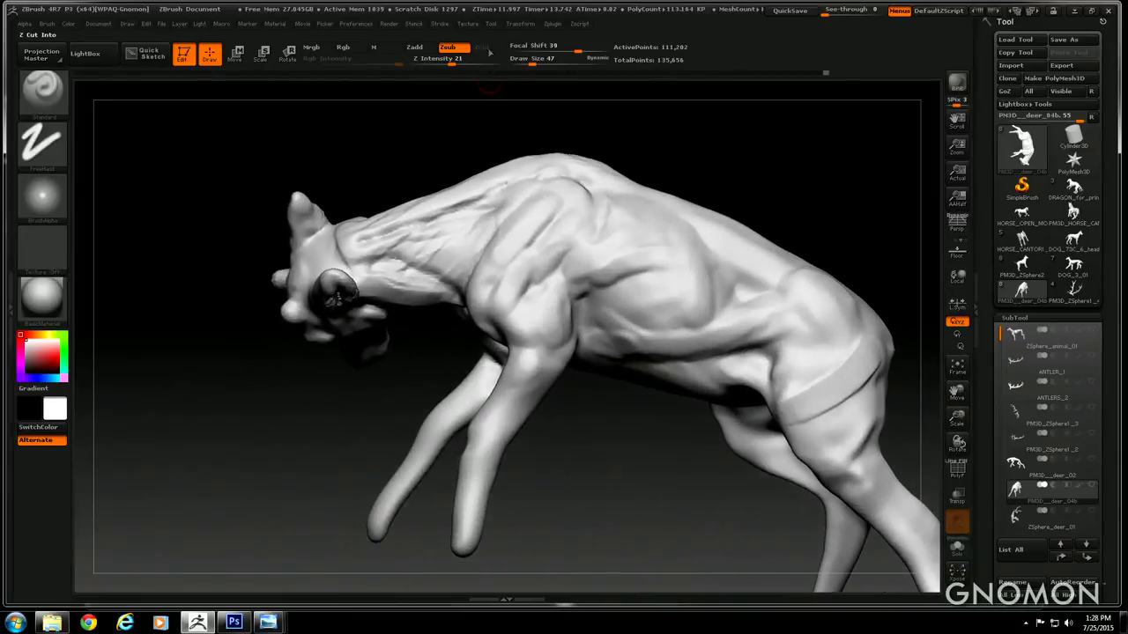
Select the ClayTubes brush, set its draw size to 131 and carve hollows into the deer's neck and throat
click(42, 88)
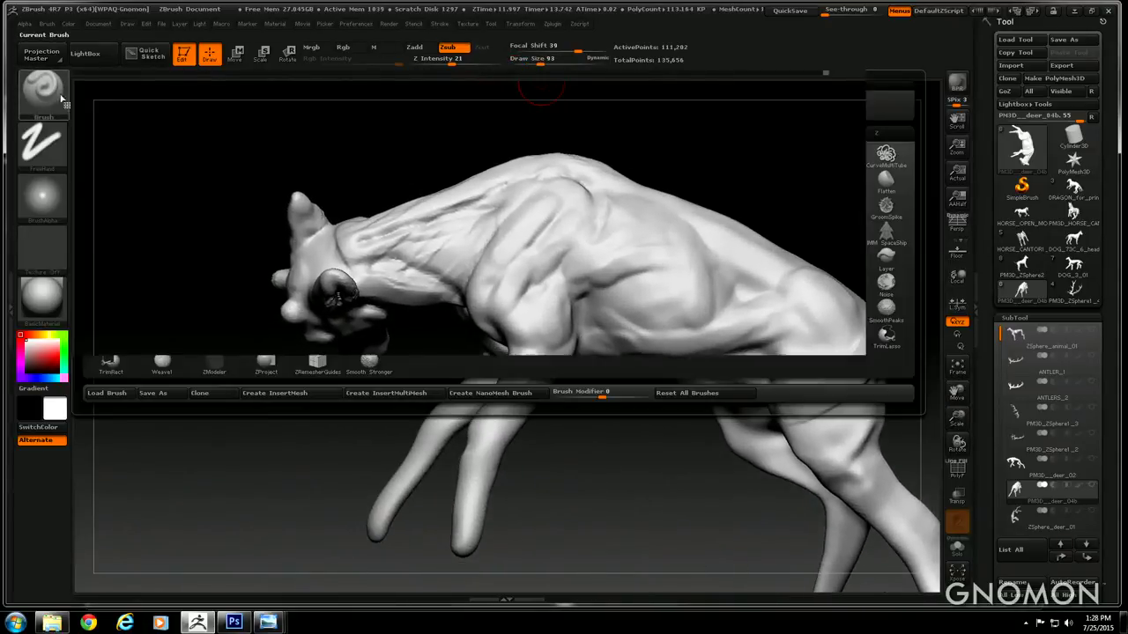
click(214, 106)
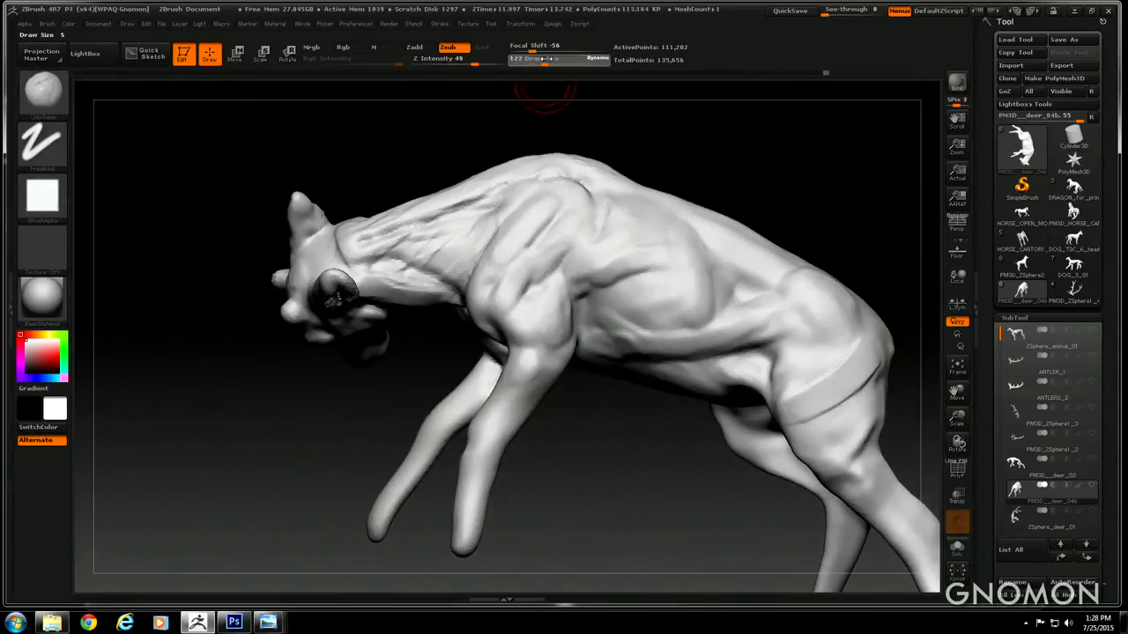
mouse_move(416, 225)
mouse_down()
mouse_move(441, 237)
mouse_move(405, 256)
mouse_move(371, 253)
mouse_up()
drag(287, 192, 291, 152)
mouse_move(384, 141)
mouse_down()
mouse_move(396, 182)
mouse_move(489, 189)
mouse_move(498, 201)
mouse_up()
mouse_move(571, 296)
mouse_down()
mouse_move(582, 276)
mouse_move(546, 238)
mouse_move(536, 277)
mouse_move(559, 254)
mouse_up()
mouse_move(738, 254)
mouse_down()
mouse_move(764, 215)
mouse_move(733, 210)
mouse_up()
drag(569, 251, 621, 275)
drag(787, 420, 793, 287)
drag(610, 280, 611, 300)
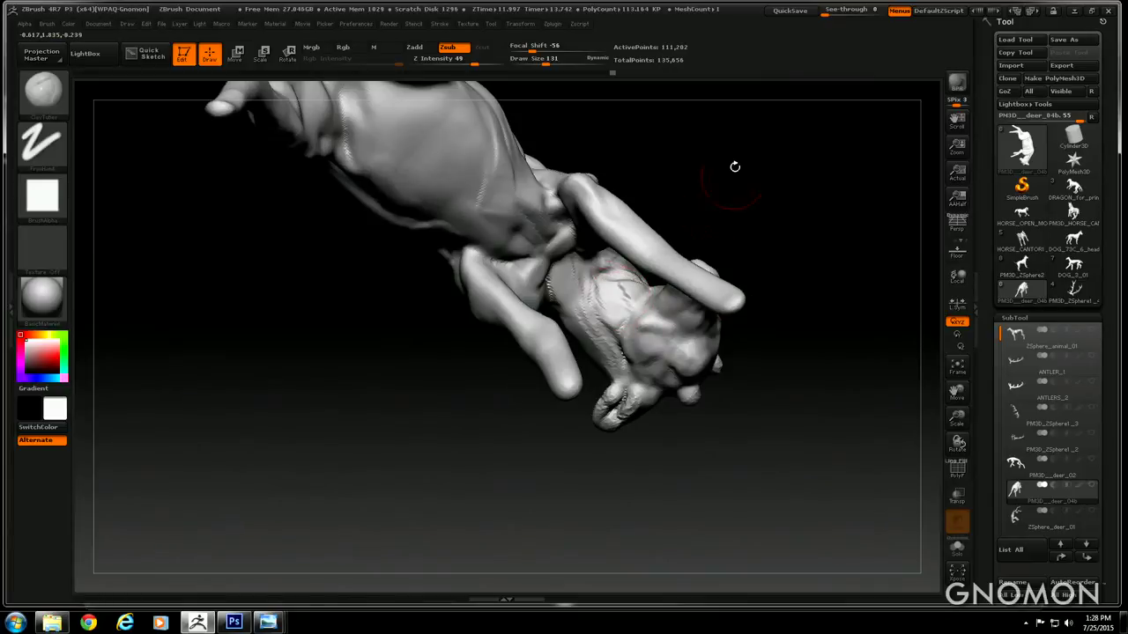
Carve the hollow flank in front of the deer's hip, the belly fold beside the thigh and a groove on the hip
mouse_move(733, 169)
mouse_down()
mouse_move(713, 400)
mouse_move(764, 335)
mouse_move(757, 291)
mouse_move(785, 252)
mouse_move(749, 264)
mouse_move(770, 271)
mouse_up()
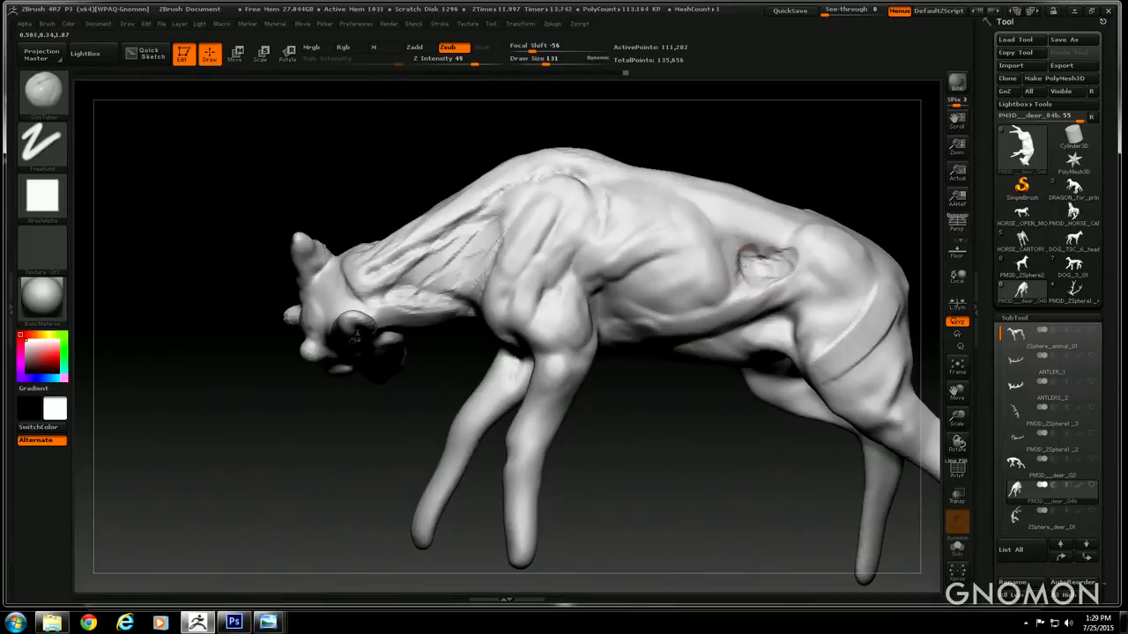
mouse_move(728, 428)
mouse_down()
mouse_move(690, 453)
mouse_move(696, 396)
mouse_up()
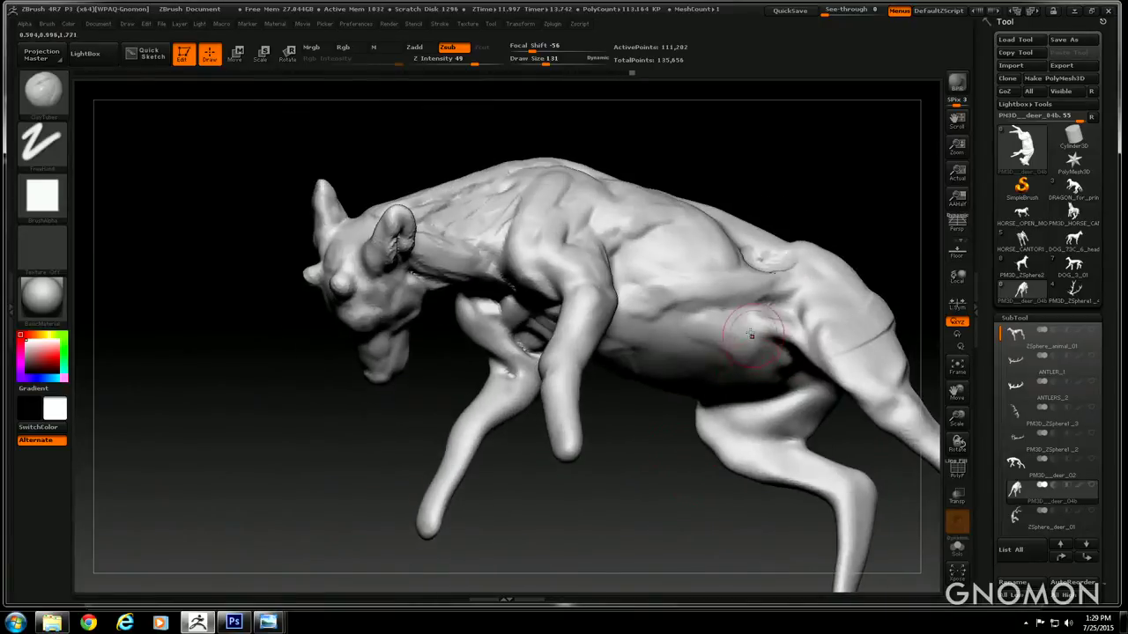
drag(743, 327, 777, 359)
drag(734, 163, 643, 377)
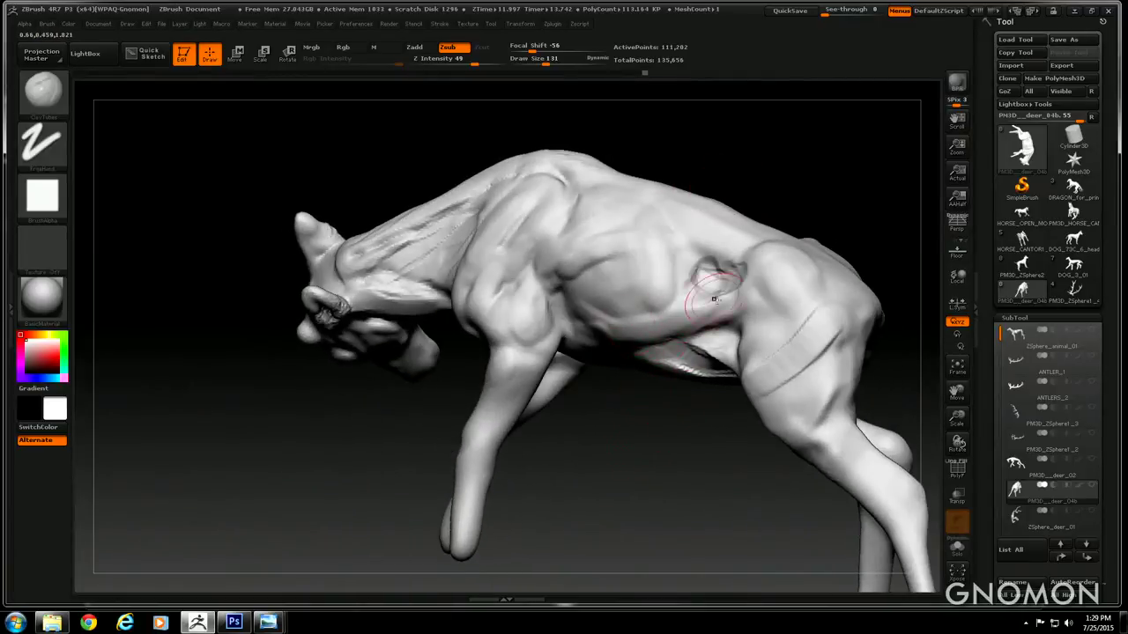
drag(714, 299, 691, 304)
drag(678, 375, 733, 371)
drag(803, 282, 827, 302)
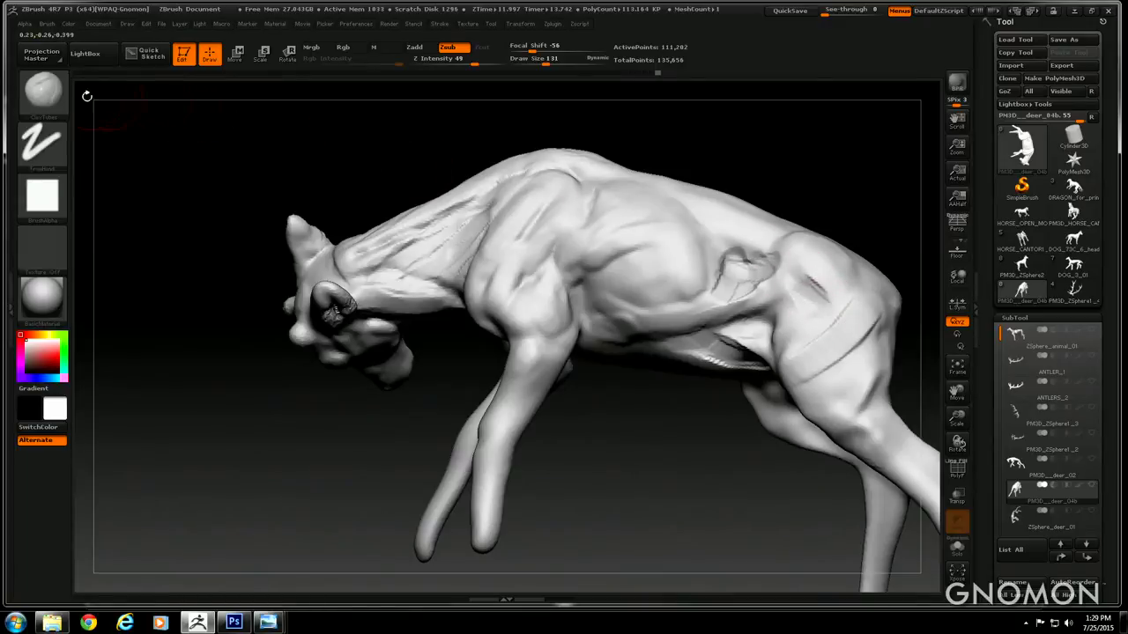
Switch ClayTubes to Zadd with draw size 75 and build up the front edge of the deer's thigh
click(44, 90)
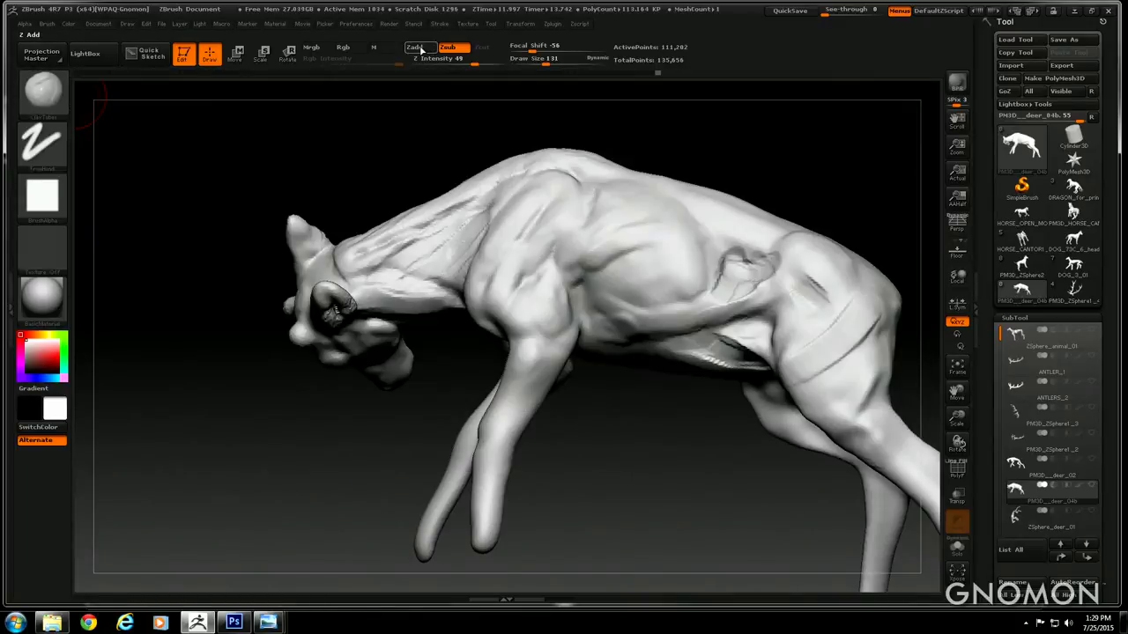
click(421, 47)
drag(547, 60, 536, 60)
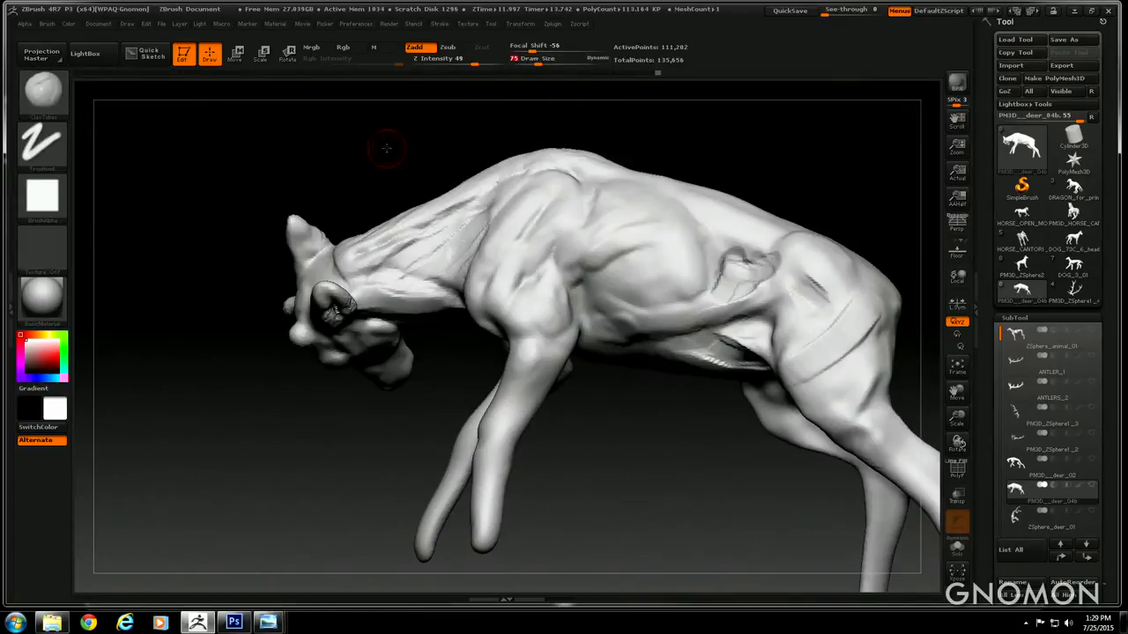
drag(385, 148, 500, 168)
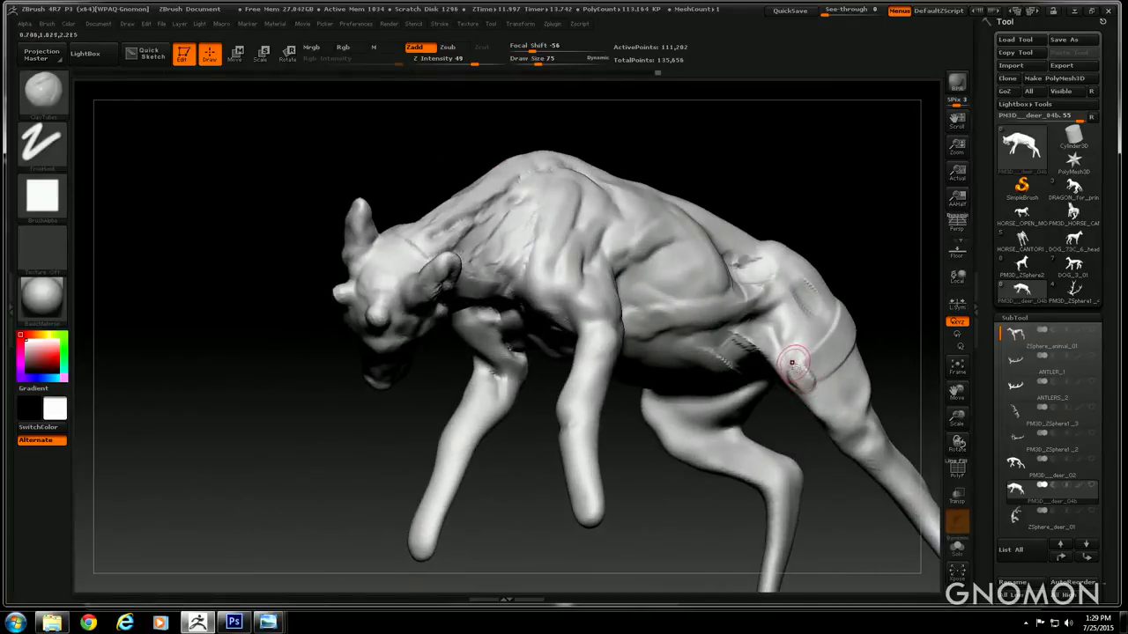
drag(792, 362, 724, 487)
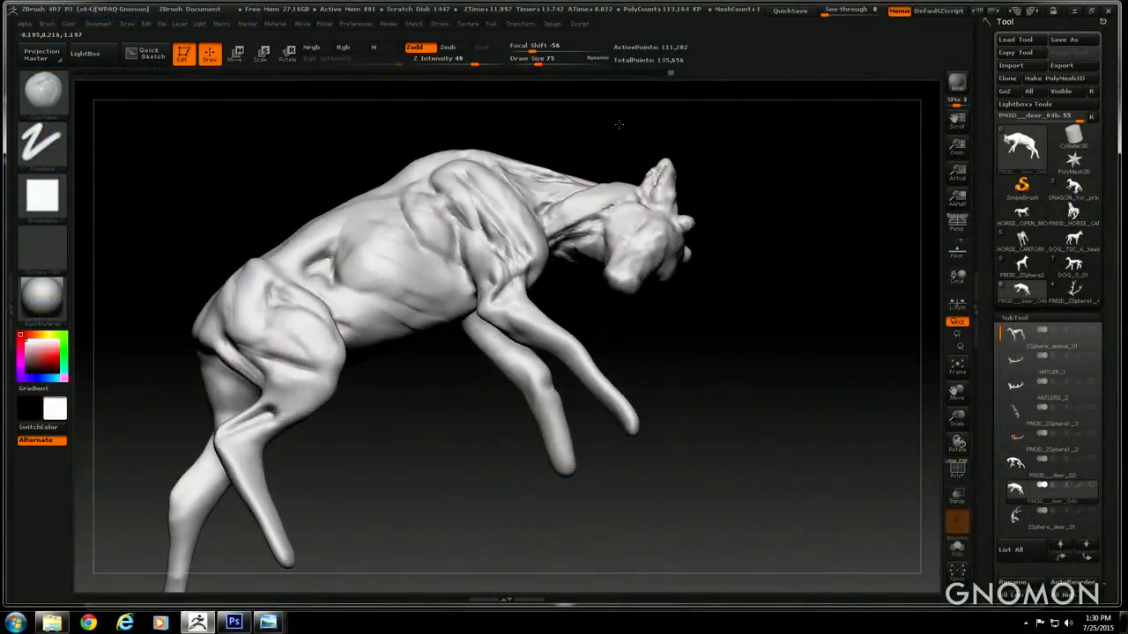
Examine the deer's shoulder, flank and thigh folds from both sides and frame the whole body in side view
drag(619, 124, 588, 228)
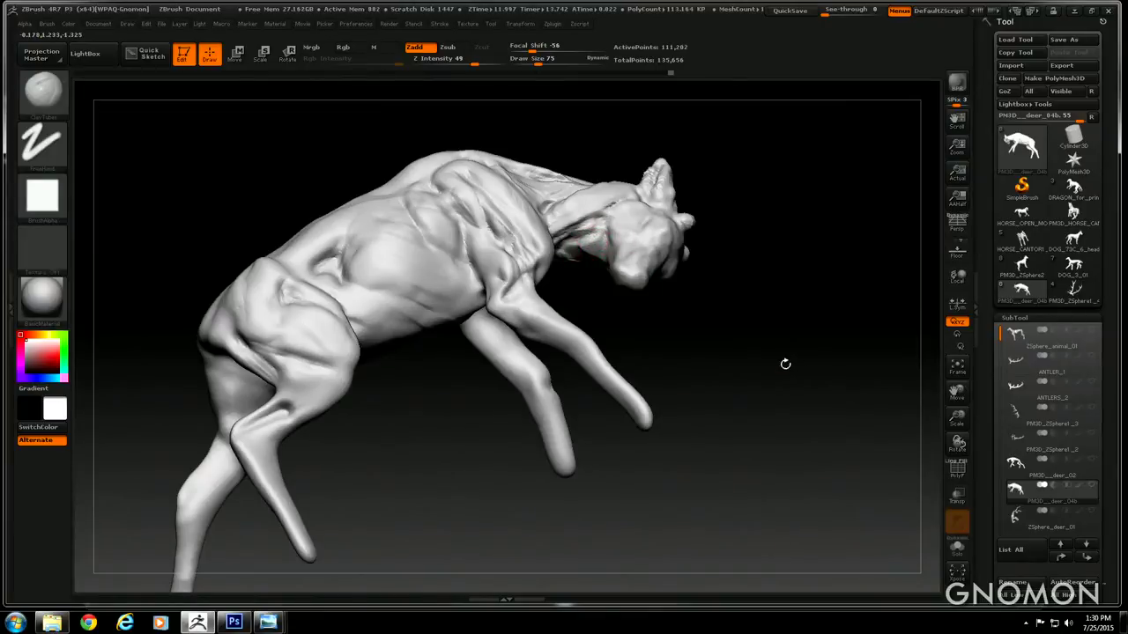
drag(785, 364, 561, 254)
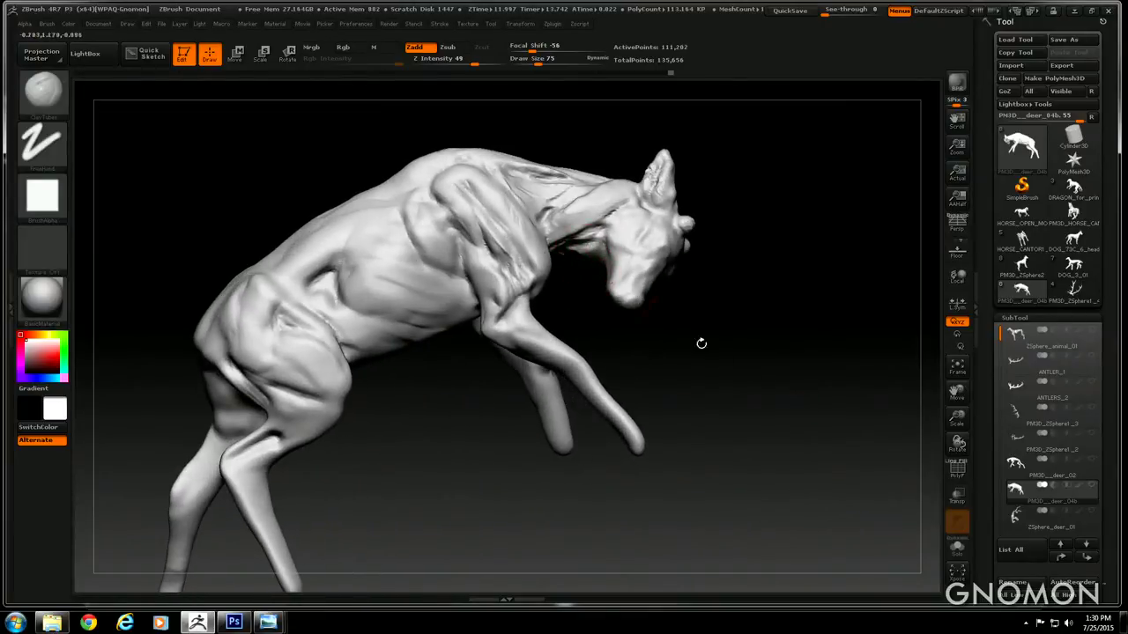
drag(702, 343, 385, 155)
click(42, 90)
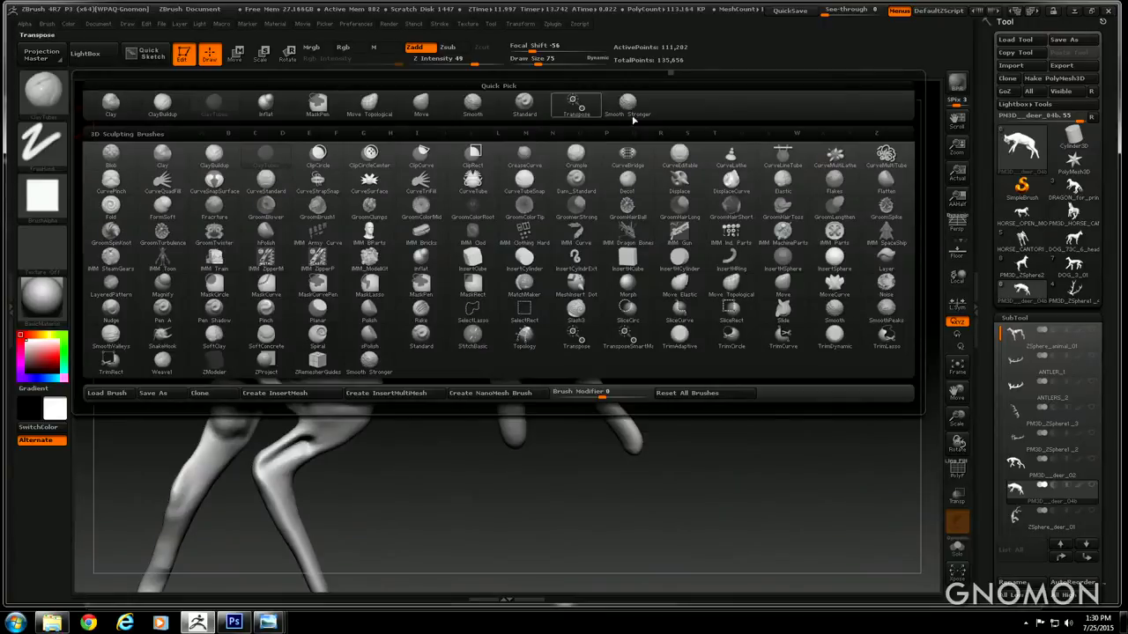
mouse_move(790, 477)
mouse_down()
mouse_move(751, 433)
mouse_move(643, 512)
mouse_up()
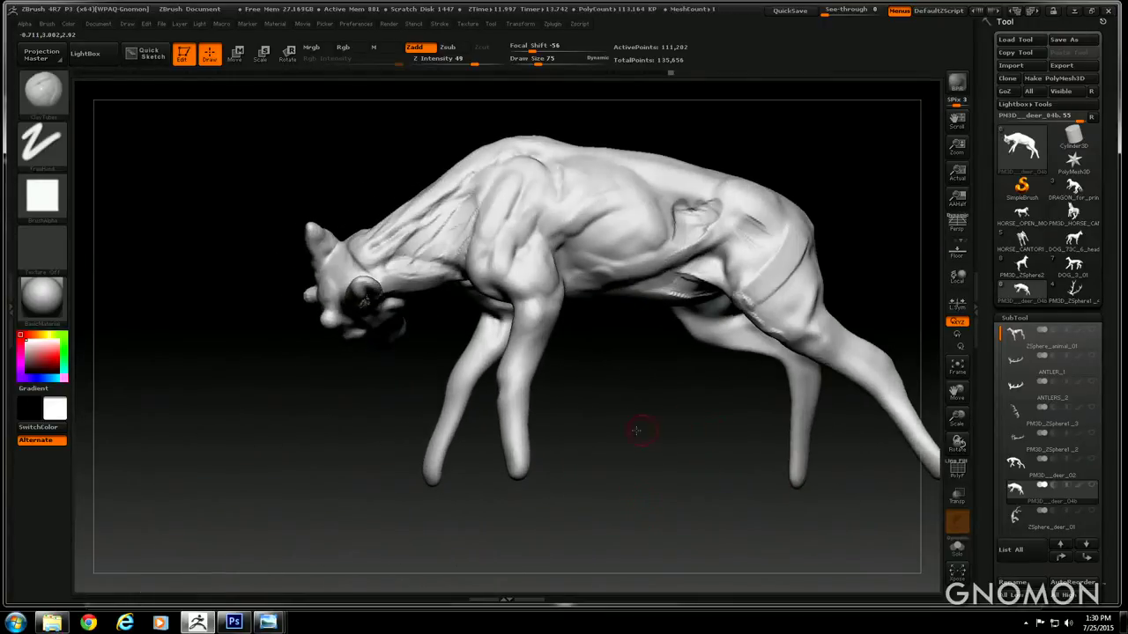
drag(636, 430, 616, 419)
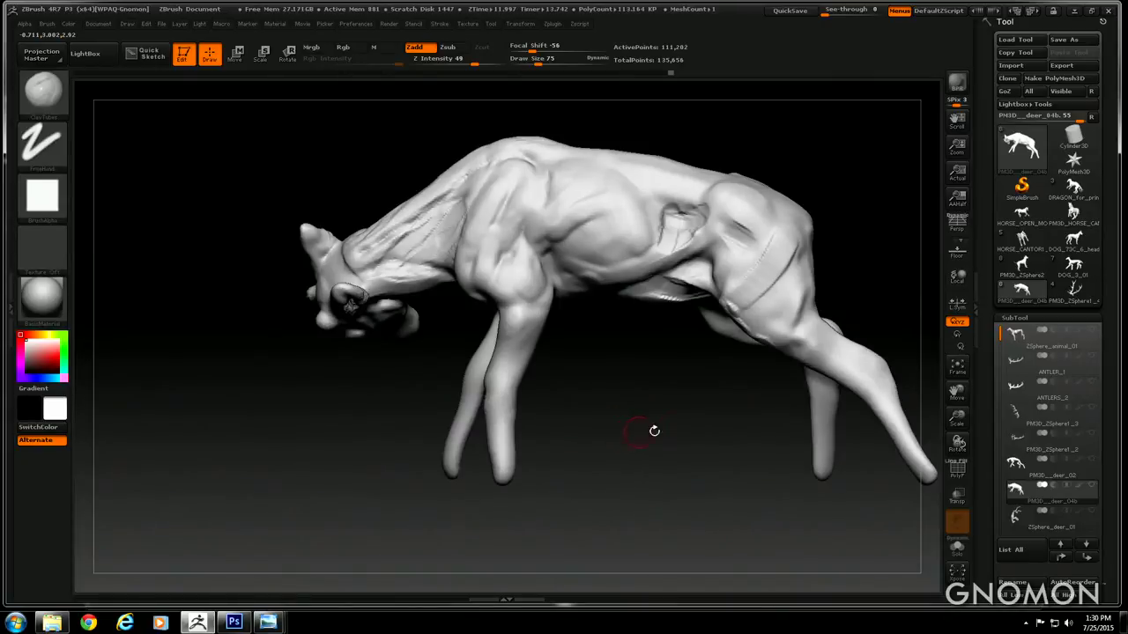
drag(935, 423, 809, 335)
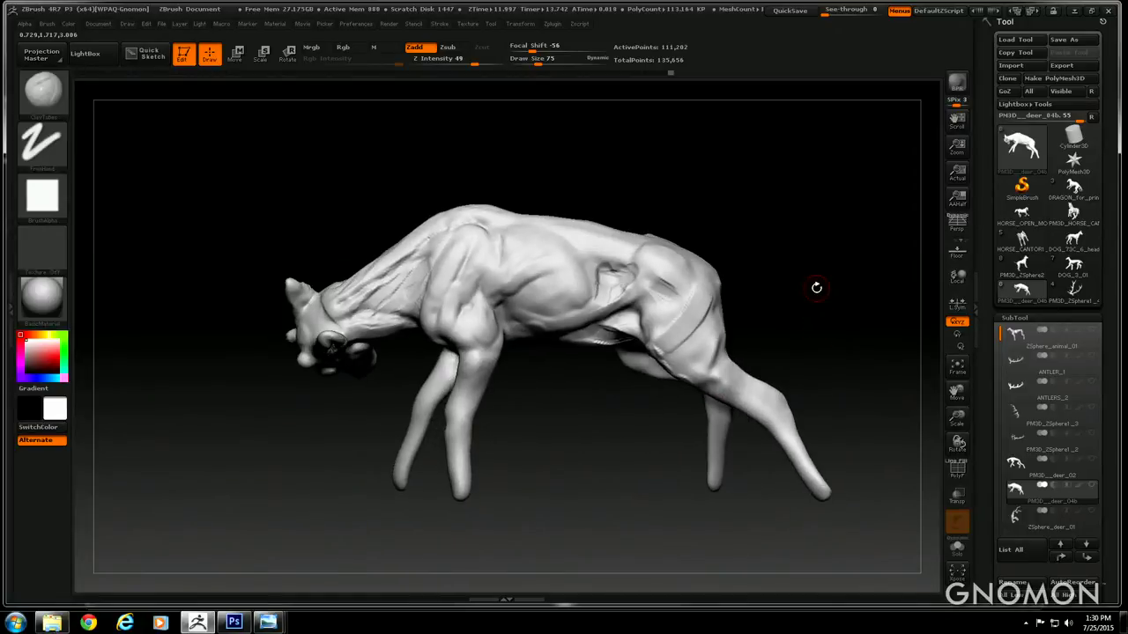
Select the Standard brush, set its draw size to 101 and carve long muscle grooves down the back of the deer's thigh
click(49, 95)
click(531, 114)
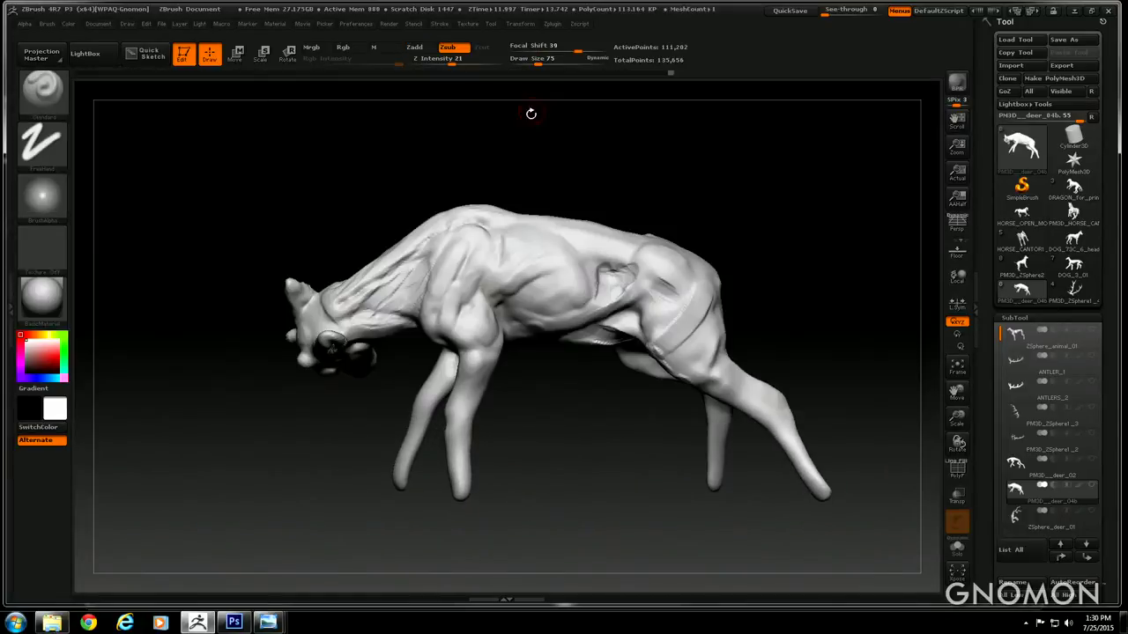
drag(608, 131, 622, 205)
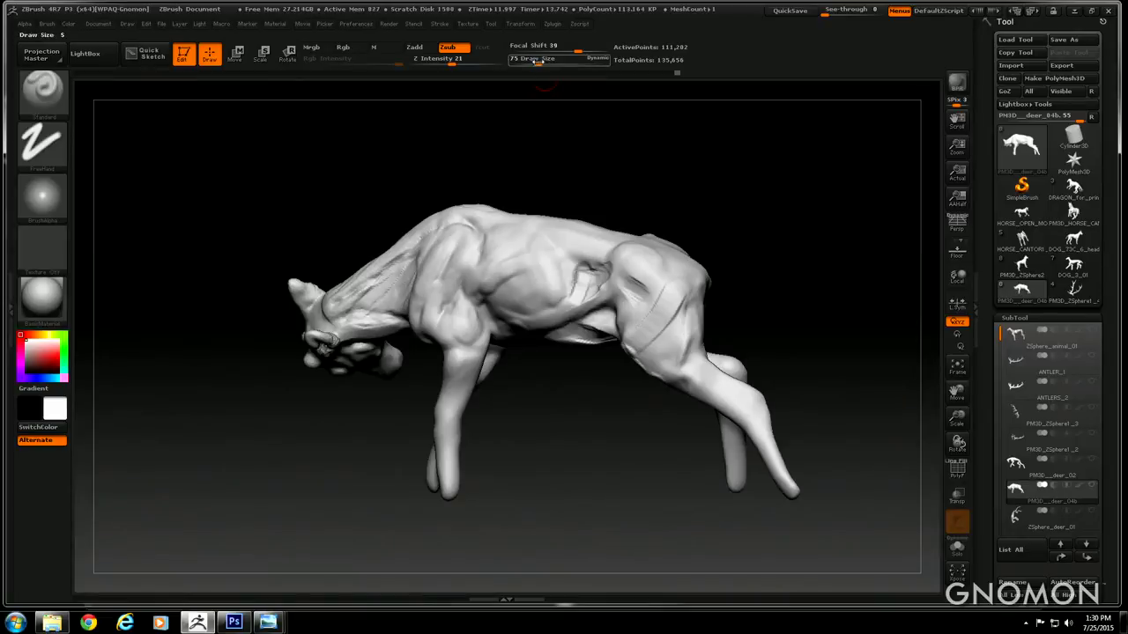
drag(536, 63, 542, 64)
drag(683, 164, 679, 158)
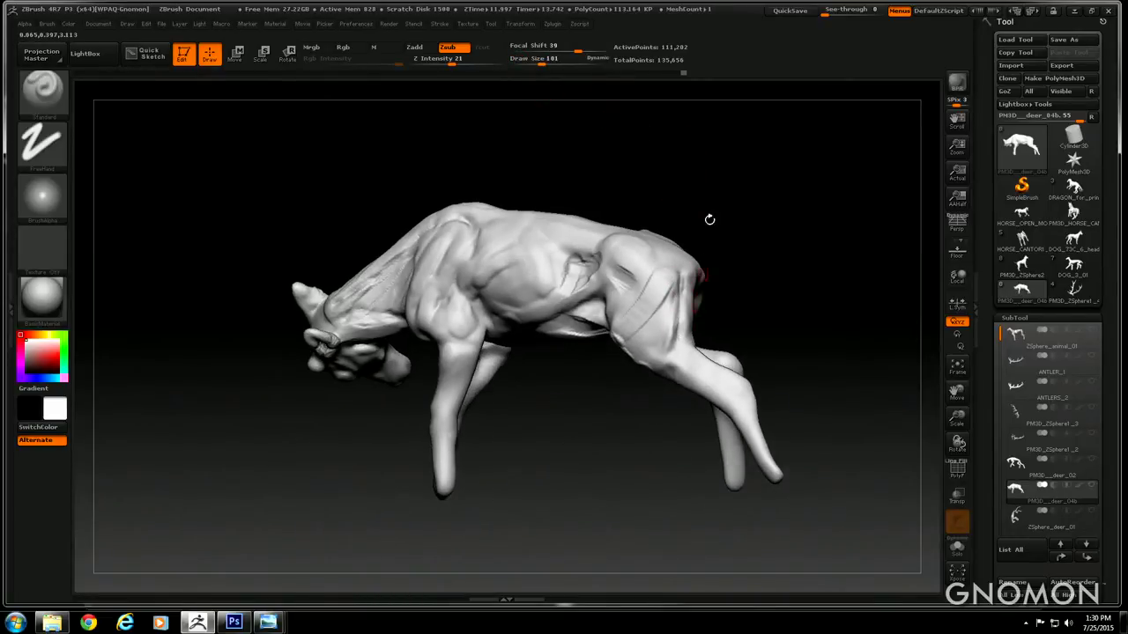
drag(710, 219, 693, 205)
drag(643, 362, 612, 456)
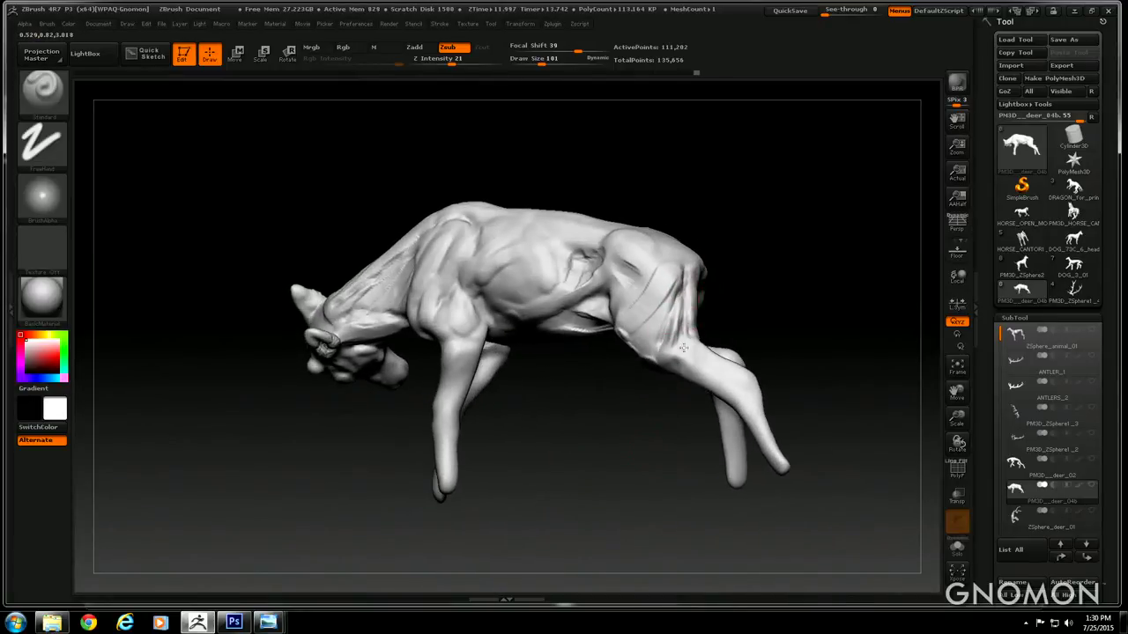
drag(683, 348, 577, 350)
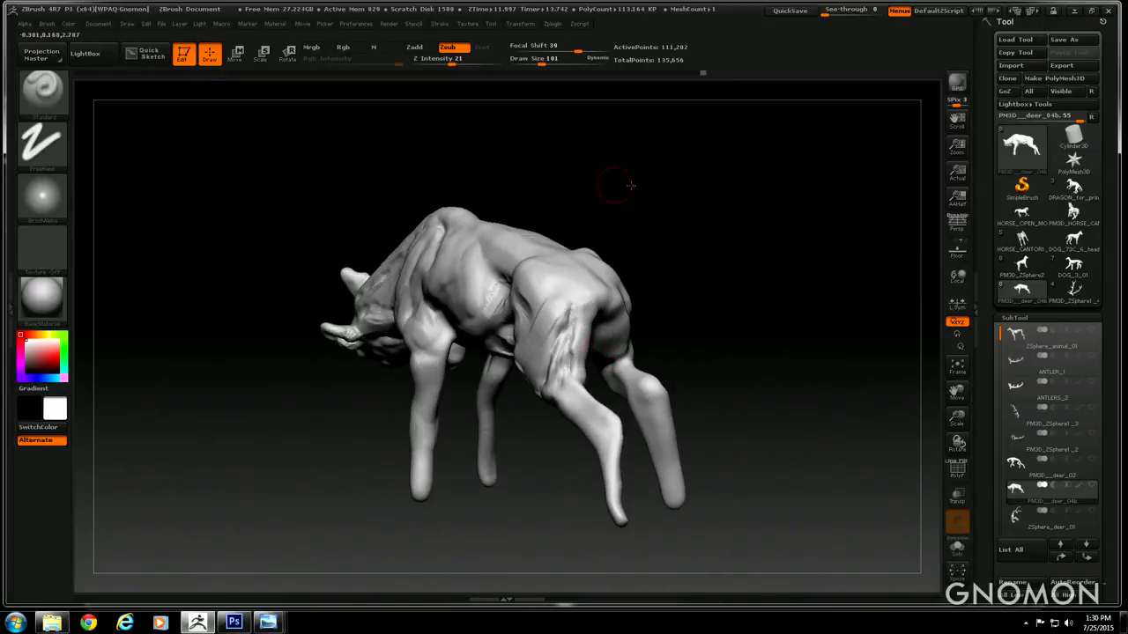
Carve diagonal grooves across the outside of the deer's thigh and a hollow below the hip bulge using Zsub
drag(631, 185, 675, 285)
alt+drag(700, 340, 651, 373)
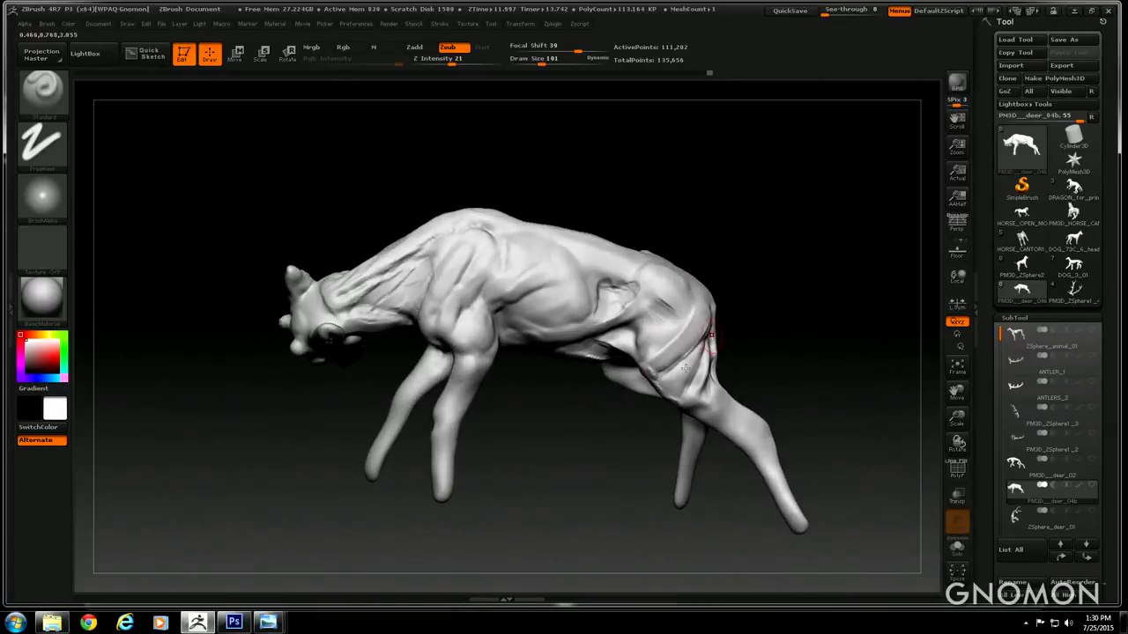
right_drag(686, 368, 667, 342)
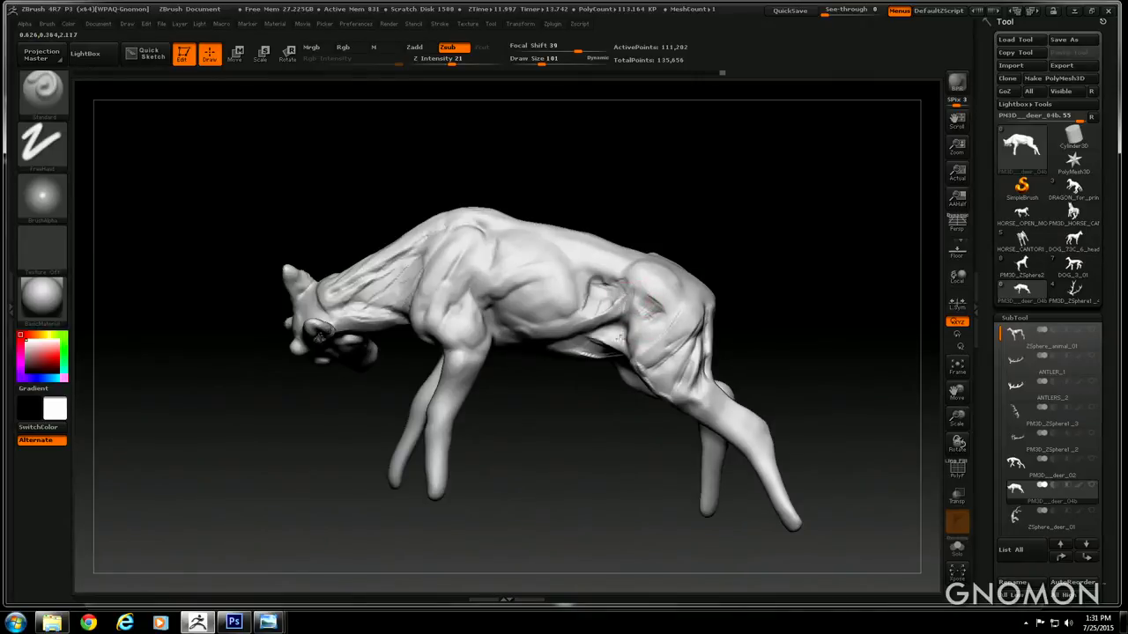
mouse_move(602, 424)
mouse_down()
mouse_move(590, 456)
mouse_move(599, 437)
mouse_up()
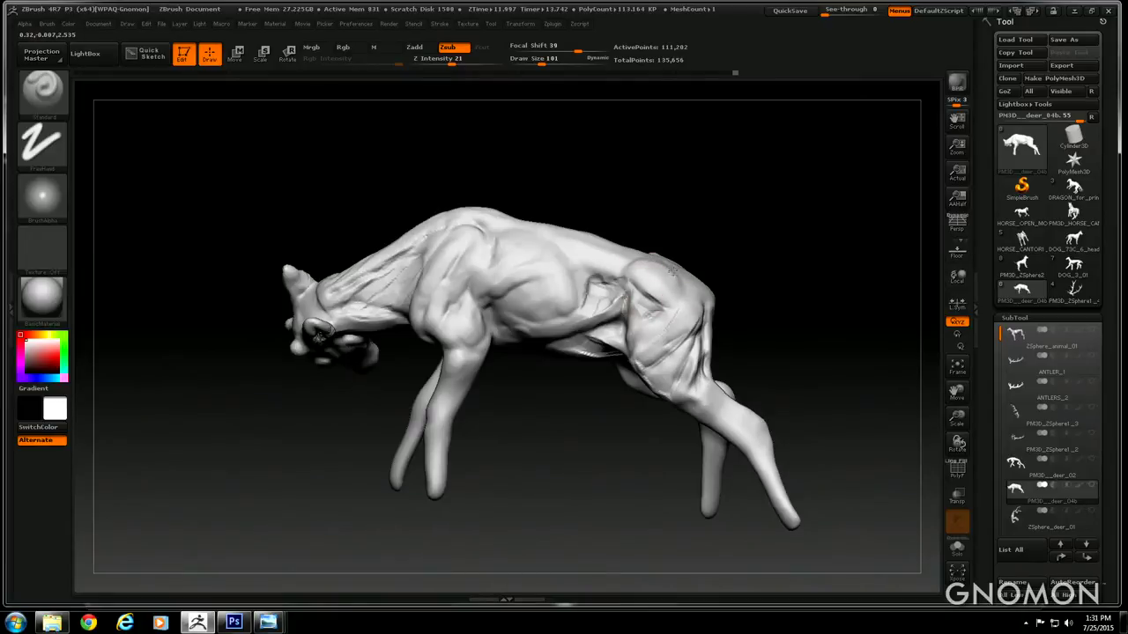
drag(667, 224, 652, 317)
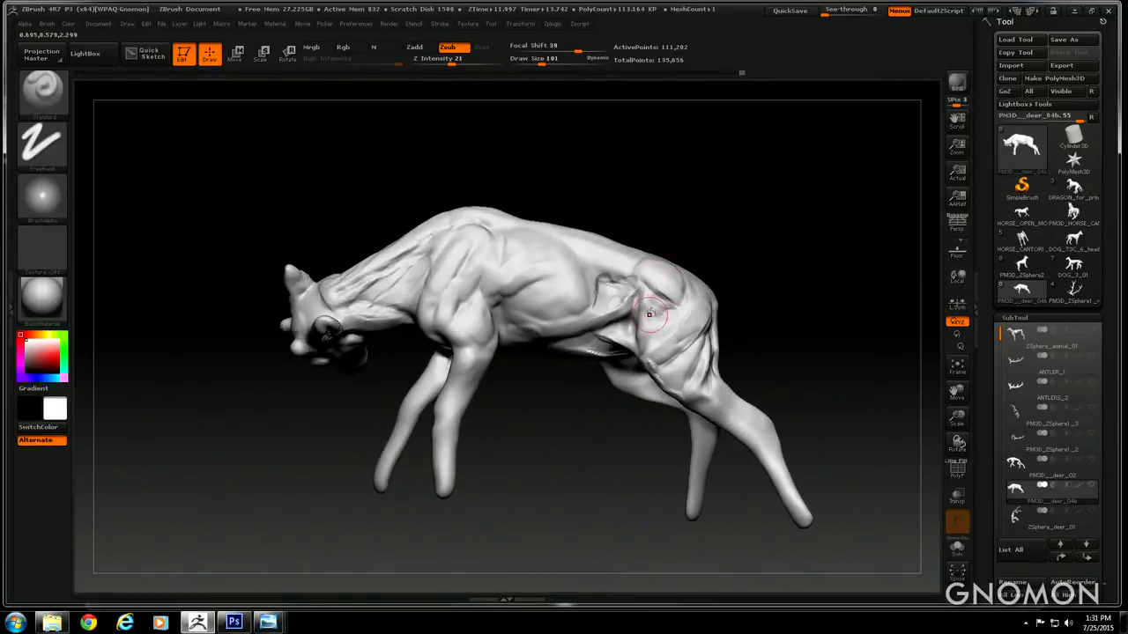
drag(685, 215, 677, 262)
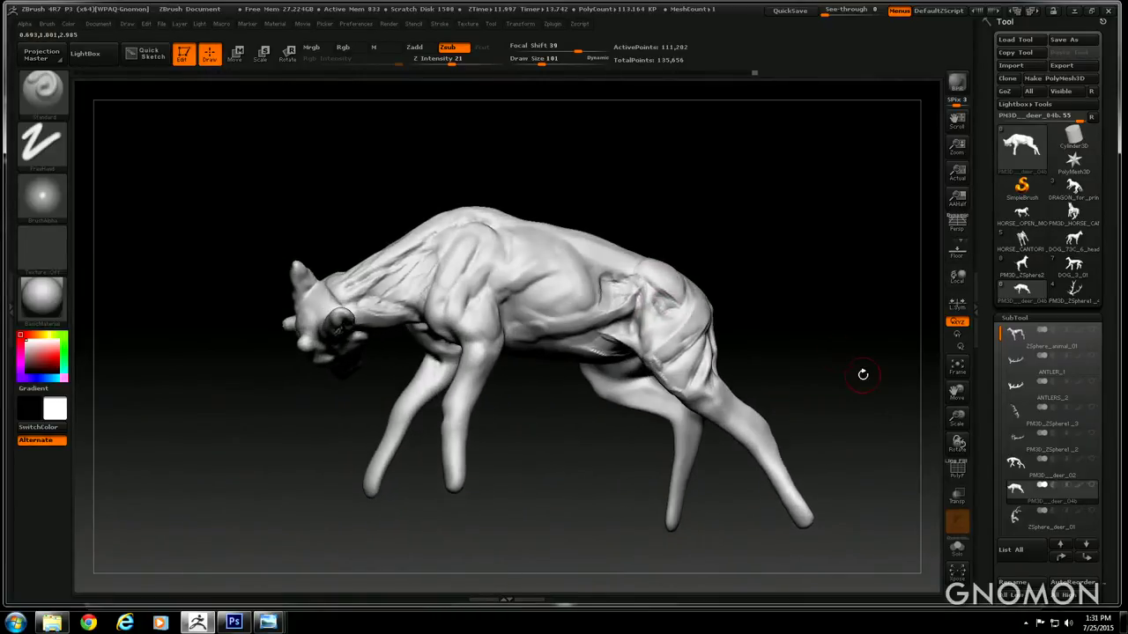
Deepen the fold in front of the deer's hip and cut creases into the lower front edge of the thigh
drag(958, 419, 950, 363)
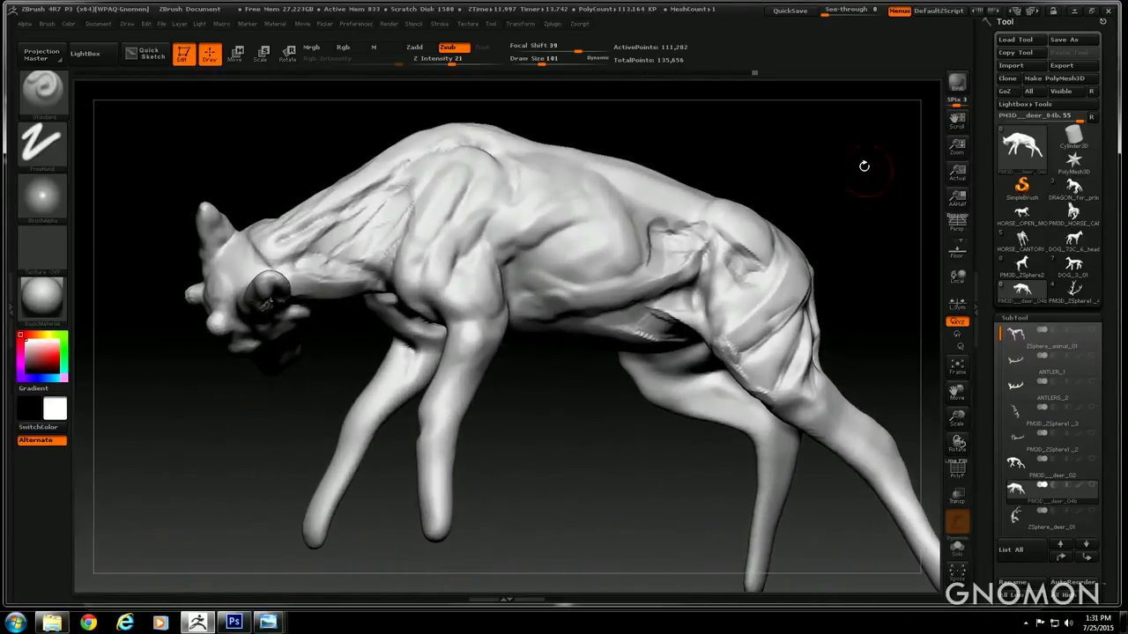
drag(863, 166, 619, 463)
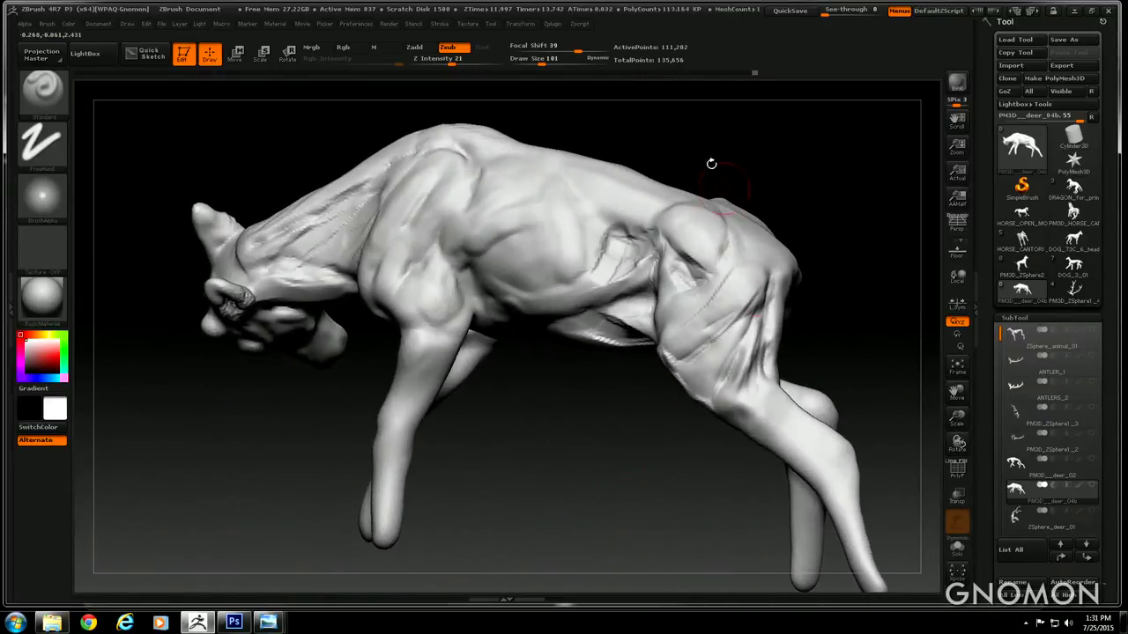
drag(686, 136, 689, 185)
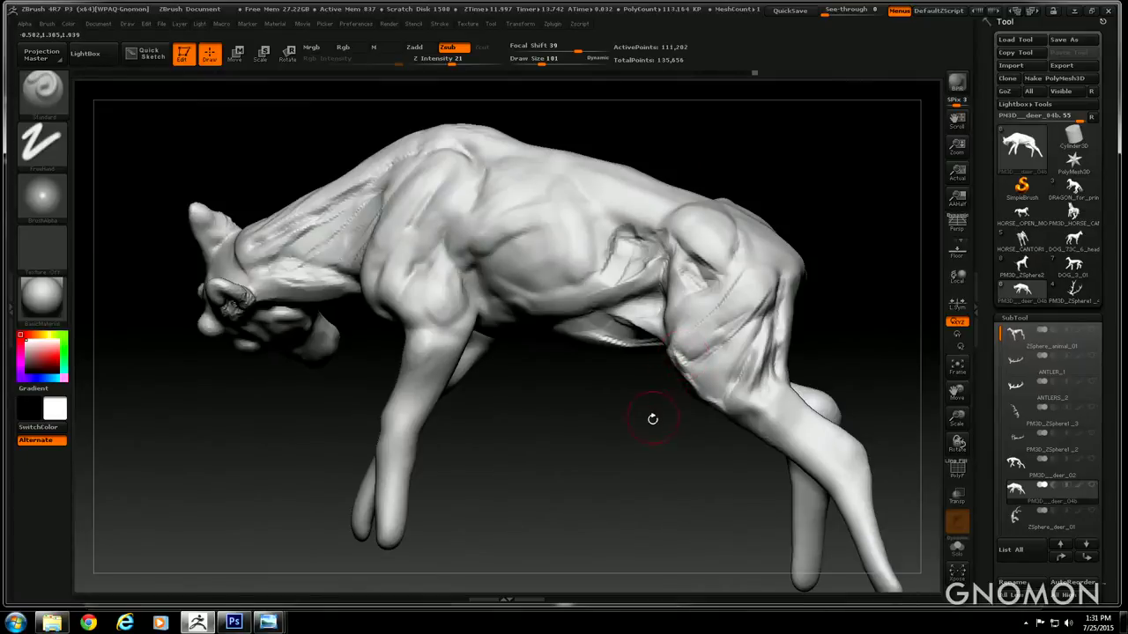
drag(652, 419, 693, 370)
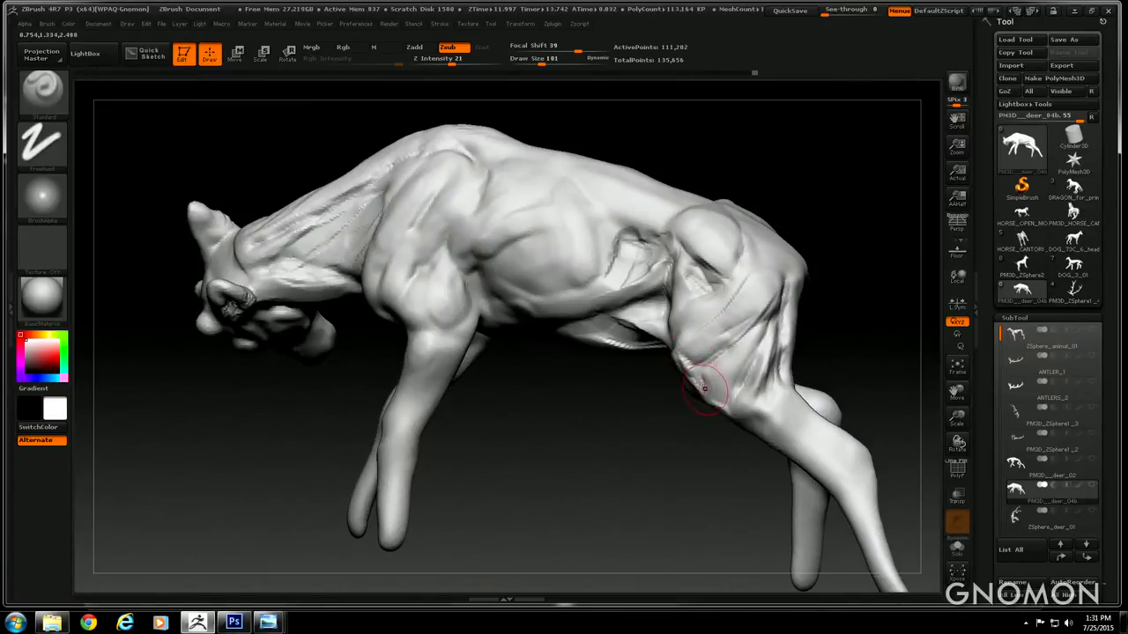
drag(654, 445, 604, 396)
drag(660, 460, 707, 377)
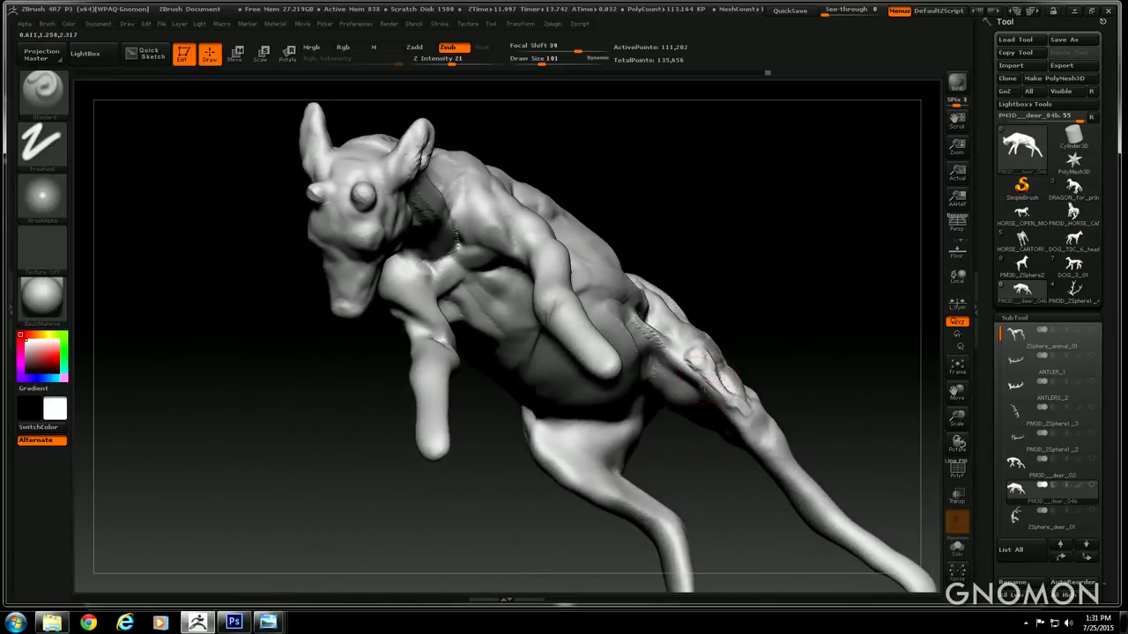
Carve folds around the front of the deer's stifle and grooves into the lower thigh muscles
drag(762, 298, 718, 372)
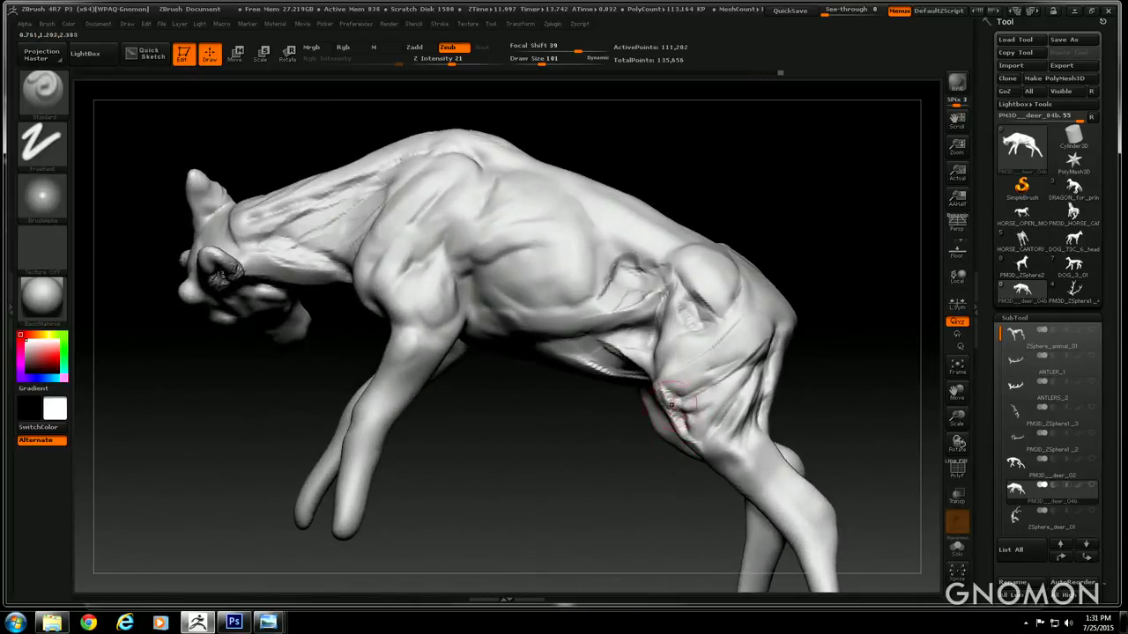
drag(654, 447, 695, 417)
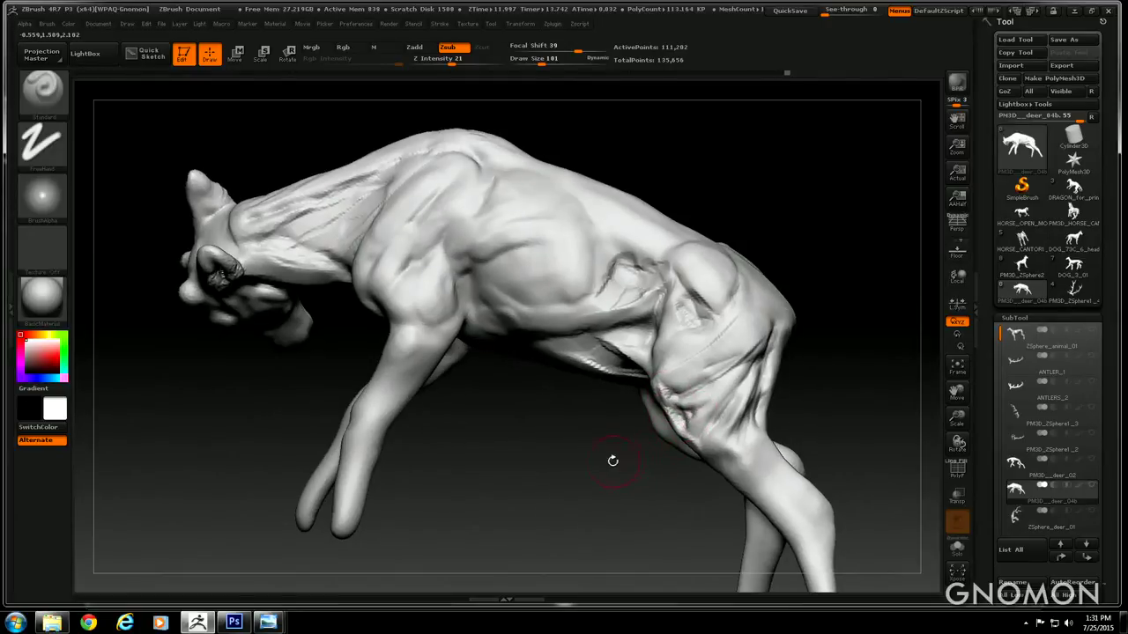
mouse_move(613, 460)
mouse_down()
mouse_move(698, 389)
mouse_move(732, 431)
mouse_up()
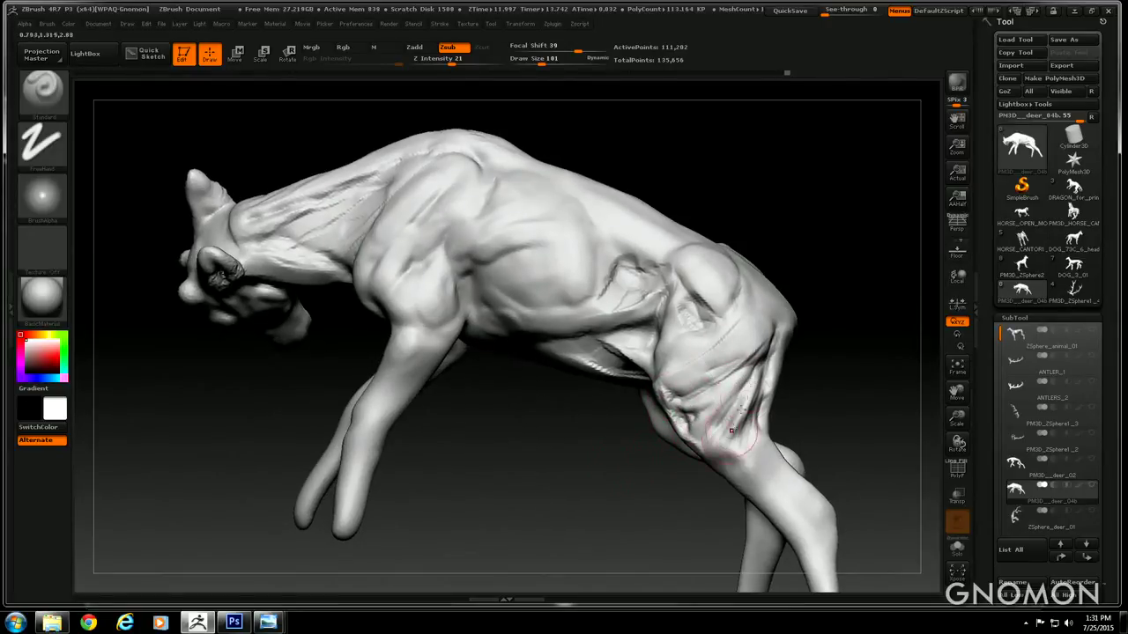
drag(652, 479, 685, 436)
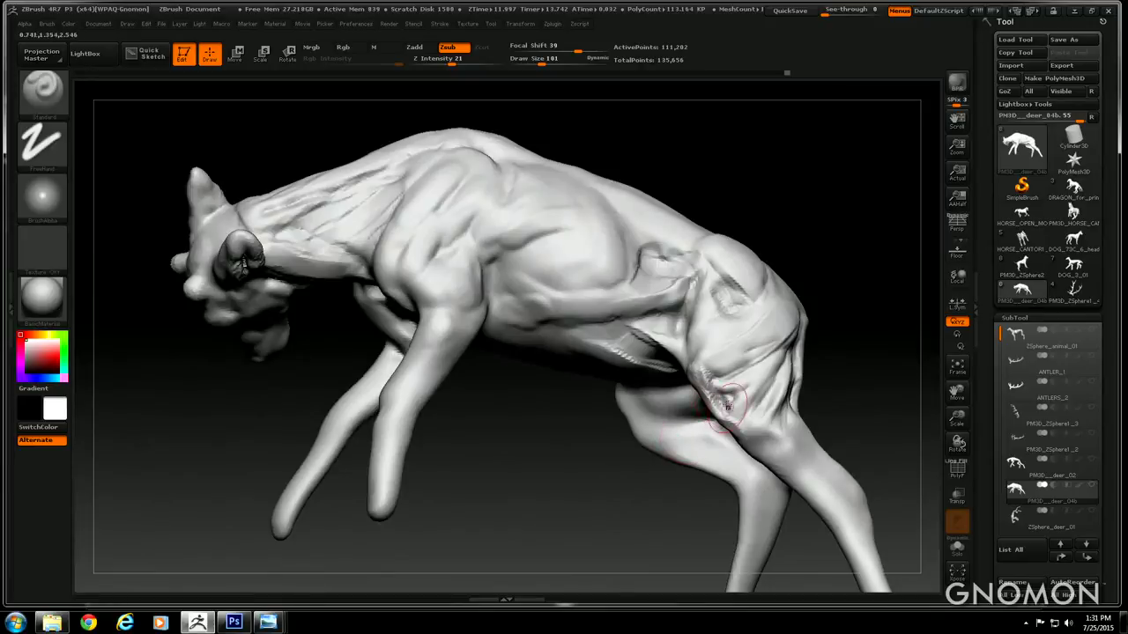
mouse_move(758, 321)
mouse_down()
mouse_move(705, 354)
mouse_move(706, 316)
mouse_move(655, 409)
mouse_move(725, 333)
mouse_up()
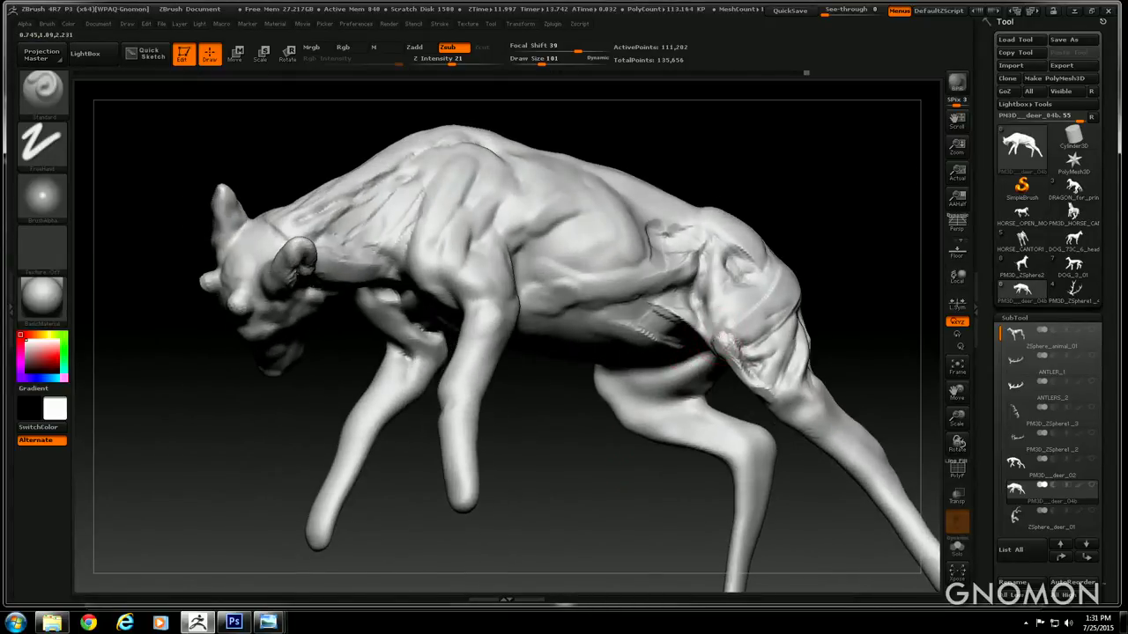
Define the stifle folds along the front edge of the thigh and carry them onto its inner side
drag(845, 240, 732, 298)
drag(661, 437, 690, 361)
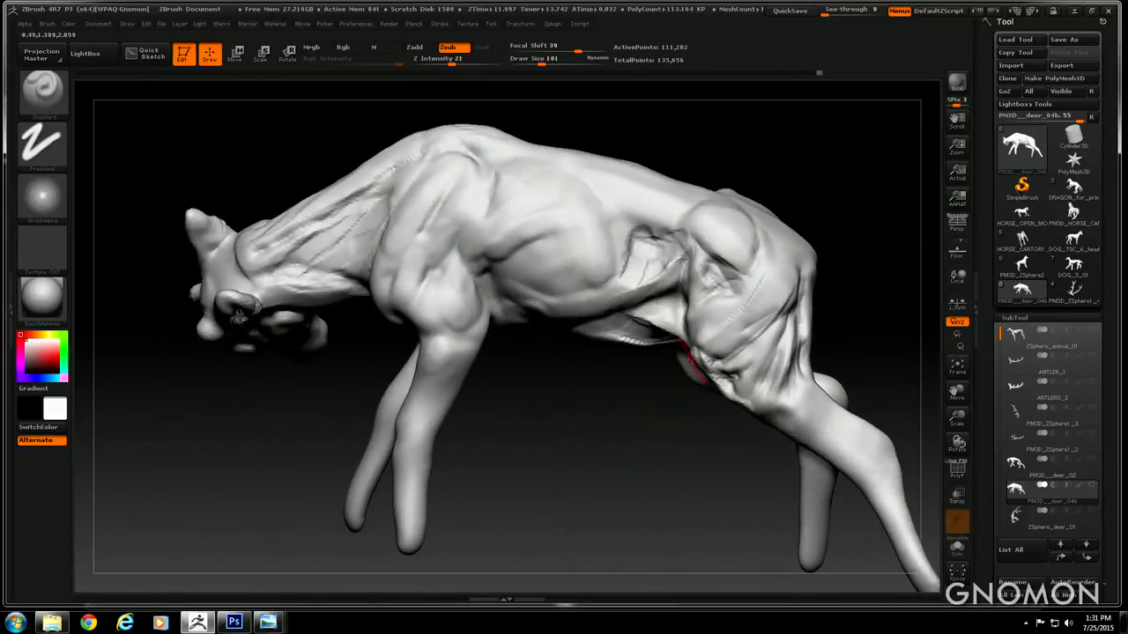
mouse_move(665, 429)
mouse_down()
mouse_move(705, 362)
mouse_move(752, 350)
mouse_up()
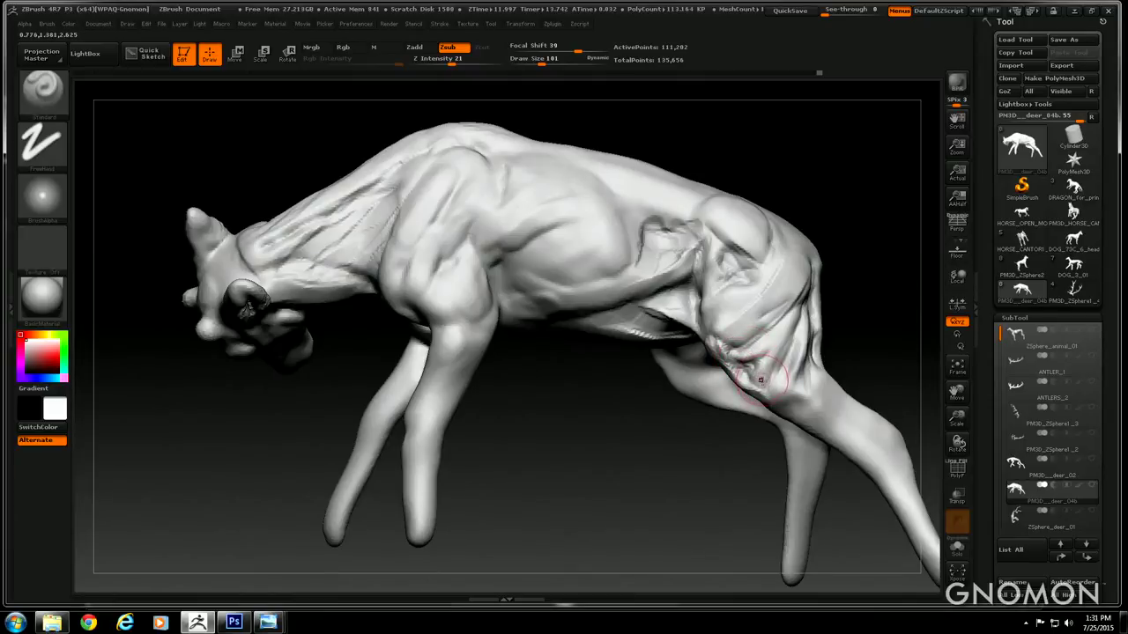
mouse_move(694, 479)
mouse_down()
mouse_move(696, 380)
mouse_move(714, 372)
mouse_up()
drag(773, 520, 694, 399)
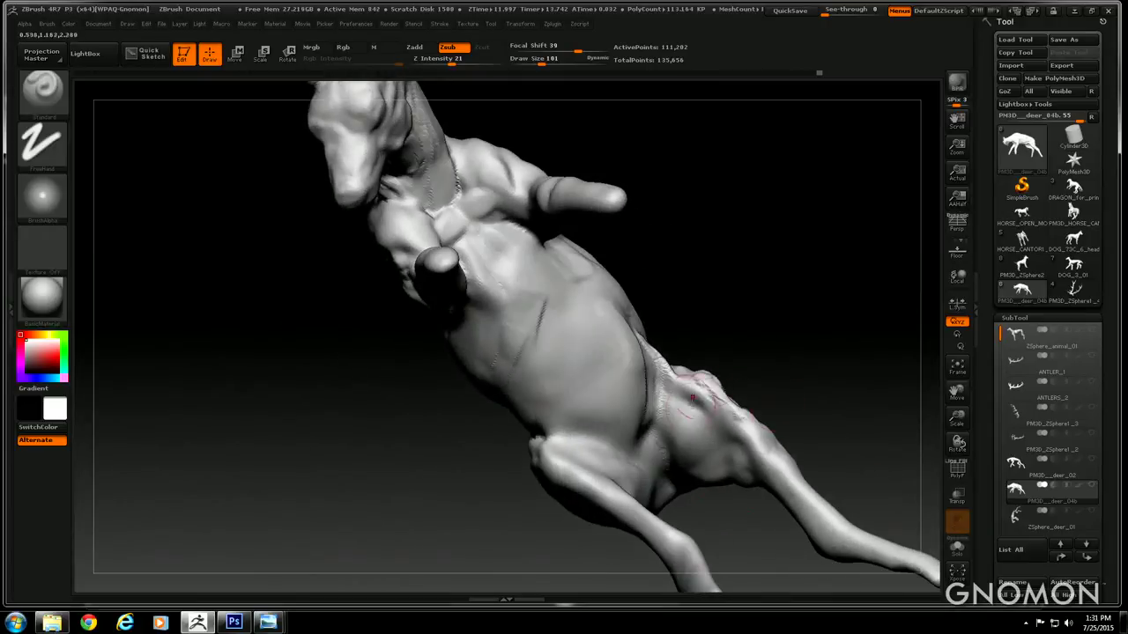
Carve further muscle grooves on the outer thigh and below the hip while checking the whole body
drag(785, 322, 633, 496)
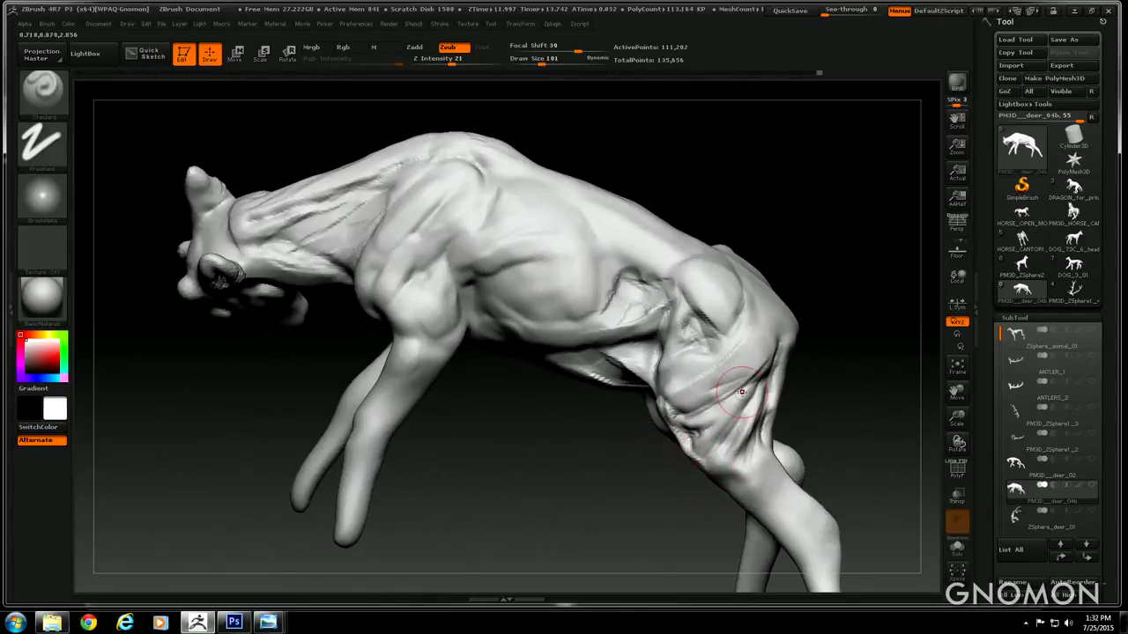
drag(836, 187, 987, 410)
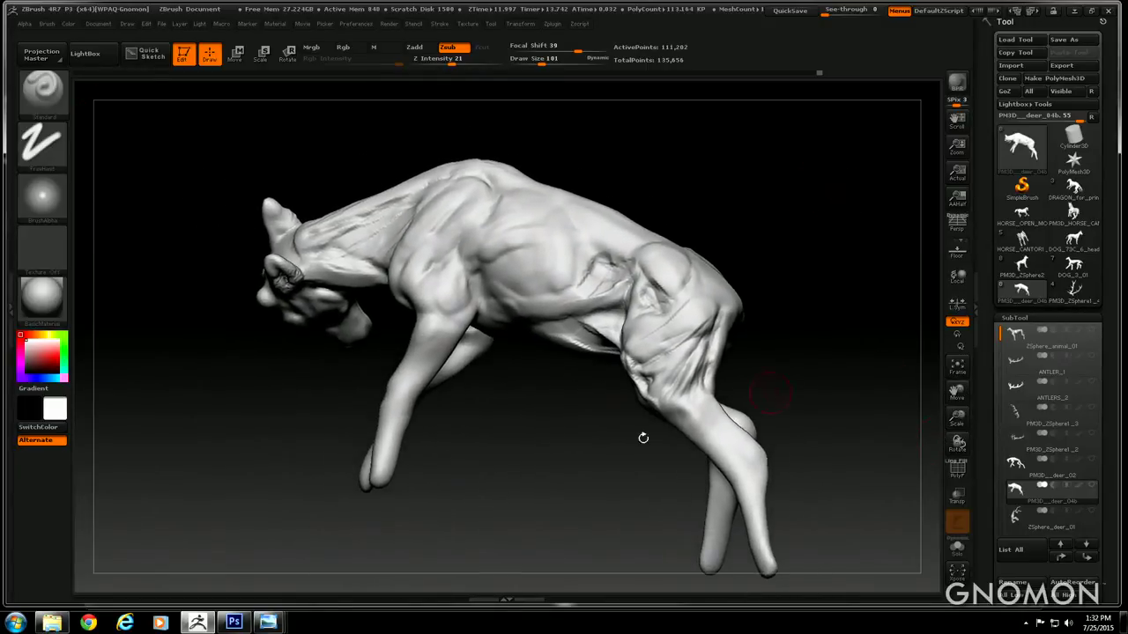
mouse_move(561, 462)
mouse_down()
mouse_move(570, 466)
mouse_move(669, 326)
mouse_up()
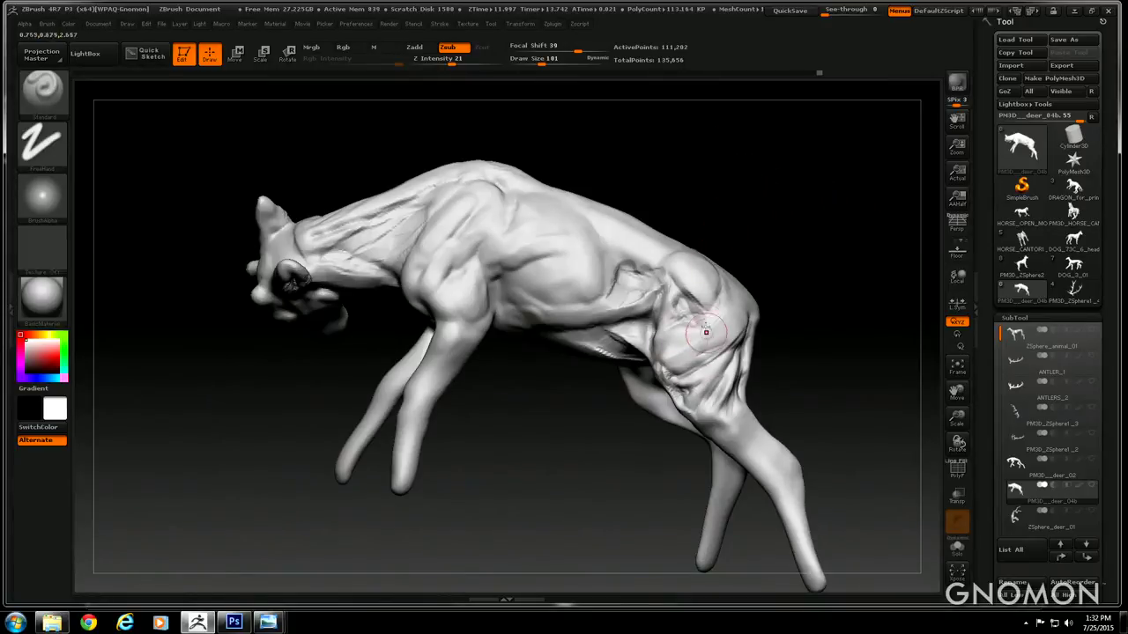
Mask the near foreleg's lower half, blur and invert the mask, and bend the lower leg backward with Transpose Rotate
mouse_move(604, 499)
mouse_down()
mouse_move(461, 511)
mouse_move(383, 419)
mouse_up()
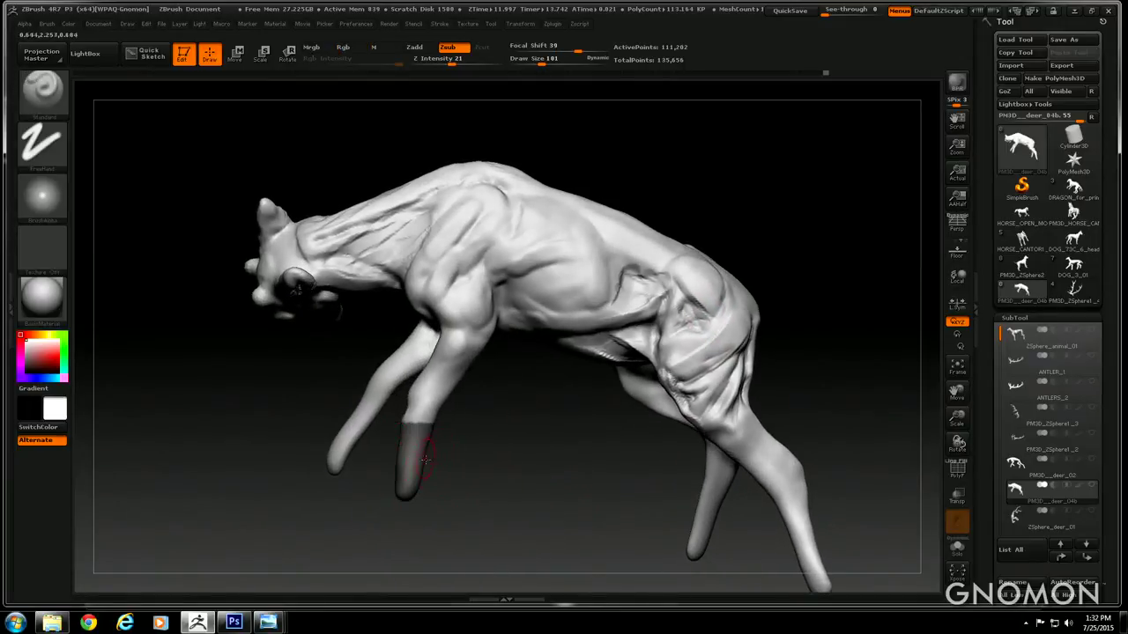
scroll(985, 554, down, 8)
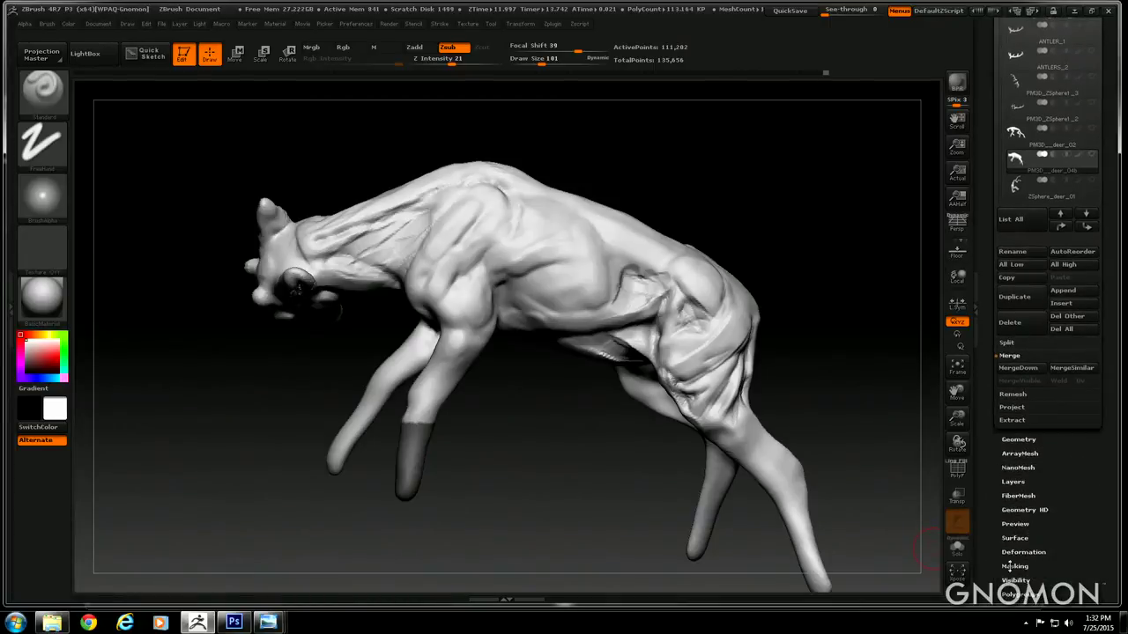
click(1014, 567)
click(1006, 366)
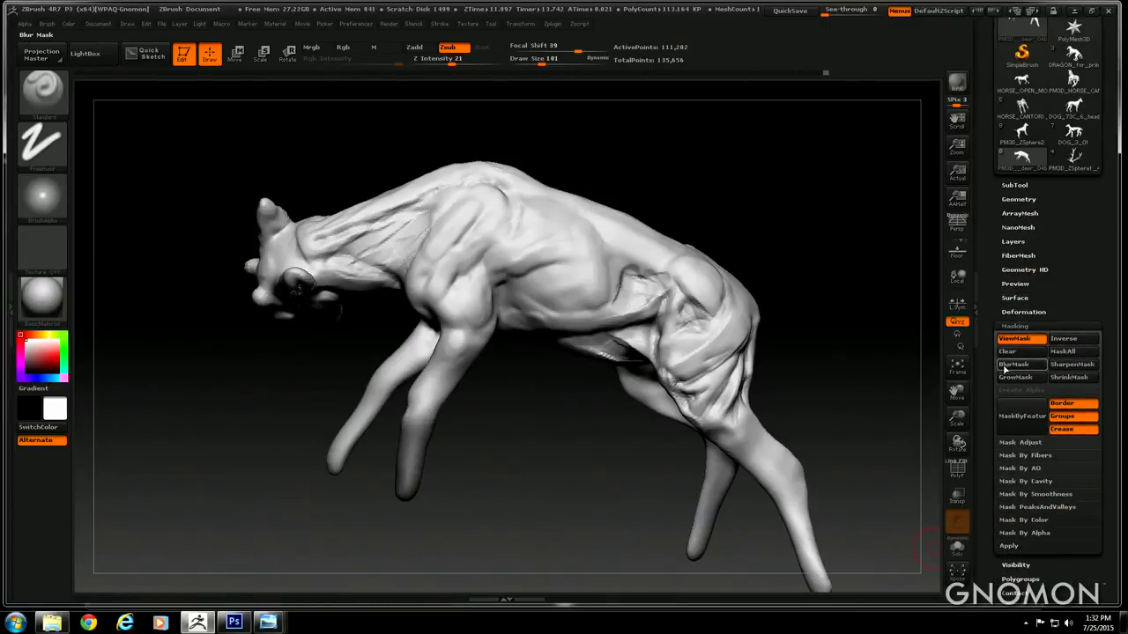
click(1062, 339)
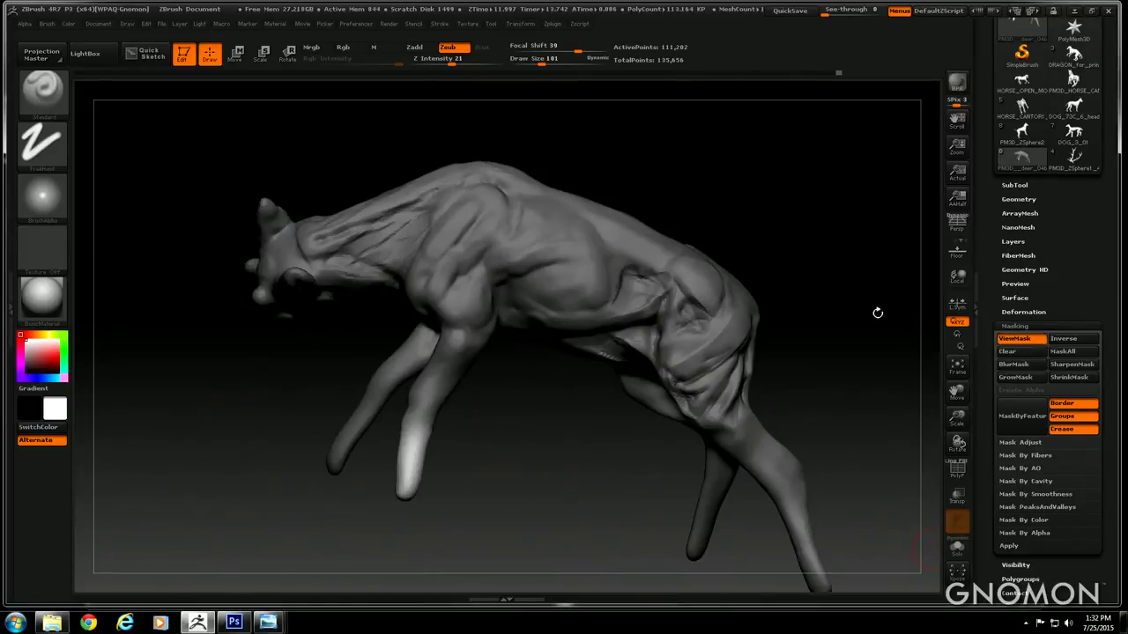
click(289, 51)
mouse_move(426, 407)
mouse_down()
mouse_move(397, 549)
mouse_move(450, 558)
mouse_move(415, 534)
mouse_up()
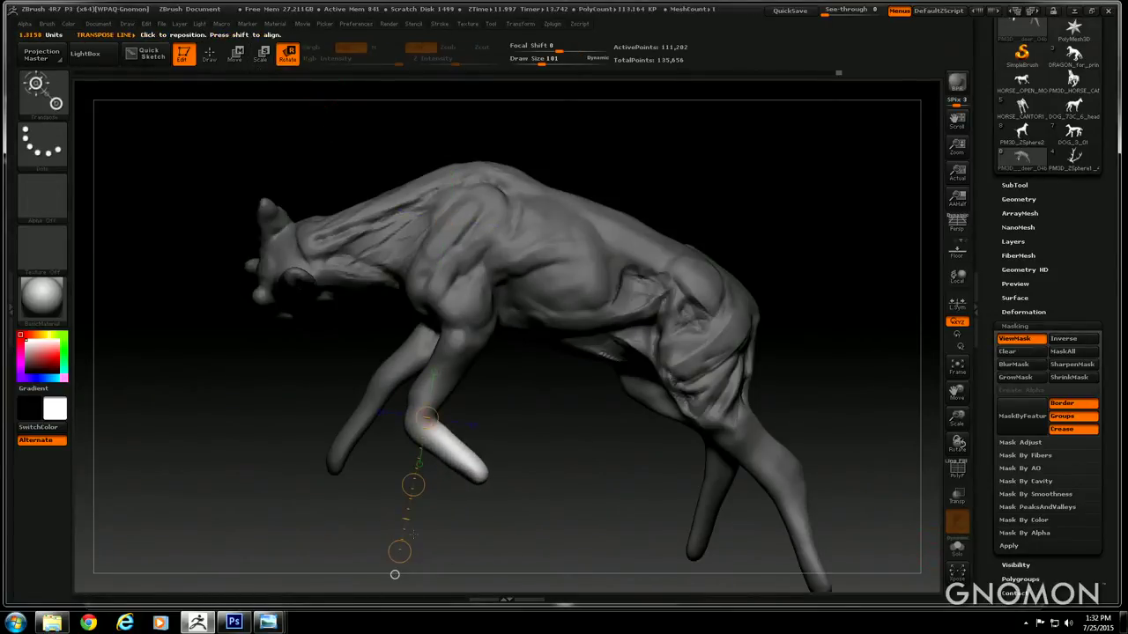
Undo the foreleg bend and clear the mask
click(209, 53)
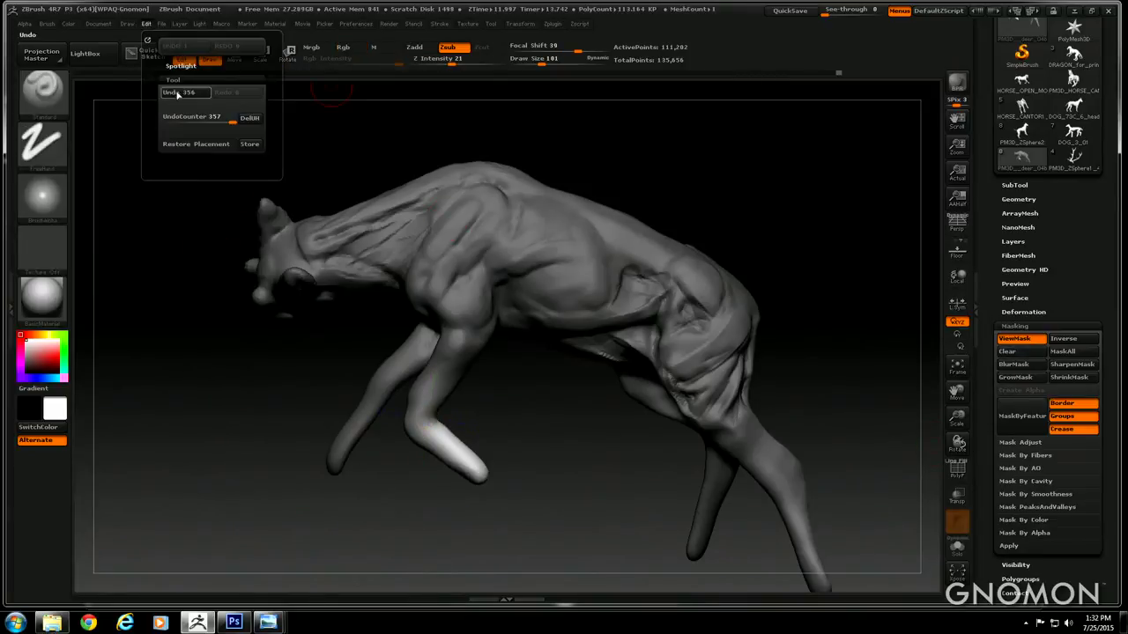
drag(224, 375, 467, 406)
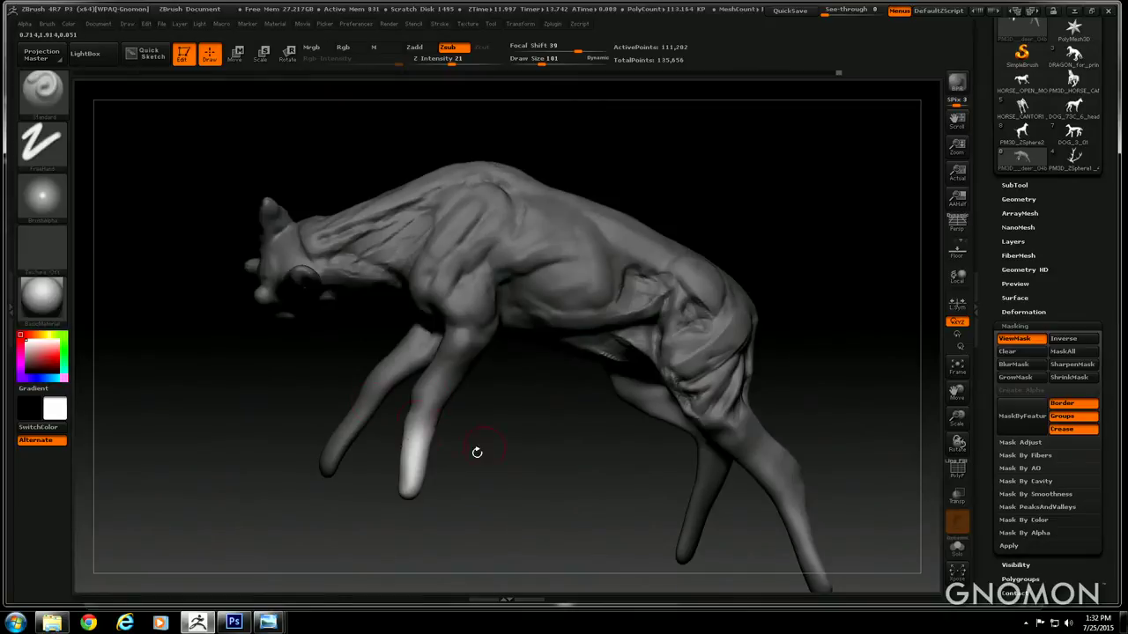
click(1010, 359)
Select the ClayTubes brush with draw size 150 and build up the knee of the deer's near foreleg
drag(573, 482, 566, 475)
click(63, 104)
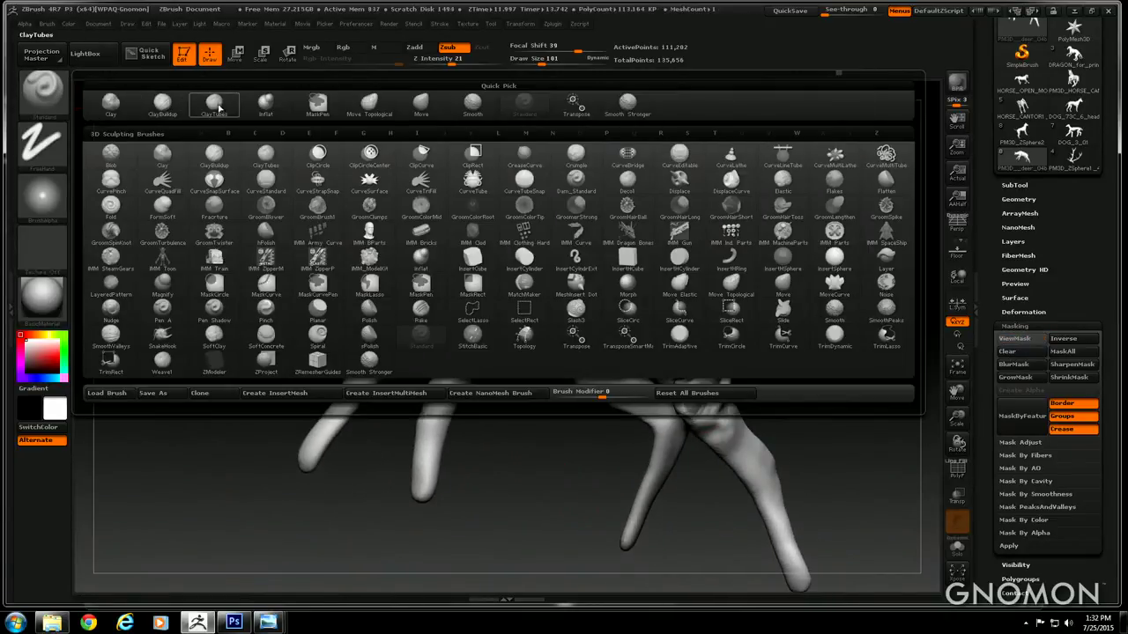
click(221, 107)
drag(555, 59, 601, 183)
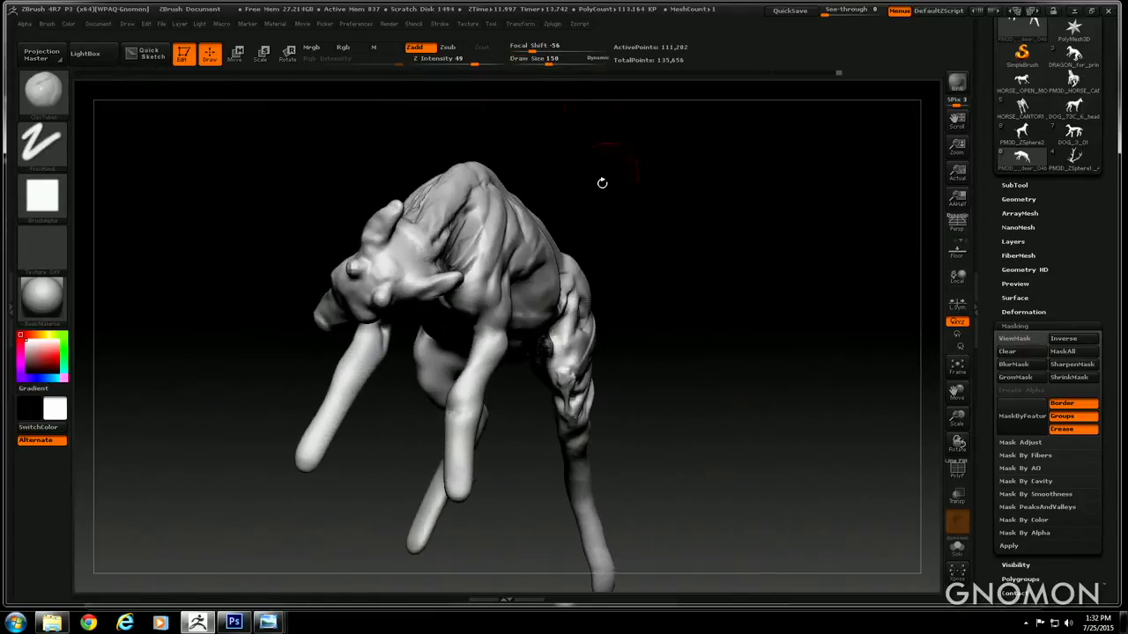
drag(520, 401, 587, 407)
mouse_move(482, 387)
mouse_down()
mouse_move(466, 386)
mouse_move(482, 390)
mouse_up()
mouse_move(546, 416)
mouse_down()
mouse_move(517, 430)
mouse_move(462, 411)
mouse_move(441, 383)
mouse_up()
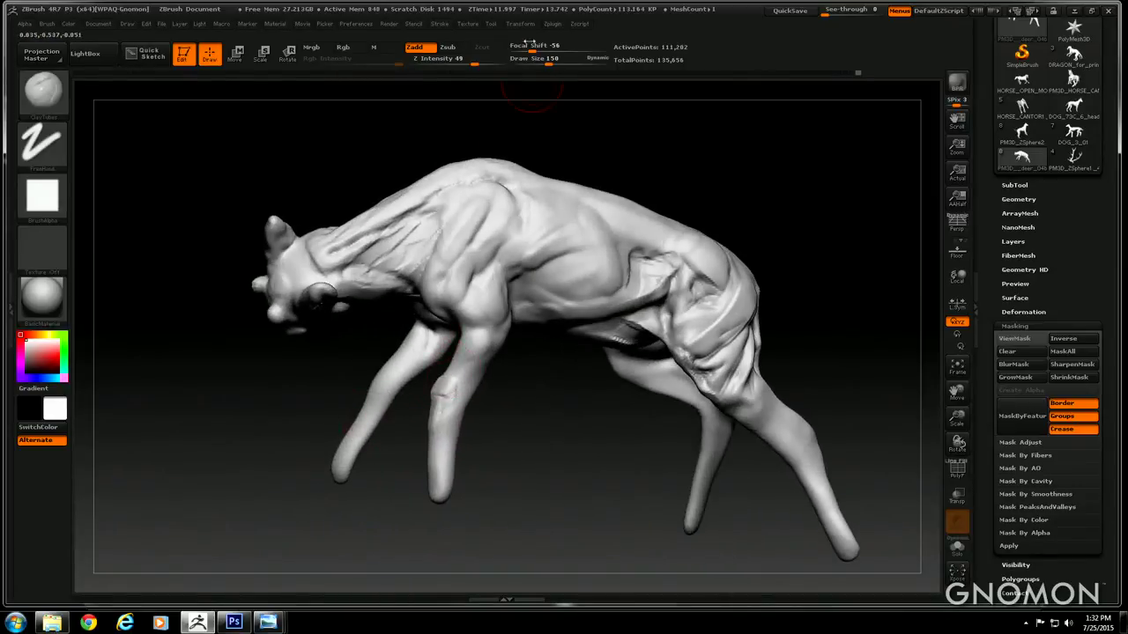
Switch ClayTubes to Zsub and carve around the knee and upper part of the near foreleg from several angles
click(449, 48)
drag(549, 428, 423, 348)
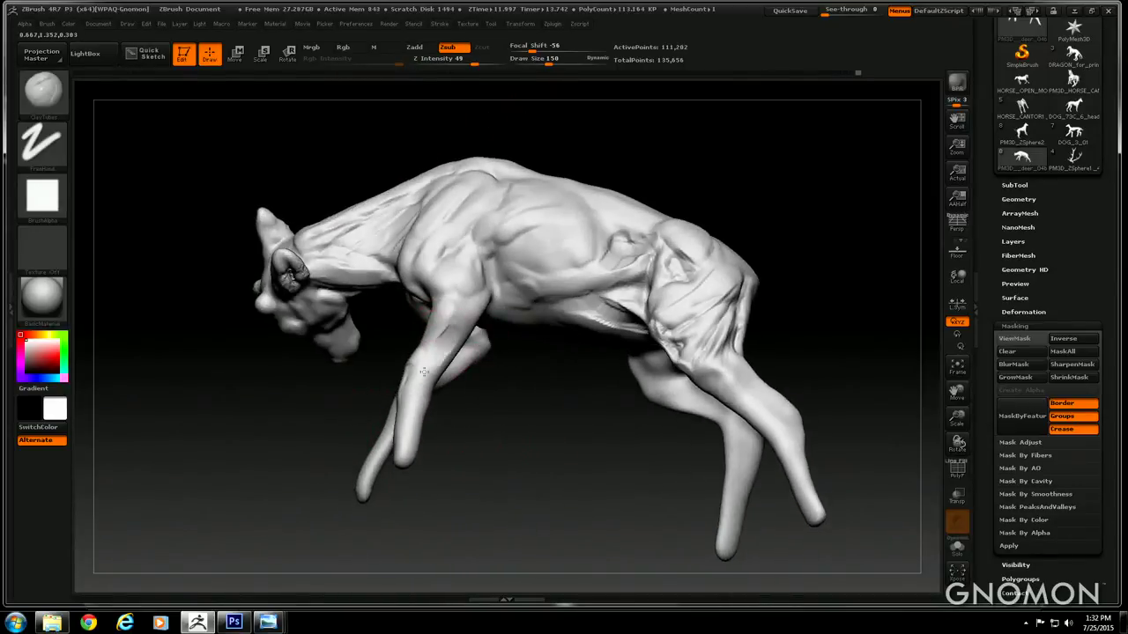
drag(302, 415, 331, 448)
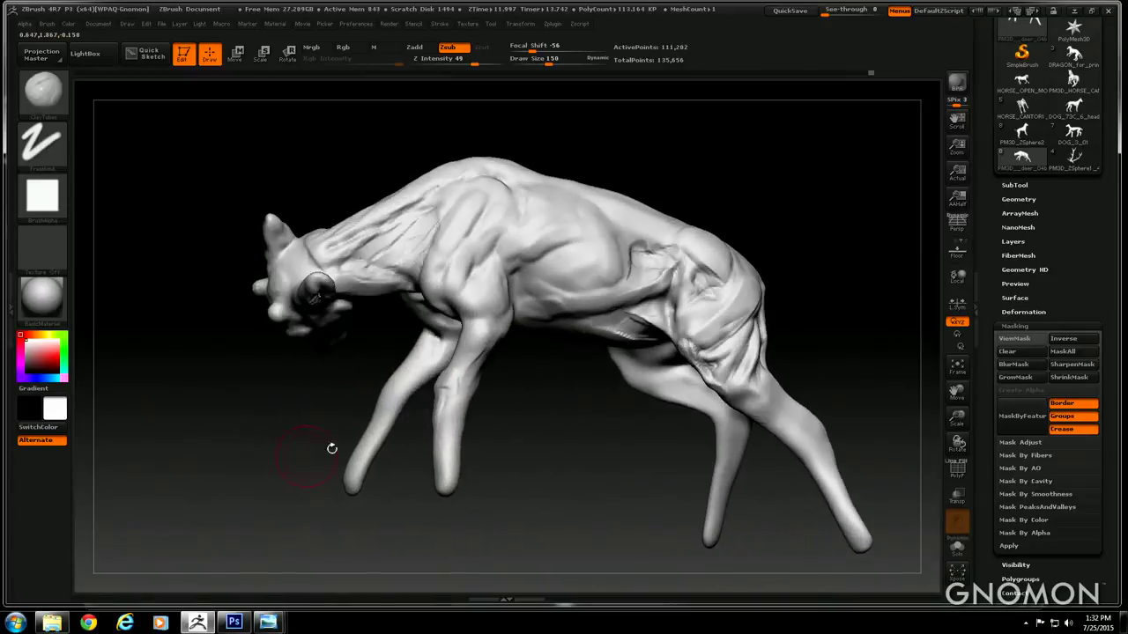
drag(454, 414, 407, 393)
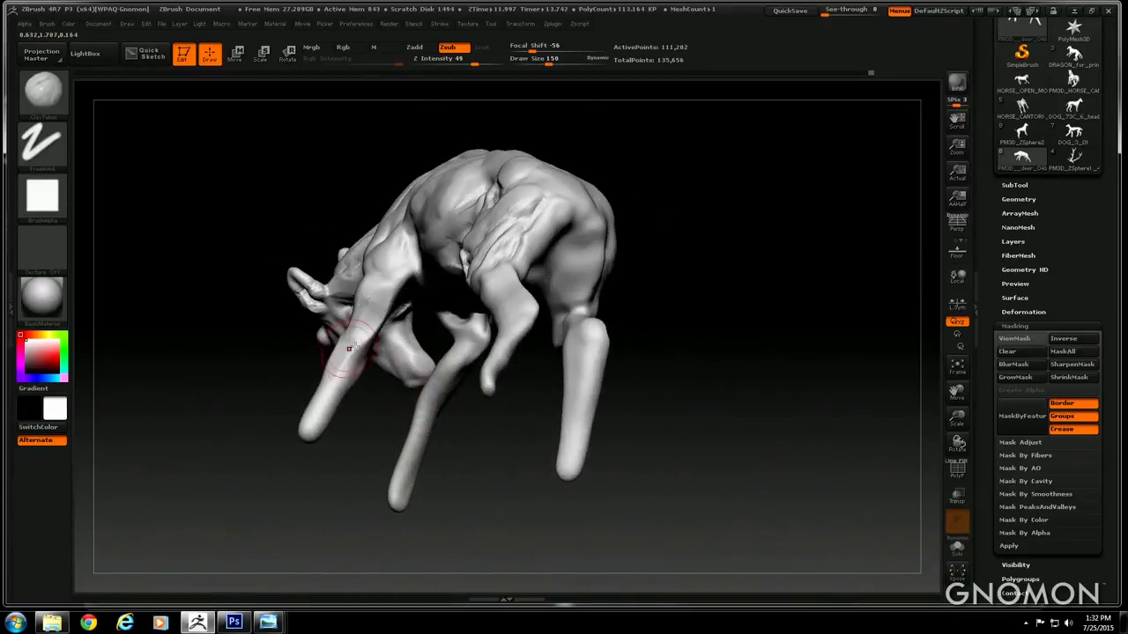
drag(265, 377, 312, 413)
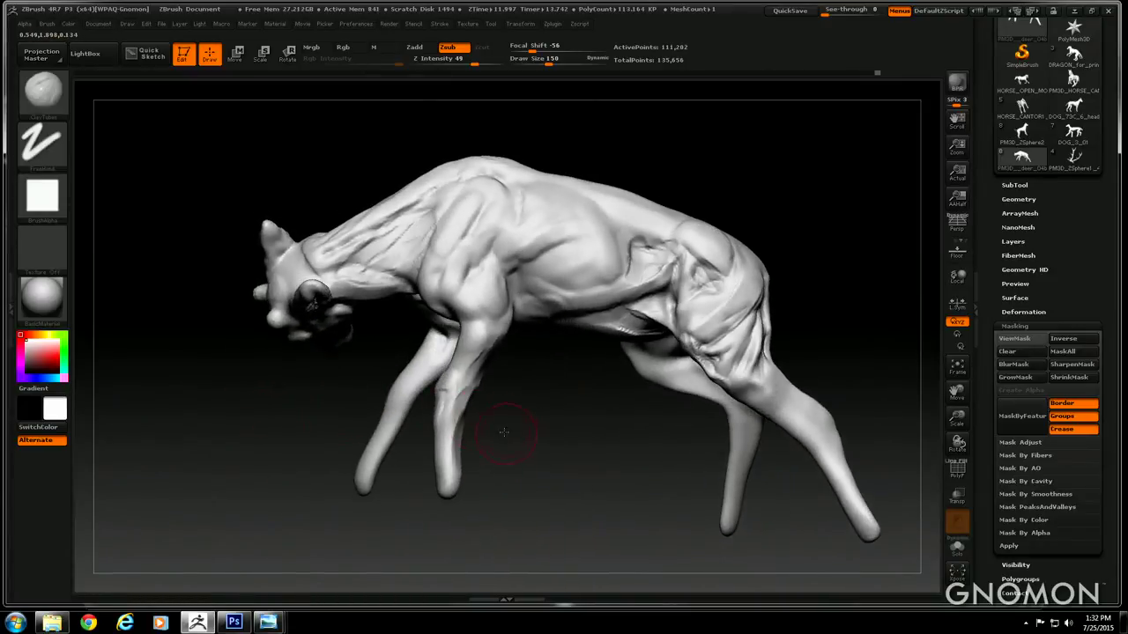
Switch ClayTubes to Zadd and build up muscle strips across the deer's flank and ribcage
drag(508, 423, 405, 370)
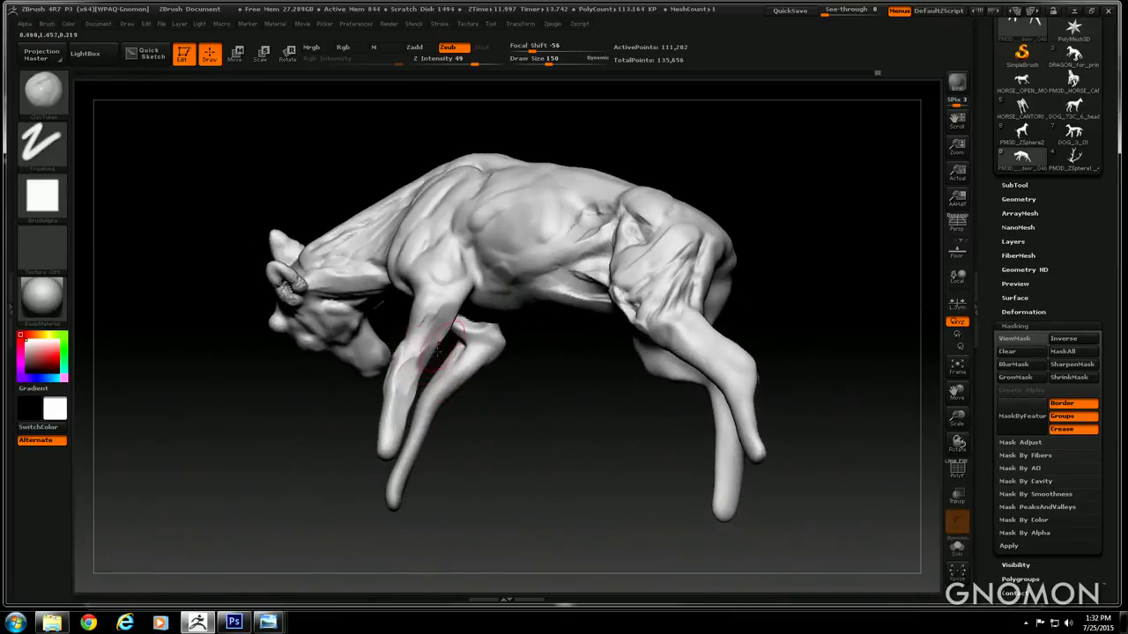
drag(552, 493, 554, 511)
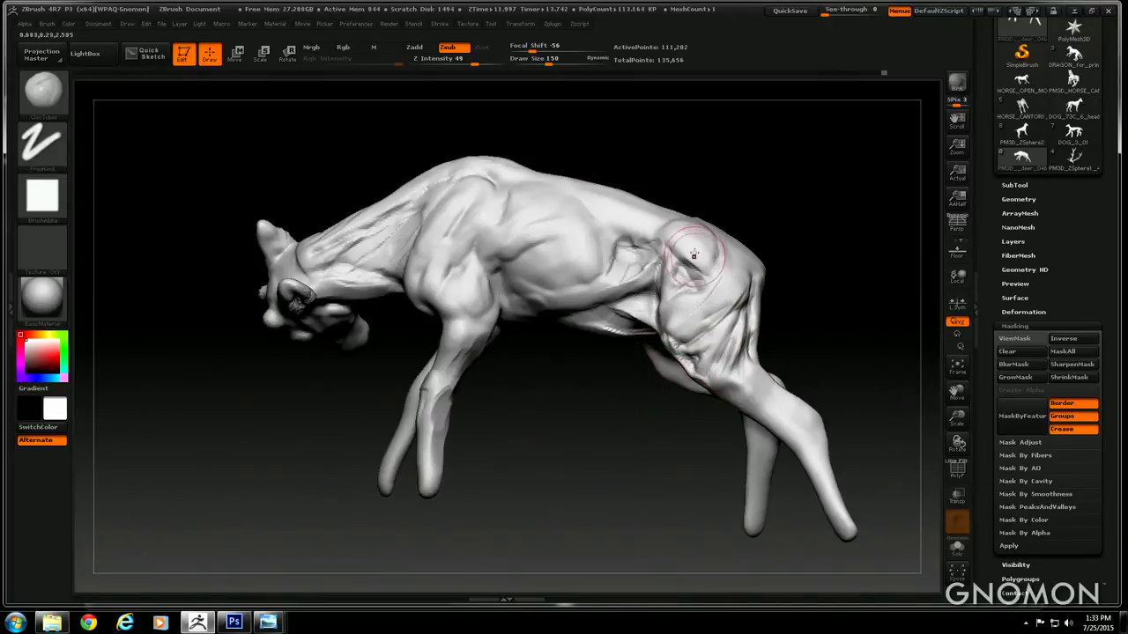
click(417, 49)
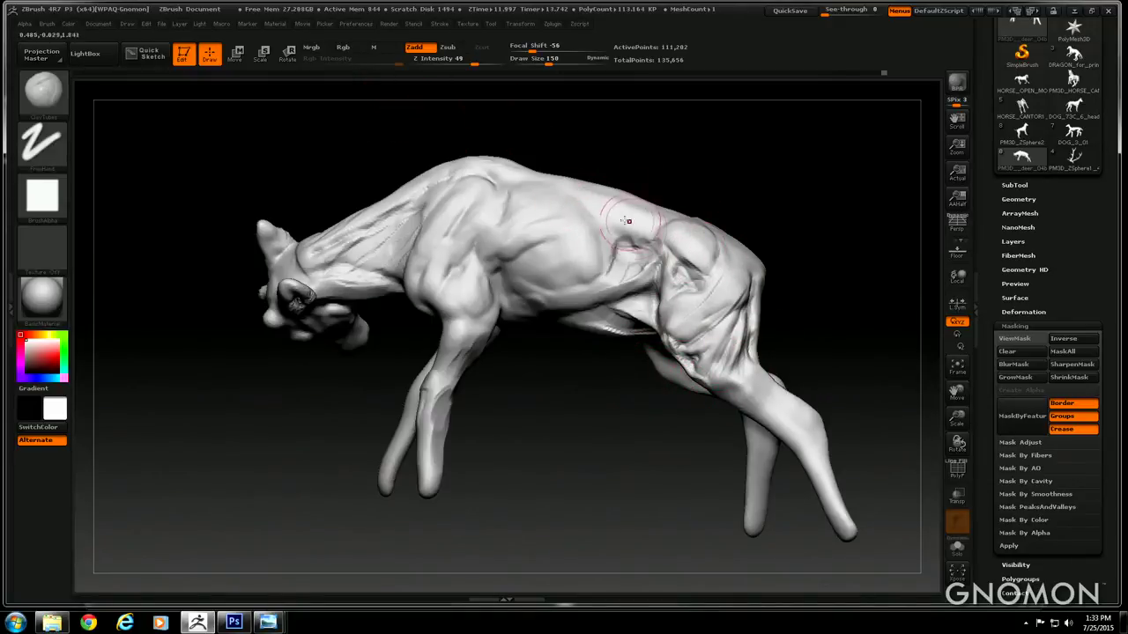
mouse_move(629, 221)
mouse_down()
mouse_move(650, 222)
mouse_move(636, 210)
mouse_move(622, 217)
mouse_move(692, 257)
mouse_up()
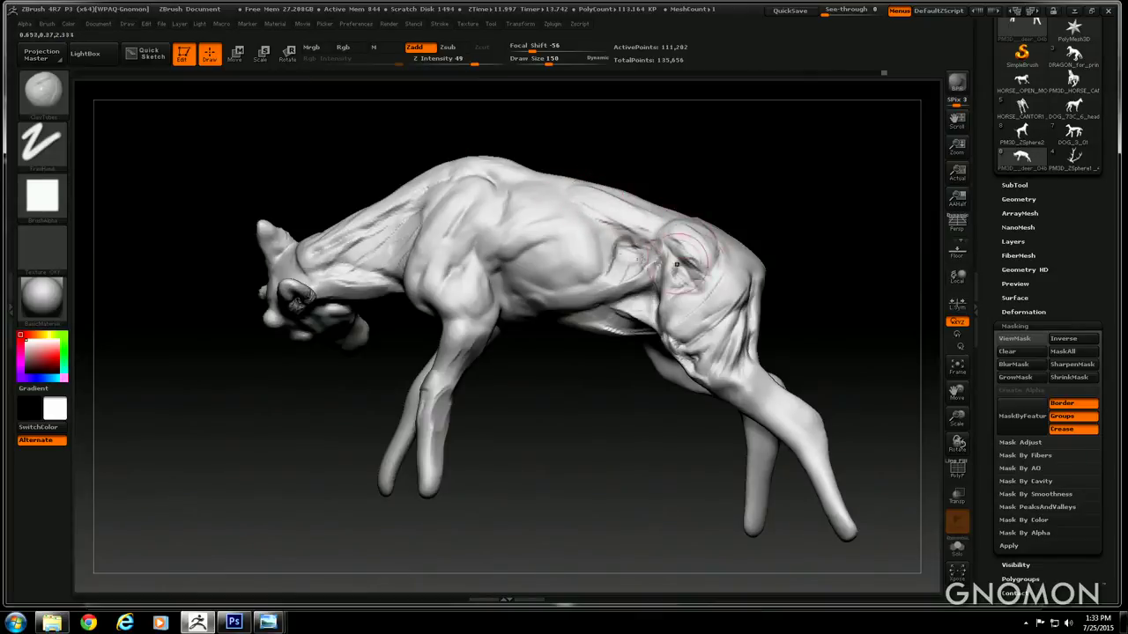
mouse_move(582, 211)
mouse_down()
mouse_move(601, 265)
mouse_move(543, 265)
mouse_up()
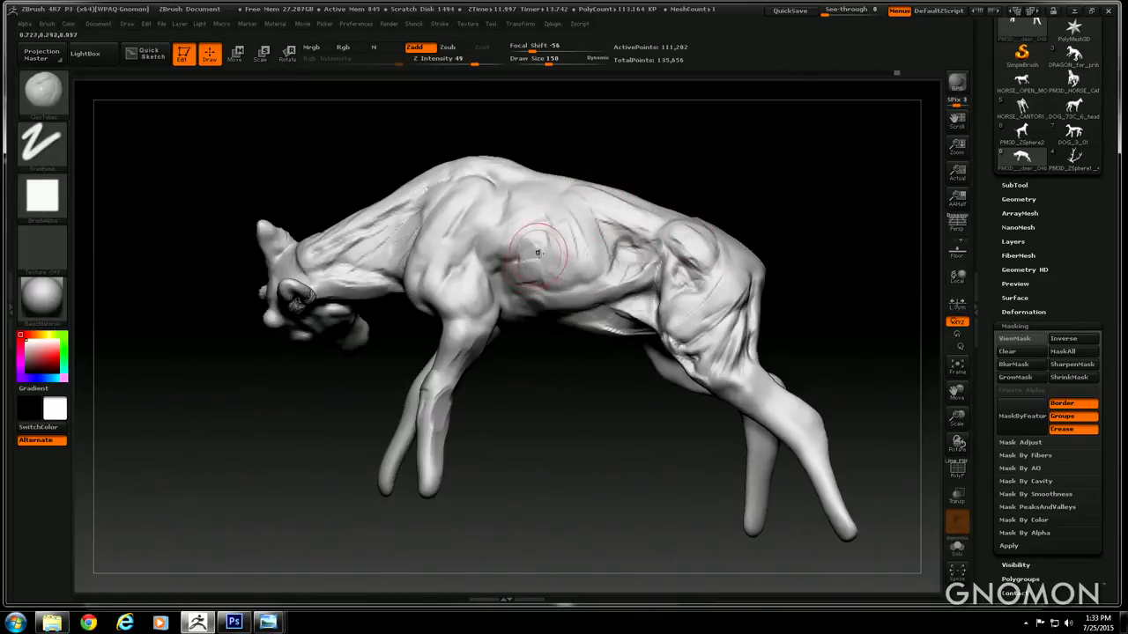
drag(572, 370, 547, 352)
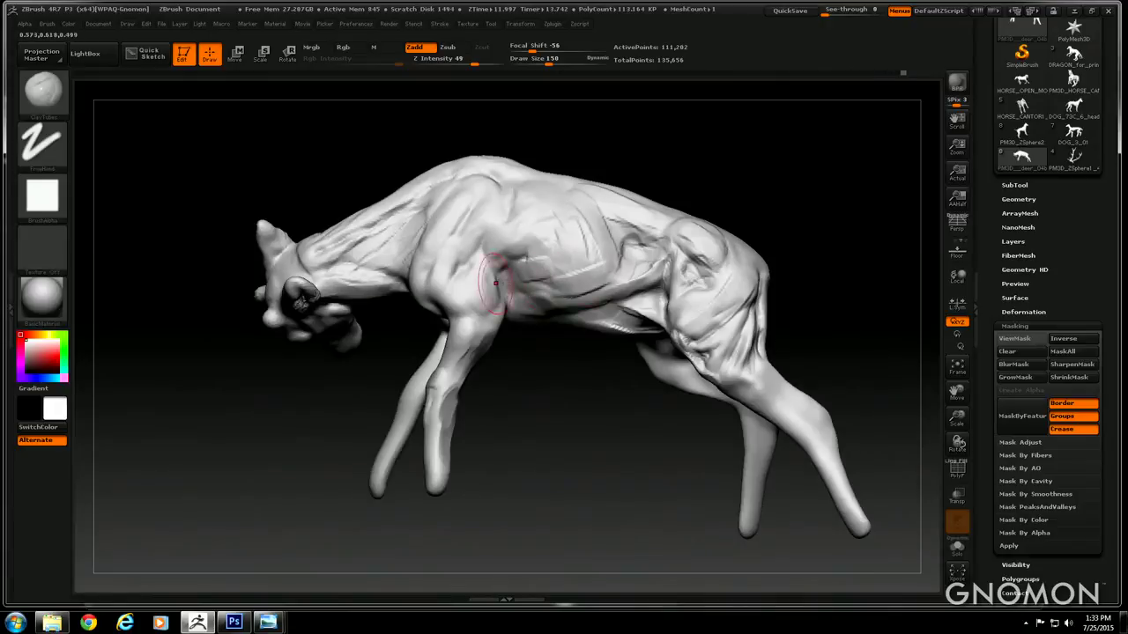
mouse_move(537, 220)
mouse_down()
mouse_move(541, 244)
mouse_move(494, 257)
mouse_move(586, 236)
mouse_move(527, 199)
mouse_move(453, 196)
mouse_move(498, 206)
mouse_move(524, 195)
mouse_move(419, 204)
mouse_up()
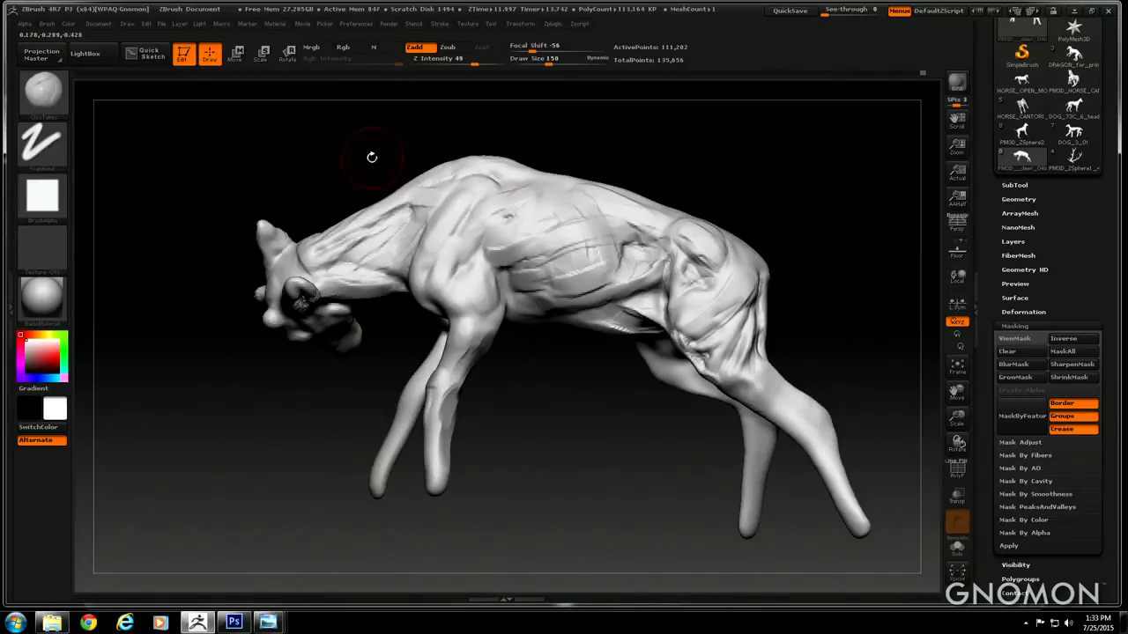
Build up the shoulder, upper arm and elbow of the deer's near foreleg with ClayTubes from several angles
drag(373, 156, 590, 220)
mouse_move(553, 430)
mouse_down()
mouse_move(576, 423)
mouse_move(515, 322)
mouse_move(536, 344)
mouse_up()
mouse_move(470, 309)
mouse_down()
mouse_move(474, 298)
mouse_move(473, 316)
mouse_up()
drag(554, 403, 536, 395)
mouse_move(454, 307)
mouse_down()
mouse_move(466, 282)
mouse_move(480, 302)
mouse_up()
drag(531, 385, 584, 383)
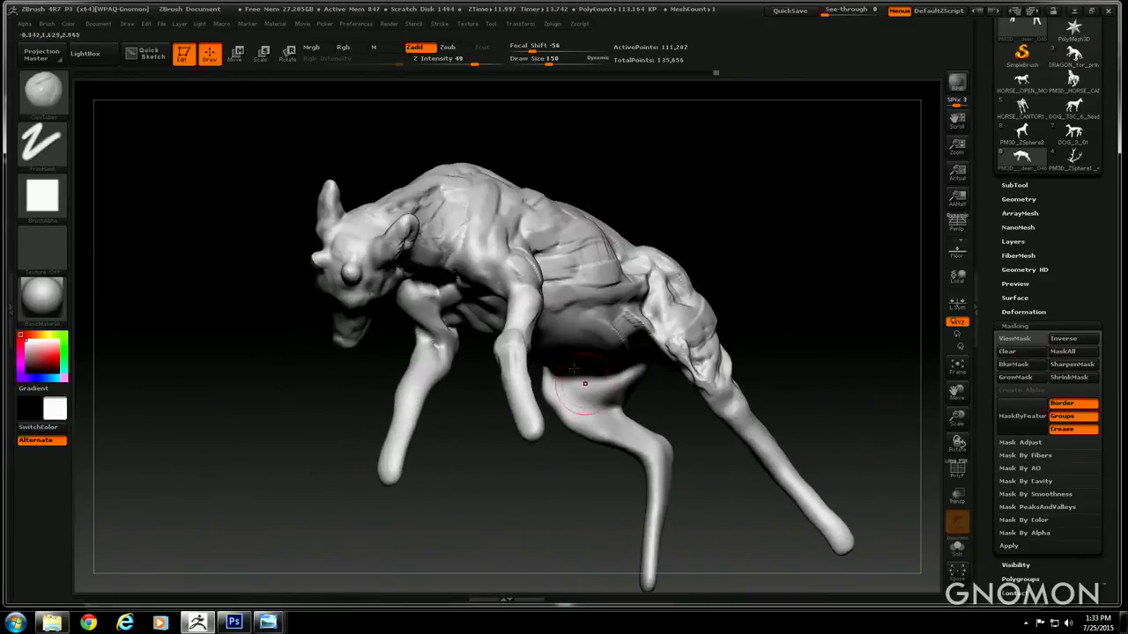
drag(677, 168, 431, 255)
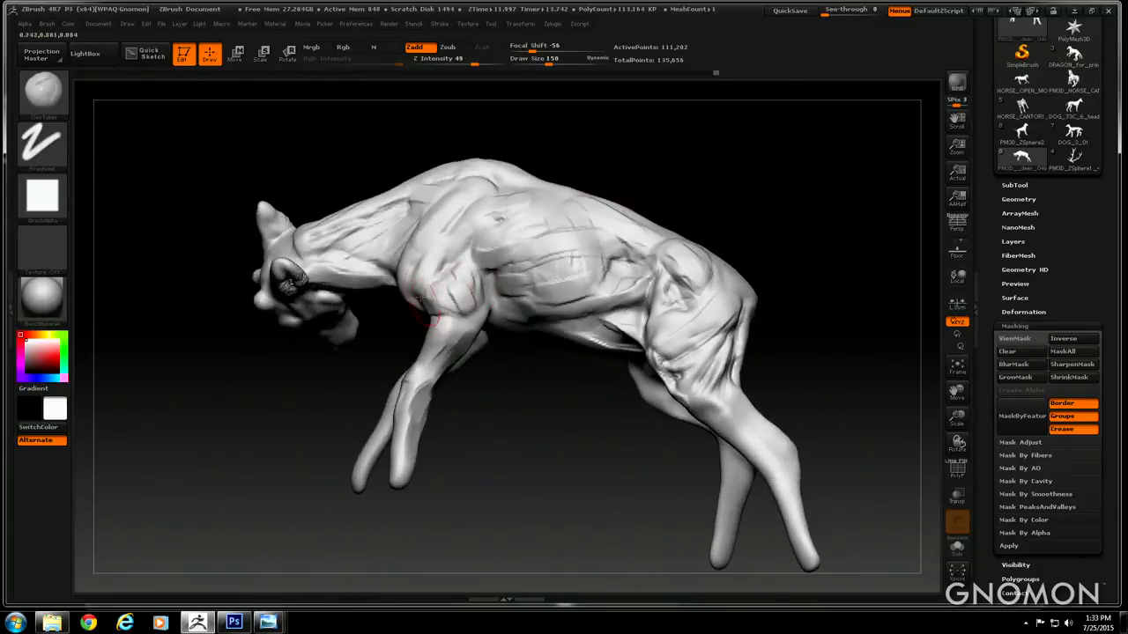
drag(548, 430, 521, 352)
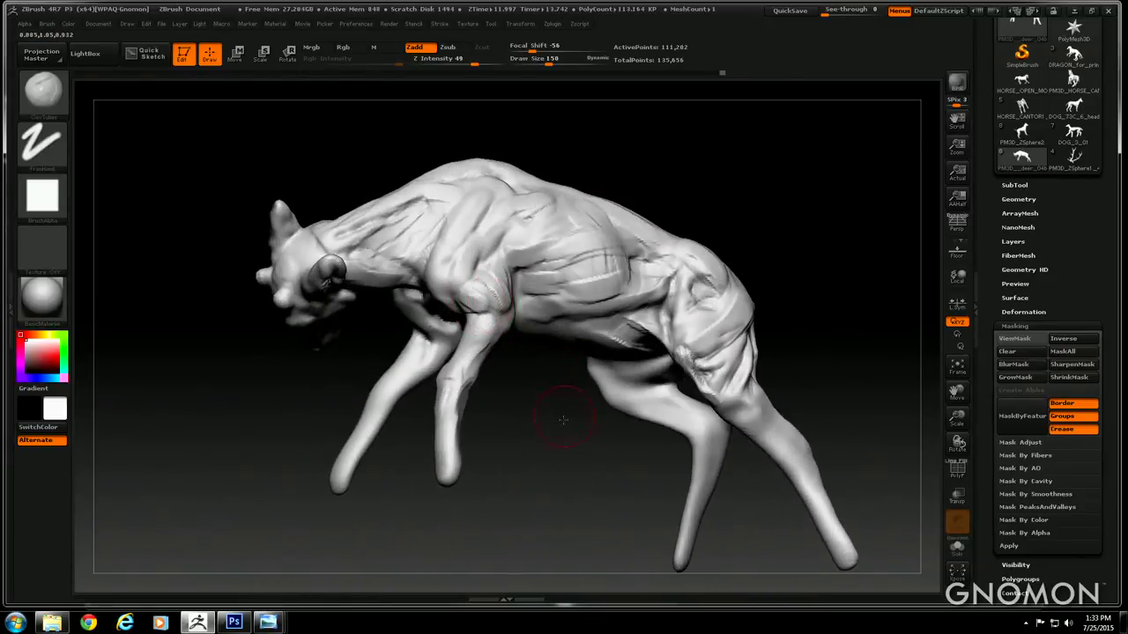
mouse_move(561, 410)
mouse_down()
mouse_move(449, 287)
mouse_move(470, 244)
mouse_up()
drag(524, 429, 503, 383)
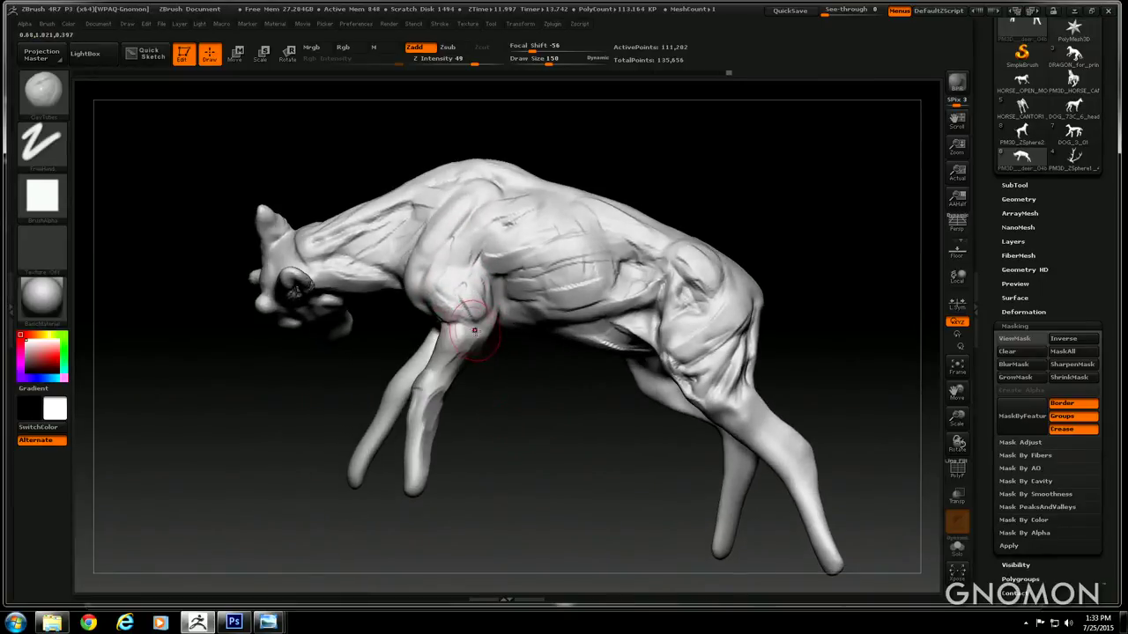
Select the Standard brush with draw size 89 in Zsub and carve the creases around the elbow and top of the near foreleg
click(42, 89)
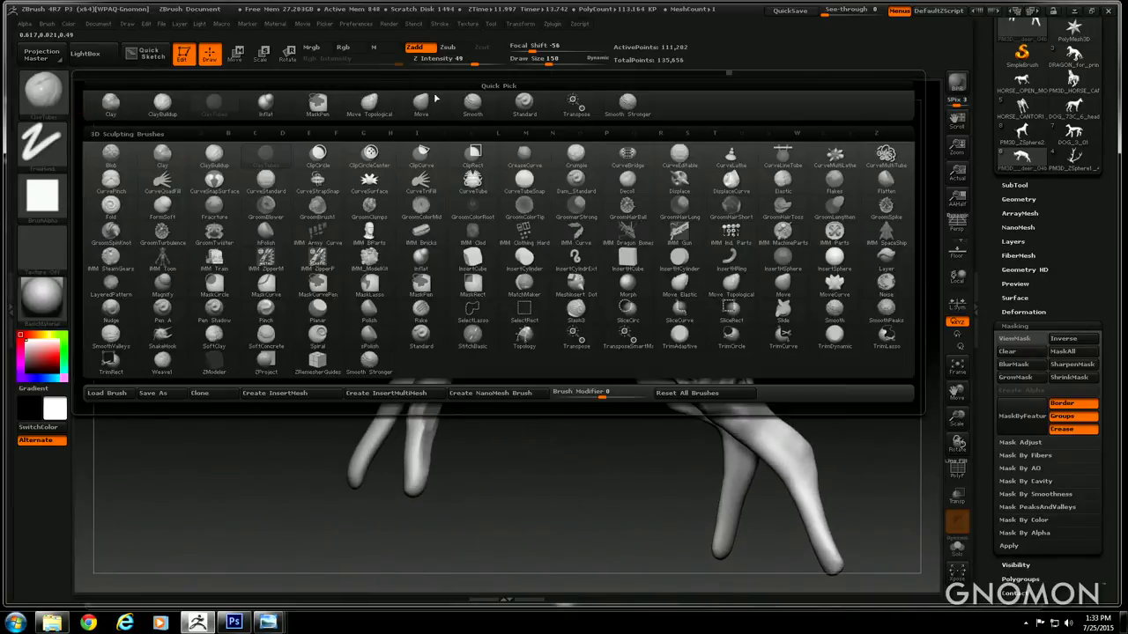
click(526, 104)
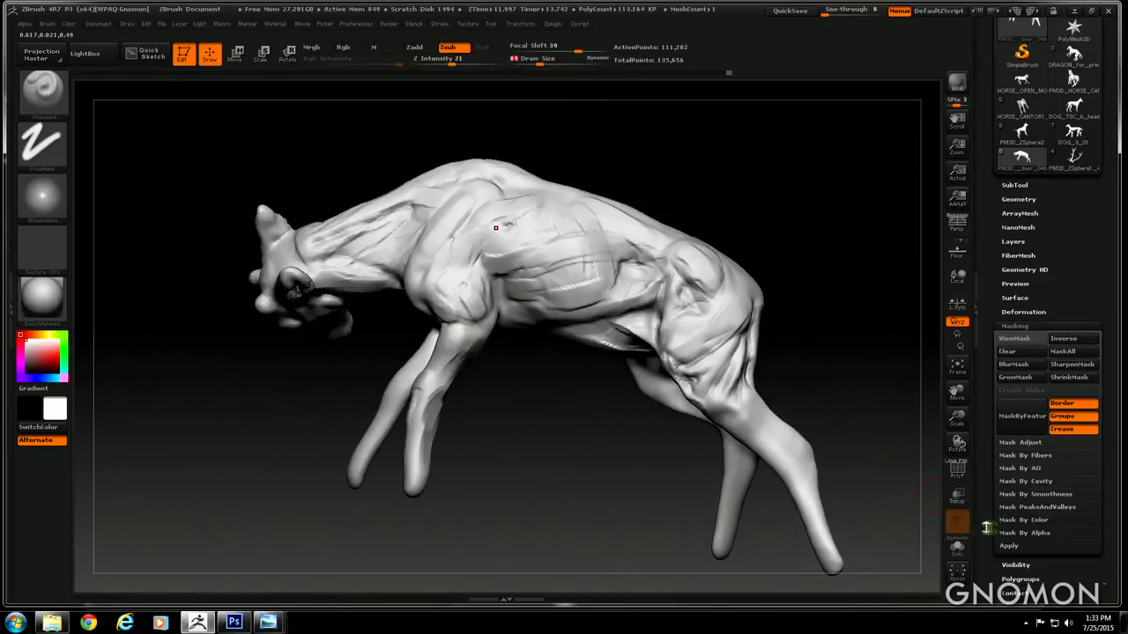
drag(958, 418, 977, 485)
drag(958, 393, 1008, 251)
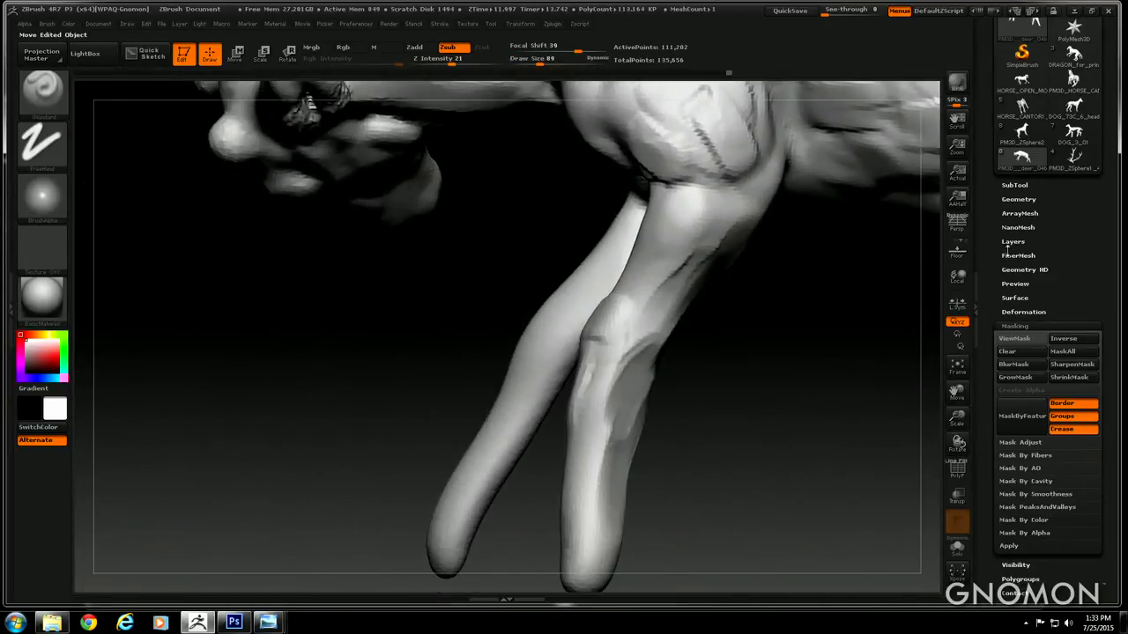
drag(828, 342, 864, 348)
mouse_move(958, 393)
mouse_down()
mouse_move(919, 493)
mouse_move(907, 582)
mouse_up()
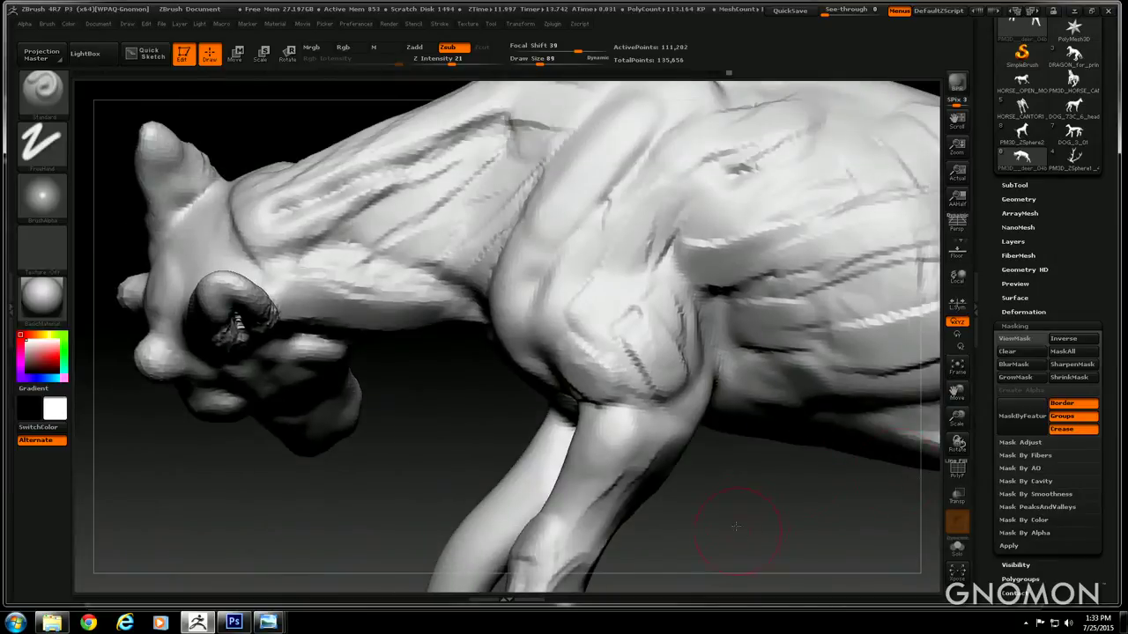
drag(832, 470, 767, 463)
drag(662, 272, 680, 352)
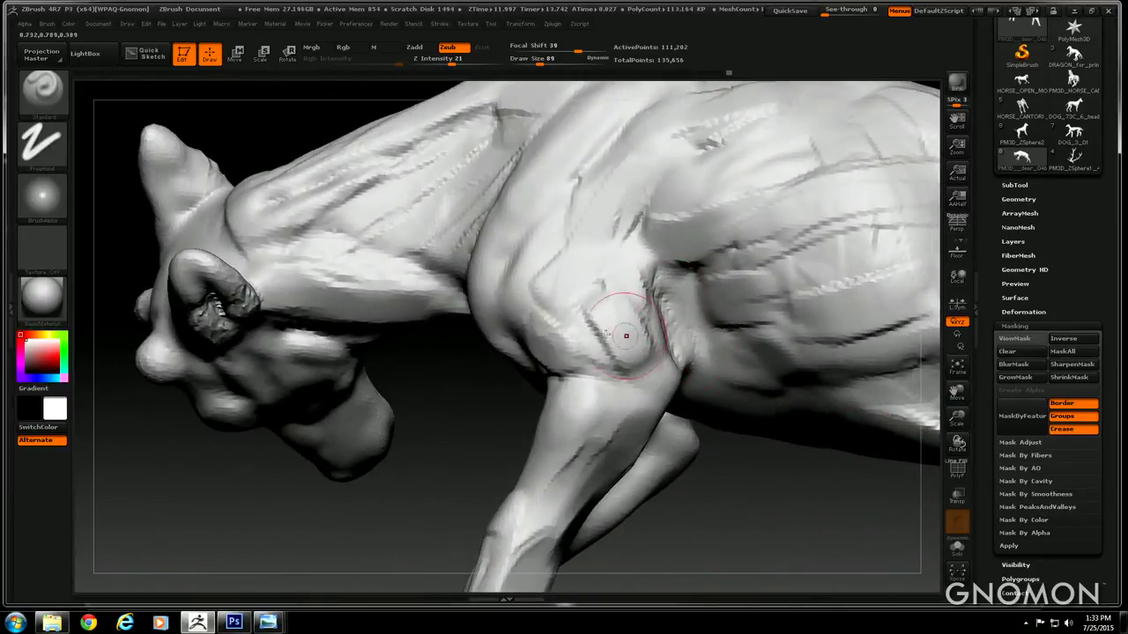
mouse_move(445, 426)
mouse_down()
mouse_move(608, 407)
mouse_move(638, 427)
mouse_up()
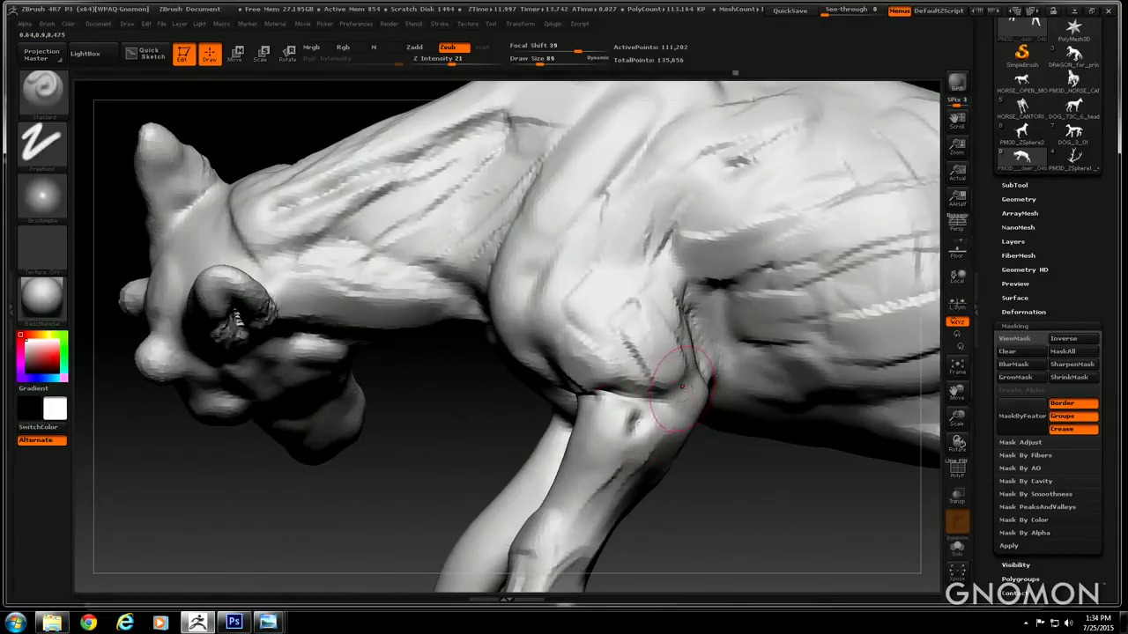
mouse_move(682, 386)
mouse_down()
mouse_move(659, 413)
mouse_move(670, 424)
mouse_up()
drag(695, 496, 641, 485)
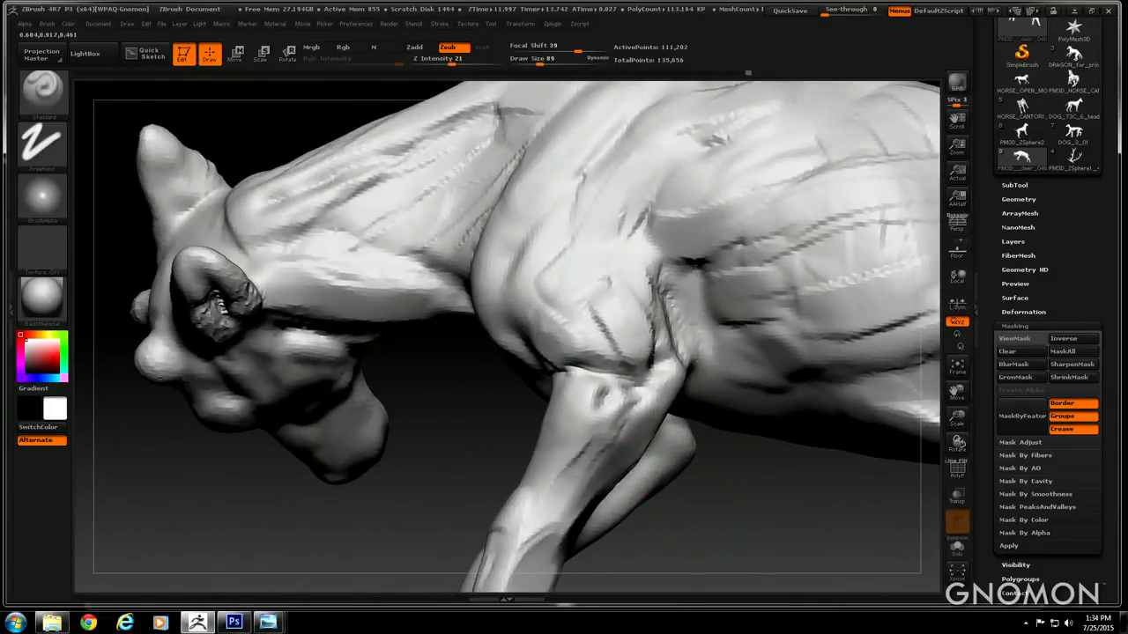
mouse_move(485, 428)
mouse_down()
mouse_move(470, 445)
mouse_move(483, 439)
mouse_up()
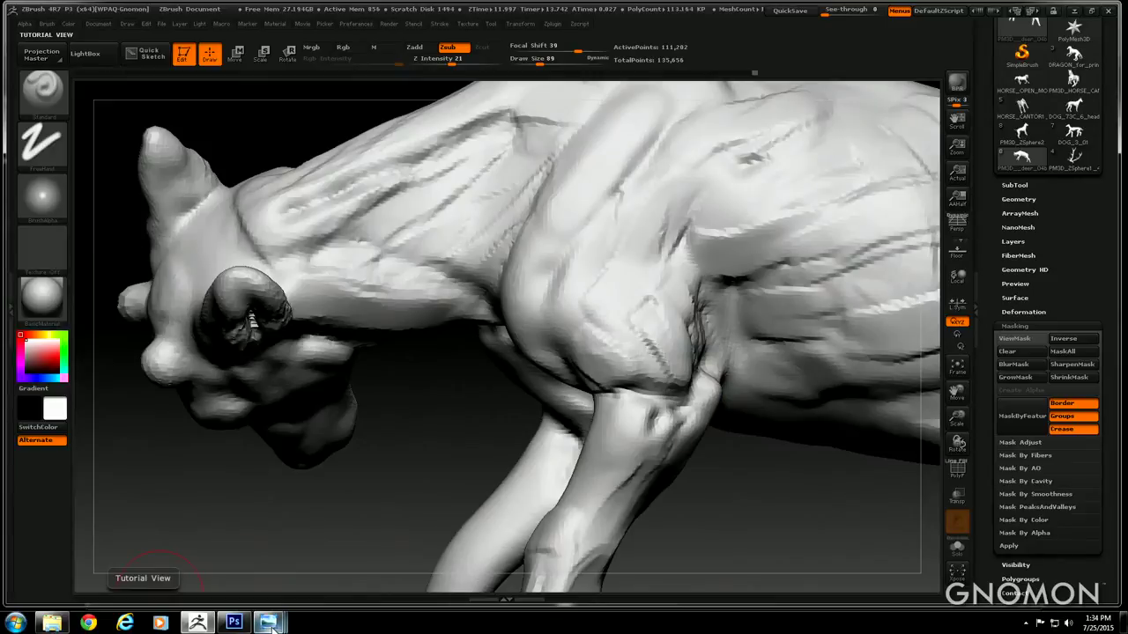
Switch to the file explorer and examine DEER_MEASUREMENTS_1.jpg and DEER_SKELETON.jpg in the GNOMON DEER folder
mouse_move(269, 624)
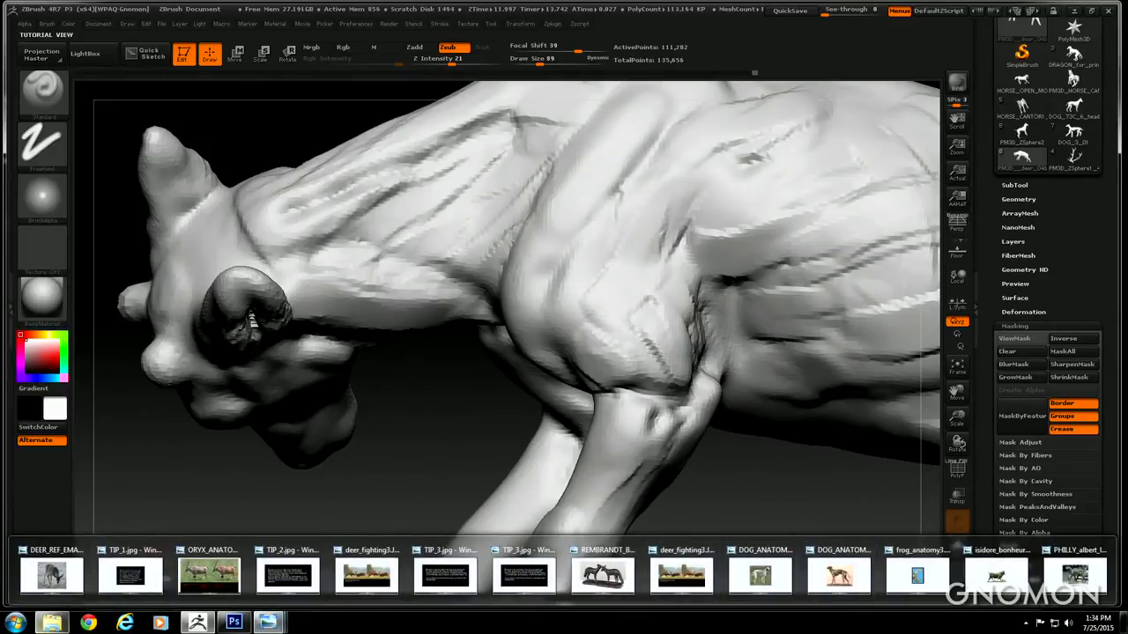
click(52, 623)
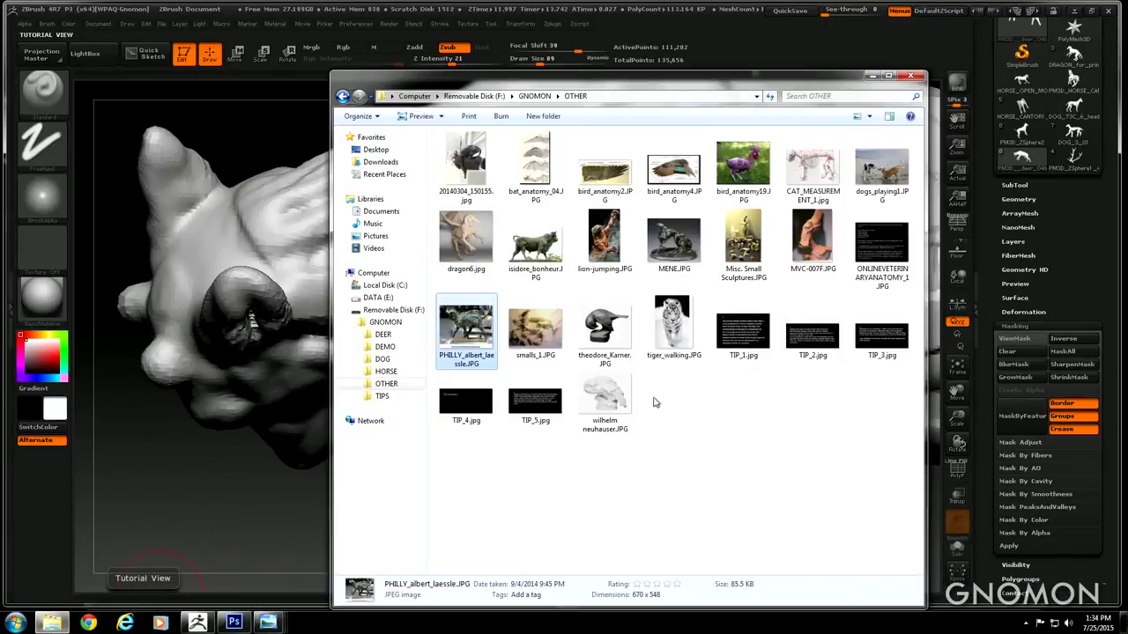
click(535, 96)
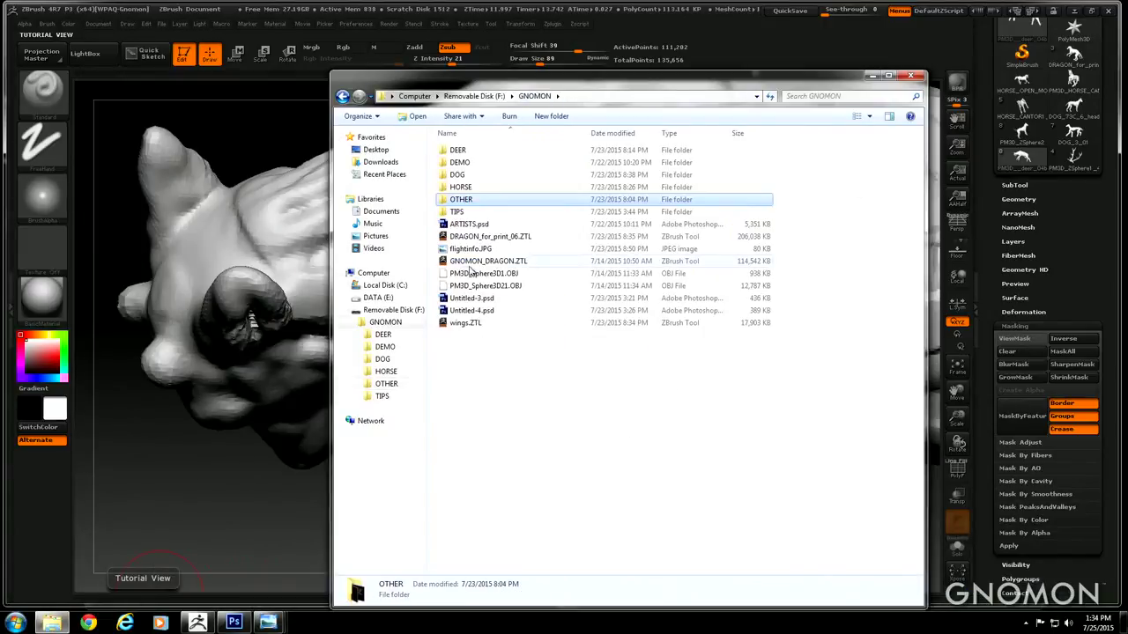
double_click(459, 152)
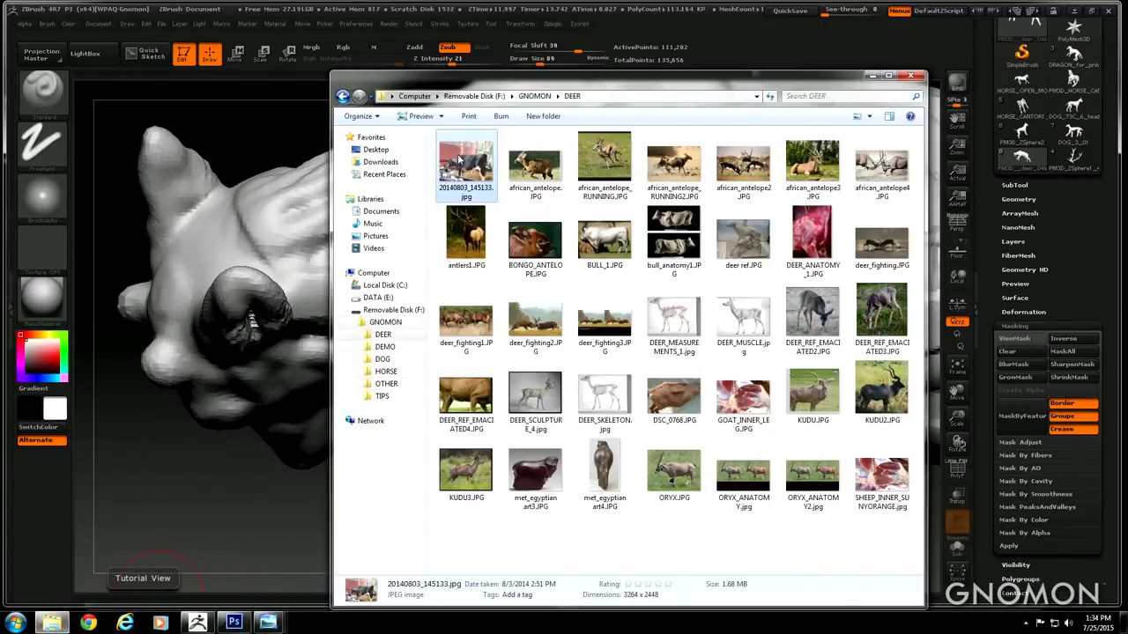
double_click(670, 317)
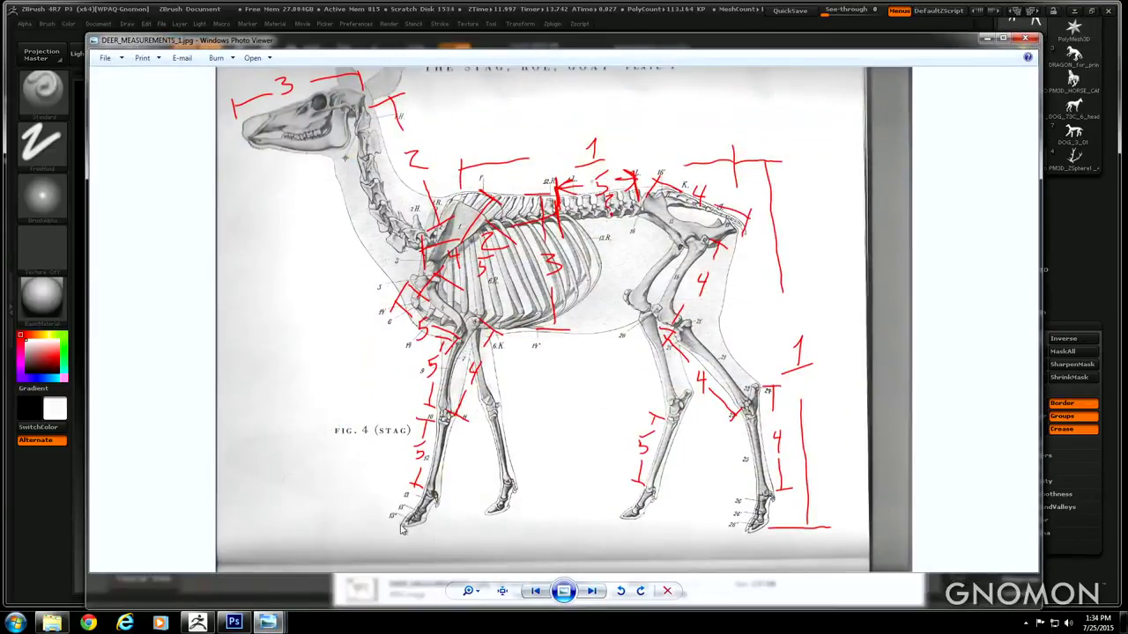
click(1024, 41)
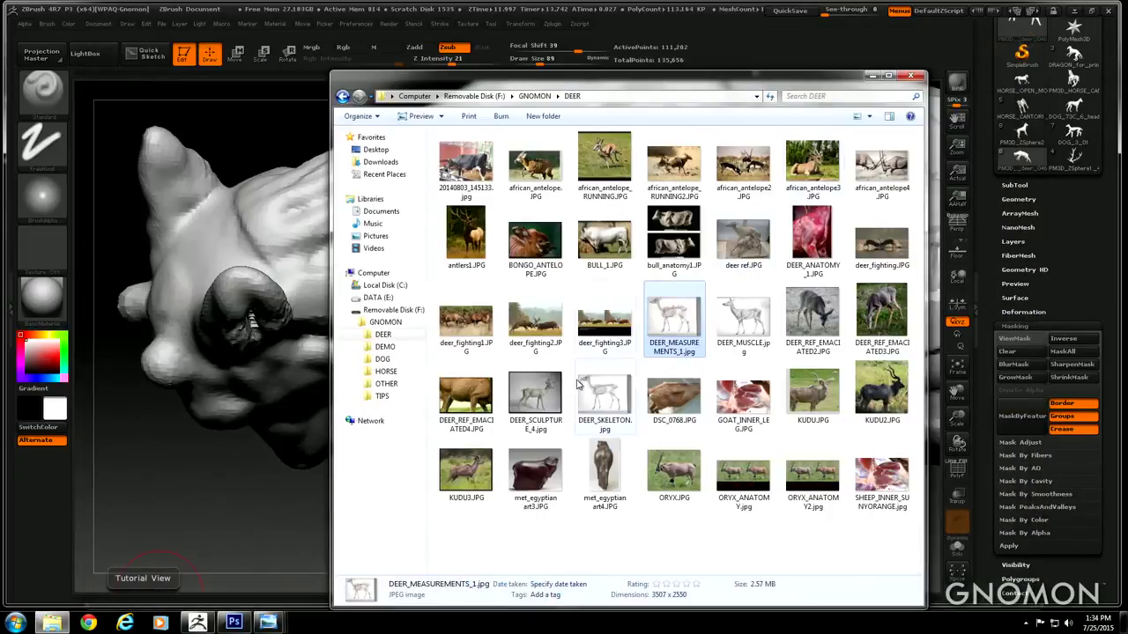
double_click(607, 392)
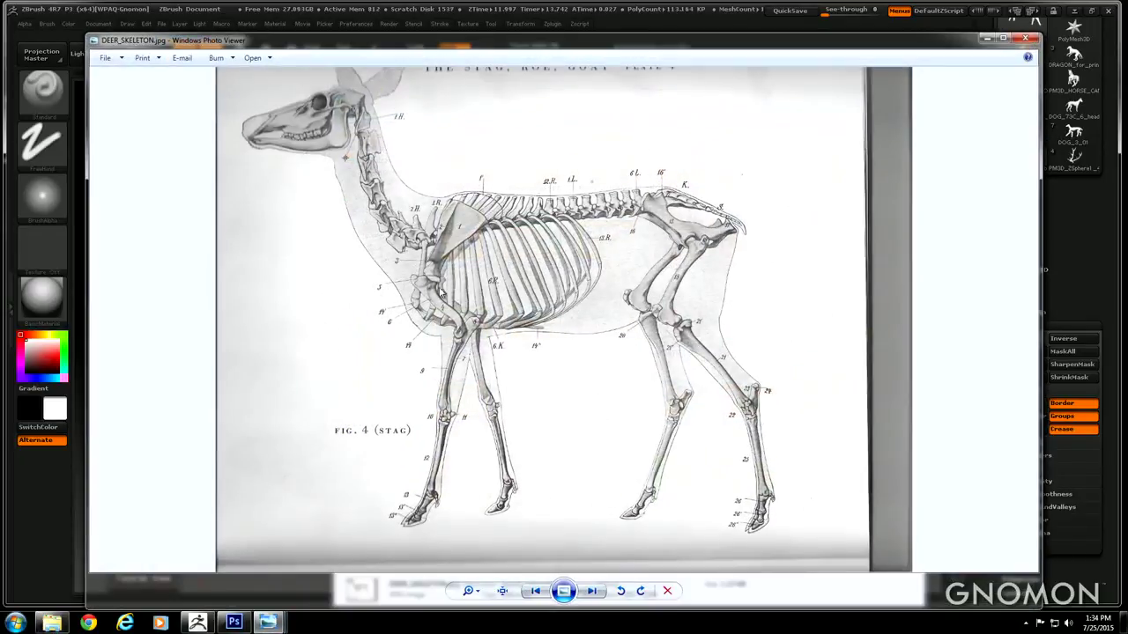
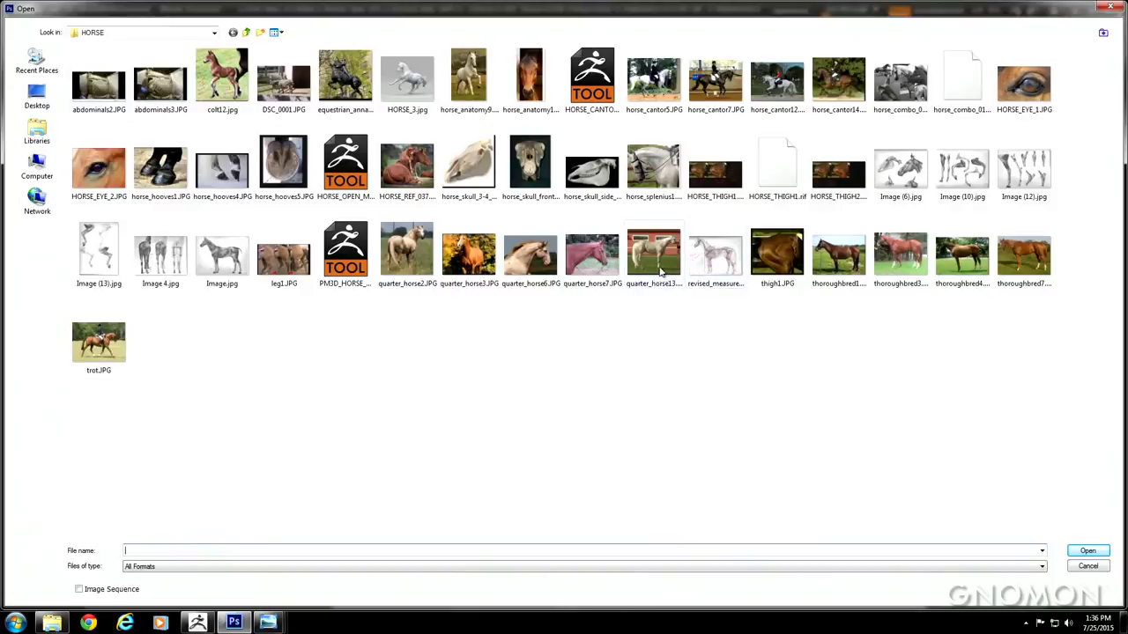
Open thoroughbred3.JPG from the HORSE folder in Photoshop and enlarge it to 200%
double_click(901, 257)
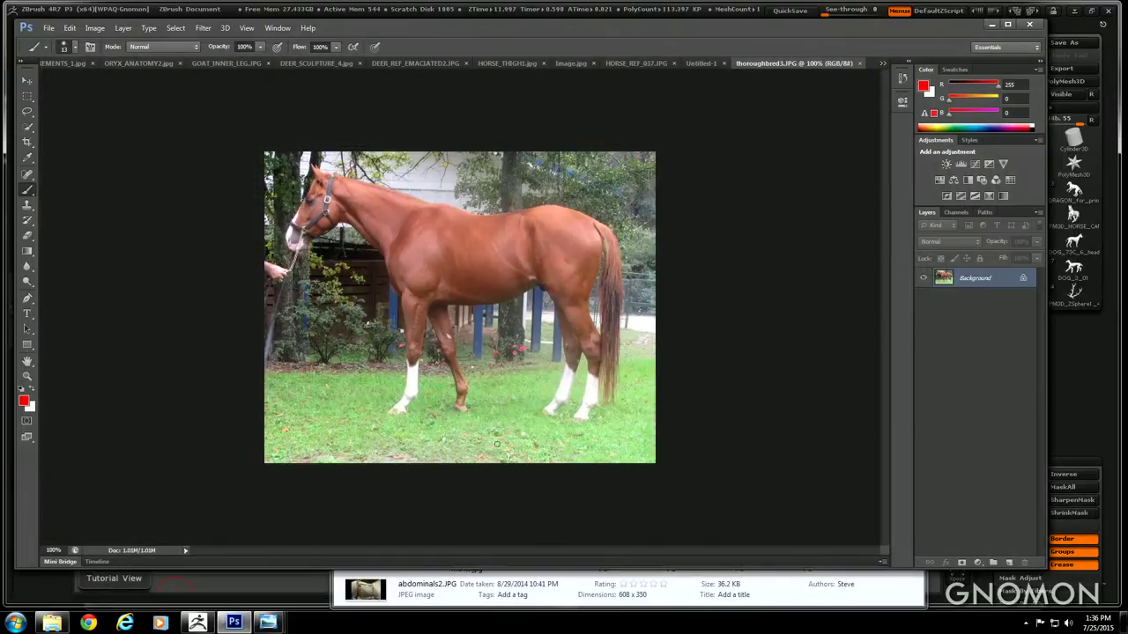
click(247, 30)
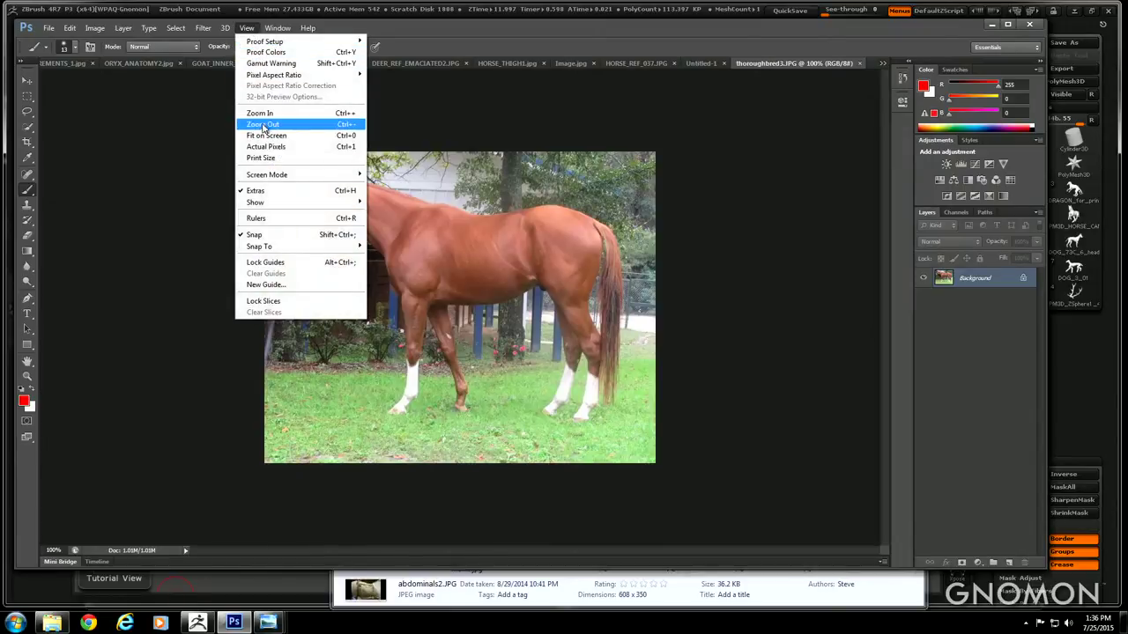
click(259, 115)
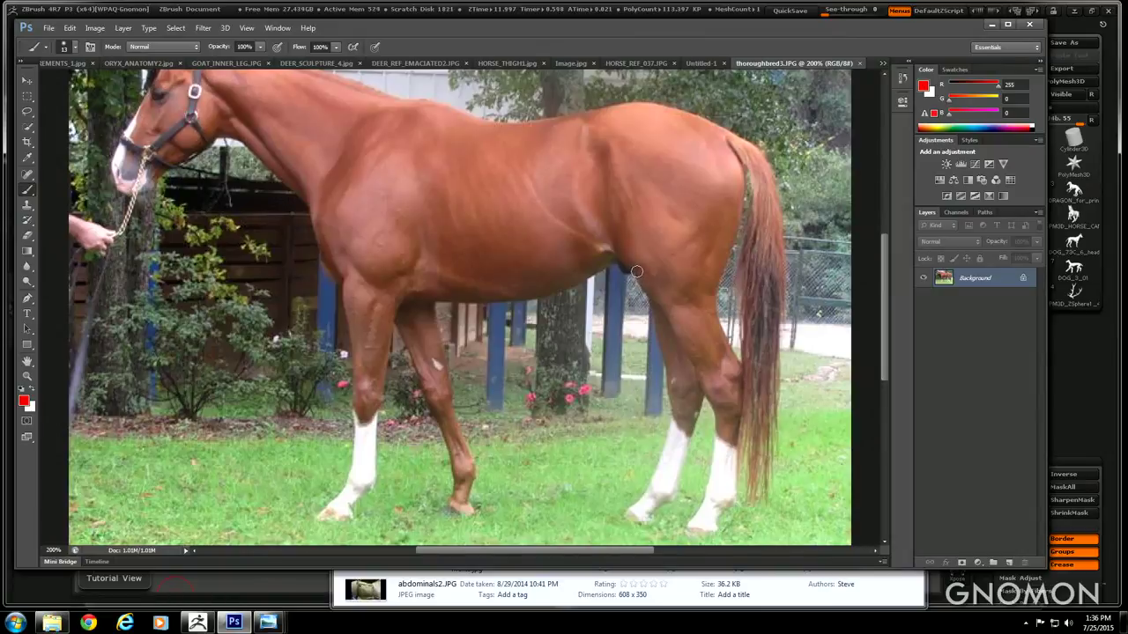
Paint a red brush stroke along the fold where the horse's flank meets the thigh and undo it
click(636, 271)
drag(612, 233, 626, 262)
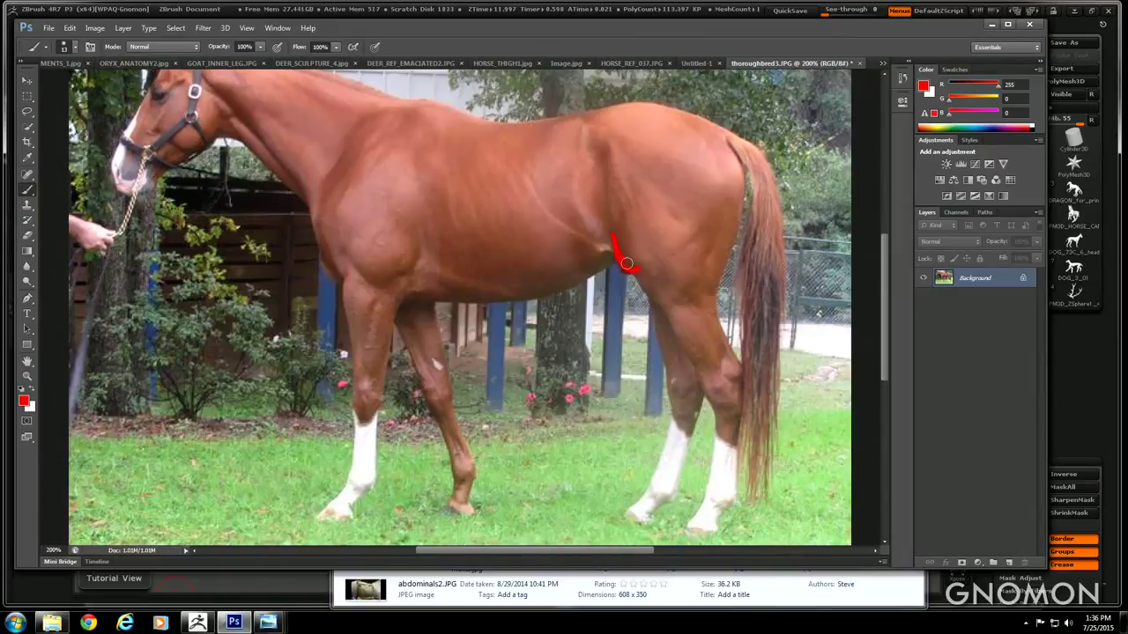
click(70, 28)
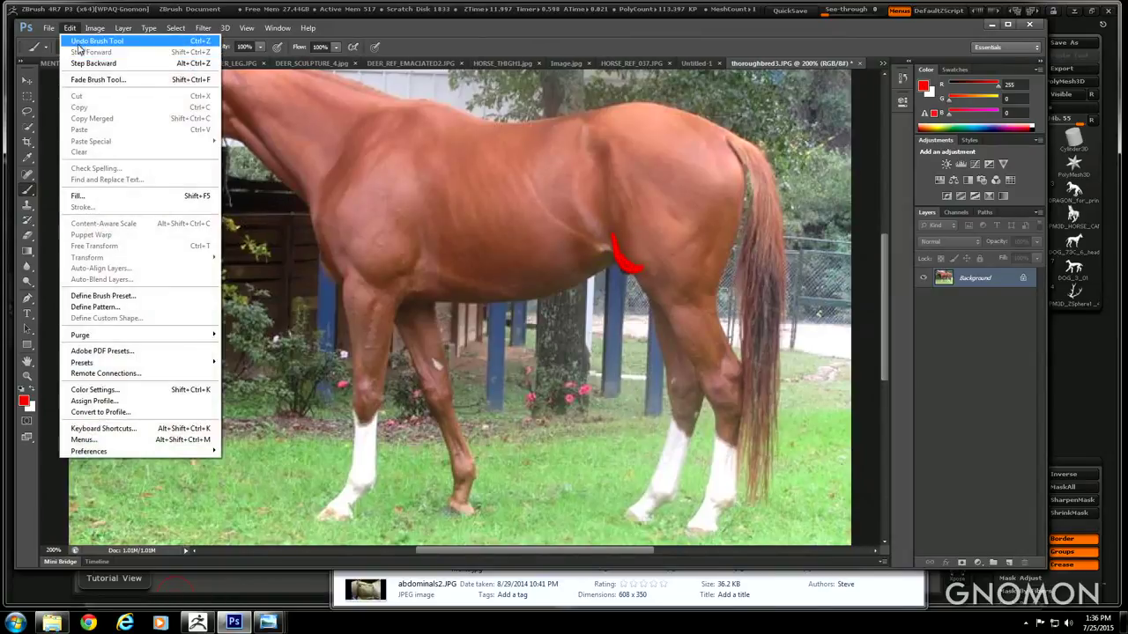
click(79, 36)
click(69, 27)
click(79, 36)
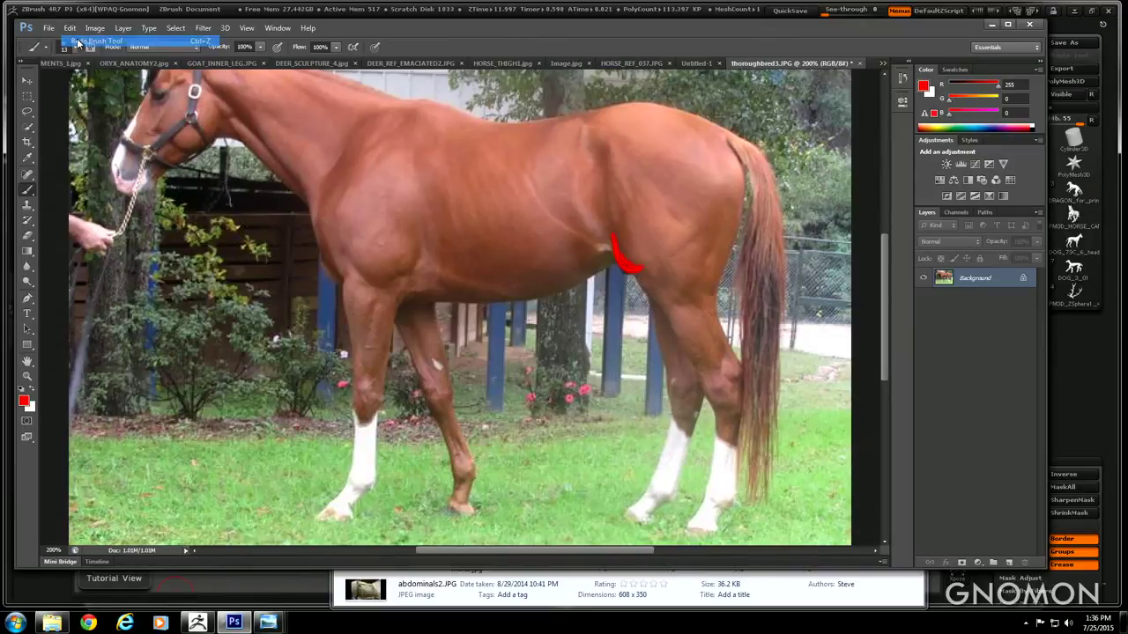
click(71, 27)
click(84, 64)
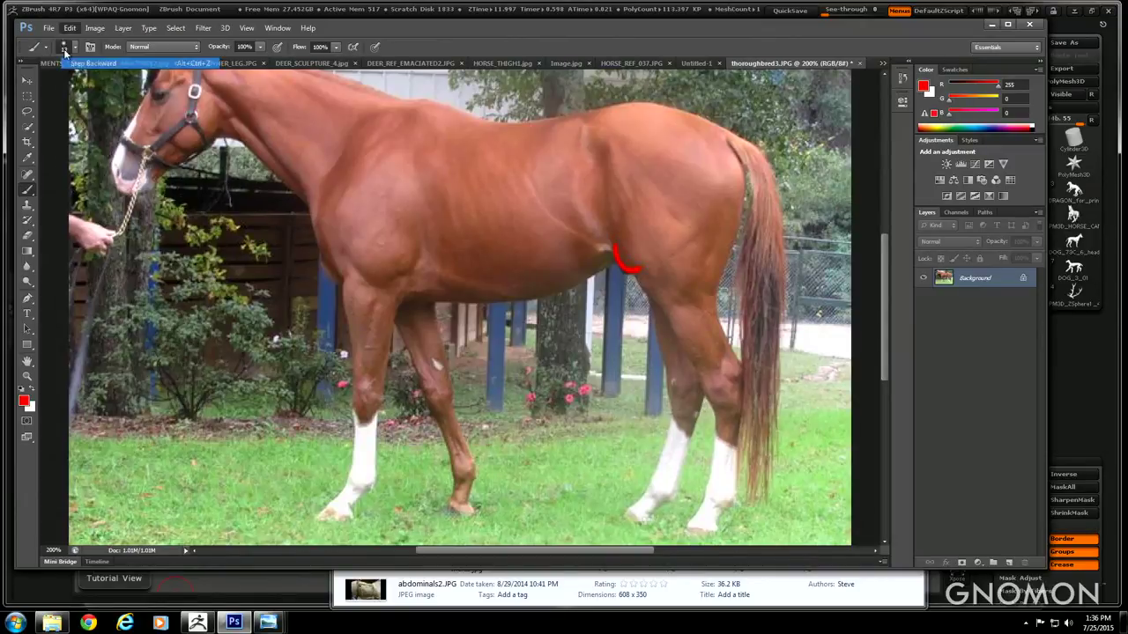
click(70, 27)
click(79, 64)
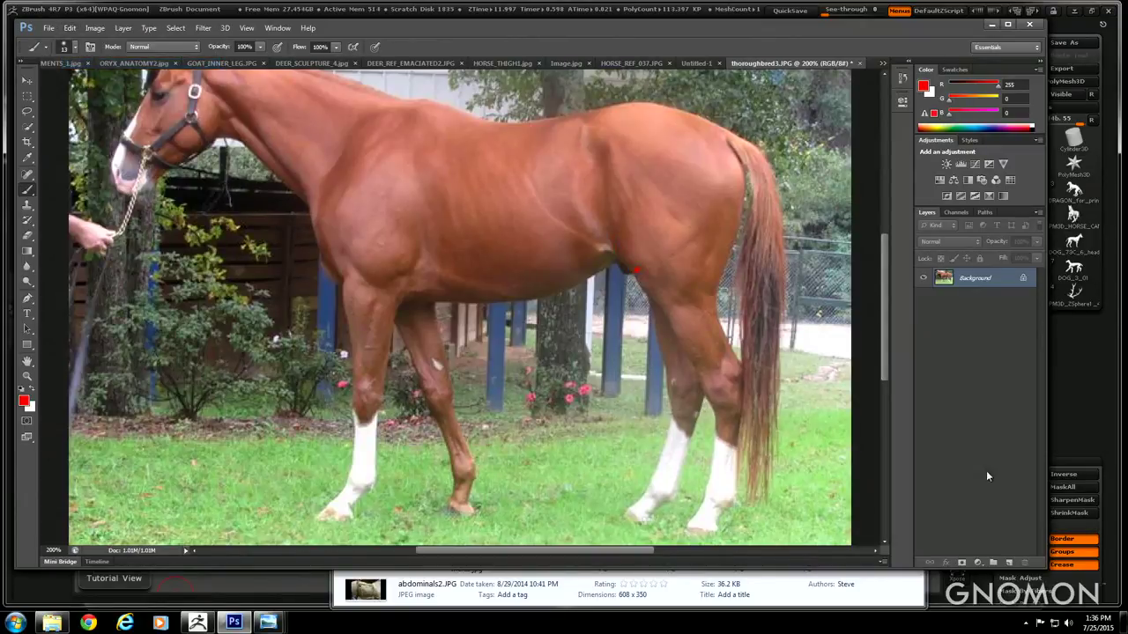
Add a new layer and paint red strokes along the horse's flank fold and under its belly line
click(1009, 563)
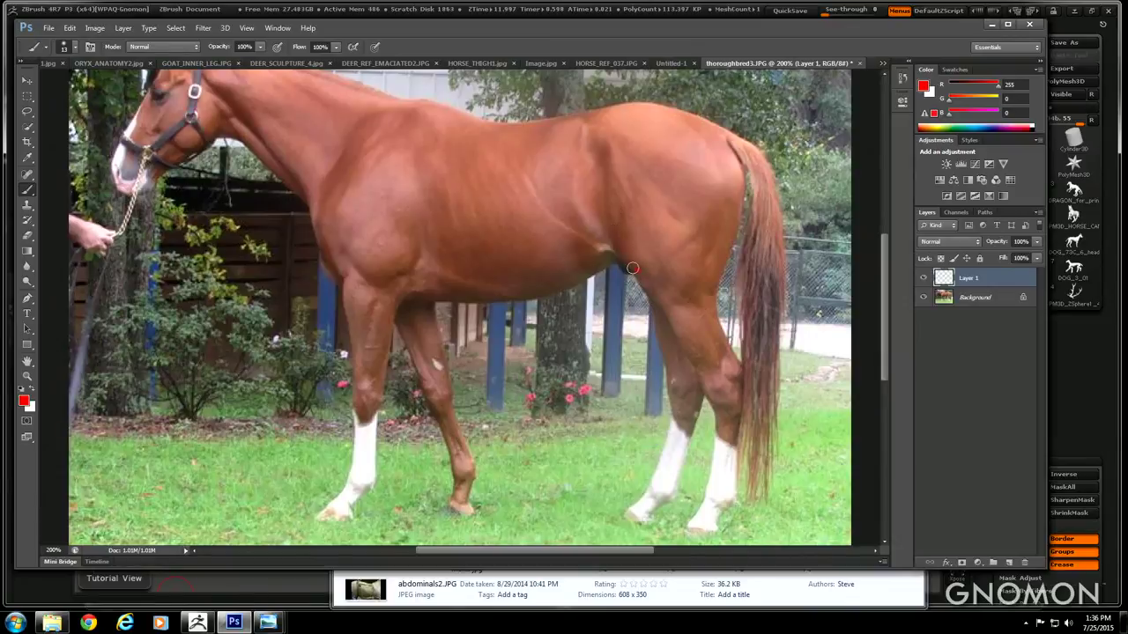
drag(635, 274, 615, 240)
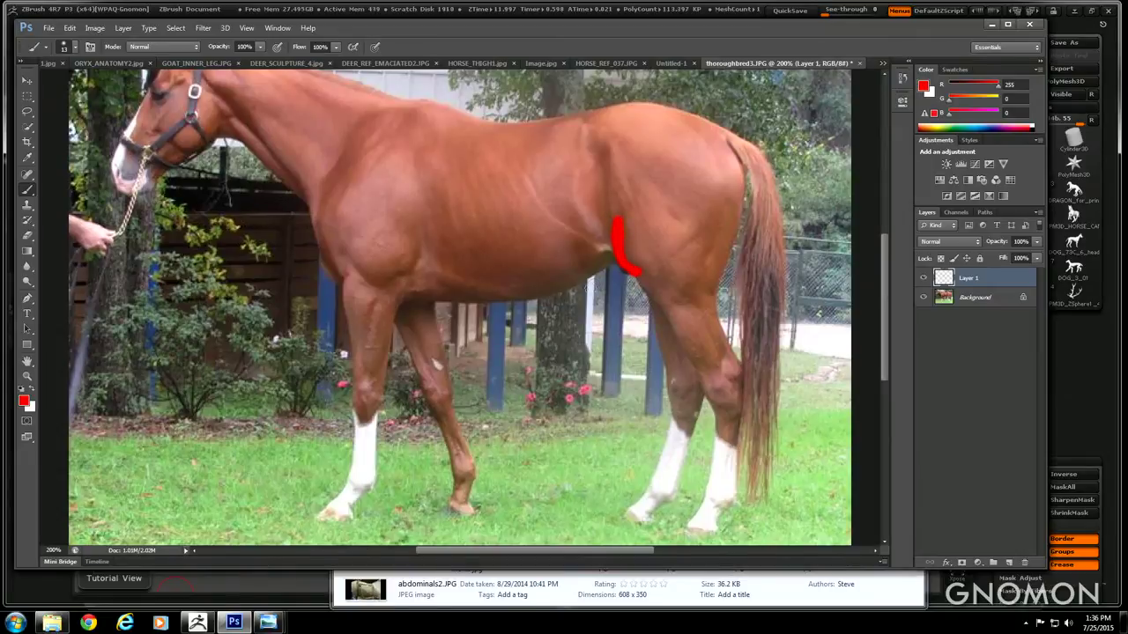
mouse_move(608, 281)
mouse_down()
mouse_move(567, 314)
mouse_move(458, 301)
mouse_move(631, 273)
mouse_move(493, 310)
mouse_move(539, 306)
mouse_up()
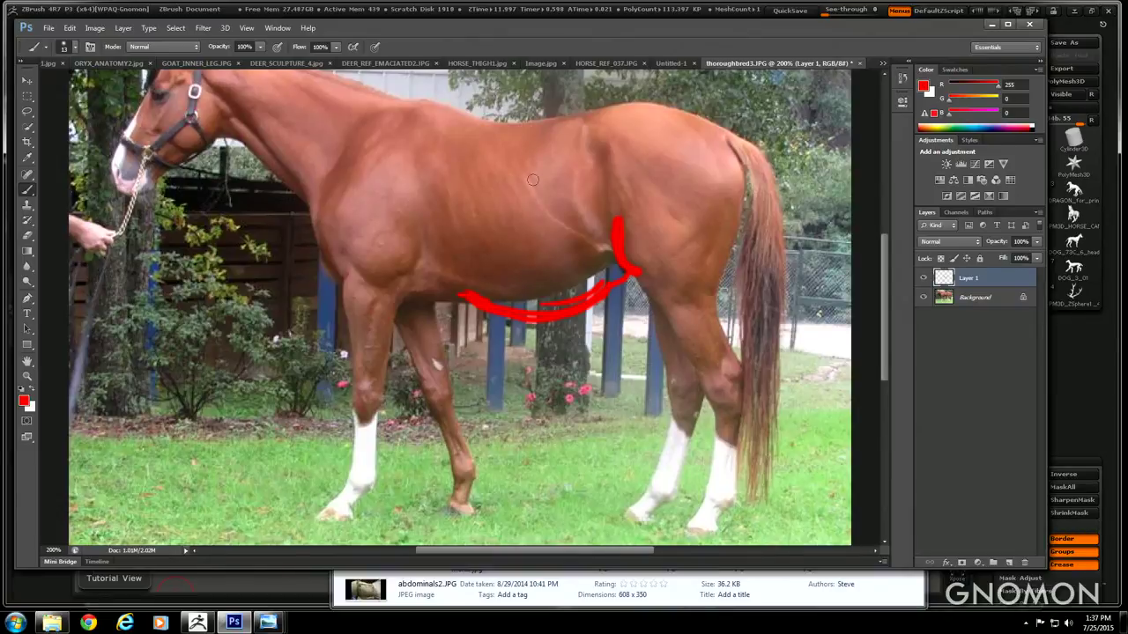
Paint red lines along the rear edge of the horse's rib cage and down the skin fold of the flank
mouse_move(532, 150)
mouse_down()
mouse_move(564, 189)
mouse_move(525, 236)
mouse_move(440, 286)
mouse_up()
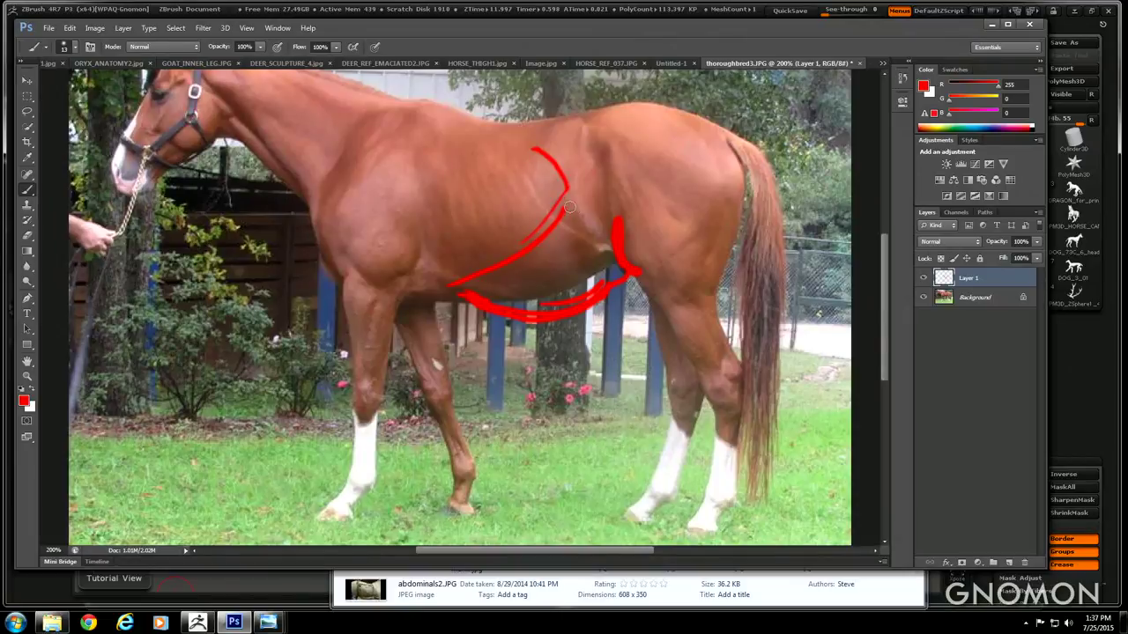
mouse_move(569, 206)
mouse_down()
mouse_move(598, 239)
mouse_move(590, 269)
mouse_up()
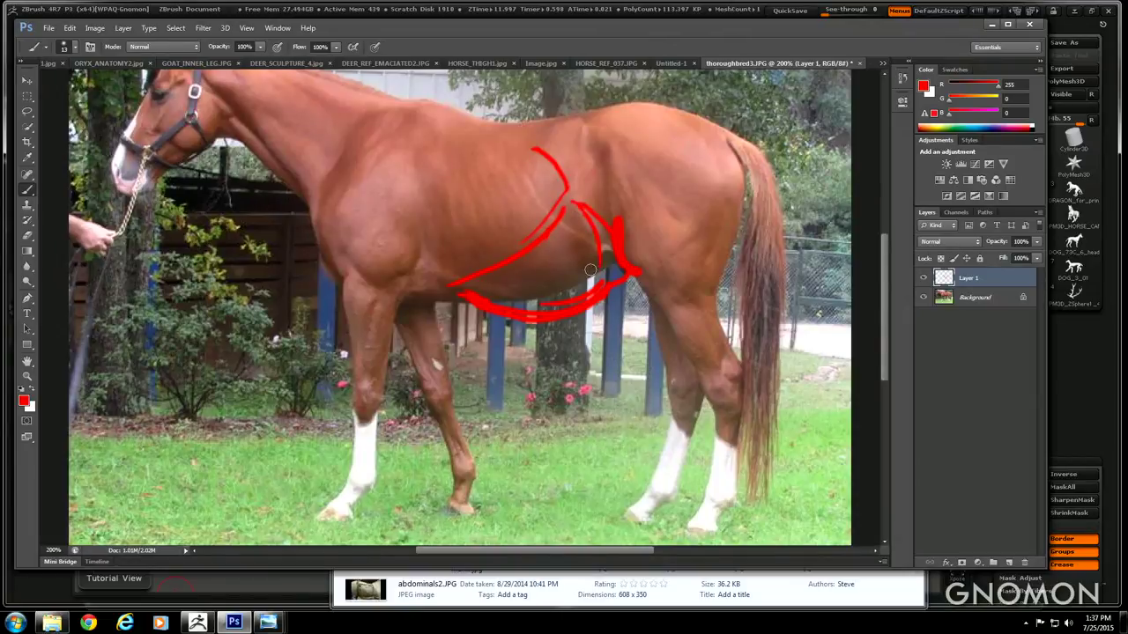
drag(581, 192, 589, 203)
Thicken the red belly marking toward the elbow, mark the back of the horse's jaw, and toggle Layer 1's visibility
mouse_move(506, 300)
mouse_down()
mouse_move(538, 307)
mouse_move(435, 300)
mouse_up()
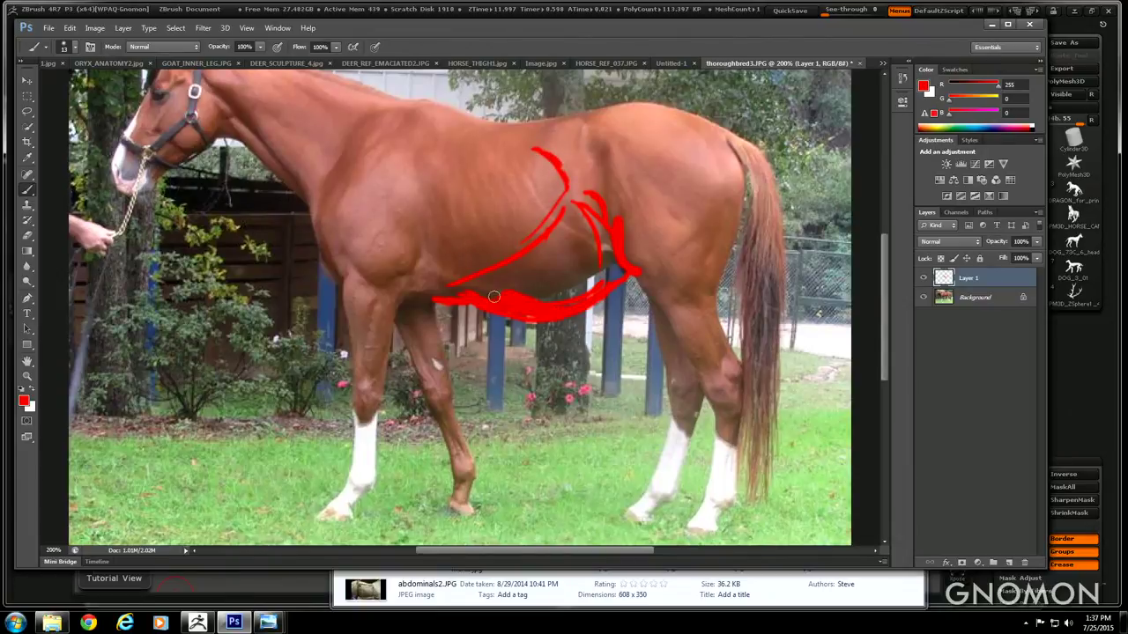
drag(494, 281, 546, 294)
drag(225, 106, 212, 84)
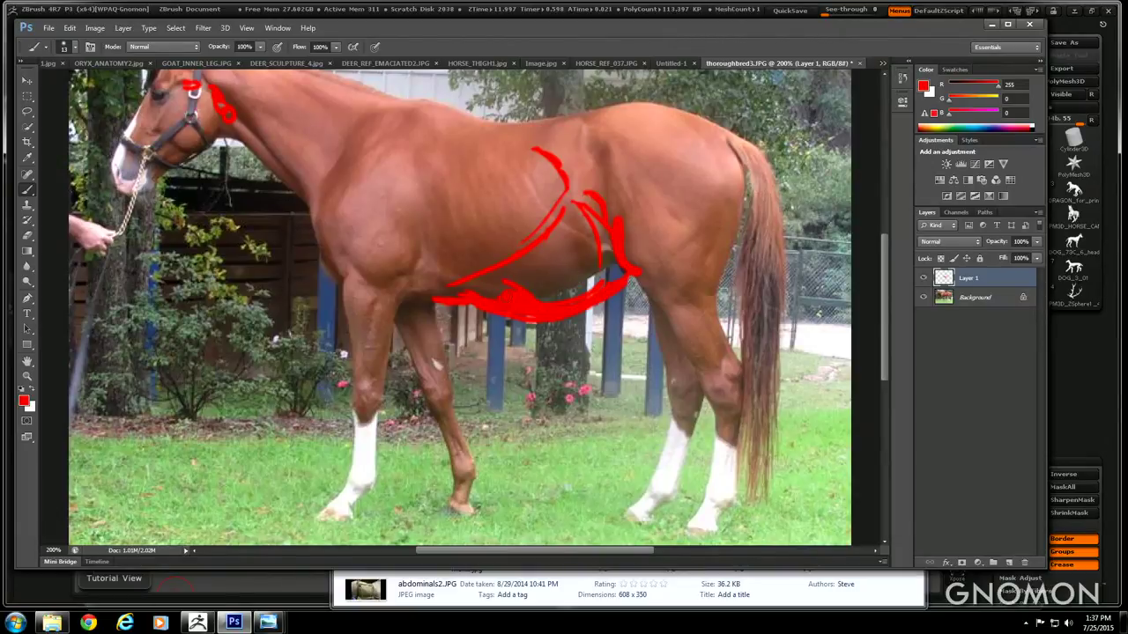
click(924, 278)
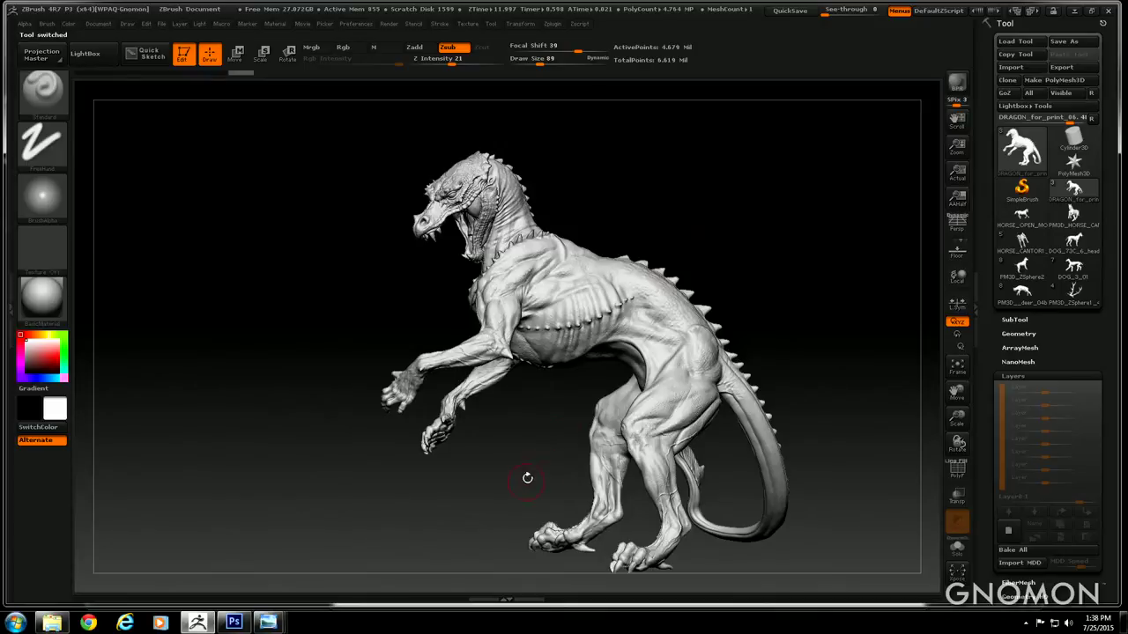
Build up the dragon's underbelly with the Clay brush at draw size 170, undoing a first stroke made at size 318
drag(526, 476, 545, 379)
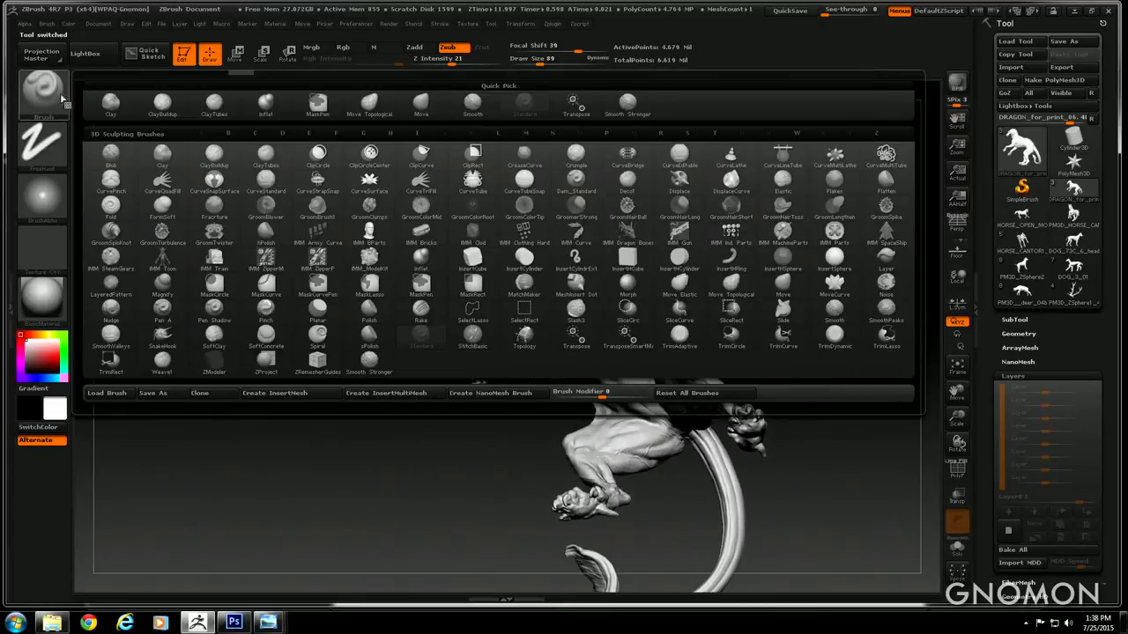
click(42, 88)
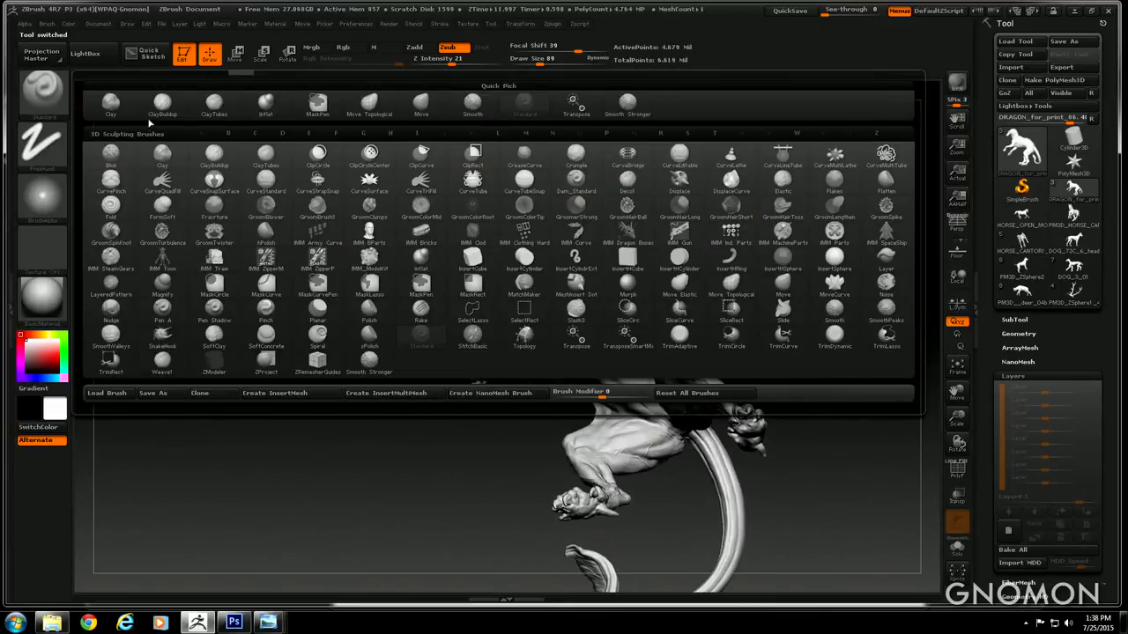
click(114, 106)
drag(537, 66, 565, 67)
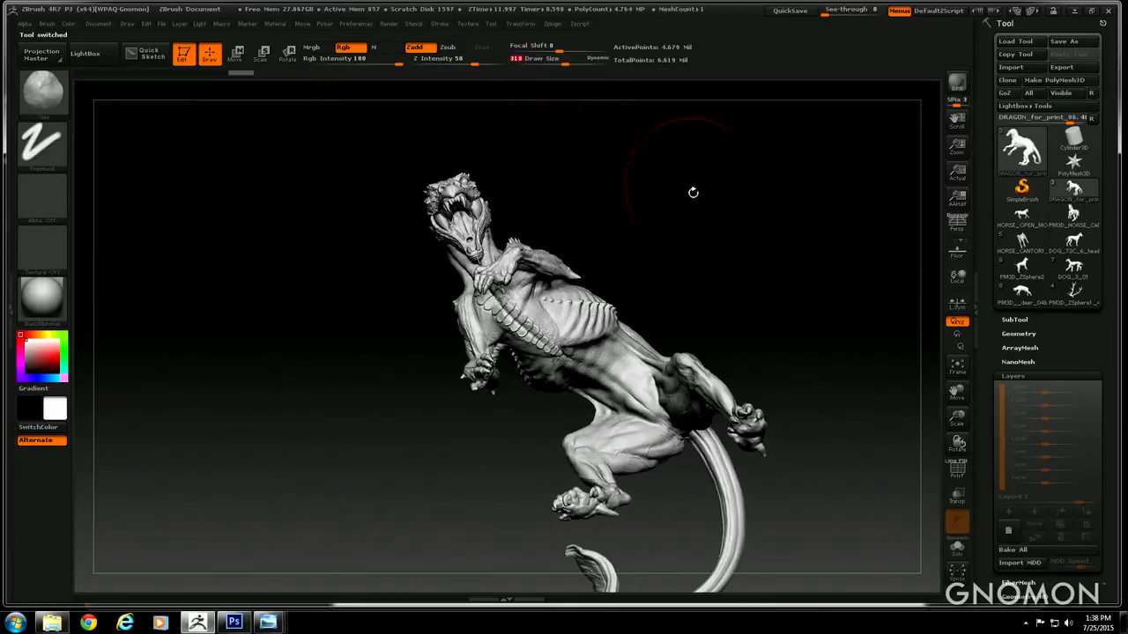
drag(692, 191, 684, 183)
mouse_move(619, 379)
mouse_down()
mouse_move(627, 389)
mouse_move(619, 370)
mouse_up()
click(147, 24)
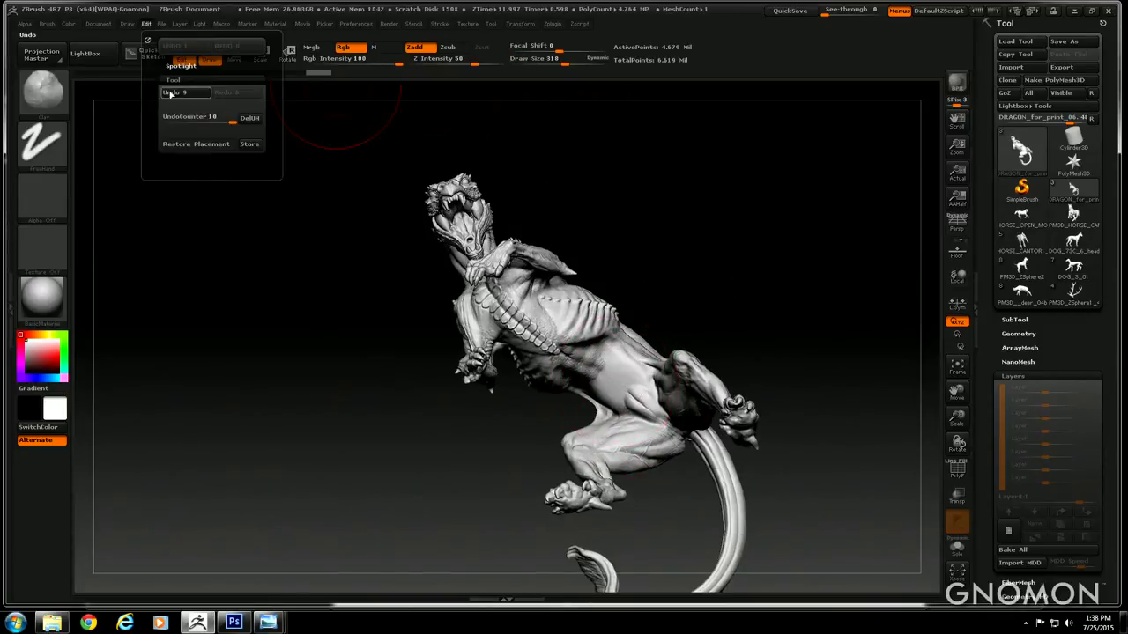
click(176, 91)
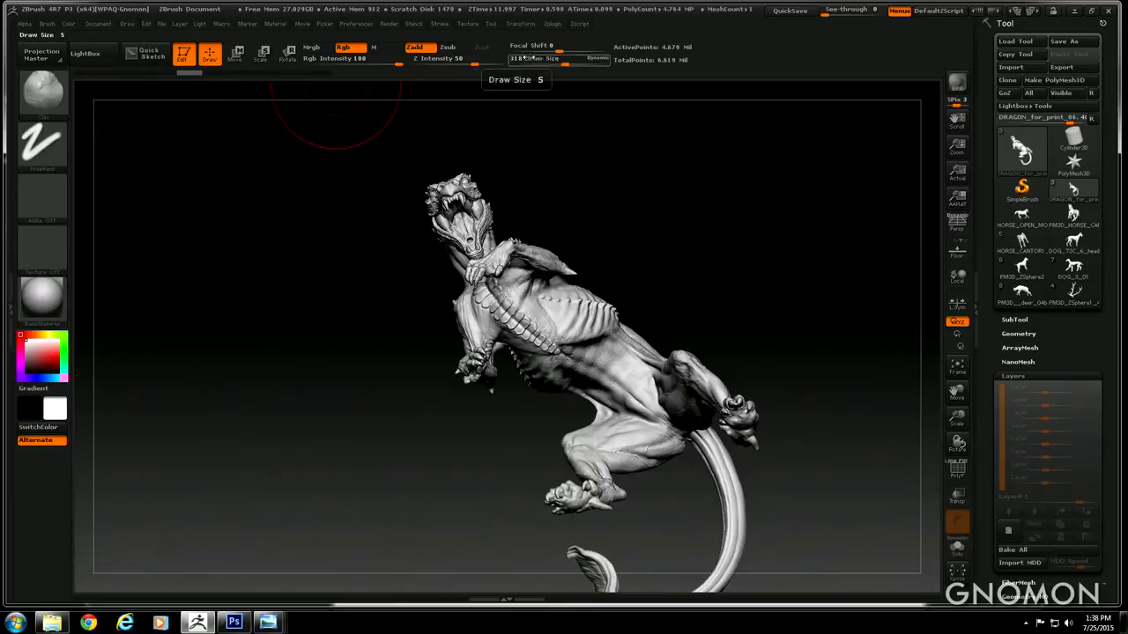
drag(565, 65, 550, 65)
mouse_move(621, 401)
mouse_down()
mouse_move(616, 375)
mouse_move(621, 392)
mouse_up()
Select the Move Topological brush with draw size 208 and pull the dragon's belly downward in front of the thigh
drag(700, 274, 113, 159)
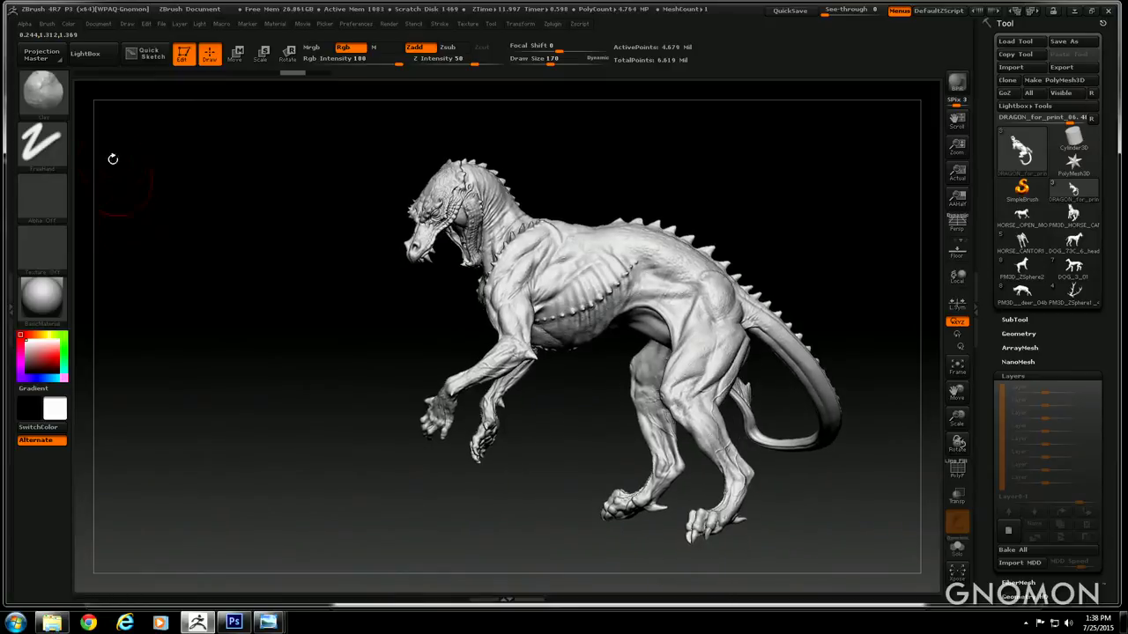
click(43, 89)
click(371, 104)
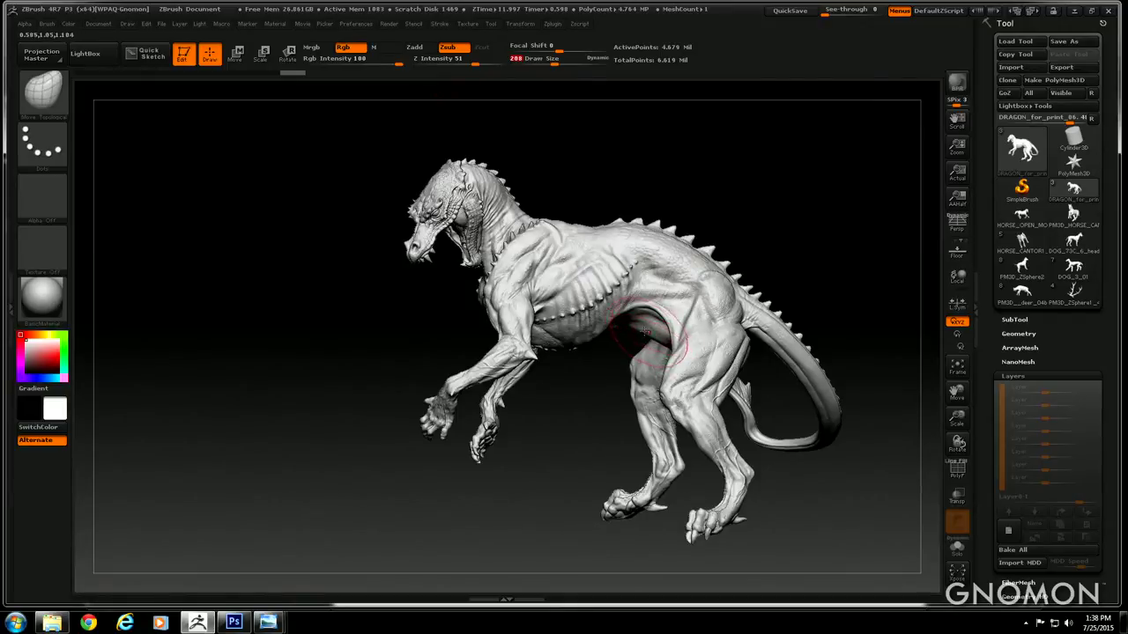
drag(641, 352, 631, 363)
drag(559, 452, 565, 456)
drag(219, 214, 231, 212)
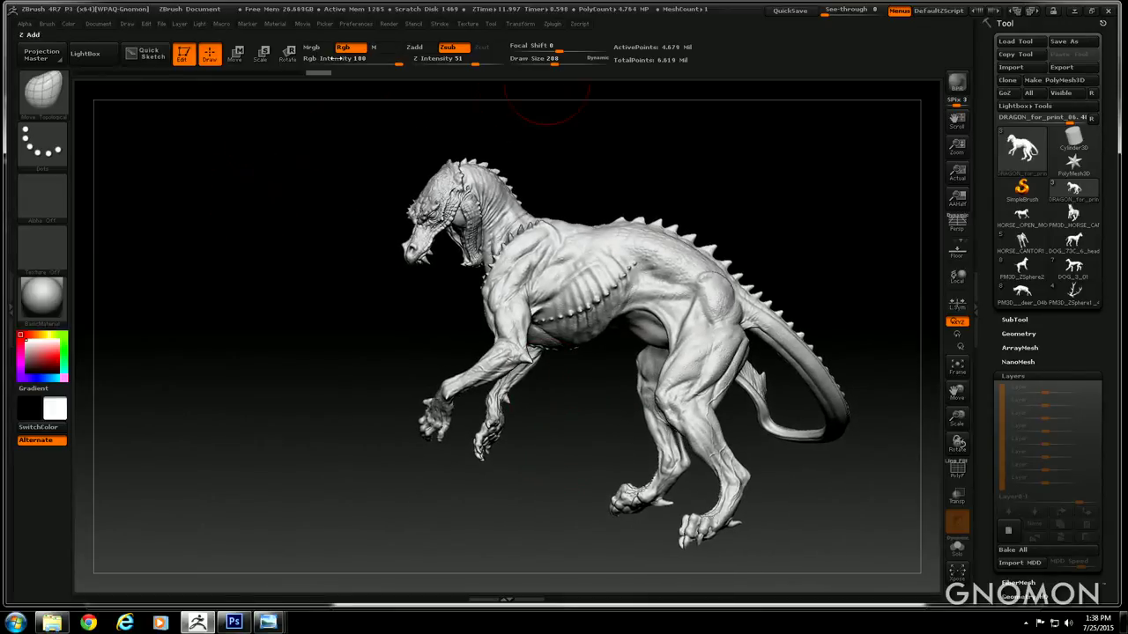
Select the Move brush with draw size 186 and inspect the dragon from its opposite side
click(54, 91)
click(435, 104)
drag(556, 59, 551, 60)
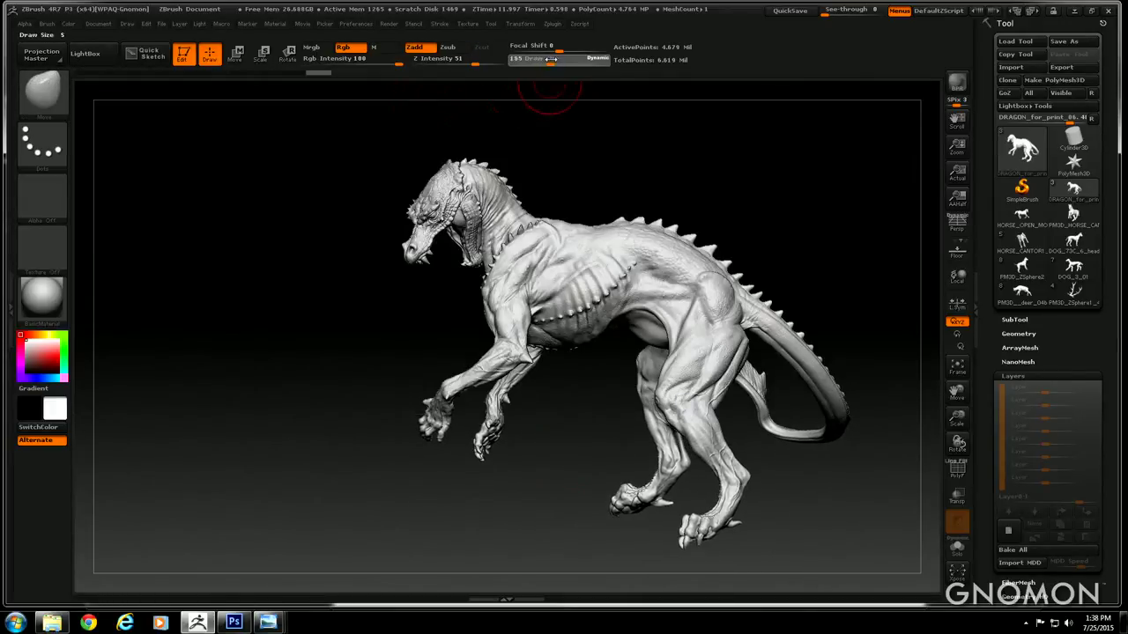
drag(599, 126, 610, 123)
drag(340, 162, 390, 174)
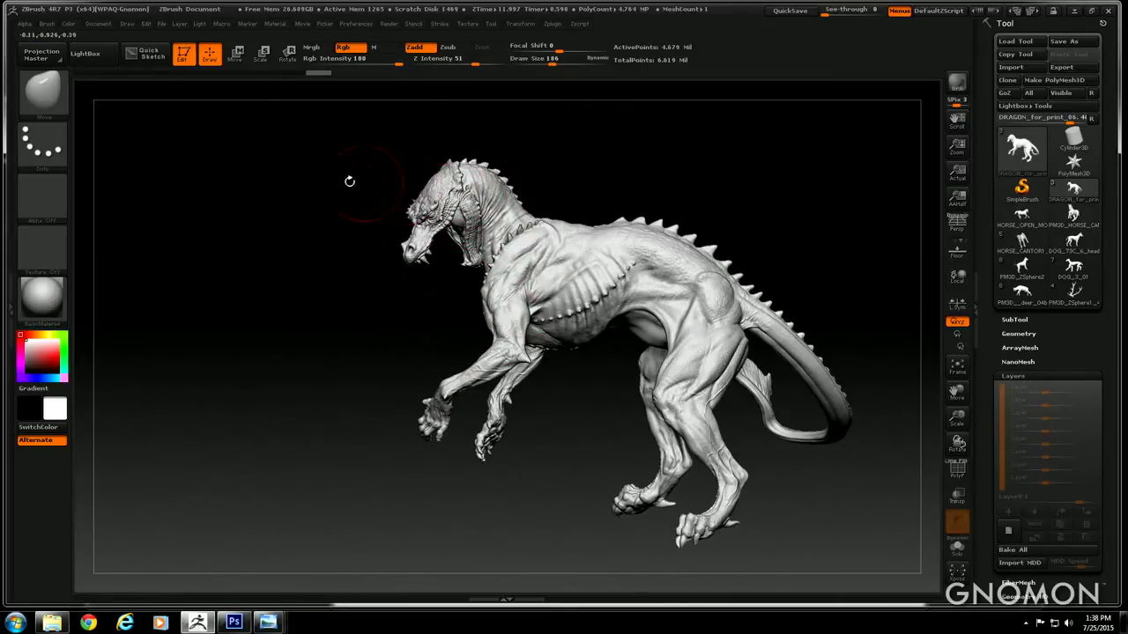
drag(350, 181, 415, 170)
mouse_move(225, 150)
mouse_down()
mouse_move(308, 189)
mouse_move(382, 164)
mouse_up()
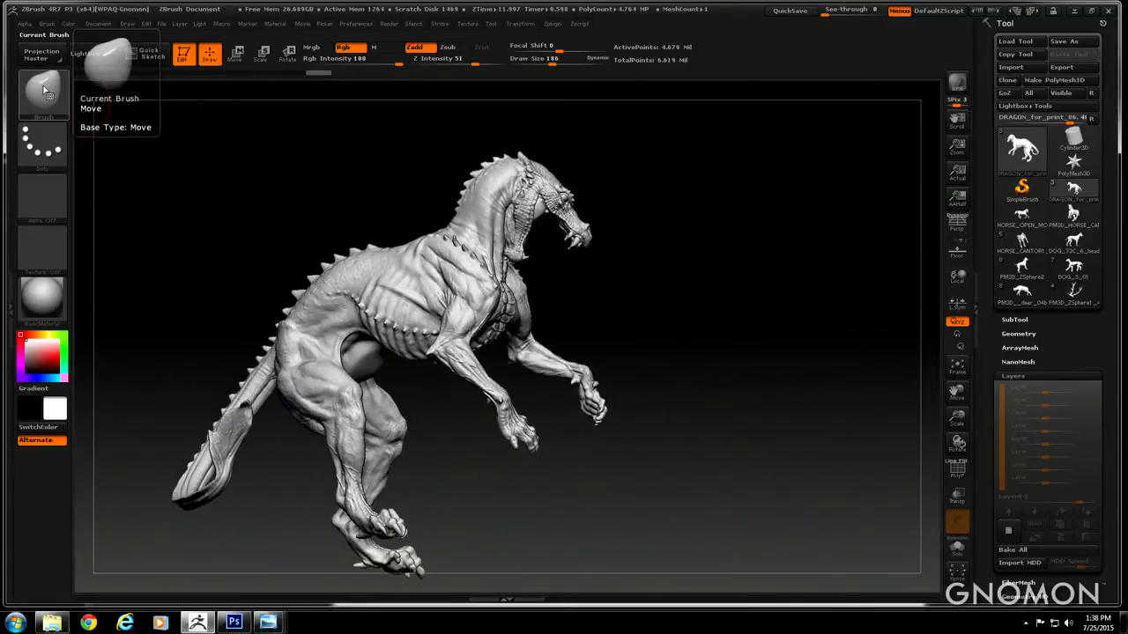
Select the Inflat brush with draw size 270 and swell the base of the dragon's neck and its row of bumps
click(45, 91)
click(266, 104)
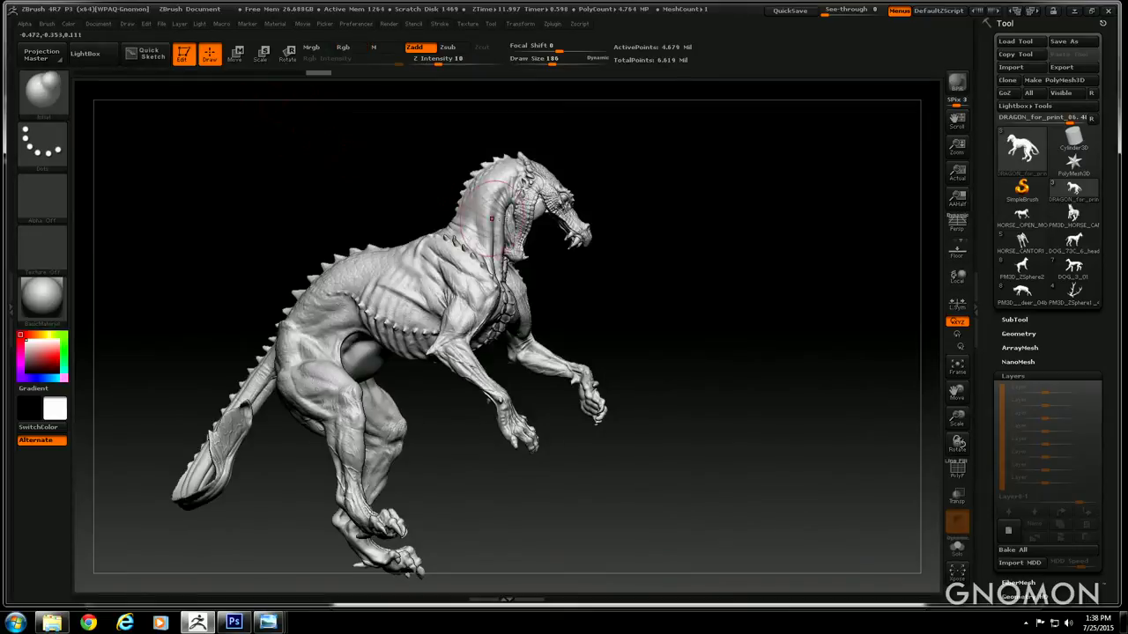
click(561, 62)
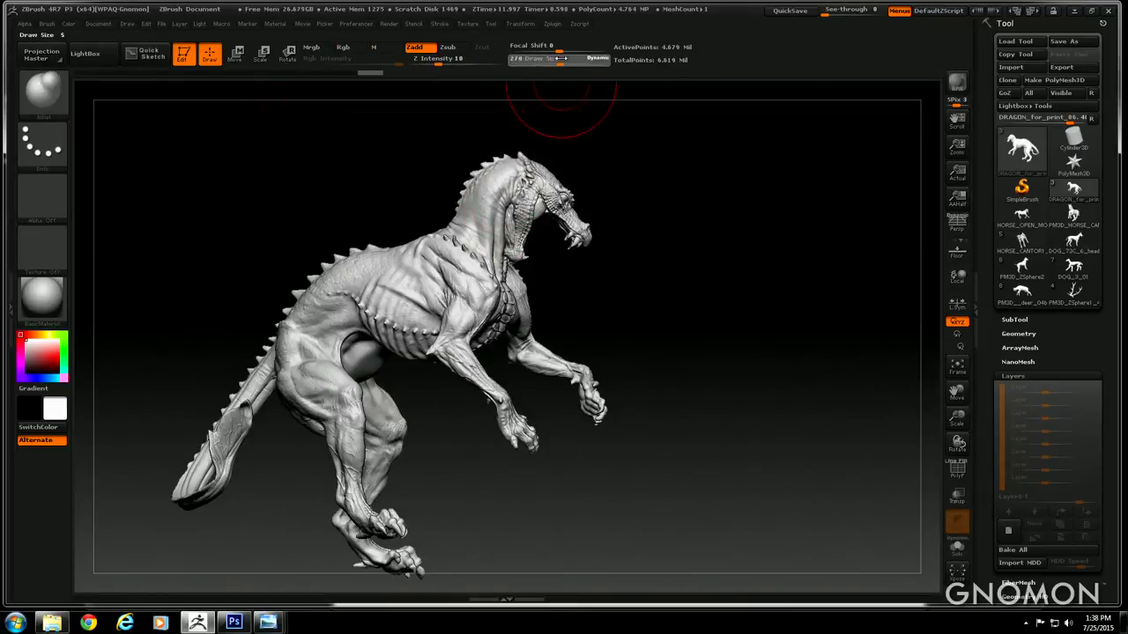
drag(379, 190, 198, 132)
mouse_move(390, 150)
mouse_down()
mouse_move(358, 138)
mouse_move(412, 136)
mouse_move(464, 257)
mouse_up()
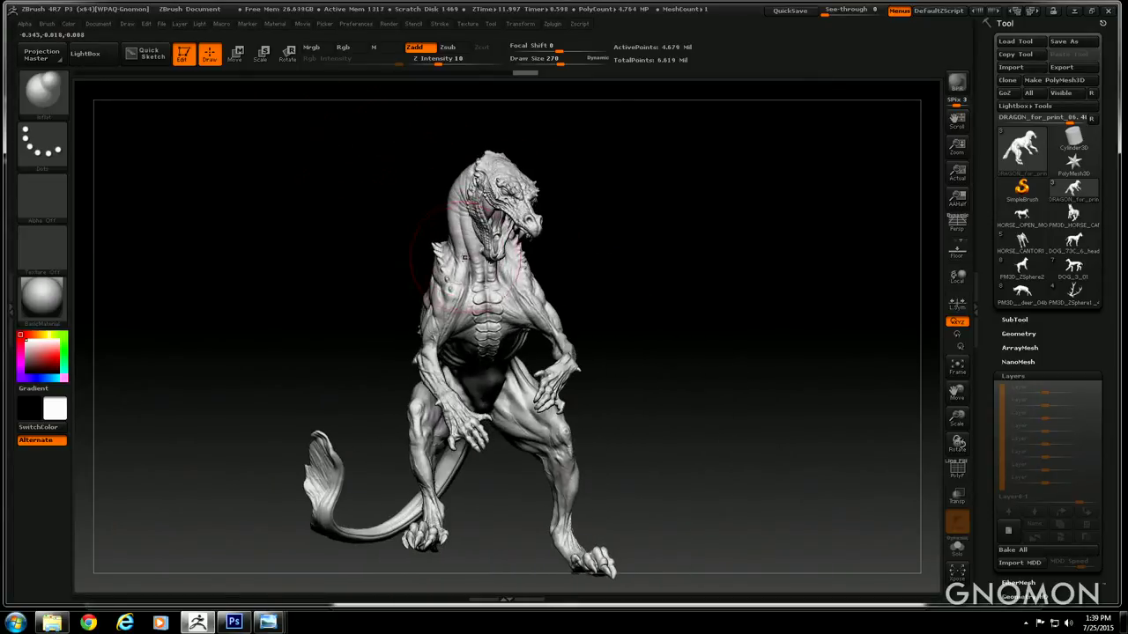
Inflate the dragon's abdomen from below with the Inflat brush and check the body from both sides
drag(414, 229, 315, 192)
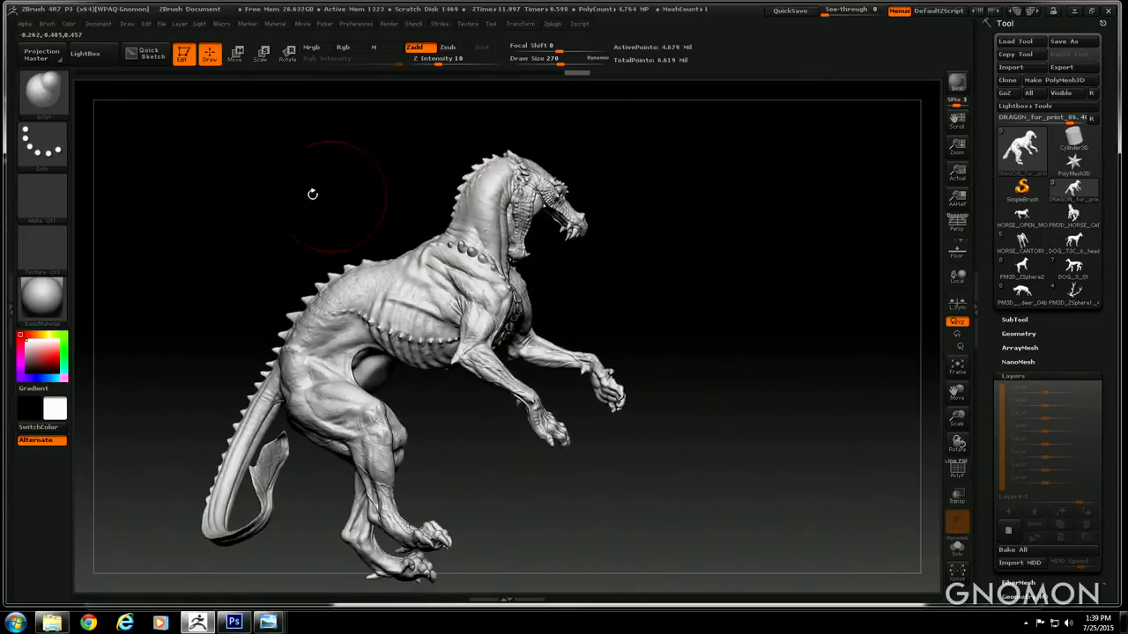
drag(196, 252, 309, 189)
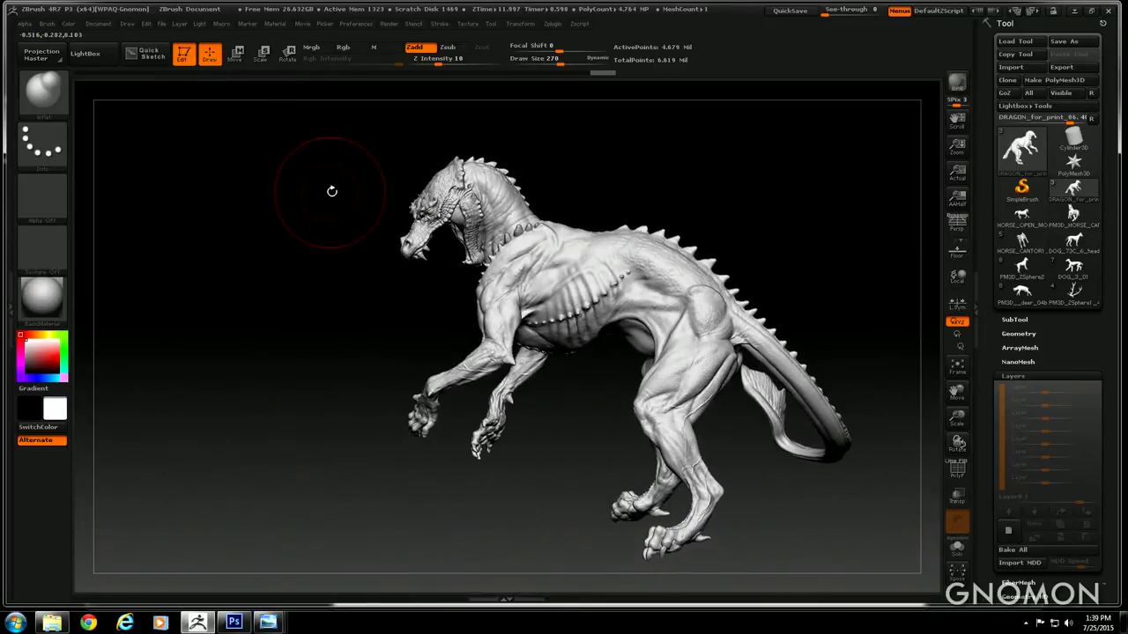
drag(315, 232, 344, 202)
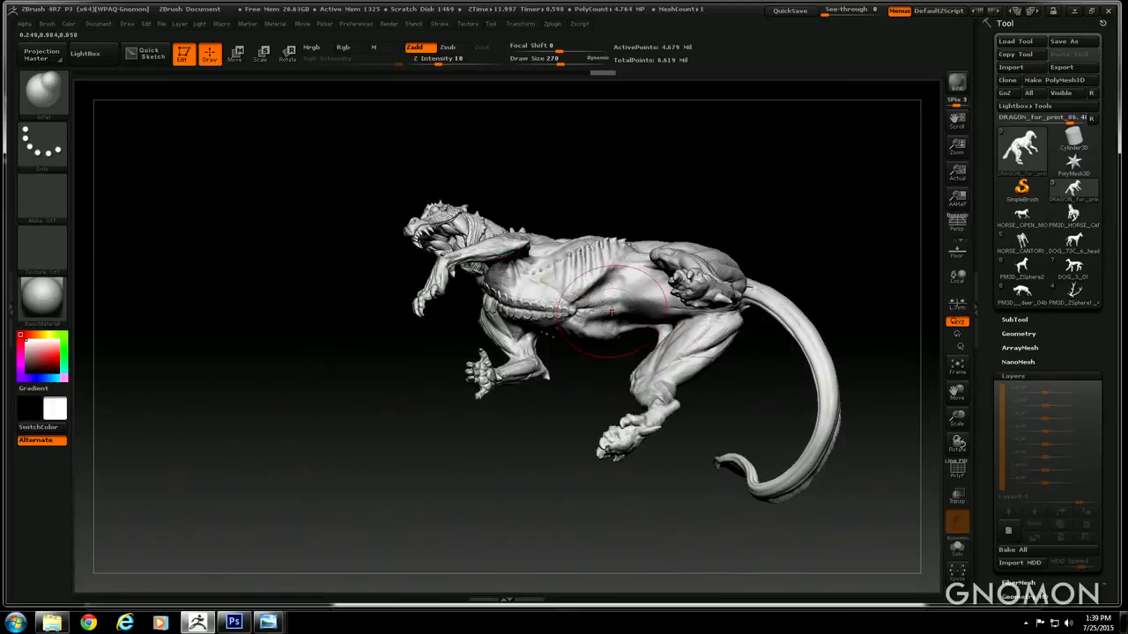
drag(560, 315, 610, 310)
mouse_move(624, 138)
mouse_down()
mouse_move(585, 441)
mouse_move(679, 161)
mouse_move(670, 176)
mouse_up()
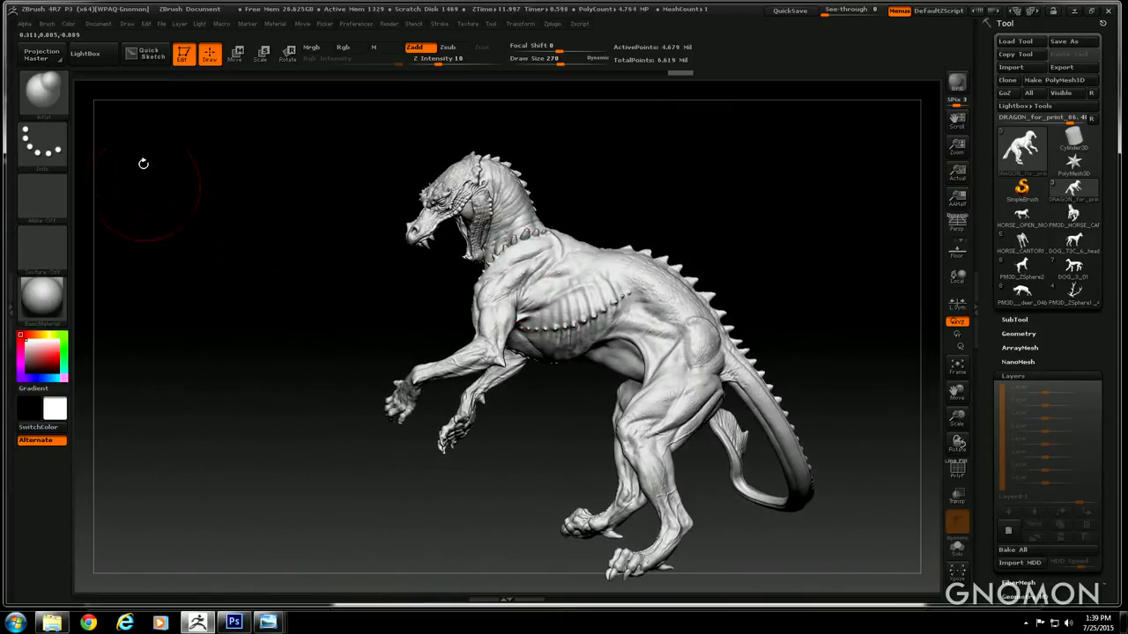
Select the Move brush, reduce its draw size to 238, and pull the dragon's belly outward between the ribs and thighs
click(45, 88)
click(424, 102)
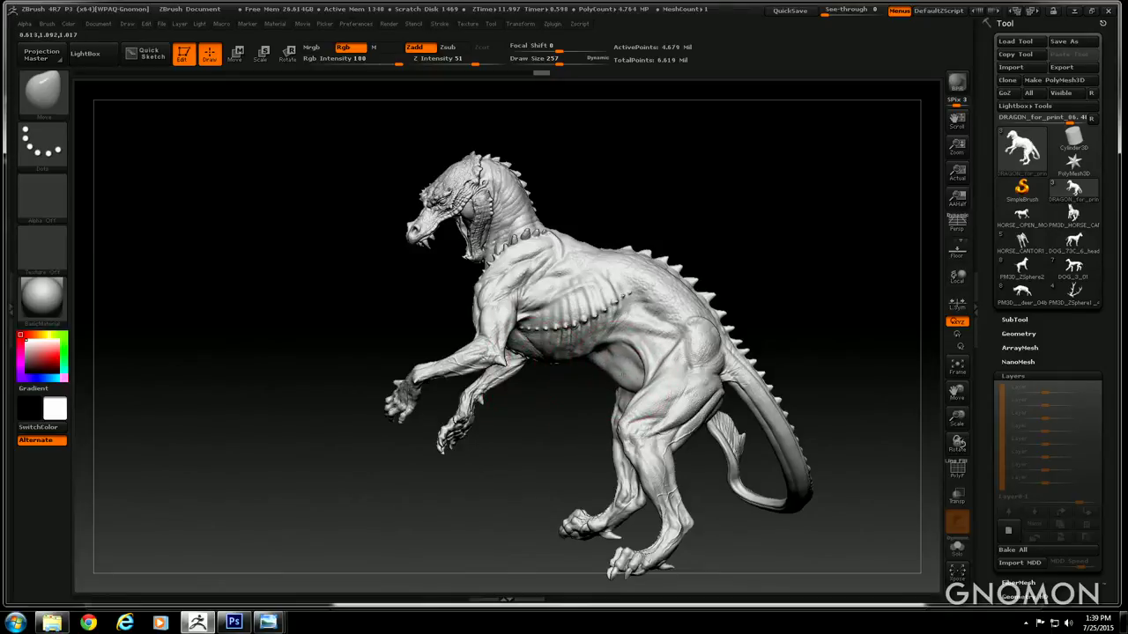
drag(539, 408, 654, 400)
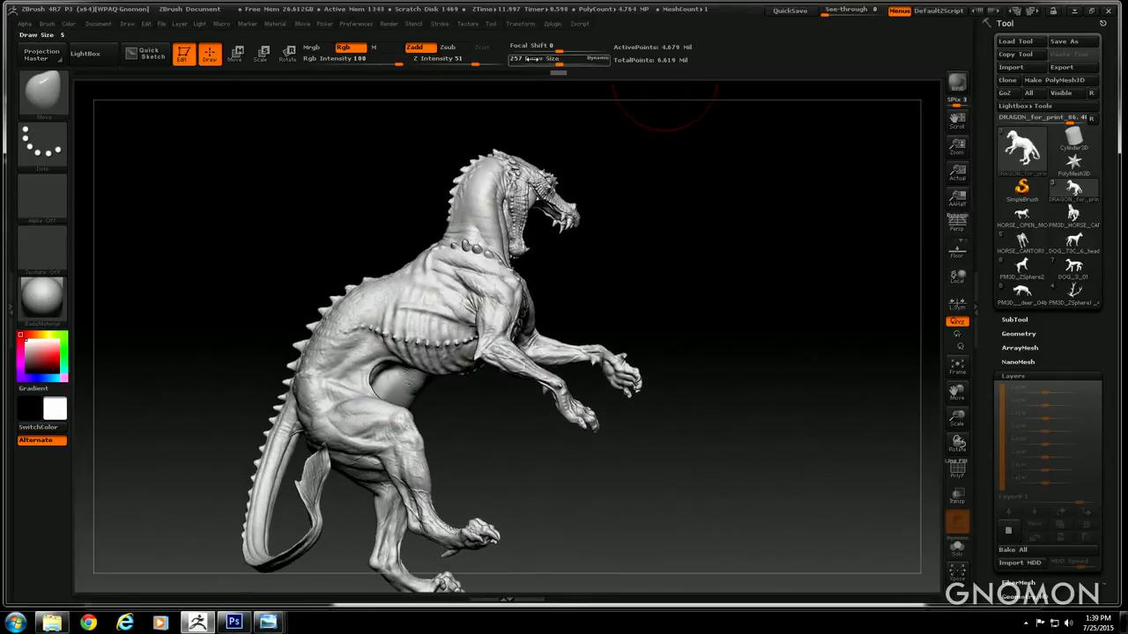
mouse_move(554, 61)
mouse_down()
mouse_move(565, 61)
mouse_move(556, 61)
mouse_up()
drag(297, 221, 319, 229)
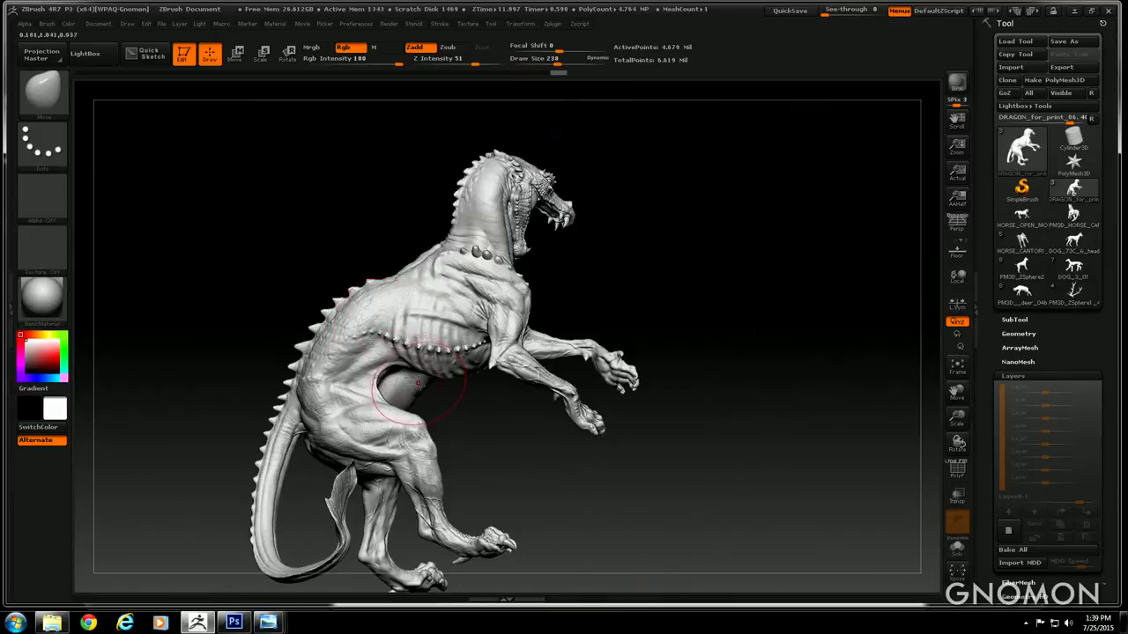
drag(418, 384, 425, 395)
mouse_move(473, 424)
mouse_down()
mouse_move(423, 418)
mouse_move(405, 400)
mouse_up()
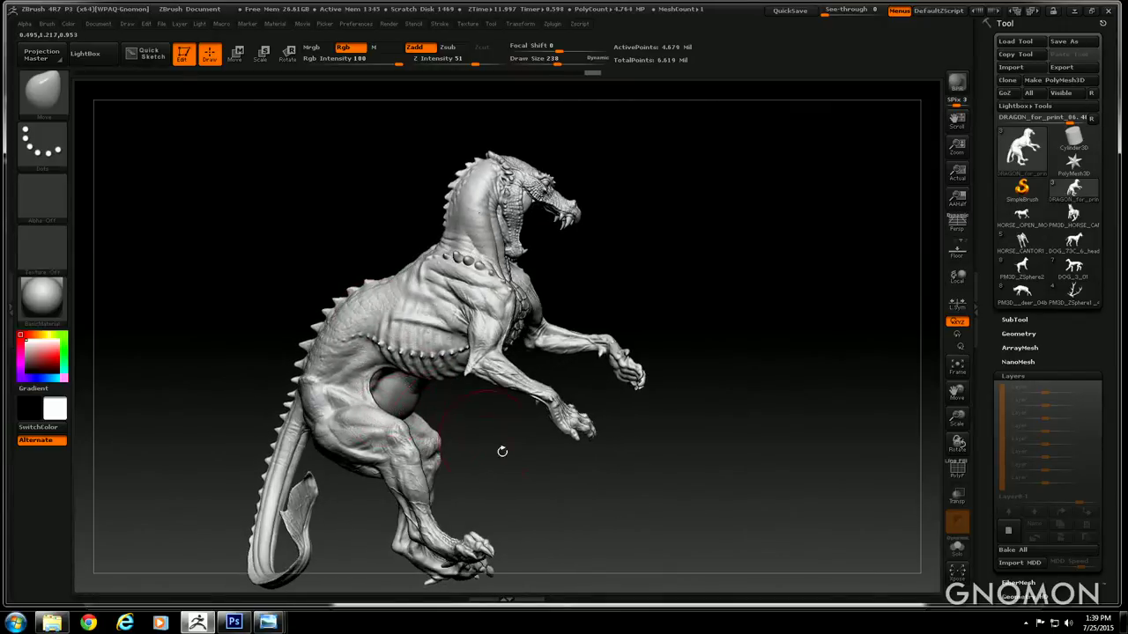
mouse_move(502, 451)
mouse_down()
mouse_move(408, 532)
mouse_move(423, 548)
mouse_move(479, 454)
mouse_up()
drag(429, 492, 523, 449)
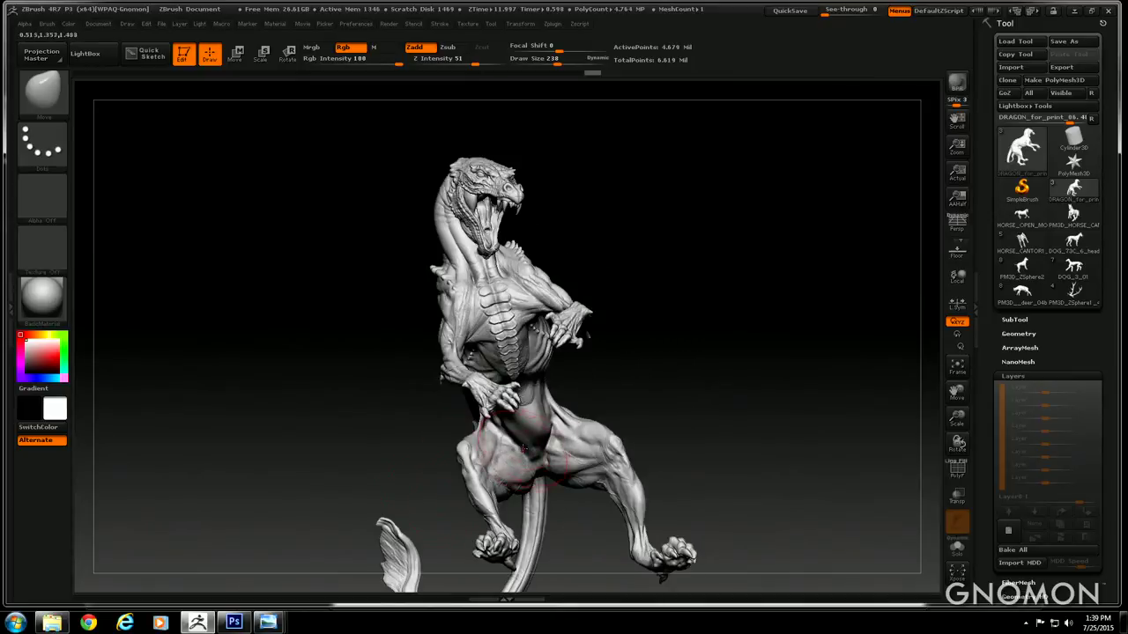
drag(252, 199, 271, 224)
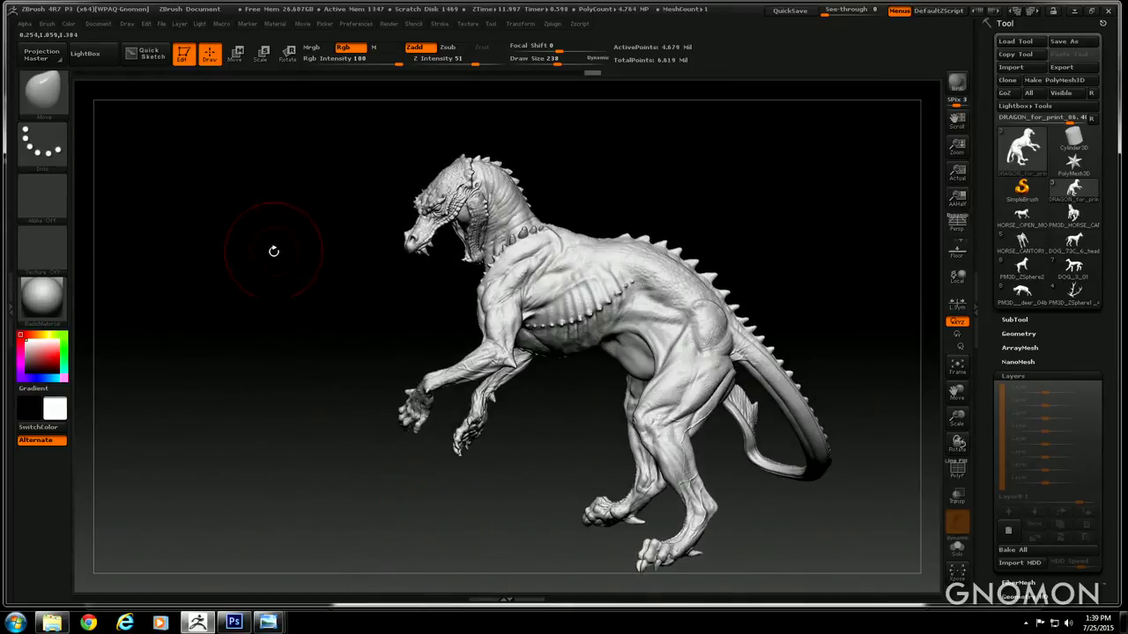
drag(287, 267, 239, 496)
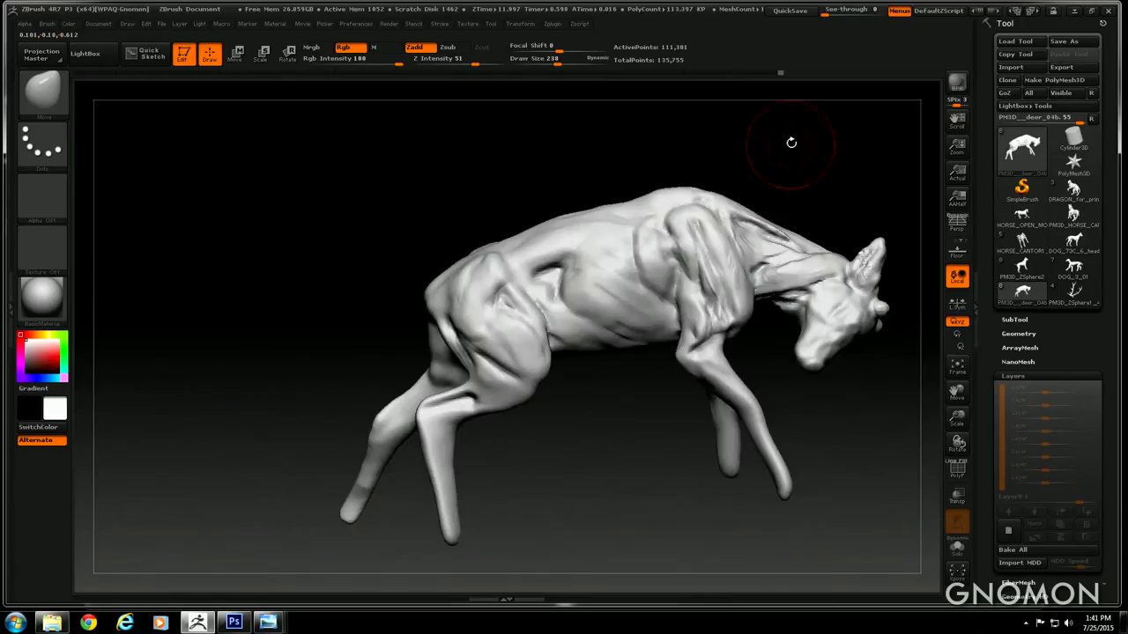
Examine the sculpted deer model from above, from the front and from its side
drag(791, 142, 818, 234)
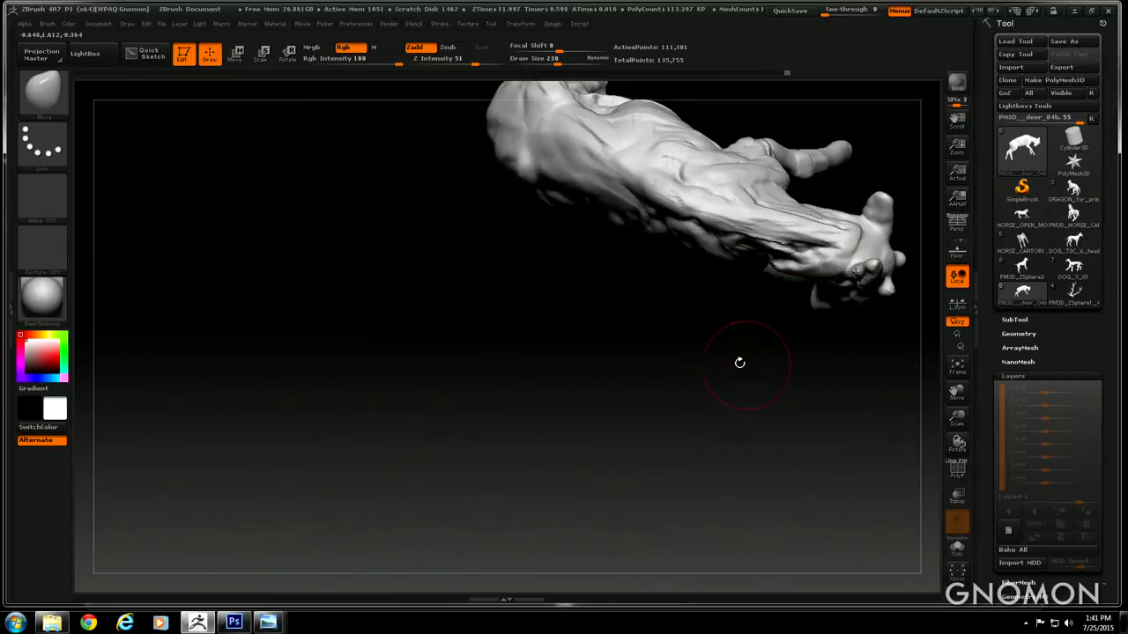
drag(724, 427, 781, 239)
drag(806, 156, 726, 283)
drag(880, 217, 864, 220)
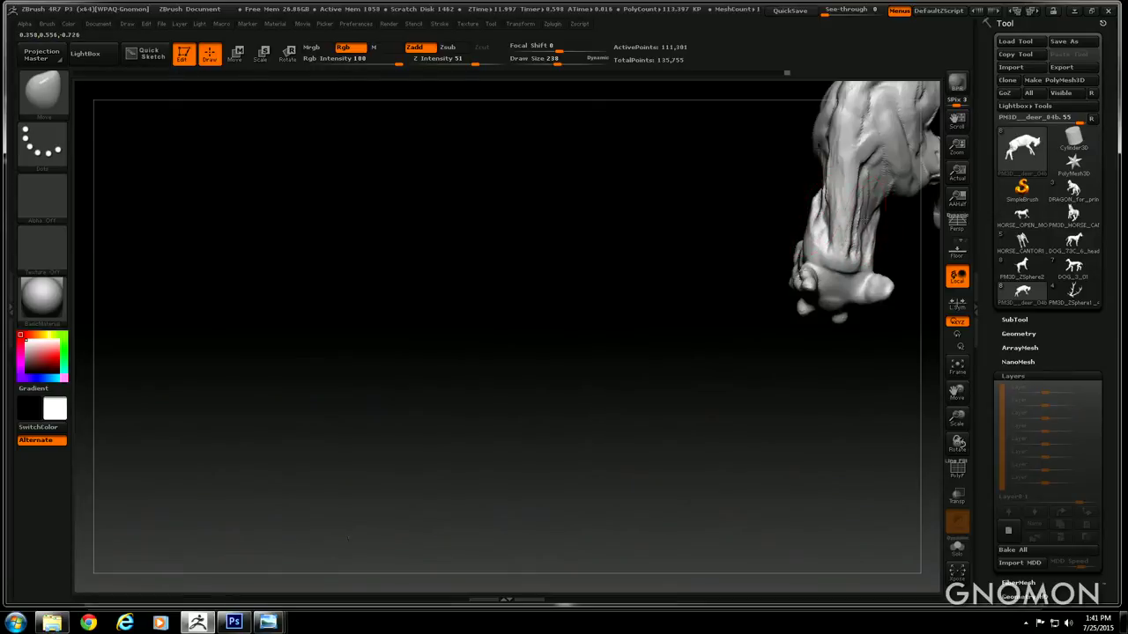
drag(559, 259, 592, 121)
drag(881, 388, 772, 335)
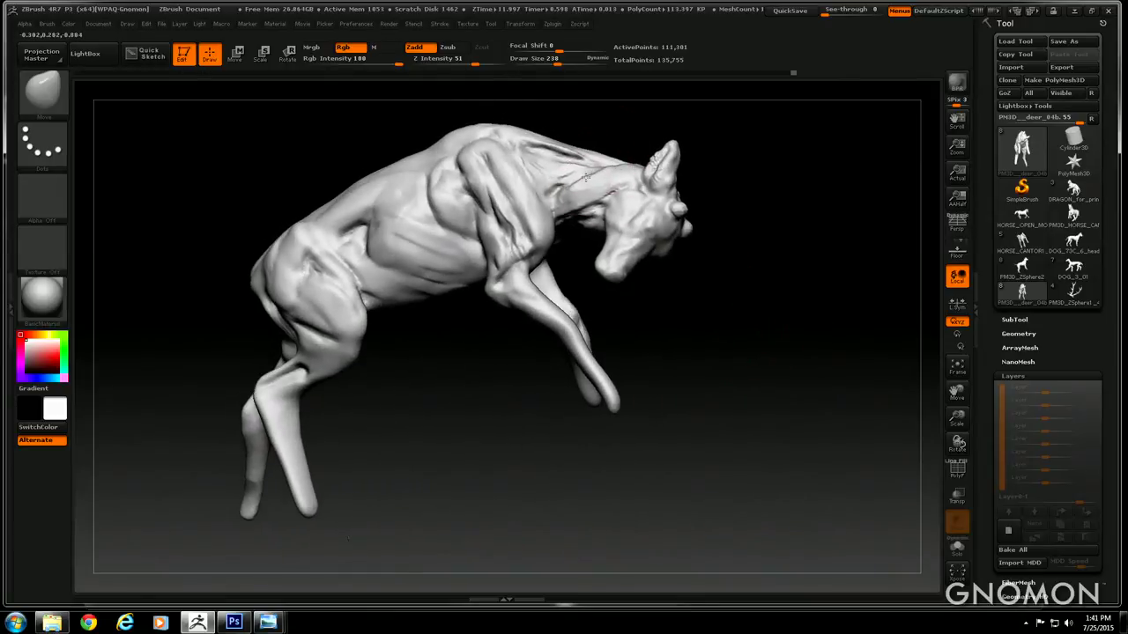